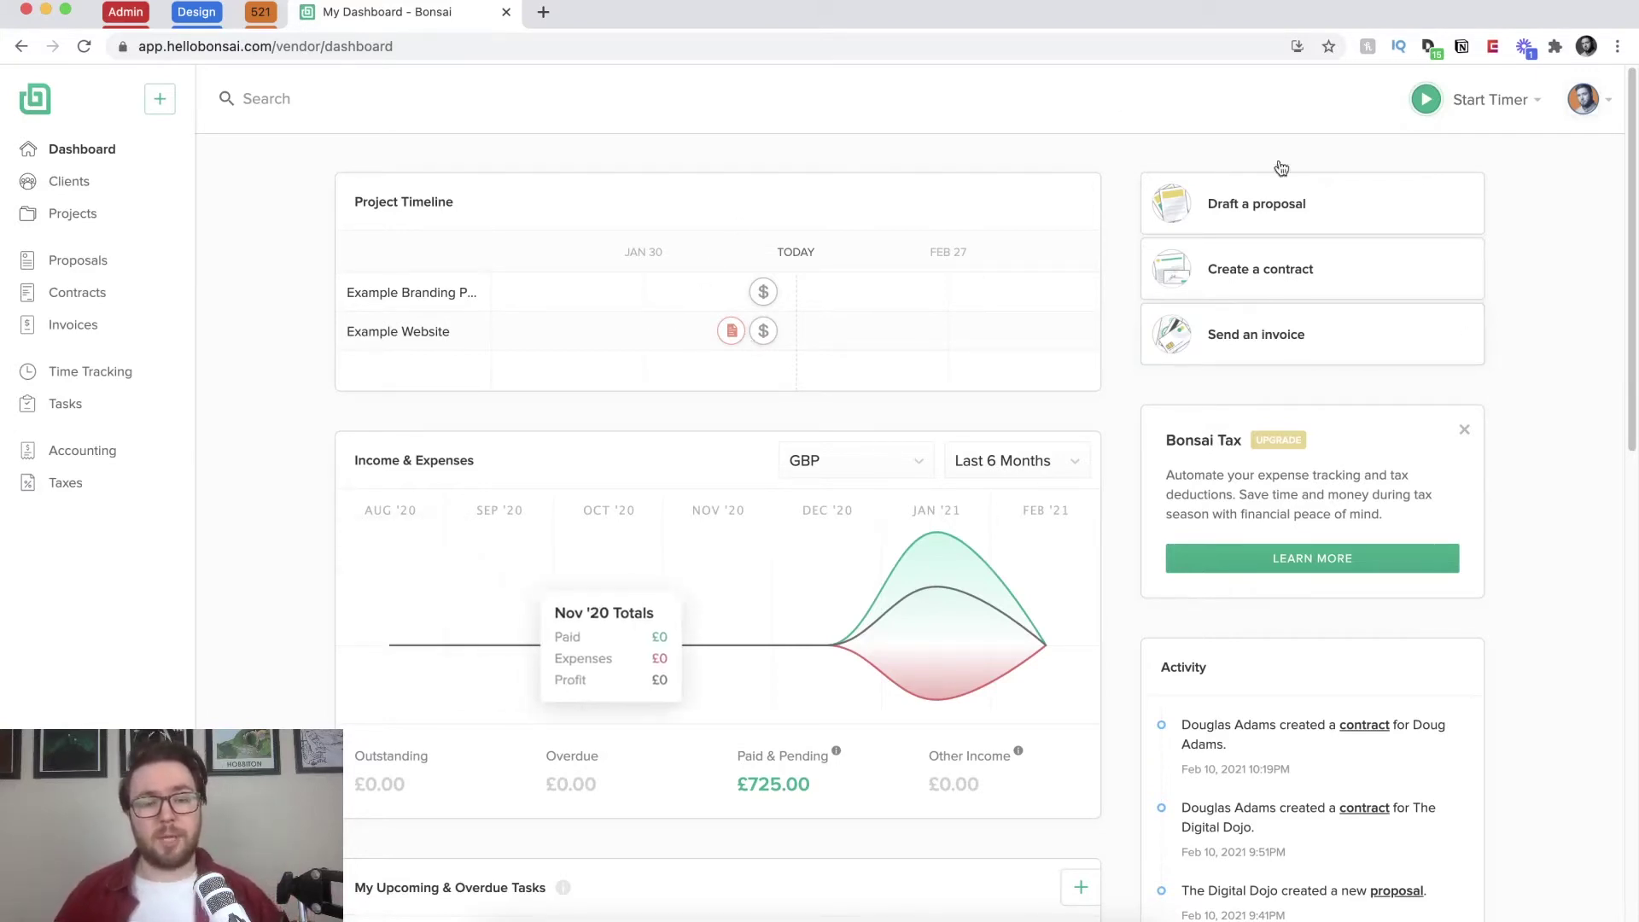
key(ctrl+Up)
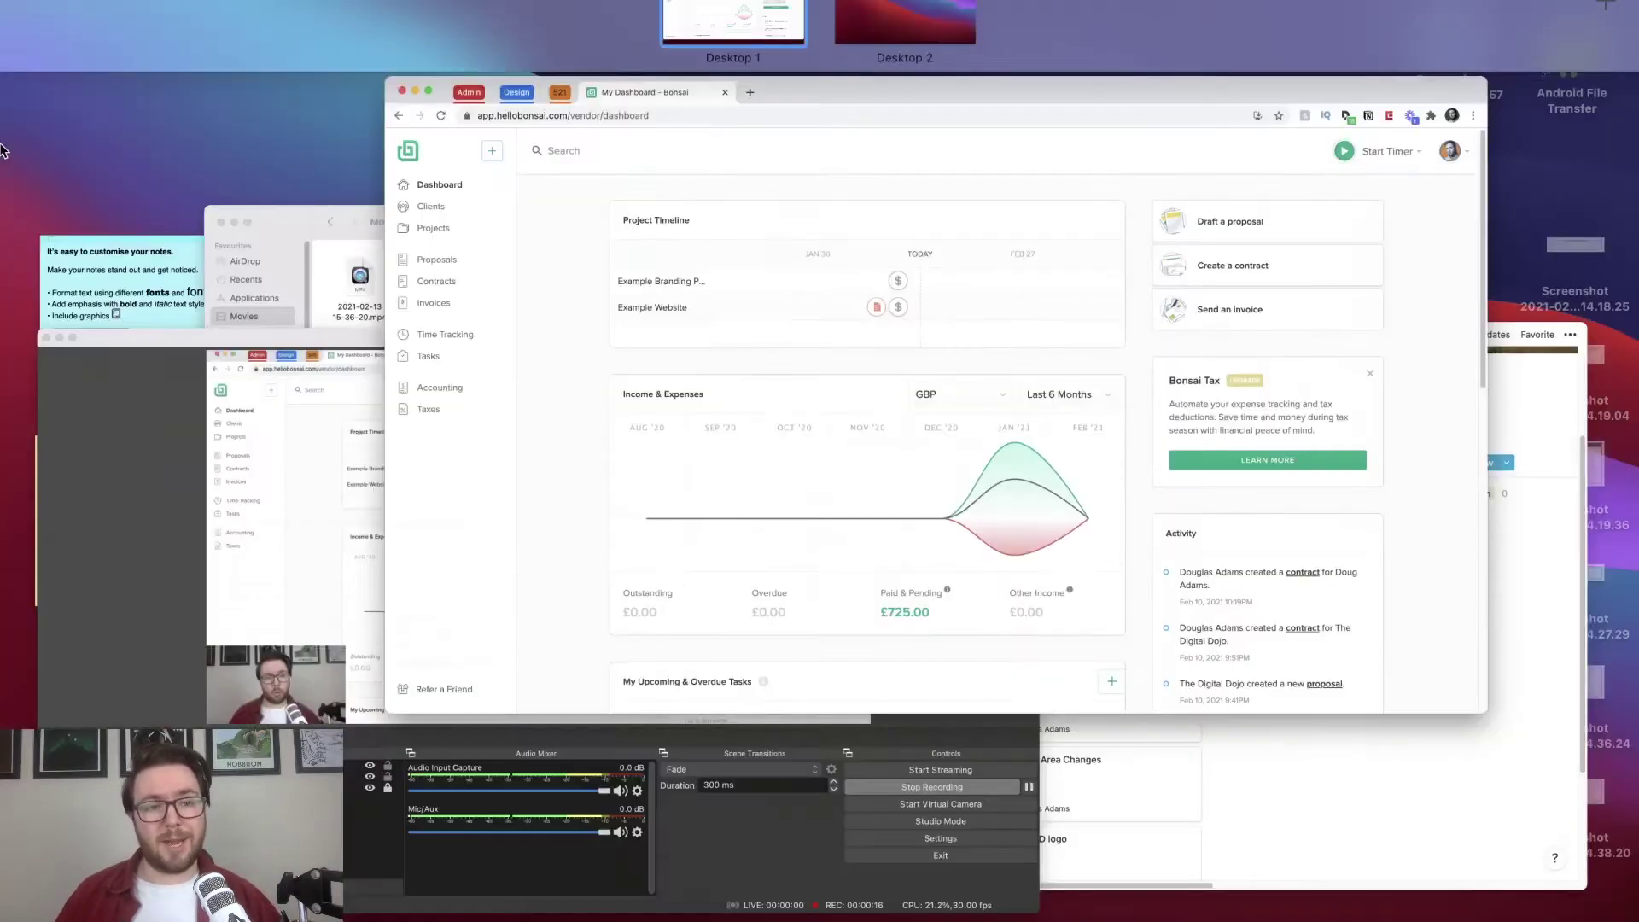
click(958, 256)
Step: Review the dashboard's project timeline entries and the January 2021 totals in the income and expenses chart
mouse_move(601, 340)
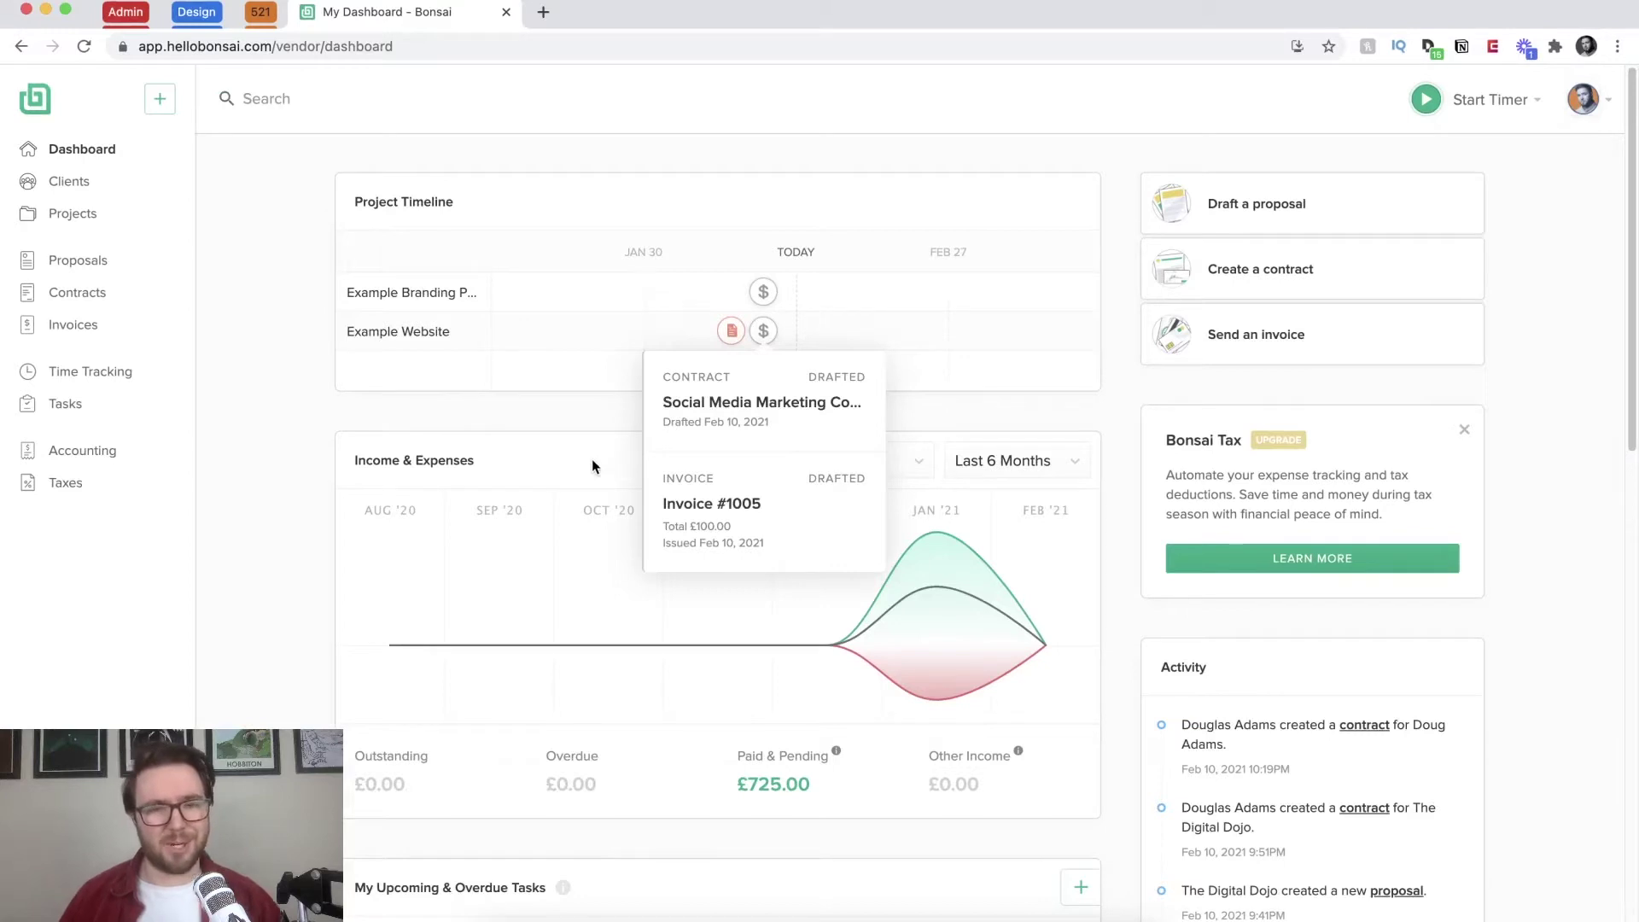
mouse_move(531, 715)
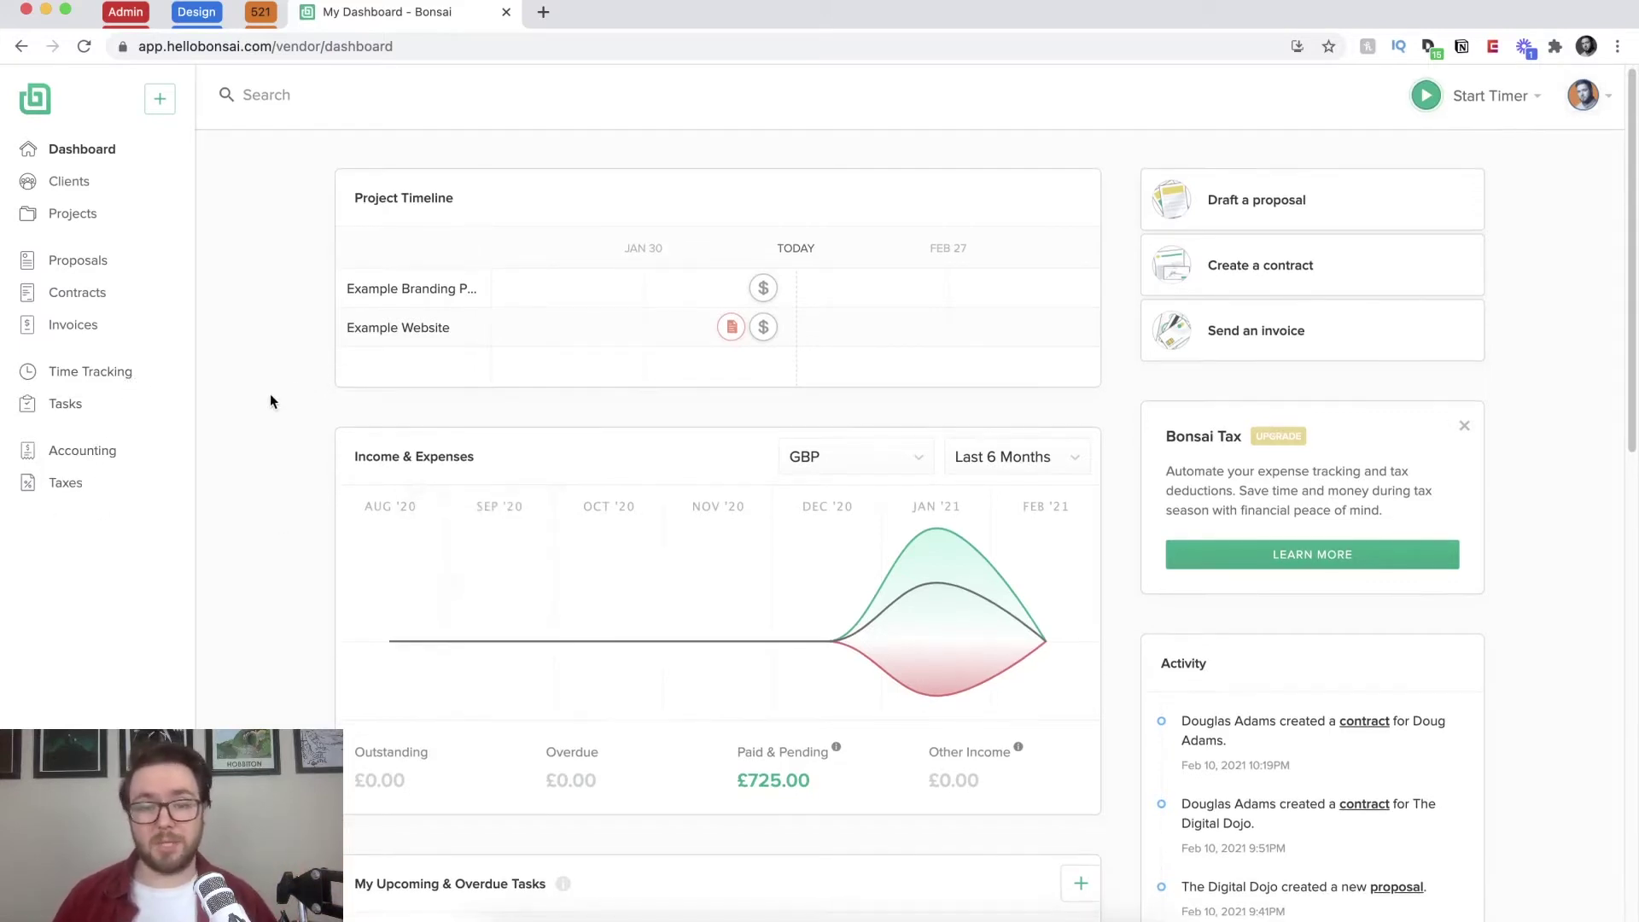
scroll(267, 402, down, 1)
scroll(250, 415, down, 2)
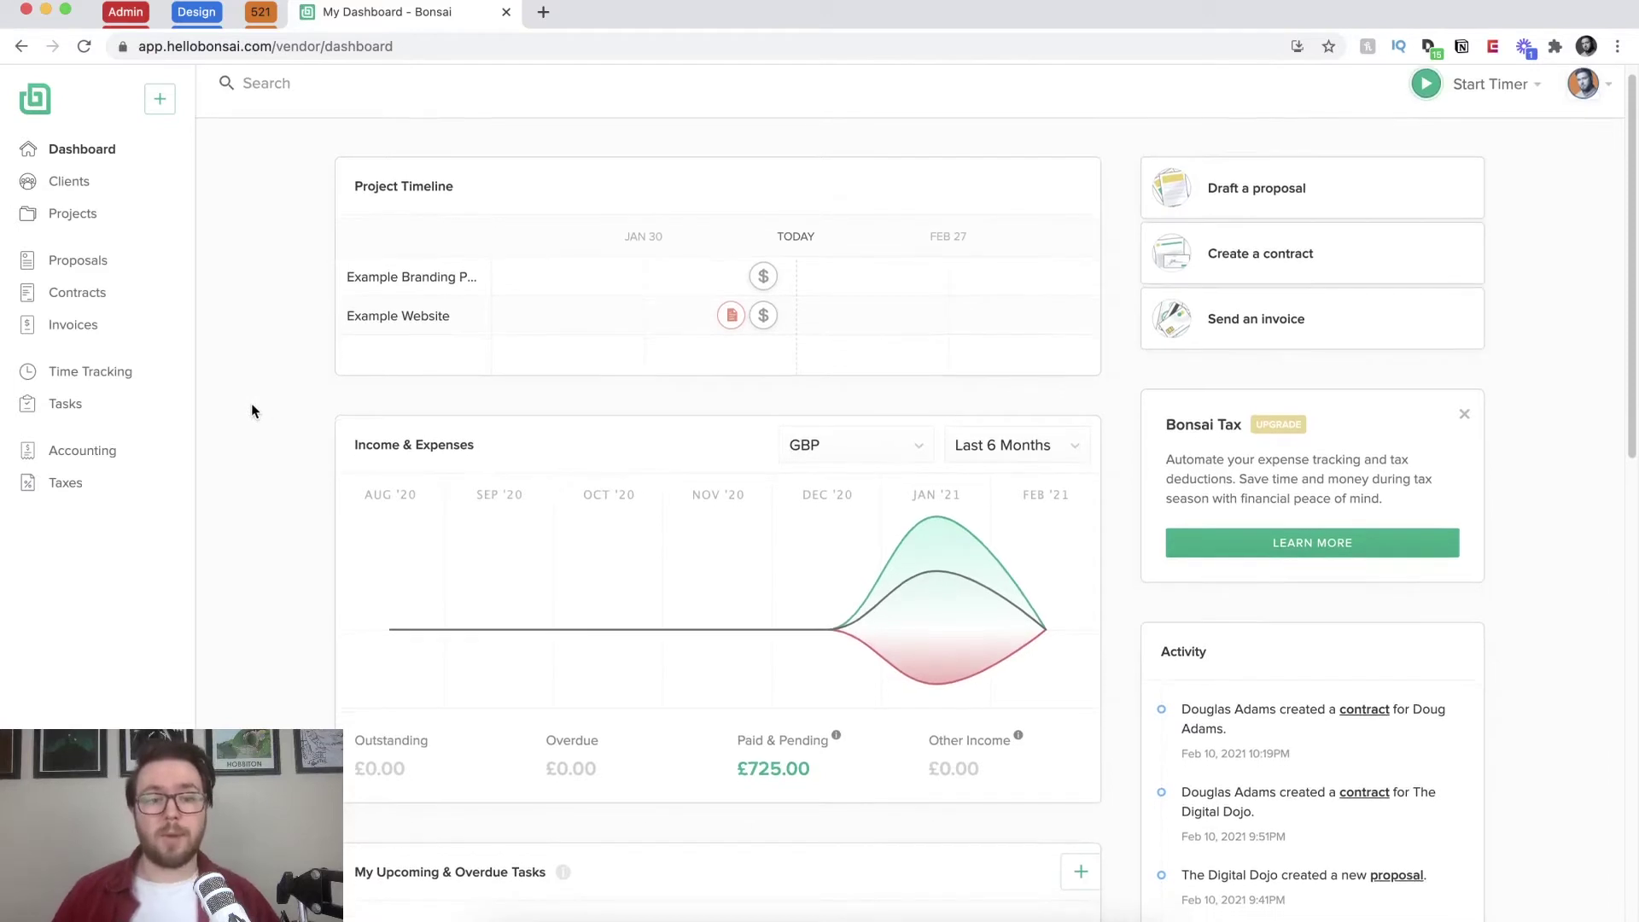
scroll(248, 416, down, 2)
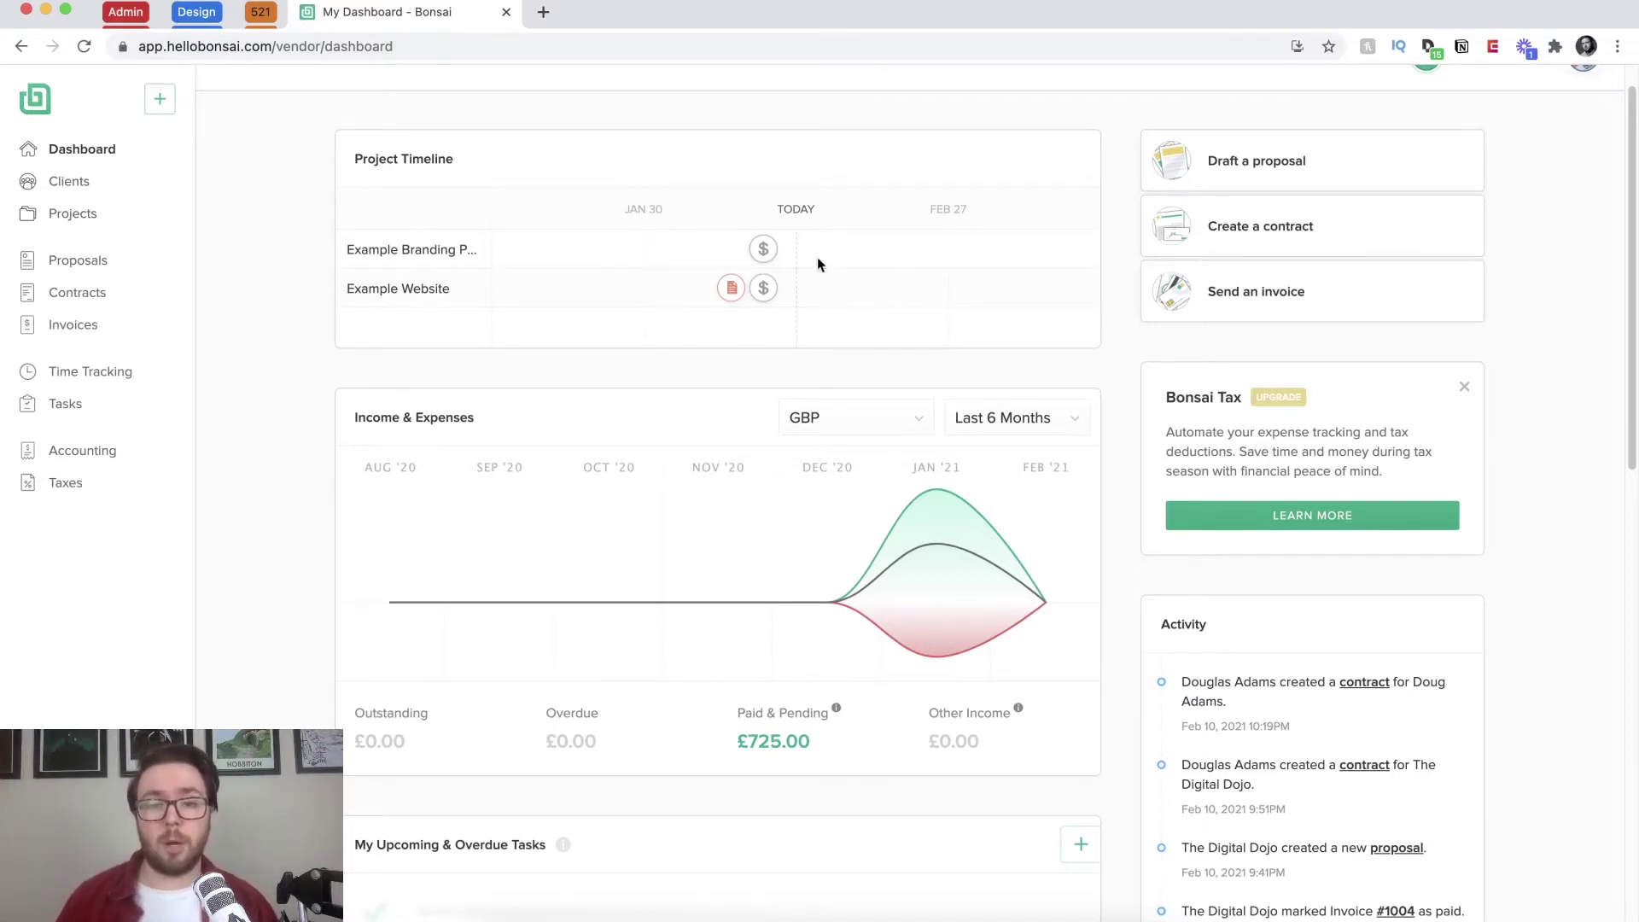
mouse_move(762, 251)
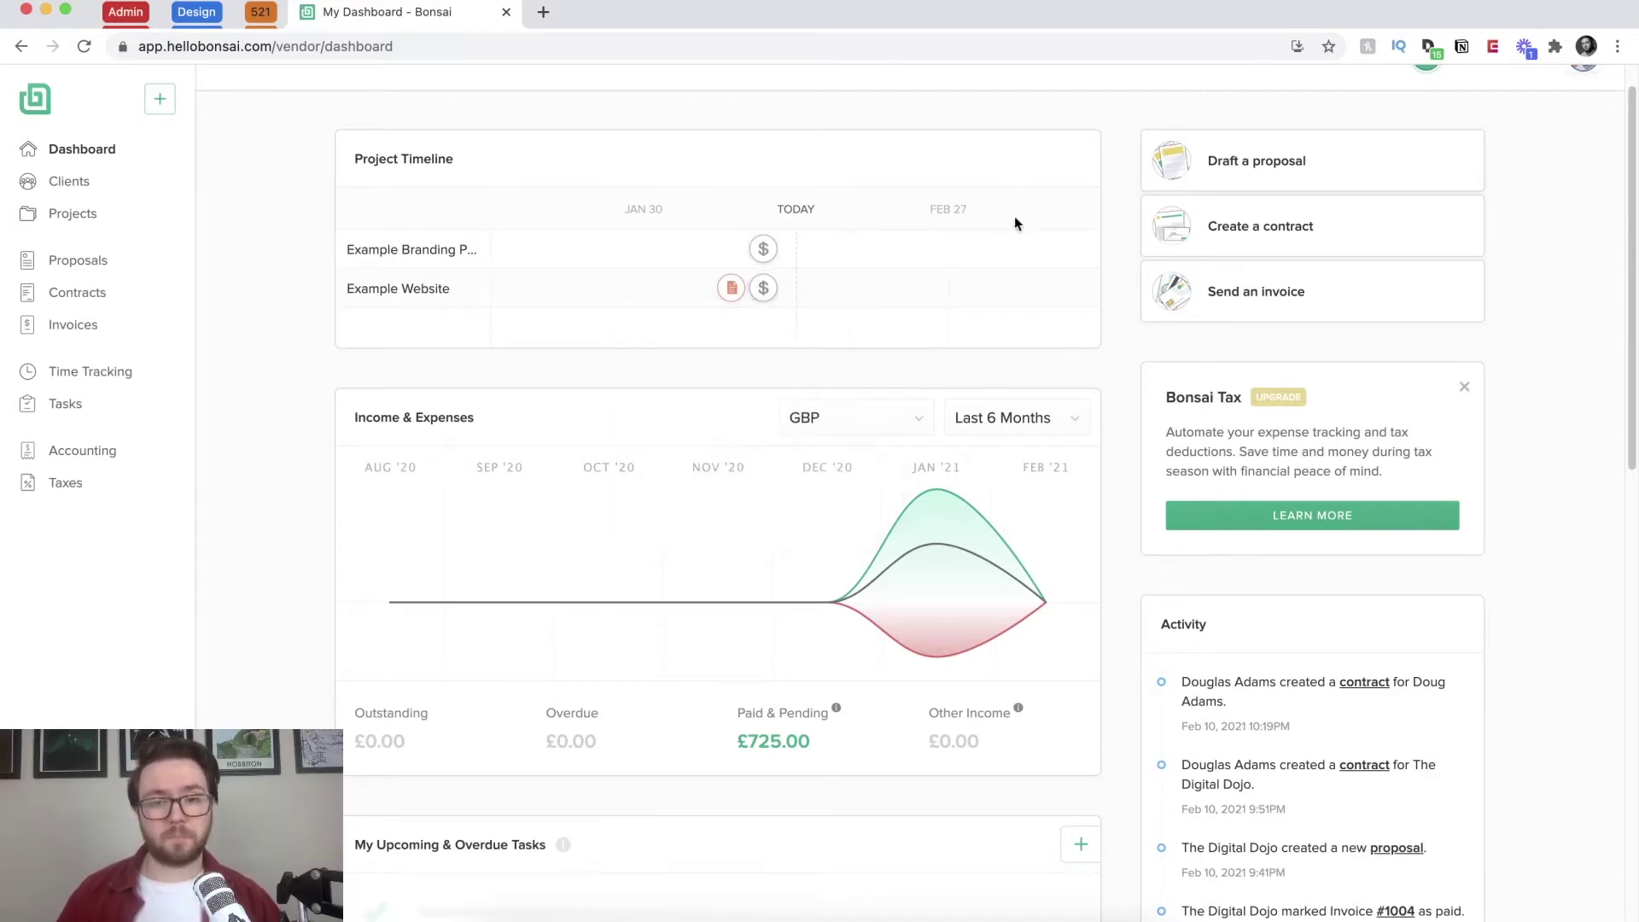
scroll(944, 322, down, 3)
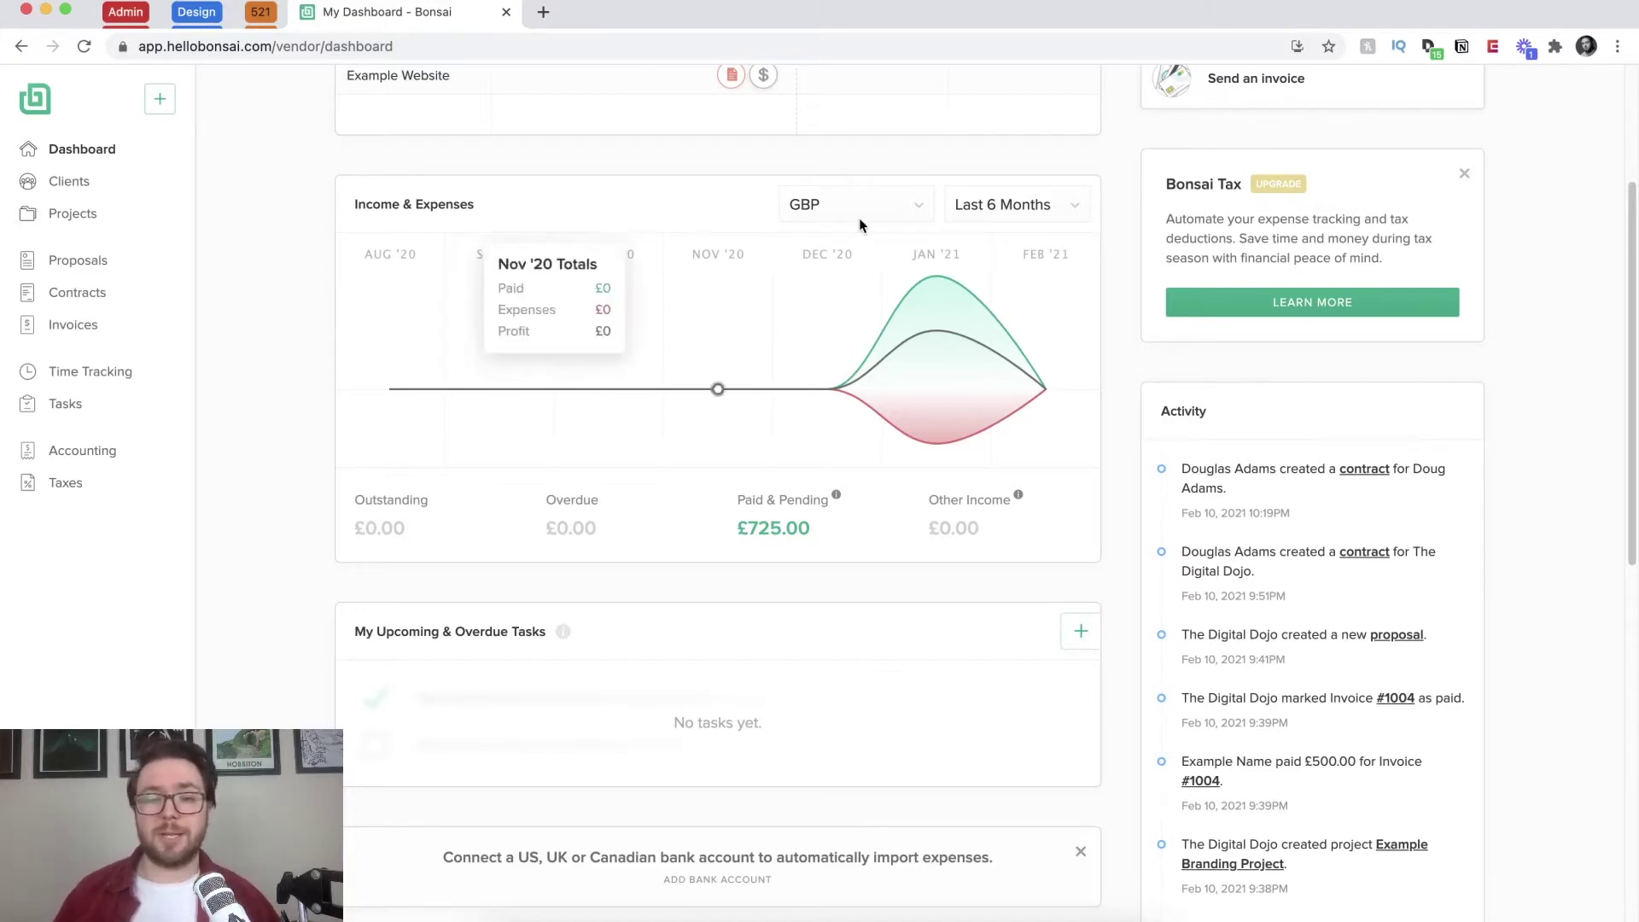
mouse_move(934, 282)
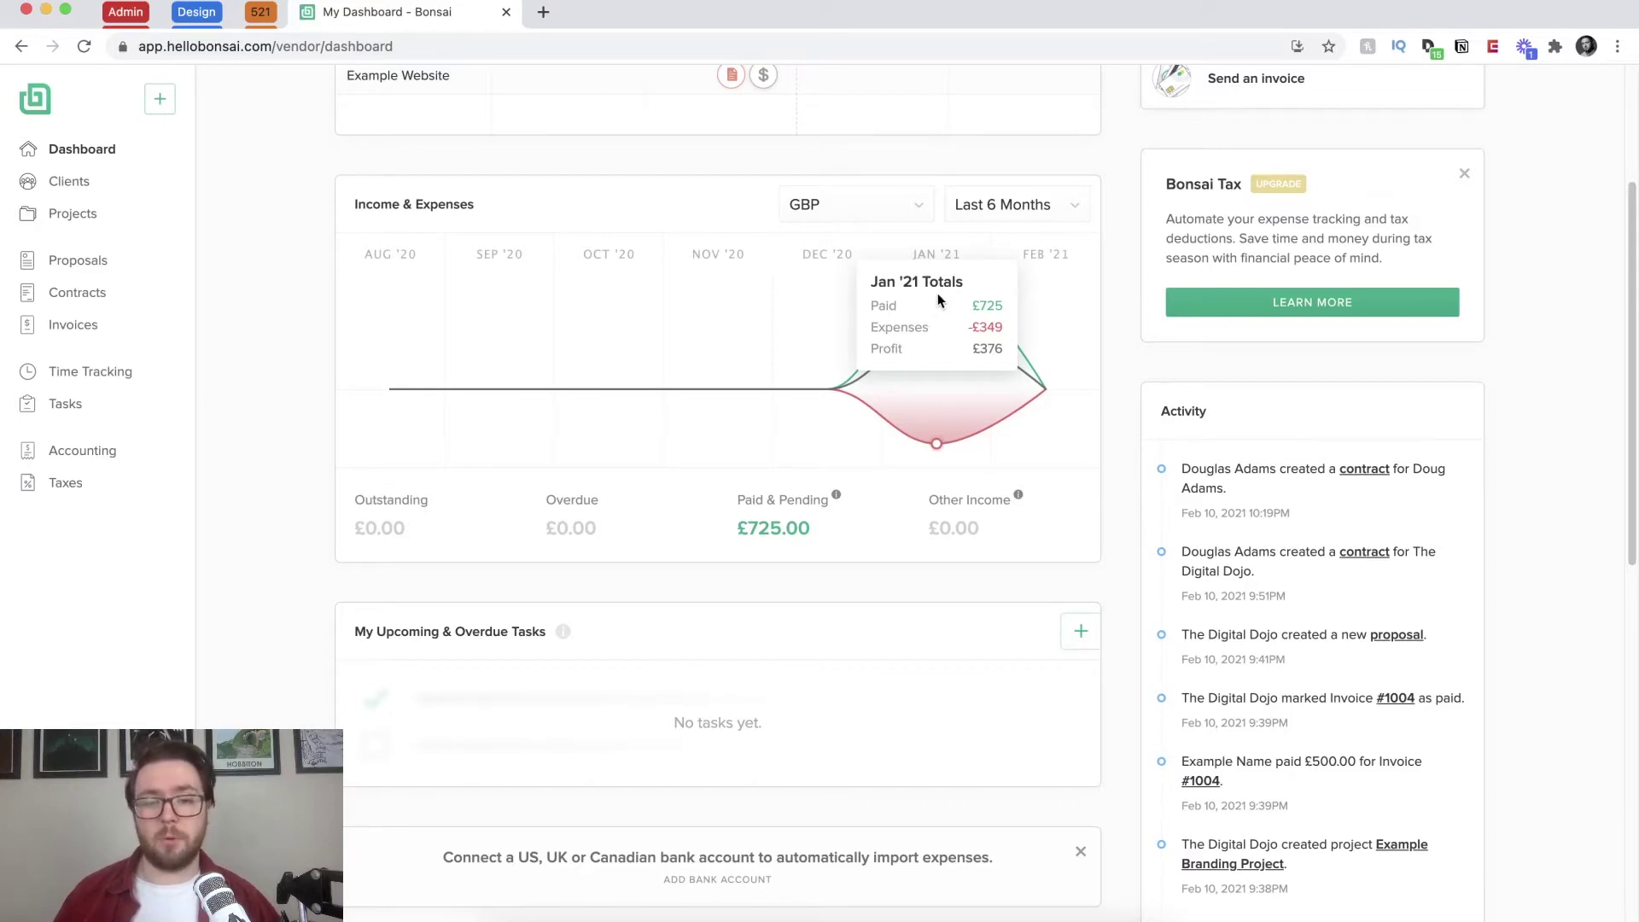
Step: Review the upcoming tasks, bank account connection and time tracked sections of the dashboard
scroll(1043, 601, down, 2)
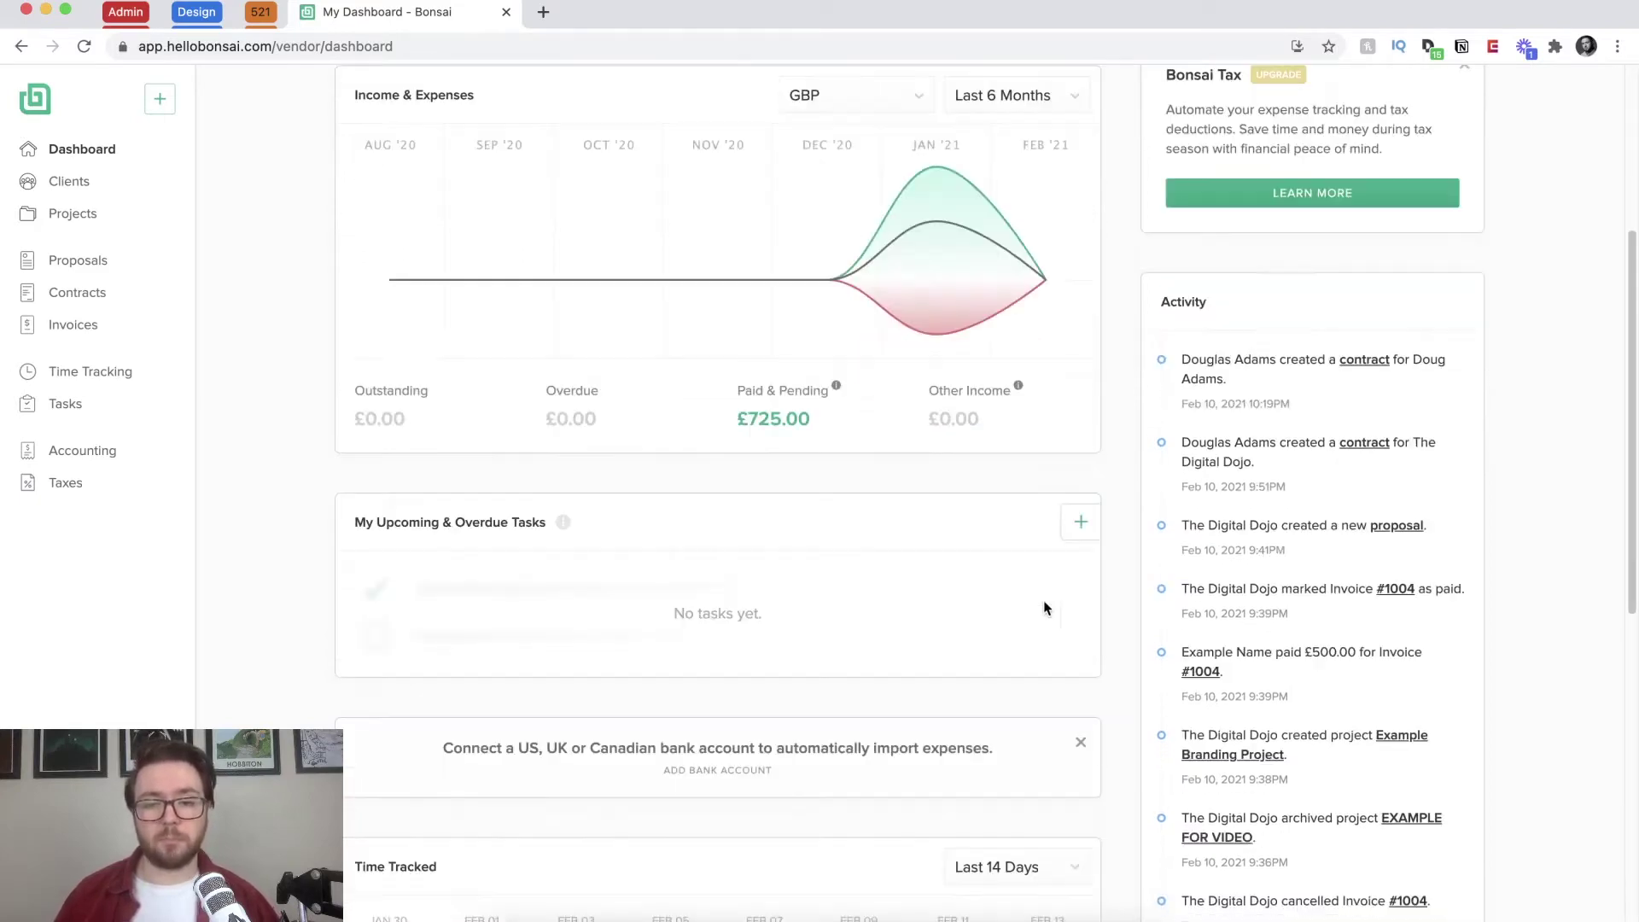
scroll(1044, 544, down, 4)
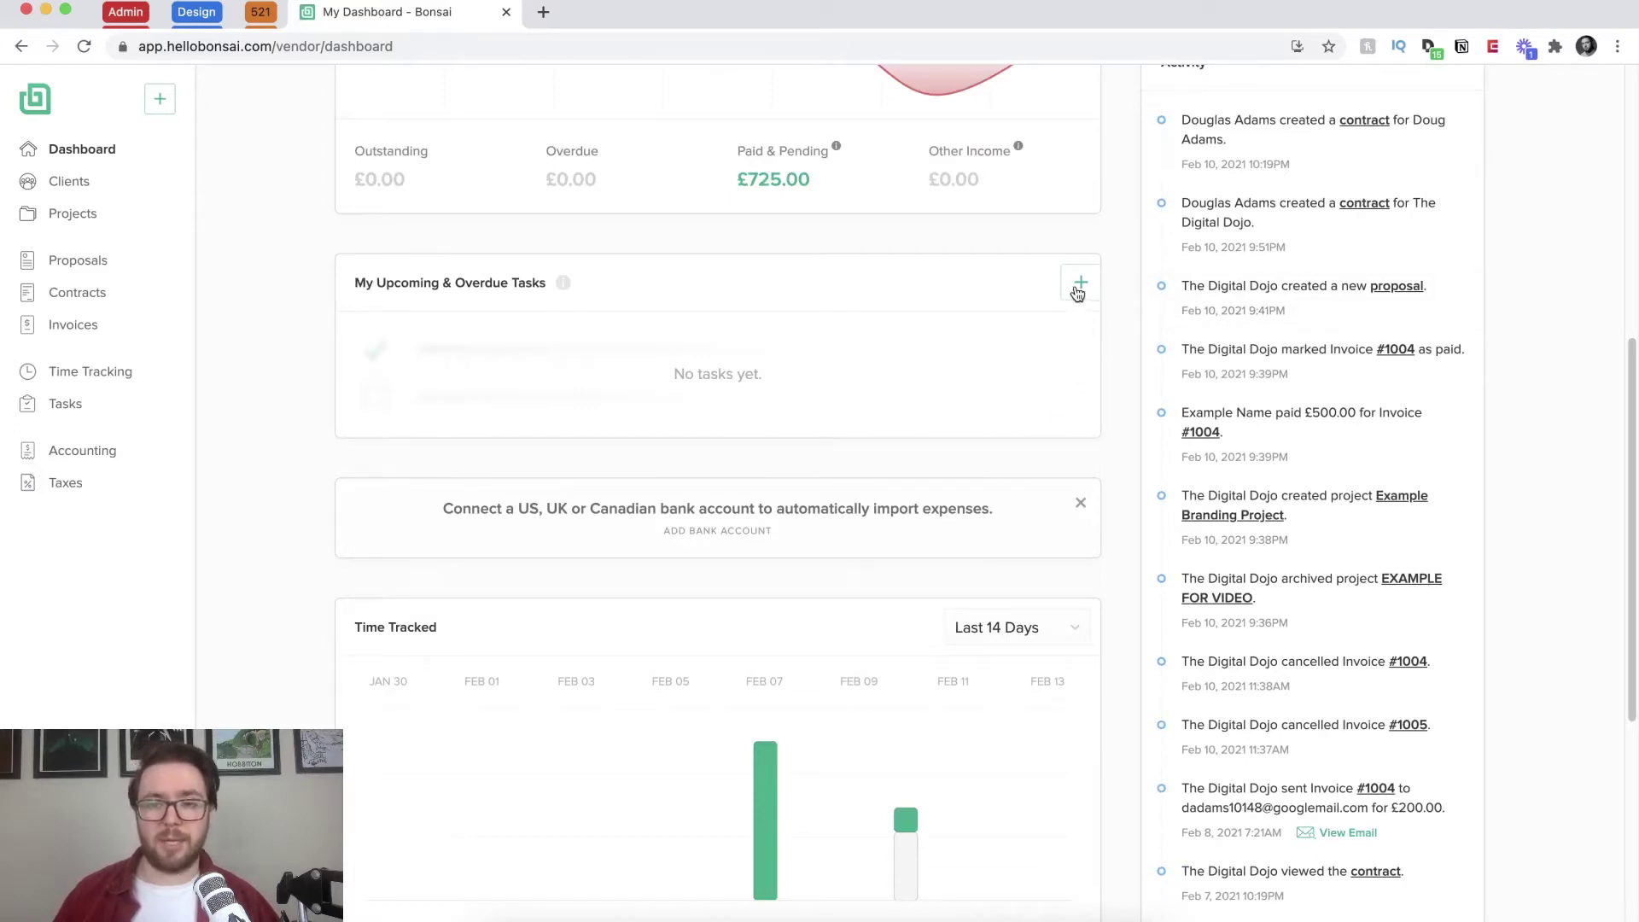
scroll(940, 335, down, 1)
scroll(942, 341, down, 5)
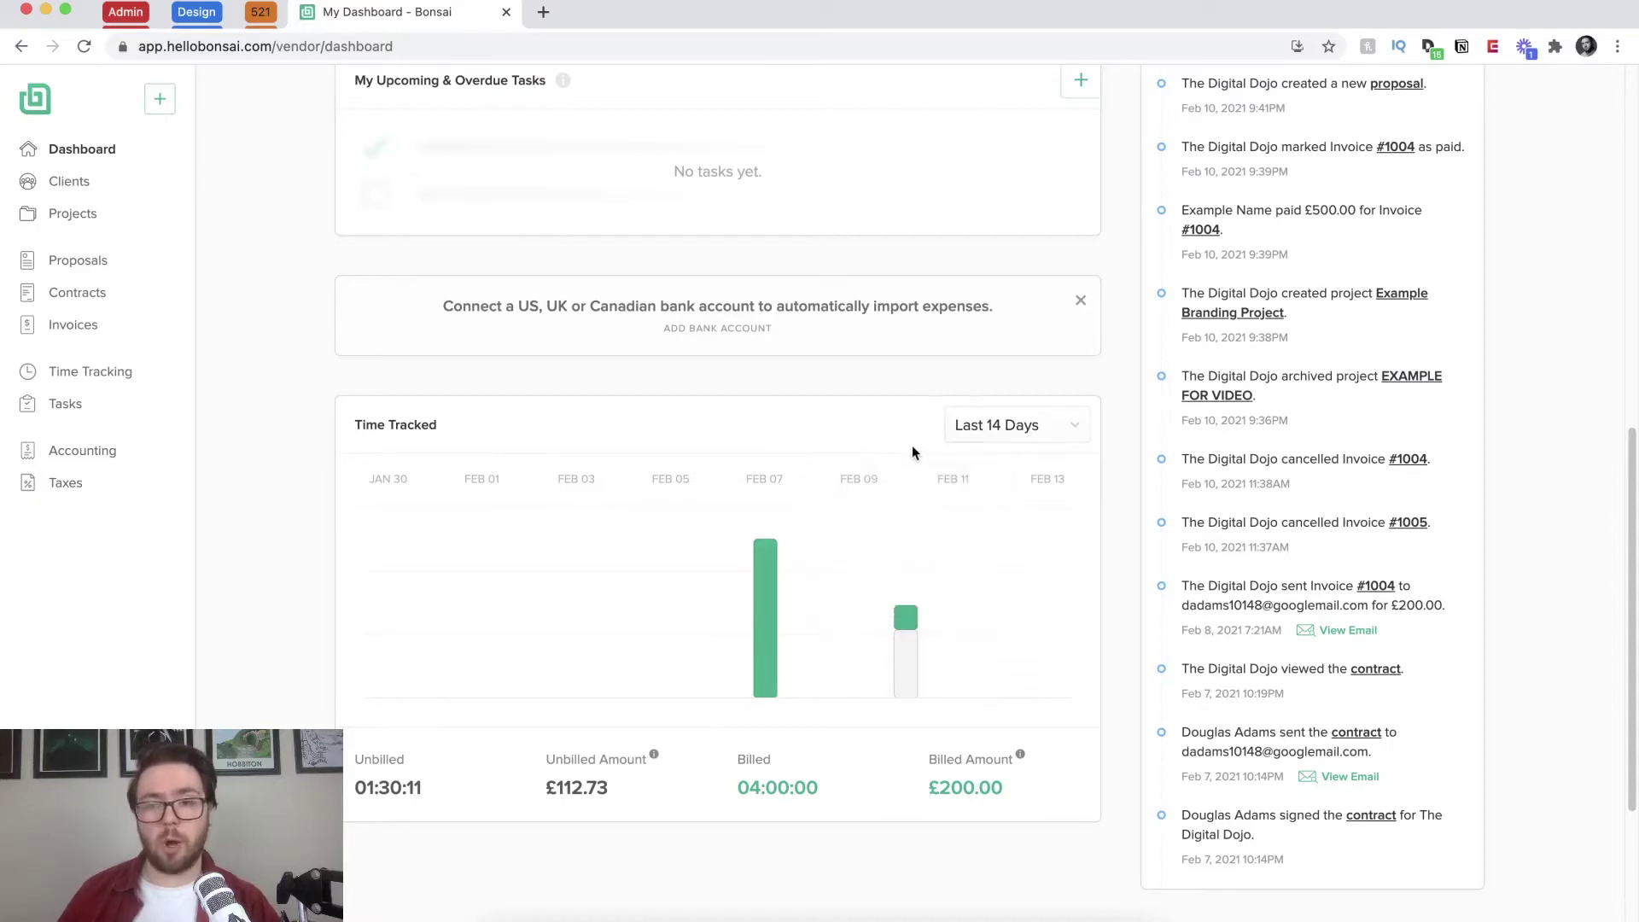
scroll(1042, 418, up, 2)
scroll(1041, 419, up, 10)
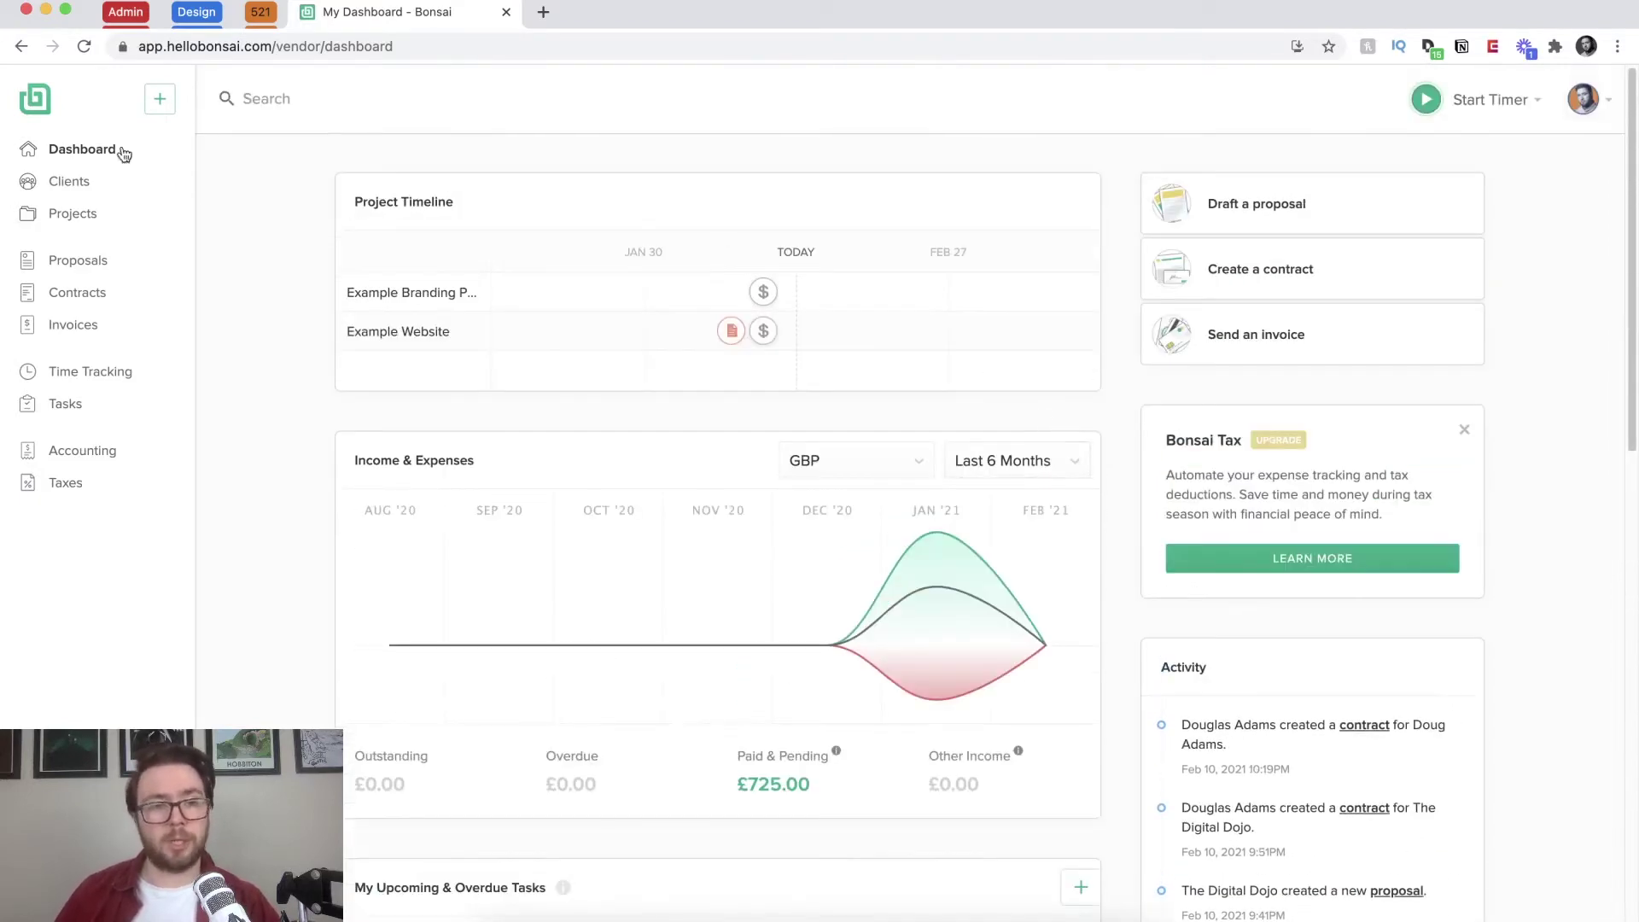
Step: Open the client list and view the details page of the client The Digital Dojo
click(72, 186)
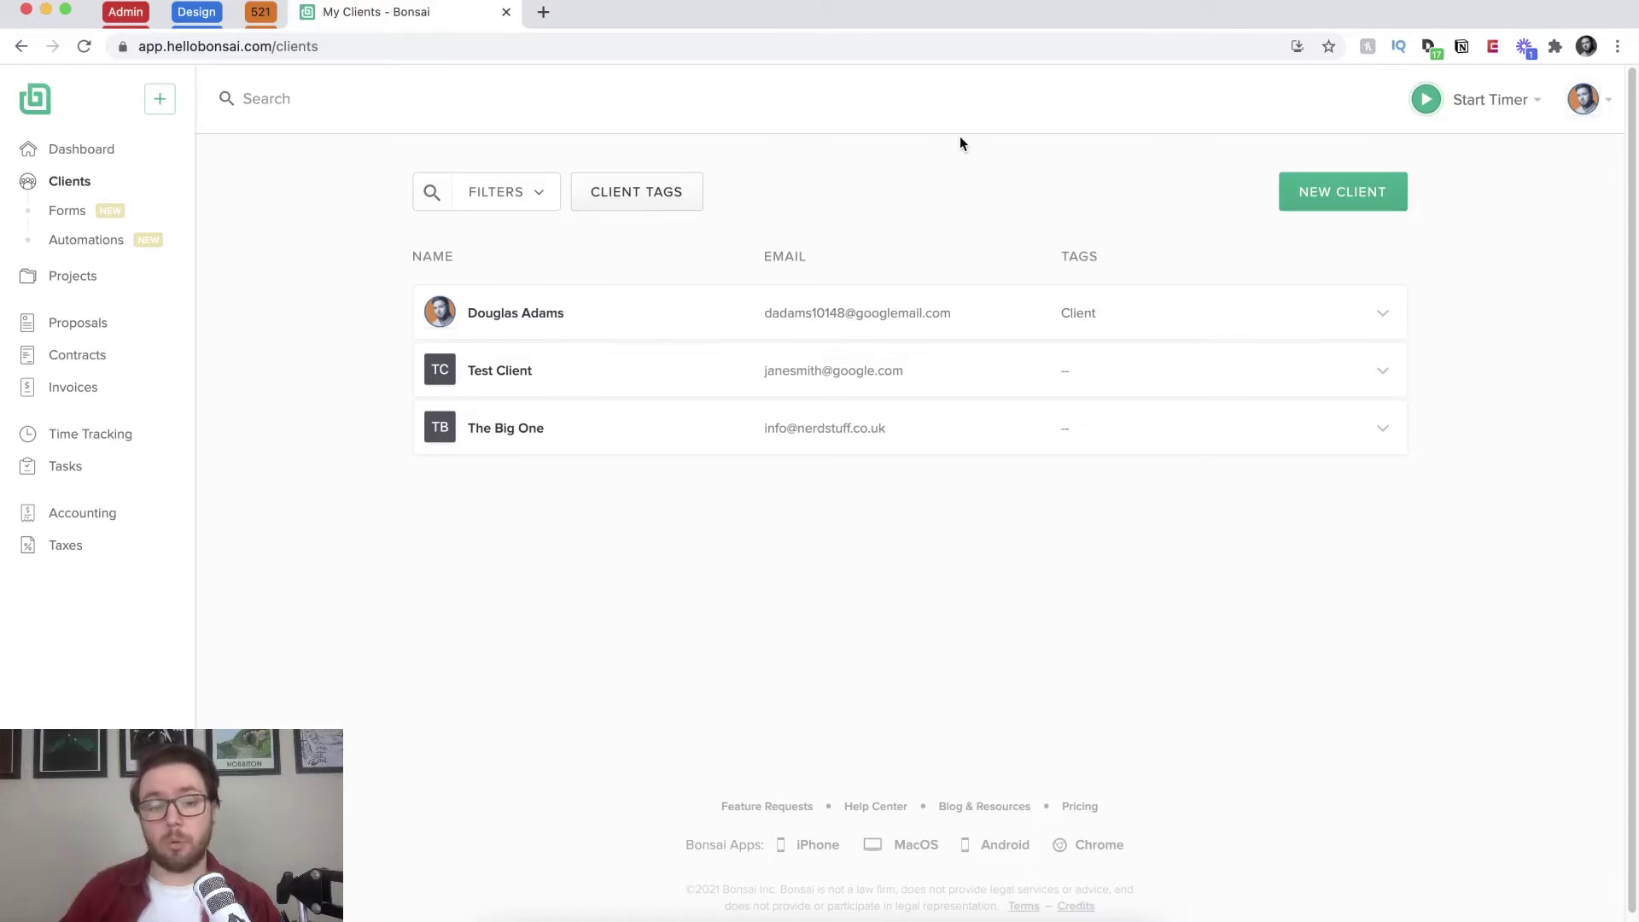
click(681, 312)
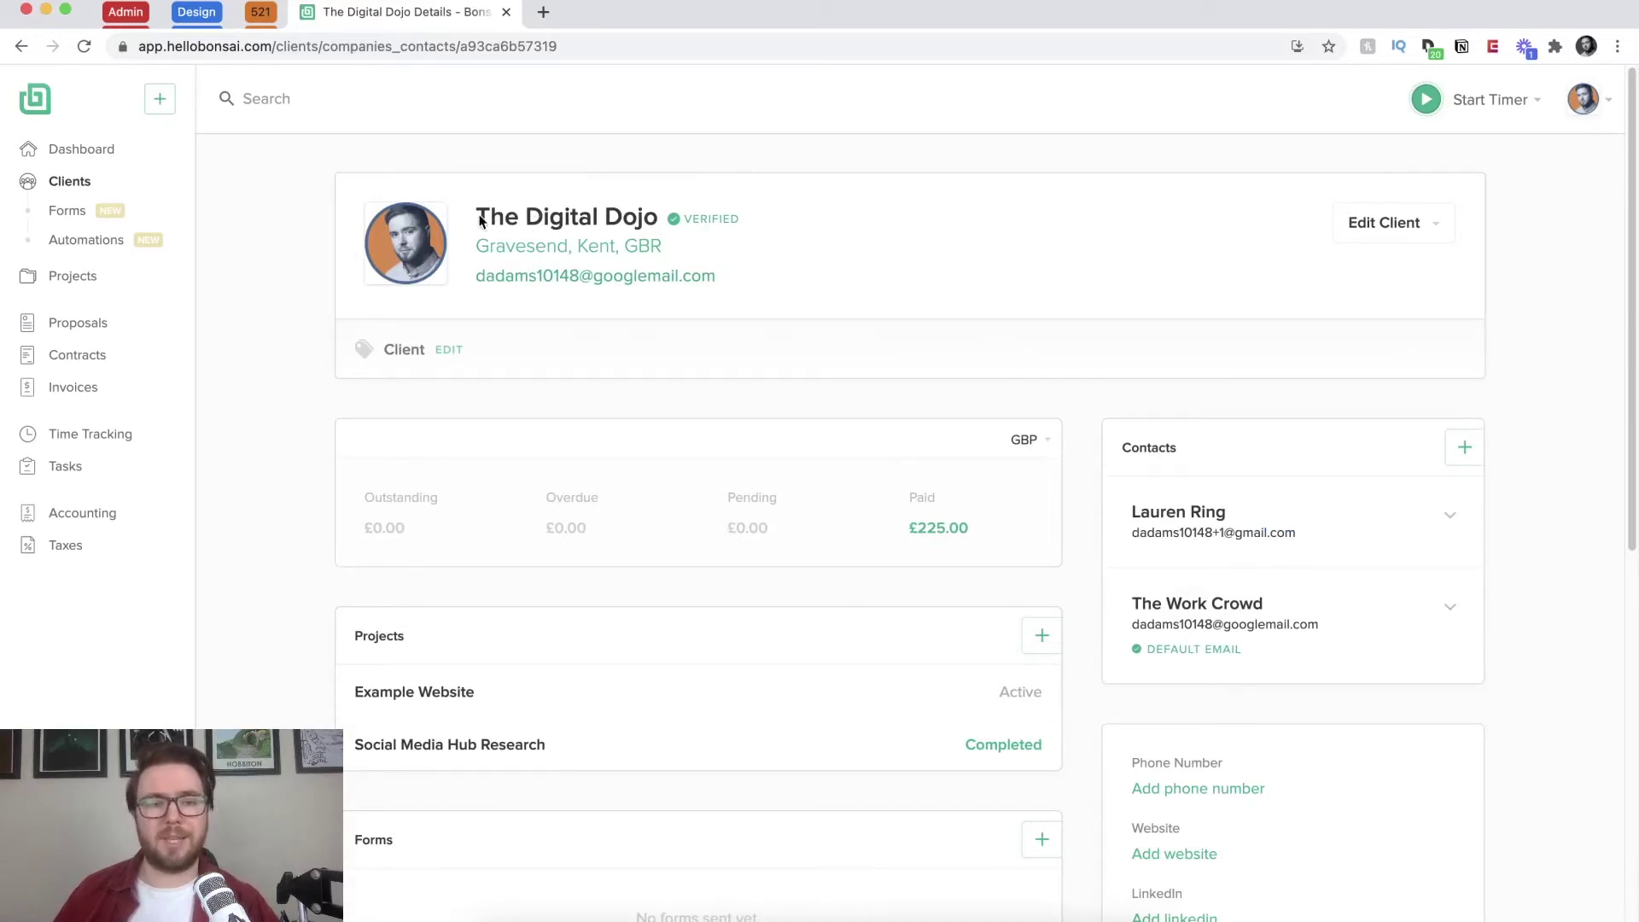
mouse_move(477, 218)
mouse_down()
mouse_move(634, 226)
mouse_move(475, 220)
mouse_up()
click(654, 210)
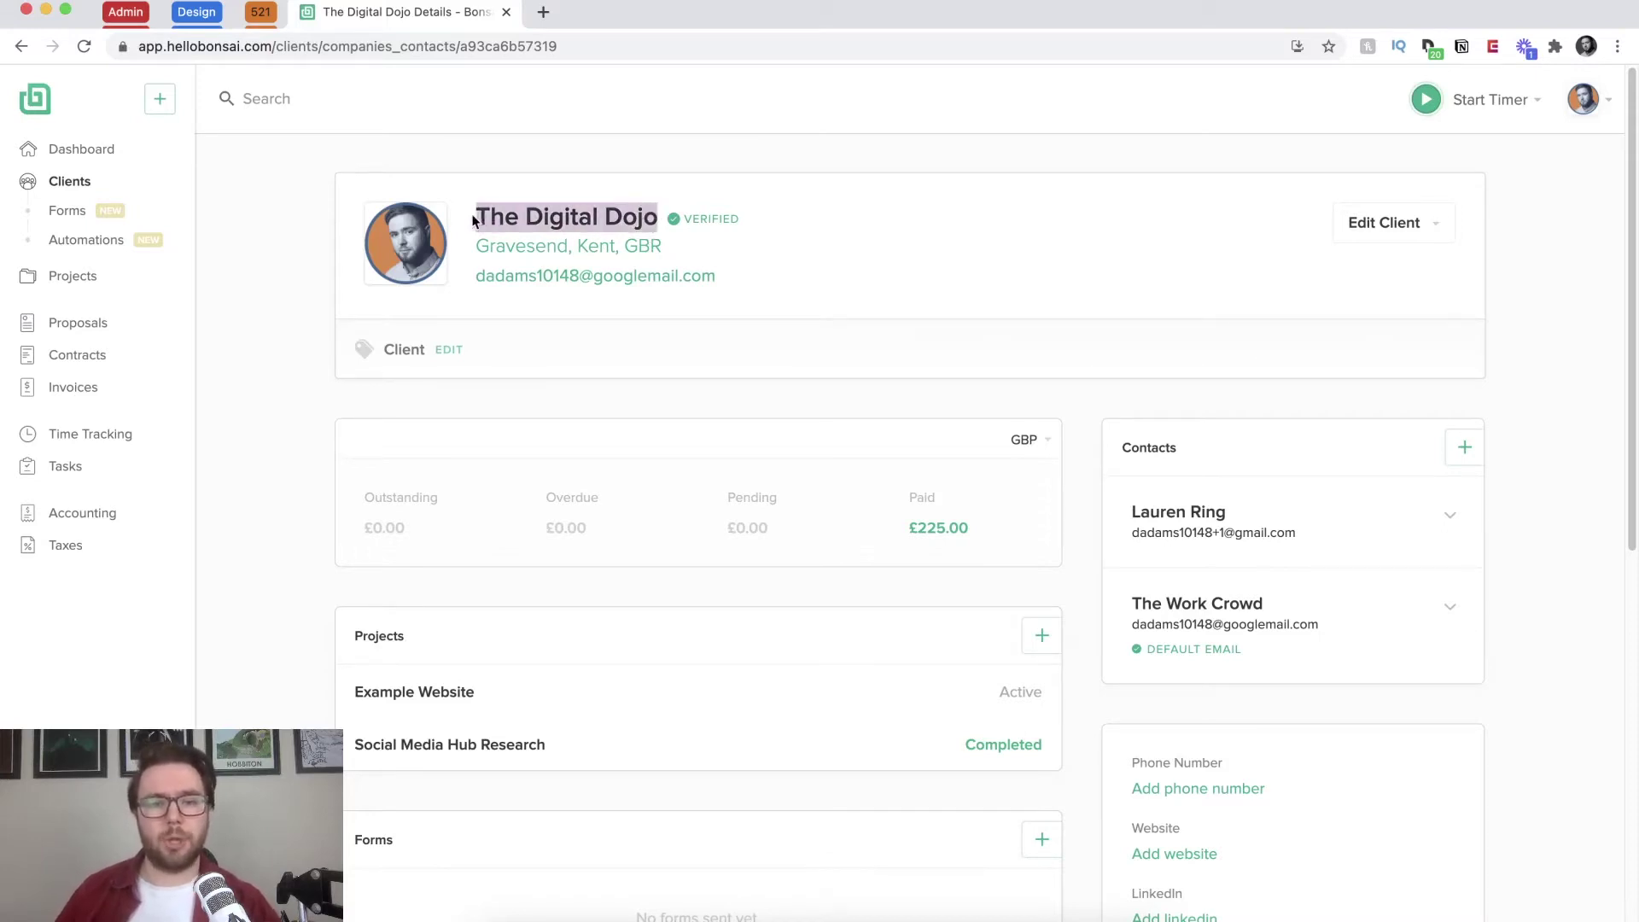
click(943, 247)
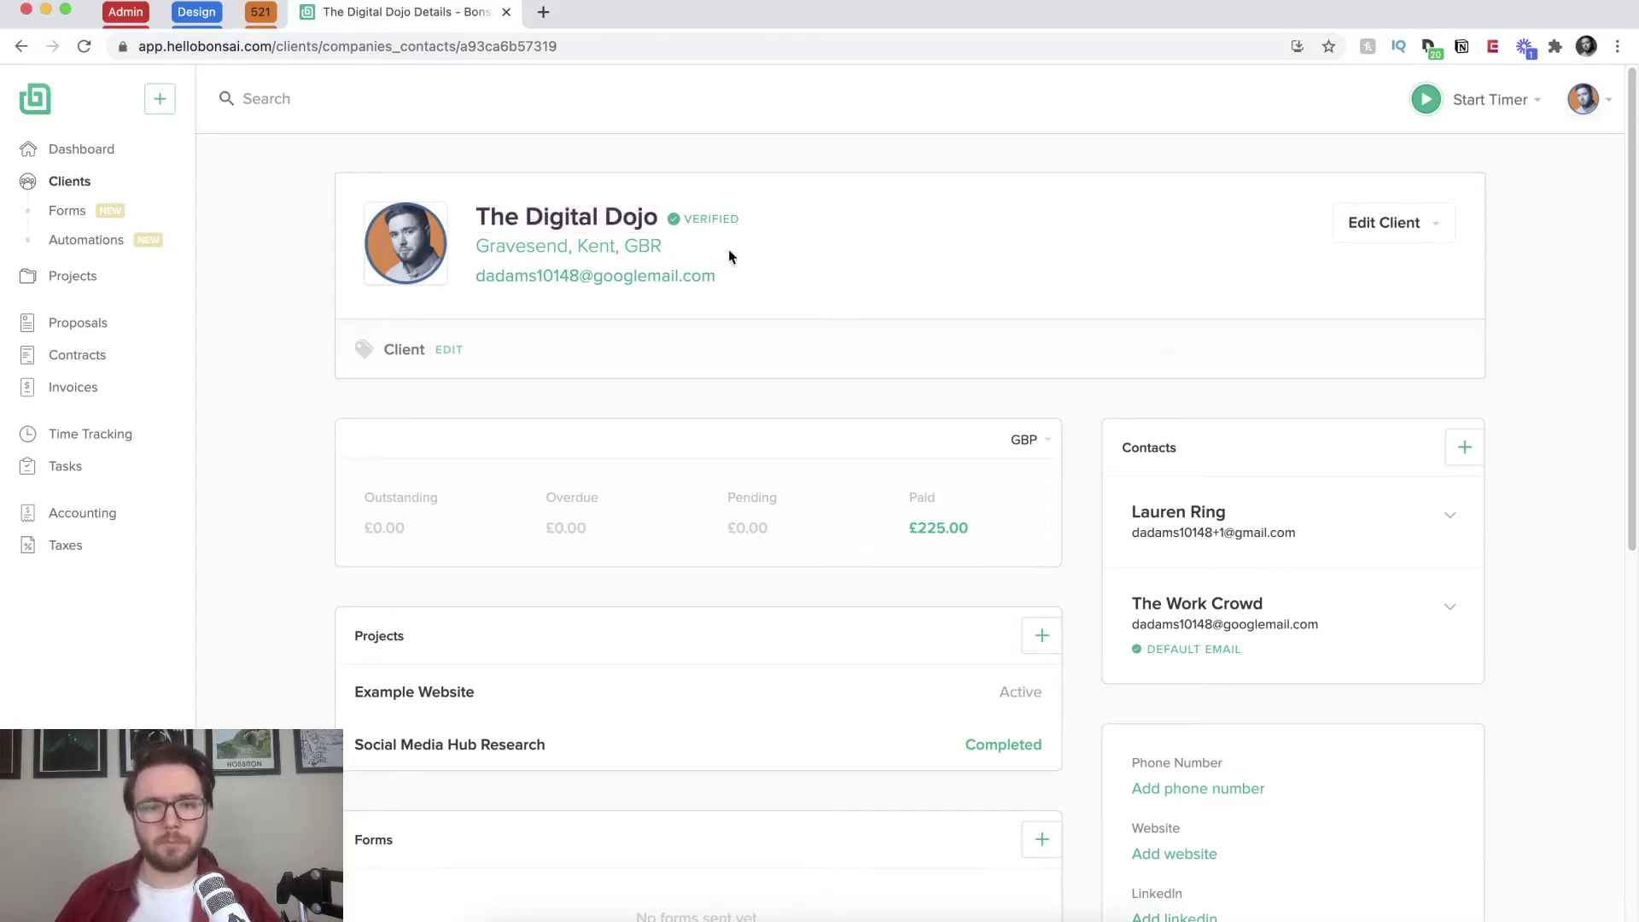
Step: Look at The Digital Dojo's contacts and the form for adding a contact, closing it without adding one
scroll(1404, 413, down, 1)
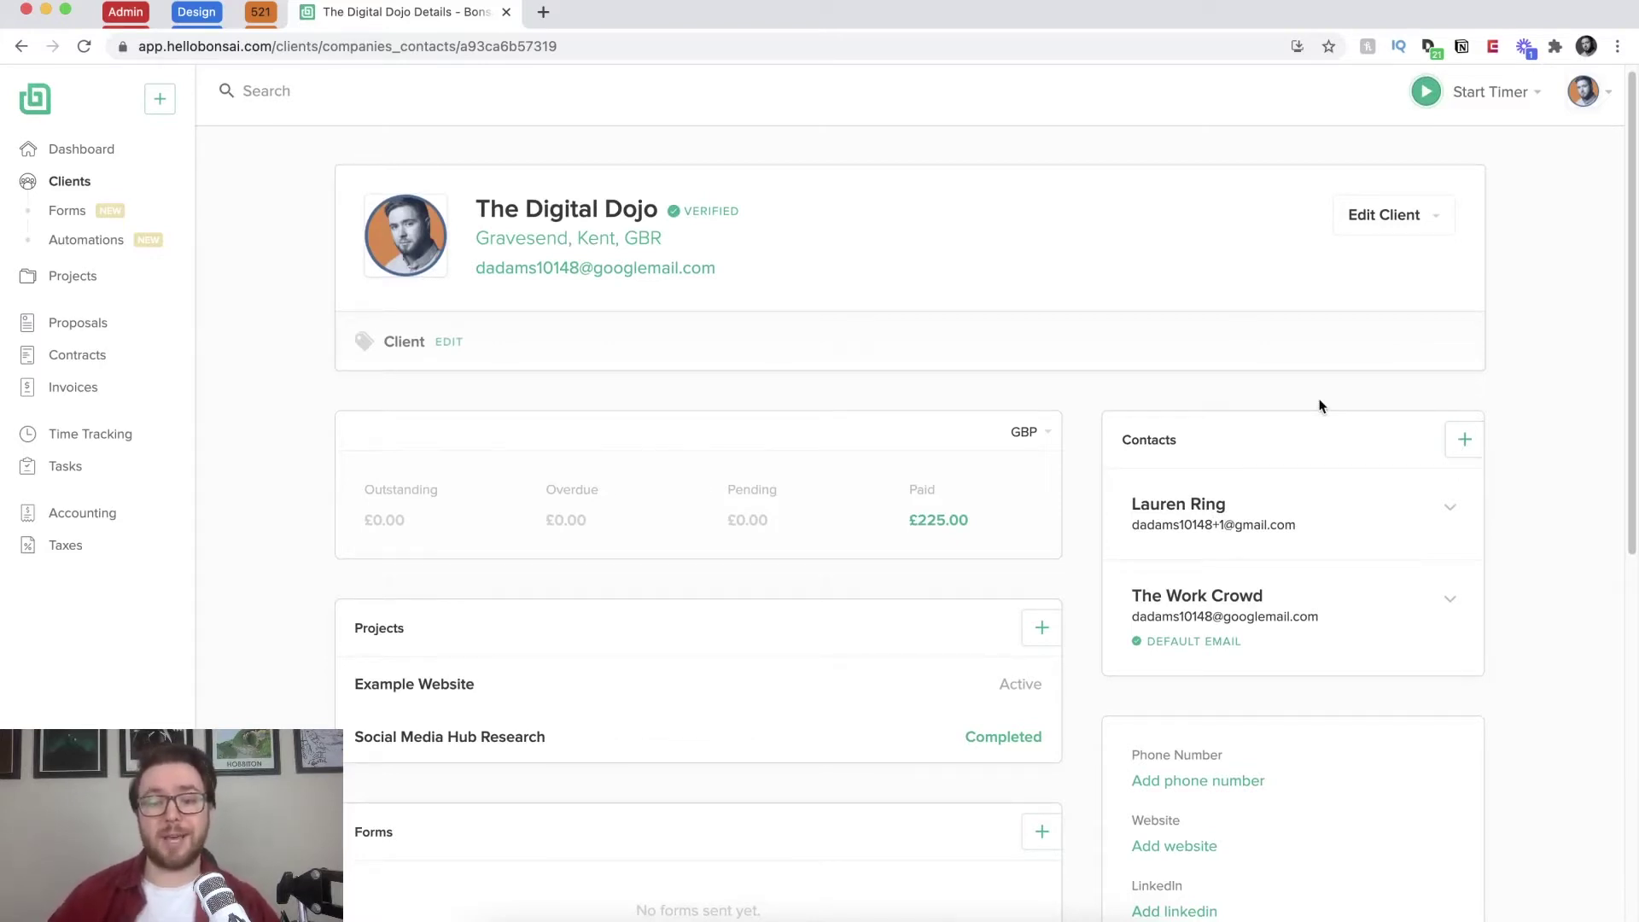
scroll(1196, 516, down, 1)
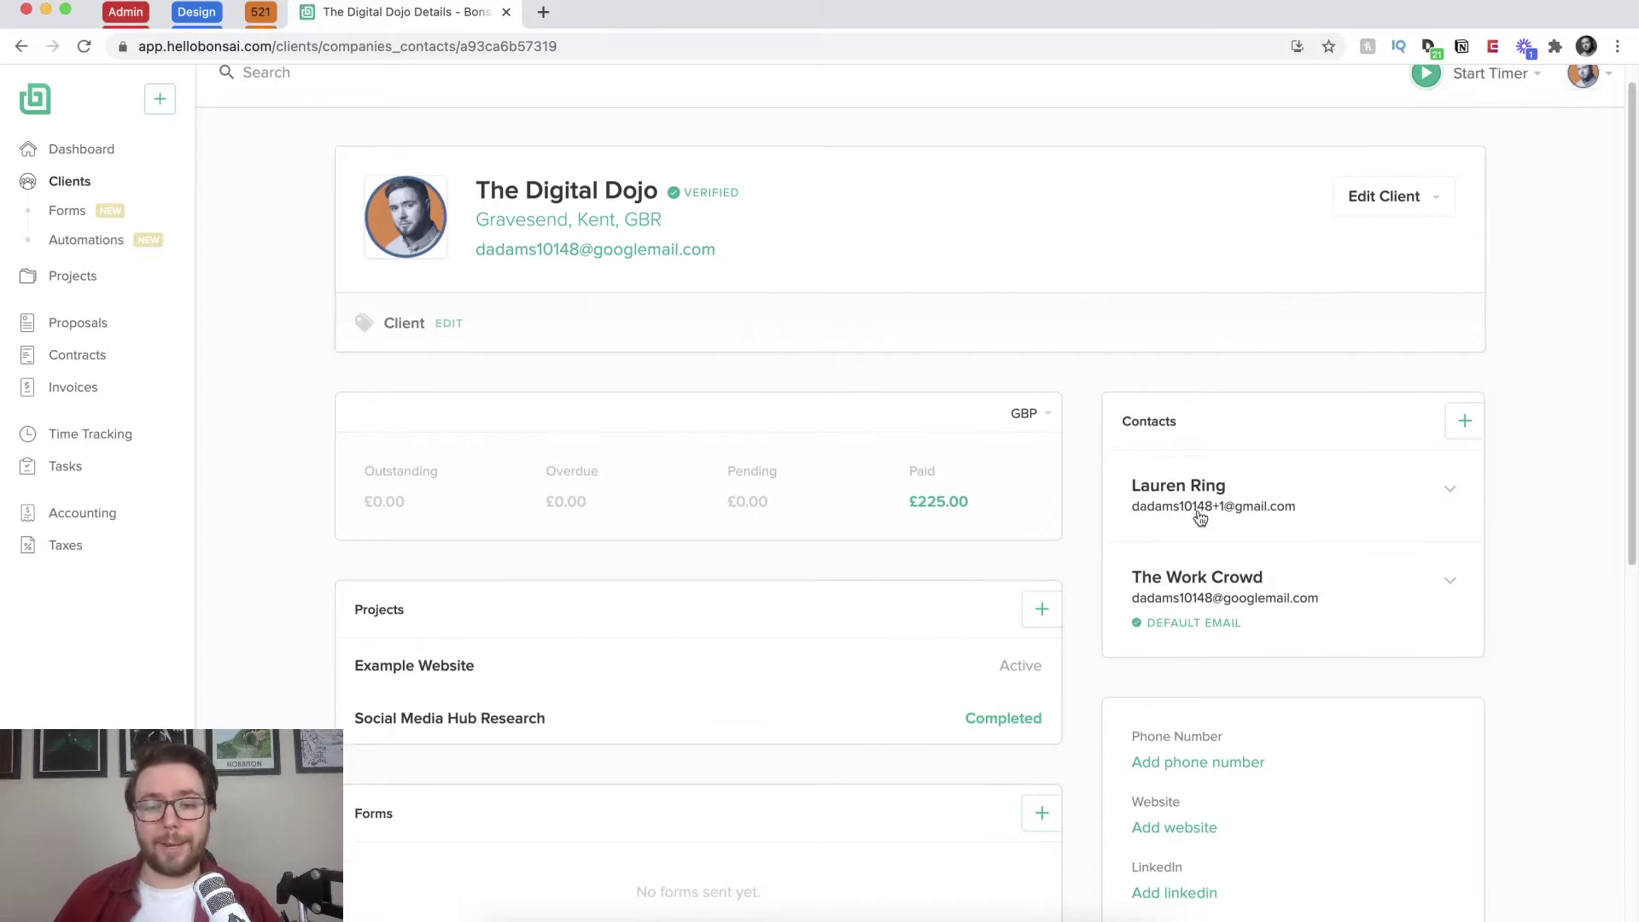
click(1465, 421)
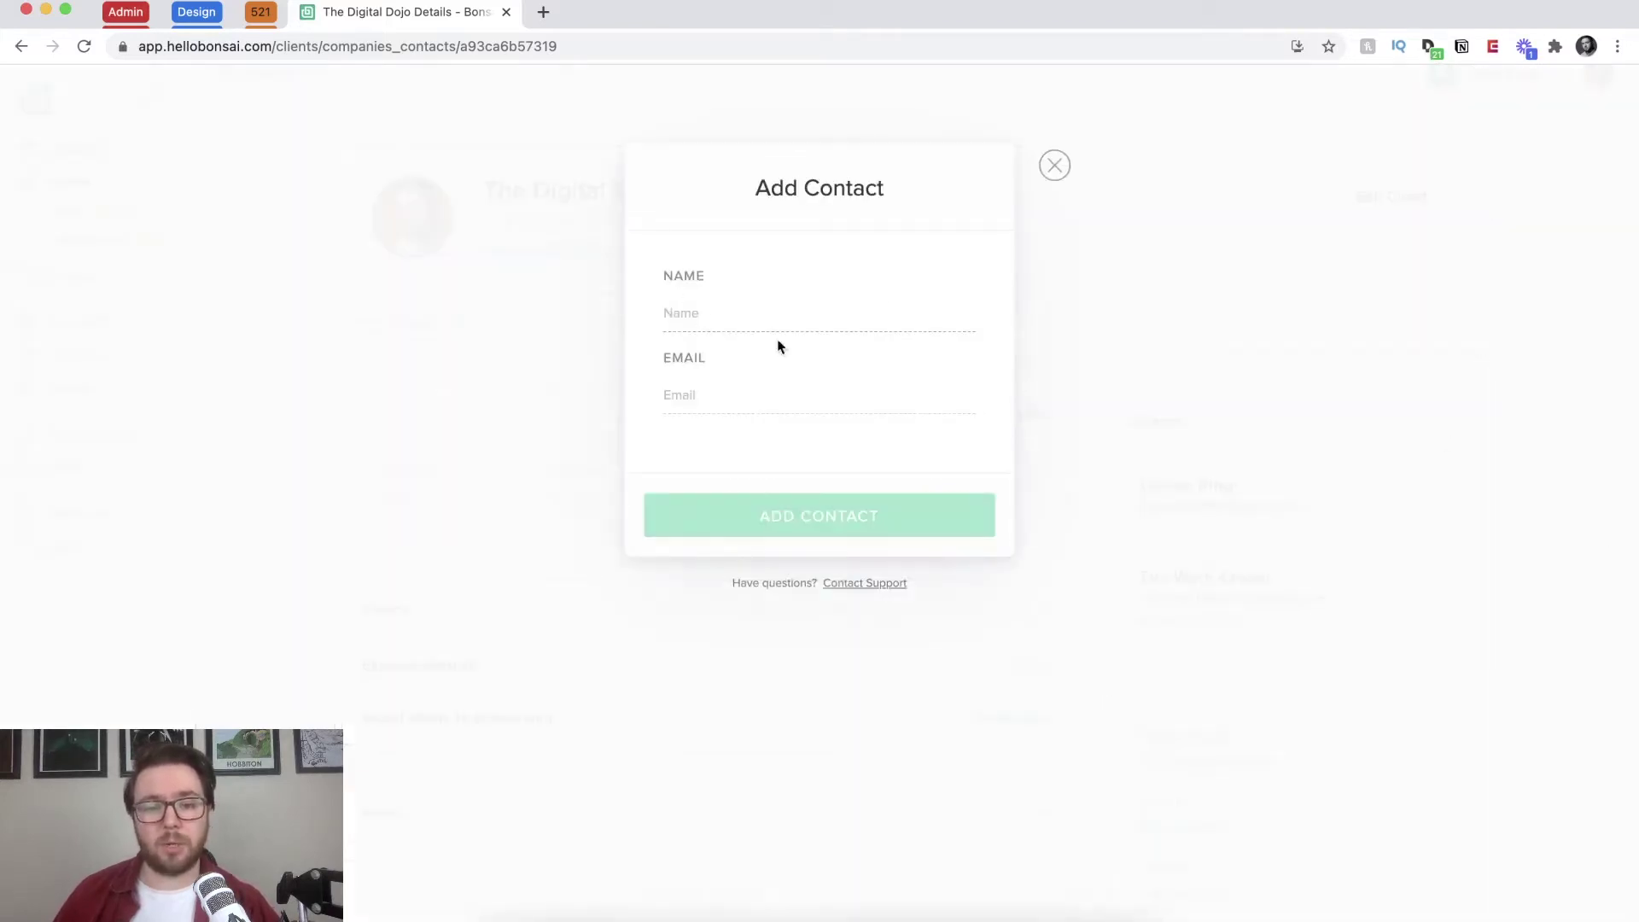
click(1054, 164)
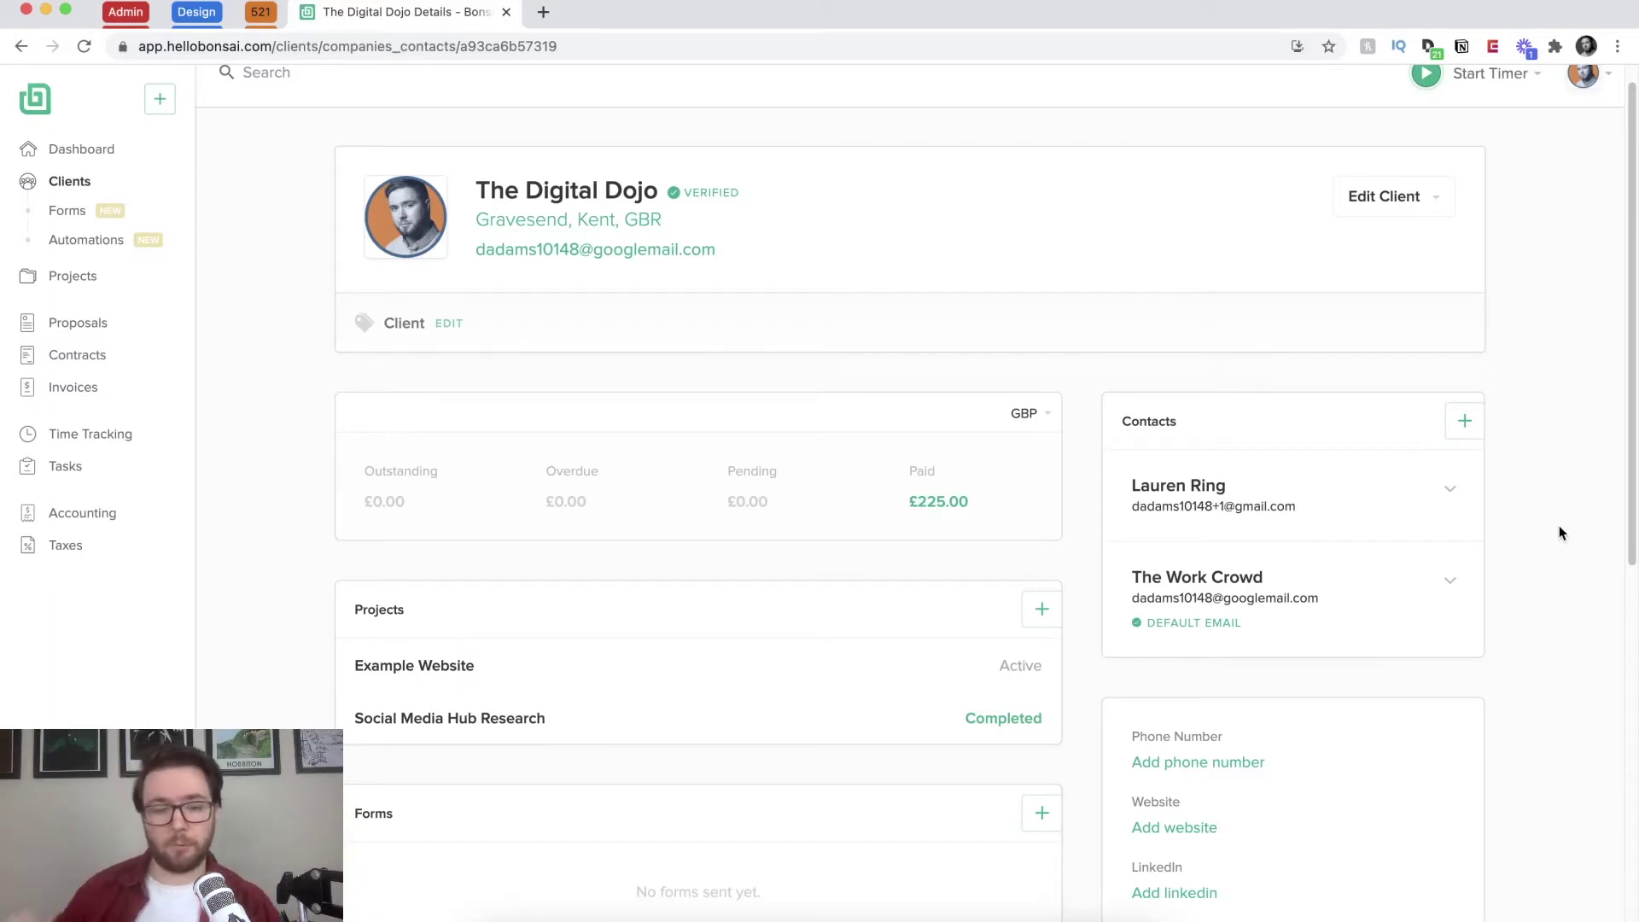
Step: Review The Digital Dojo's payment totals, projects, forms and company detail fields
scroll(1079, 521, down, 2)
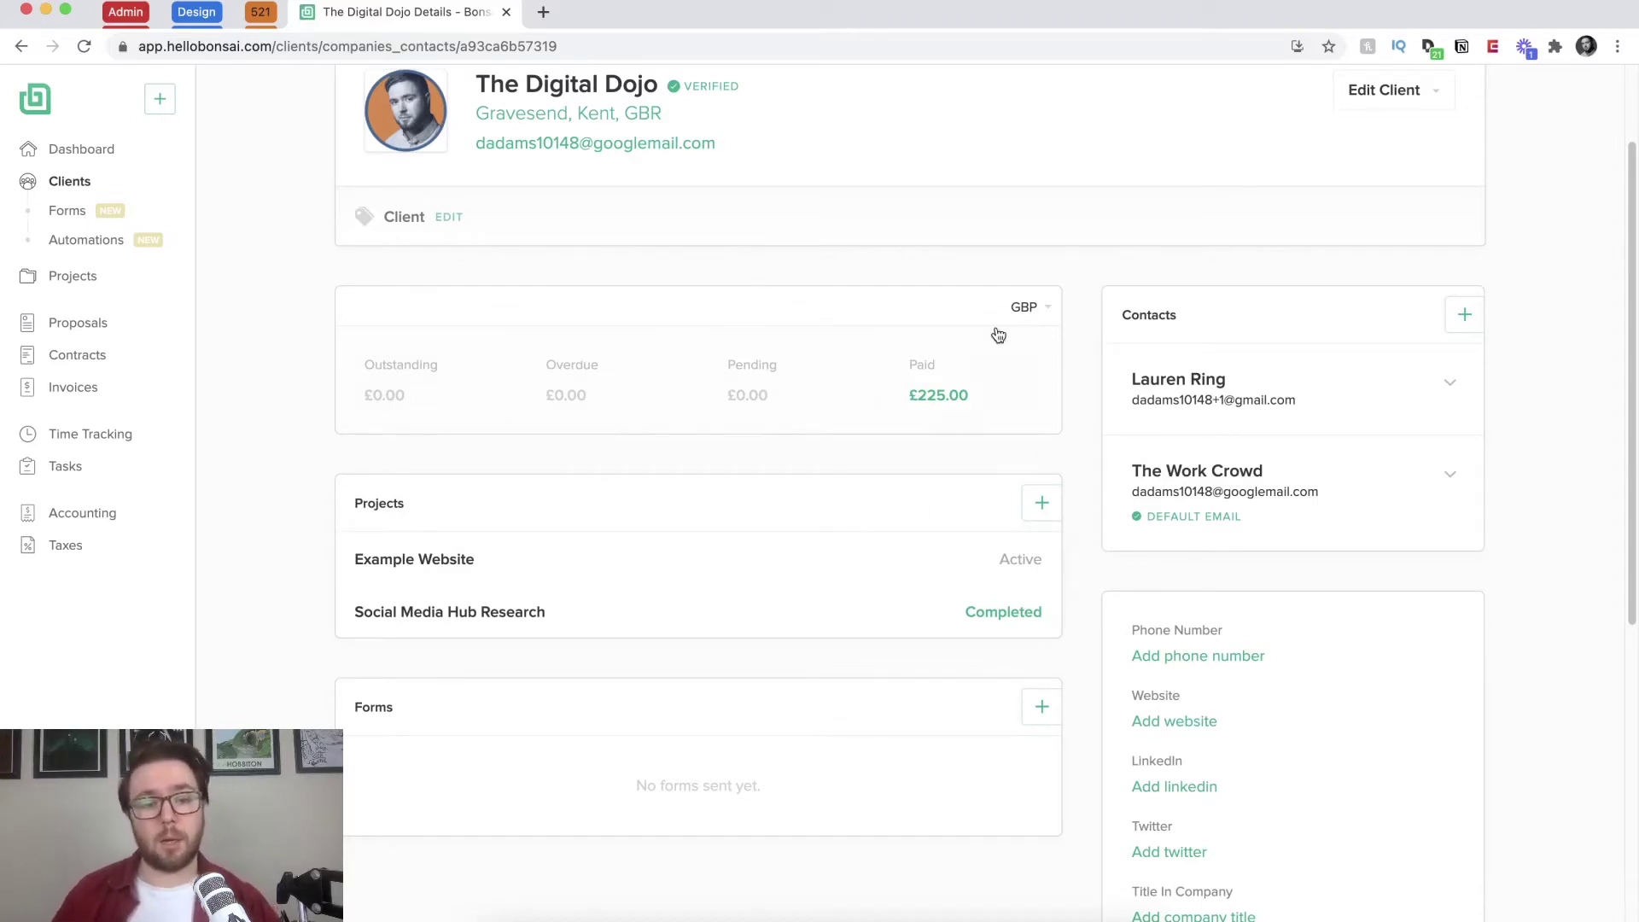
scroll(966, 515, down, 2)
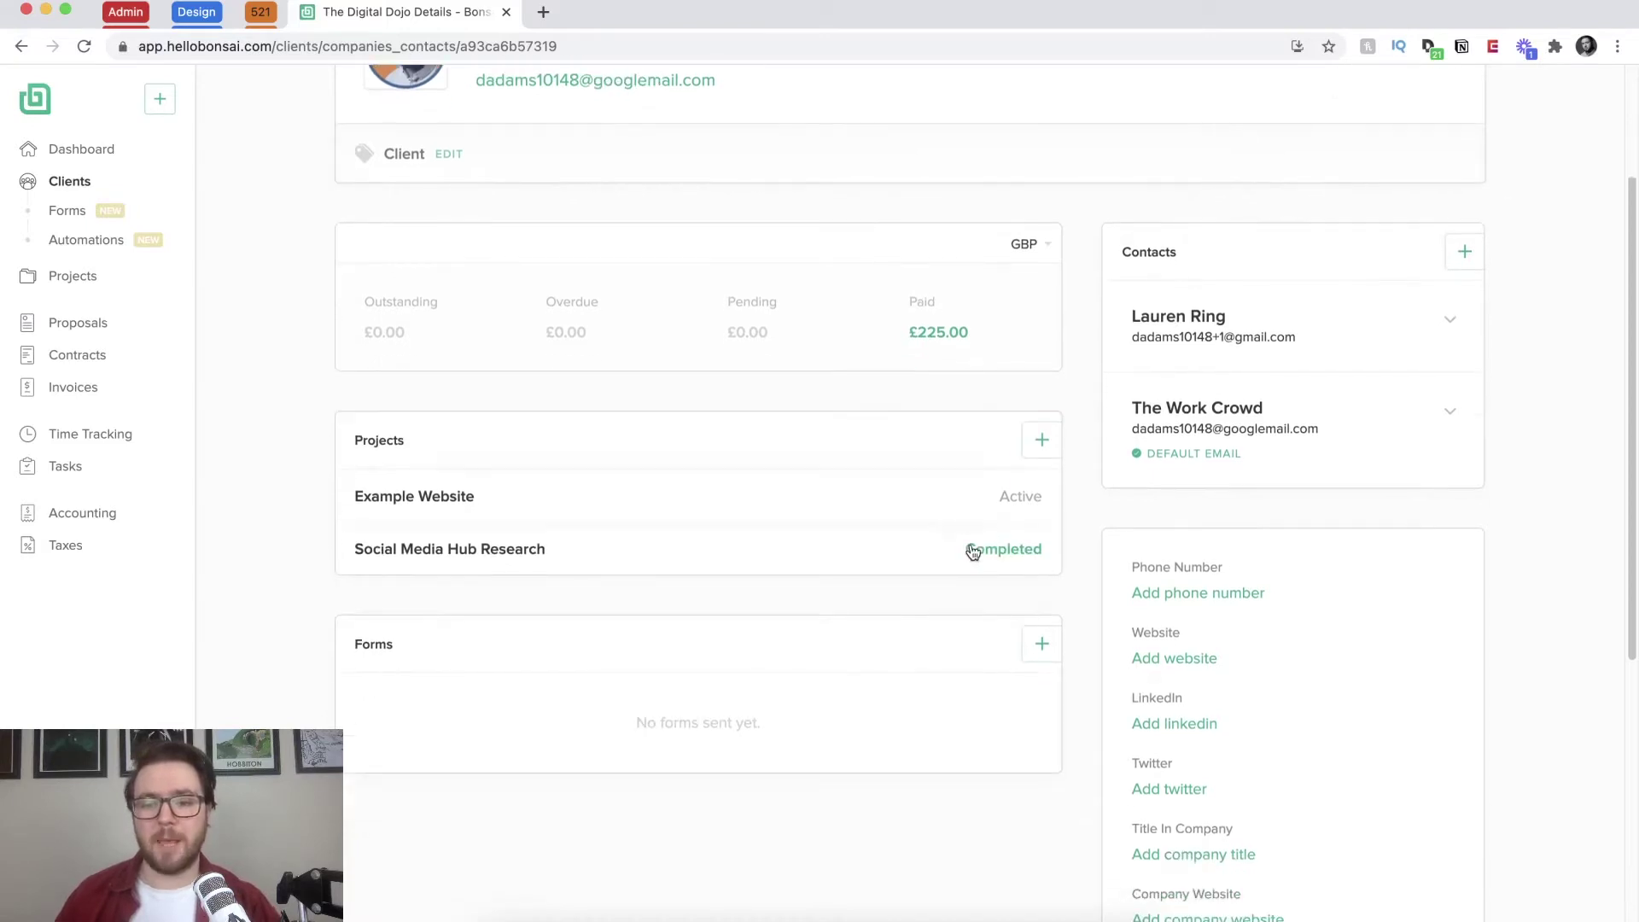
scroll(743, 552, down, 5)
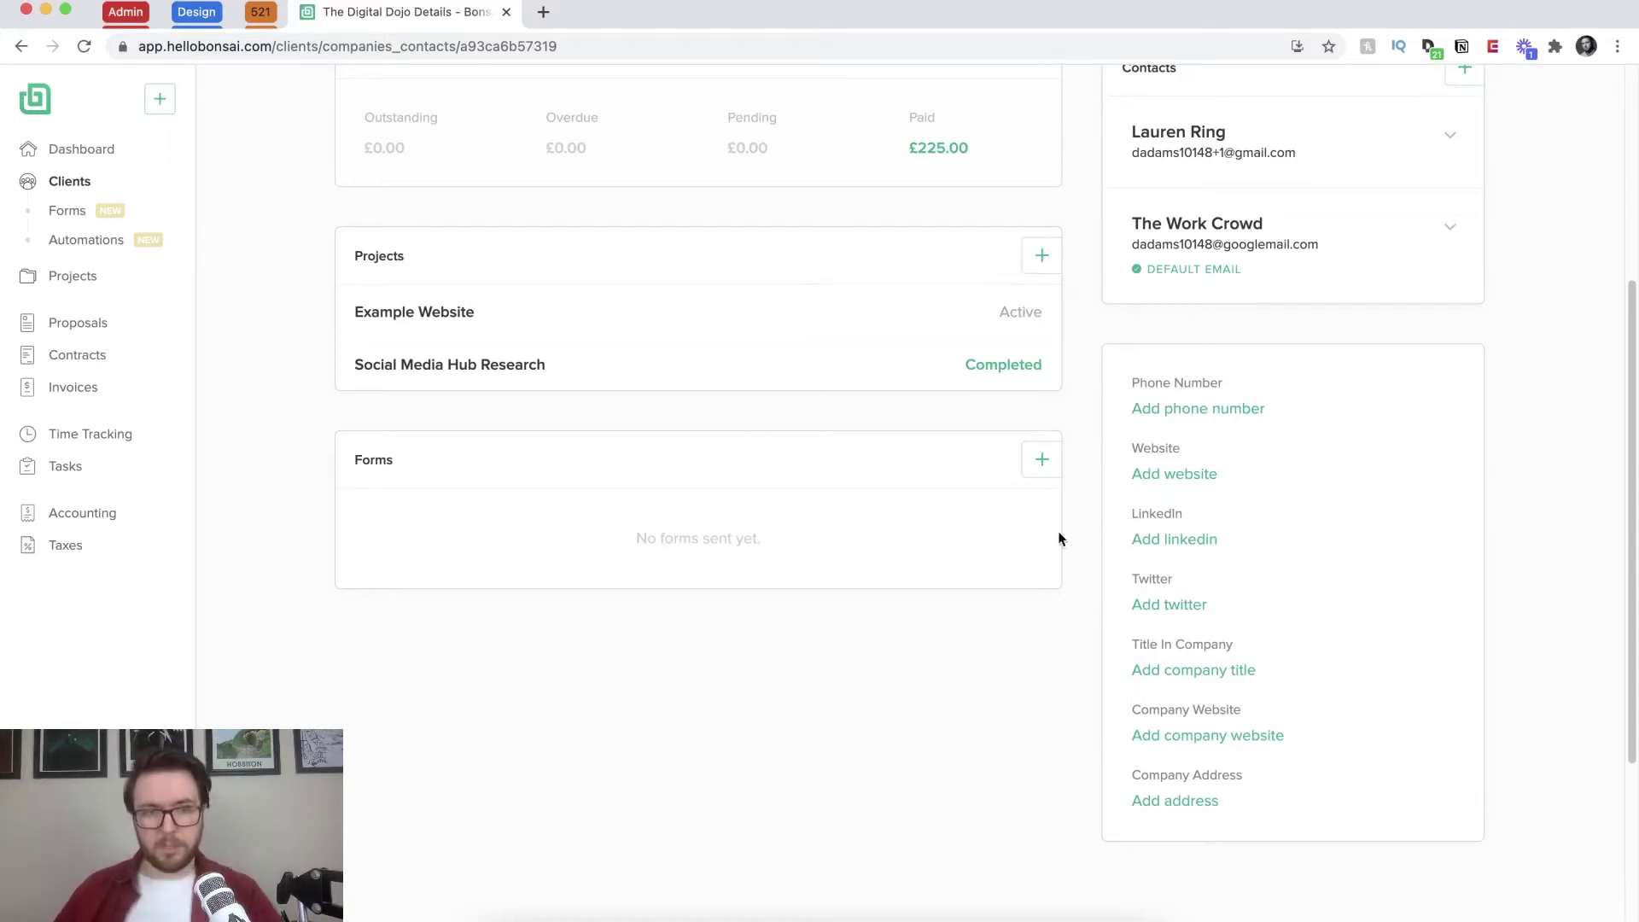
scroll(889, 466, up, 2)
scroll(889, 465, up, 3)
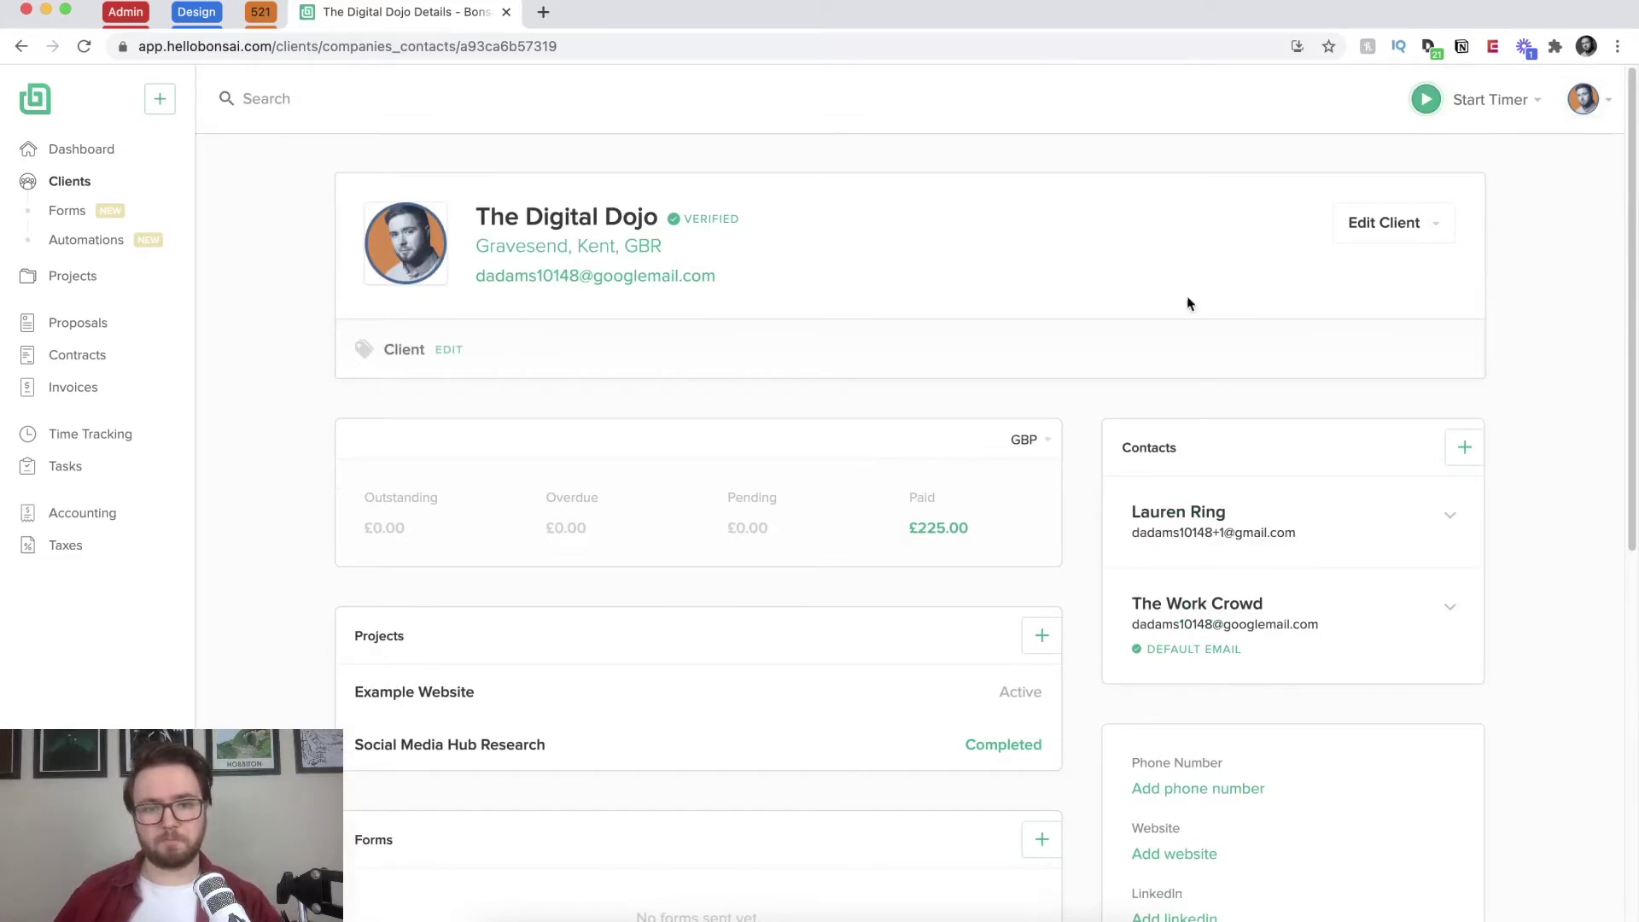
Step: Check the extra edit options available for The Digital Dojo's client record
click(1436, 232)
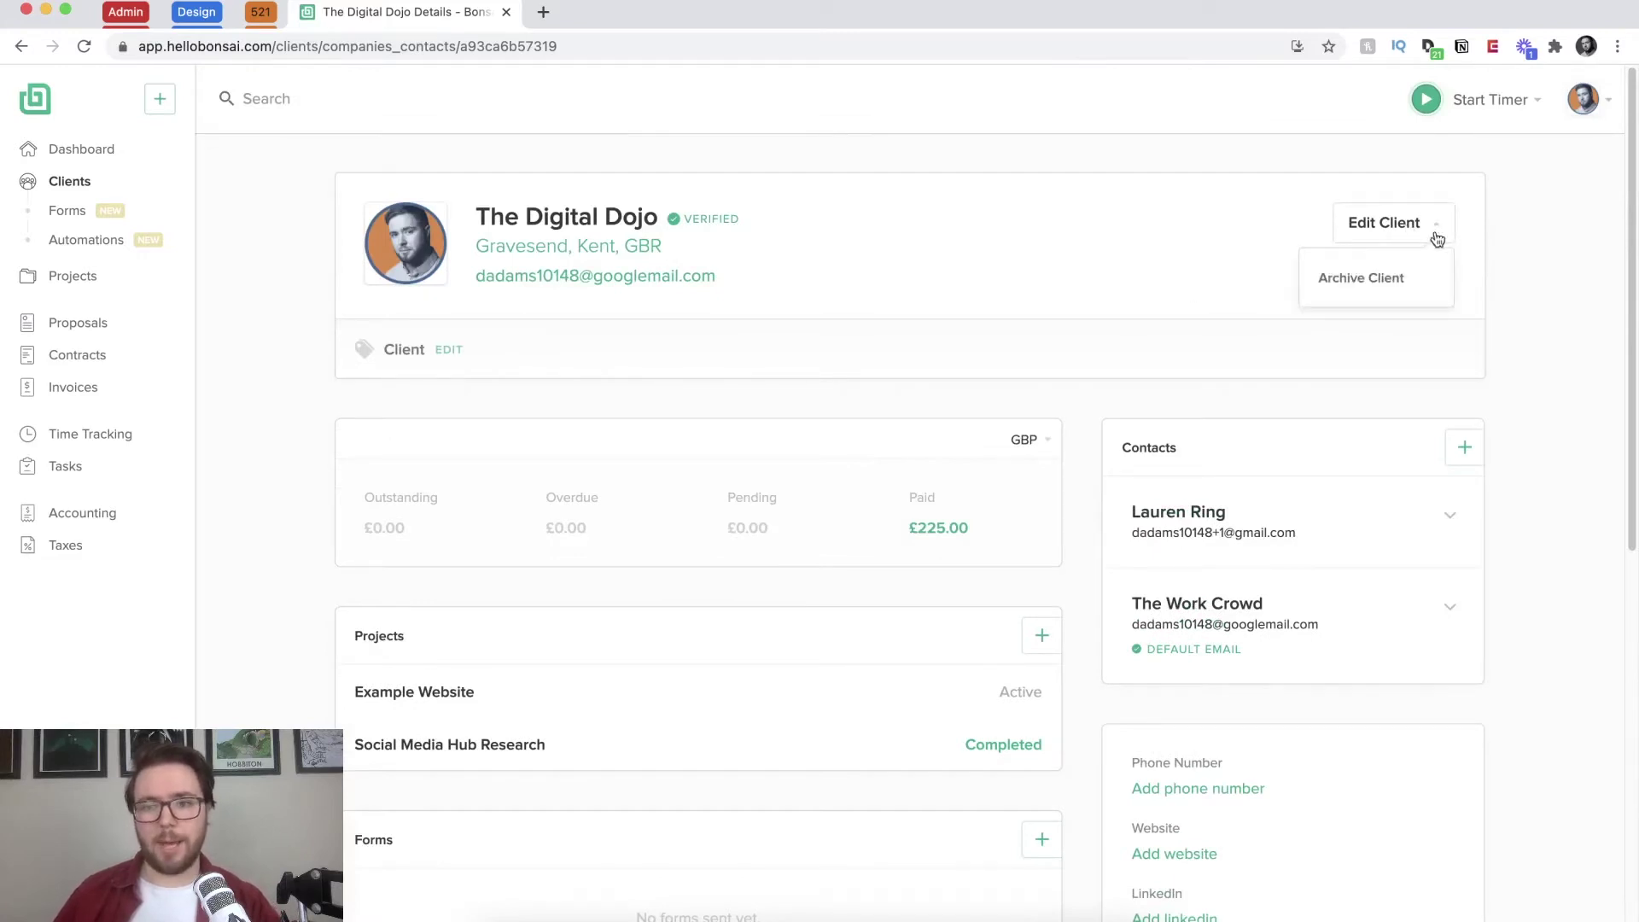
click(1039, 224)
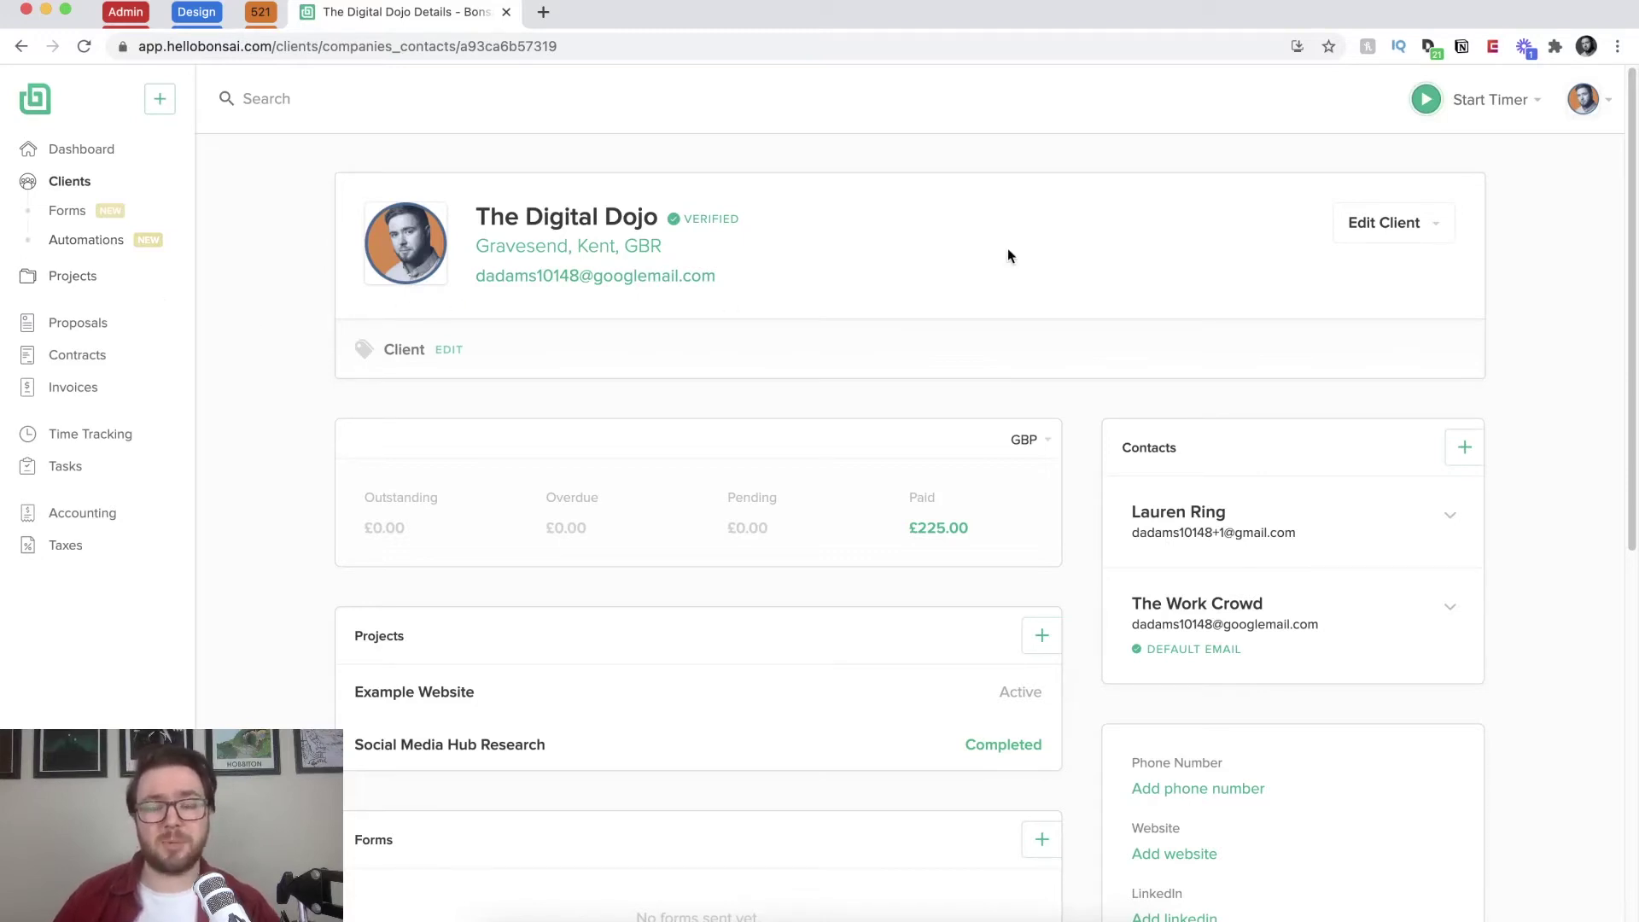
scroll(1038, 321, down, 1)
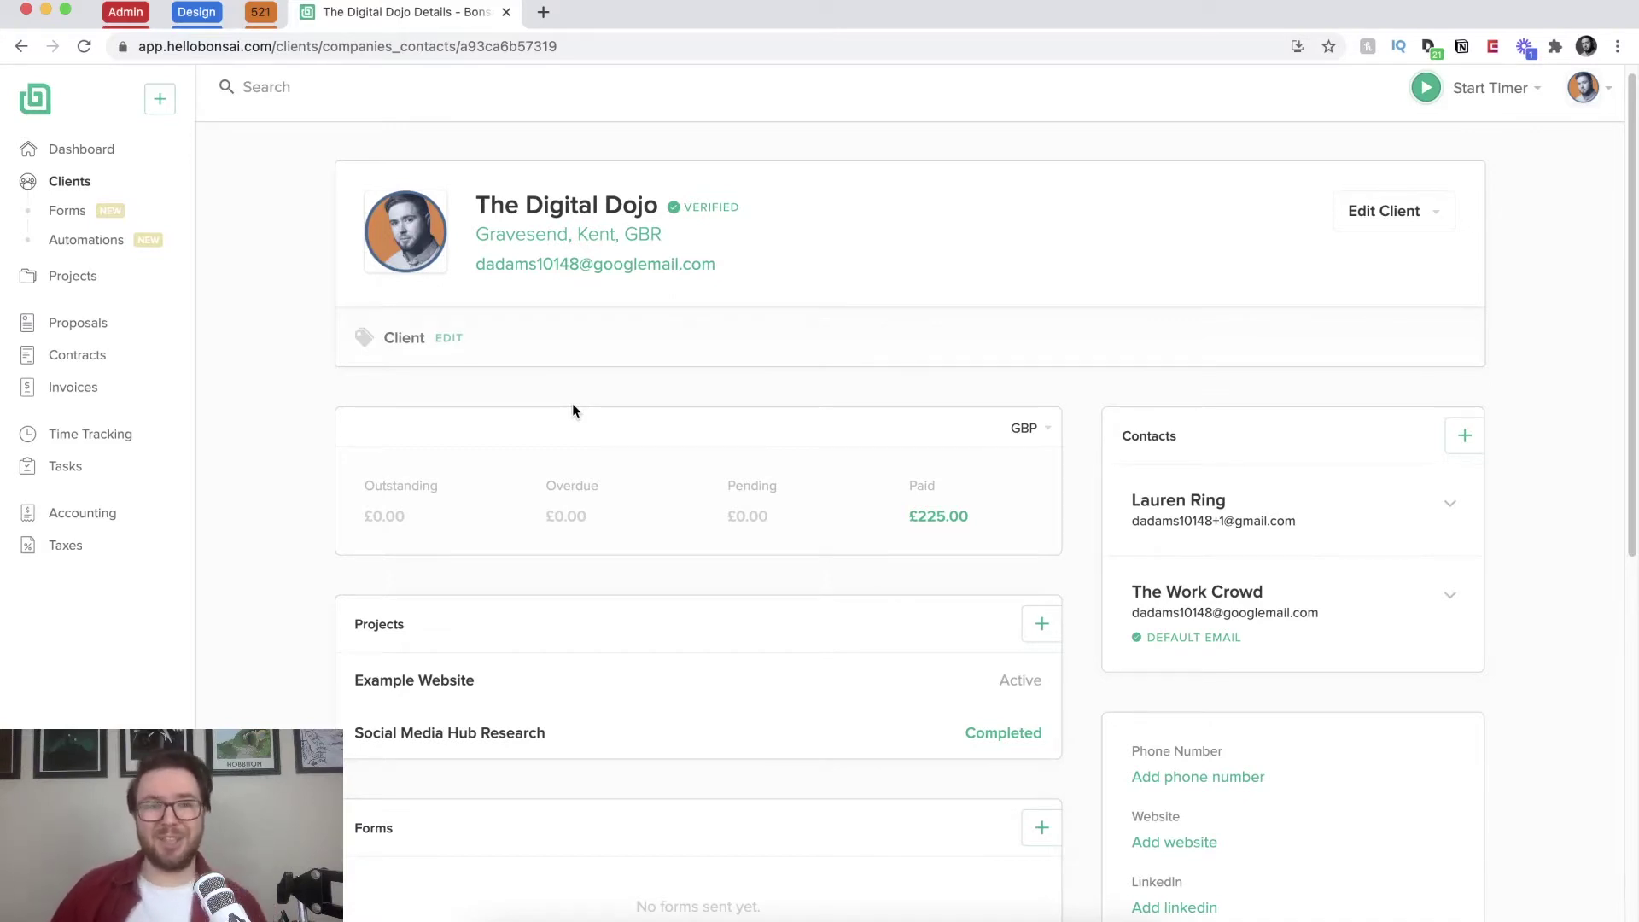
Step: Open the projects list and view the start date calendar of Example Branding Project without changing the date
click(77, 279)
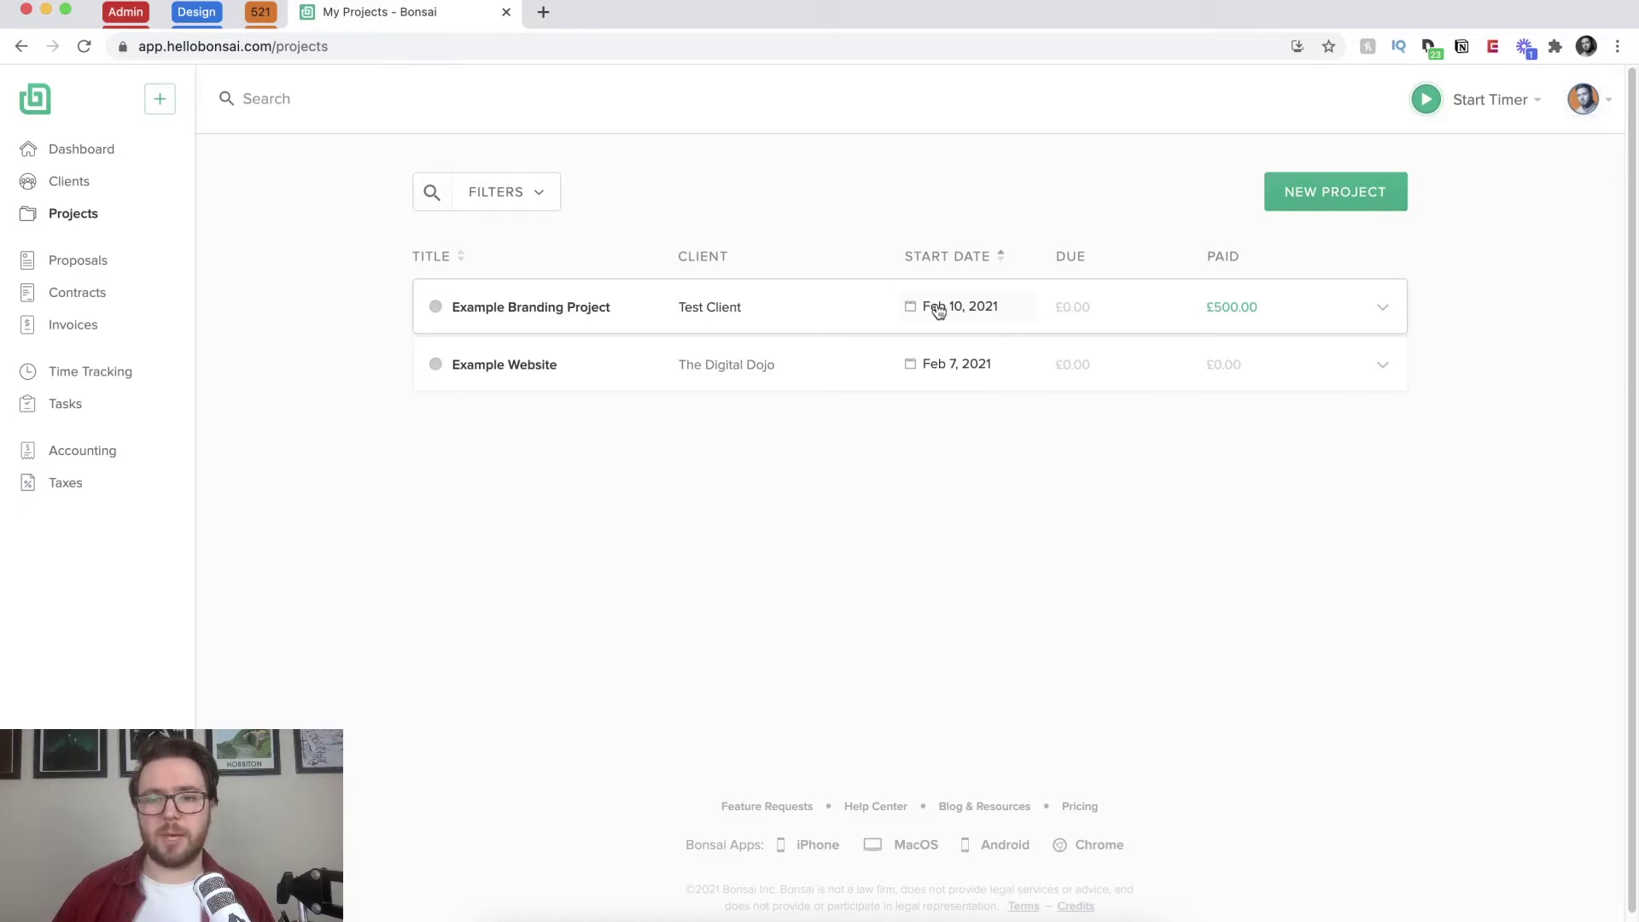
click(970, 309)
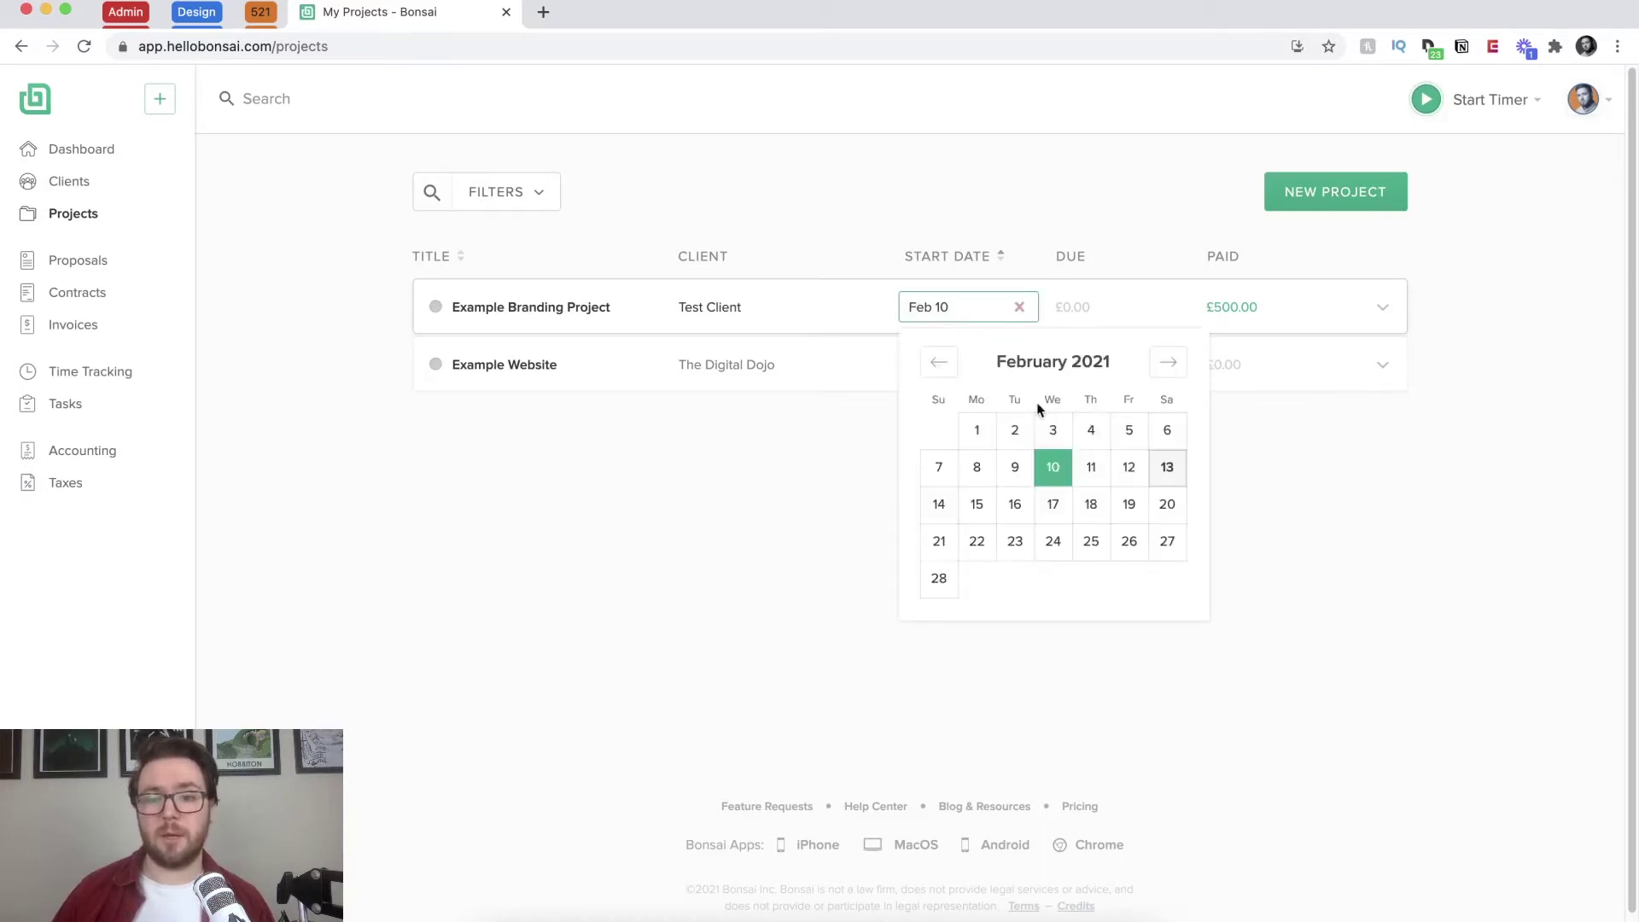
click(722, 439)
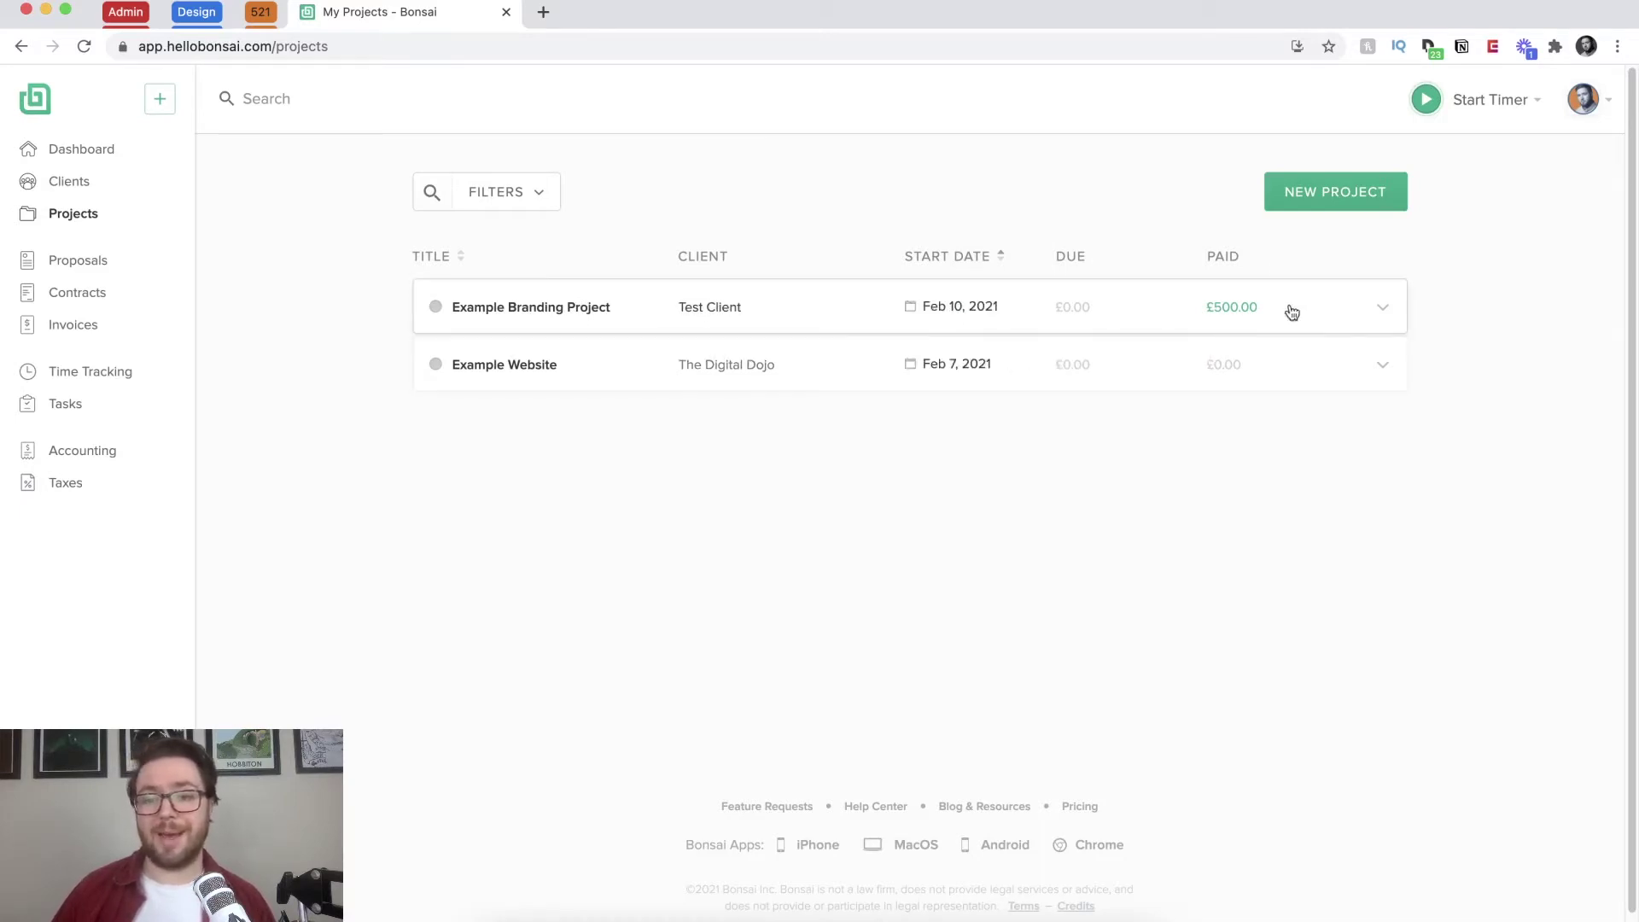
Step: Mark Example Branding Project as completed
click(1382, 313)
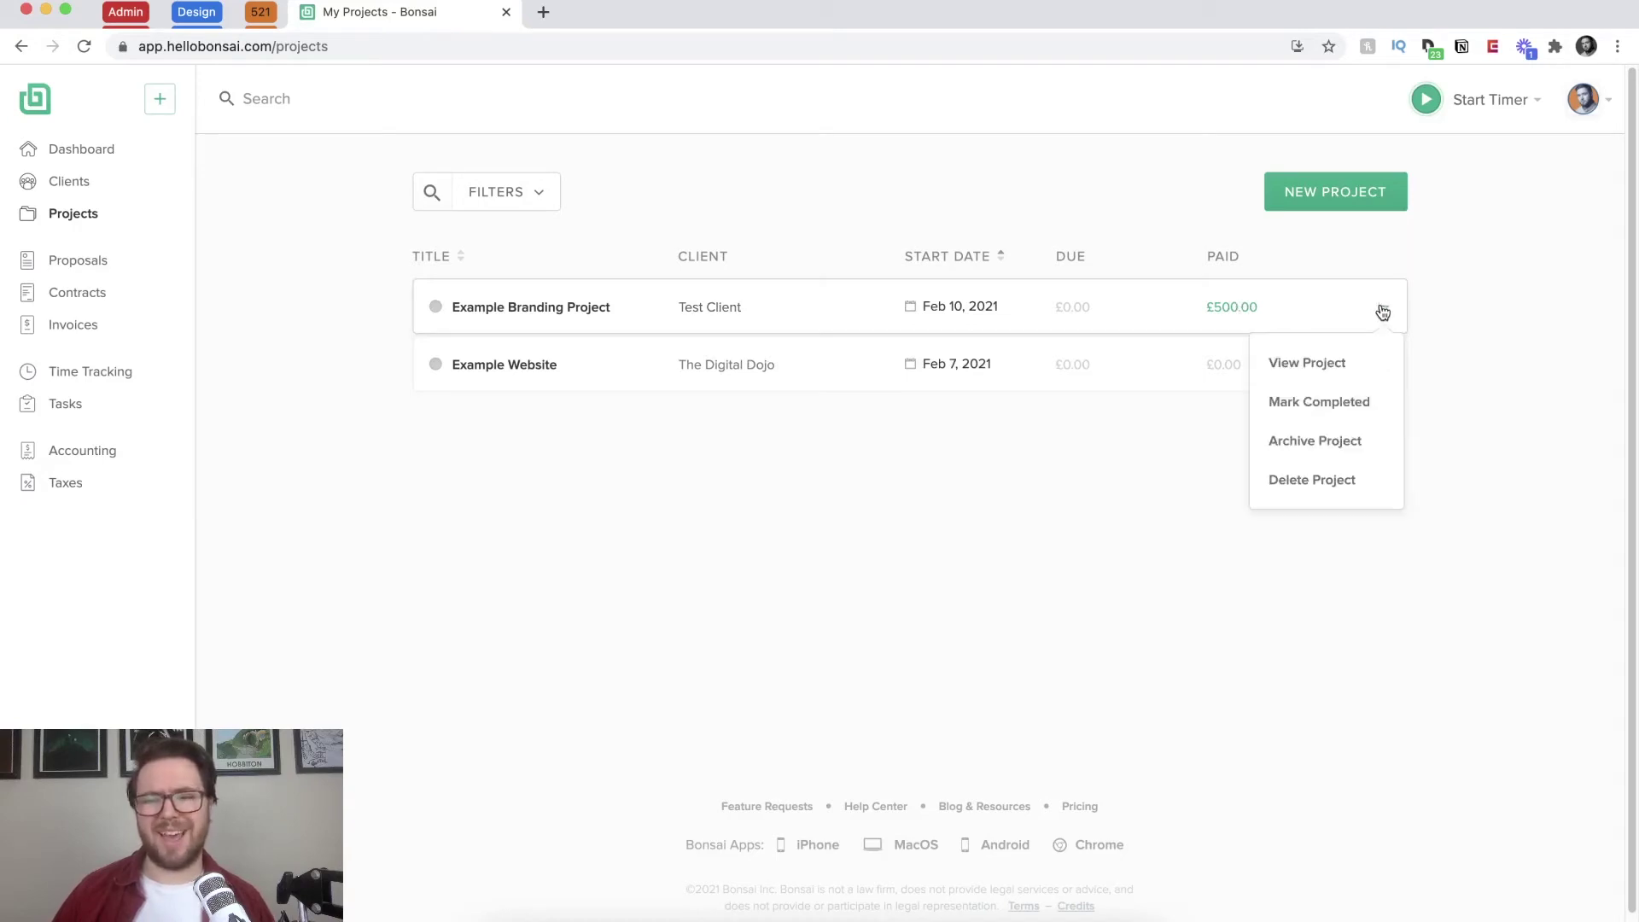
click(1350, 405)
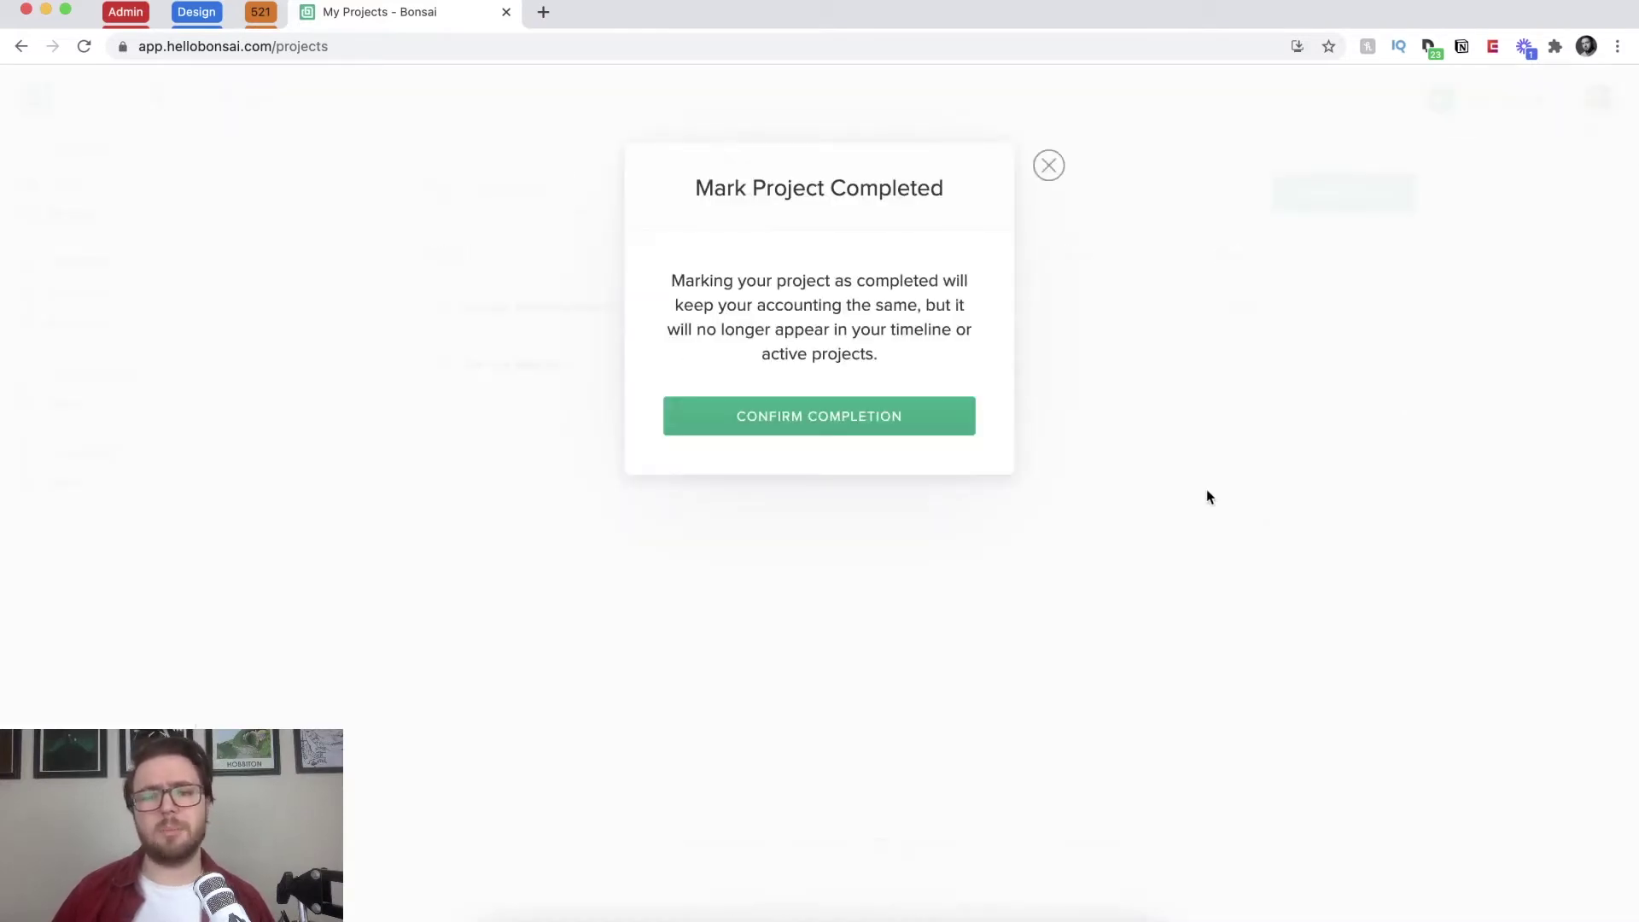
click(921, 418)
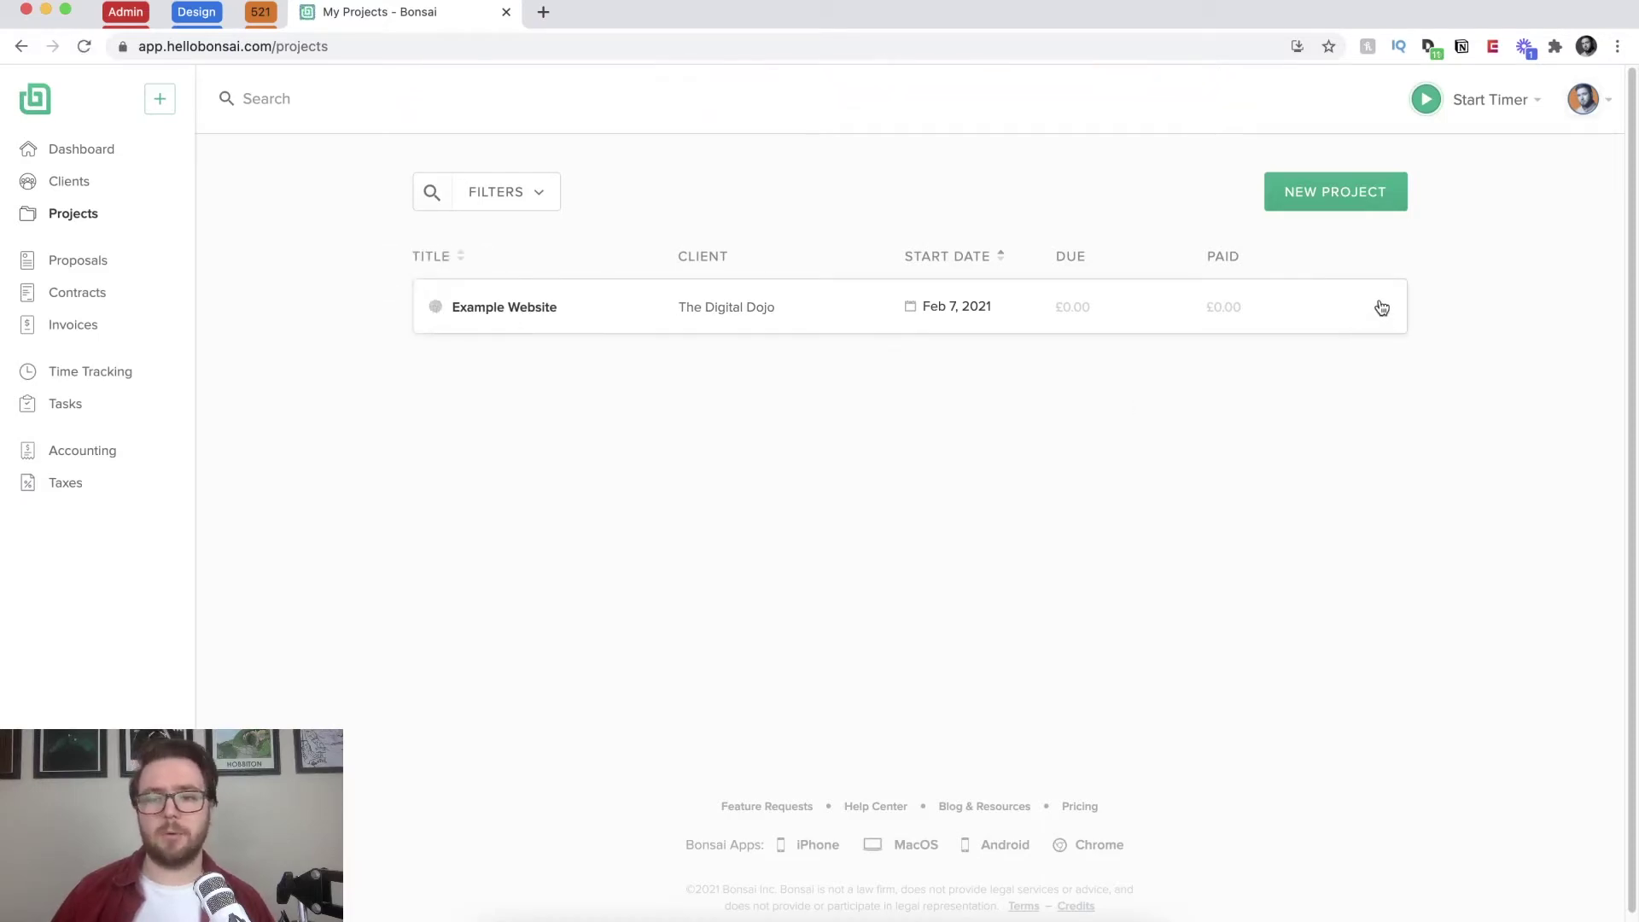
Step: Create a new project named "Example Social Media Management" for the client The Digital Dojo, keeping GBP as the currency
click(1343, 198)
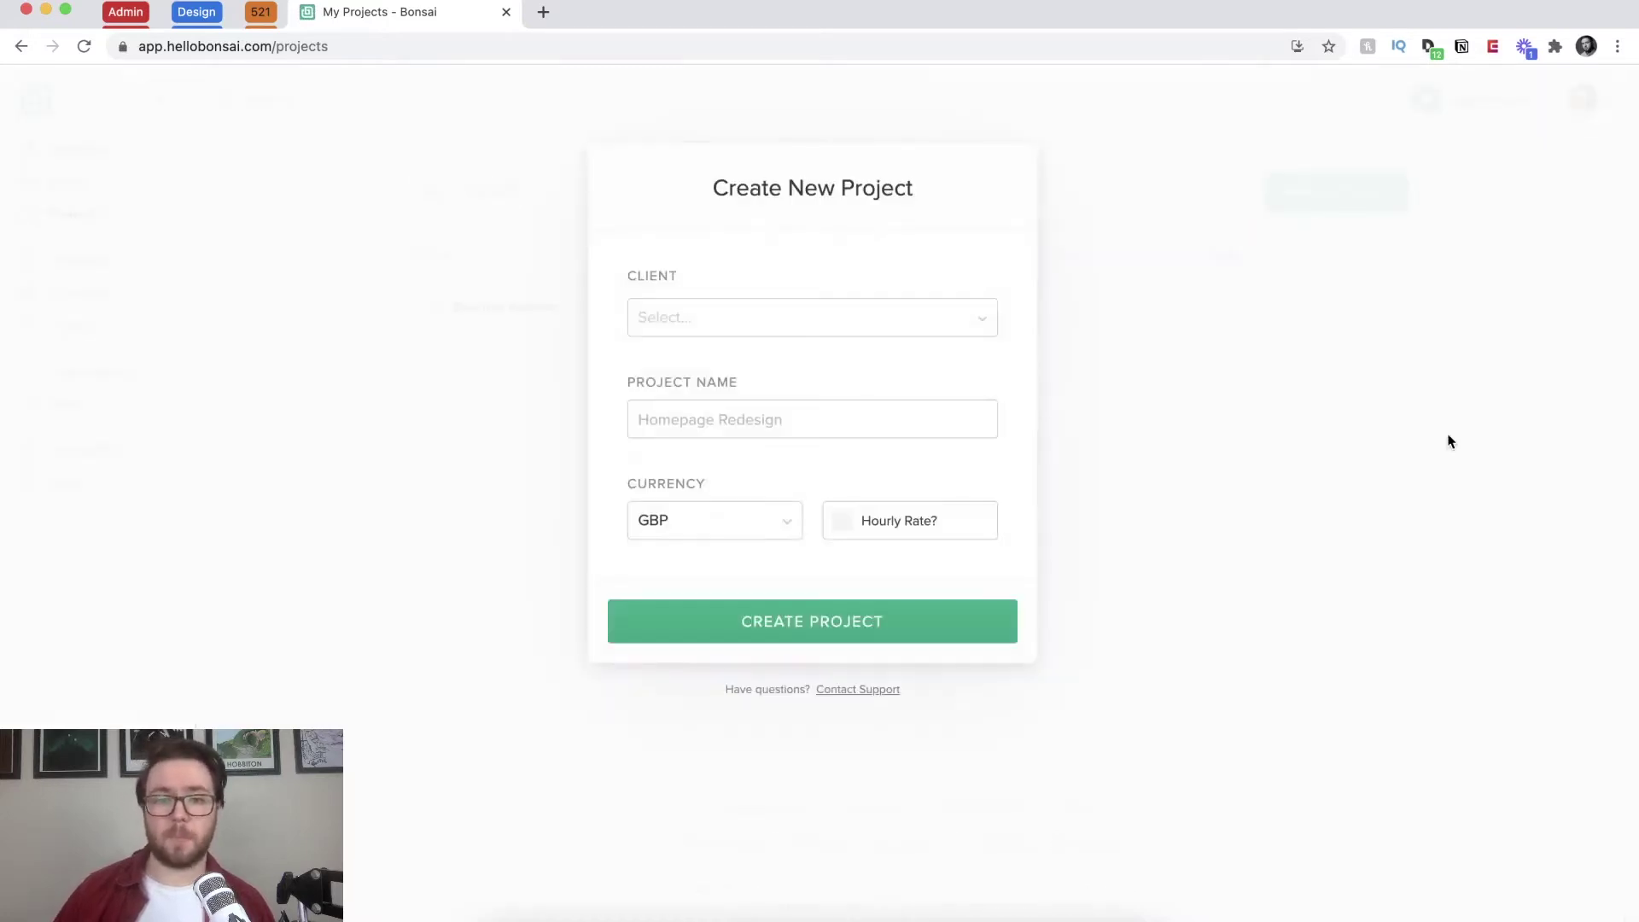
click(758, 321)
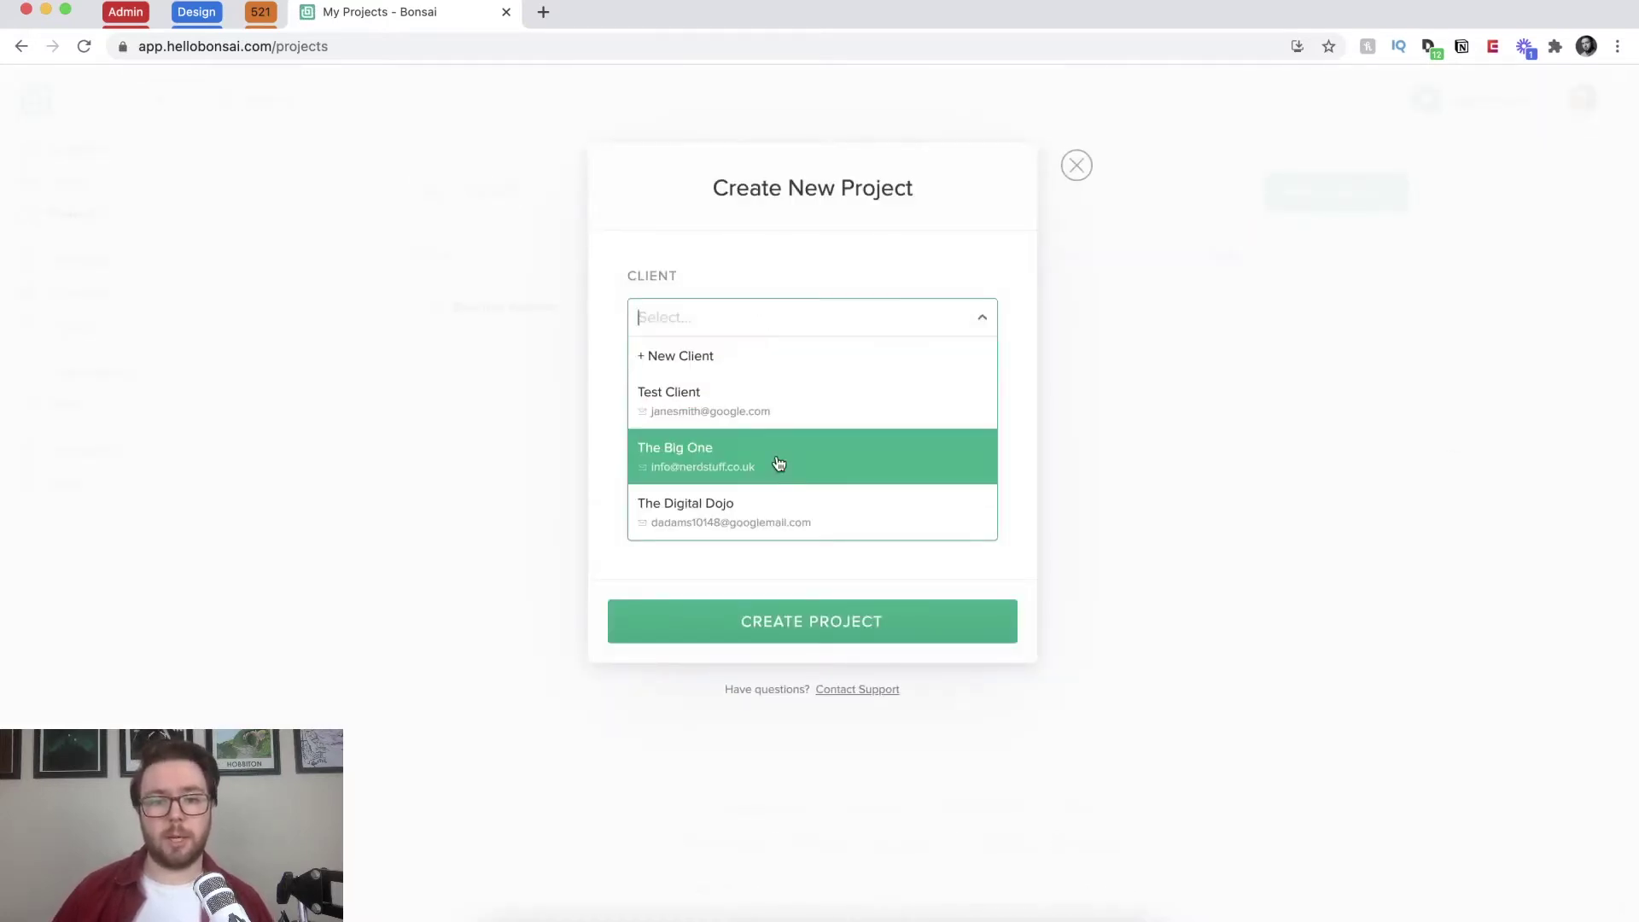
click(802, 533)
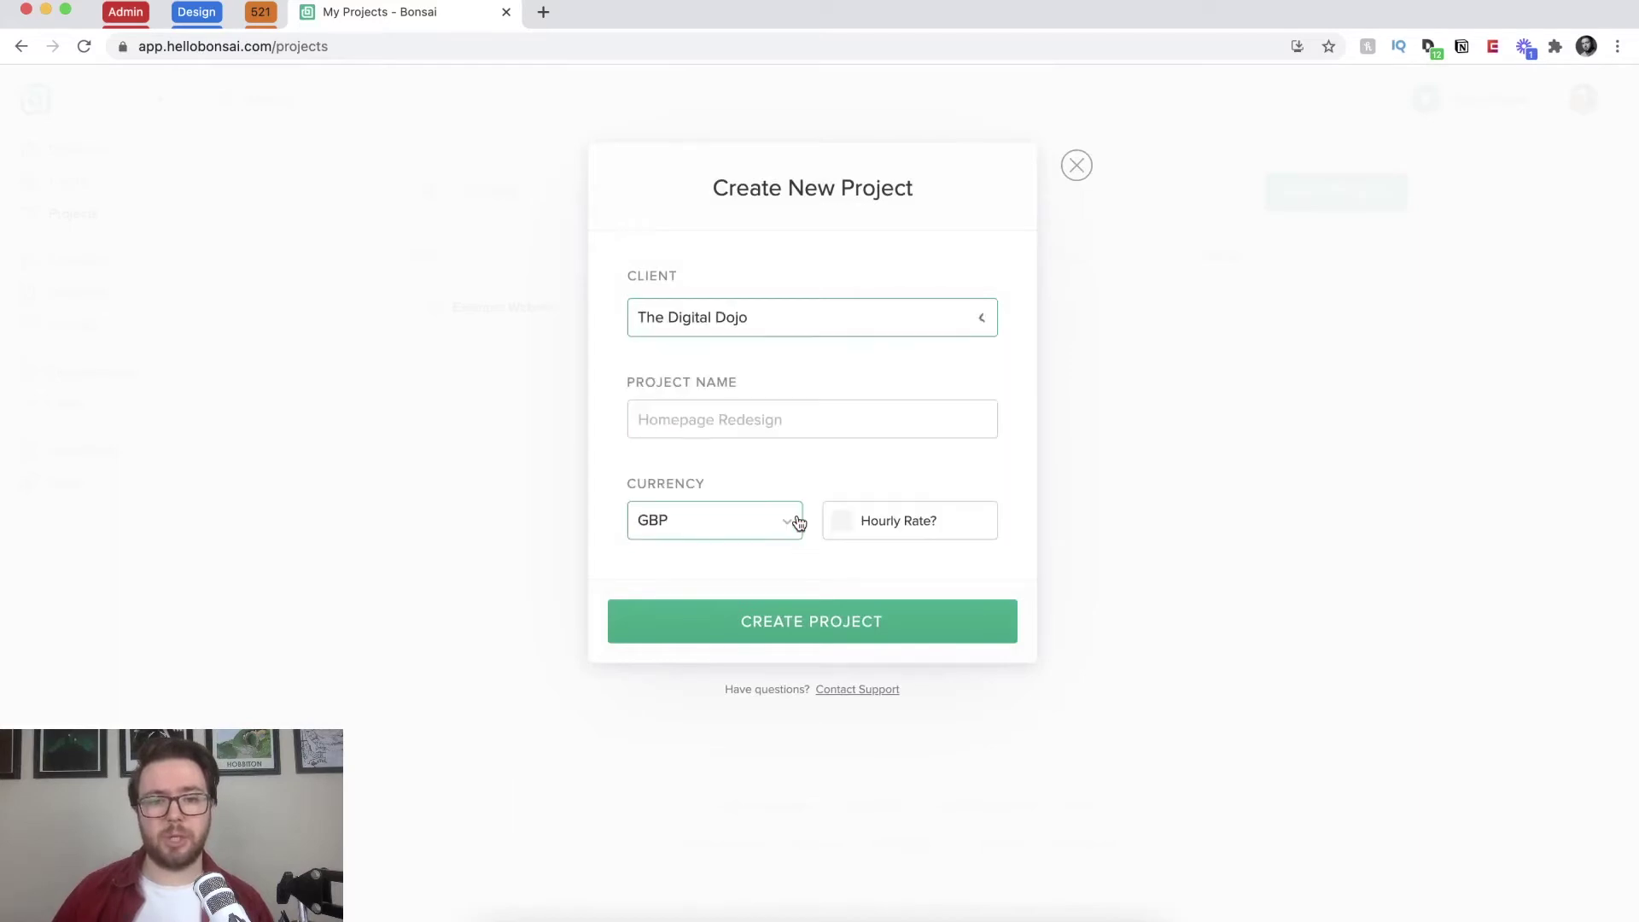
click(819, 419)
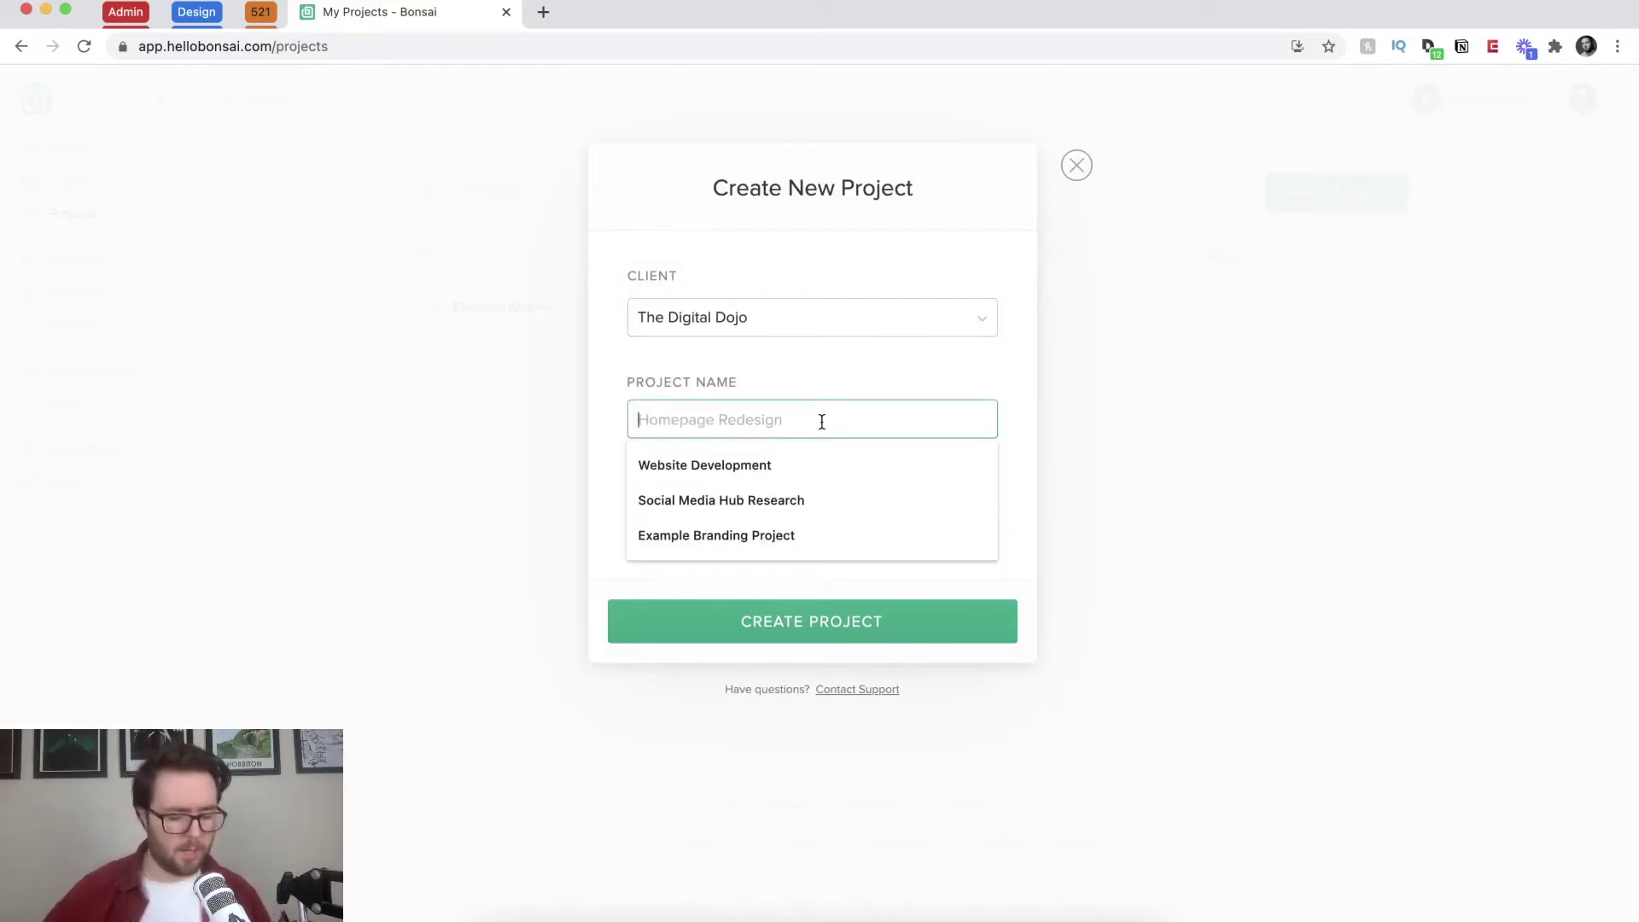
text(Examp)
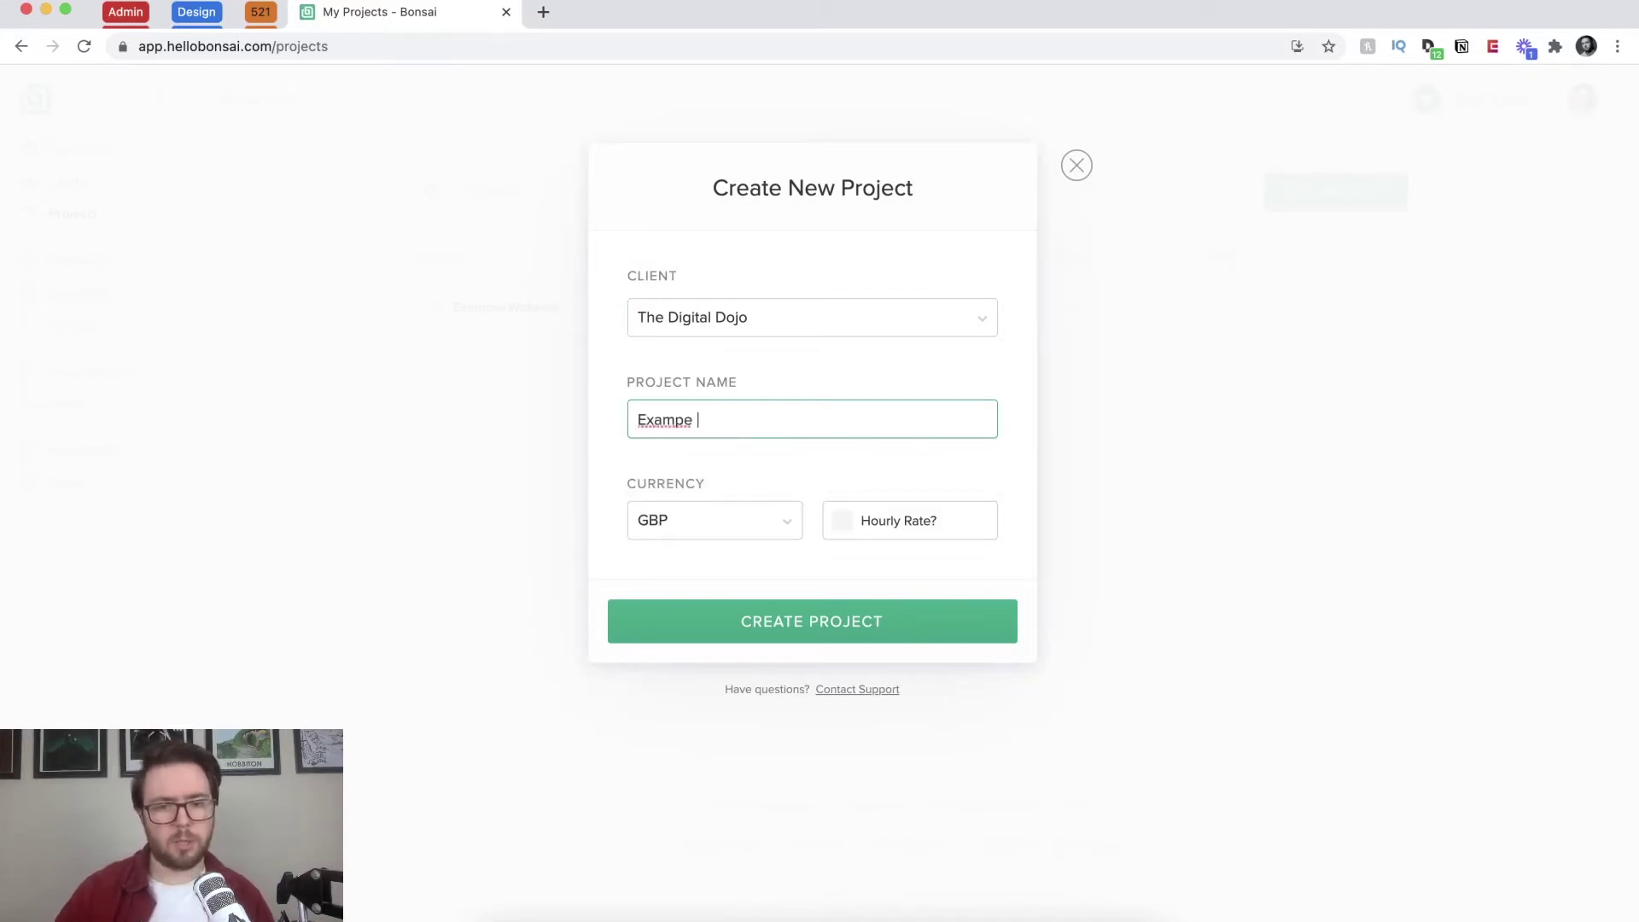
text(le S)
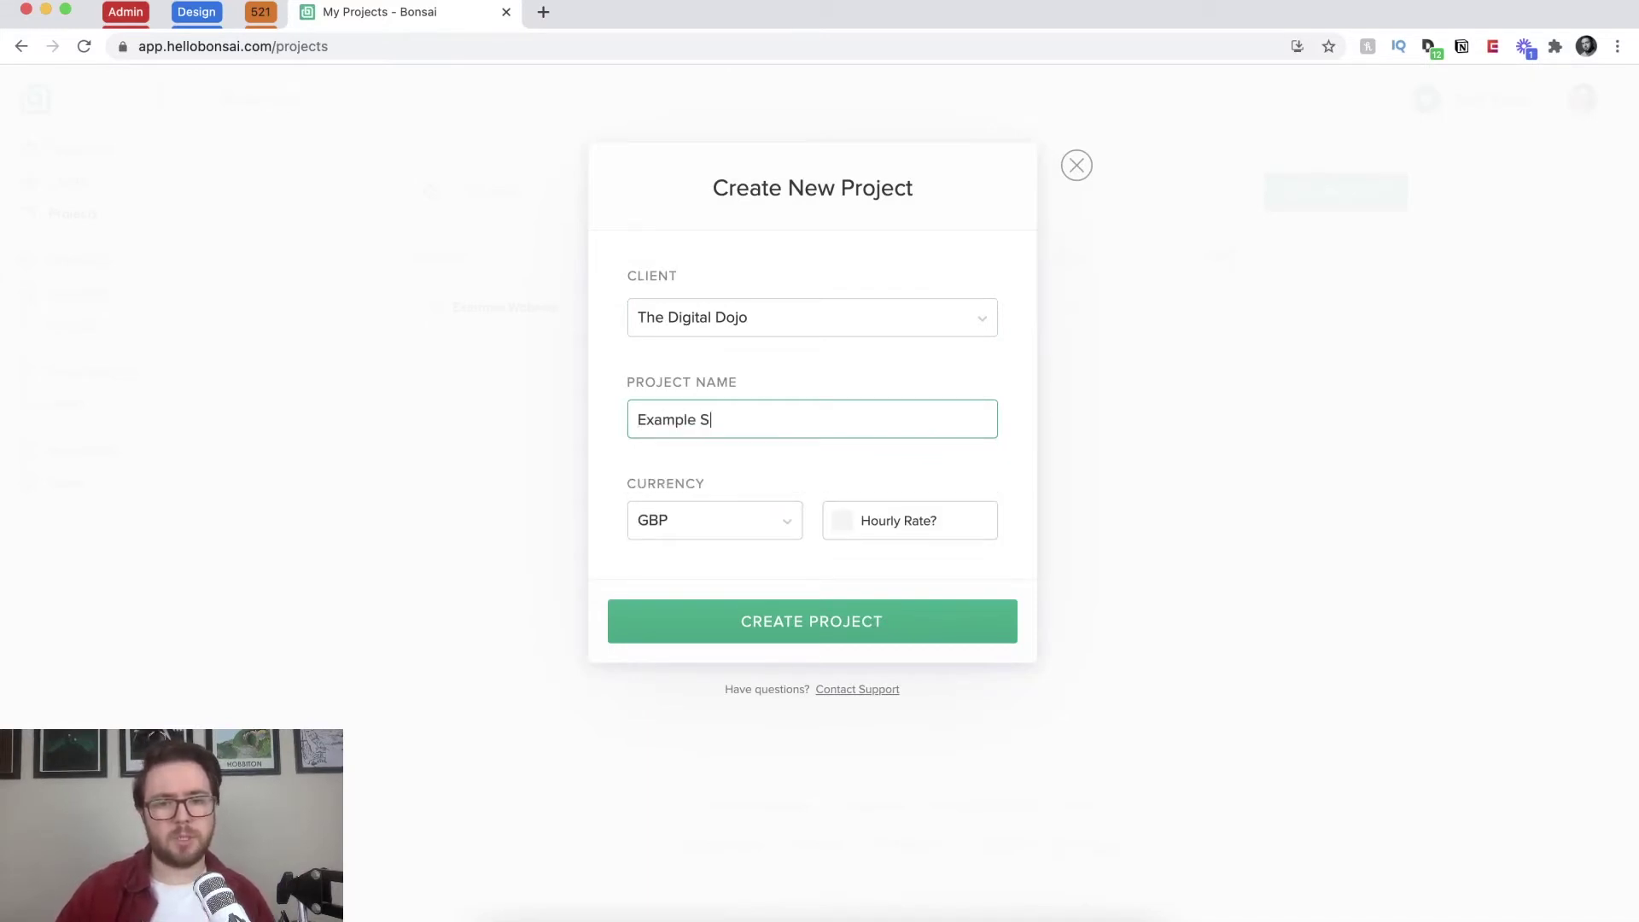
text(ocial Media Management)
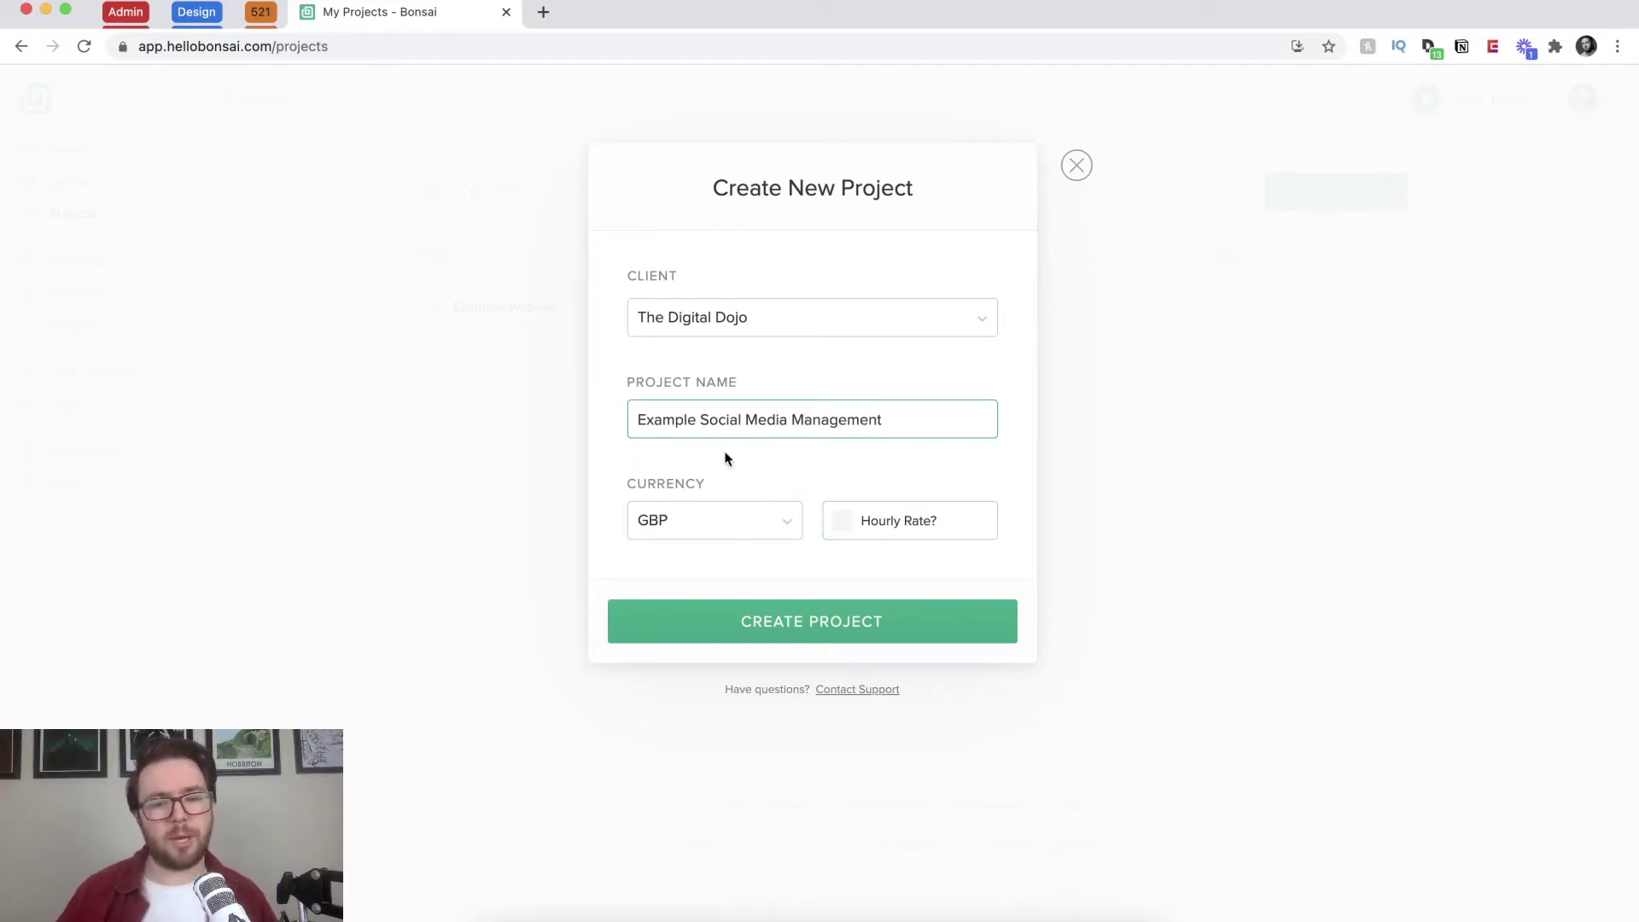
click(836, 634)
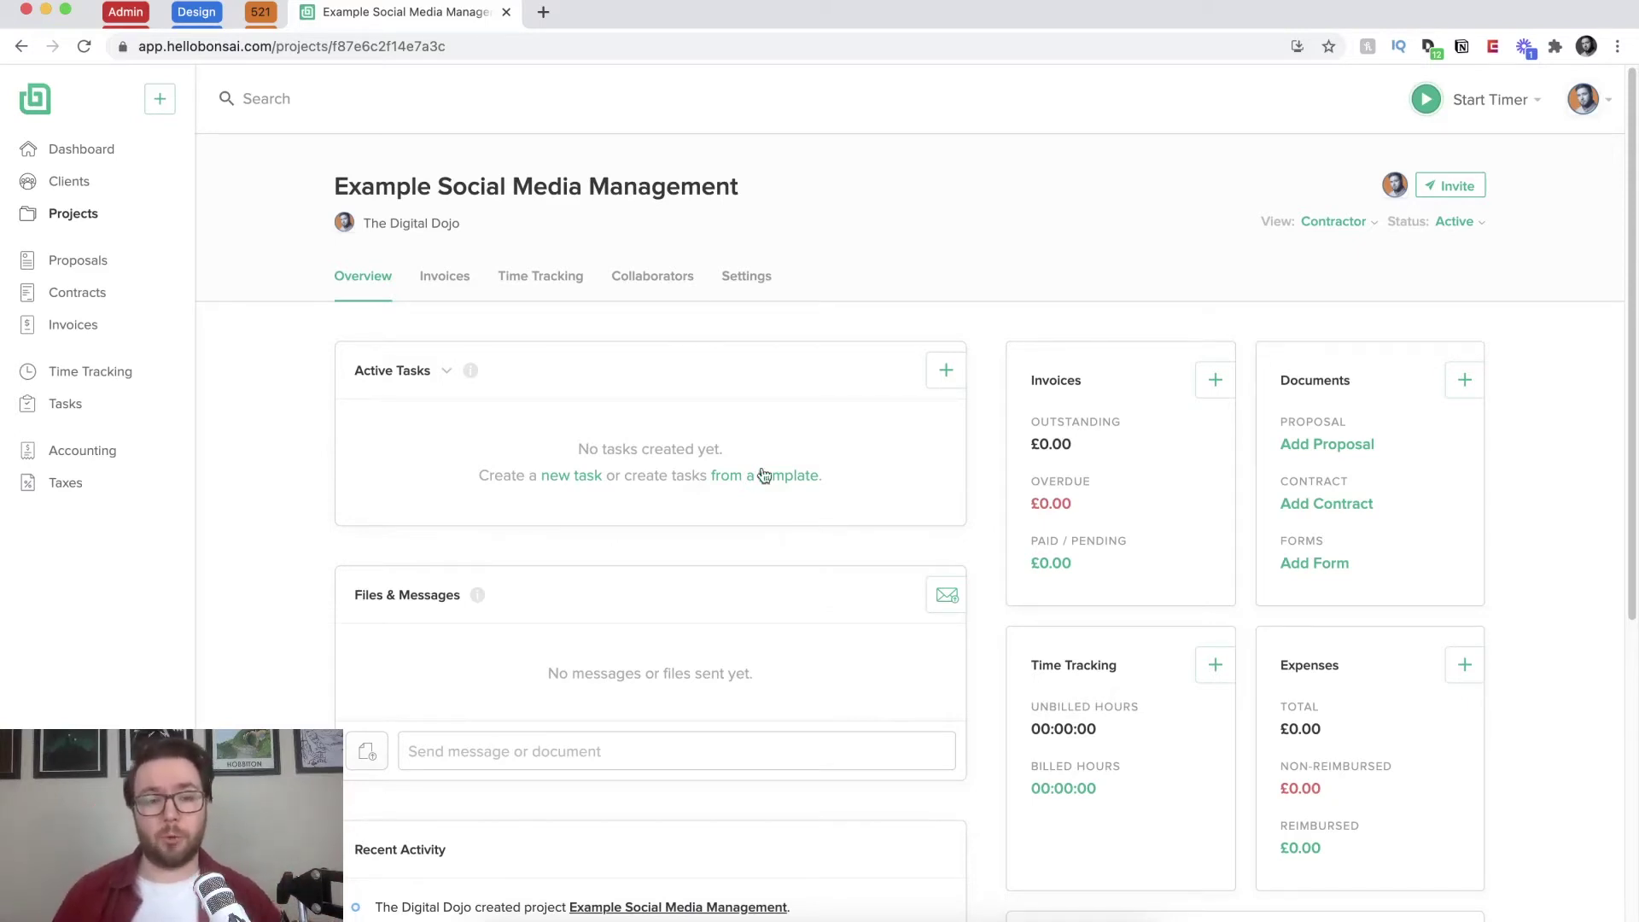
Step: Review the new project's overview and its collaborators page, then return to the overview
scroll(854, 375, down, 1)
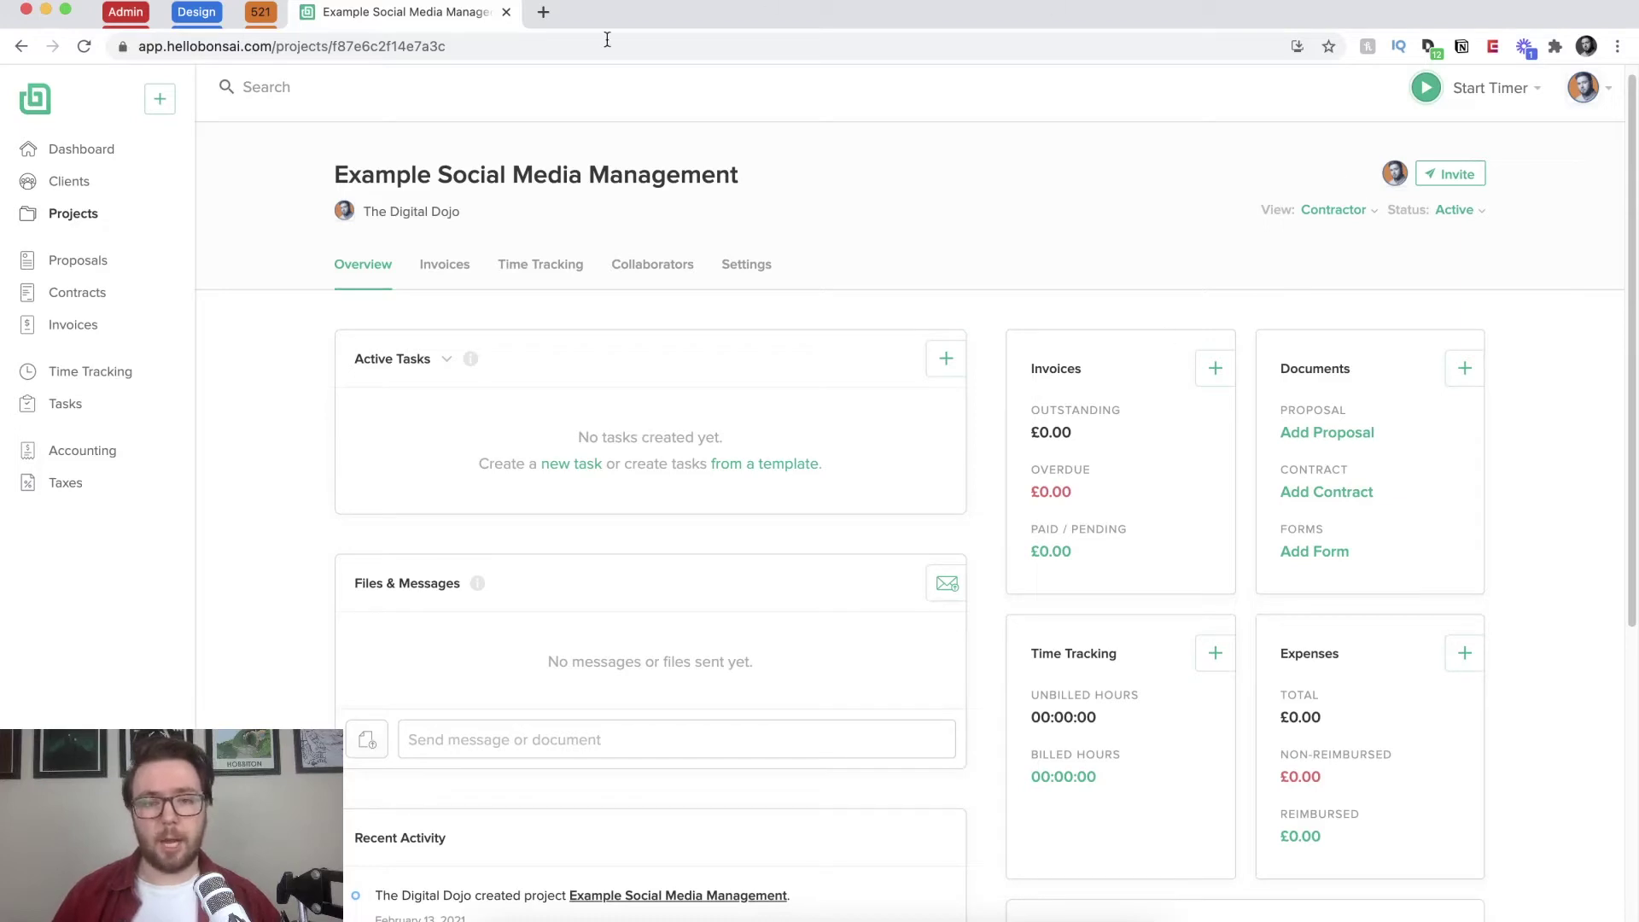
scroll(961, 314, down, 2)
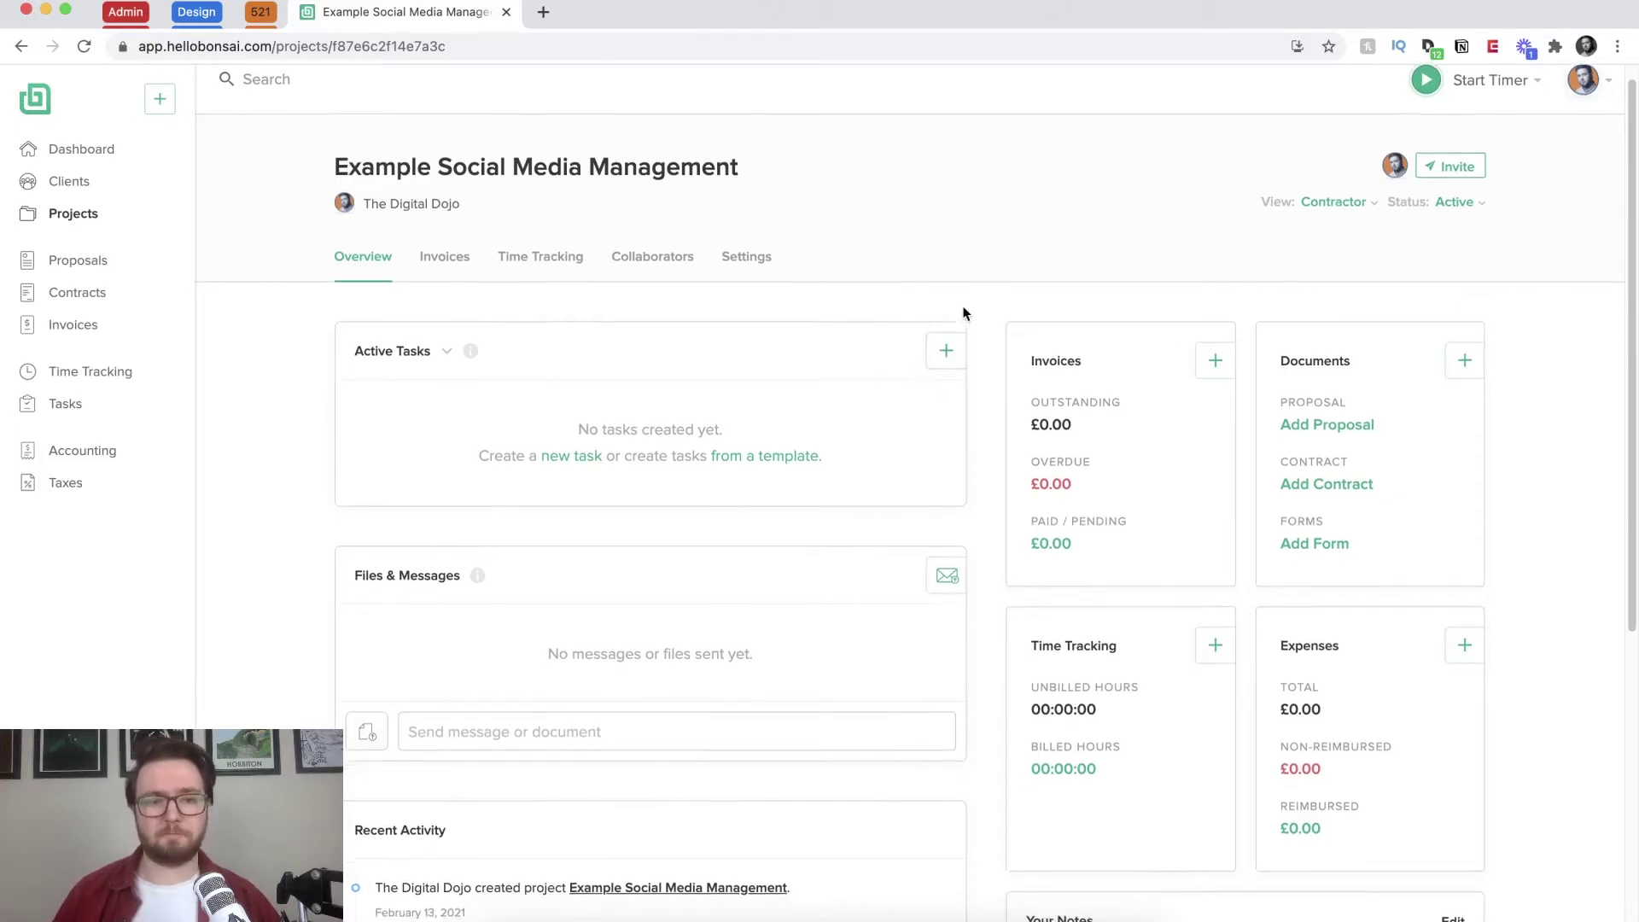
scroll(961, 314, down, 1)
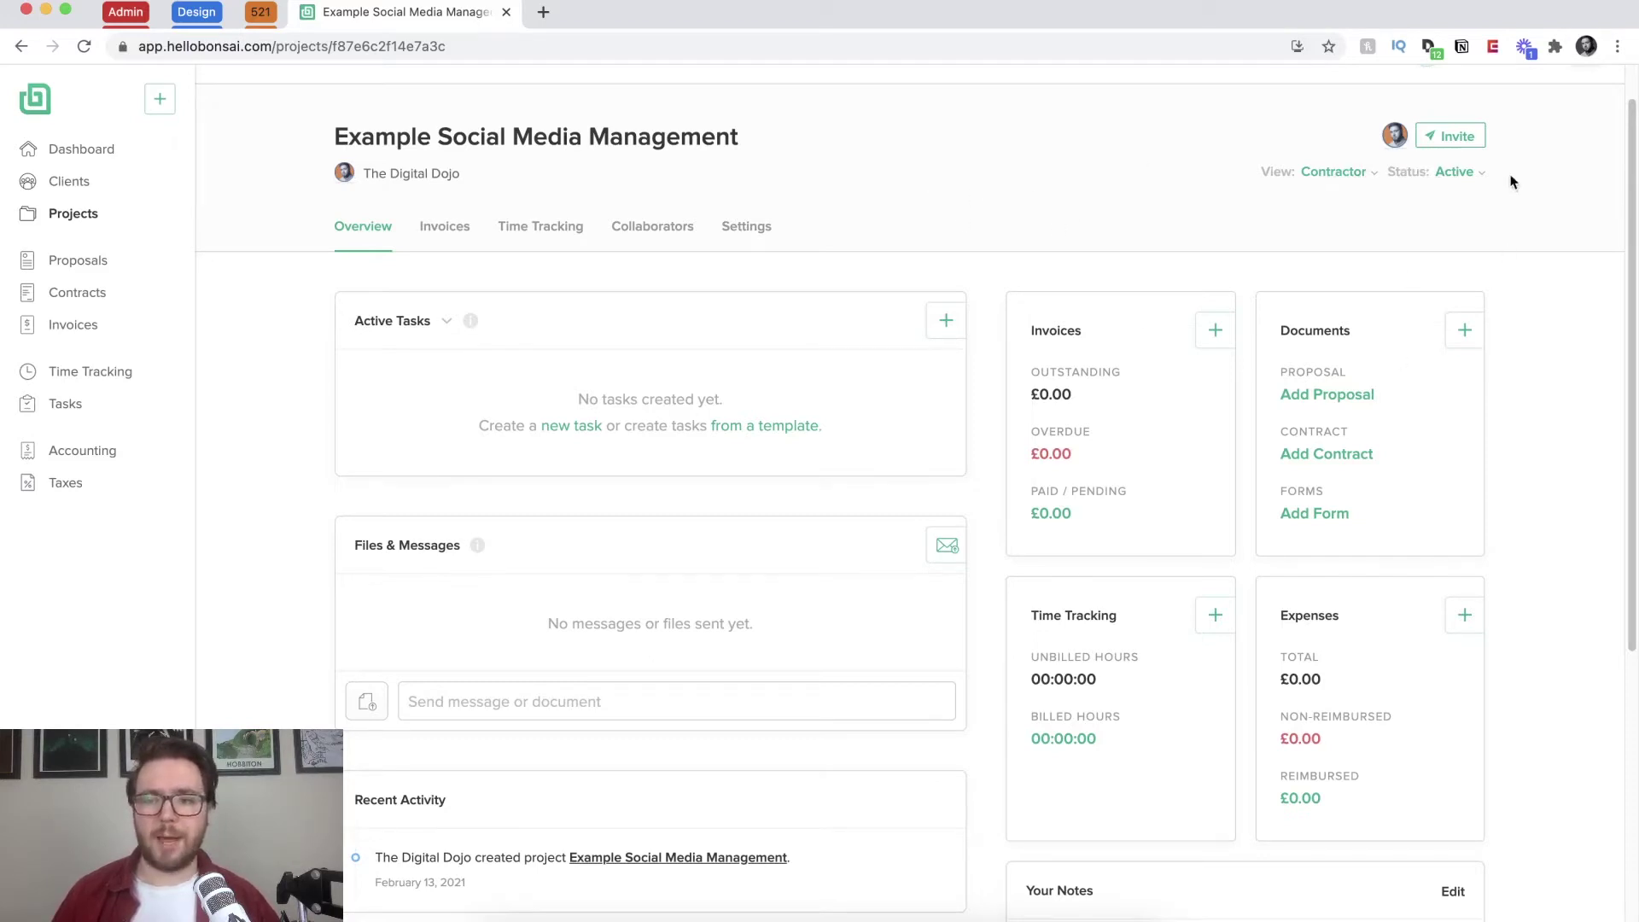
click(1465, 144)
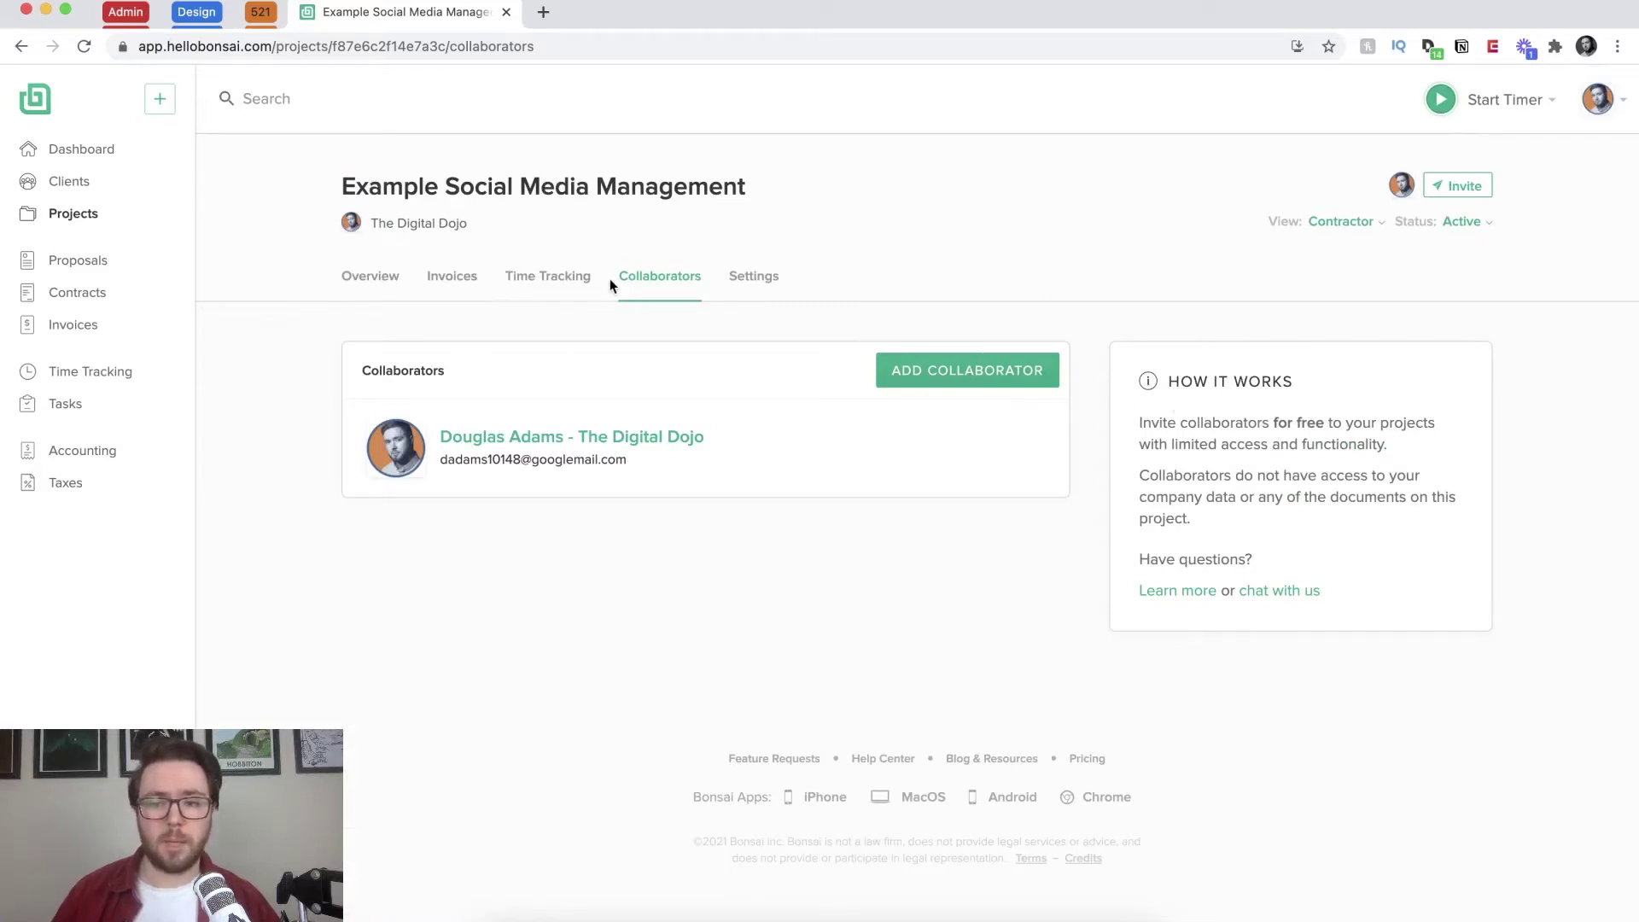
click(383, 279)
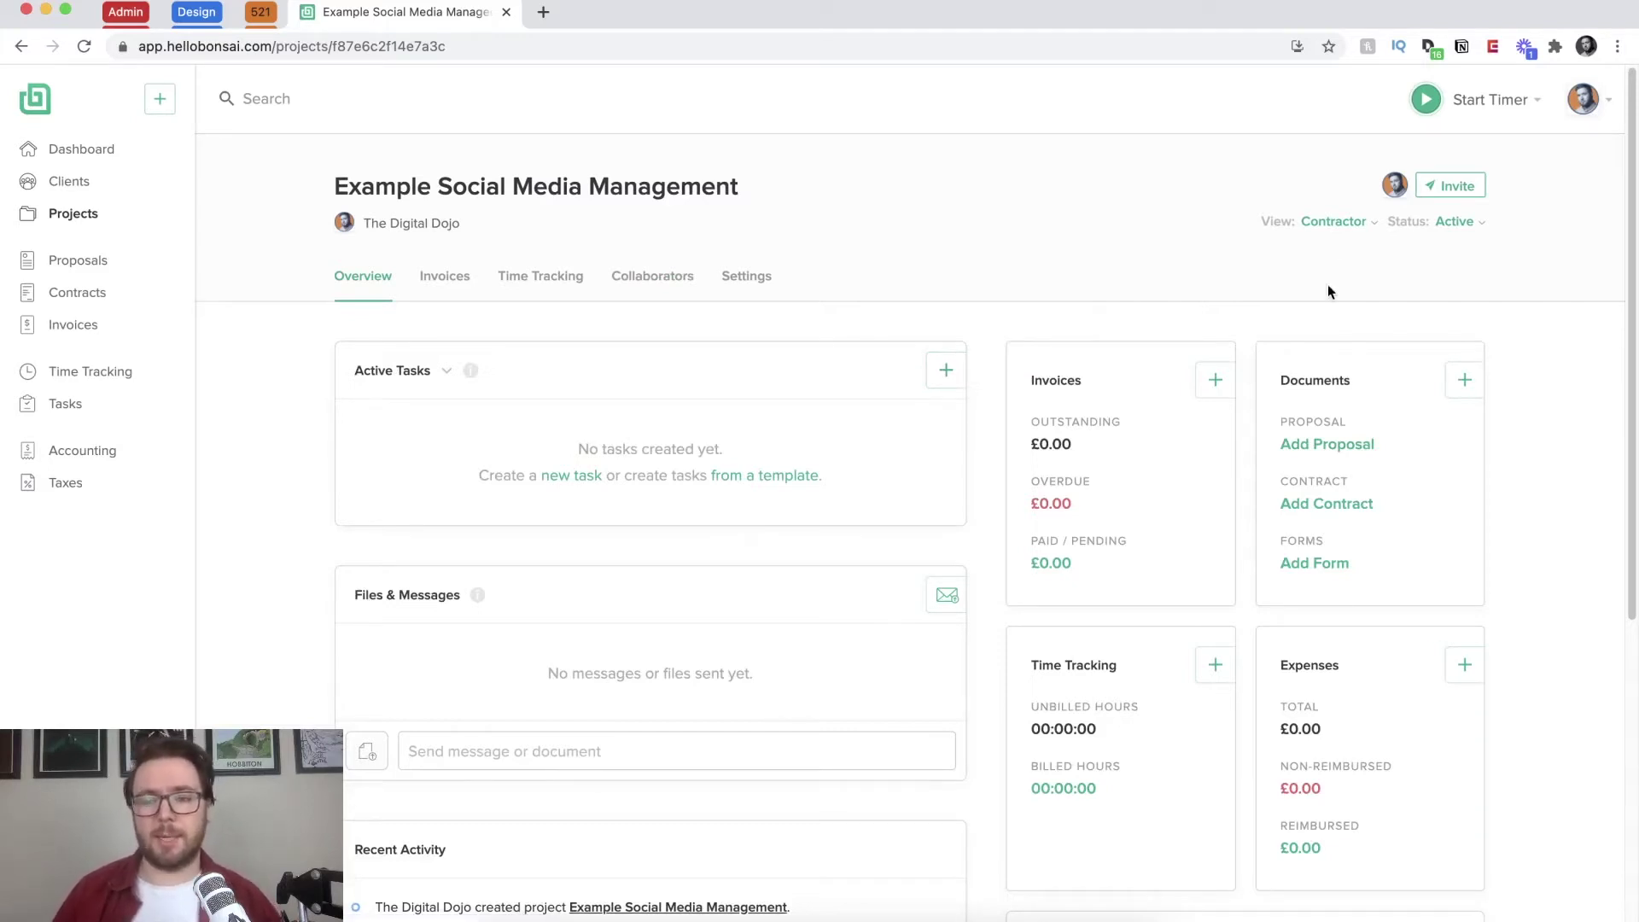
Step: Try to view the project as the client, check the Workflow Plus plan's client portal feature, and dismiss the upgrade offer
click(1377, 225)
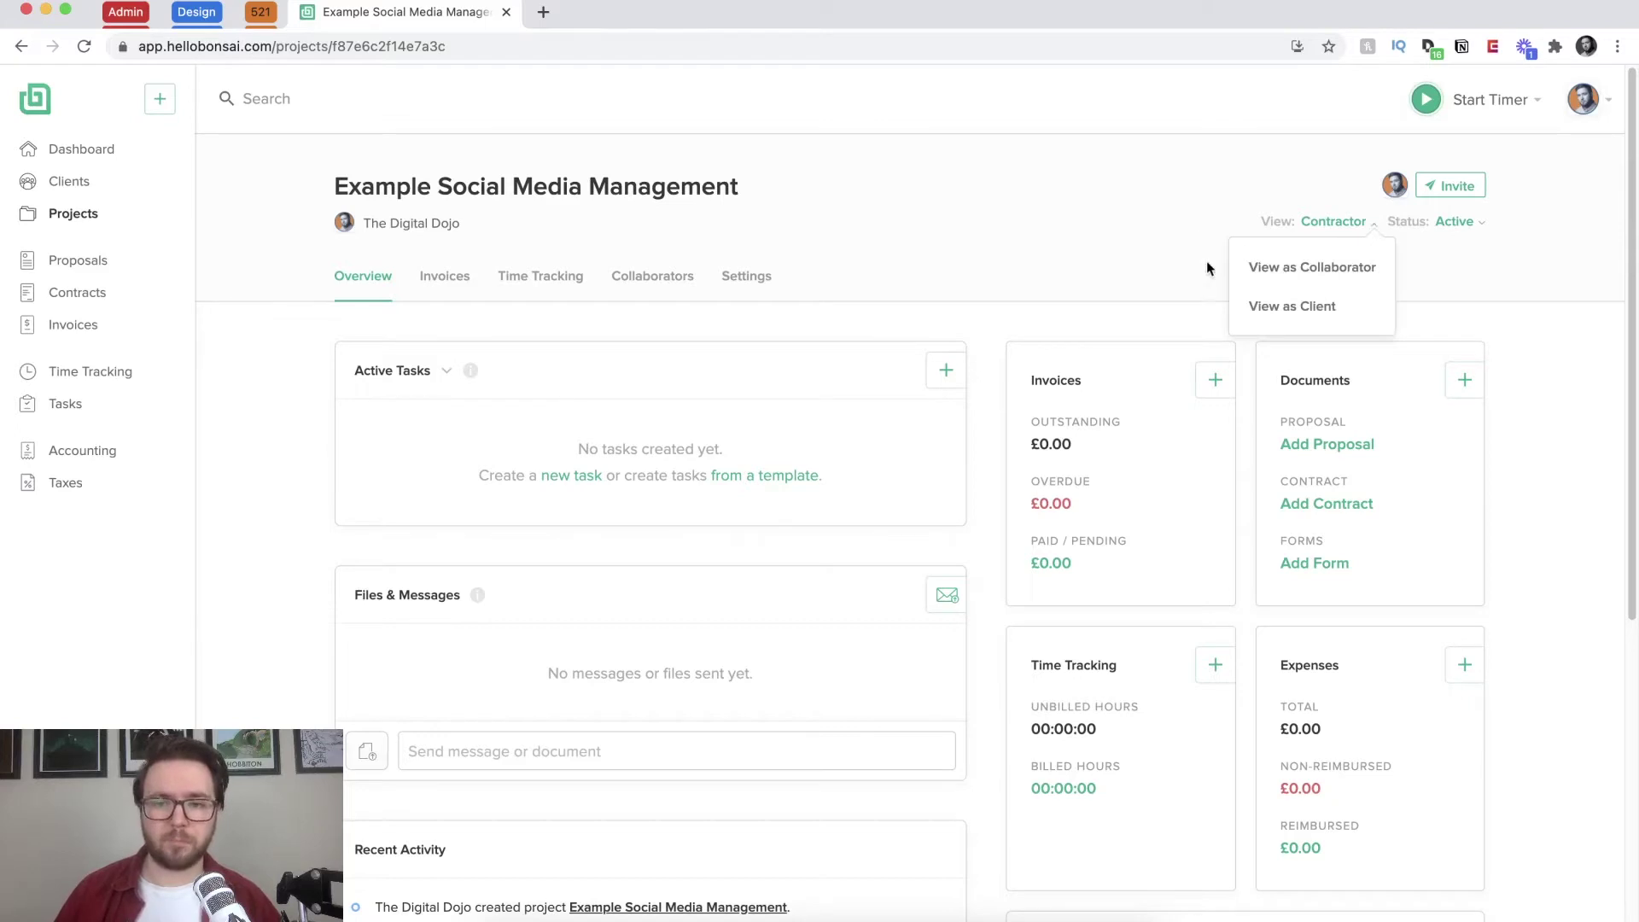
click(1306, 312)
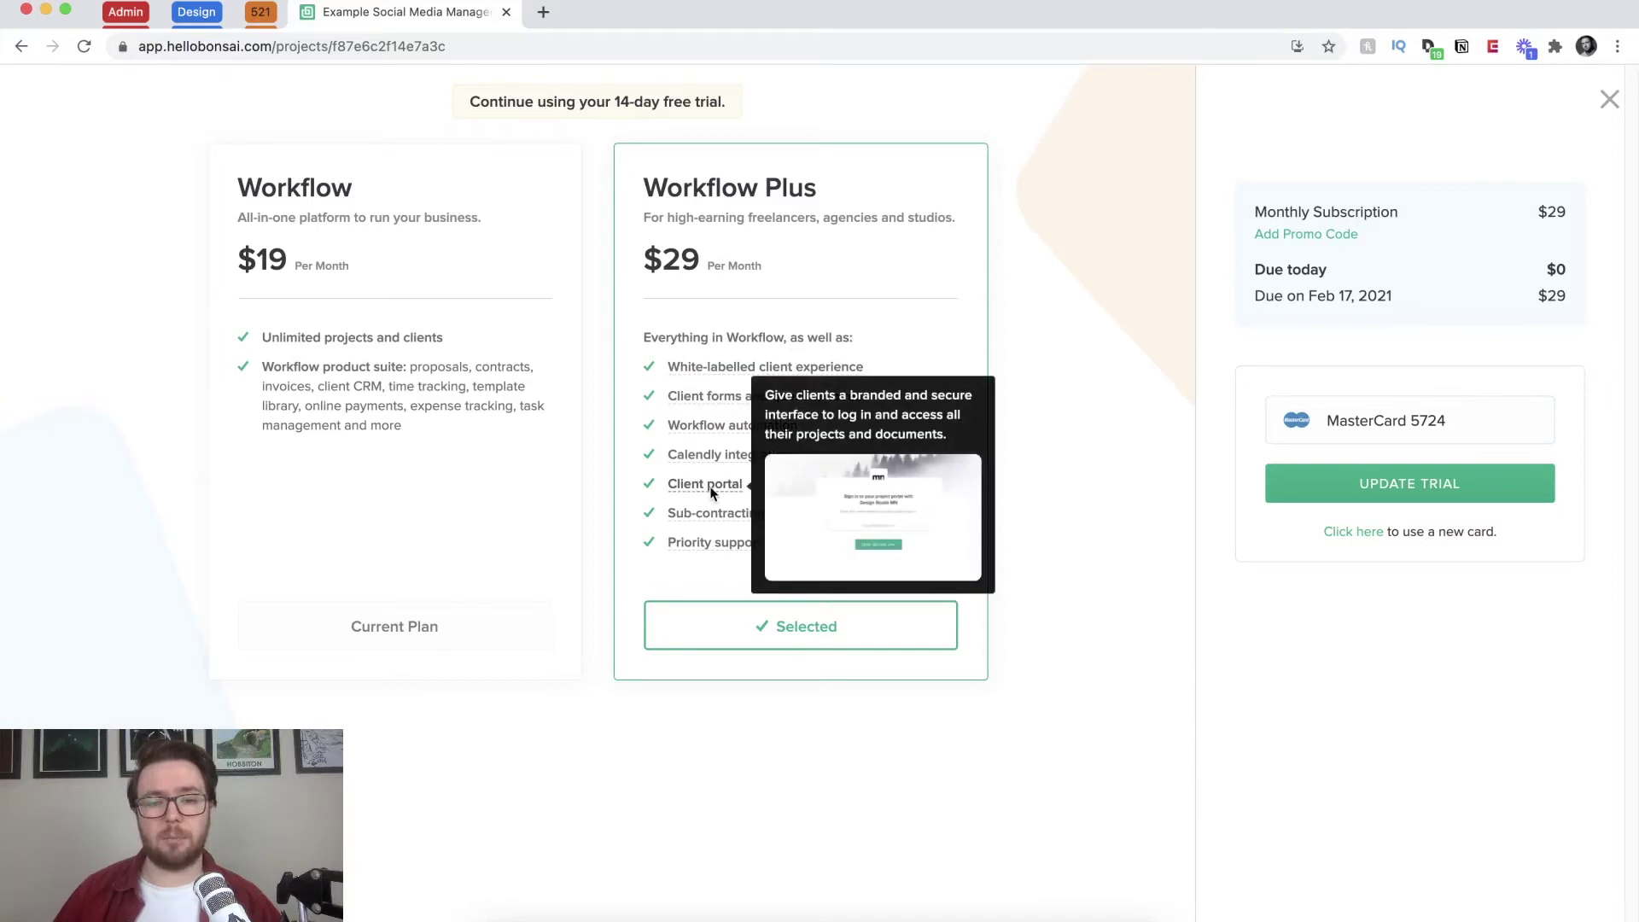
click(1607, 109)
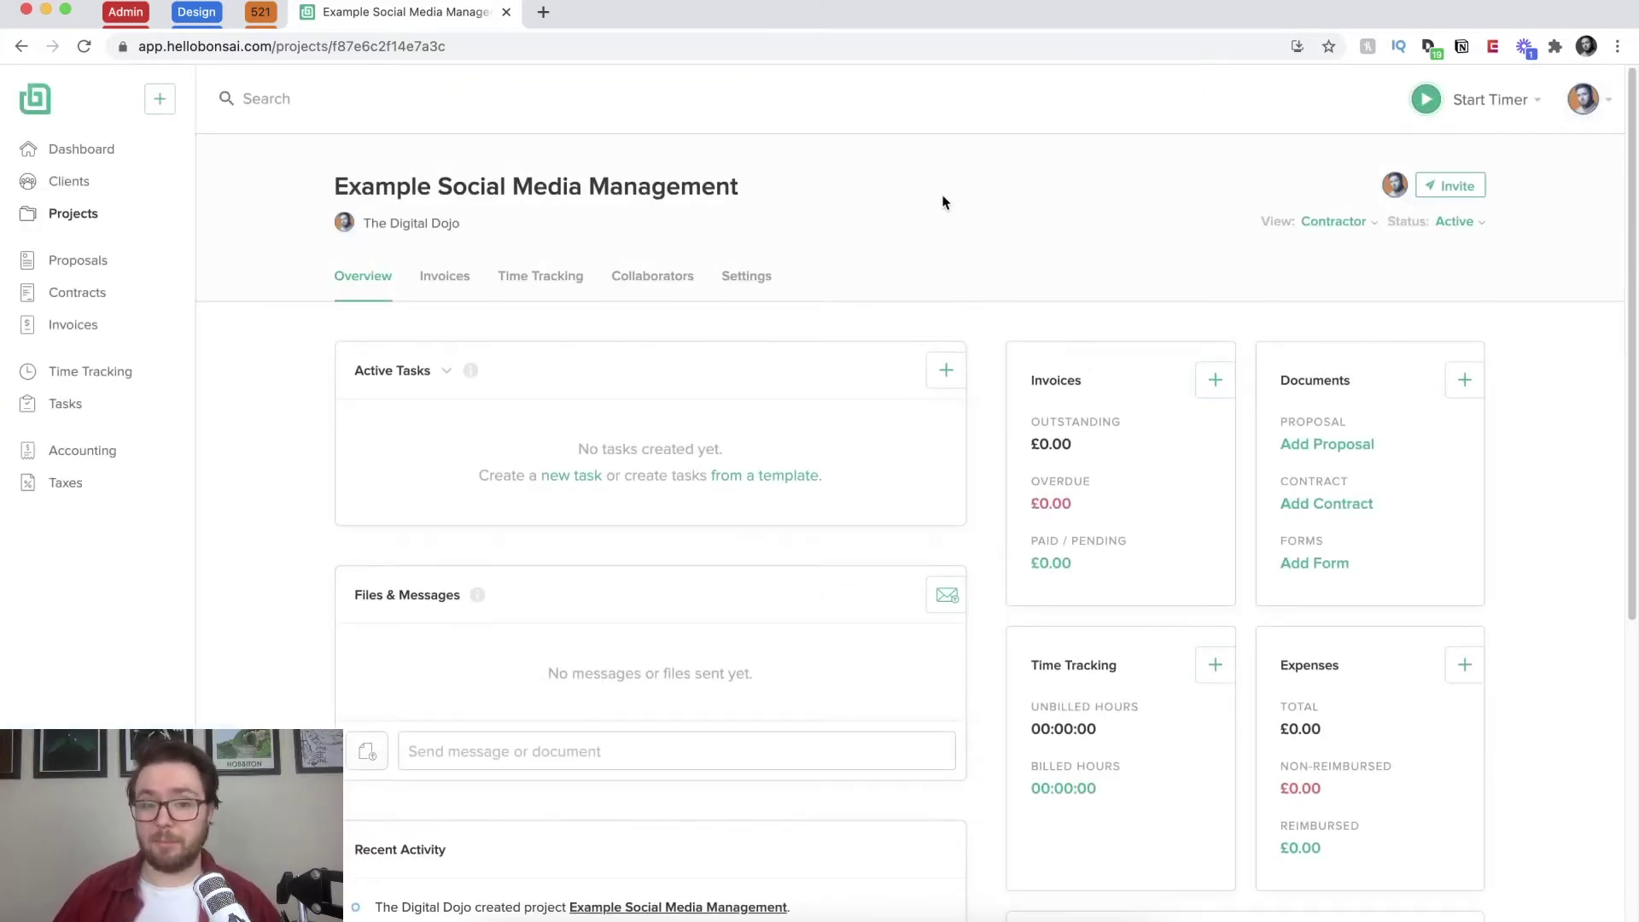
Step: Add an active task named "This is a task" to the project and check the actions available for it
scroll(1161, 350, down, 1)
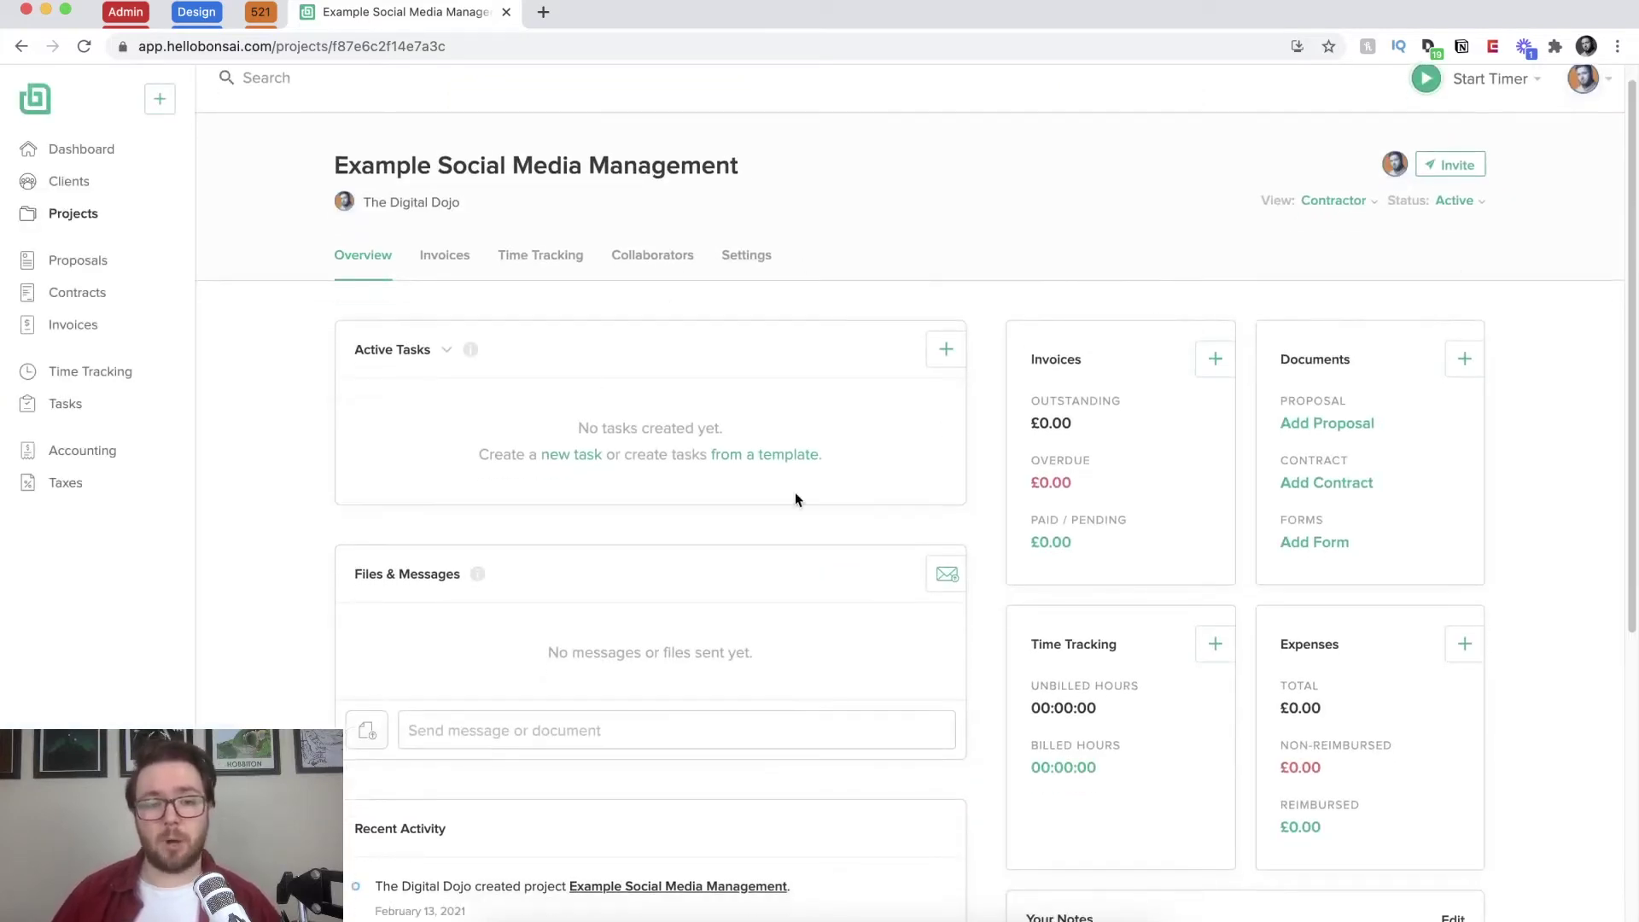
click(946, 349)
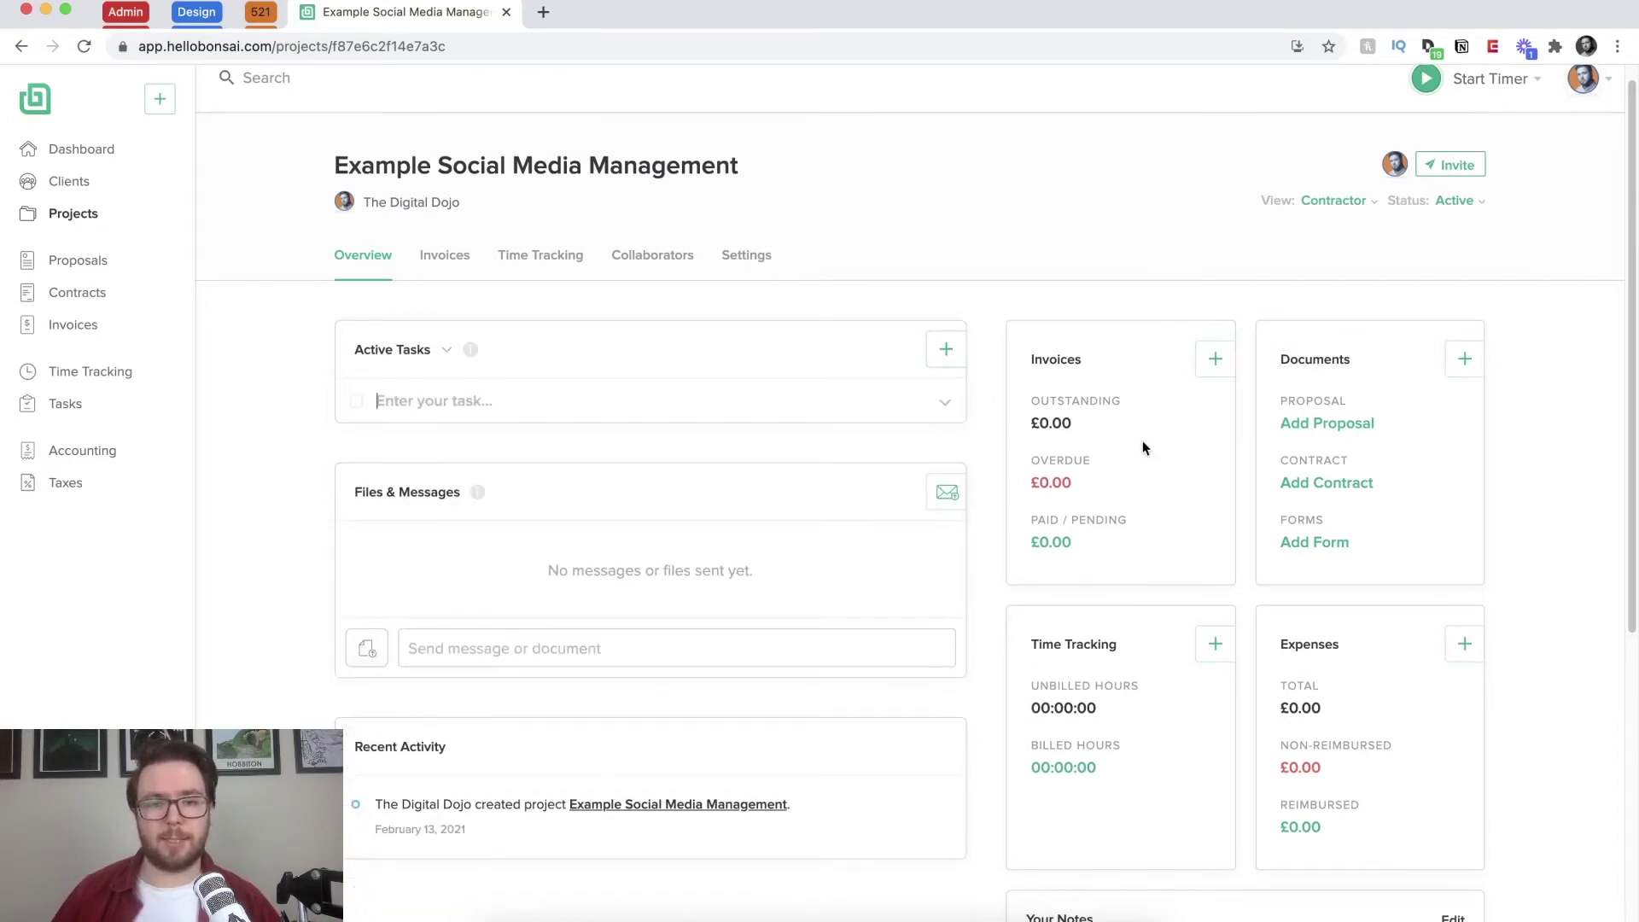
text(This)
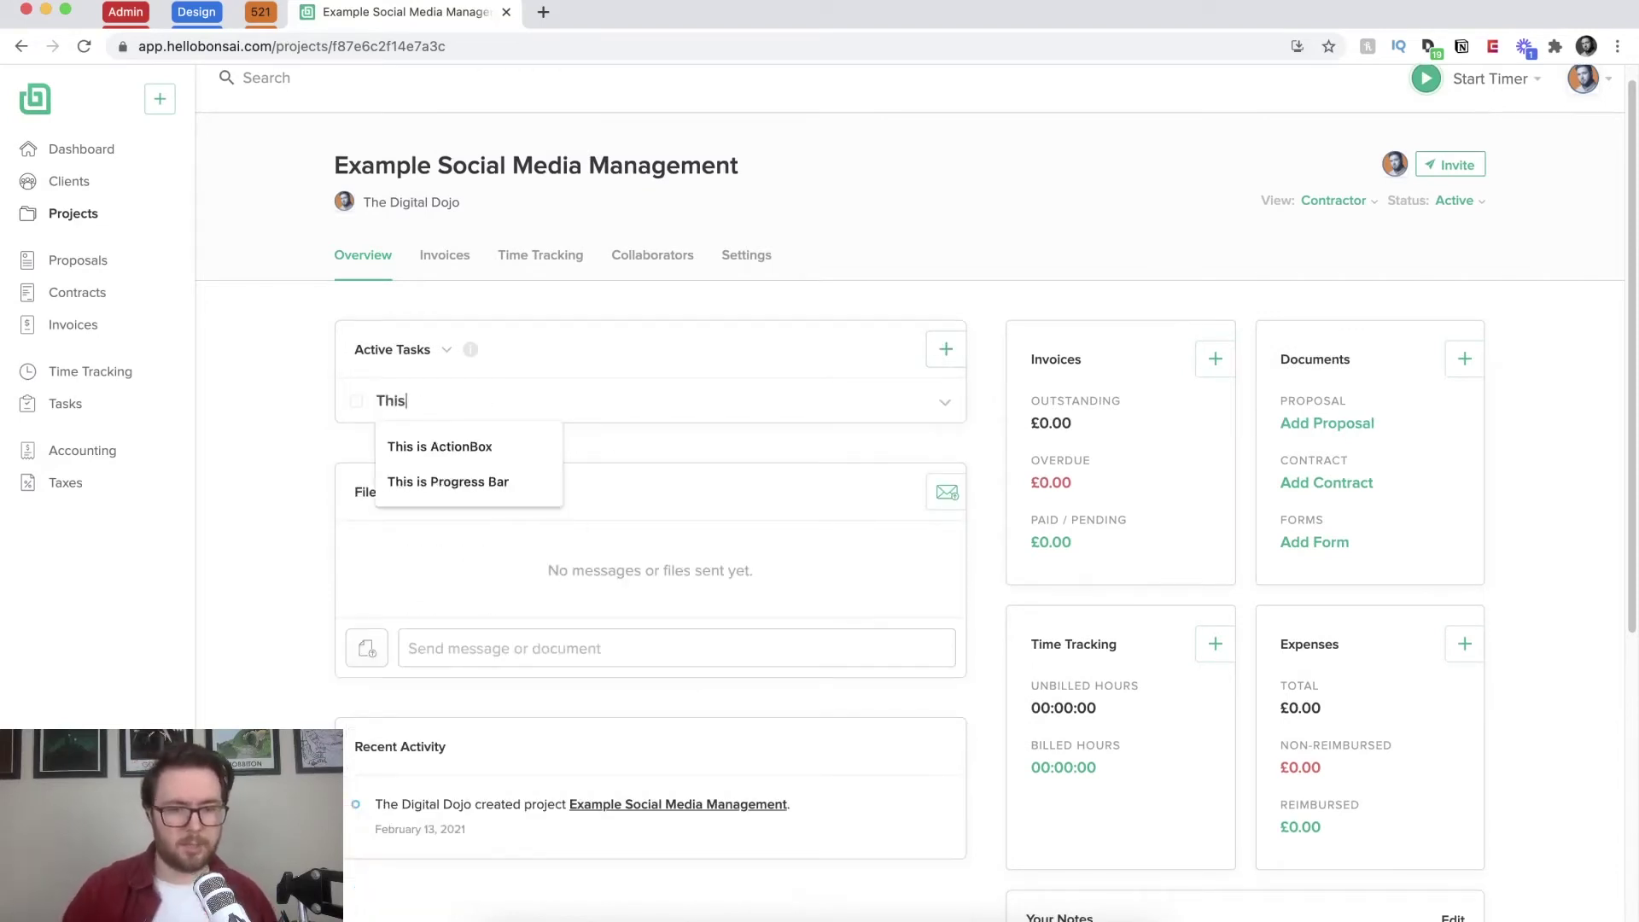
text( is a task)
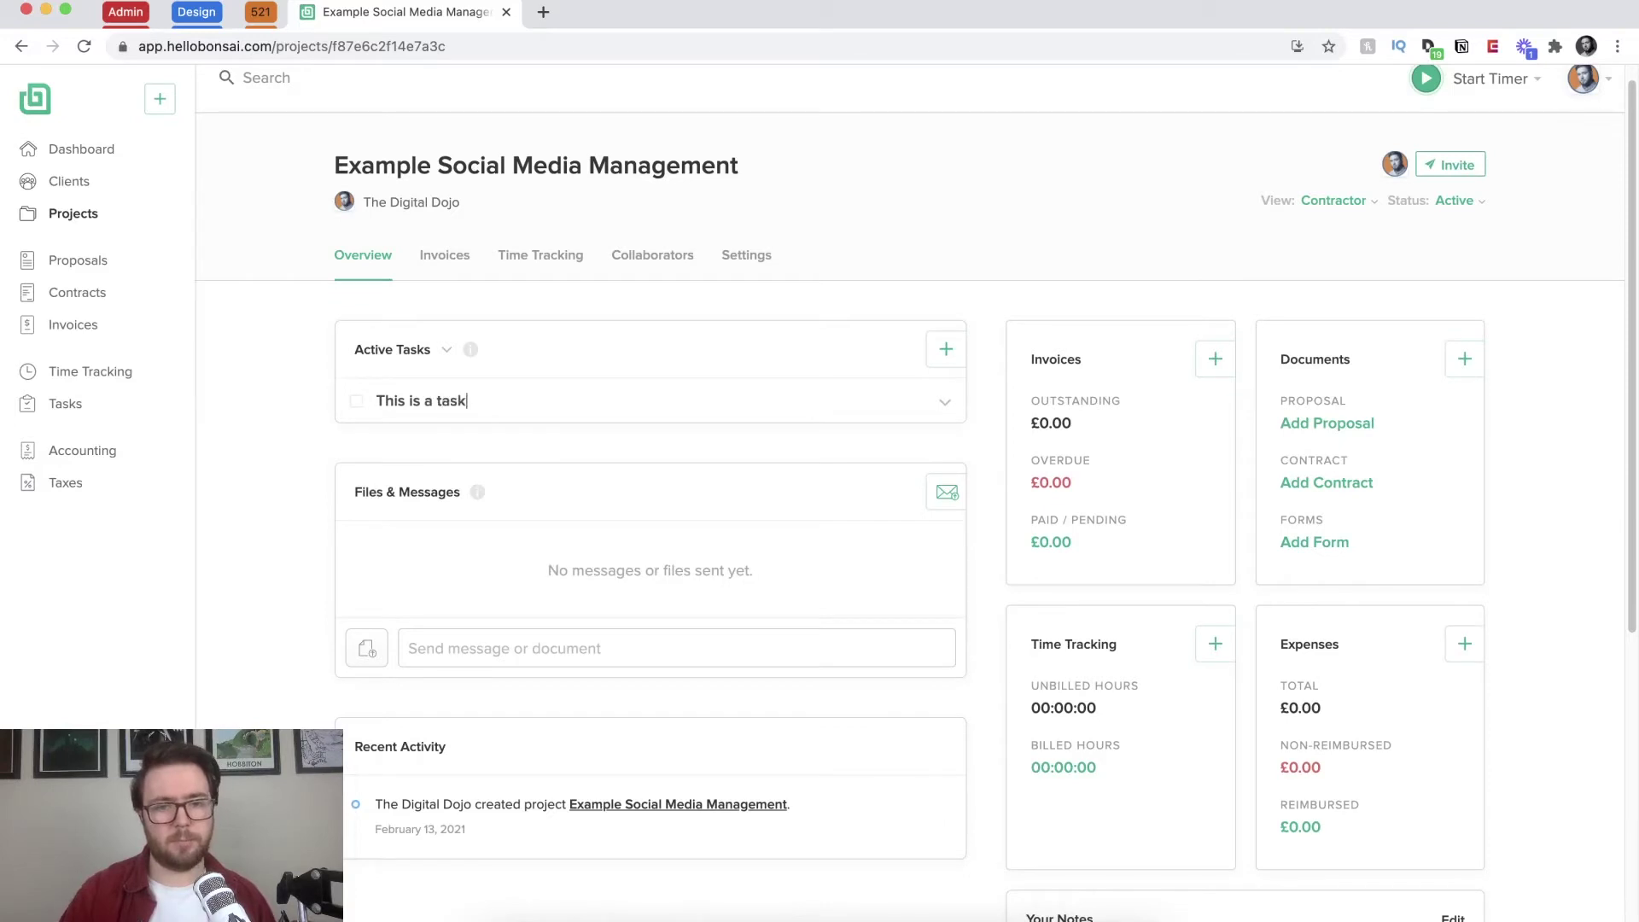
click(947, 409)
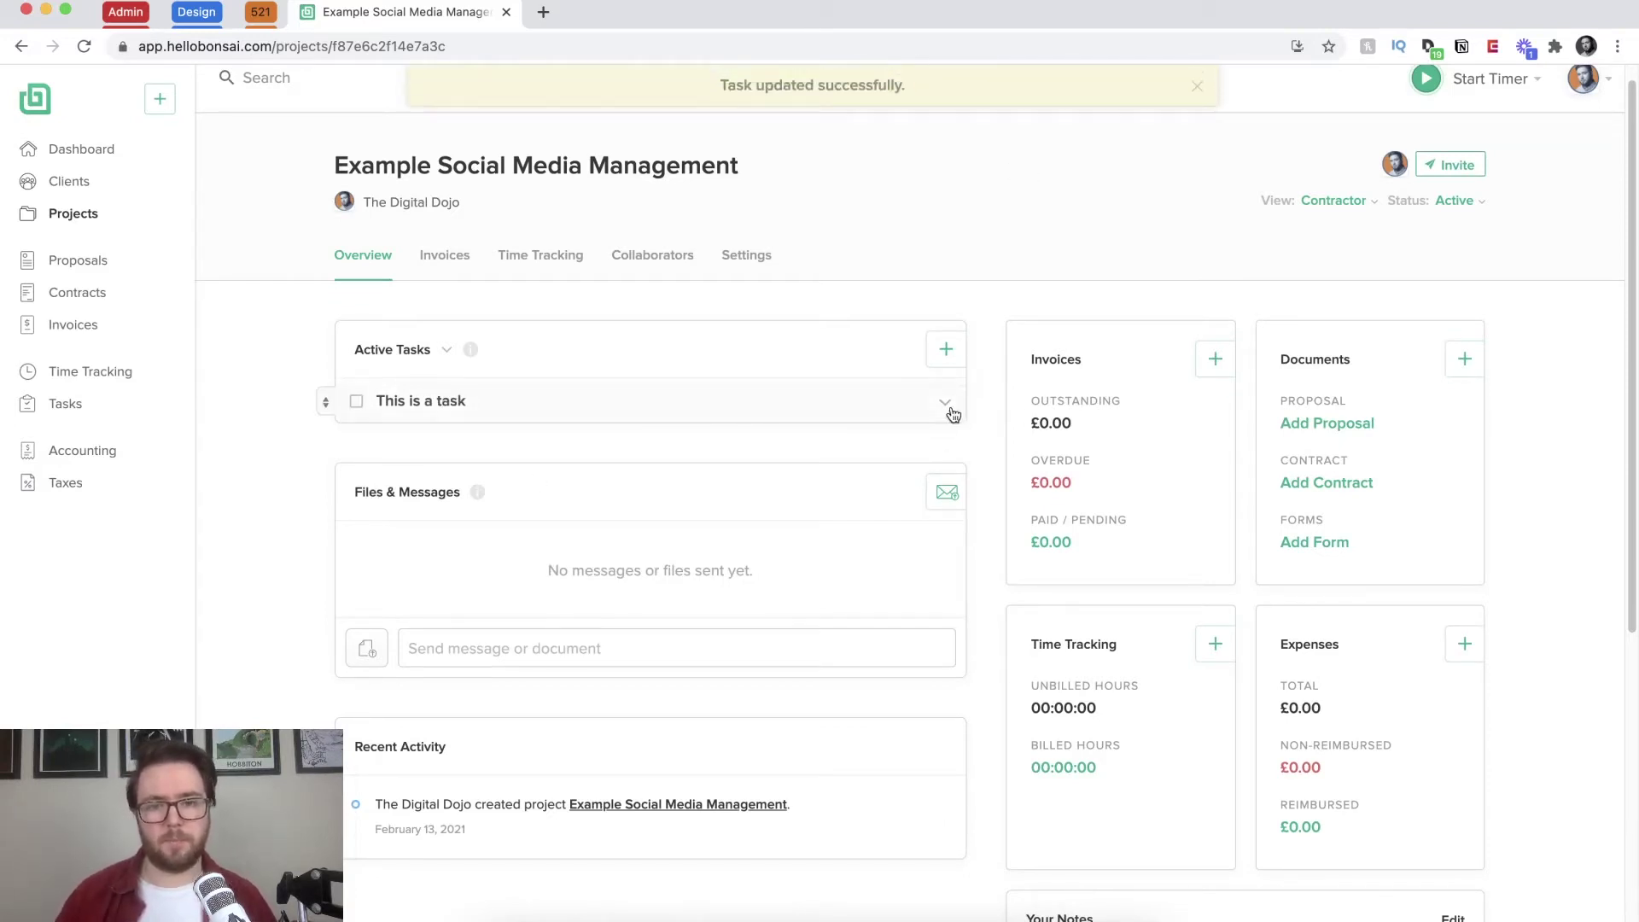
click(949, 404)
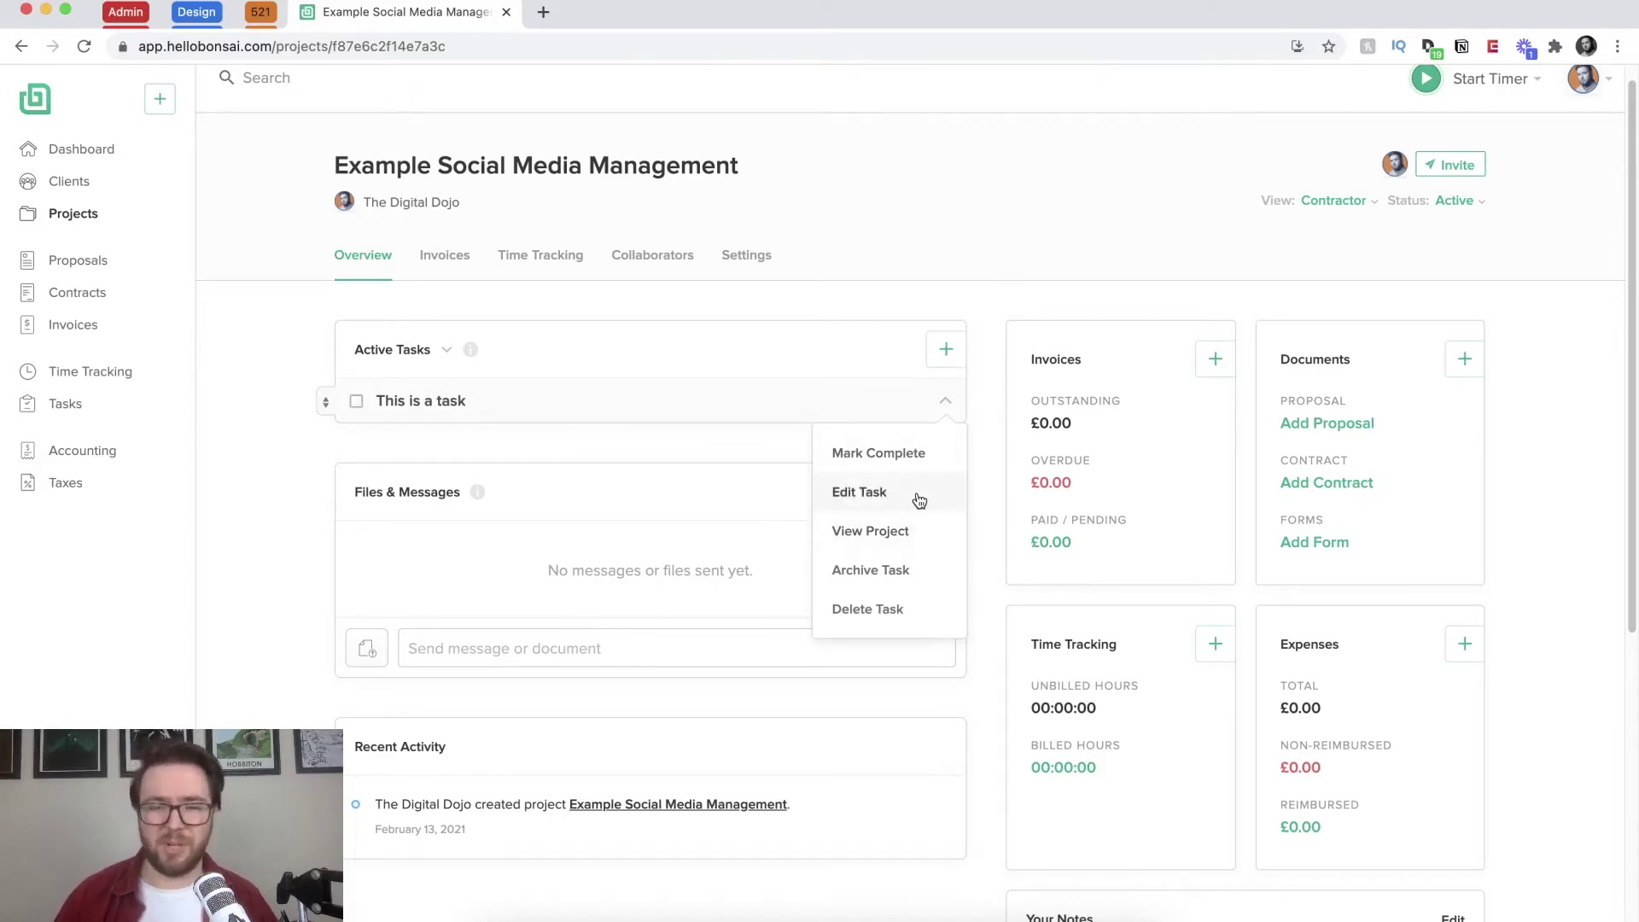
click(1091, 232)
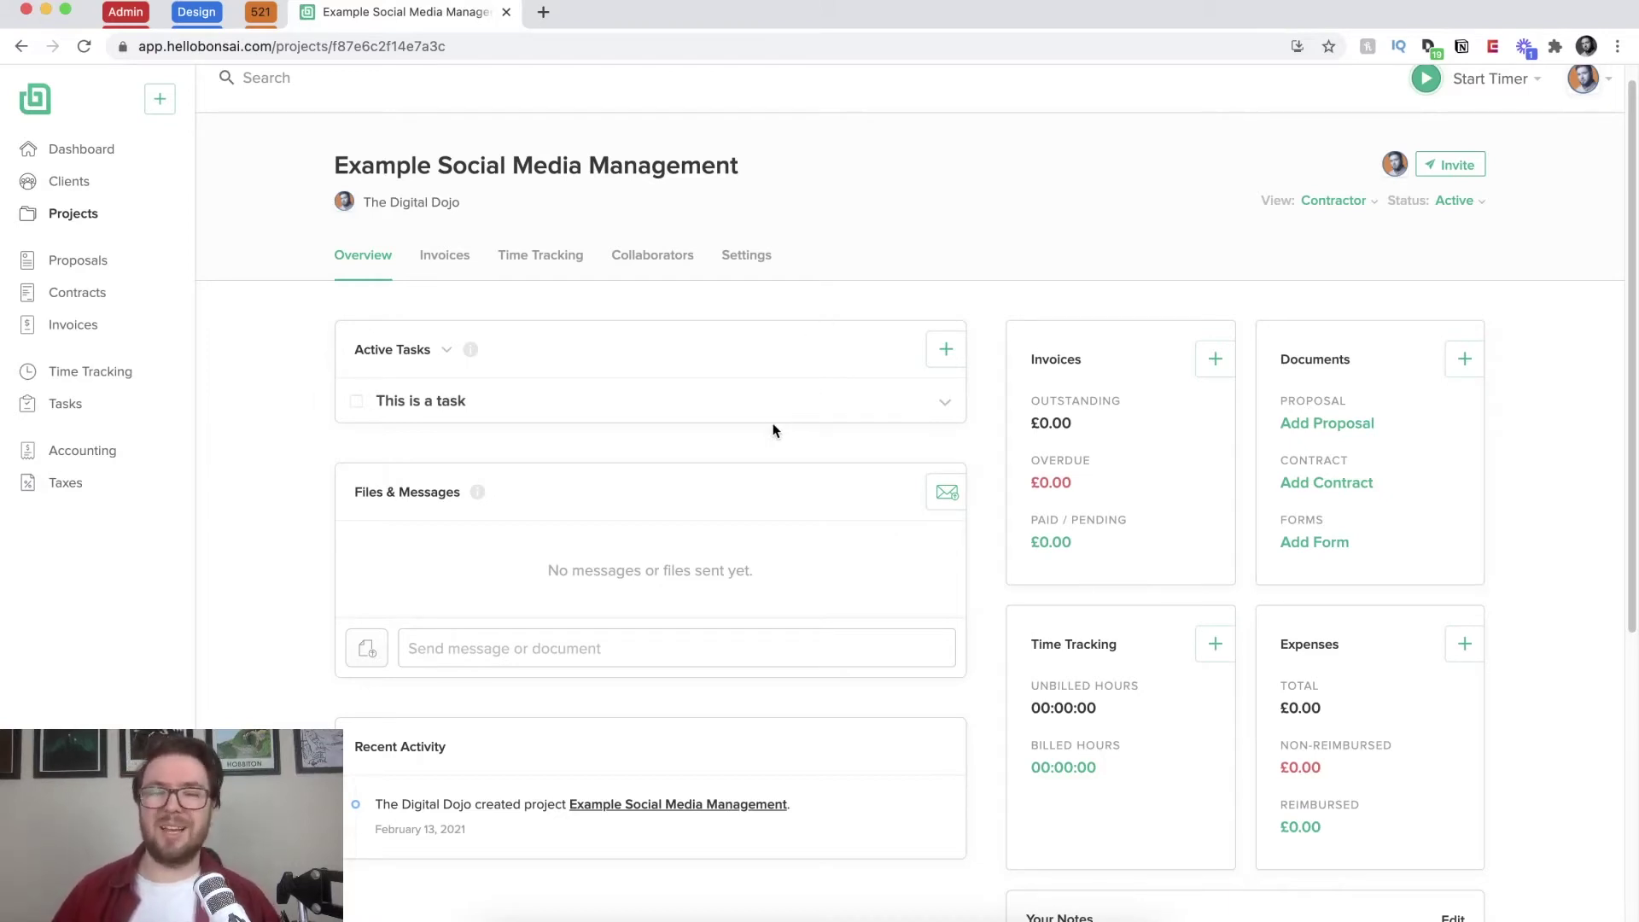
Step: Start a new timer and assign it to the Example Social Media Management project and the task "This is a task"
scroll(793, 333, up, 1)
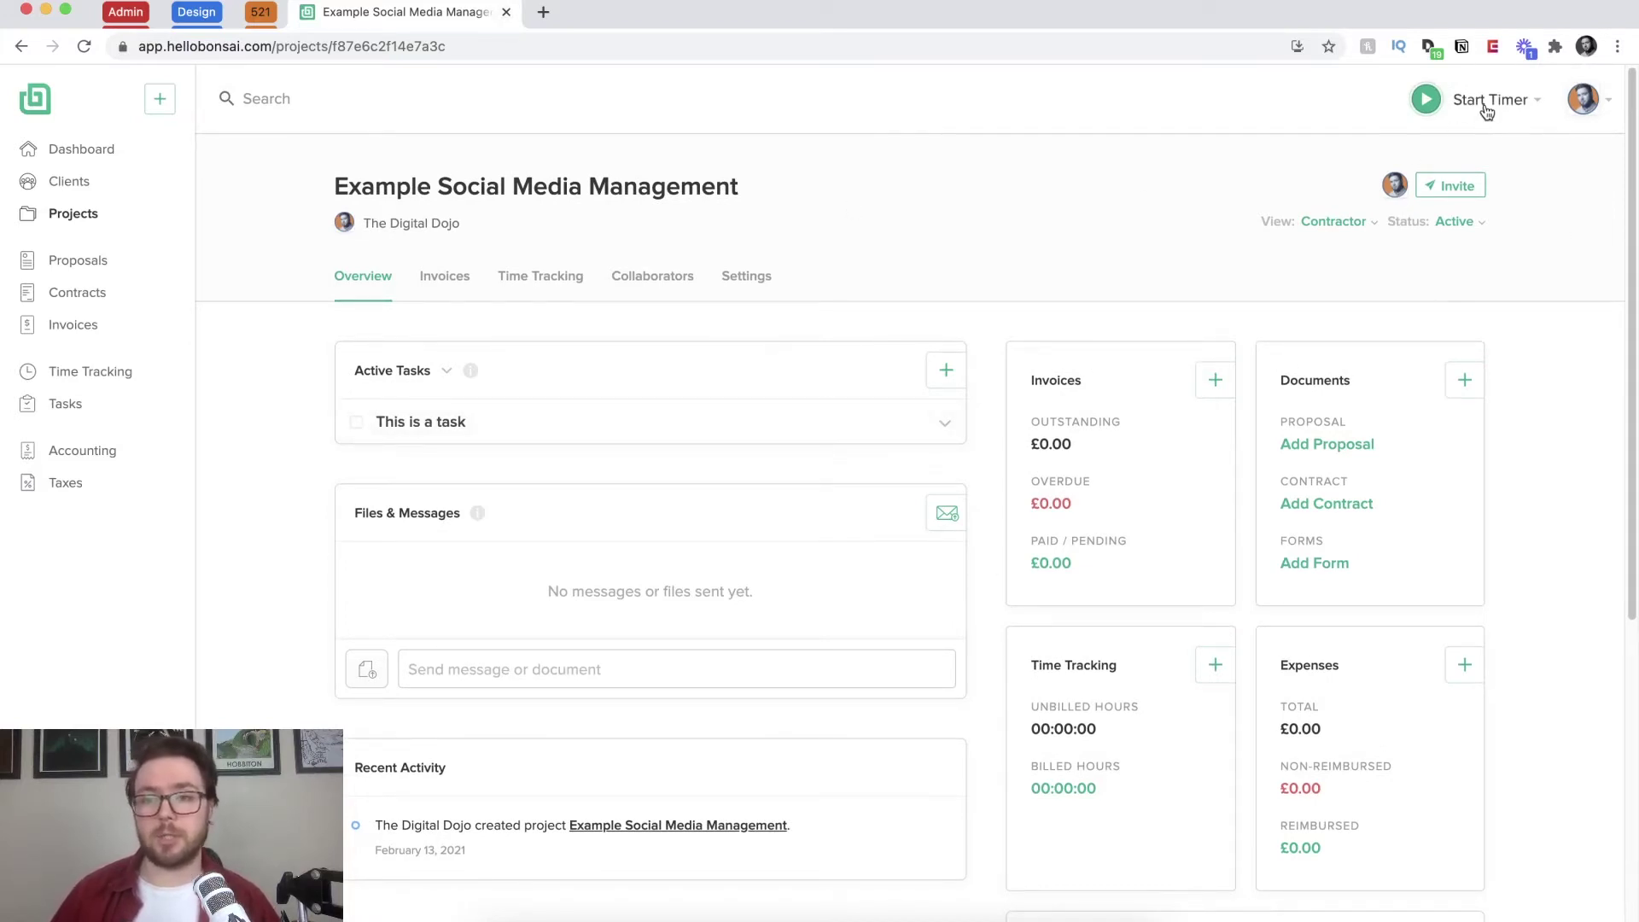
click(1441, 101)
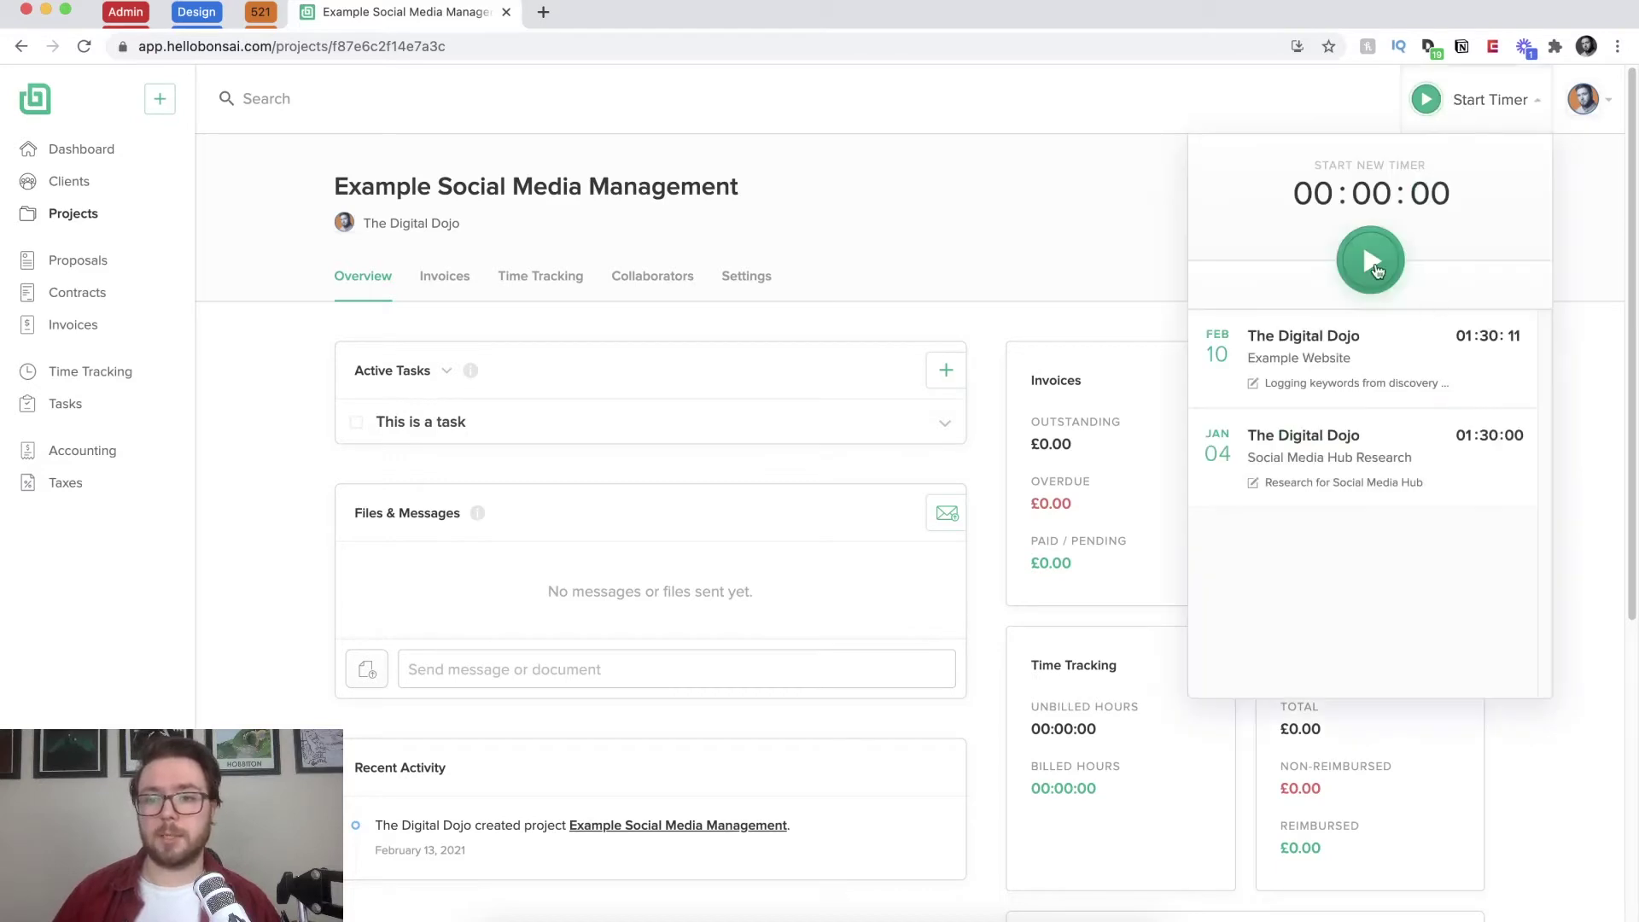
click(1370, 259)
click(1396, 379)
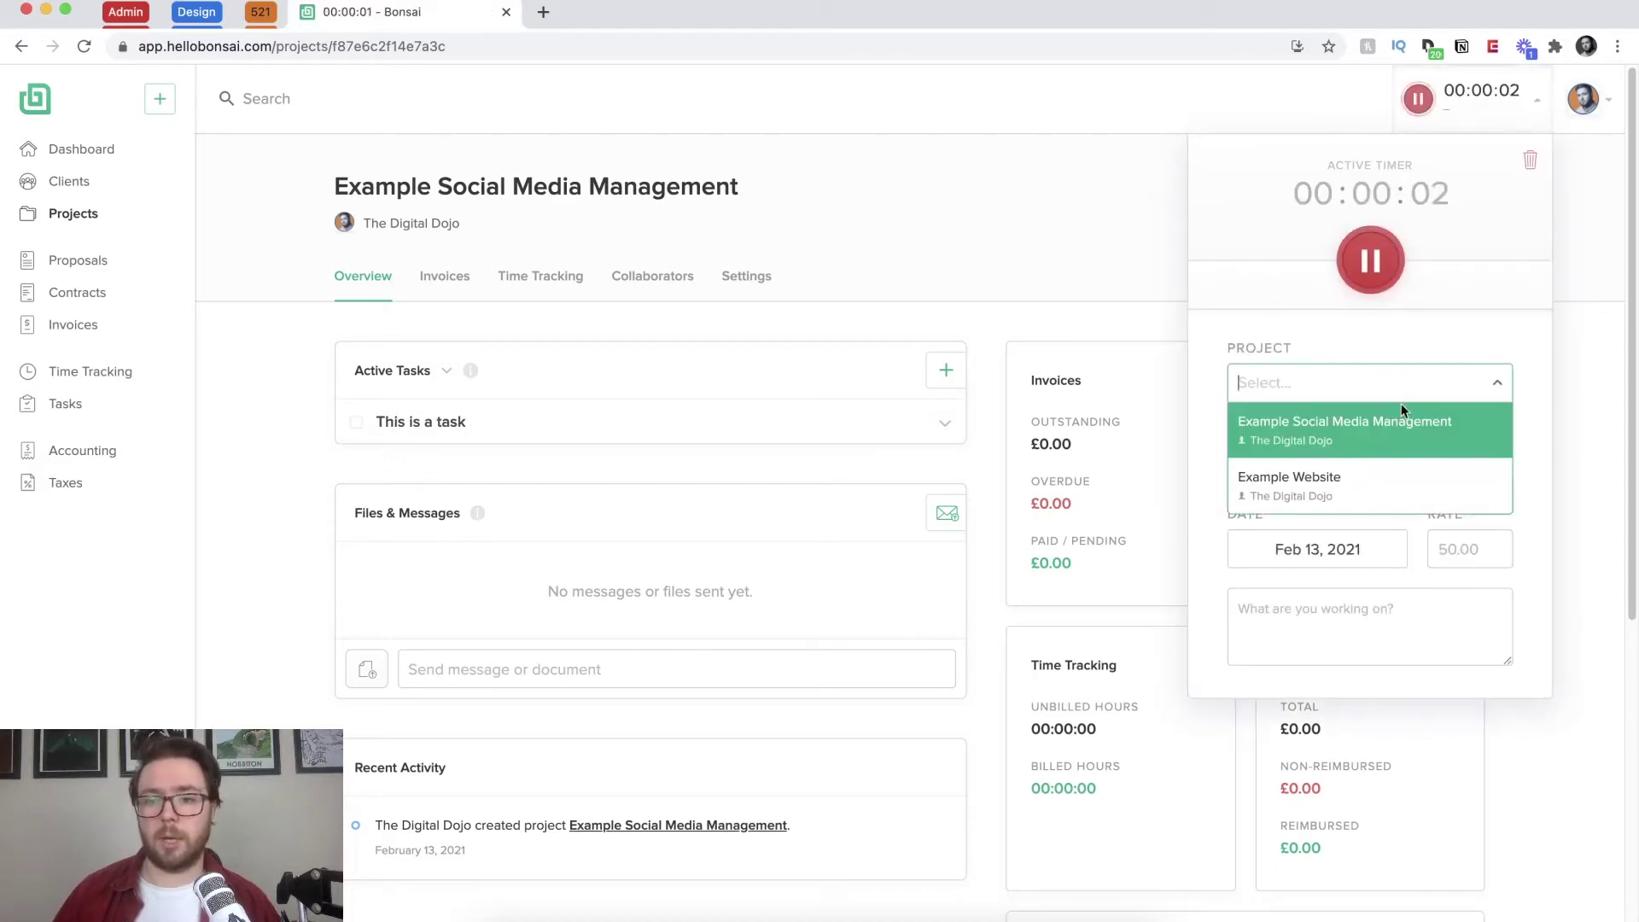
click(1382, 450)
click(1364, 470)
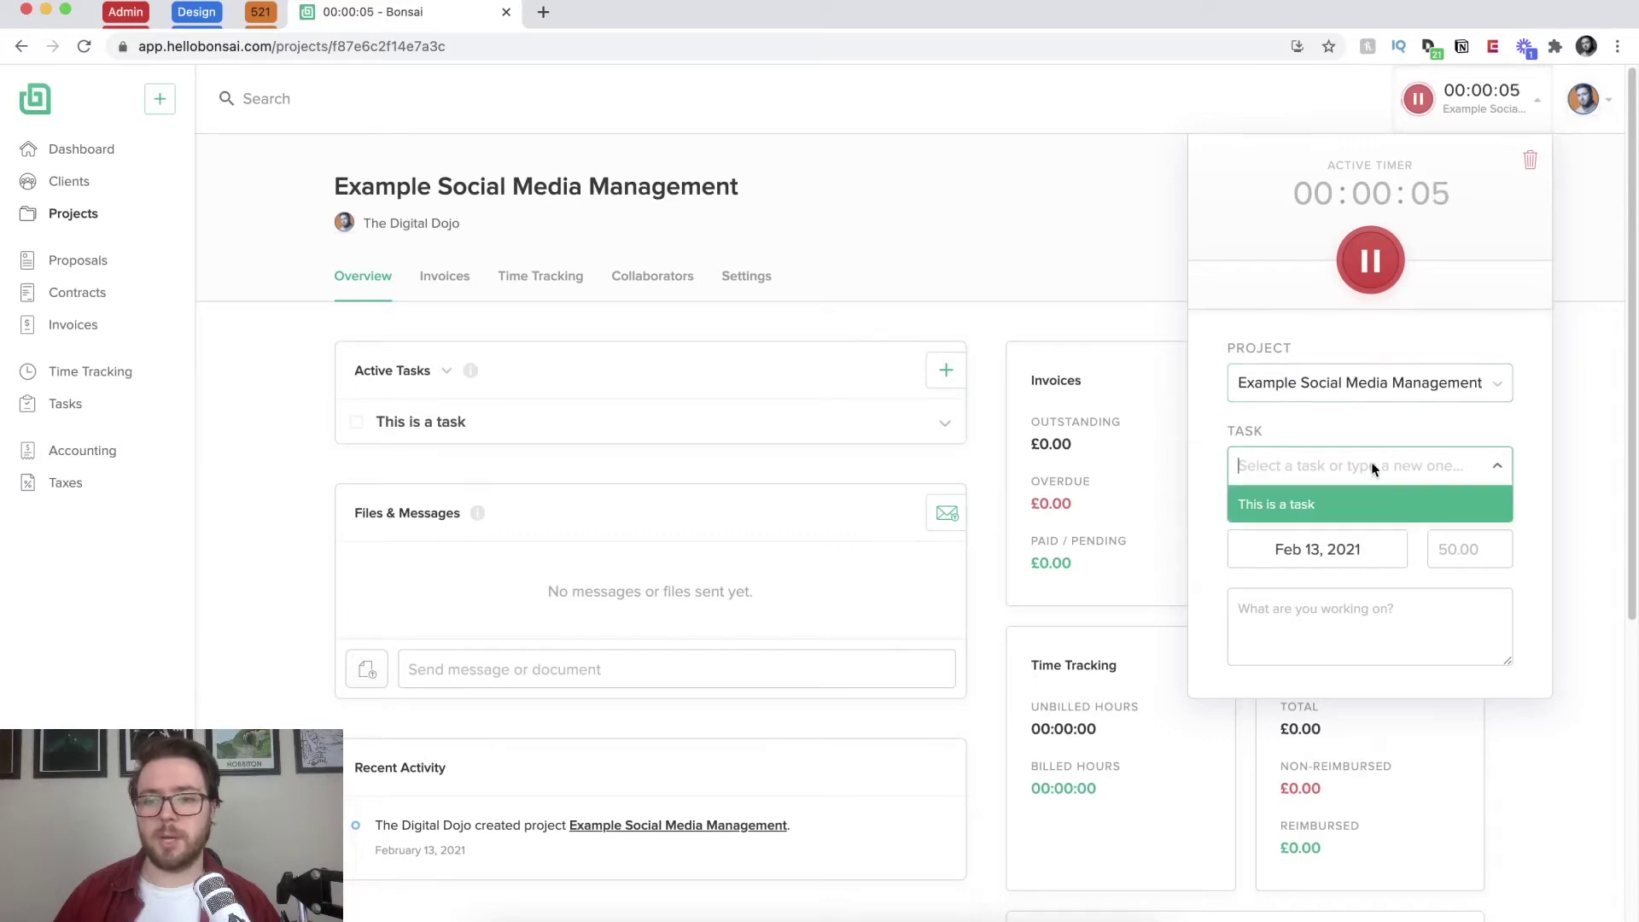
click(1299, 500)
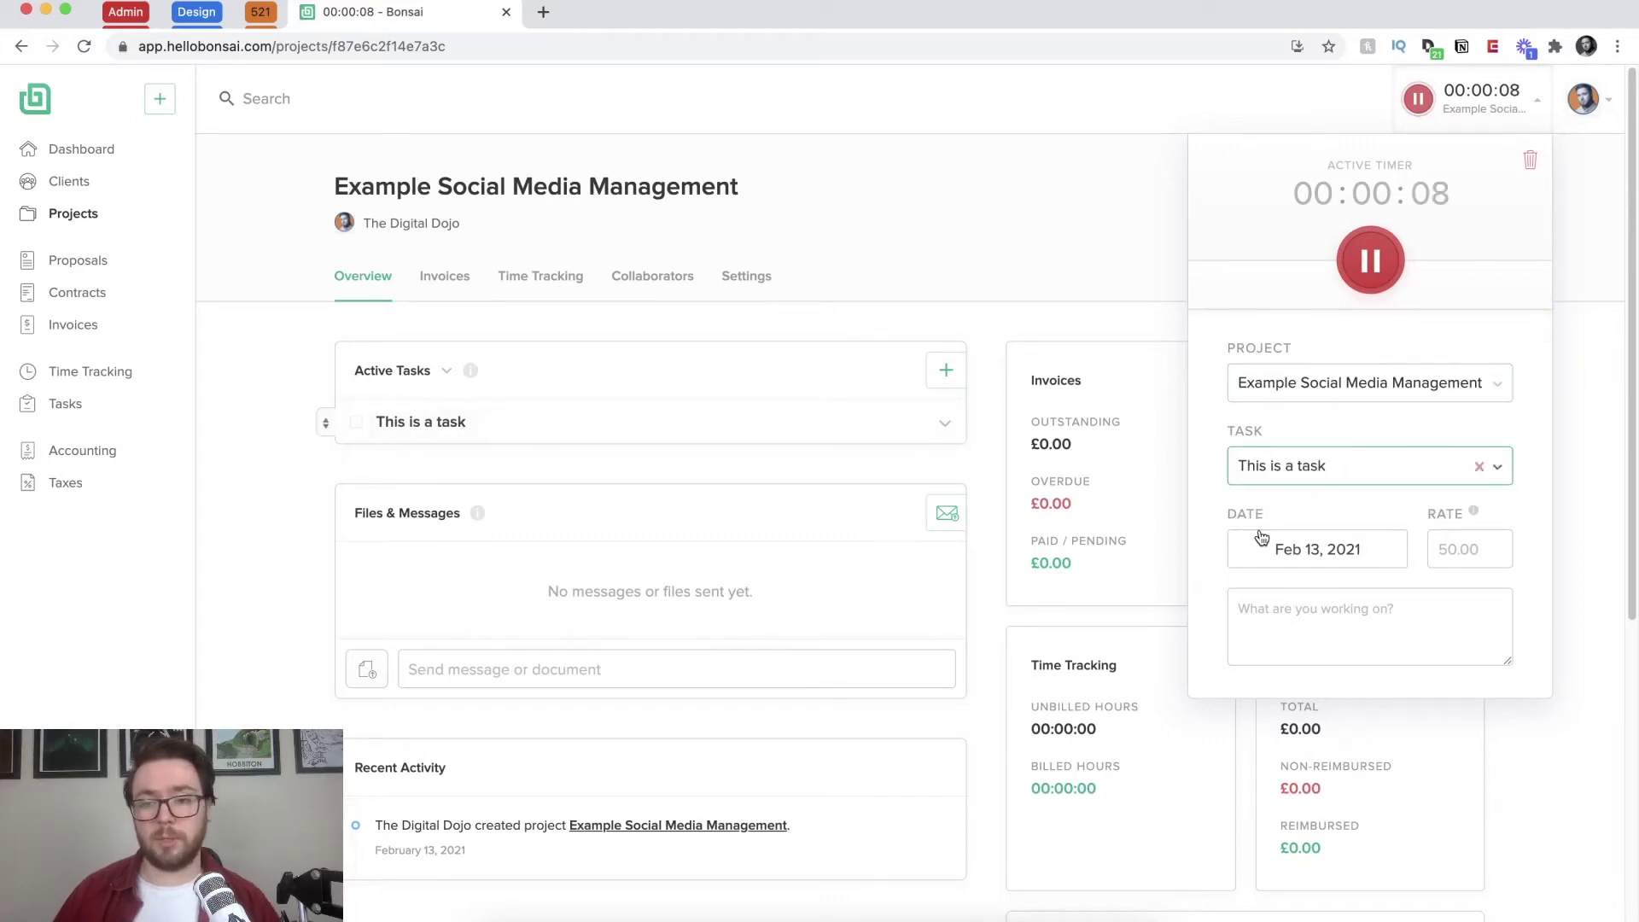
Step: Set the running timer's rate to 50 and its work description to "I am showing an example", then close the timer details
click(1476, 547)
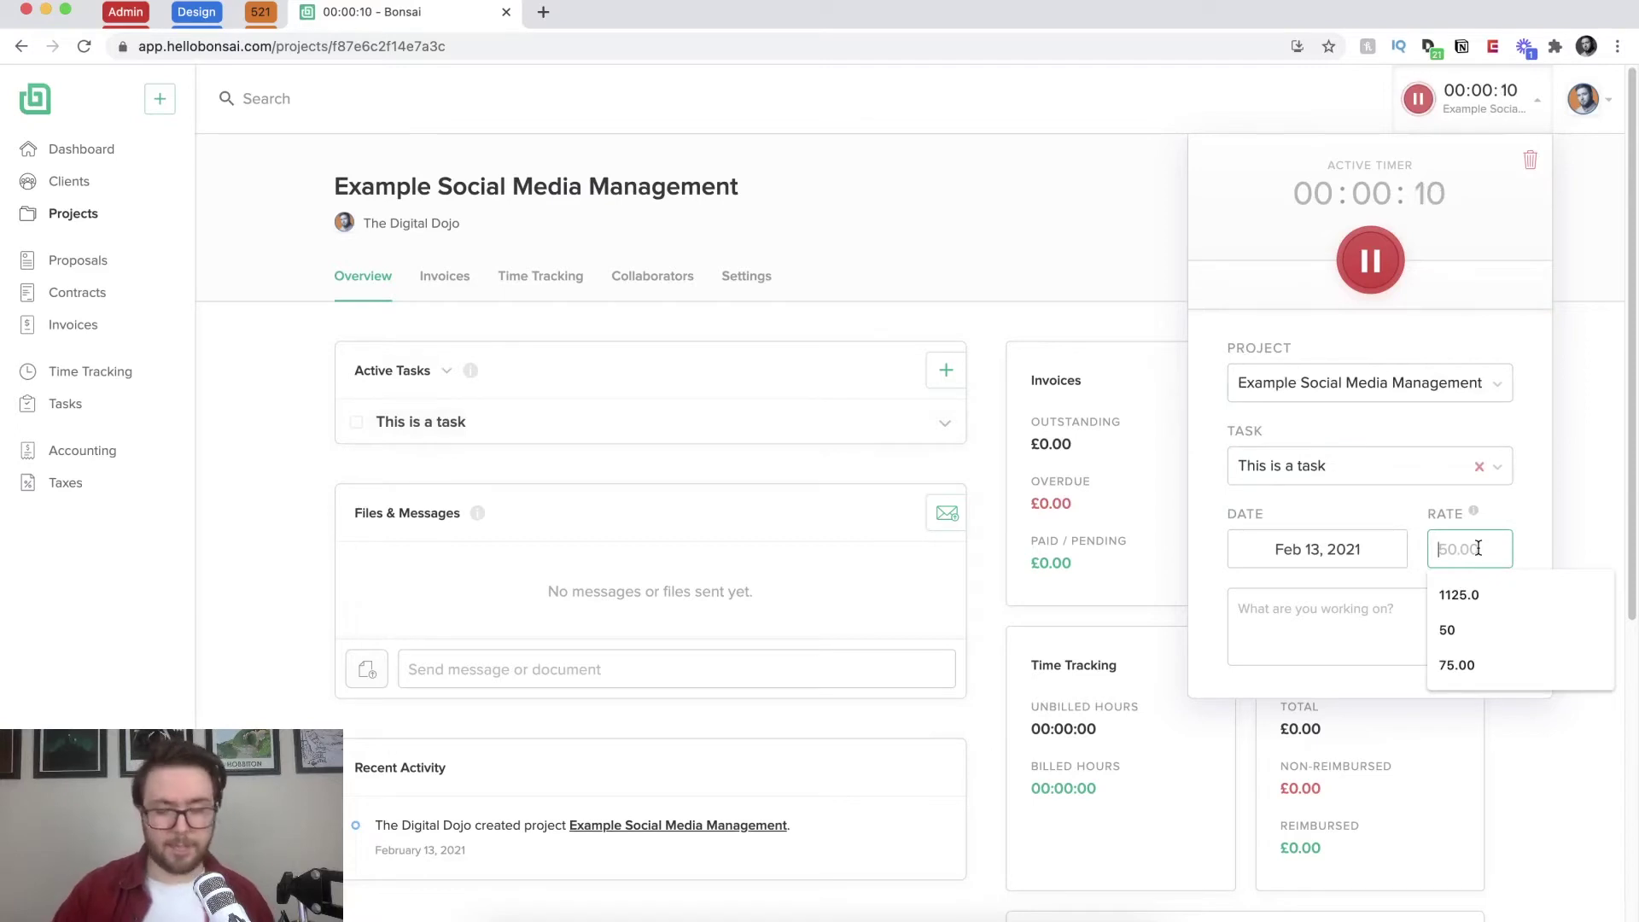
text(10)
key(BackSpace)
key(BackSpace)
text(50)
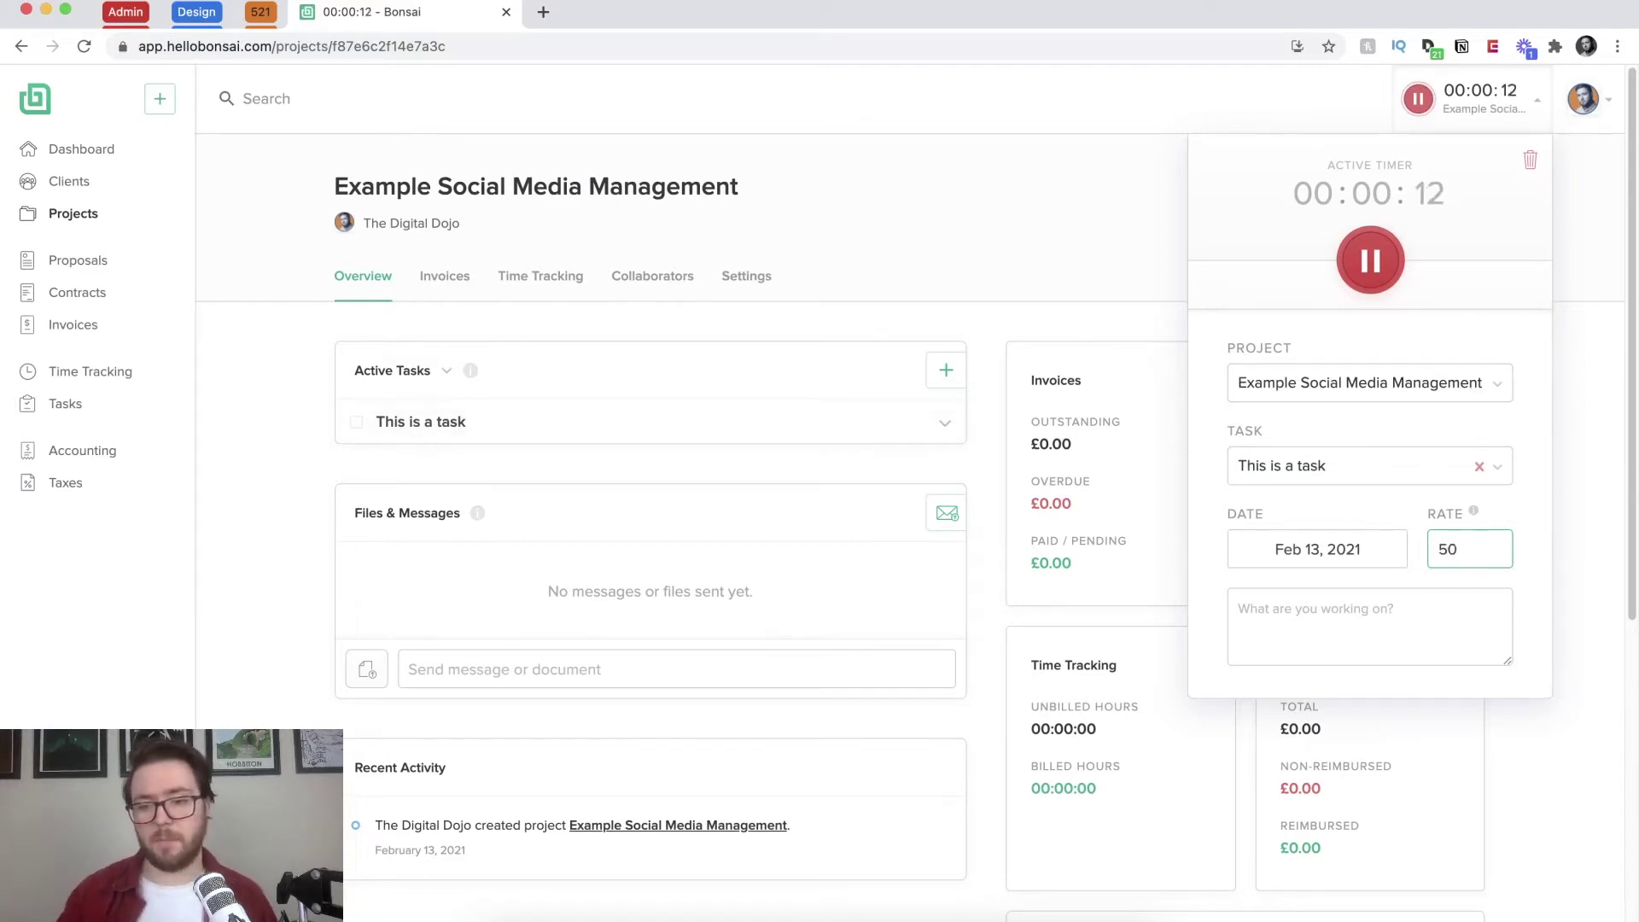
click(1440, 634)
text(I am)
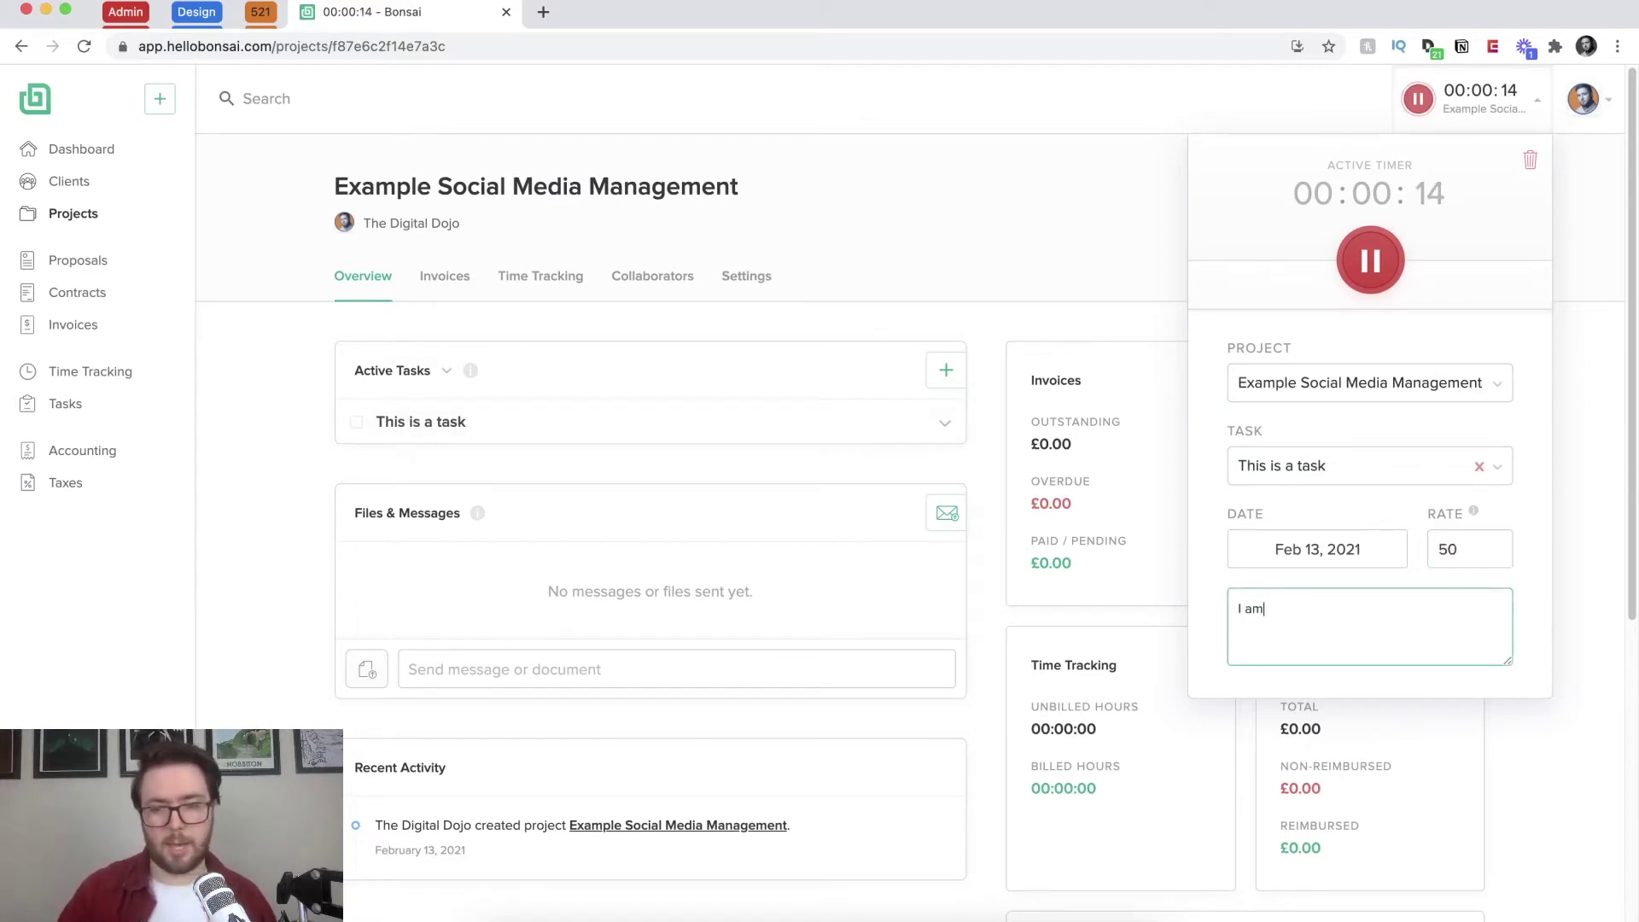
text( showing an example)
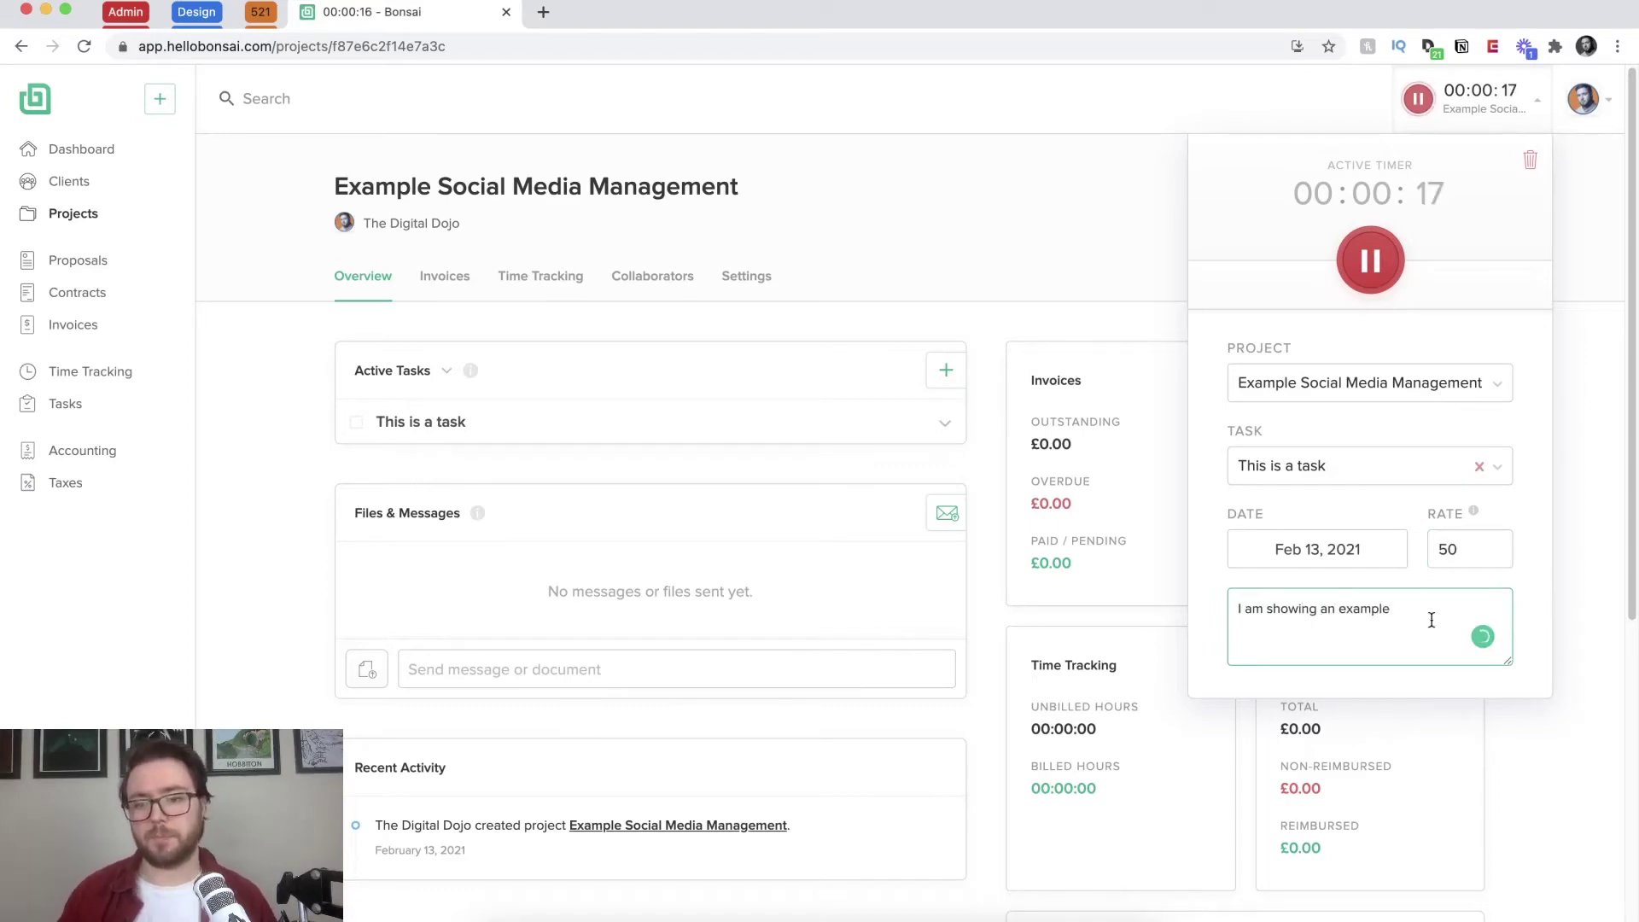
scroll(1446, 574, down, 3)
scroll(1446, 574, up, 3)
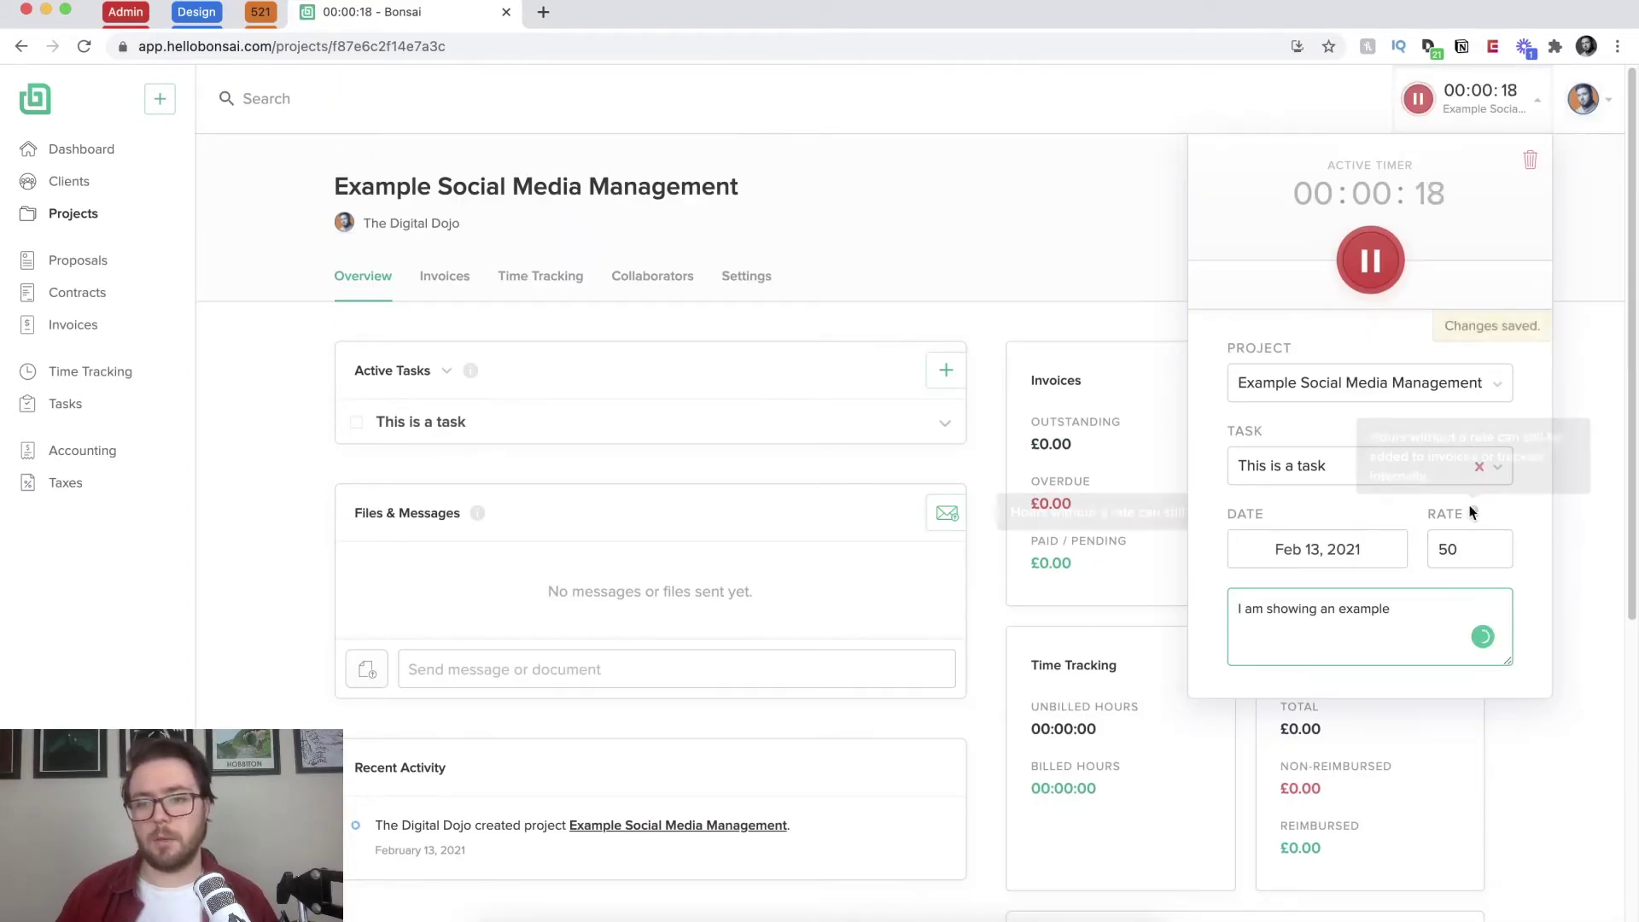
click(1569, 291)
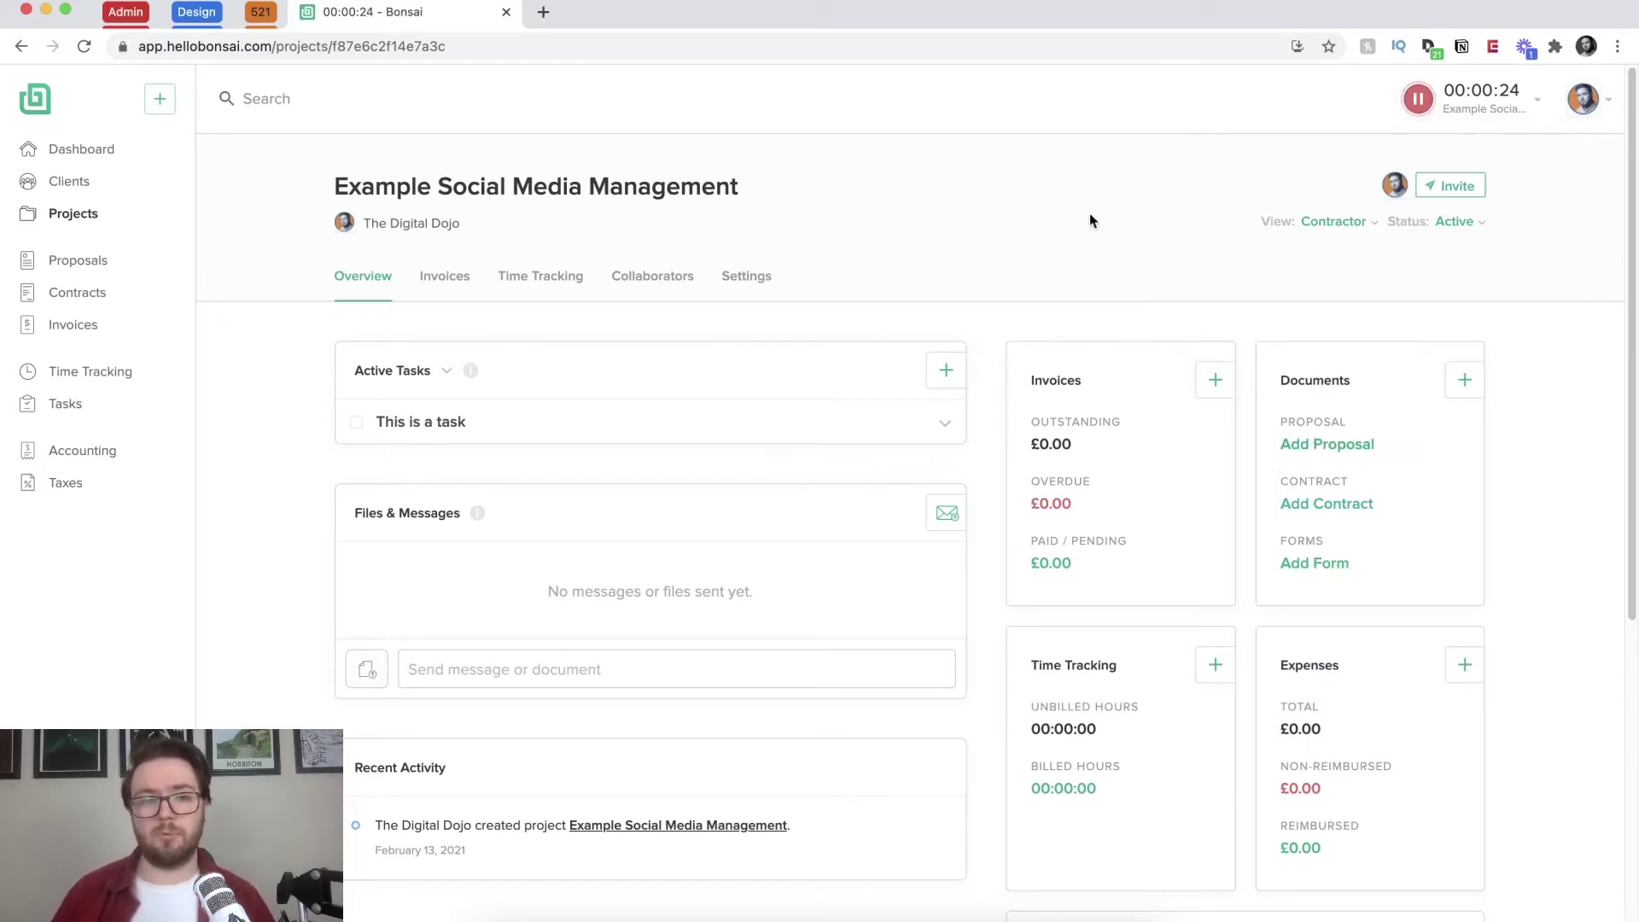
scroll(1036, 267, down, 1)
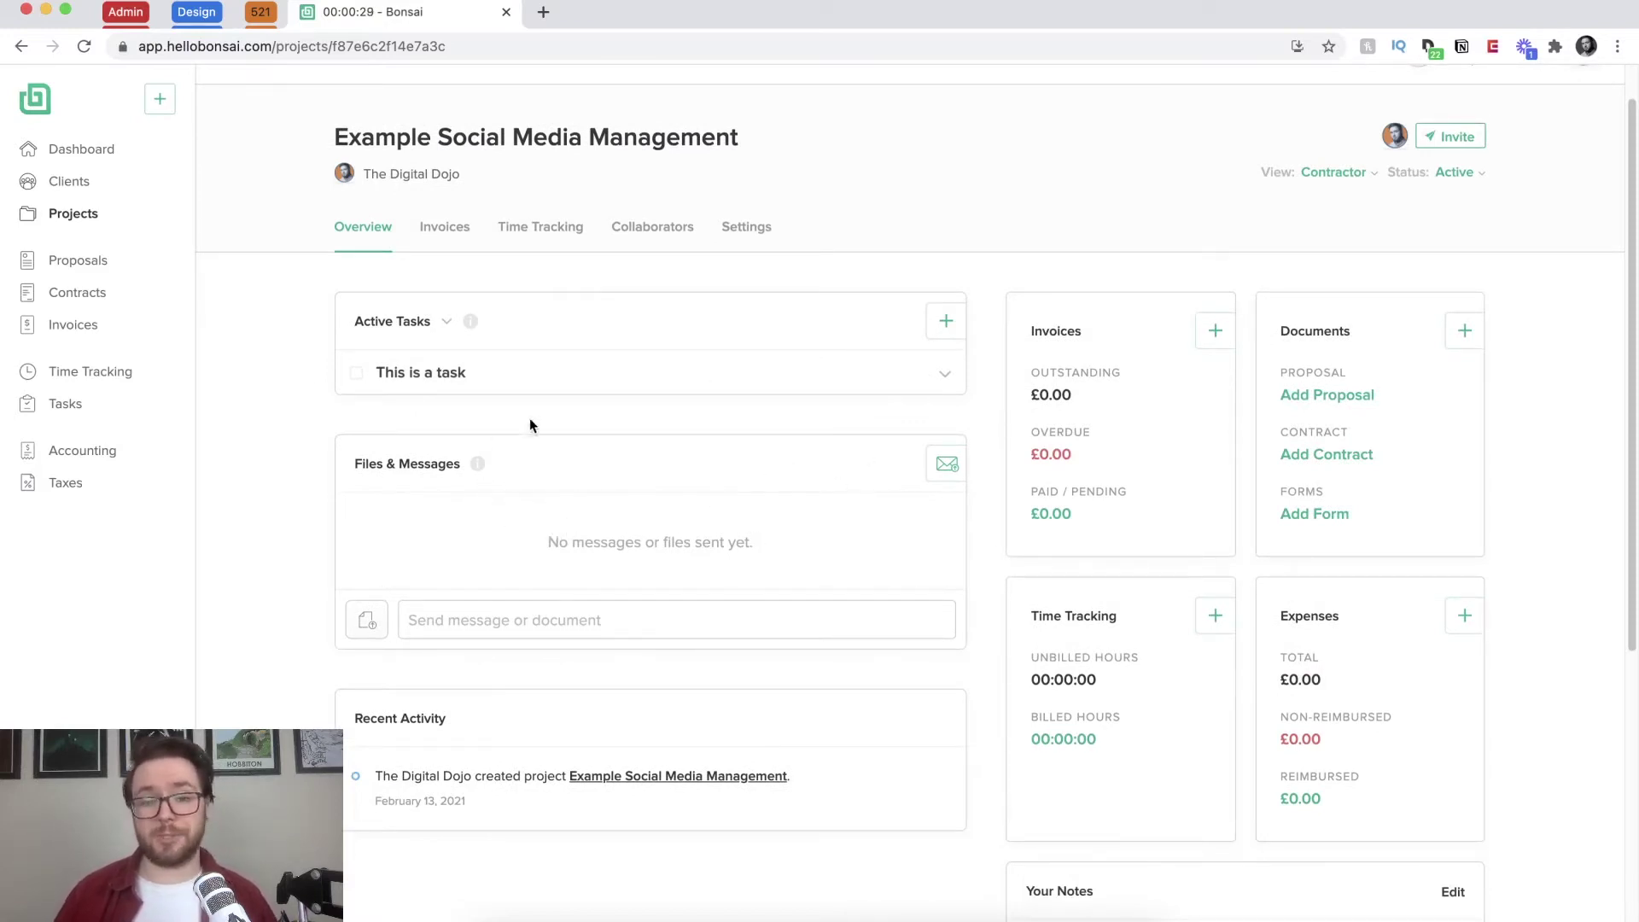
Step: Post the message "Client said (comment) about the latest social media post" in the project's Files & Messages
scroll(868, 528, down, 1)
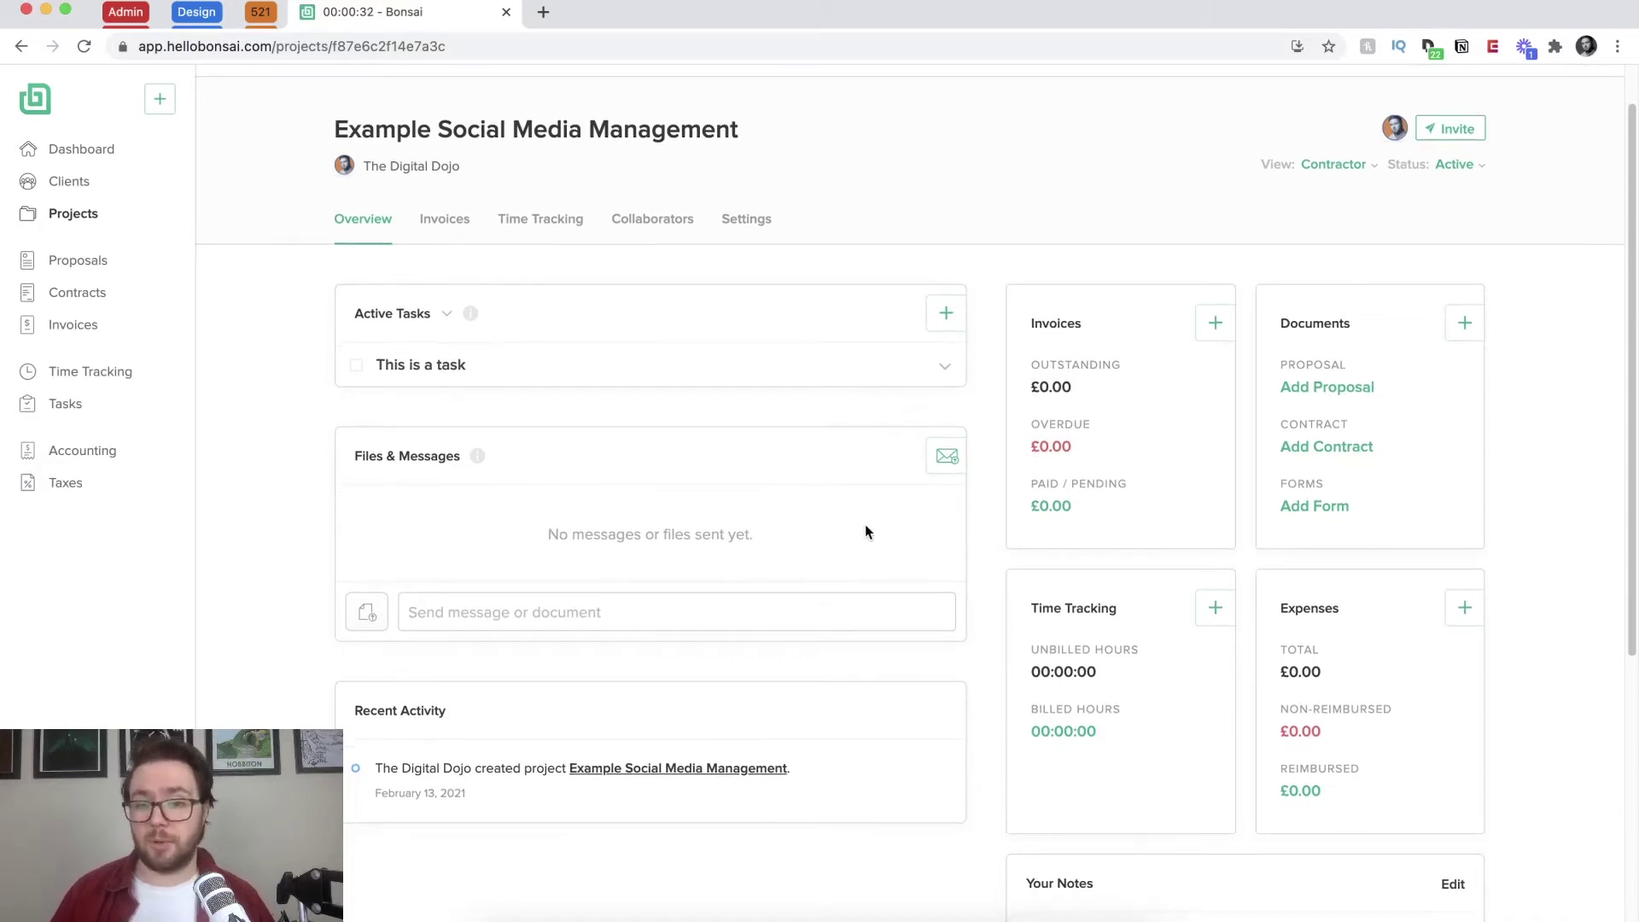
click(673, 597)
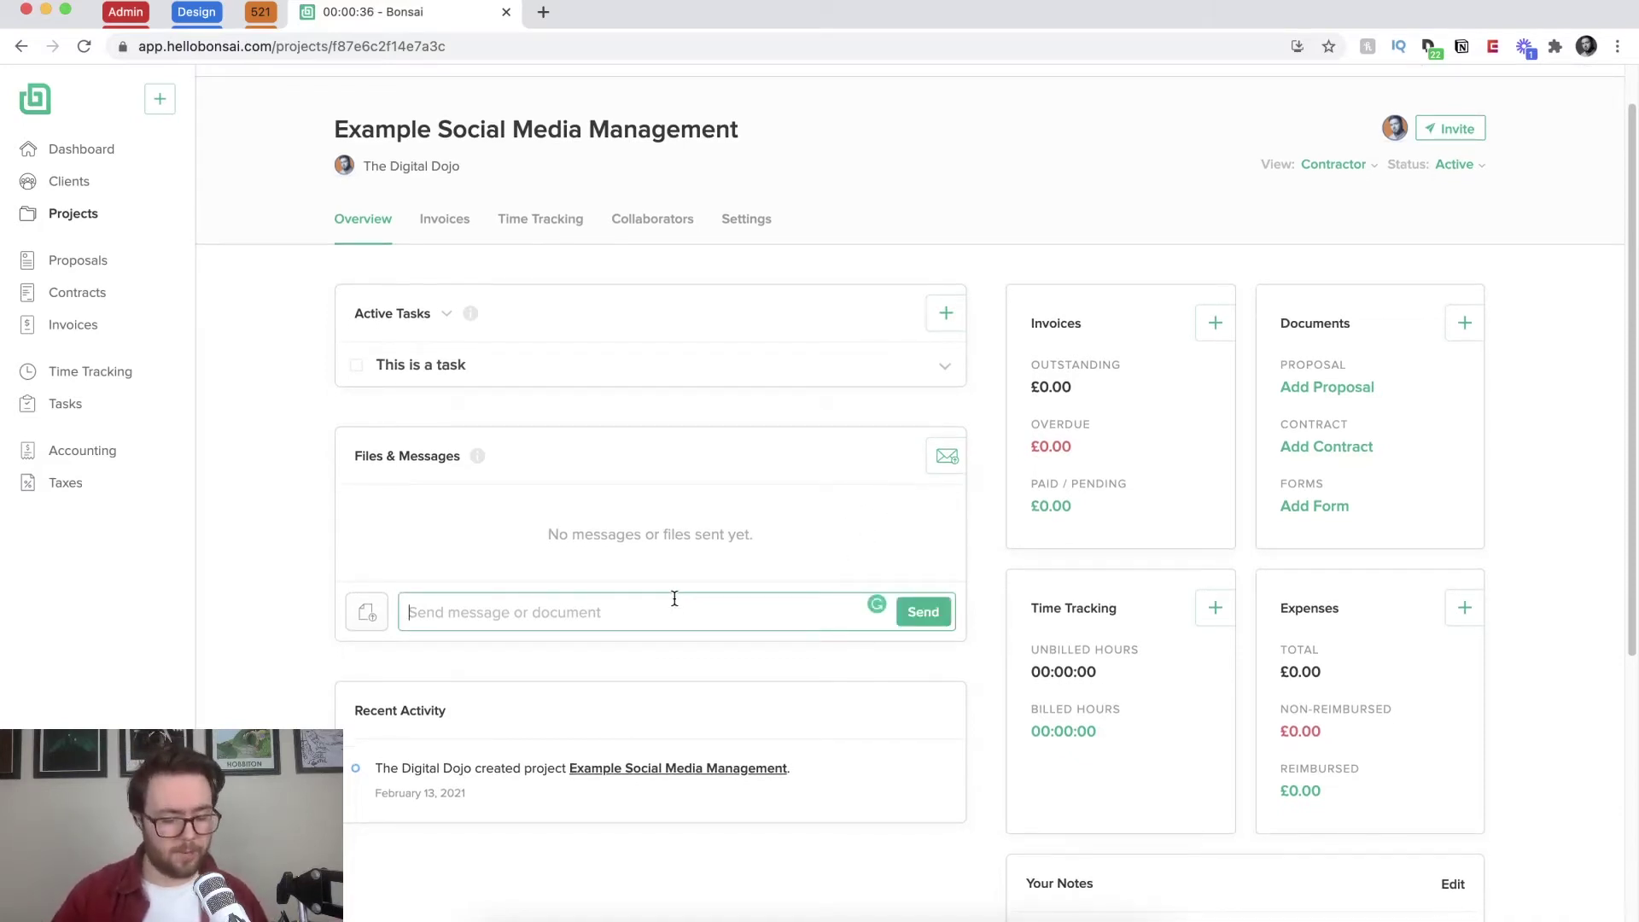
text(Cleint sa)
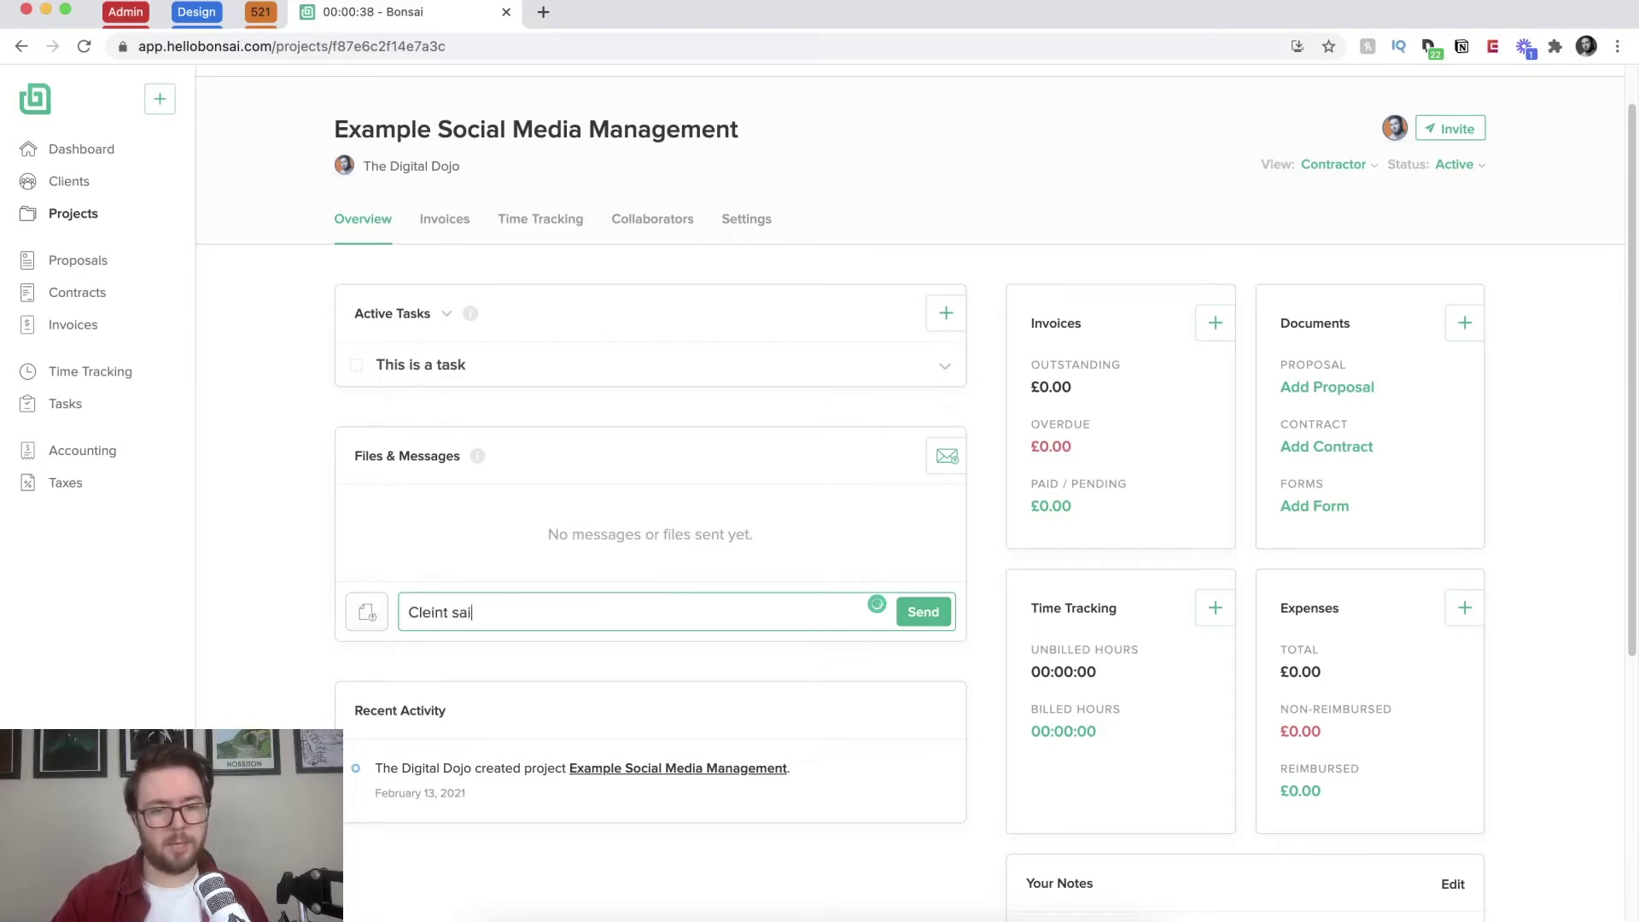
key(super+a)
text(Client aid)
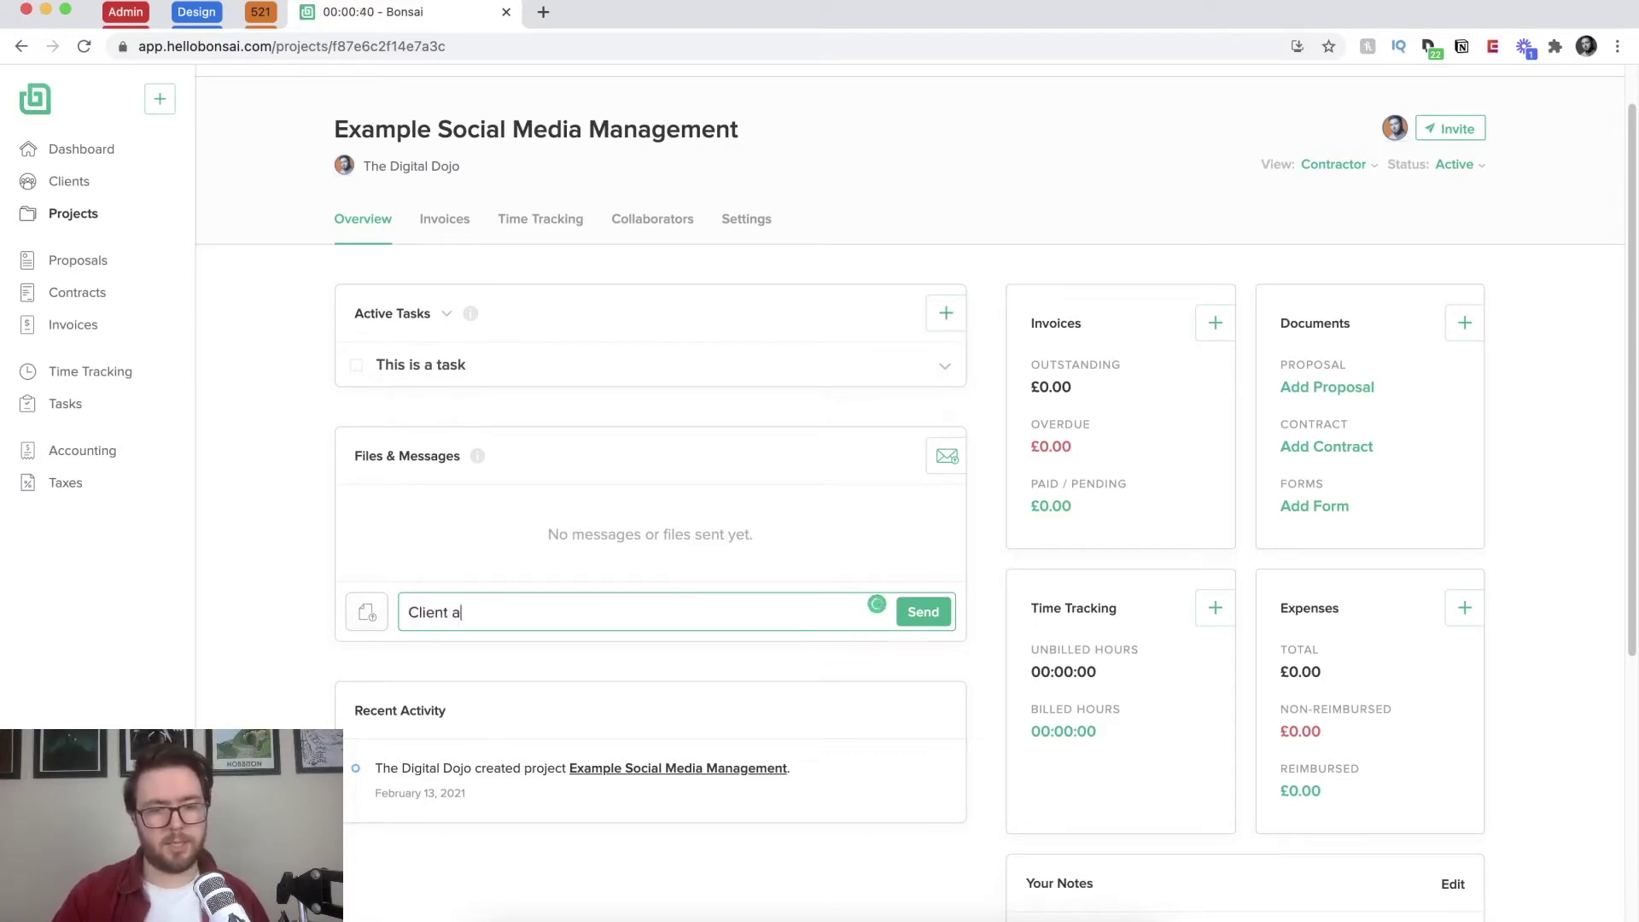
key(BackSpace)
key(BackSpace)
key(BackSpace)
key(BackSpace)
text(said )
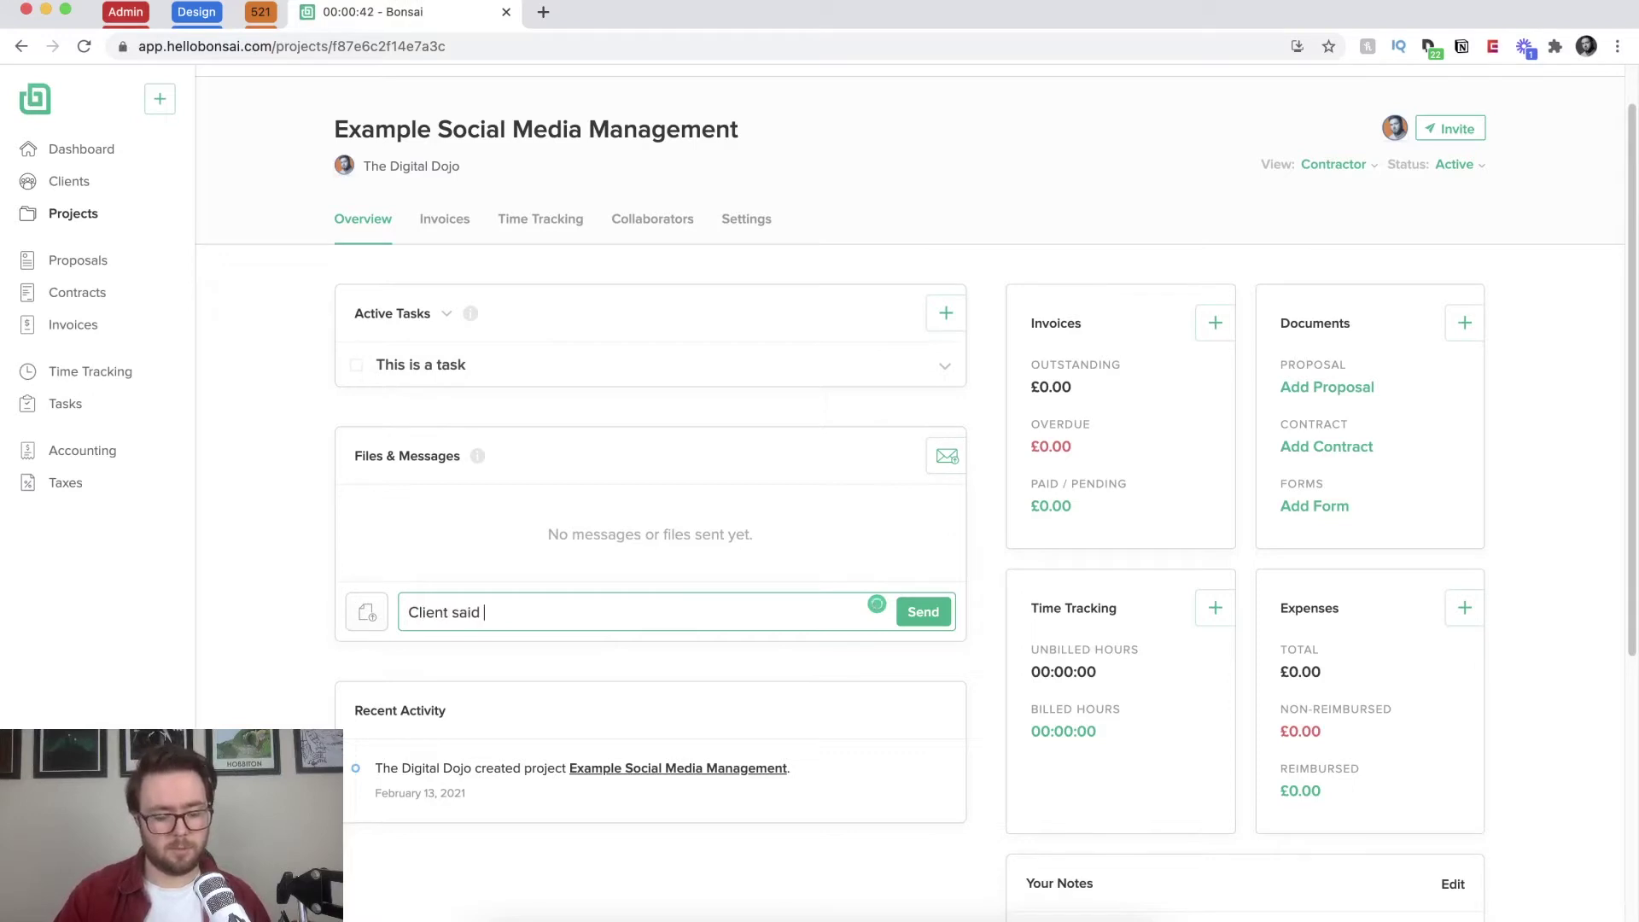
text((comment) abu)
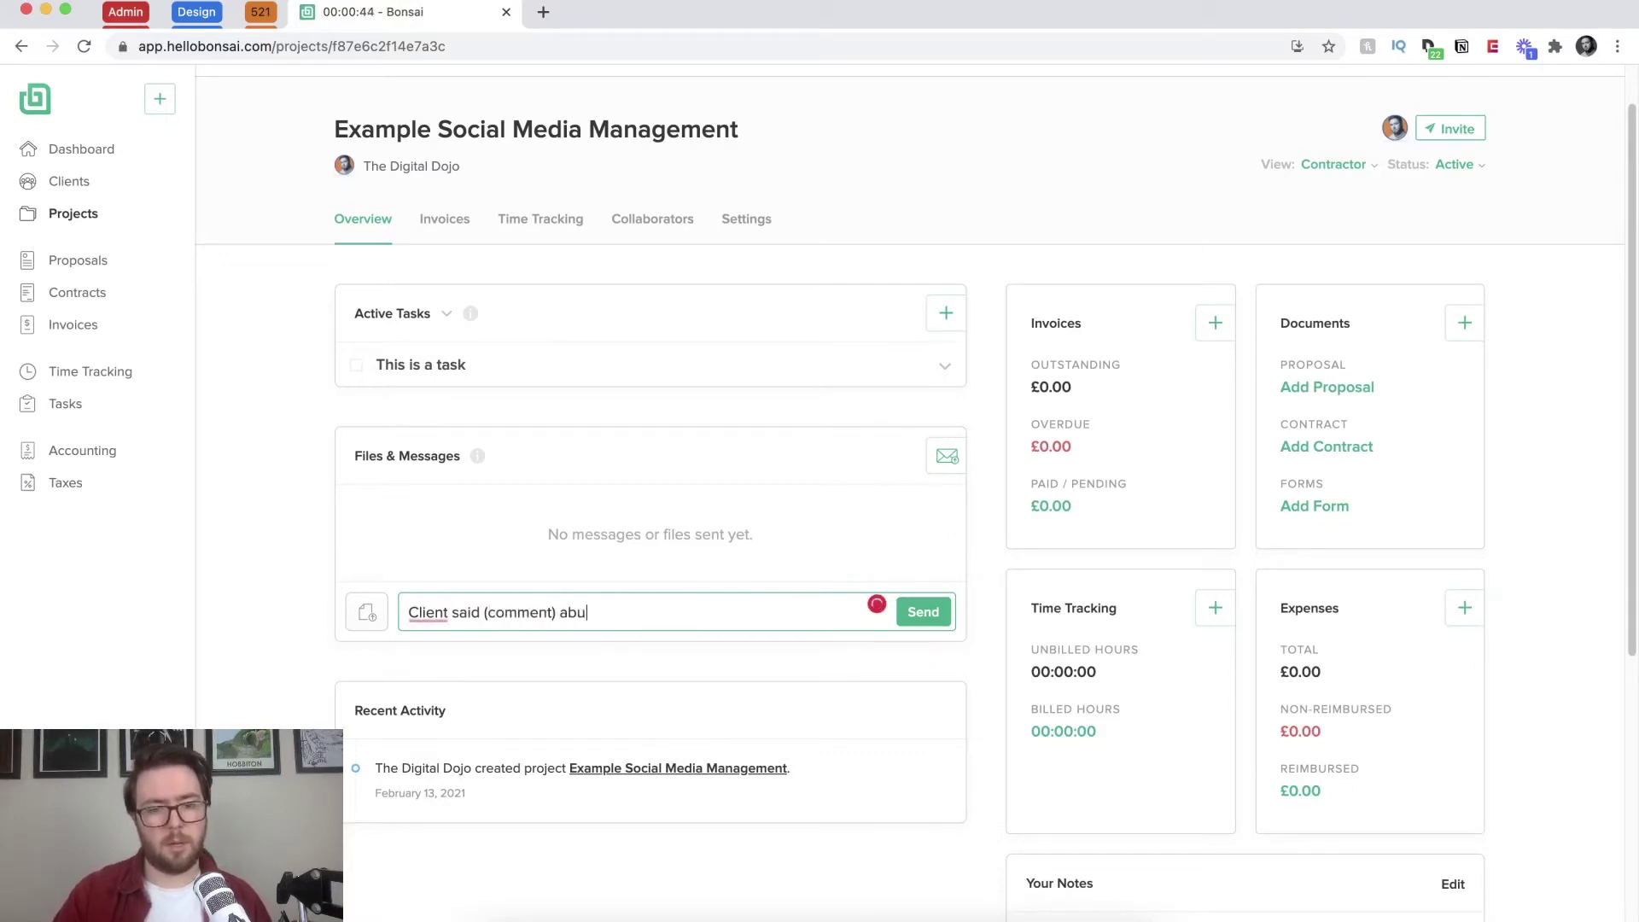
key(BackSpace)
text(out the late)
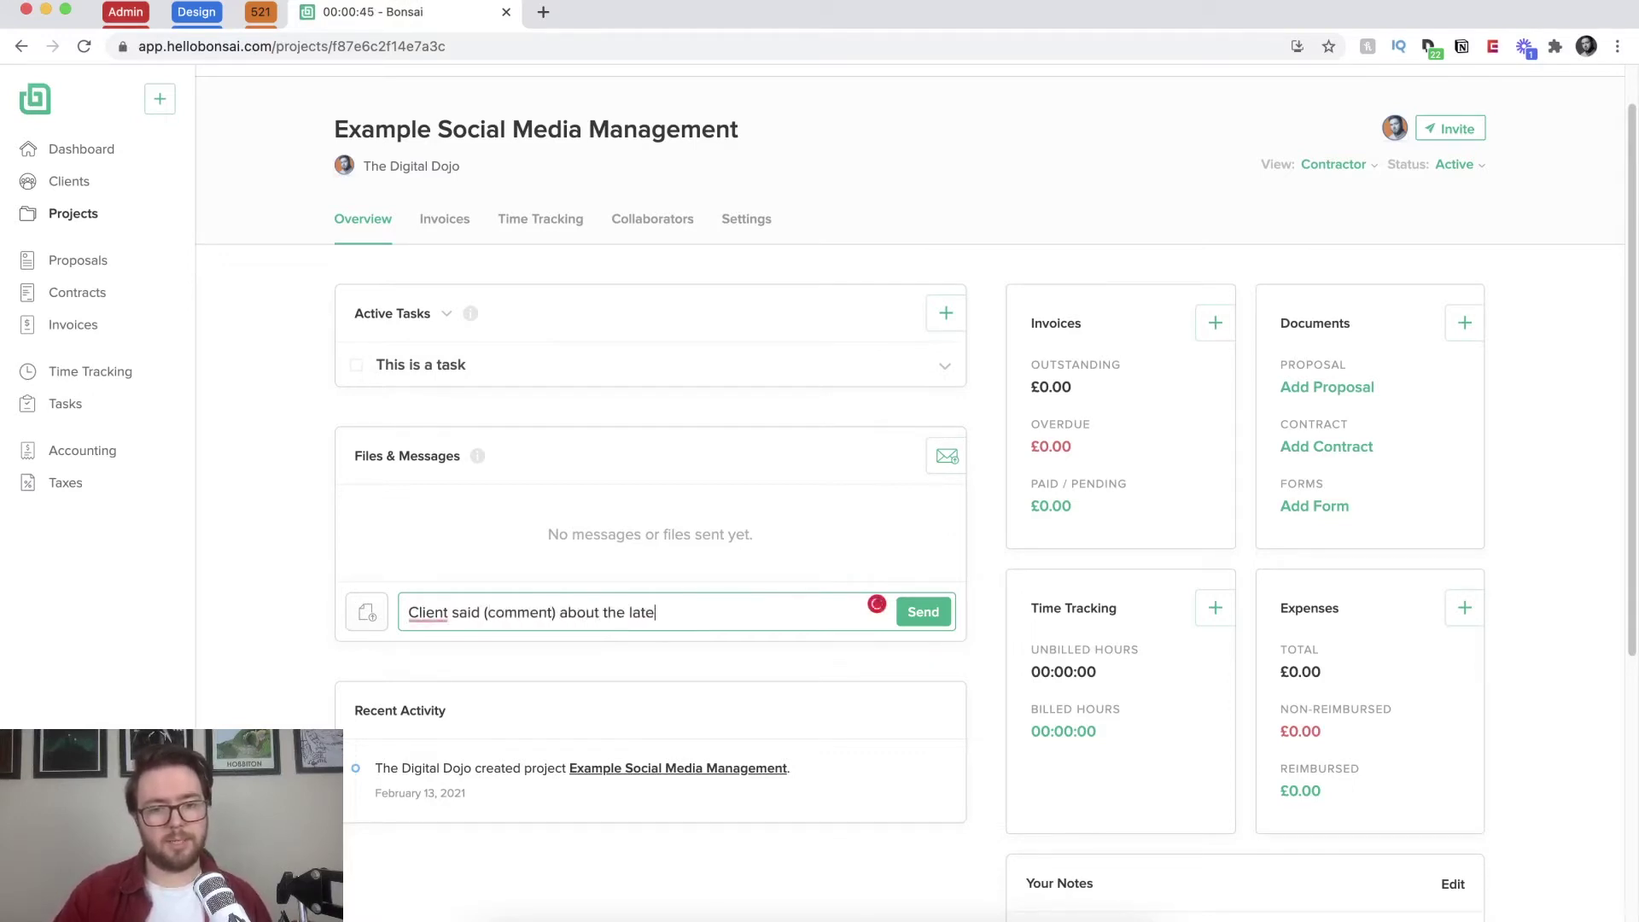
text(st social media post)
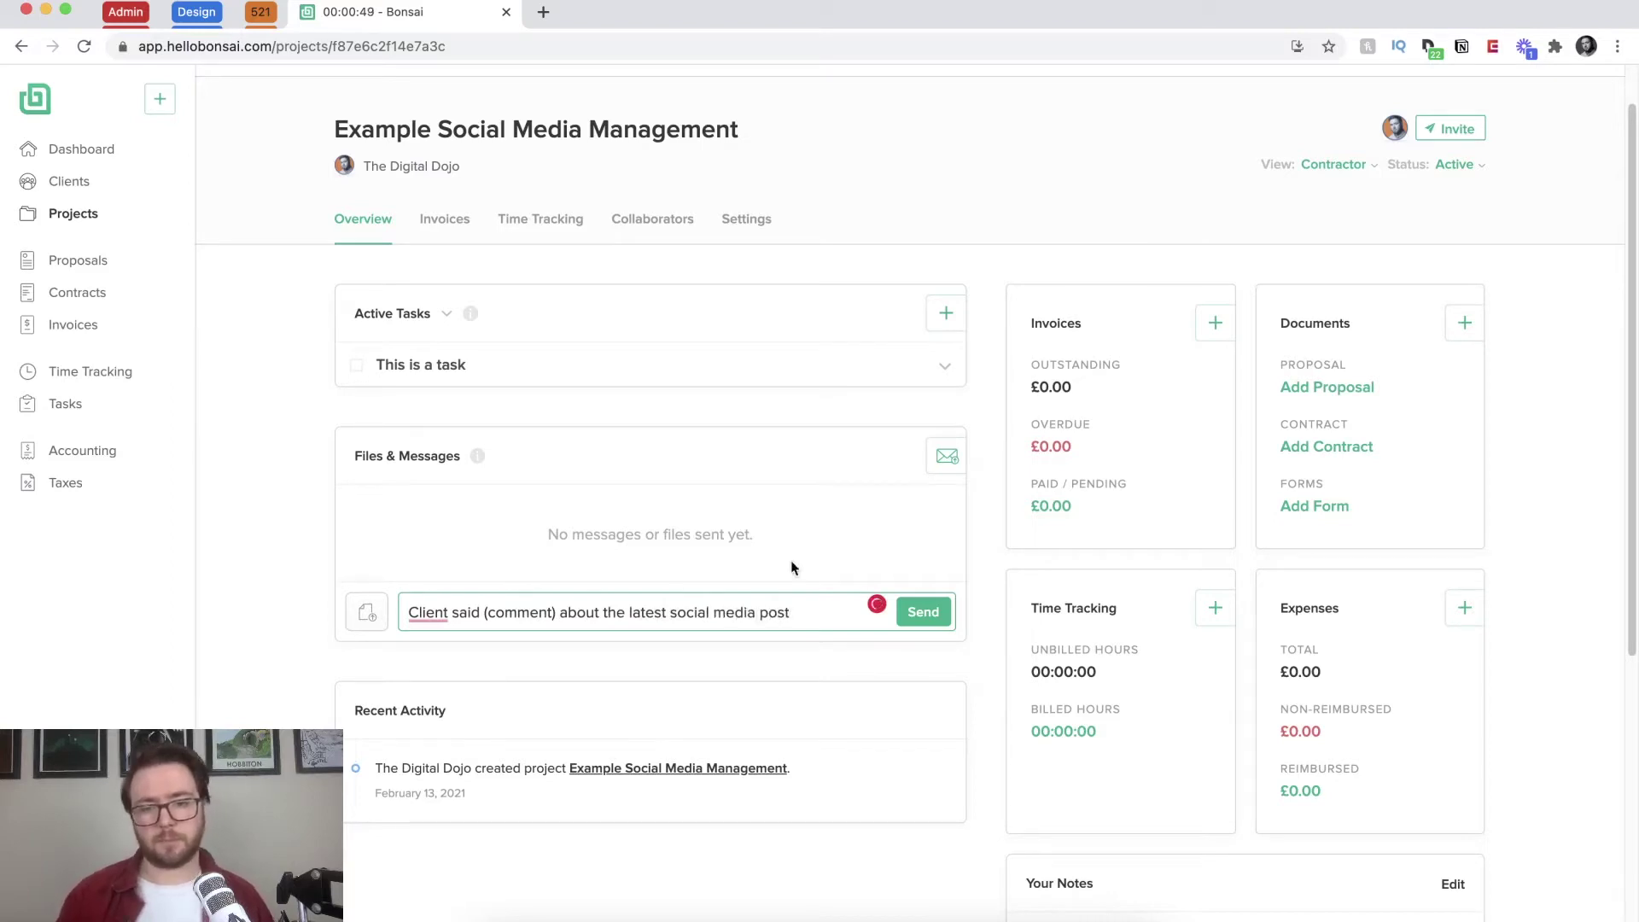
key(Return)
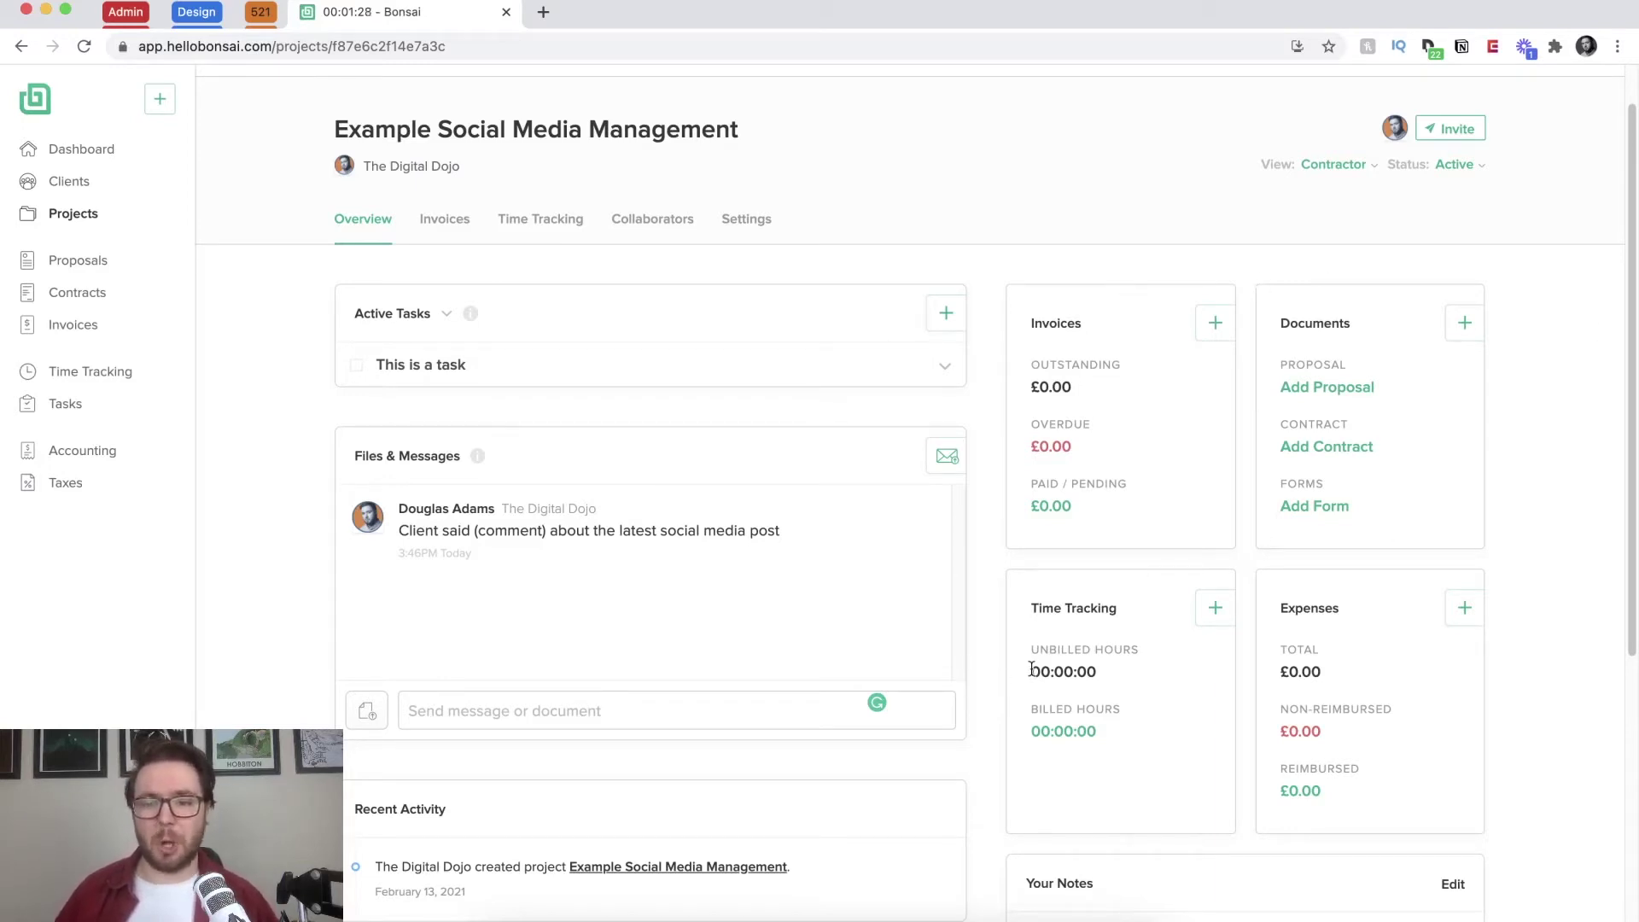
Step: Start a new project time entry for the task "This is a task" with an hourly rate of 50
scroll(1490, 669, down, 2)
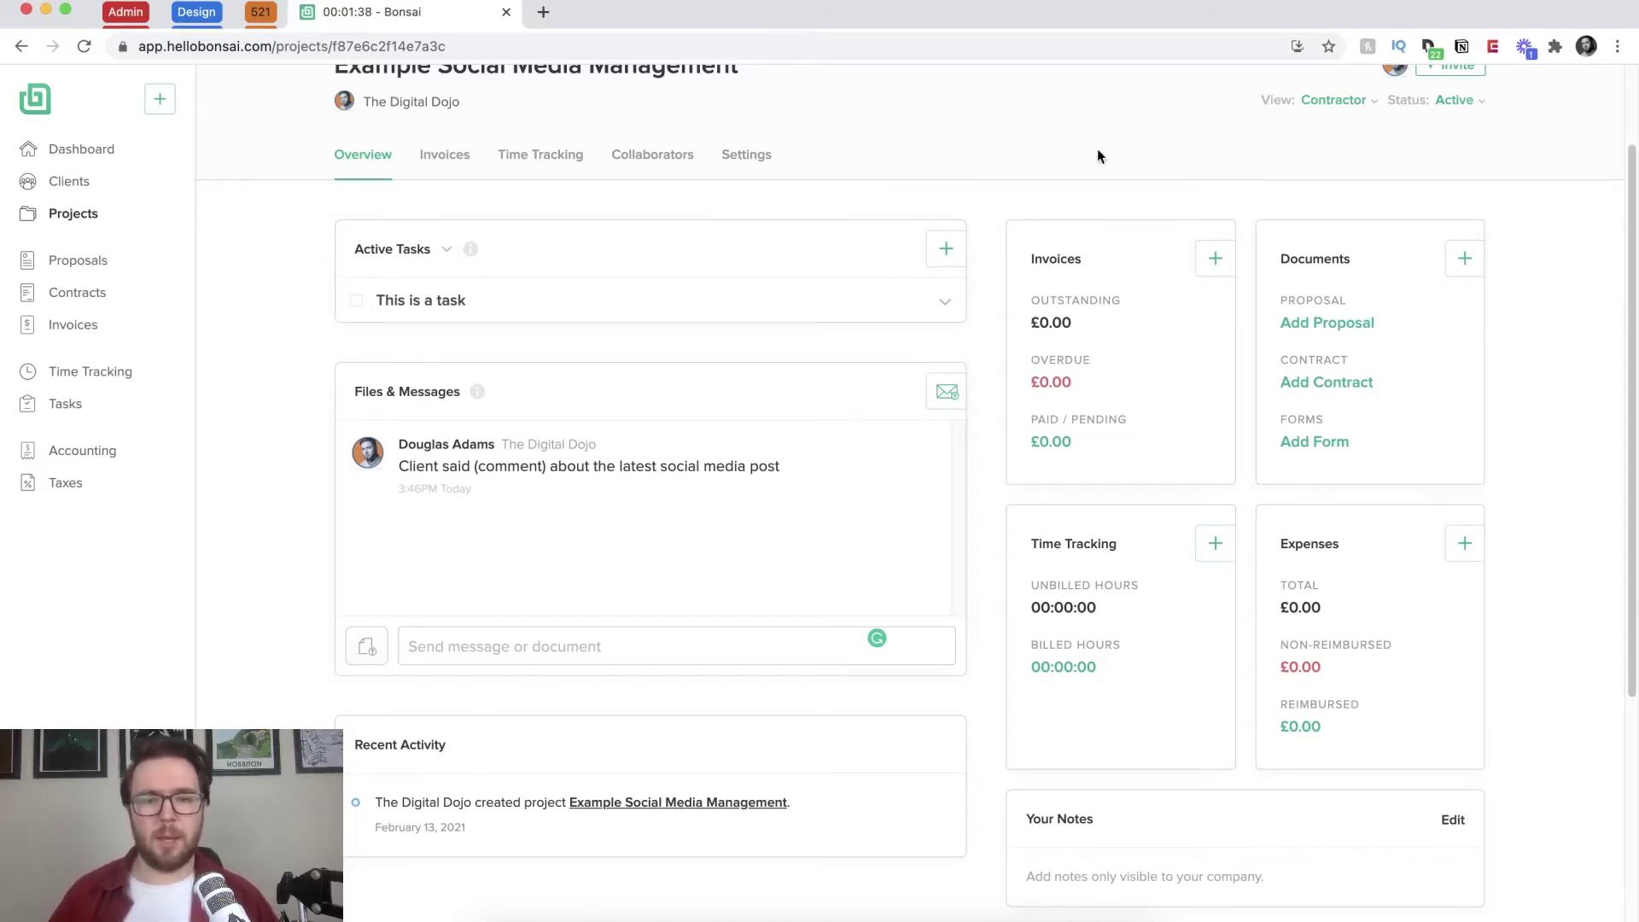
scroll(1075, 162, up, 1)
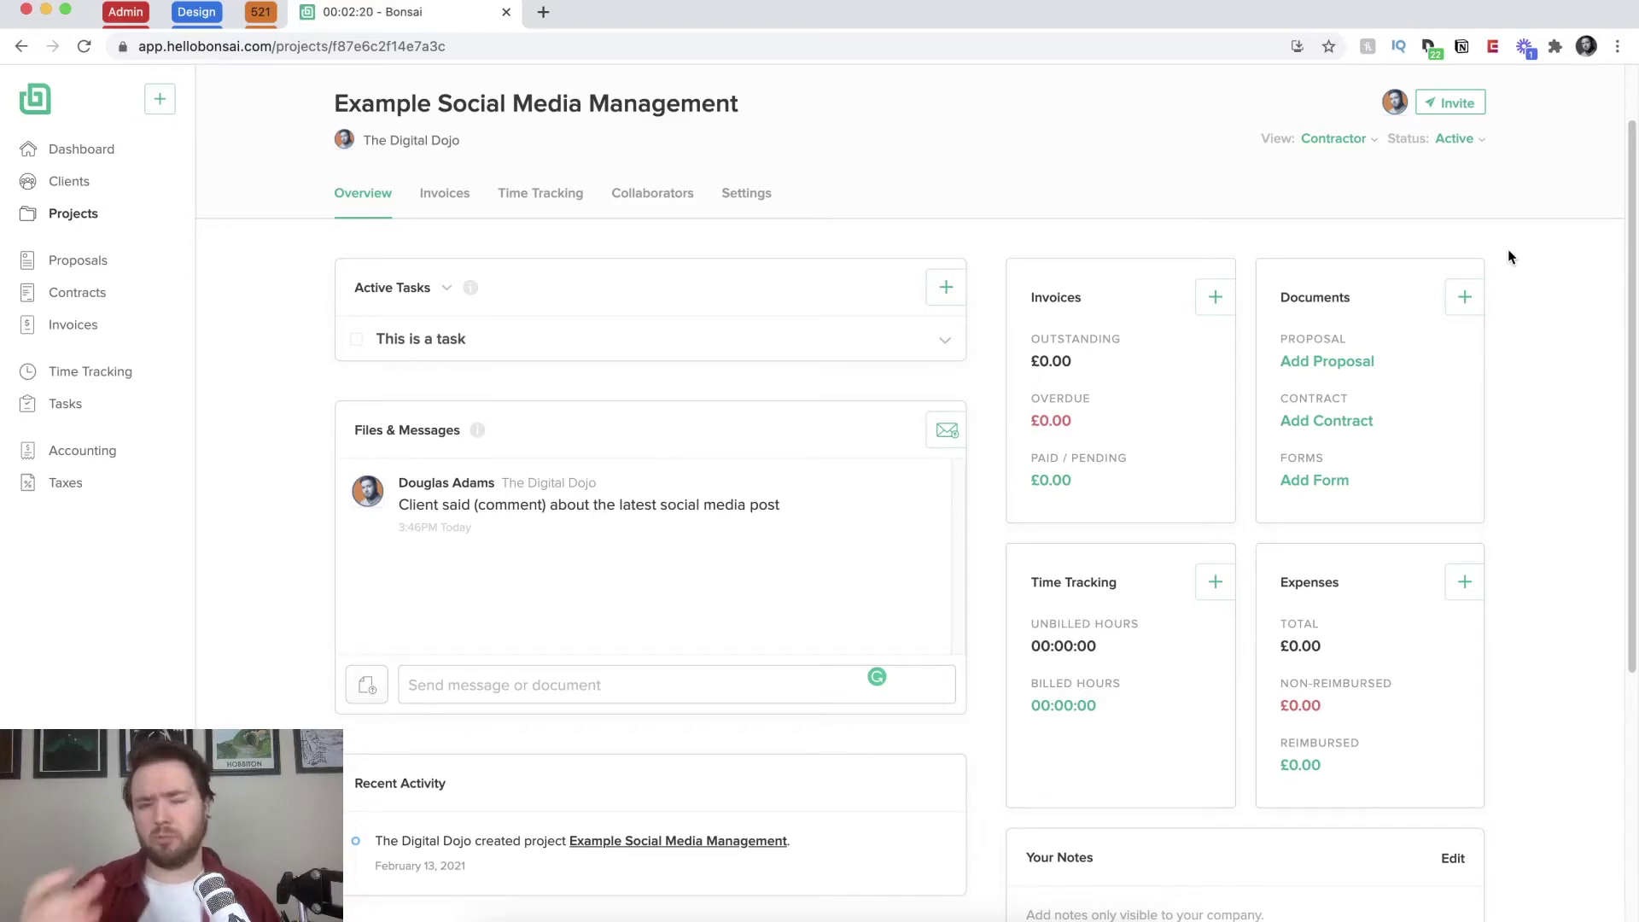
scroll(1516, 382, down, 1)
scroll(1516, 382, down, 2)
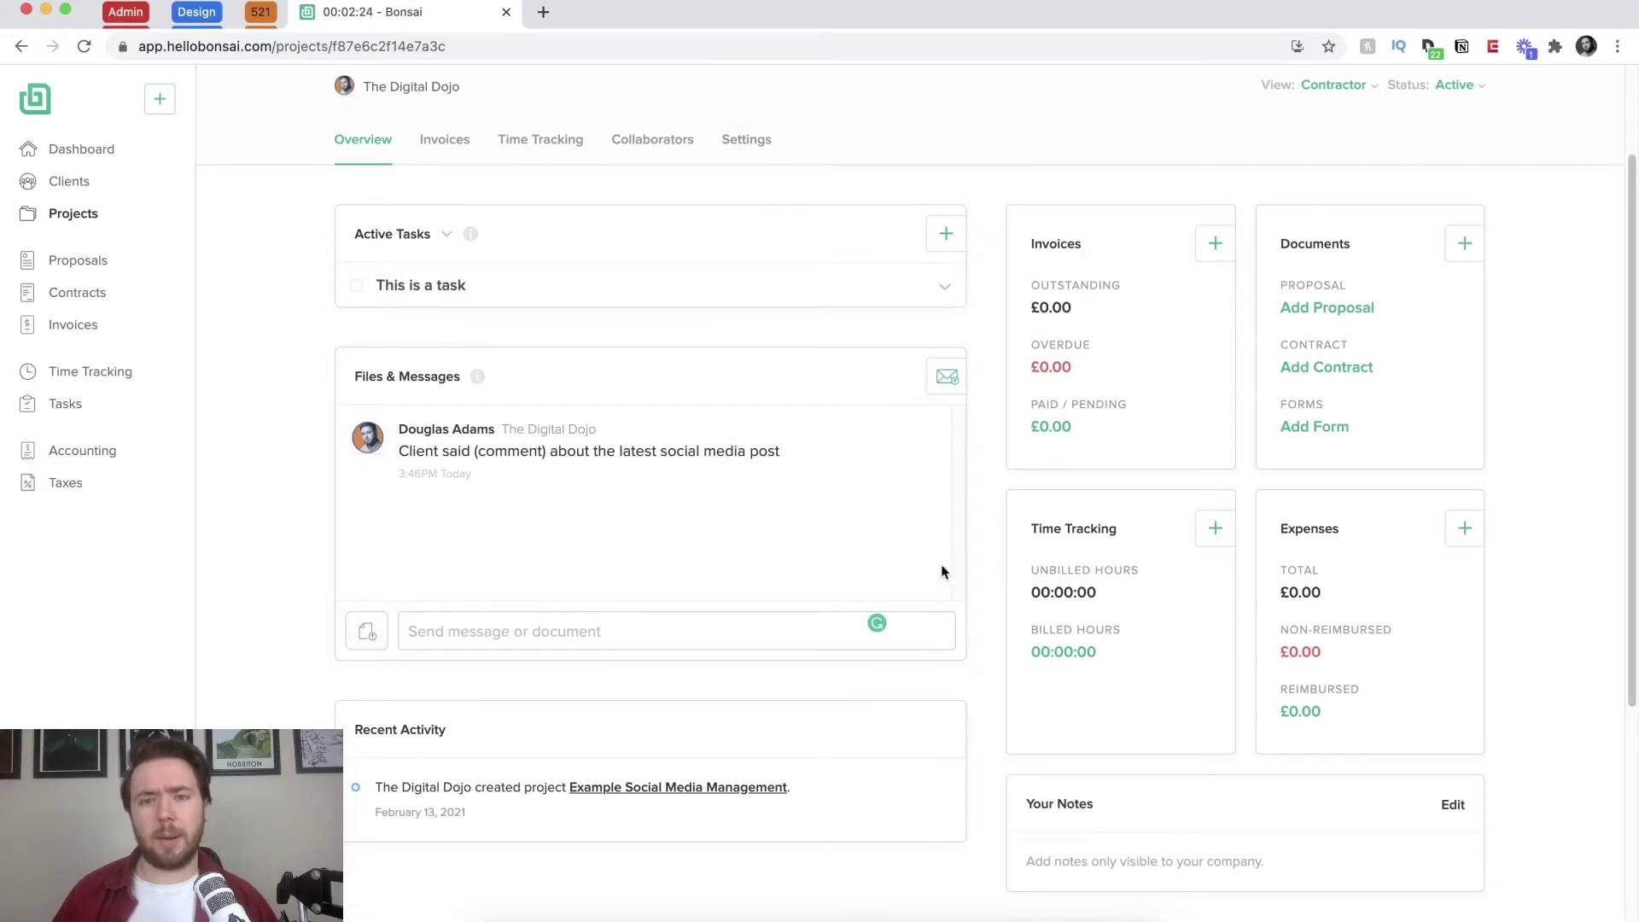
click(1216, 529)
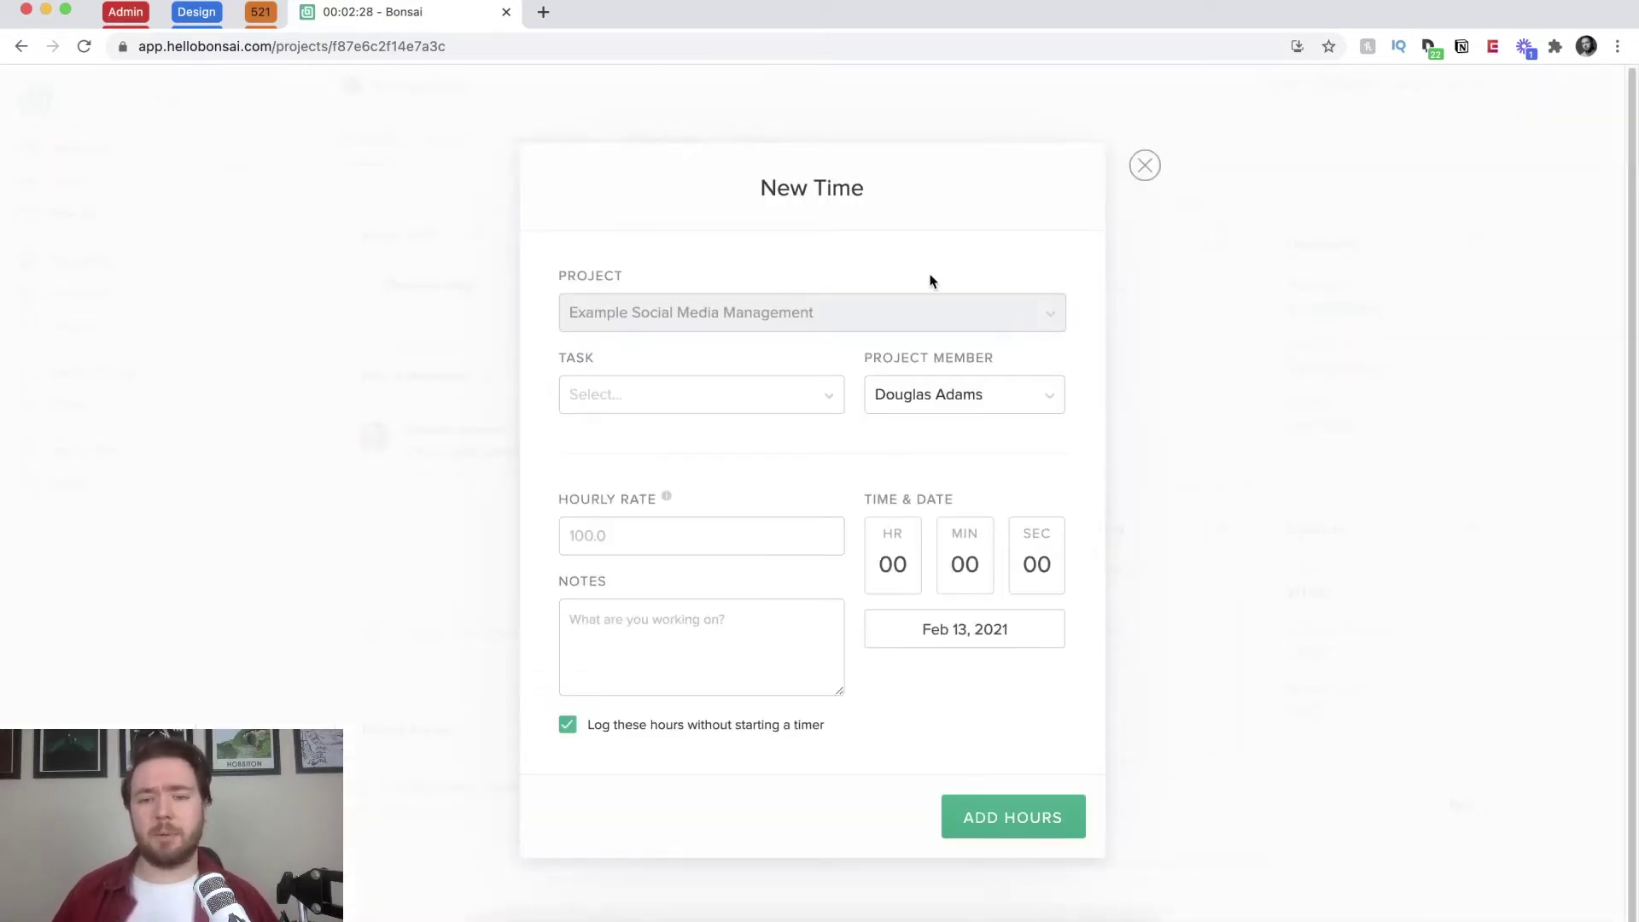
click(718, 416)
click(703, 433)
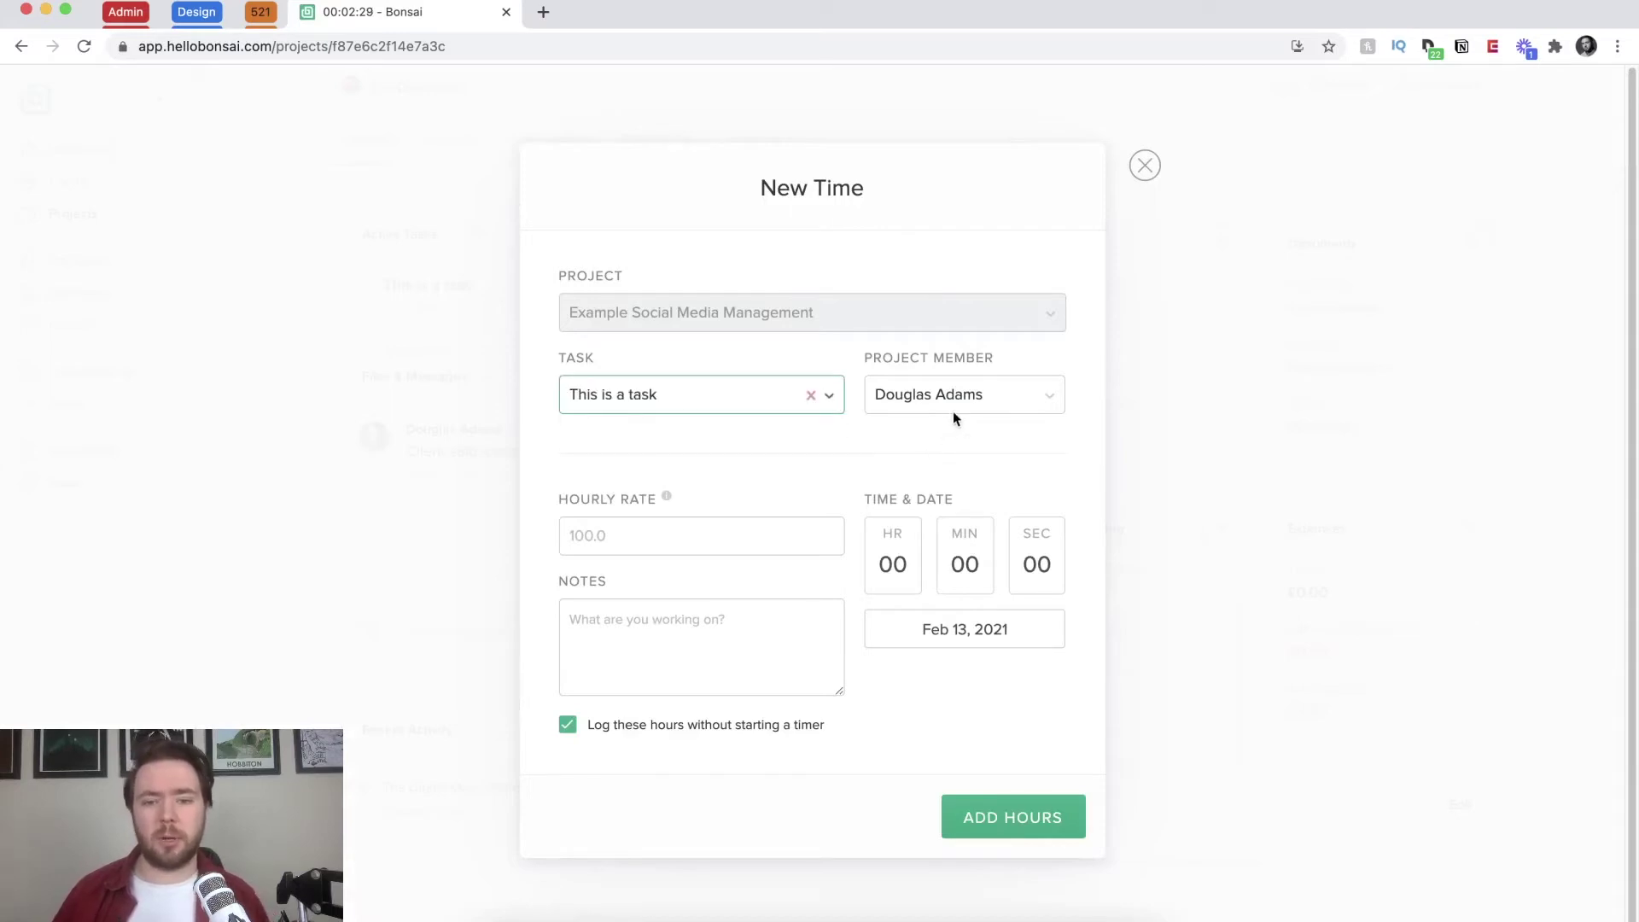
click(681, 535)
text(50)
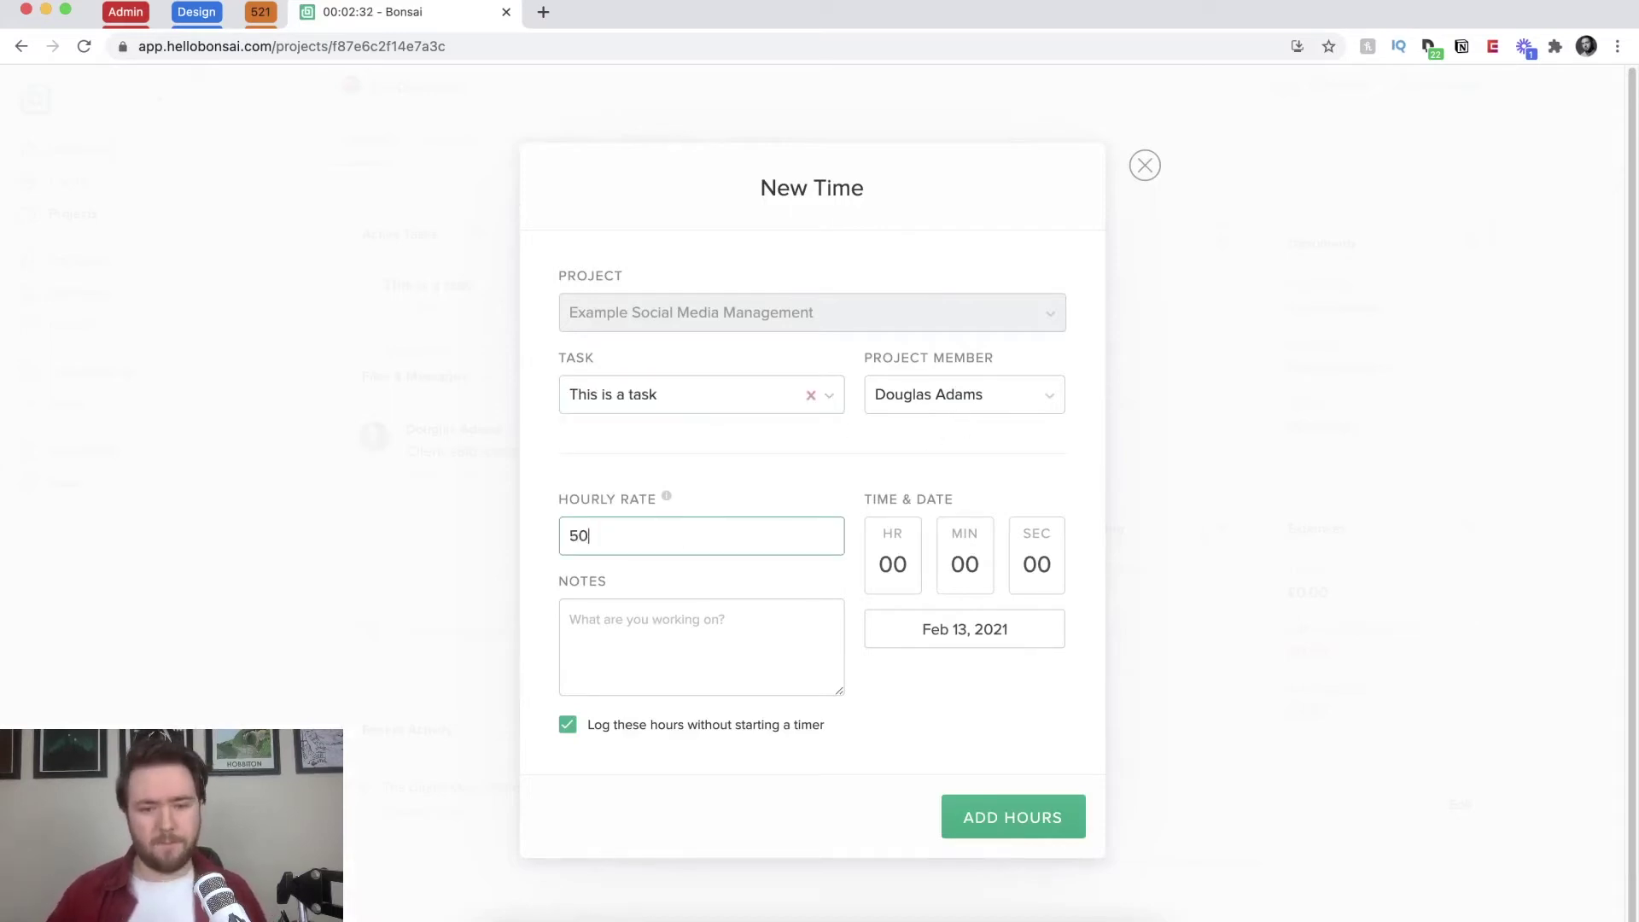
Step: Set the time entry to 4 hours on Feb 12, 2021 with the note "TEST", and add the hours
click(906, 555)
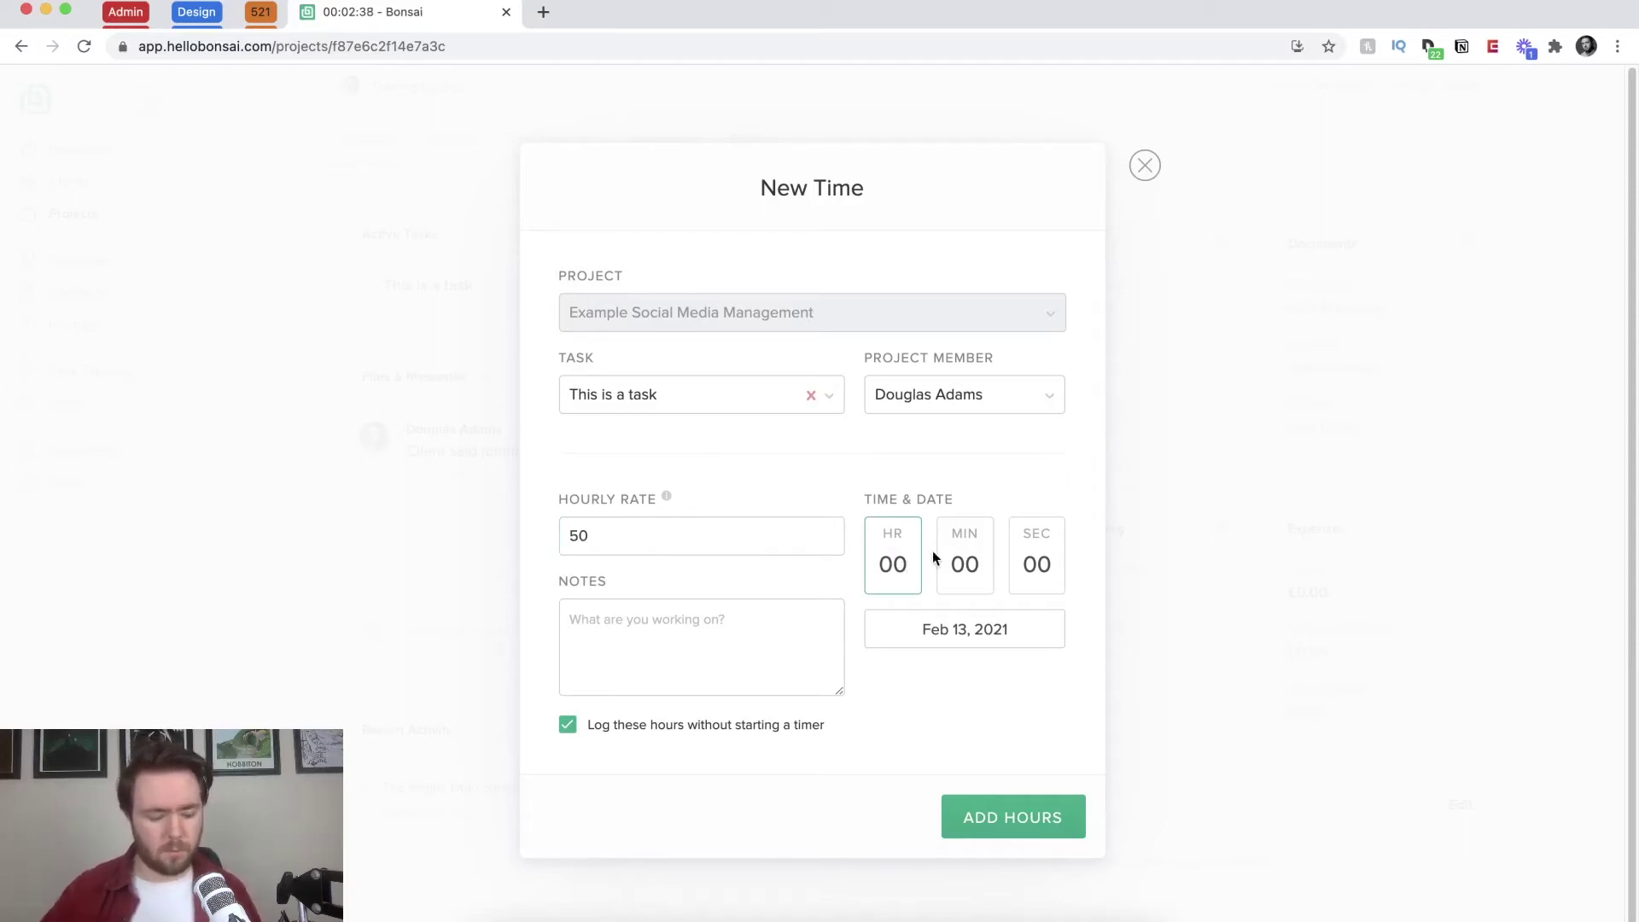
text(4)
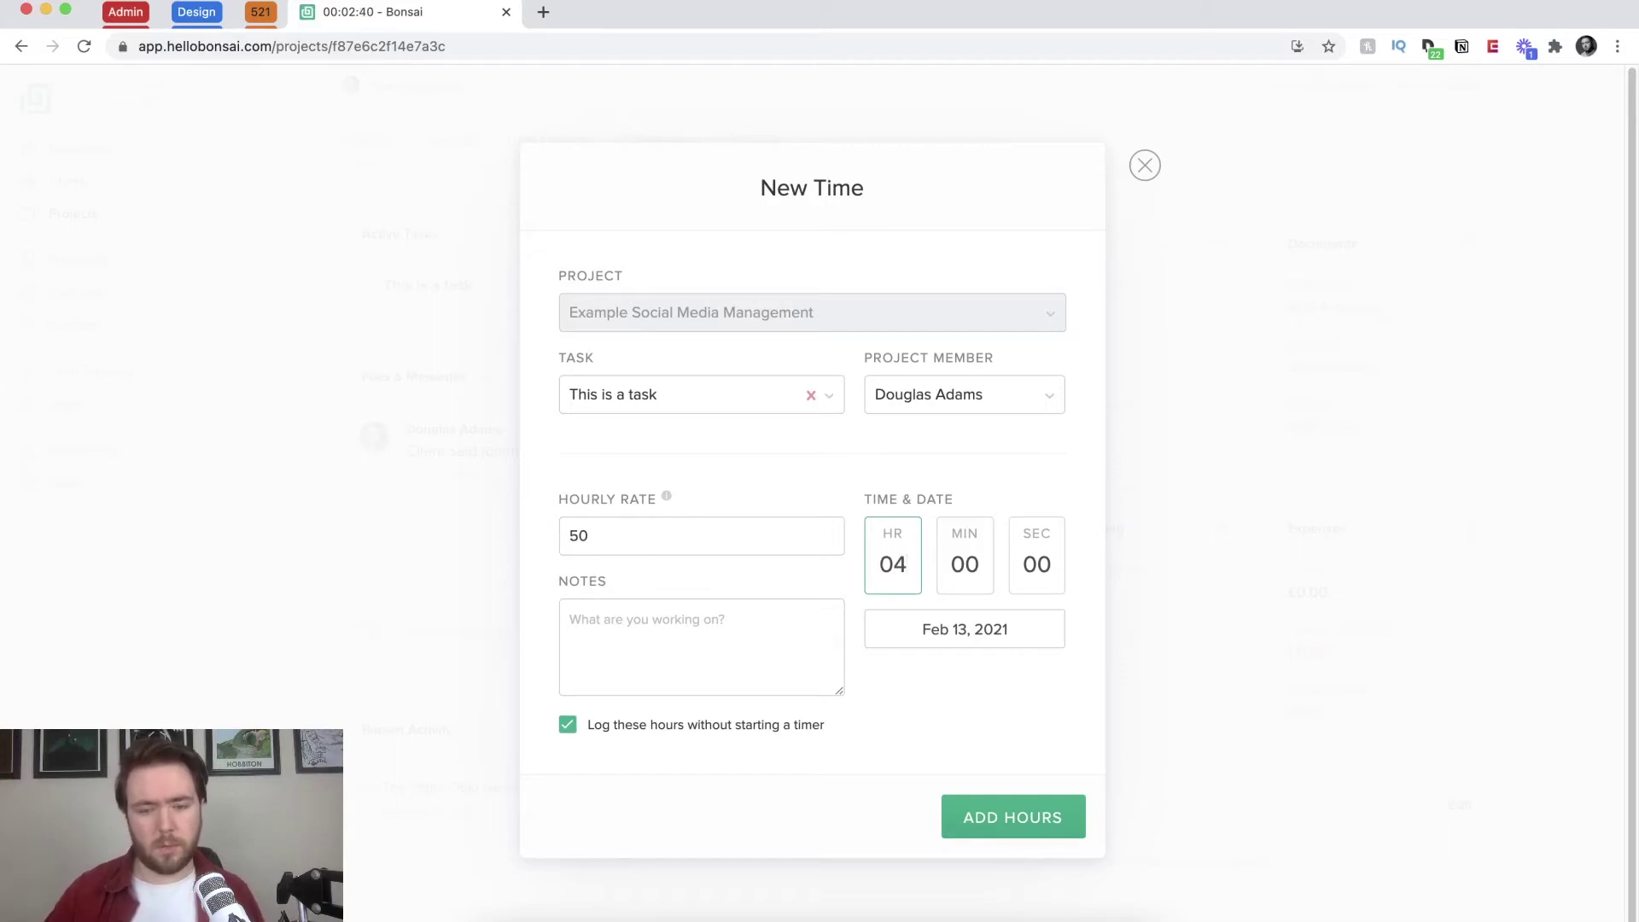
click(786, 612)
text(TEST)
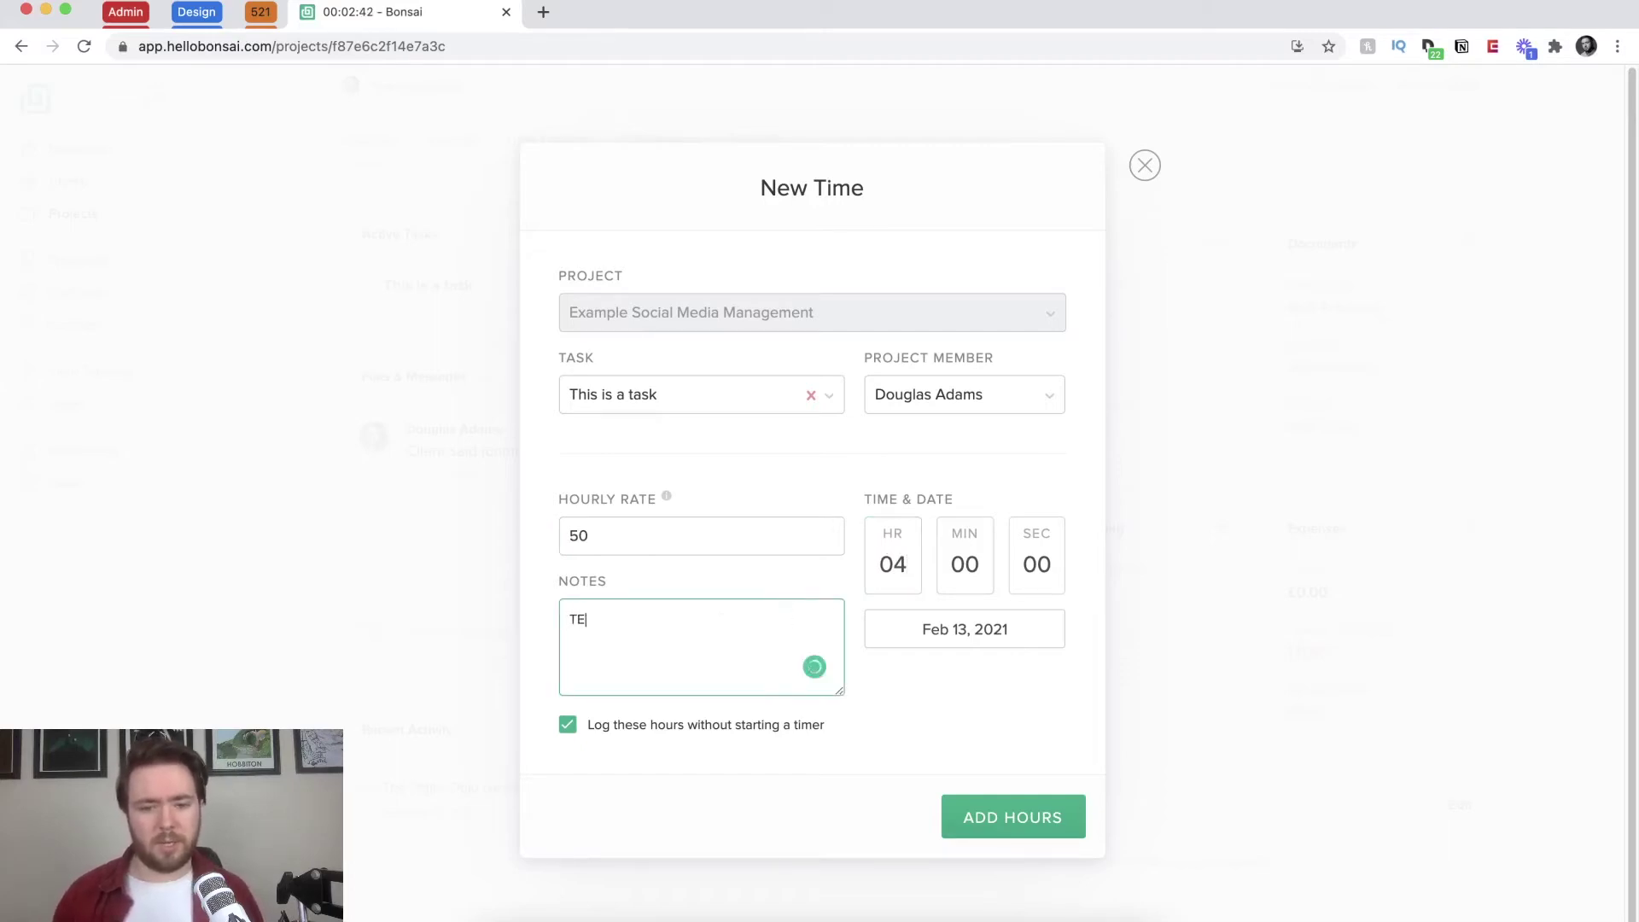
click(978, 649)
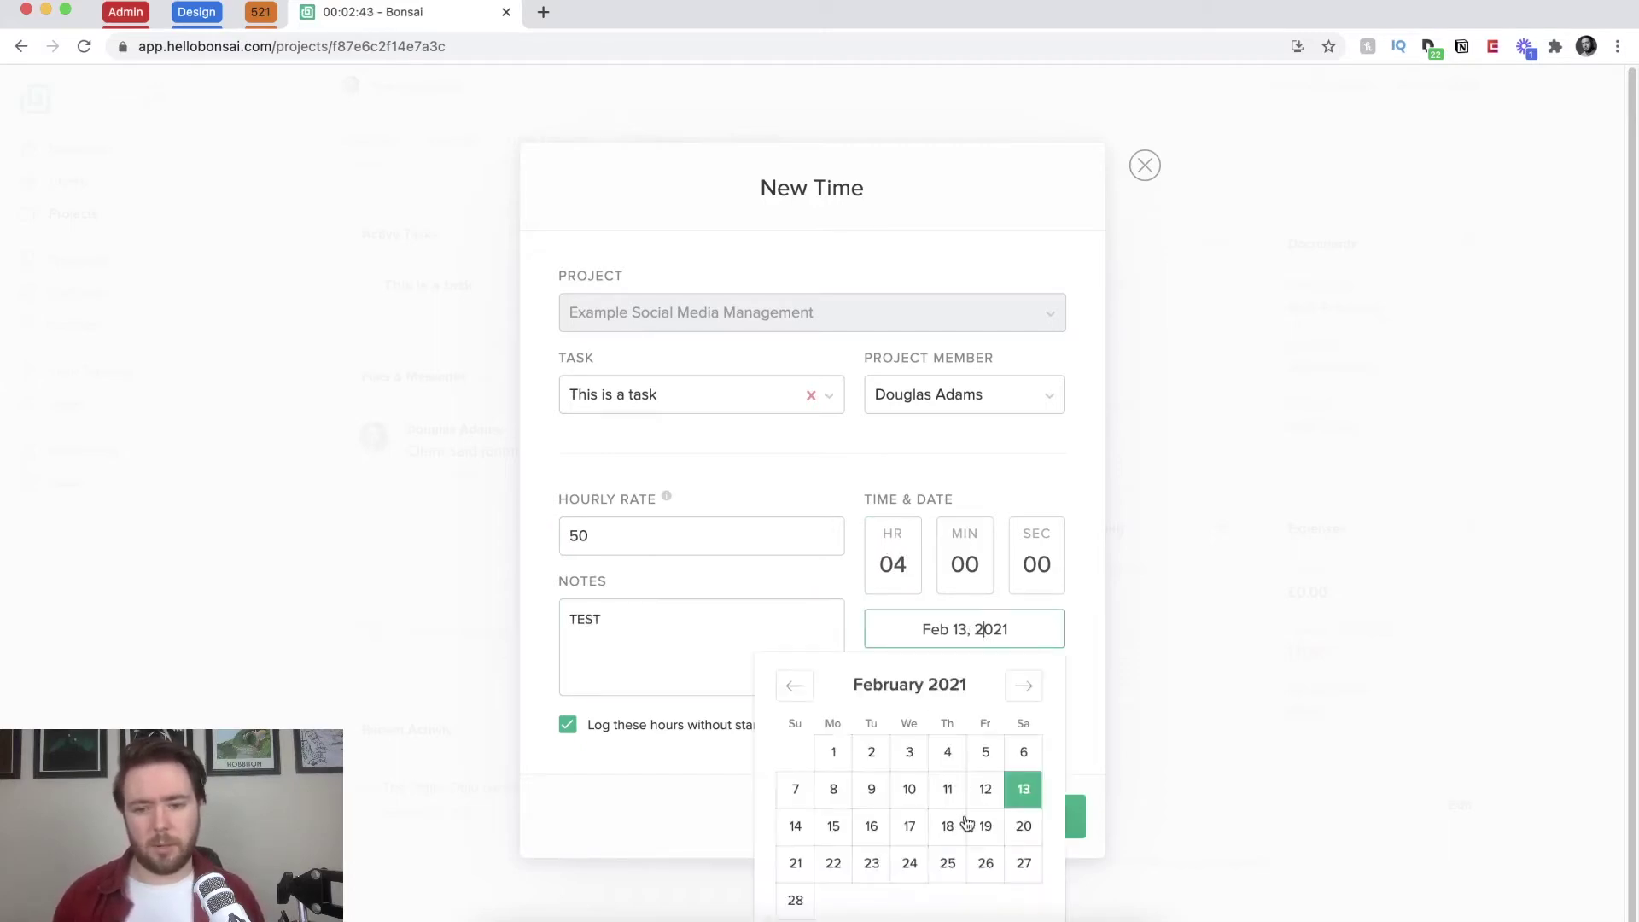
click(982, 793)
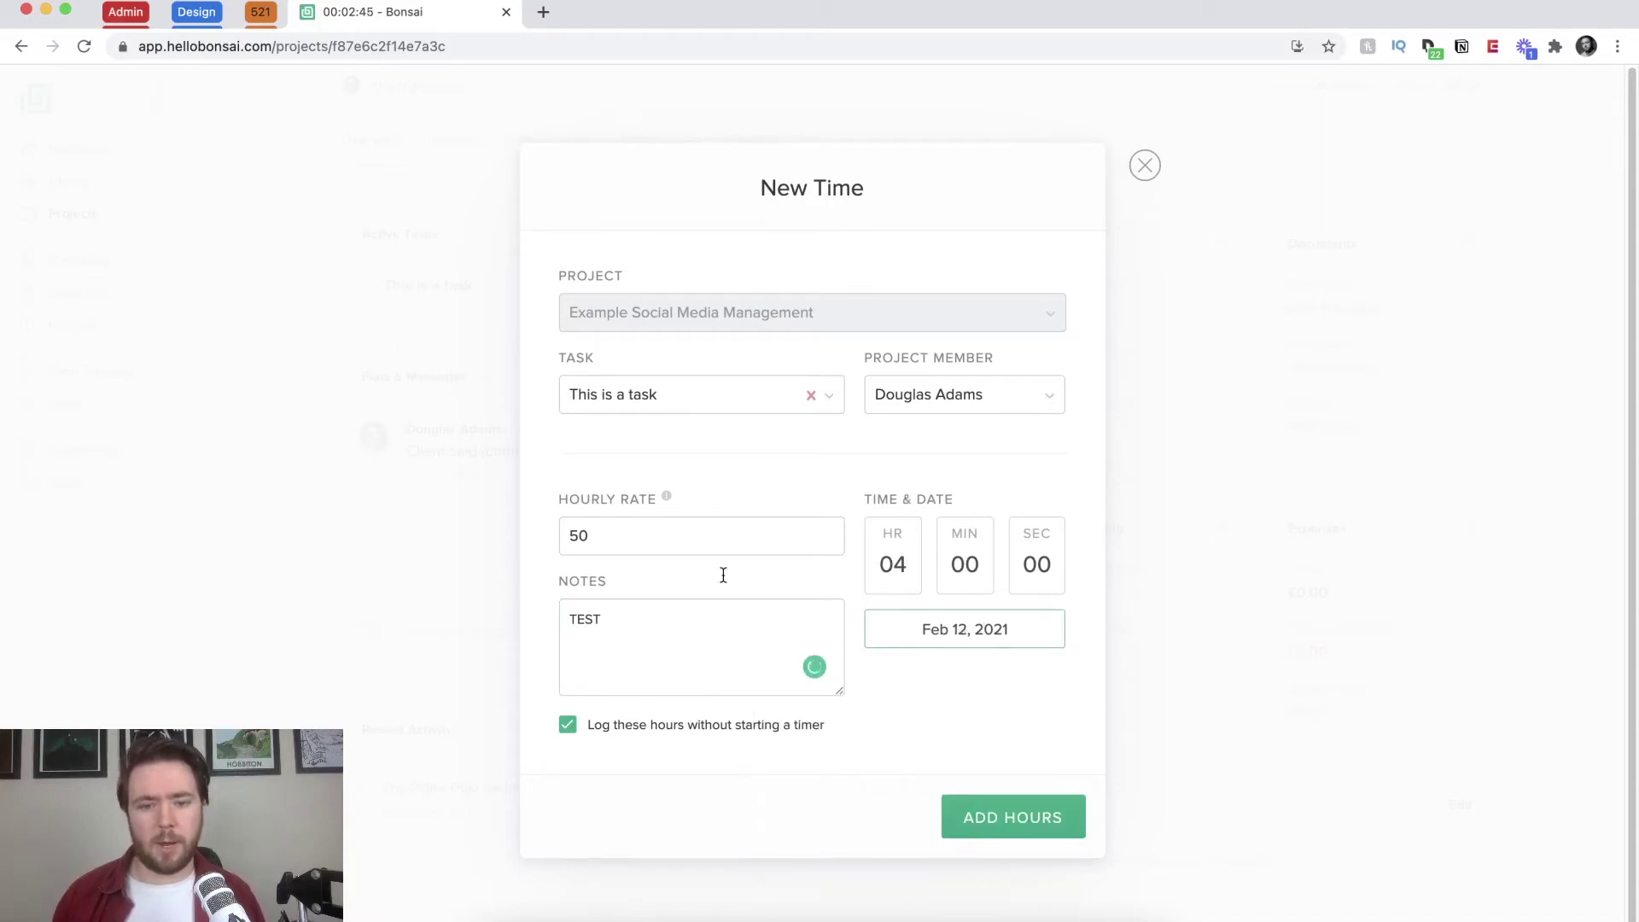
click(727, 534)
click(1015, 818)
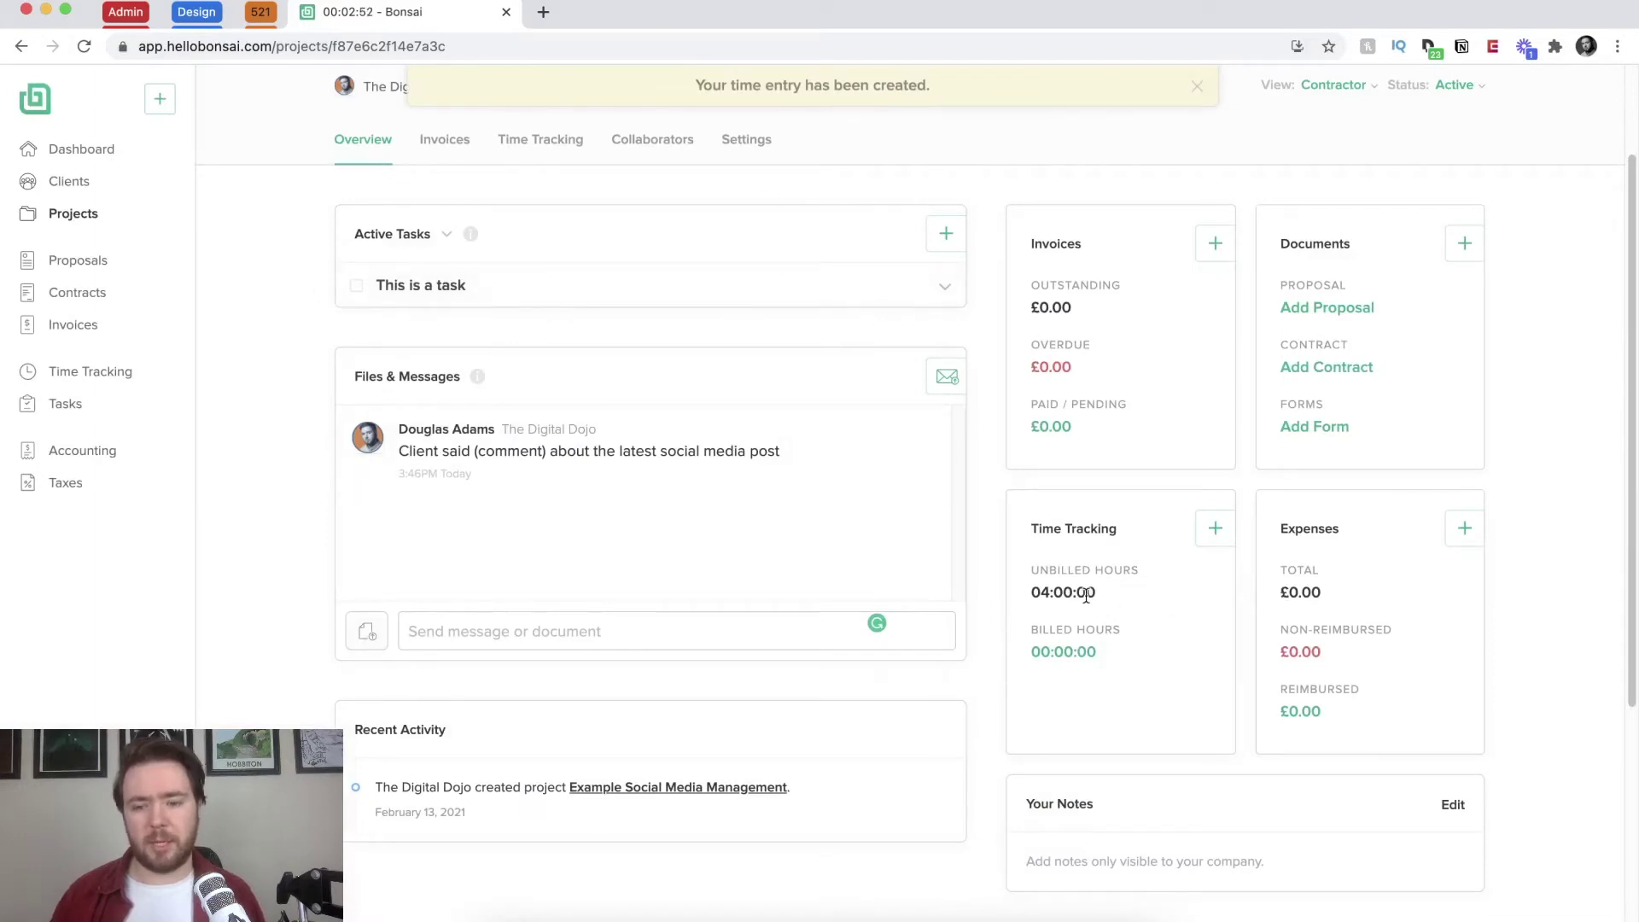
Step: Check the unbilled hours in the project's time tracking summary
drag(1109, 595, 1027, 593)
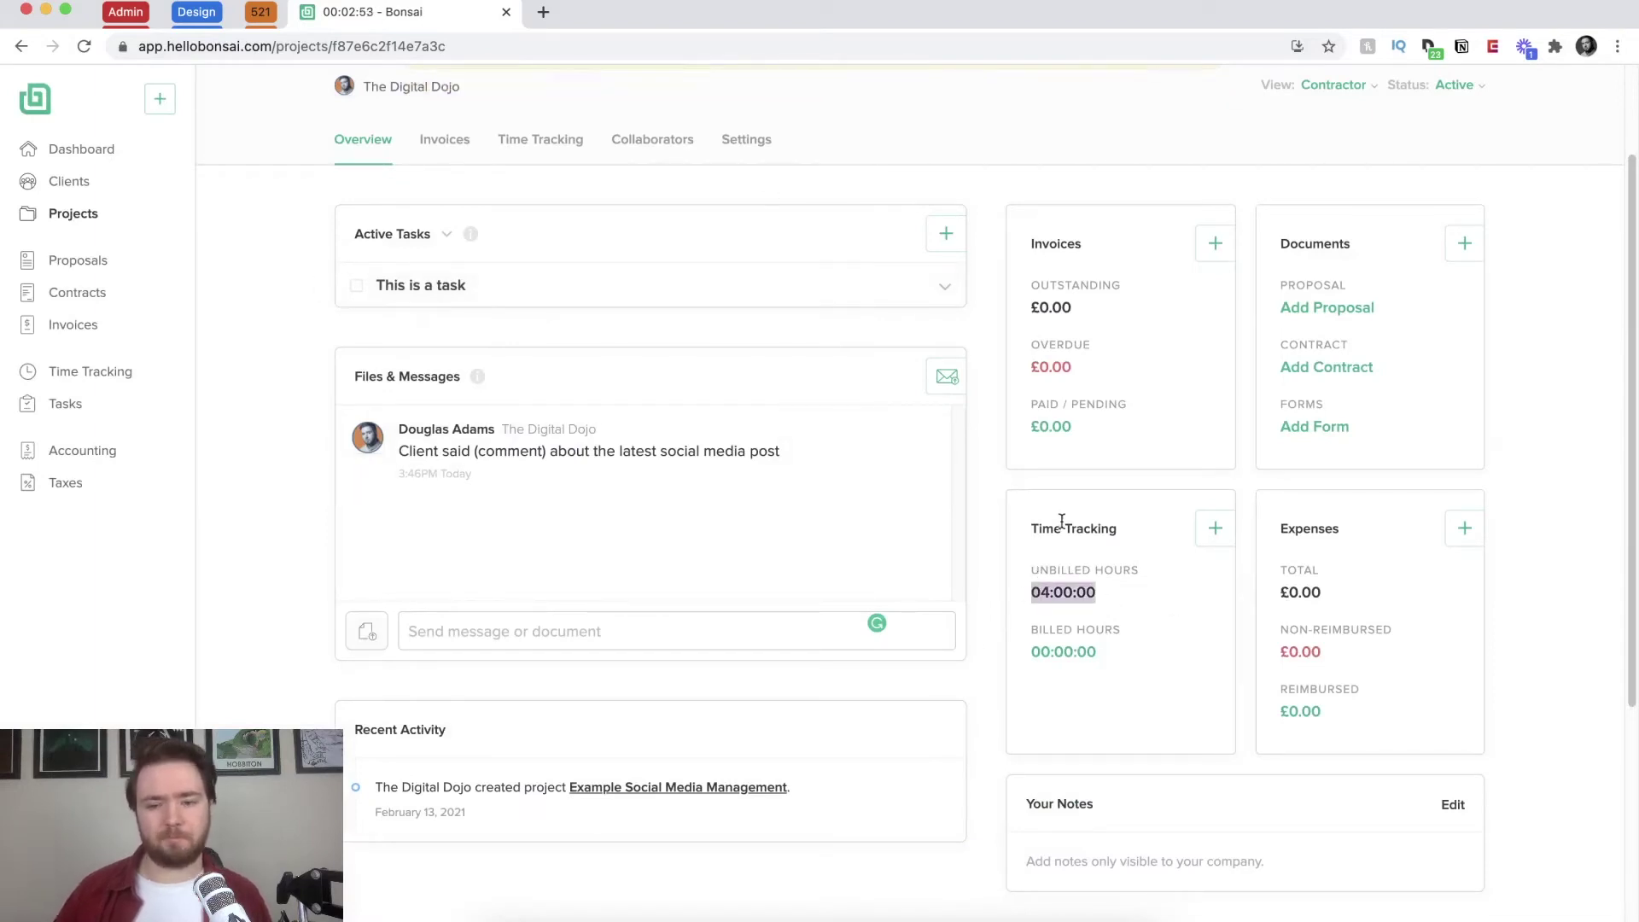
click(995, 467)
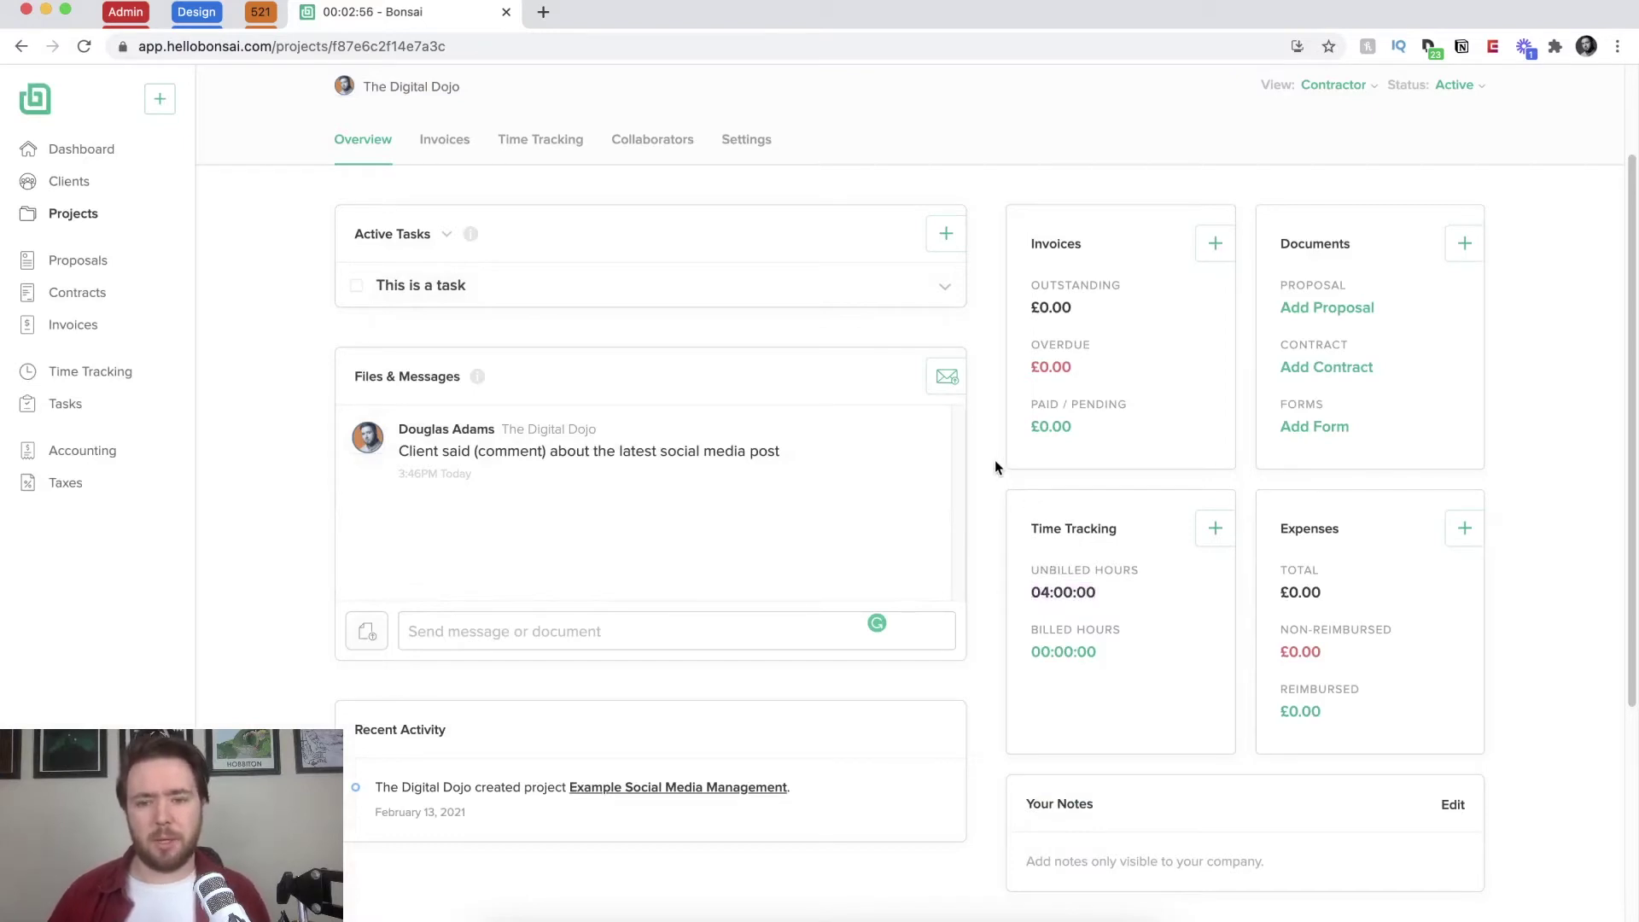
scroll(995, 467, down, 1)
scroll(995, 467, up, 3)
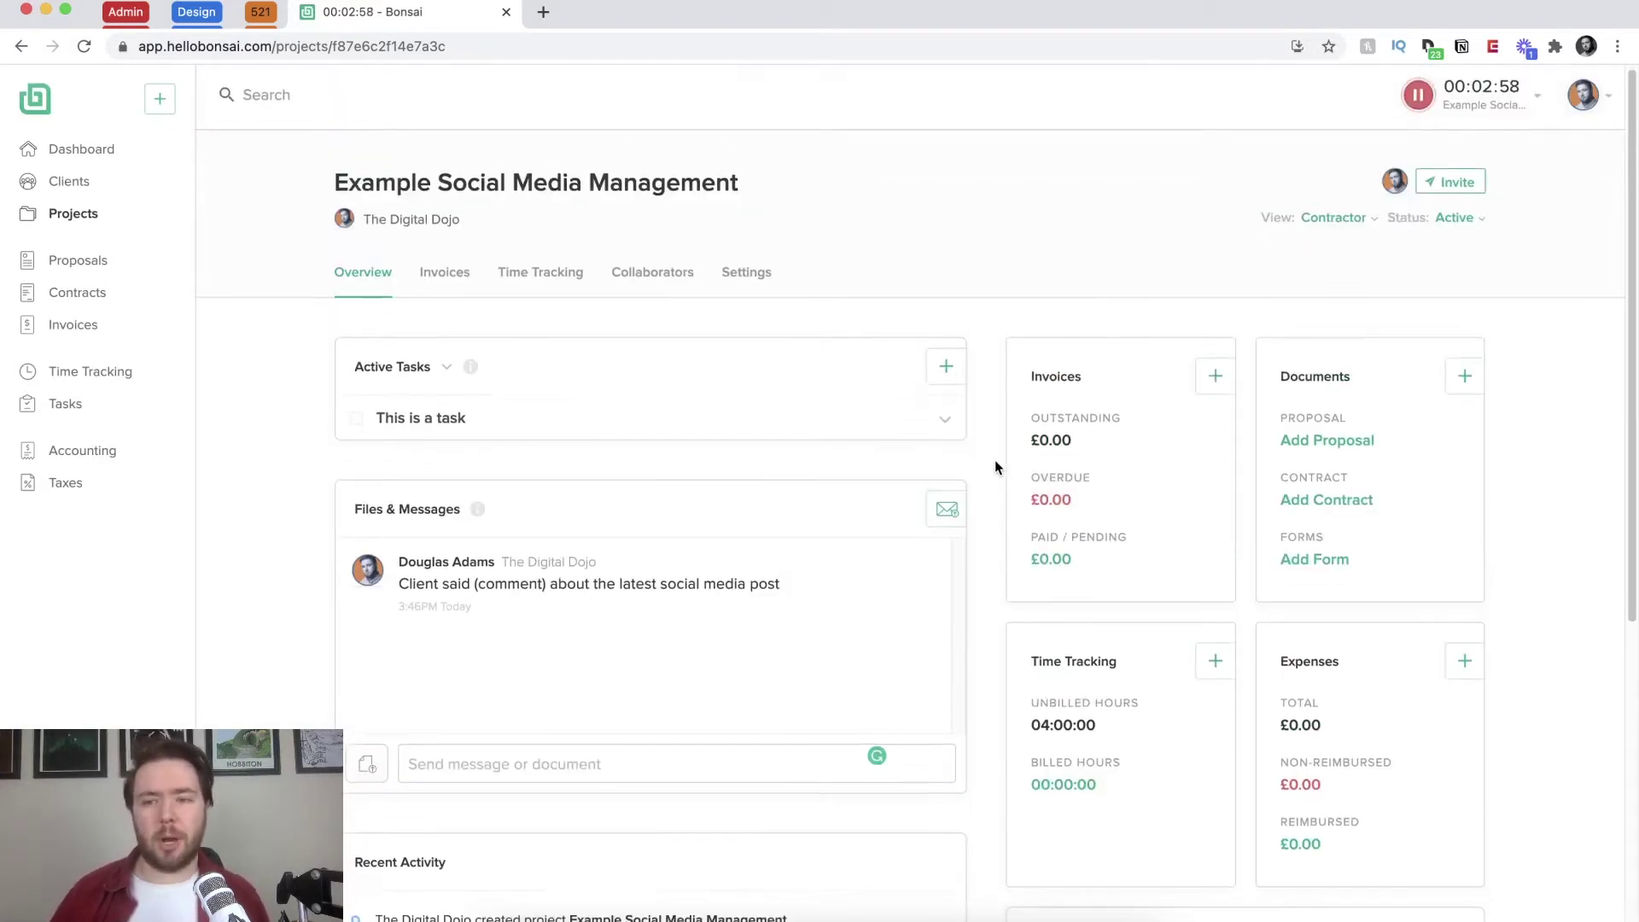
Step: Start a new business expense for the project and name it "Video collateral"
scroll(995, 467, down, 2)
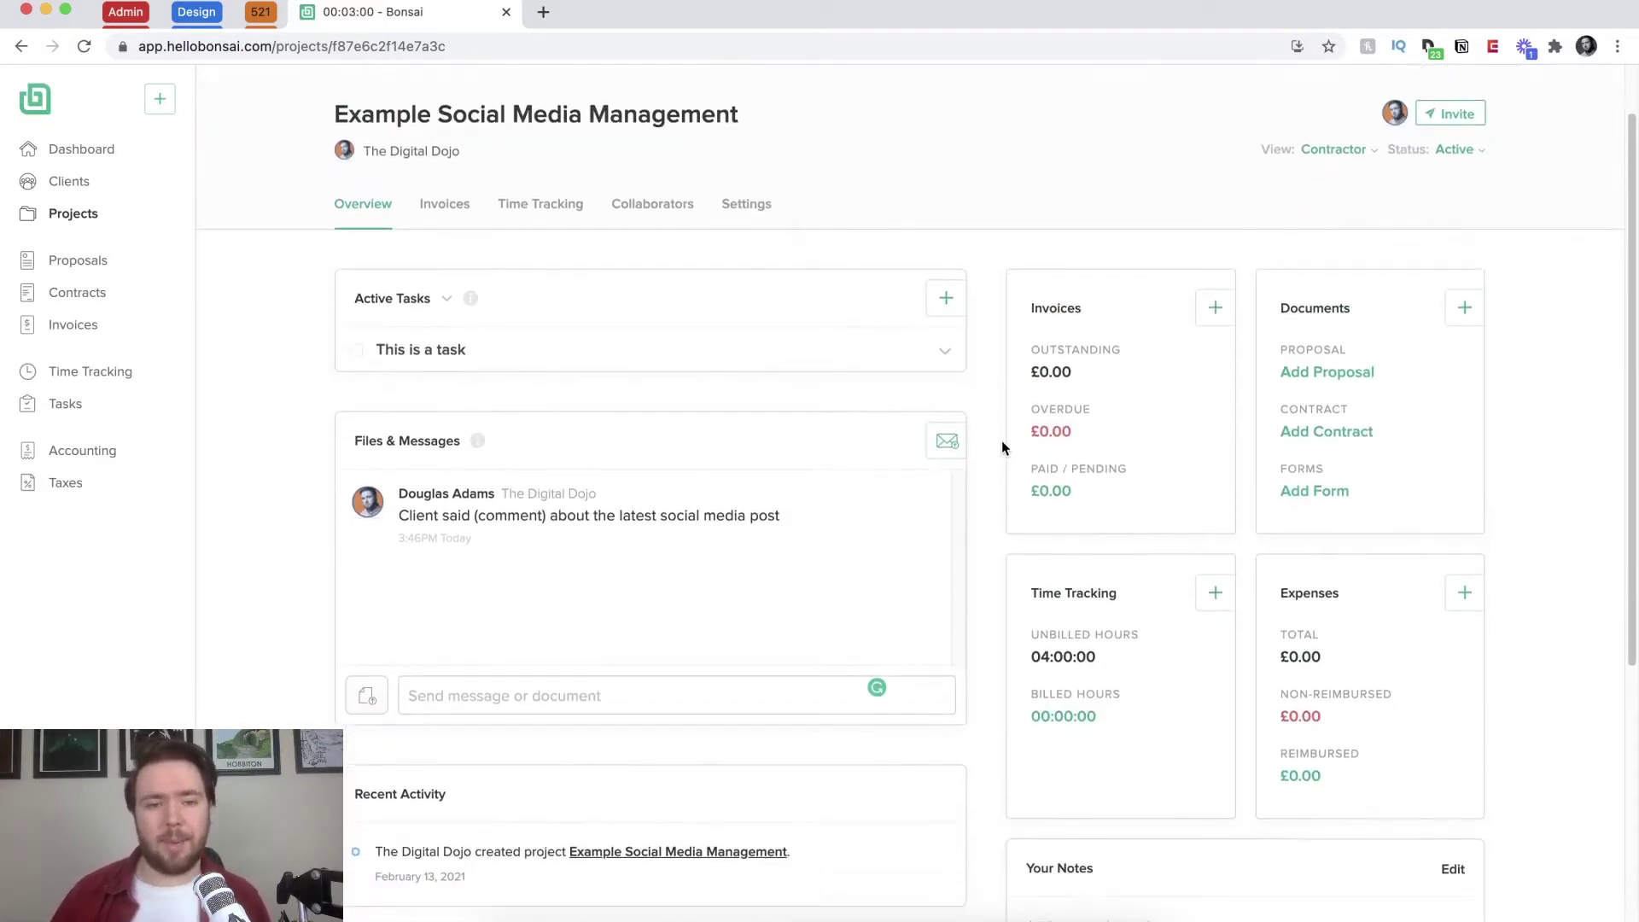
scroll(1107, 665, down, 3)
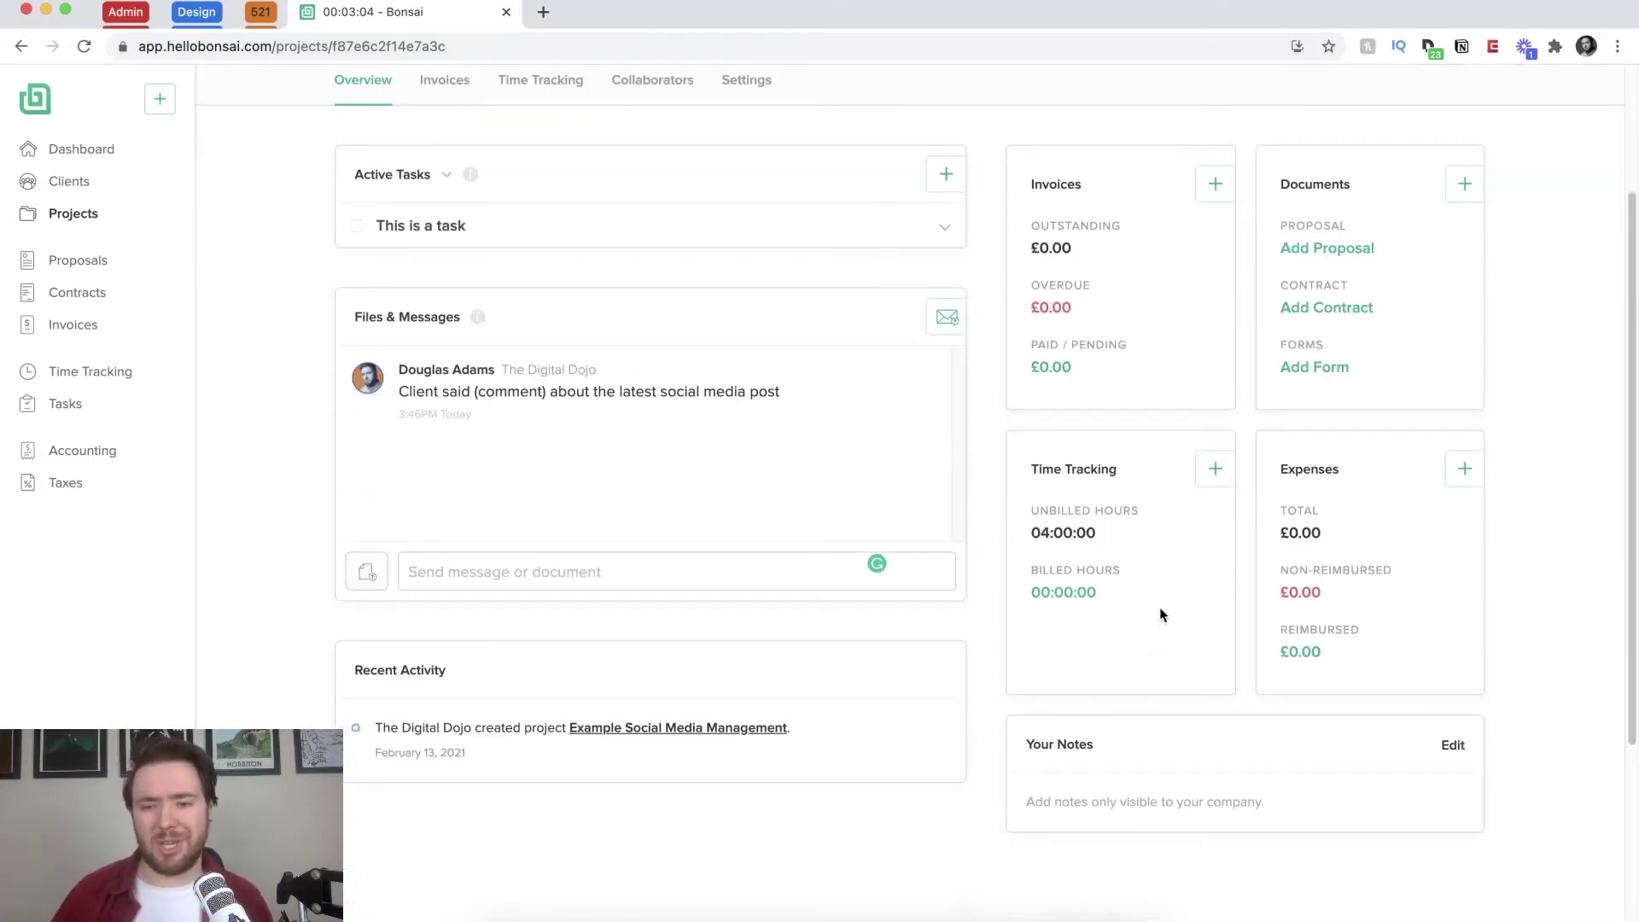
click(1470, 469)
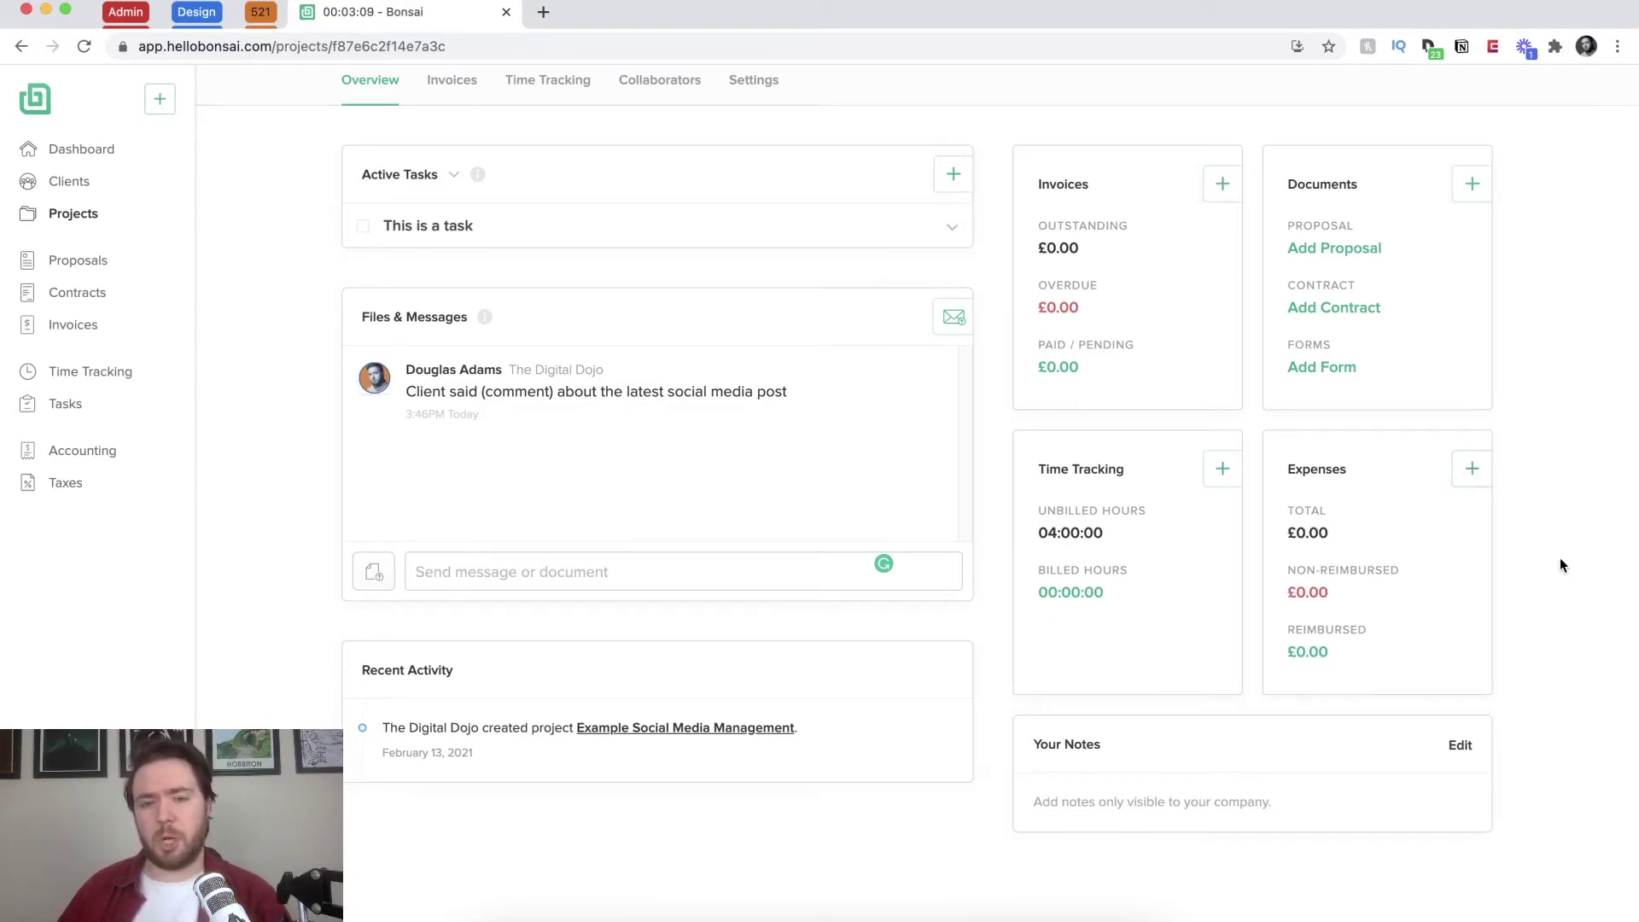
click(708, 315)
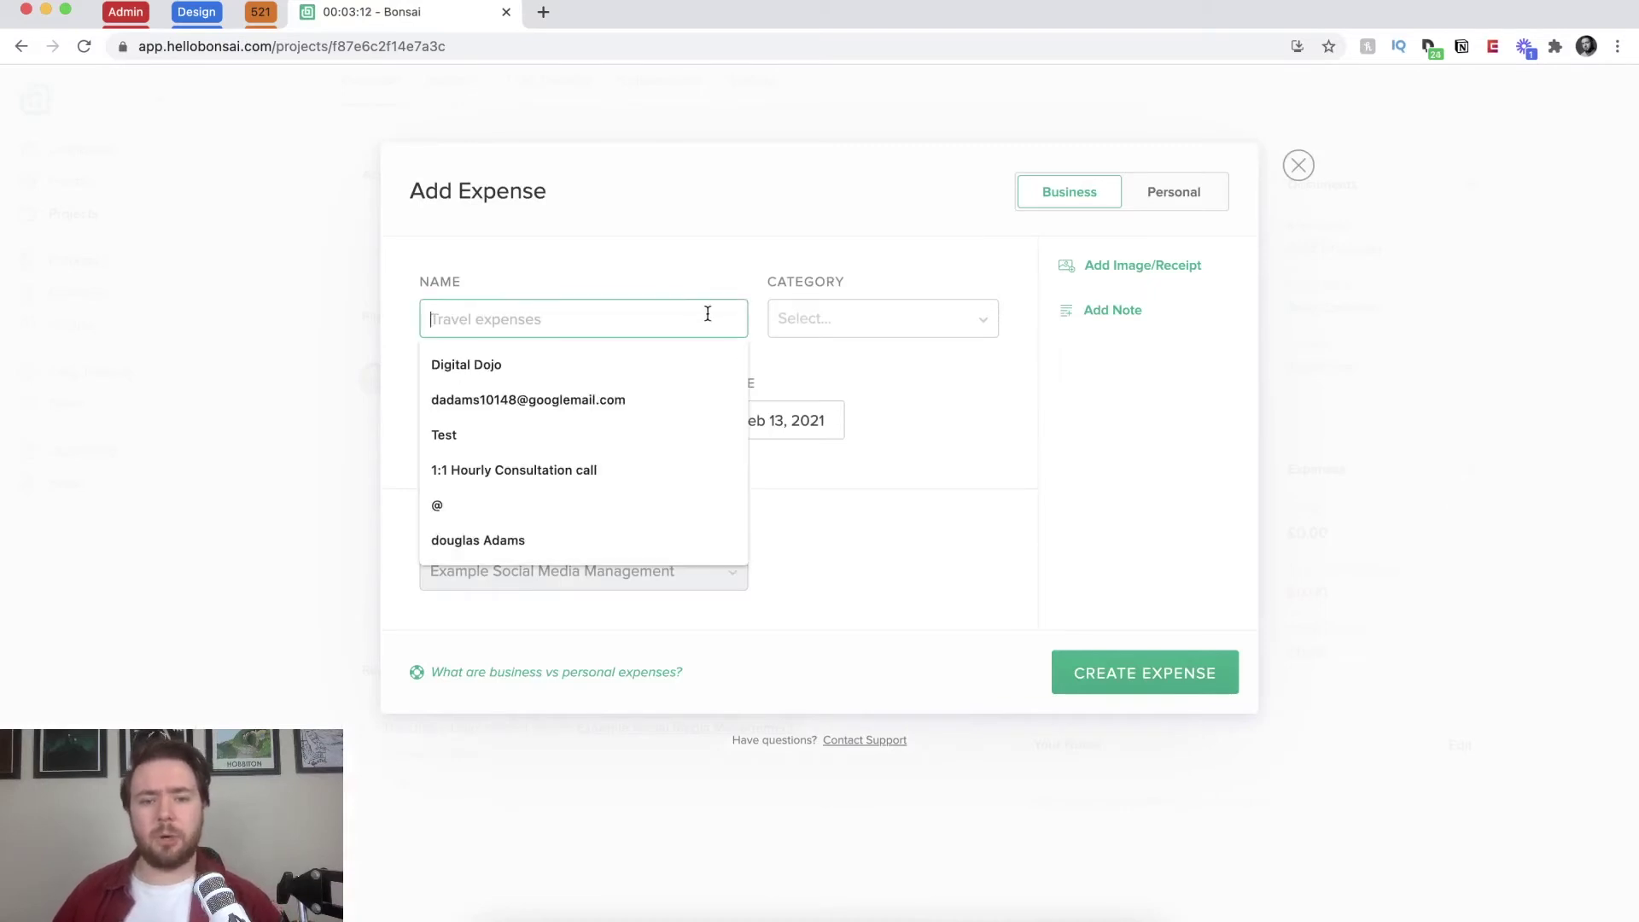
key(Escape)
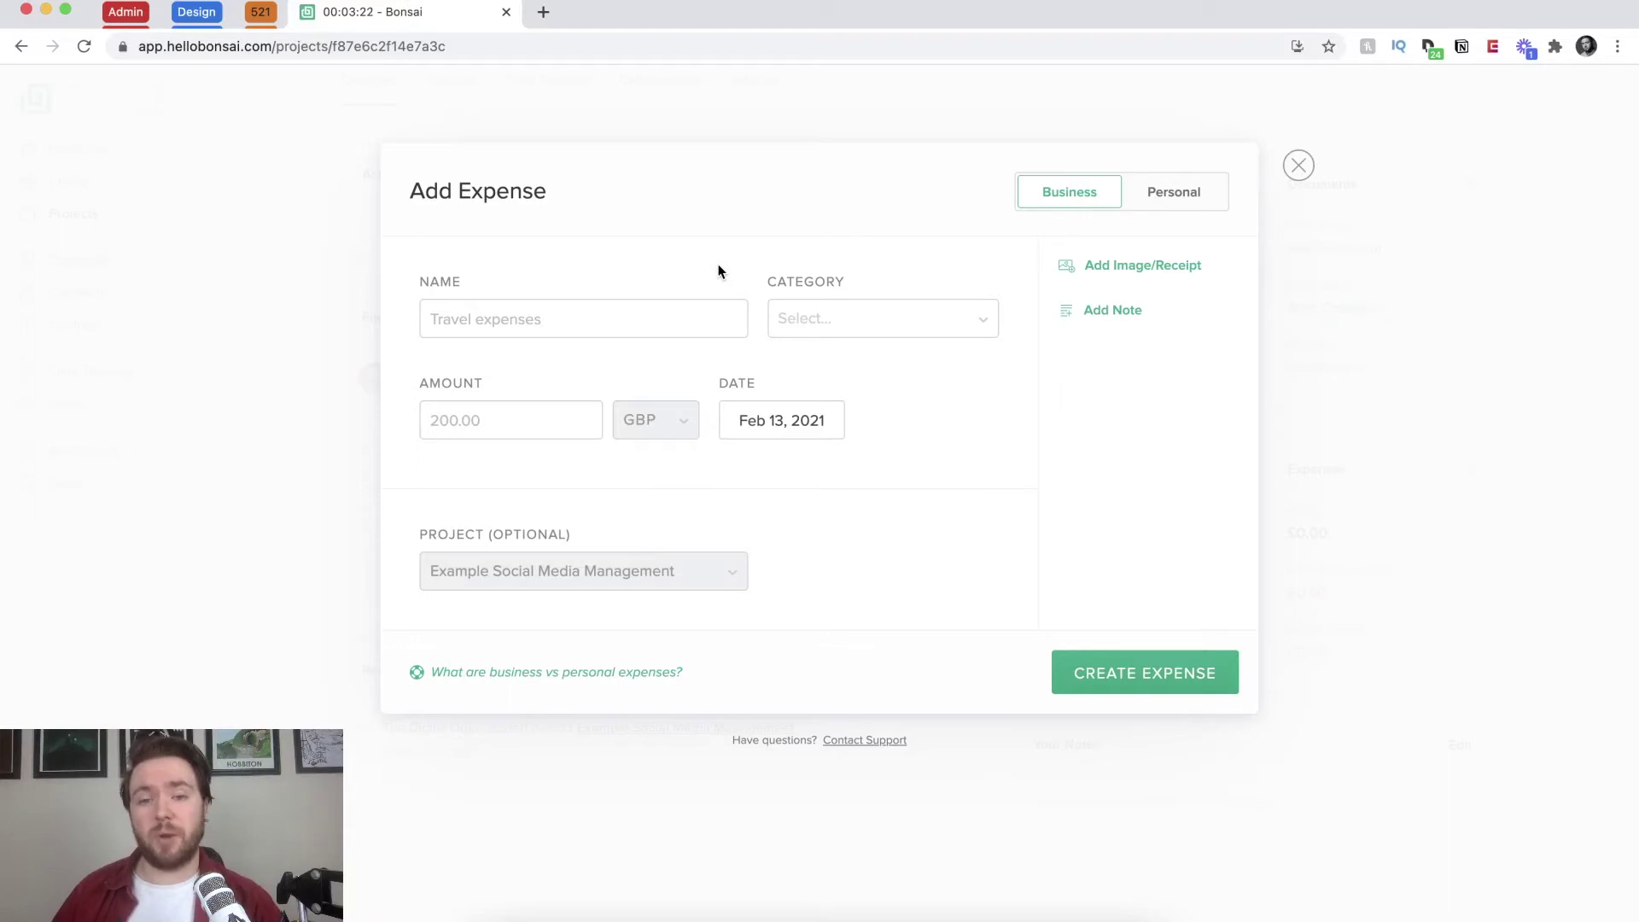
click(705, 304)
text(Vi)
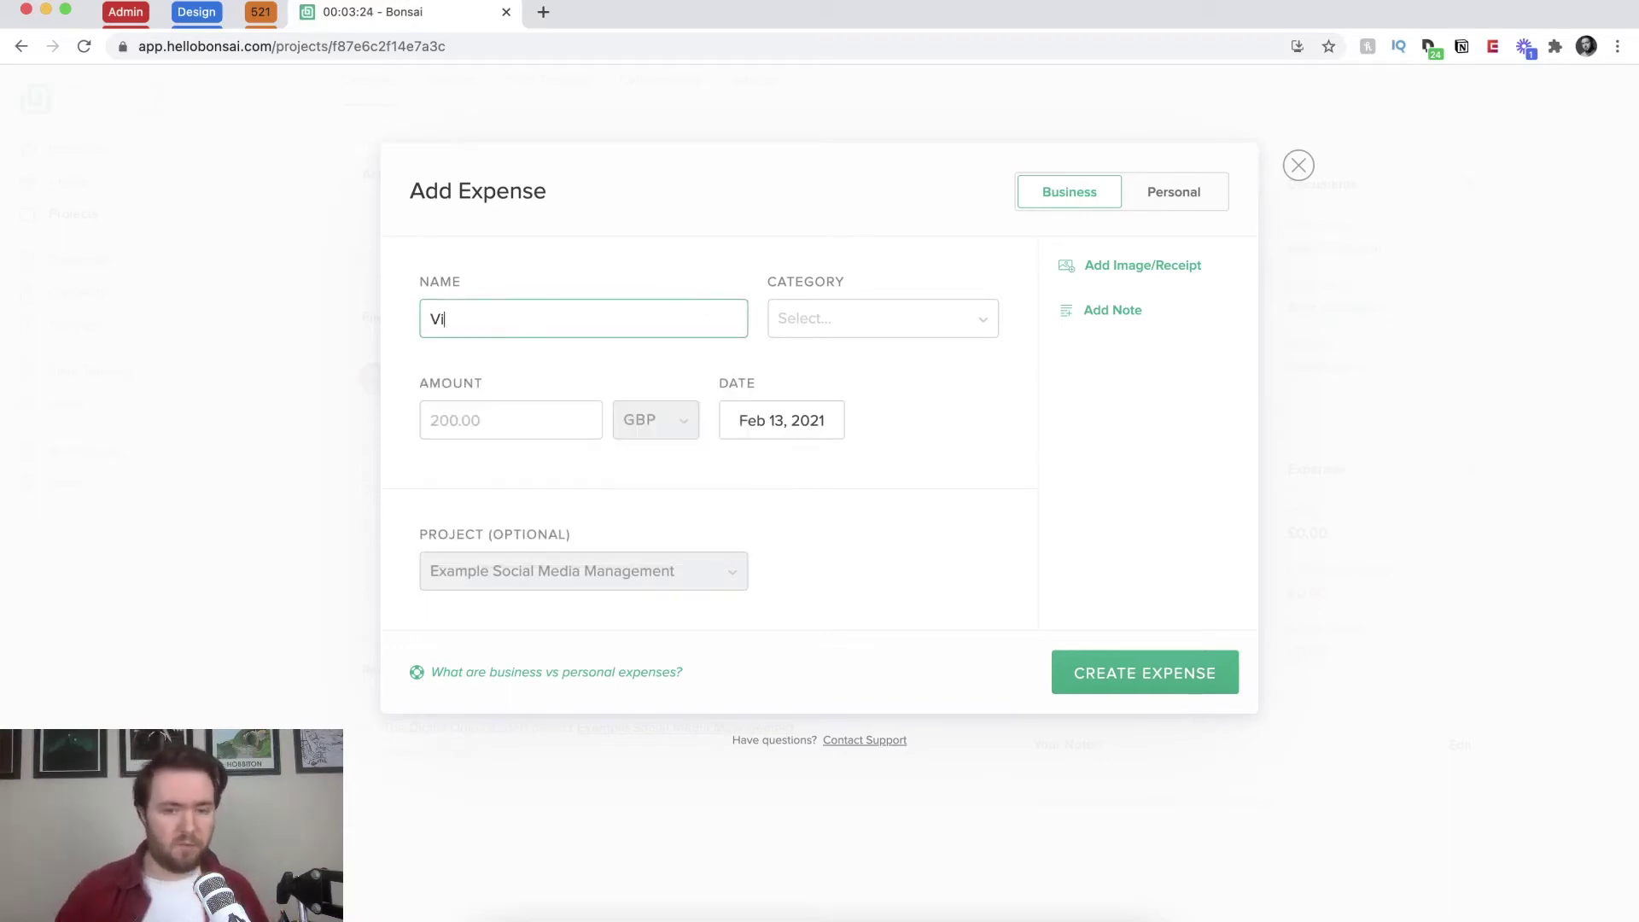
text(deo collateral)
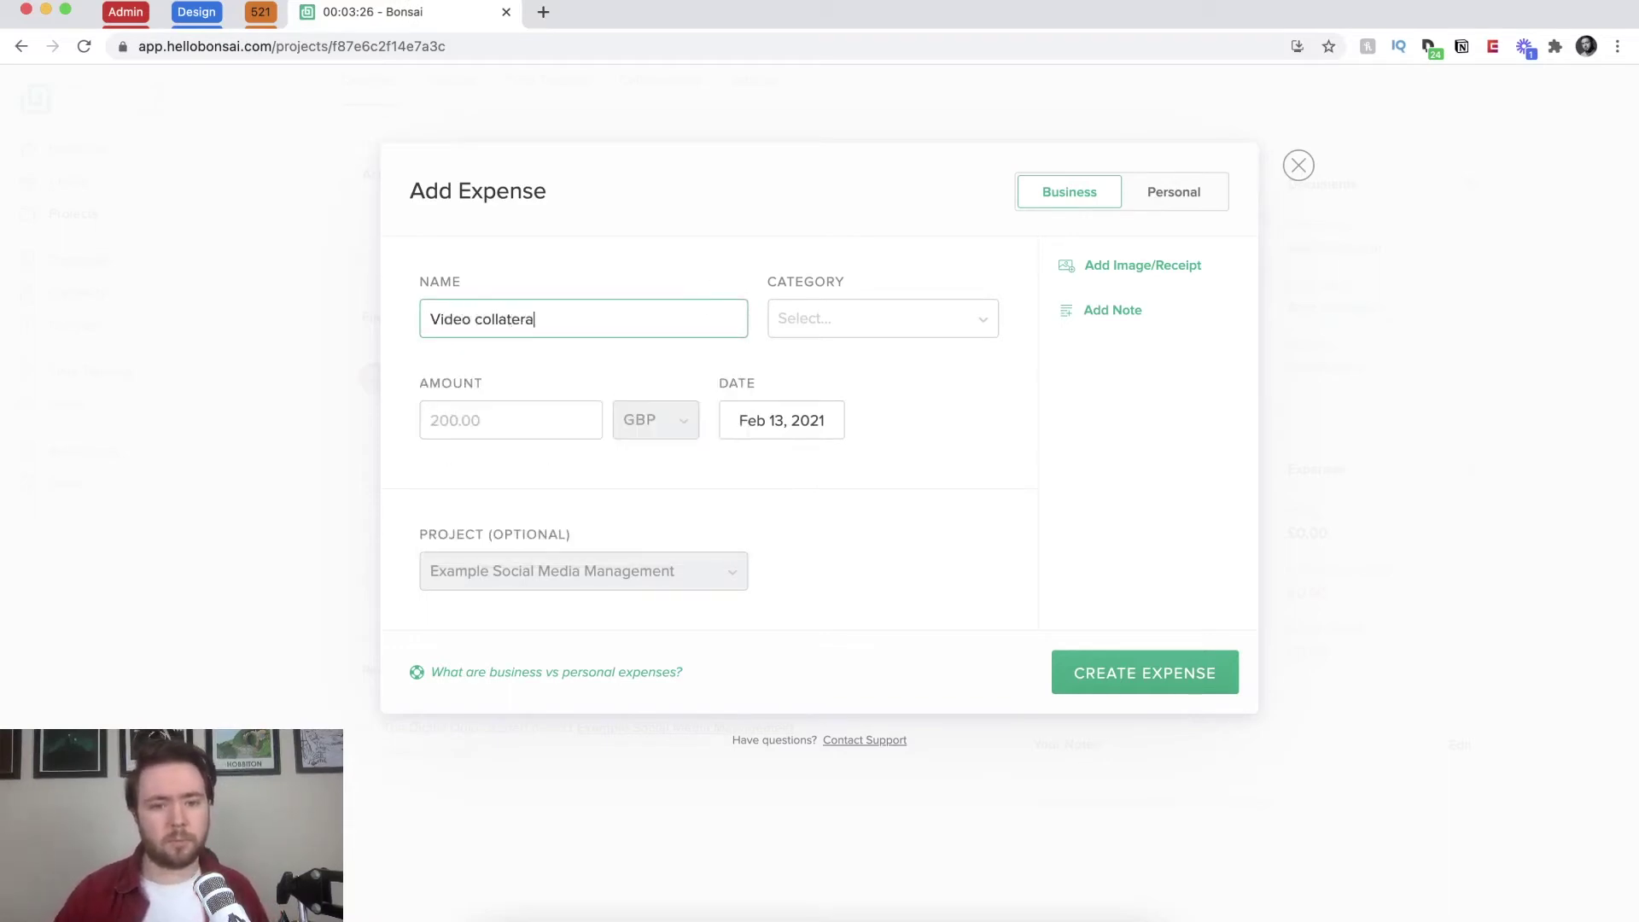
Step: Set the expense's category to Advertising, its amount to 500 GBP and its date to Feb 8, 2021
click(833, 321)
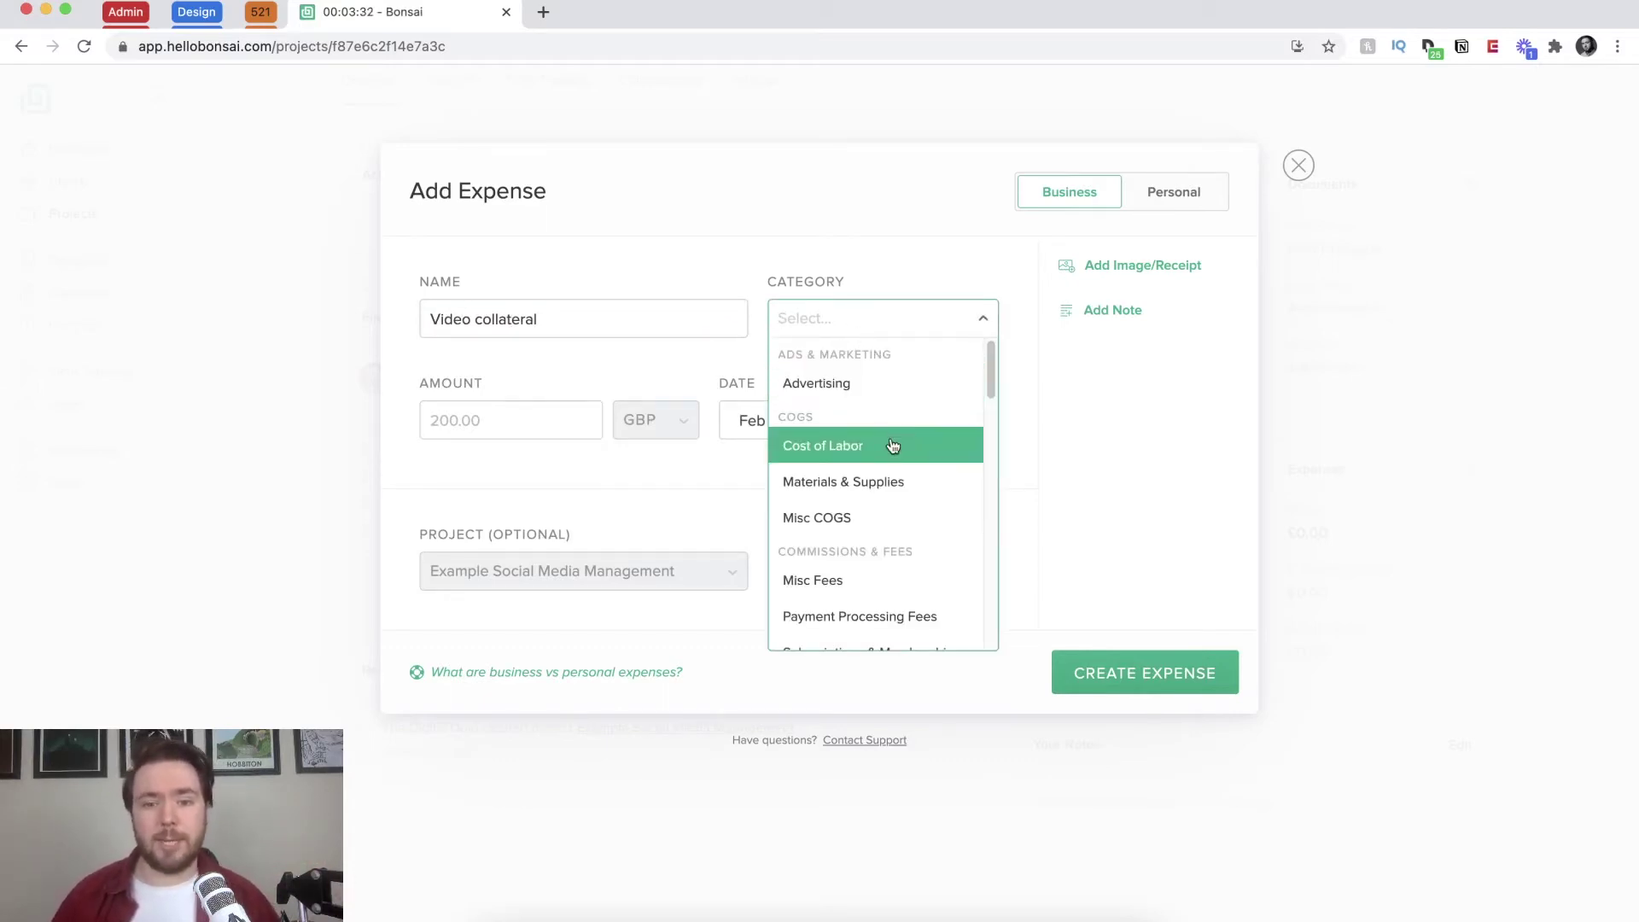
scroll(900, 444, down, 1)
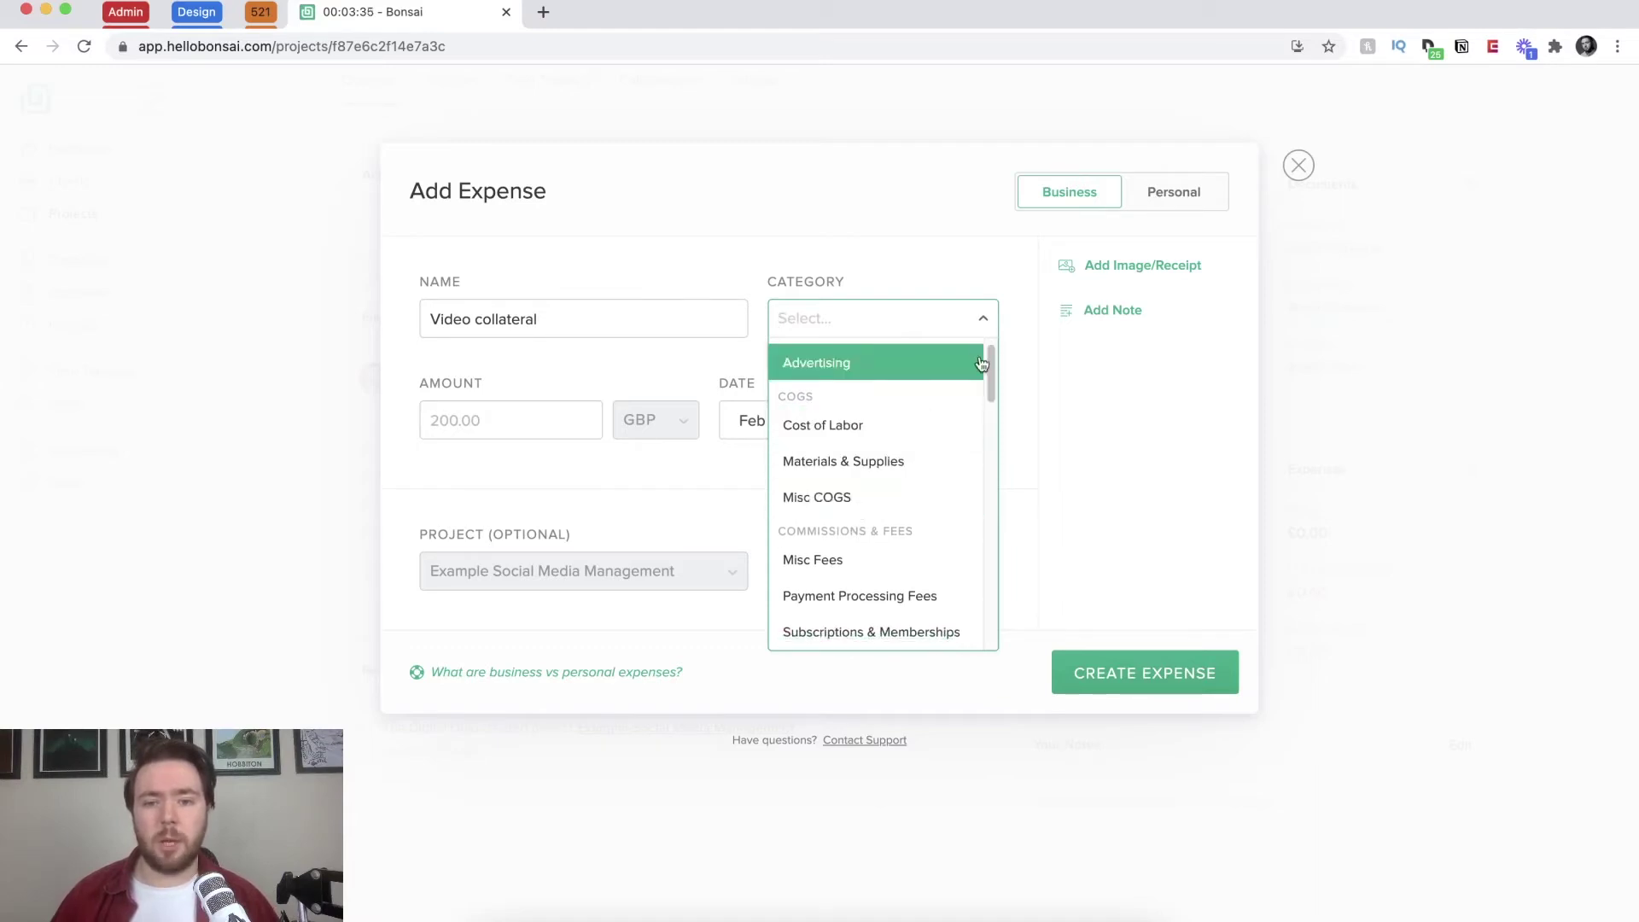
mouse_move(995, 355)
mouse_down()
mouse_move(996, 606)
mouse_move(998, 340)
mouse_up()
click(824, 382)
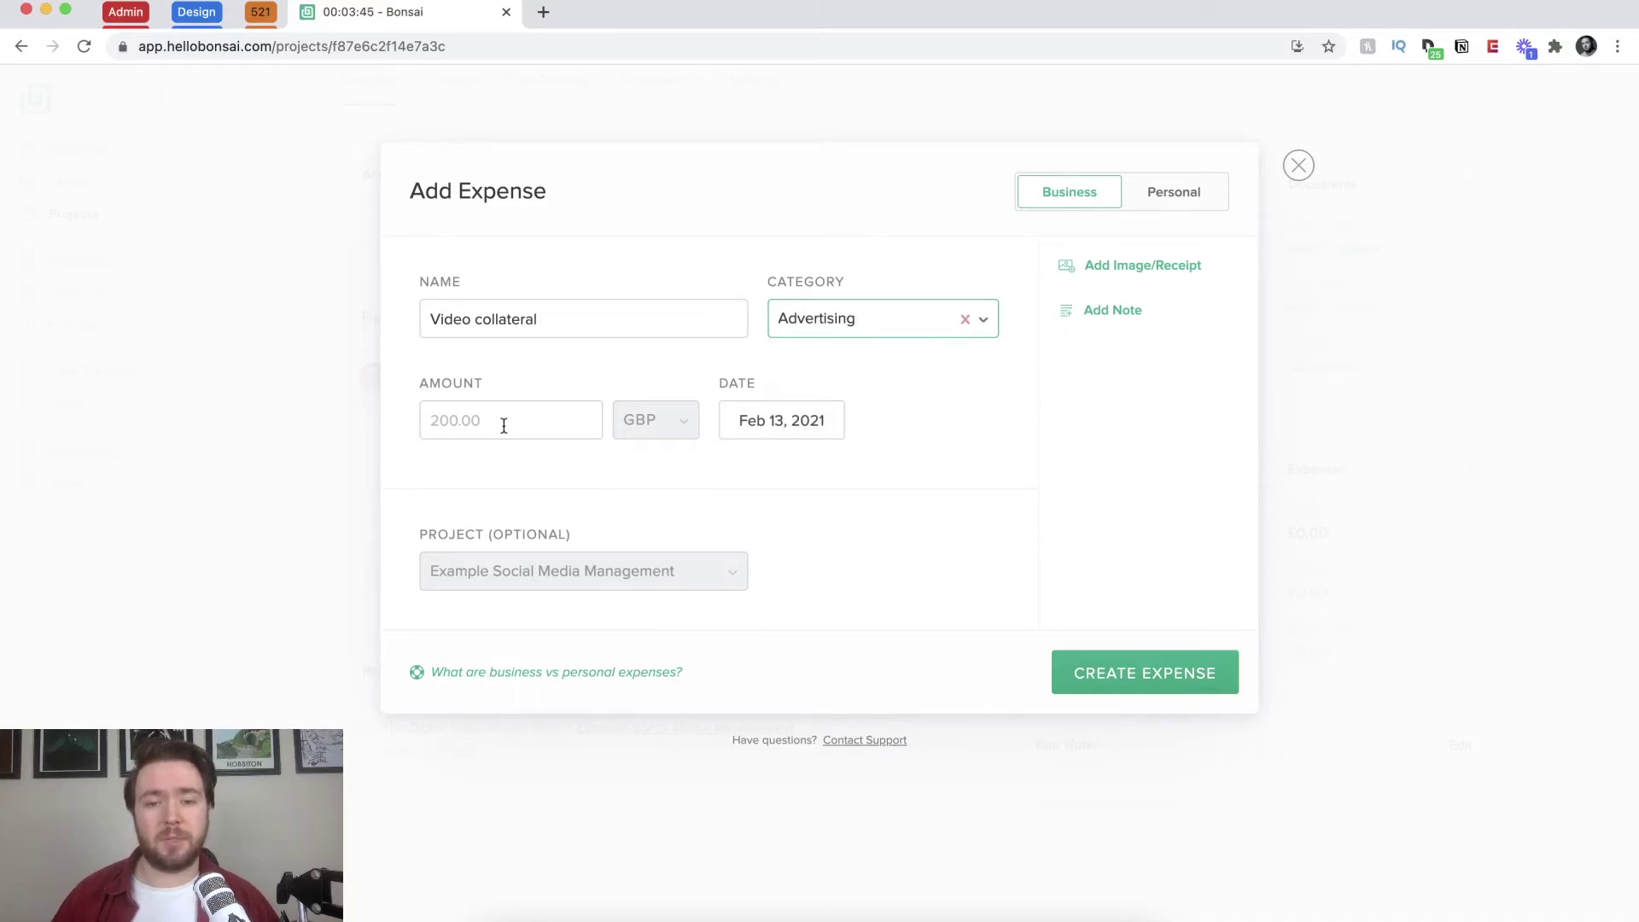
click(450, 416)
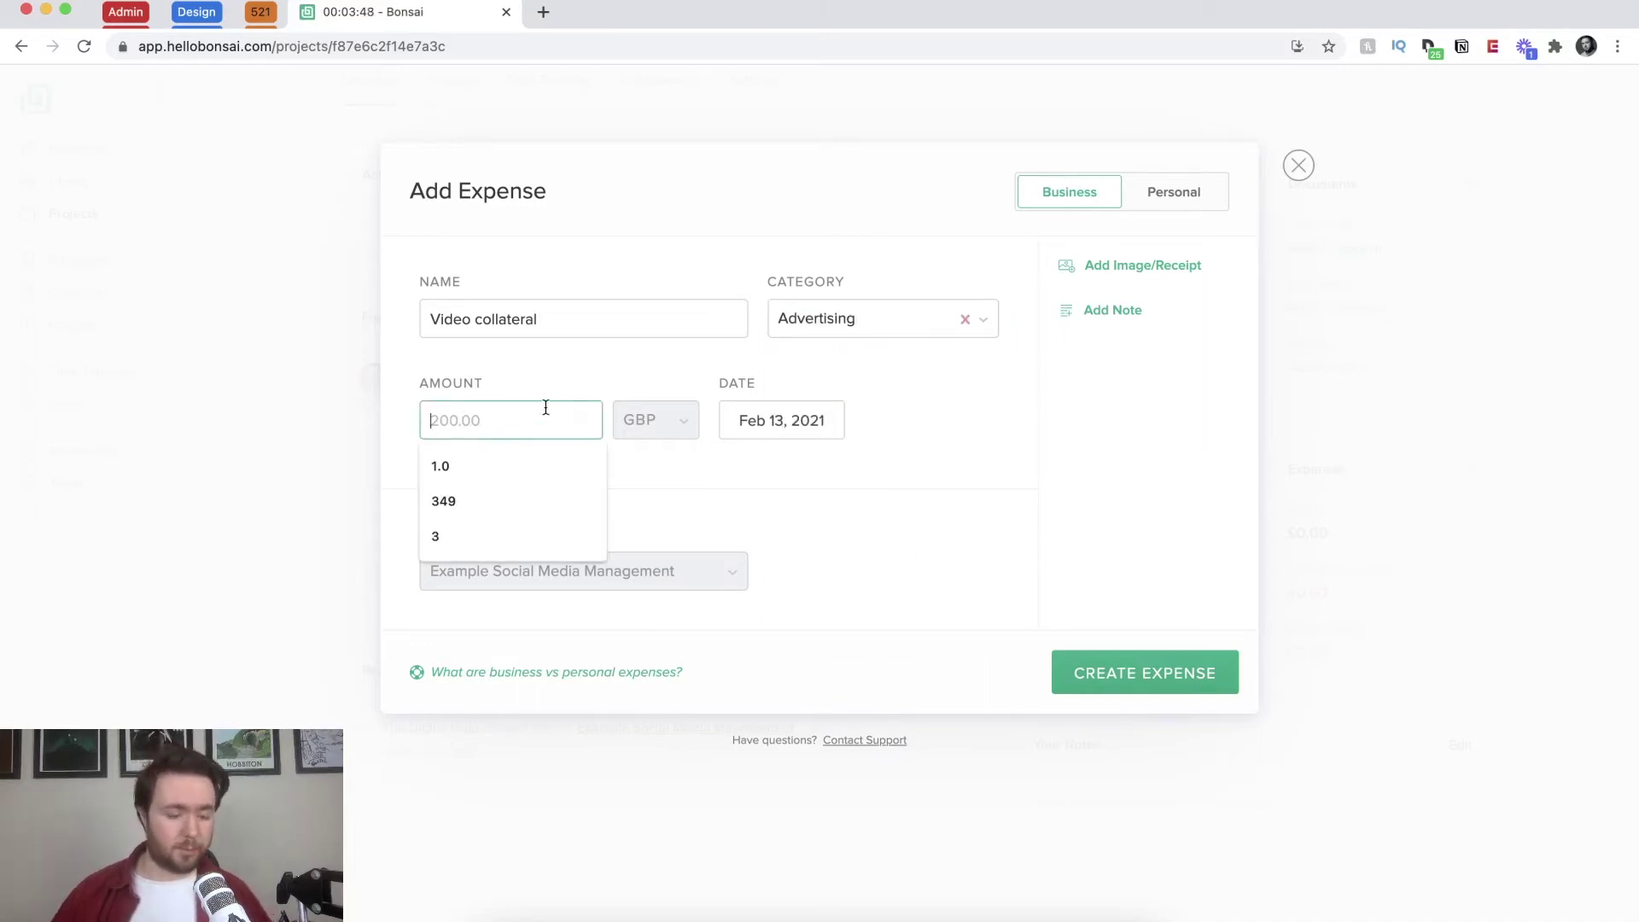
text(500)
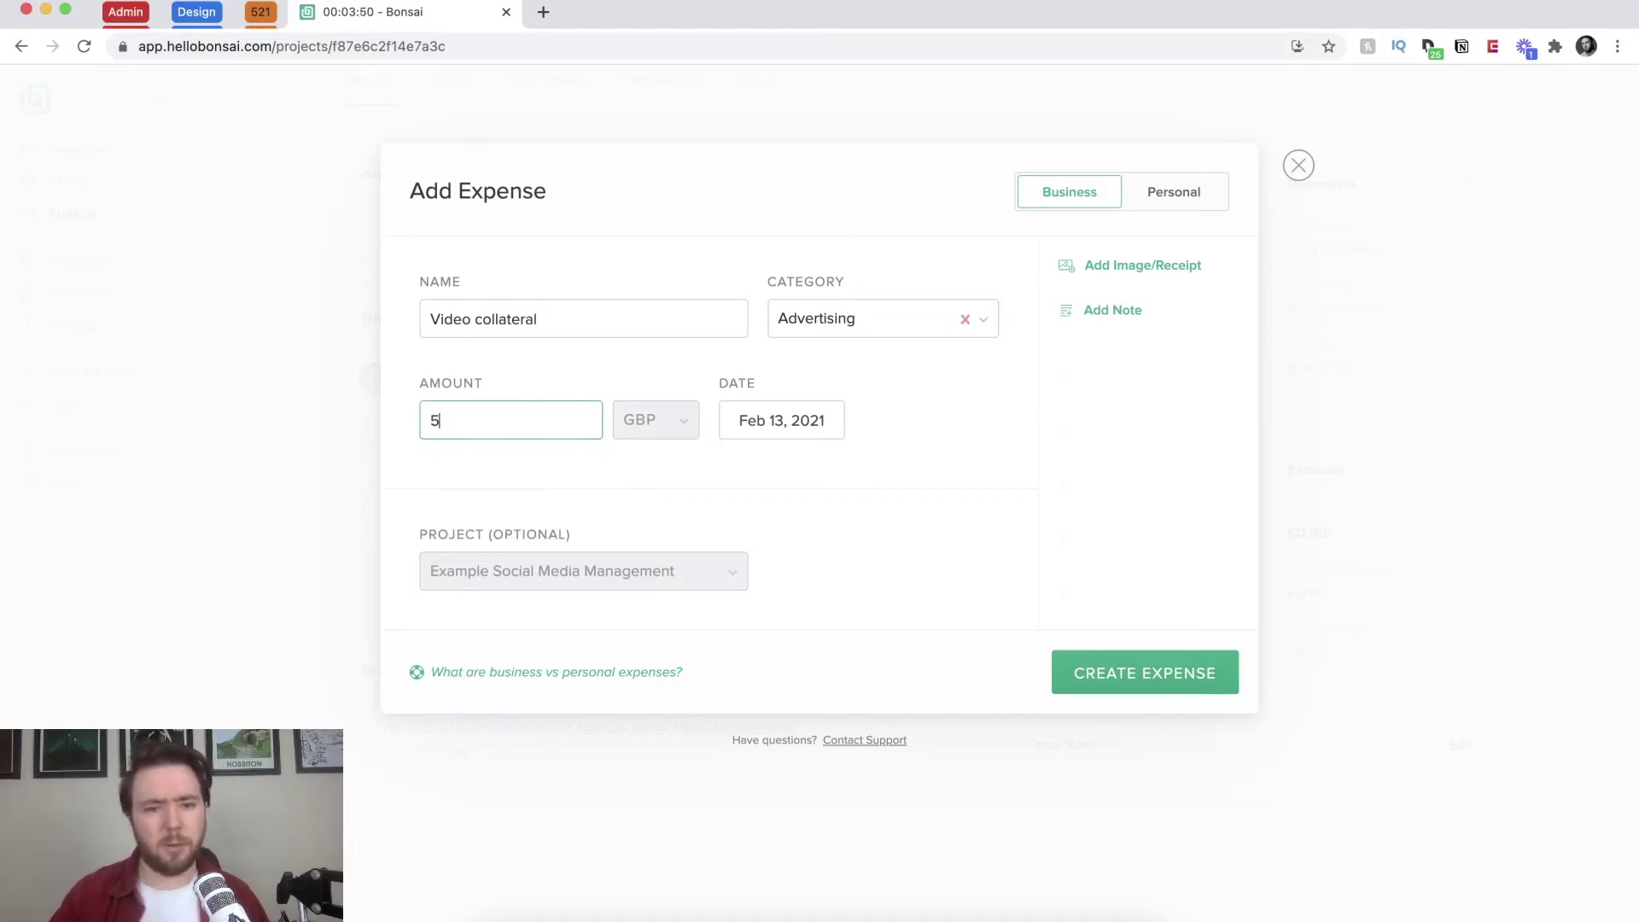
click(794, 424)
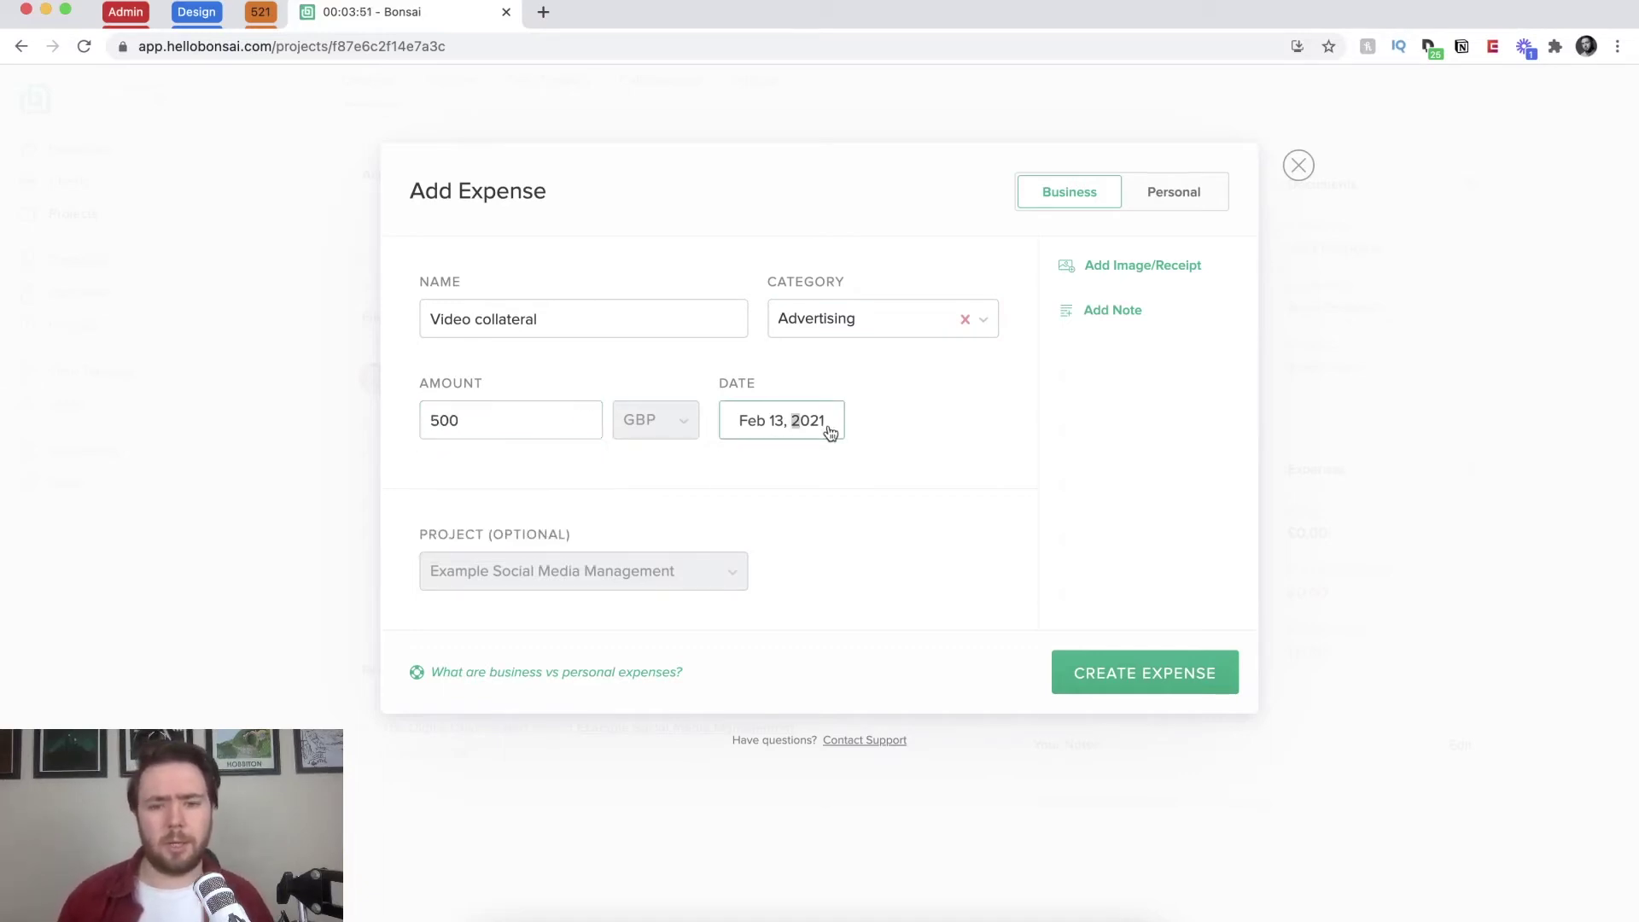
click(798, 578)
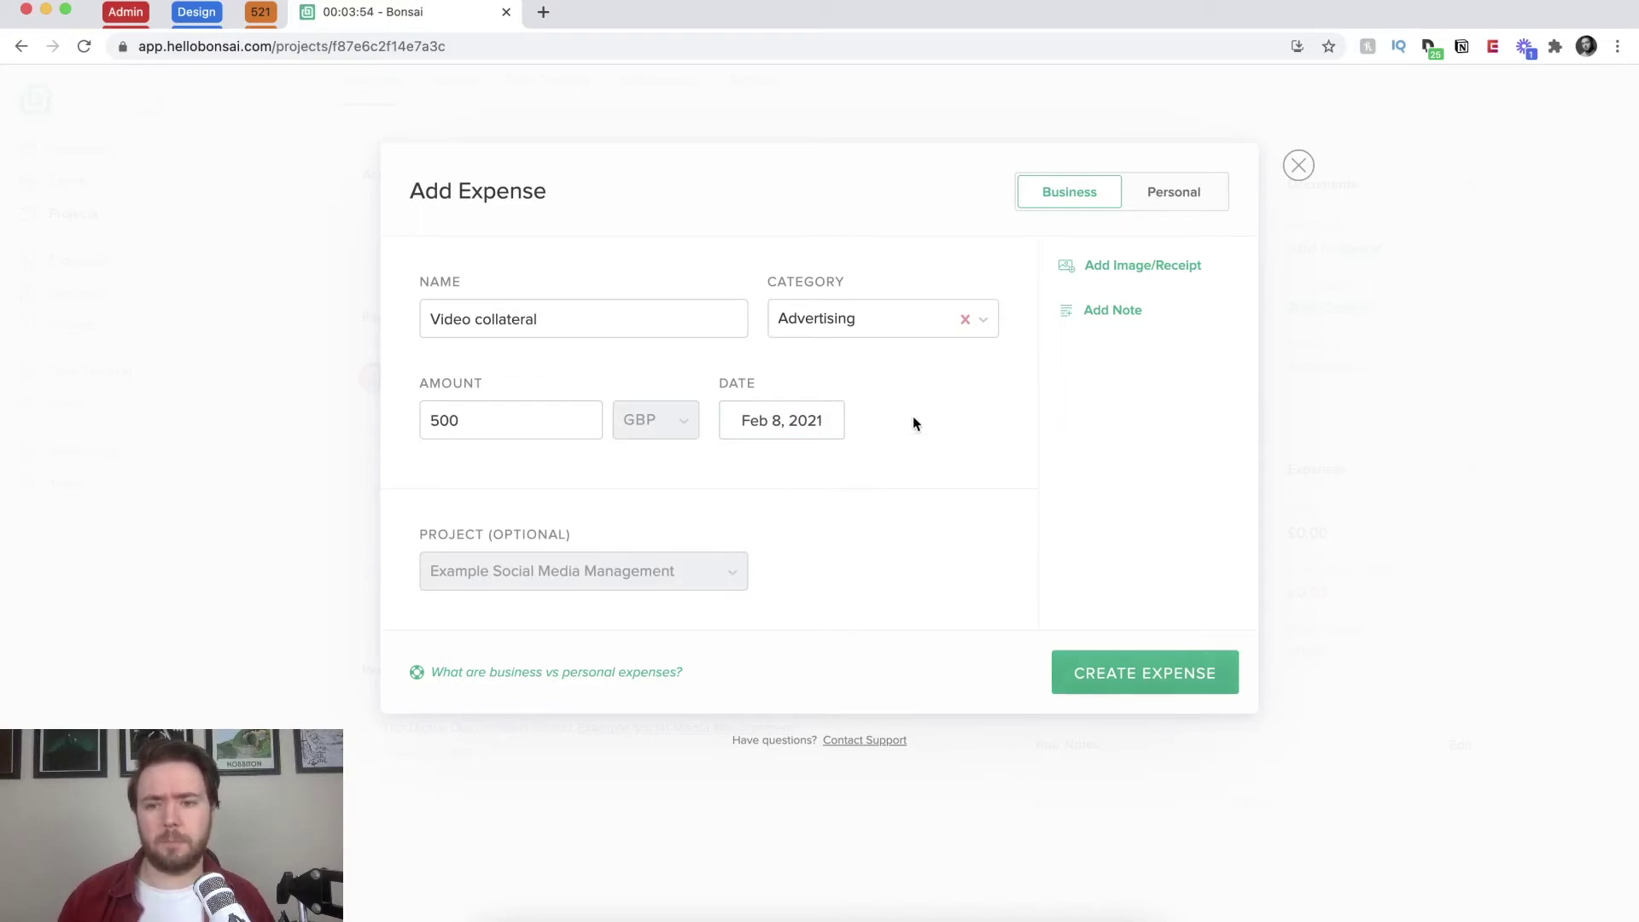
Step: Add the note "This was the carousel video for LinkedIn." to the expense and create it
click(1130, 311)
text(This was)
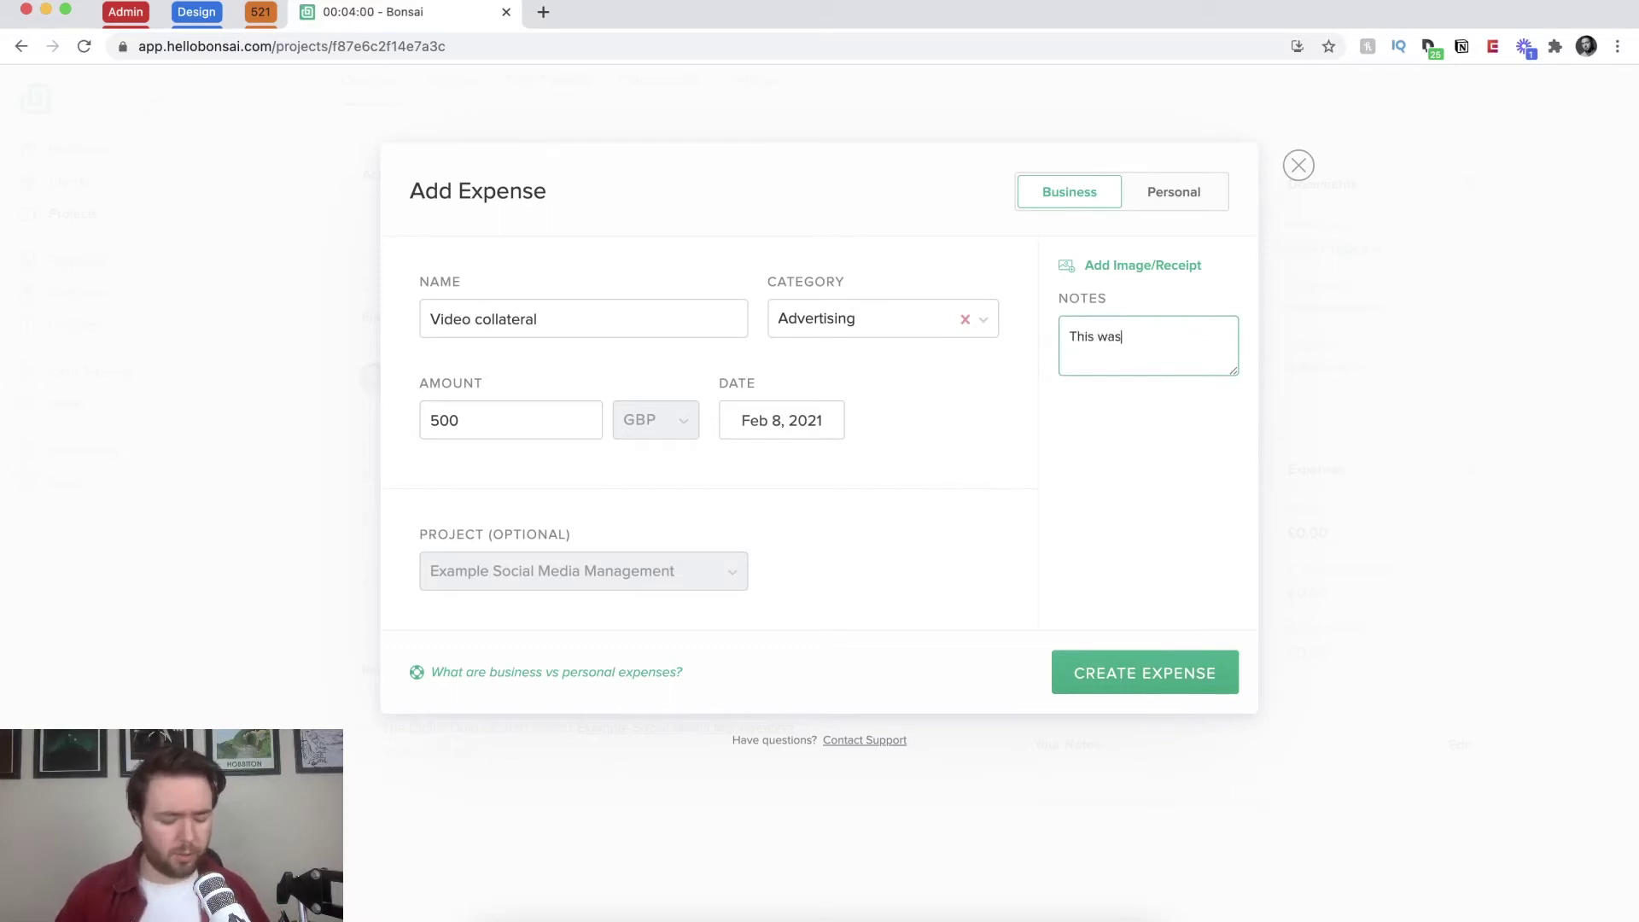
text( the vc)
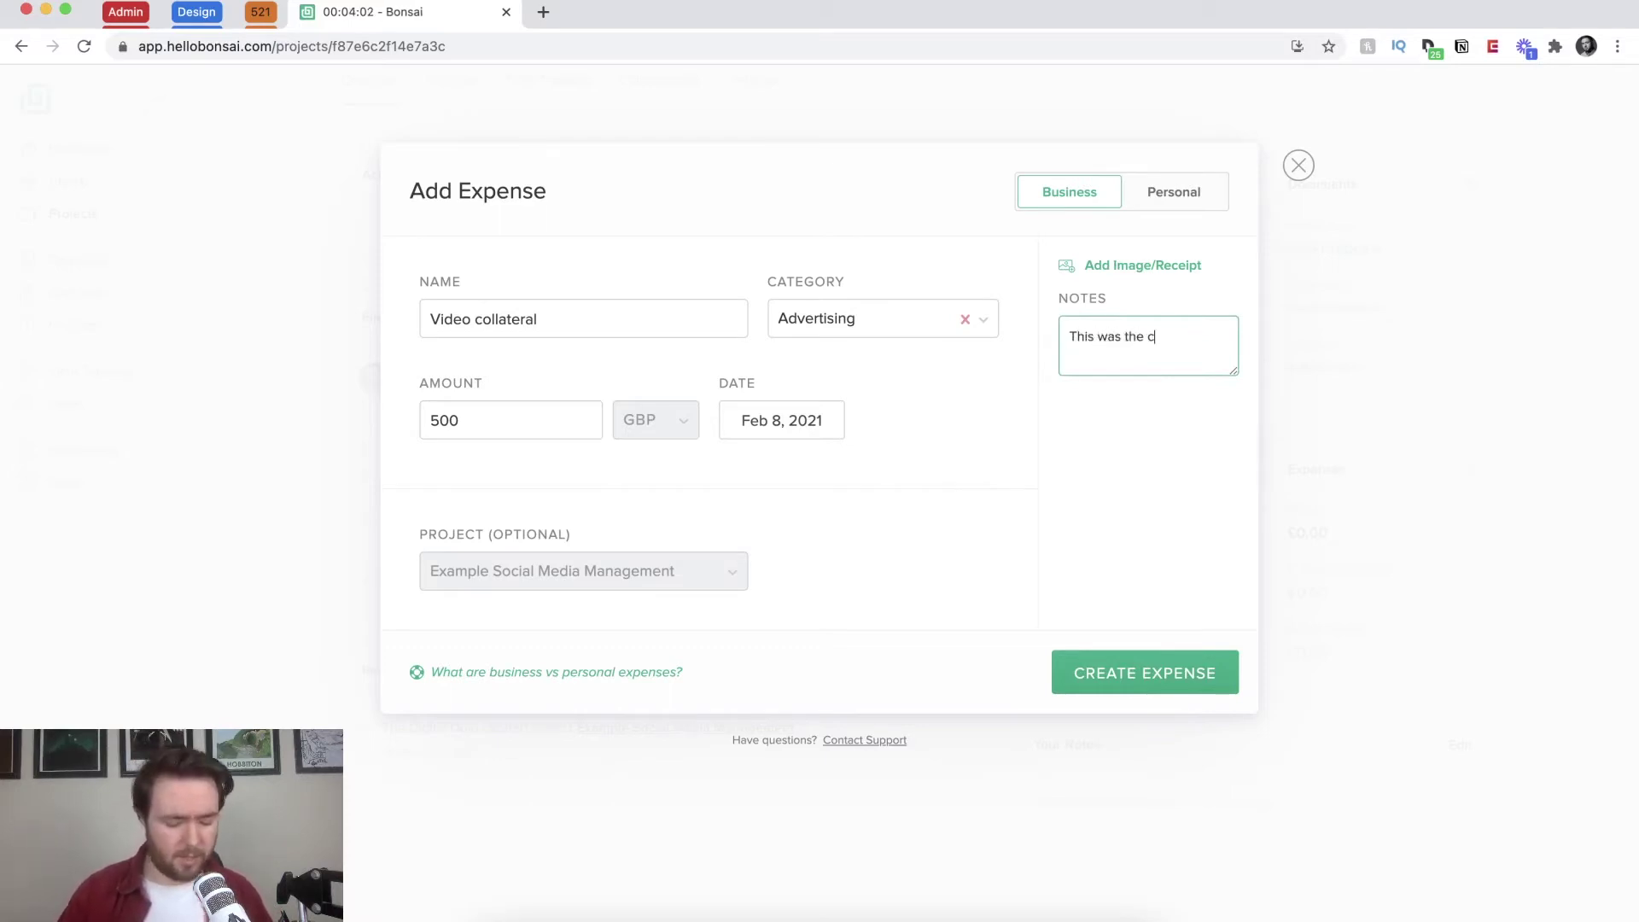
text(arousel video for)
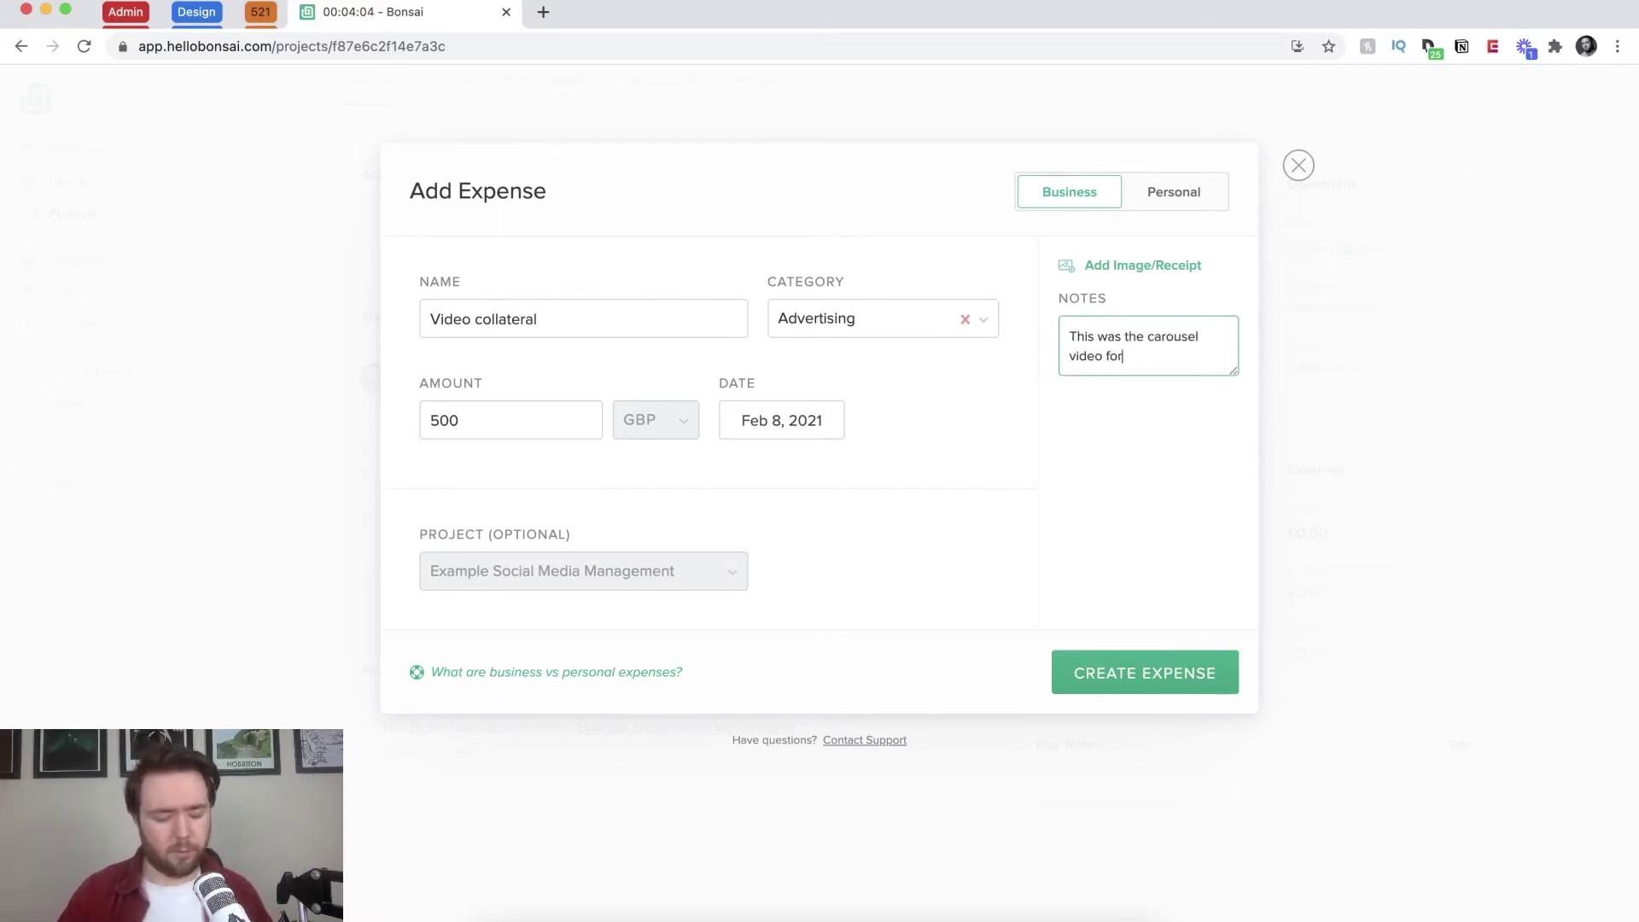
text( Linked)
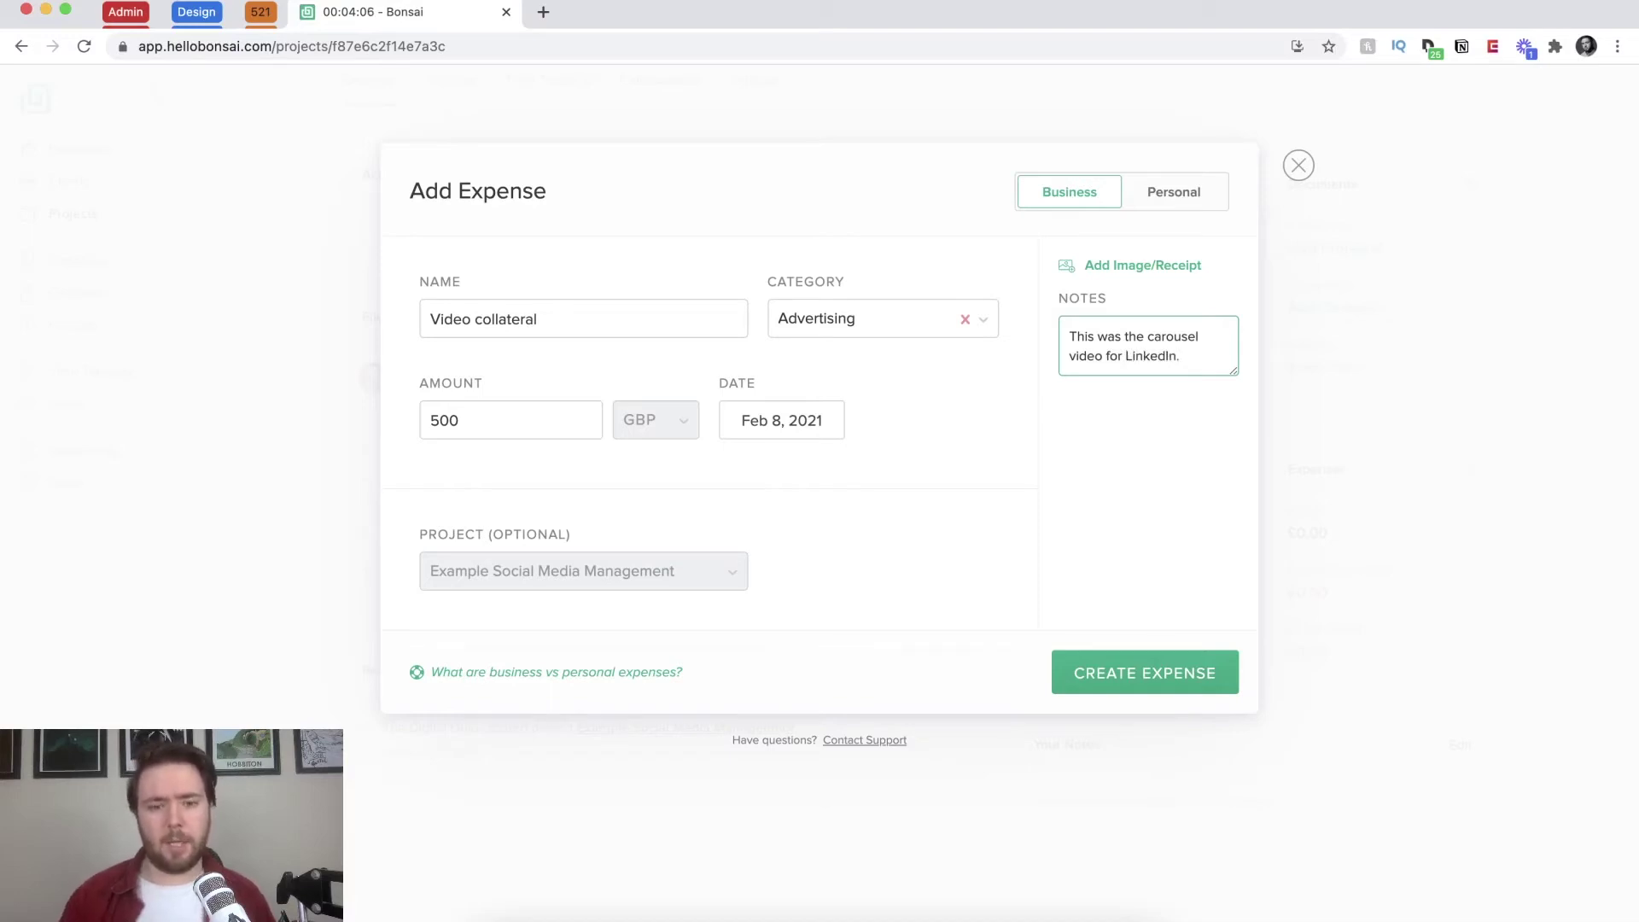
text(In.)
click(1131, 673)
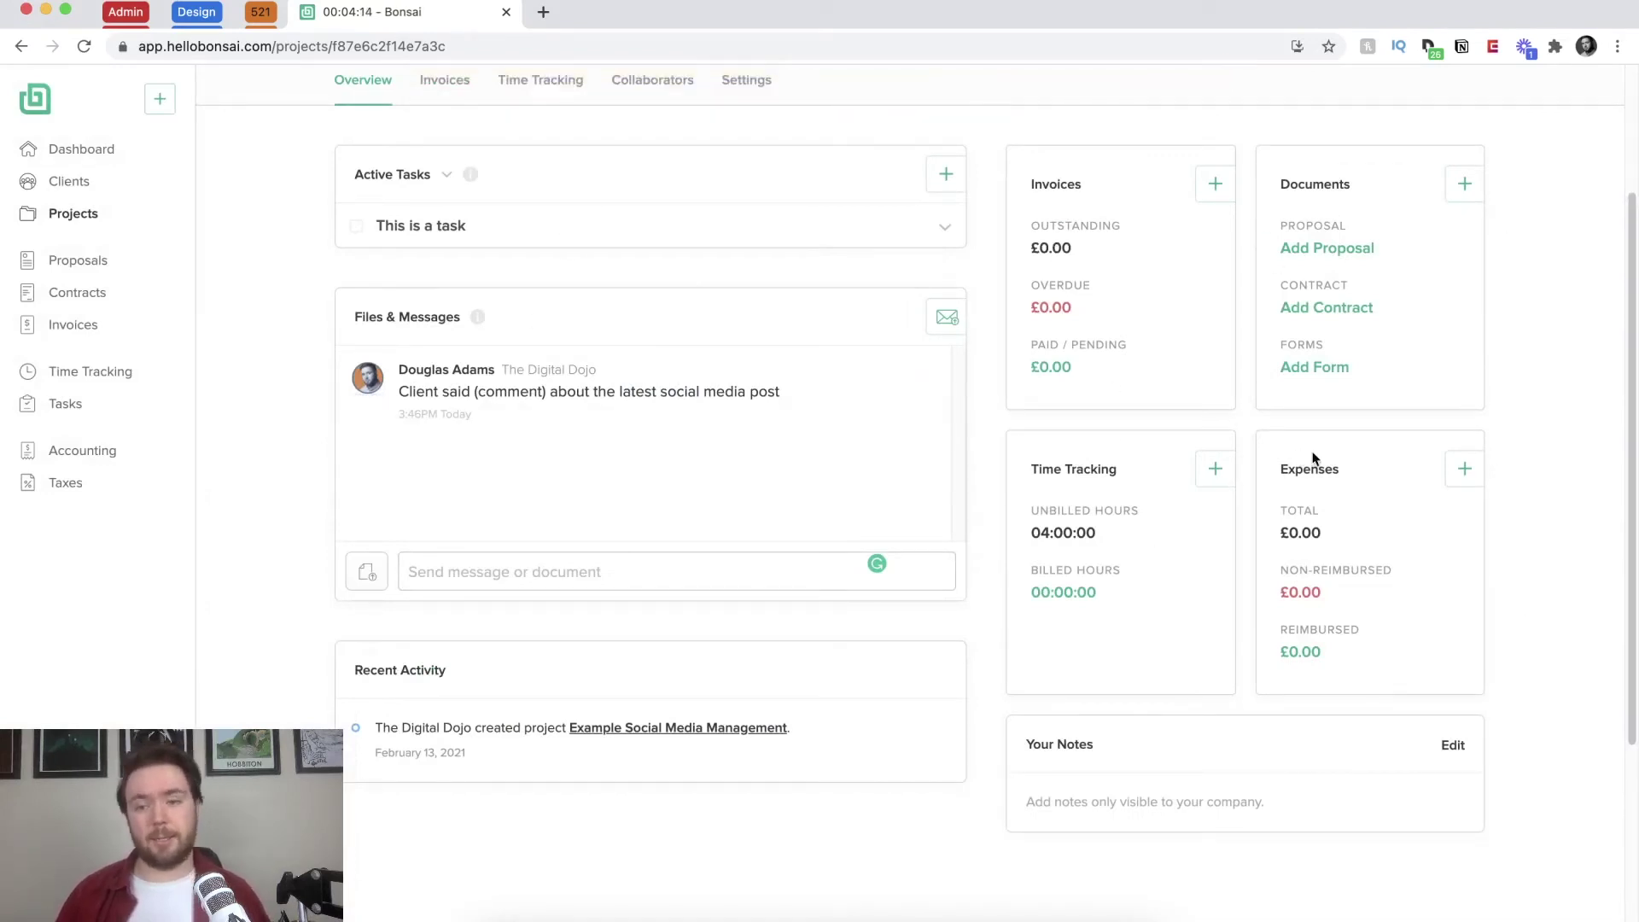
scroll(1414, 330, up, 3)
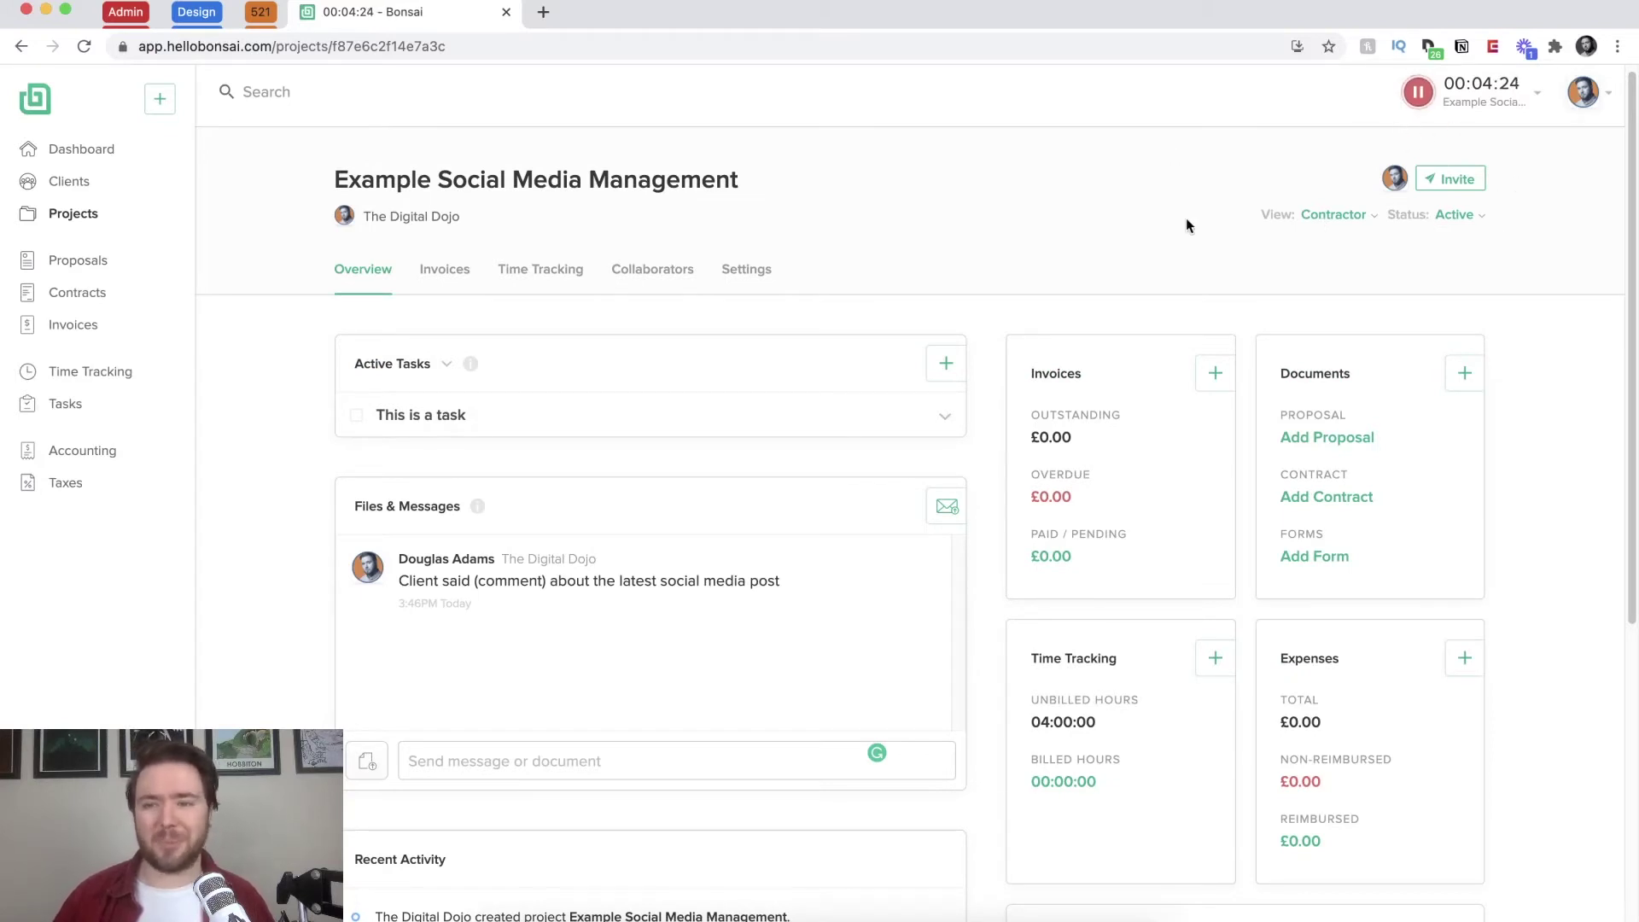
Step: Open the existing "Copy of Digital Marketing Proposal" from the proposals list for editing
click(53, 260)
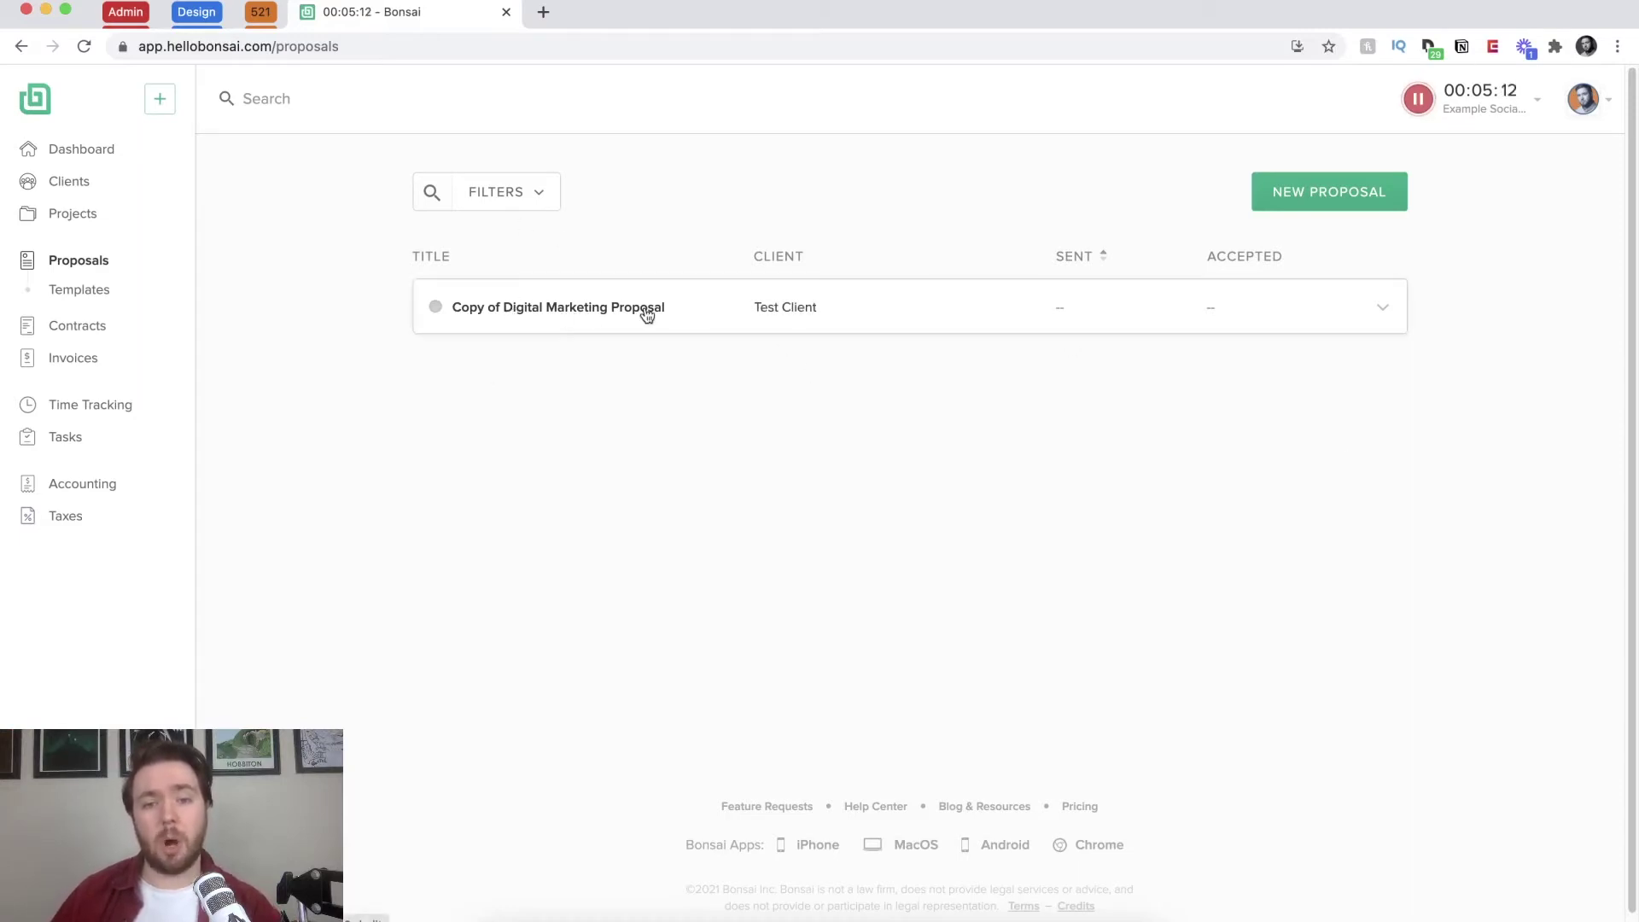
click(1380, 308)
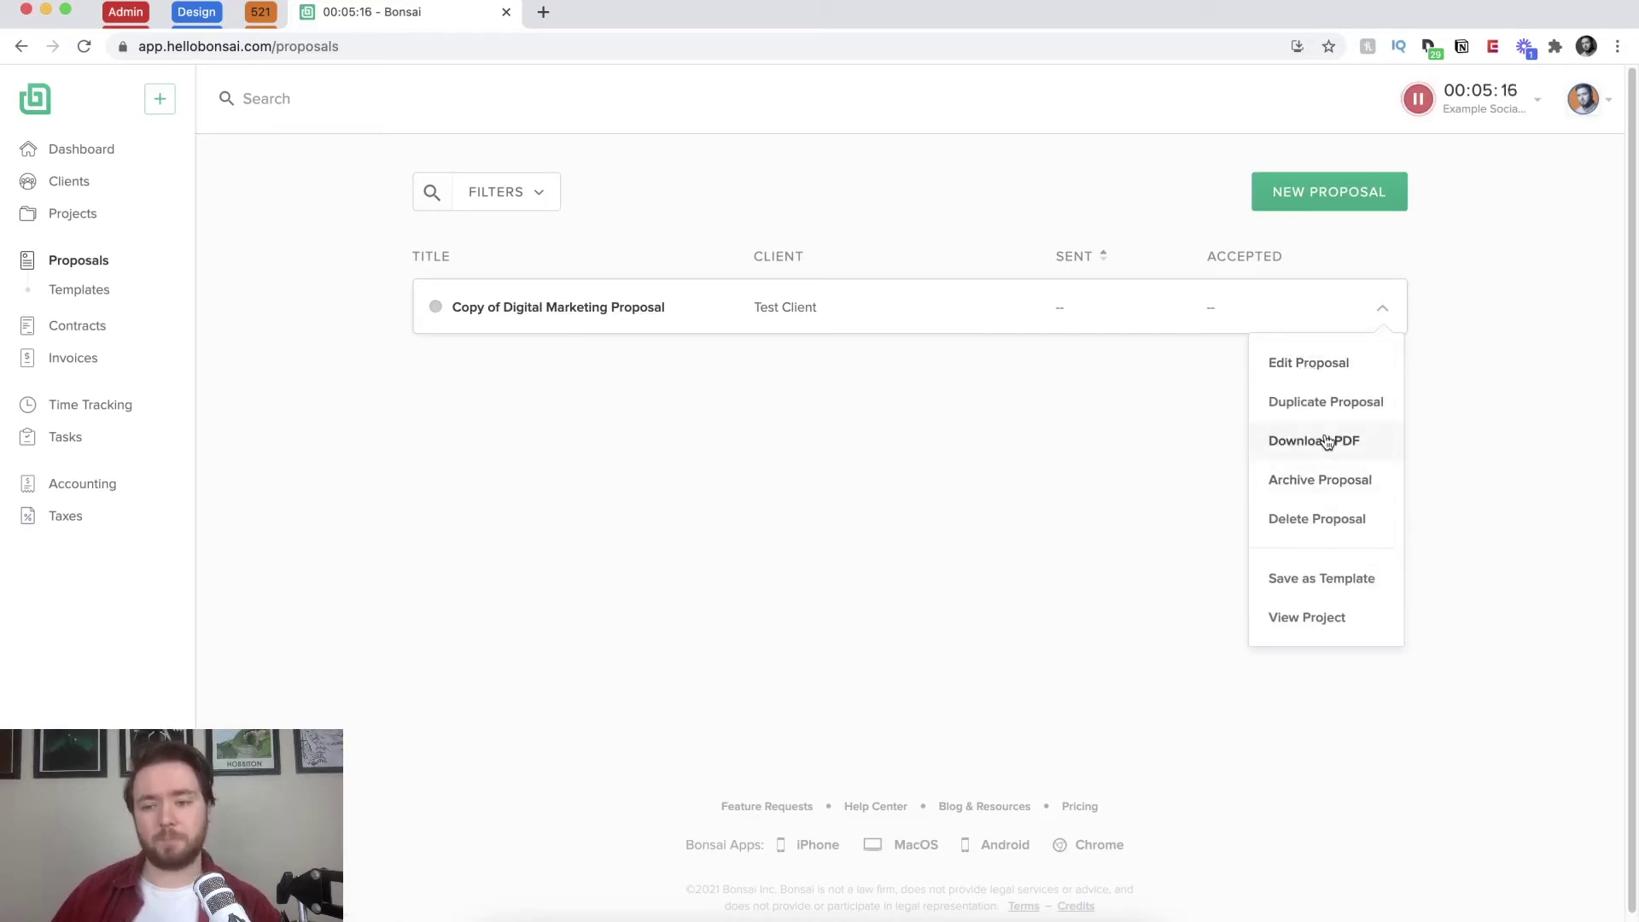
click(1321, 365)
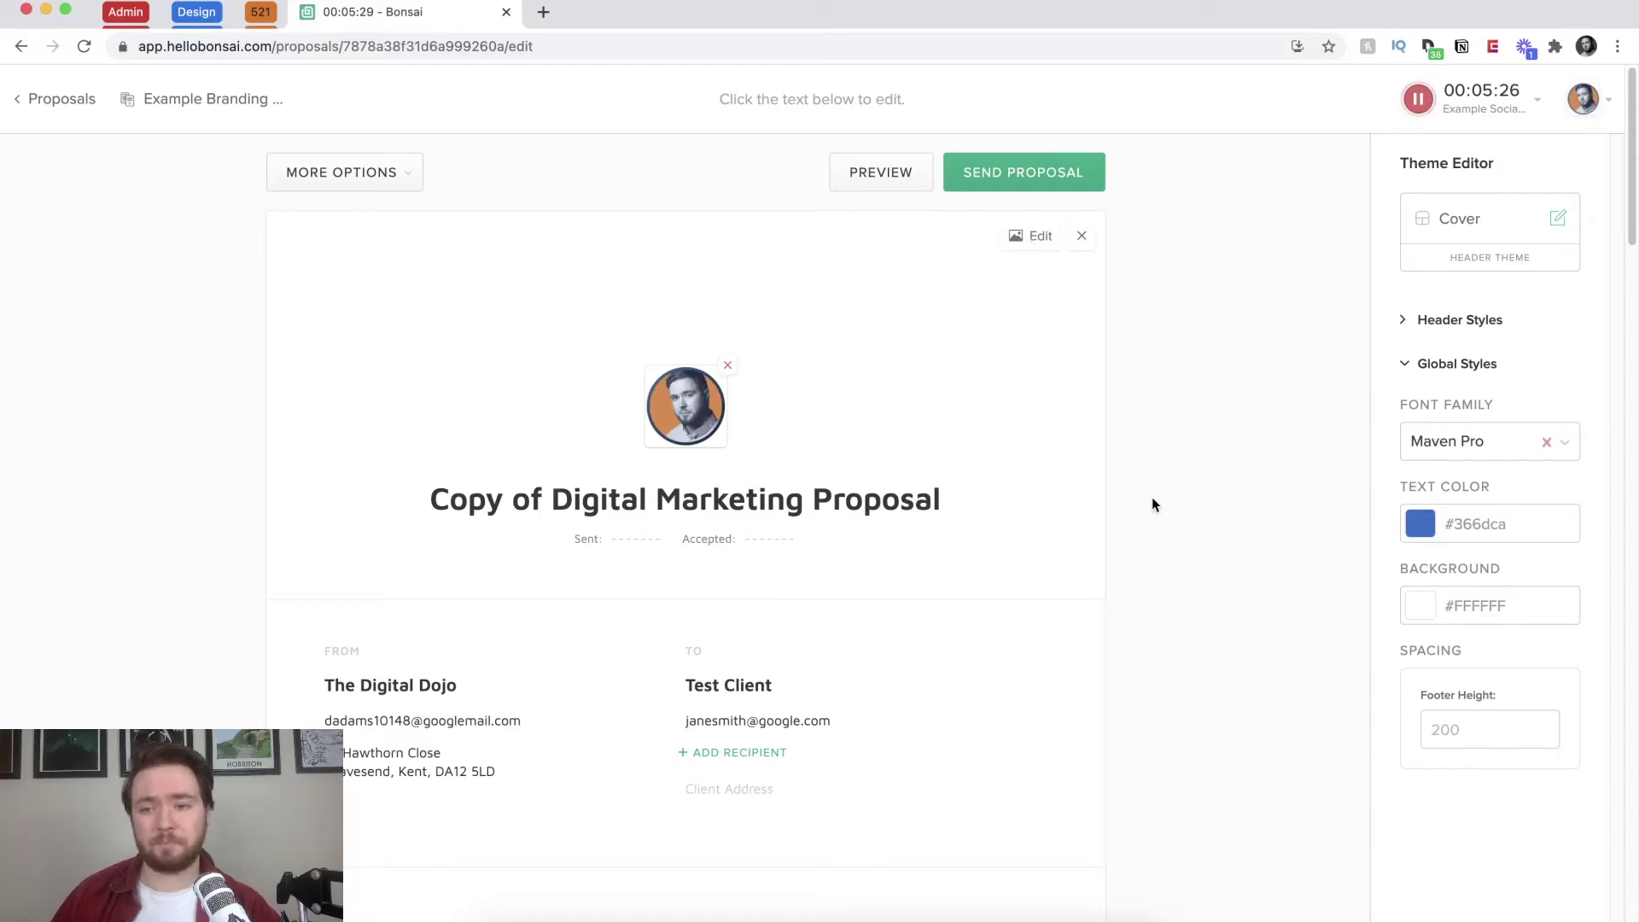
Step: Change the proposal's global text color to black (#000000)
scroll(1161, 529, down, 6)
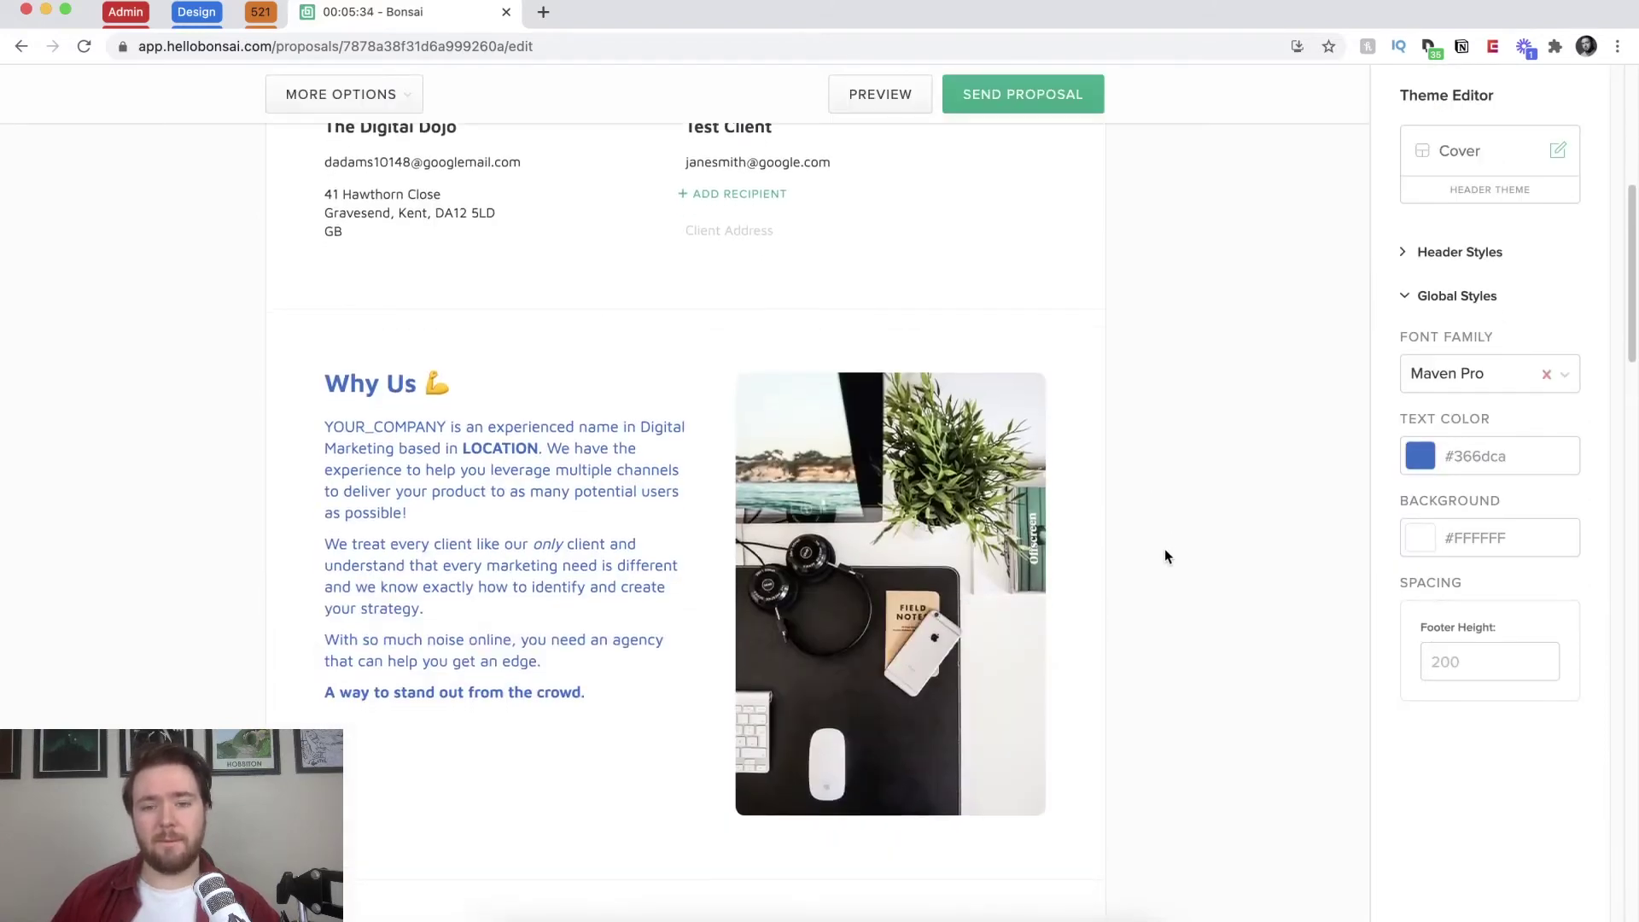
scroll(1164, 556, down, 10)
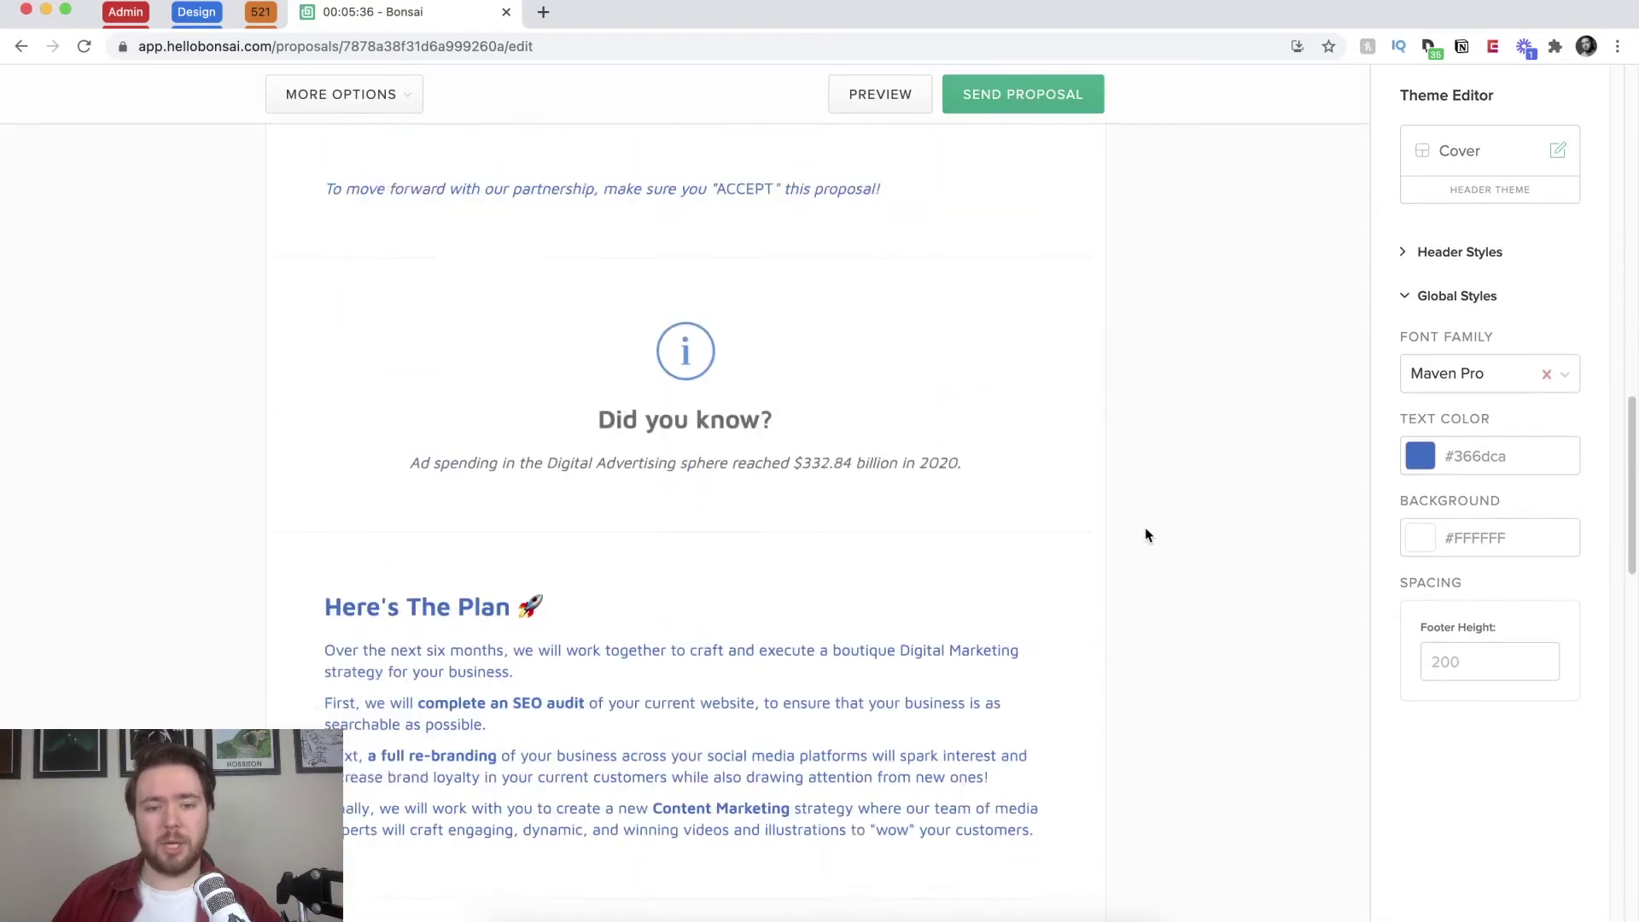
scroll(1146, 534, down, 6)
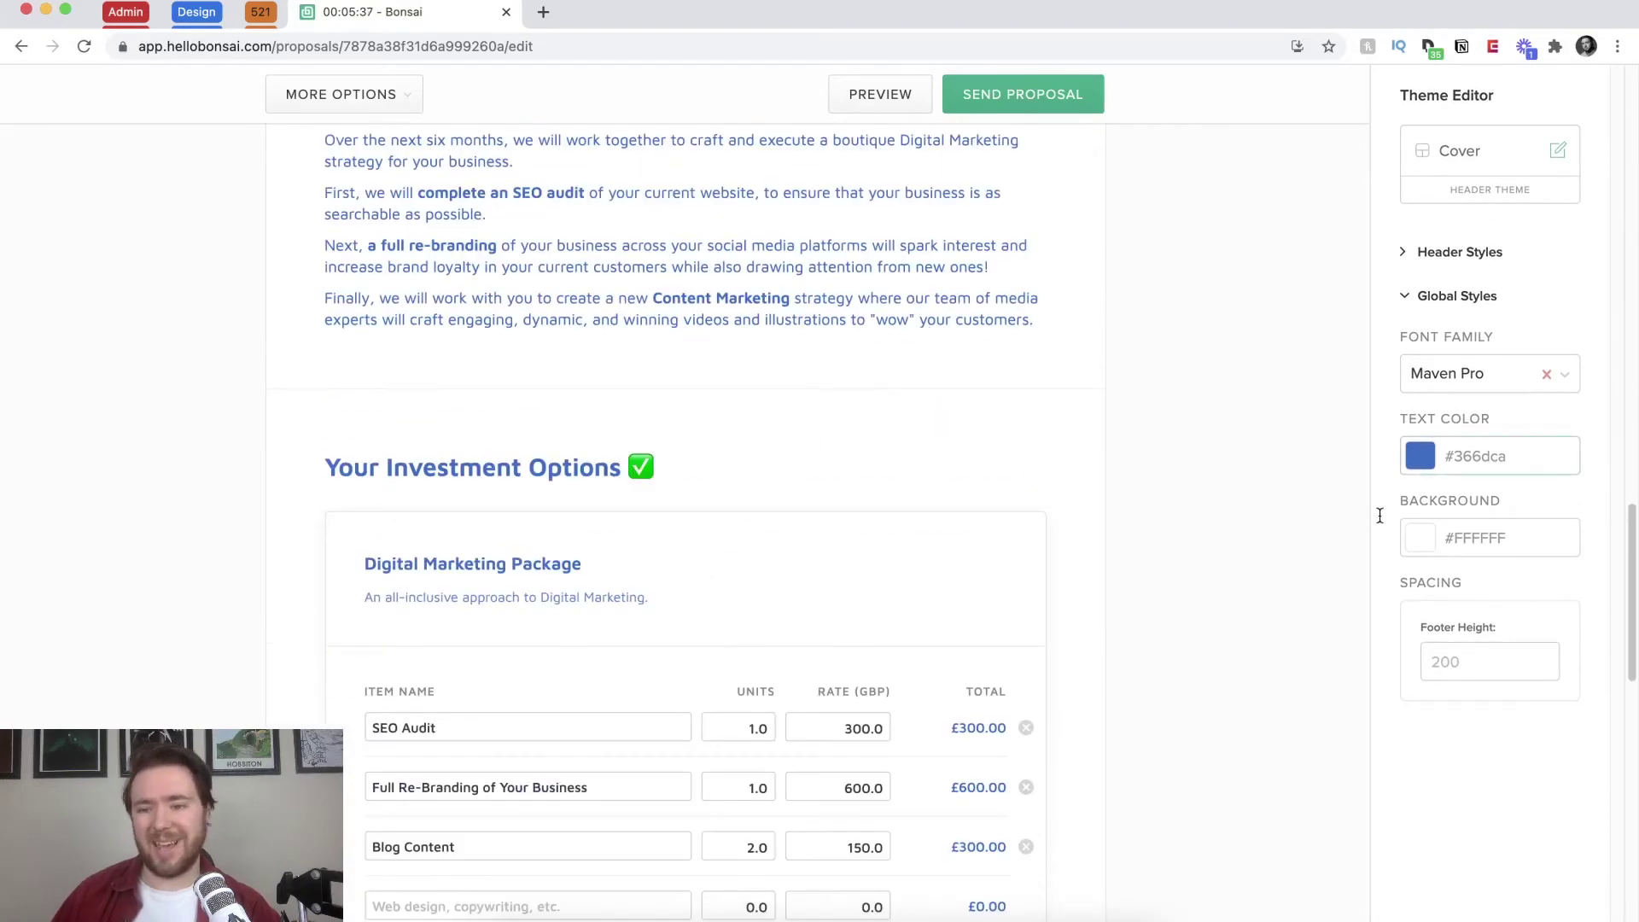
scroll(1408, 500, up, 1)
click(1421, 457)
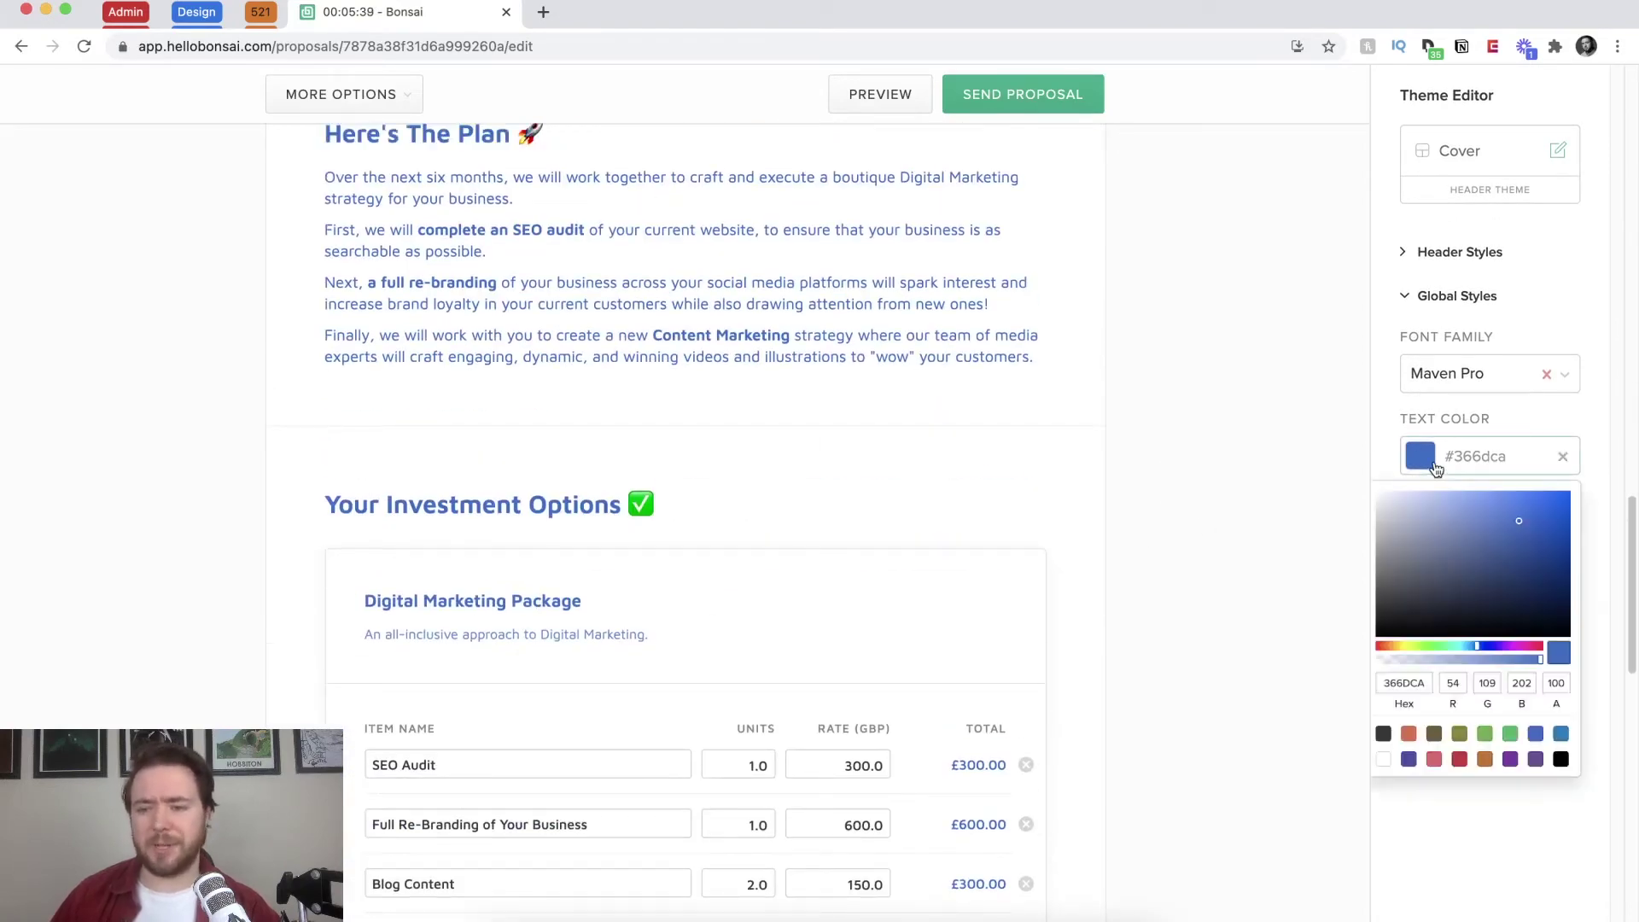
mouse_move(1430, 599)
mouse_down()
mouse_move(1362, 635)
mouse_move(1452, 581)
mouse_up()
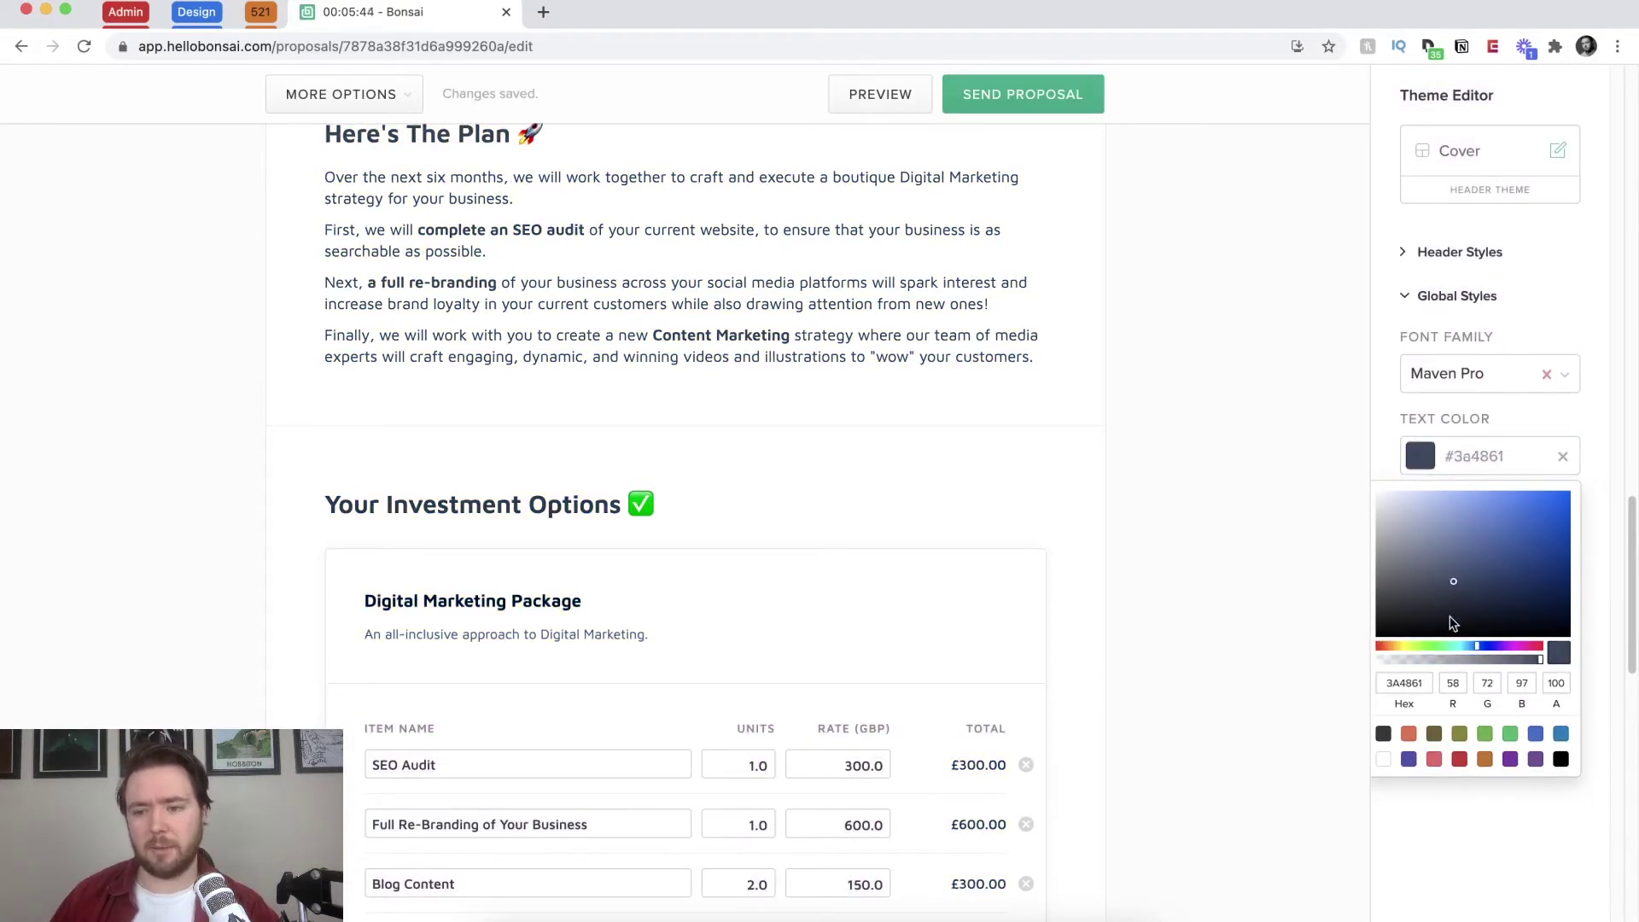
click(1560, 758)
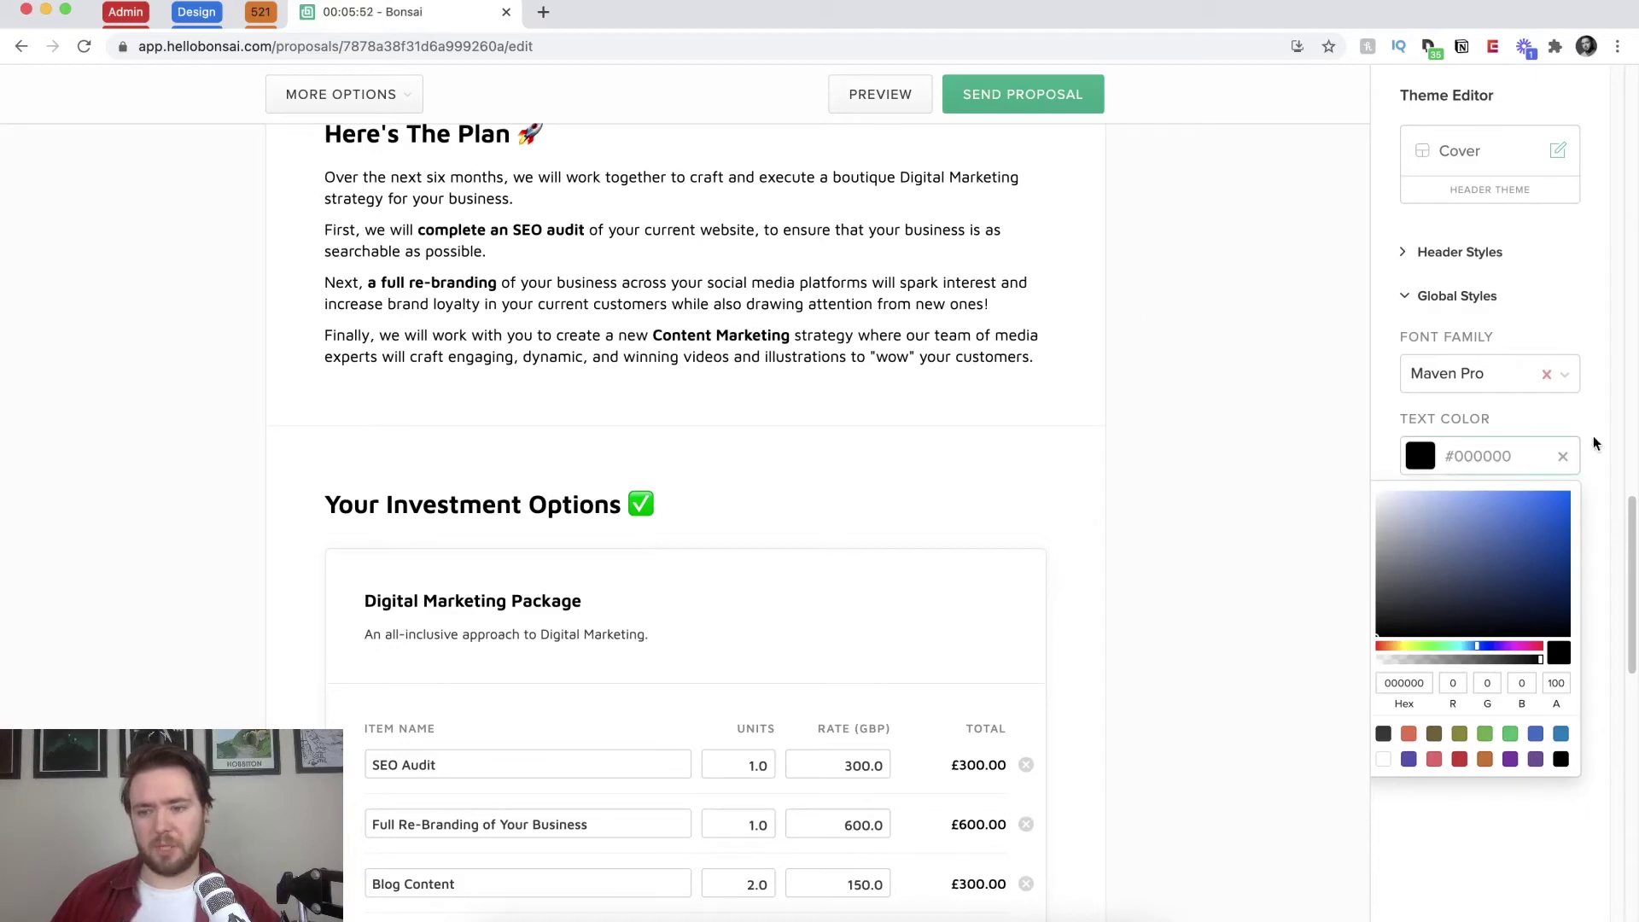
click(1581, 504)
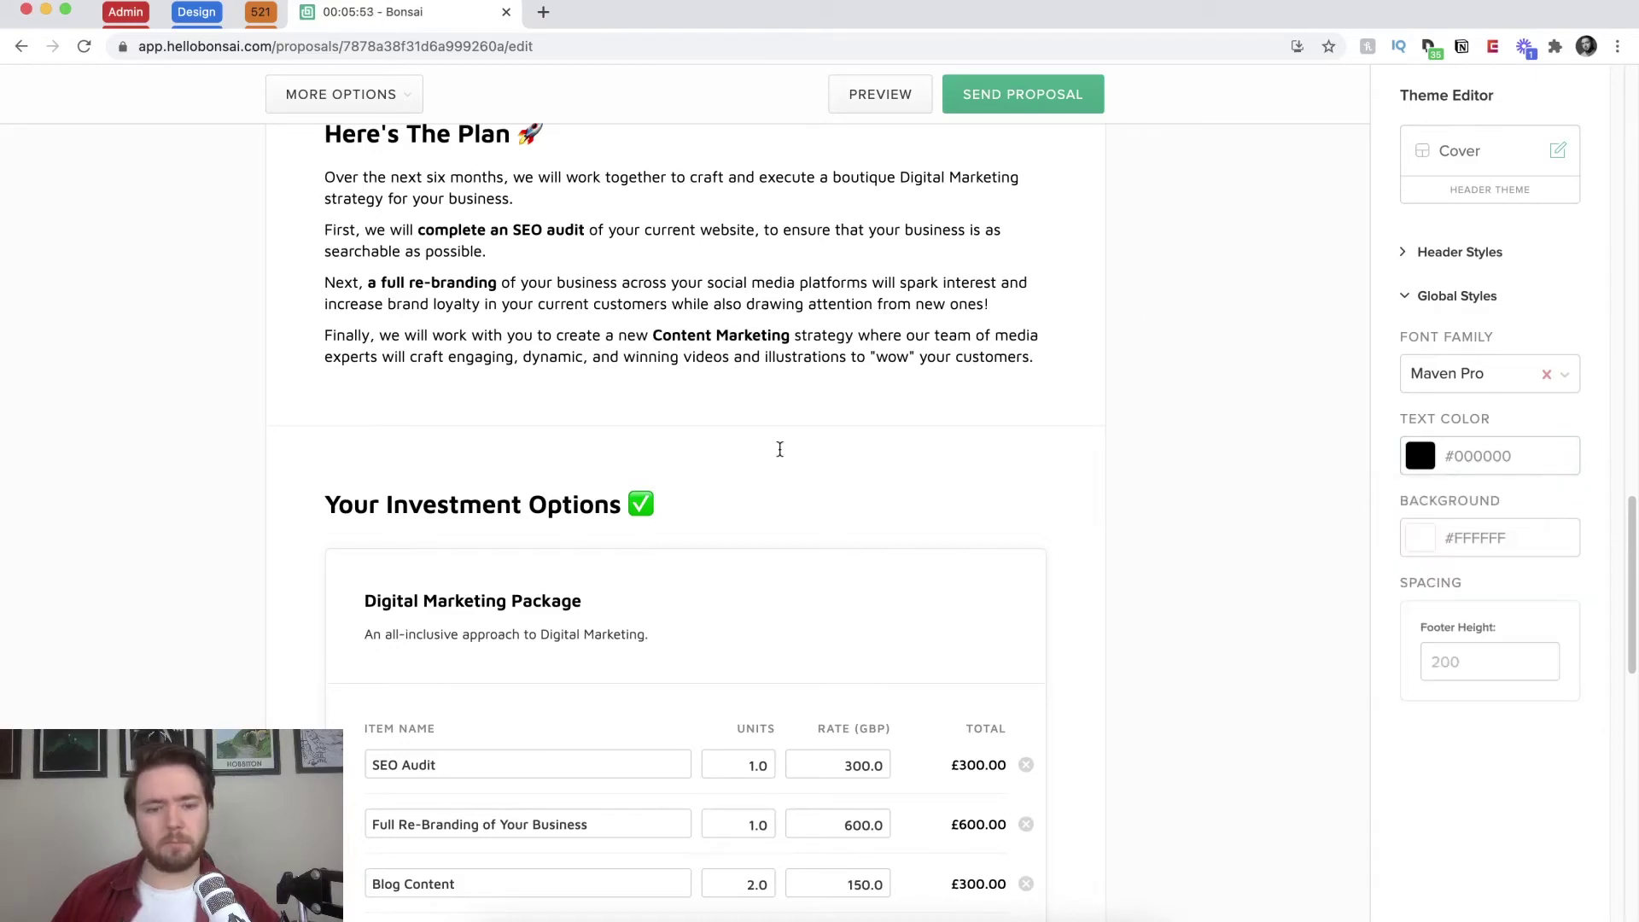
Step: Open the styling options of the proposal's "Here's The Plan" section
scroll(781, 448, down, 2)
scroll(823, 319, up, 5)
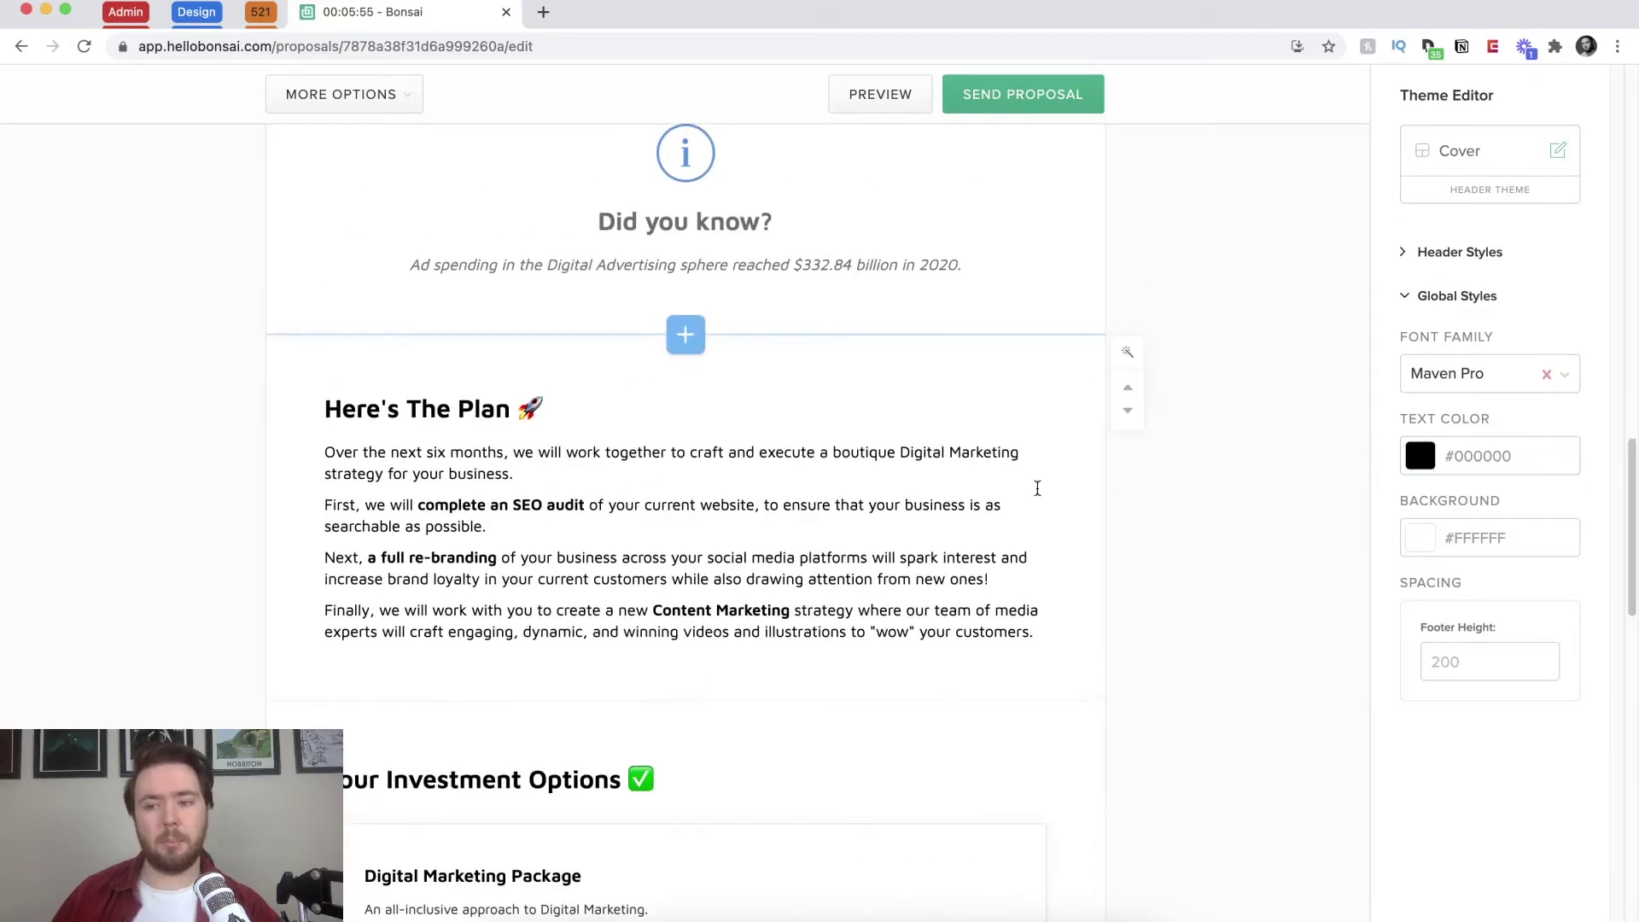
scroll(903, 441, down, 4)
scroll(903, 443, up, 3)
scroll(1036, 299, down, 1)
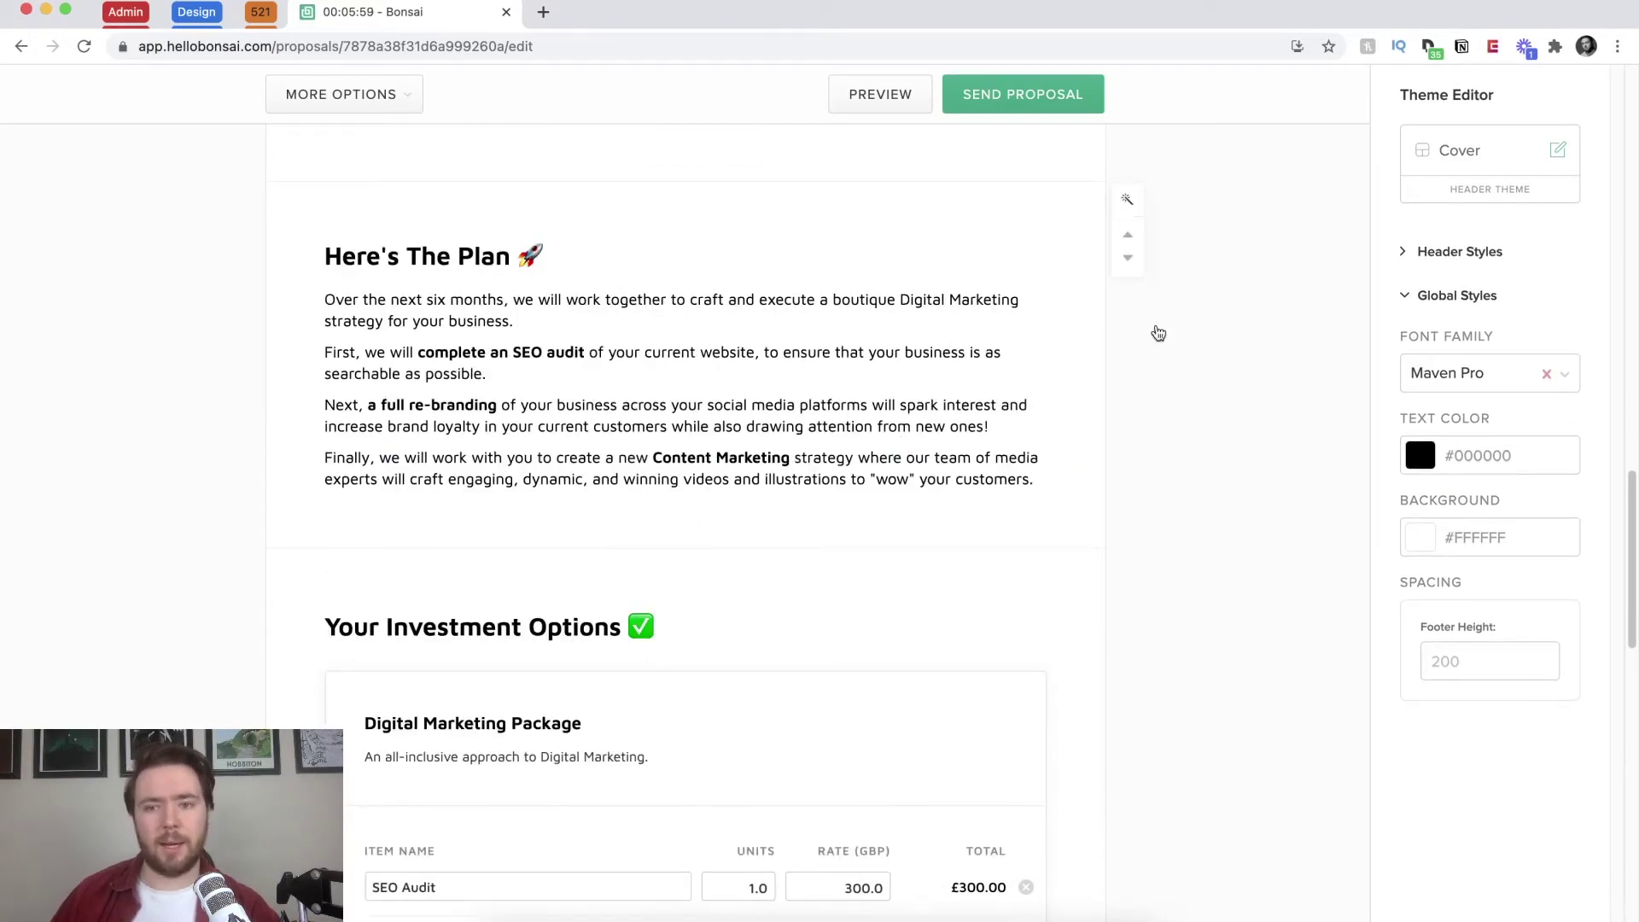
click(1131, 263)
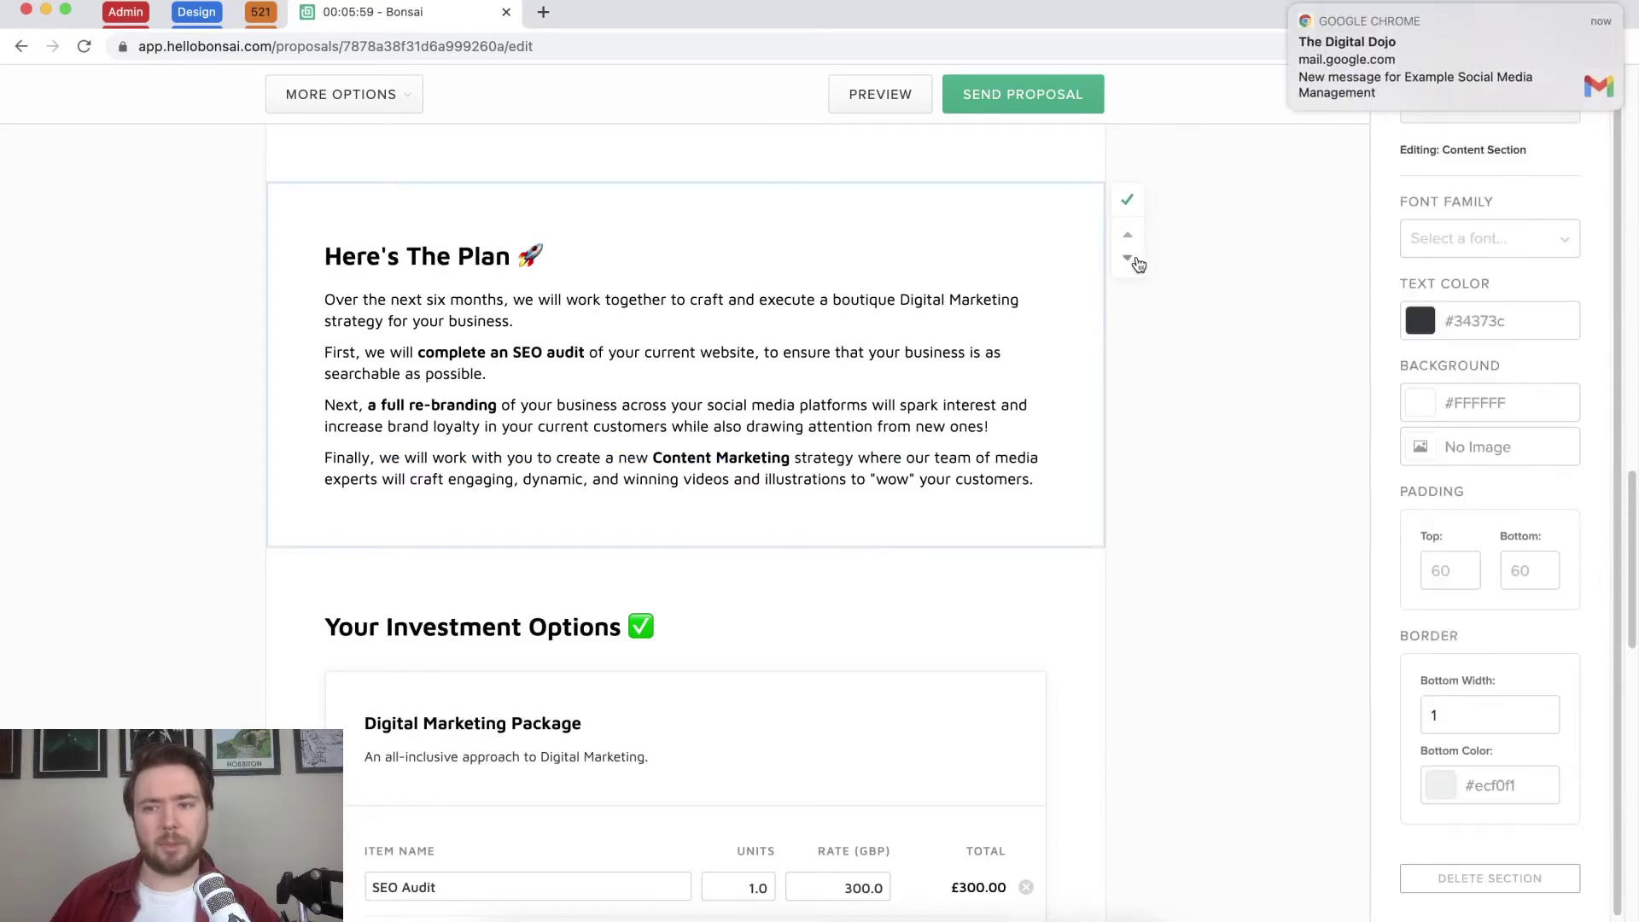
click(1291, 10)
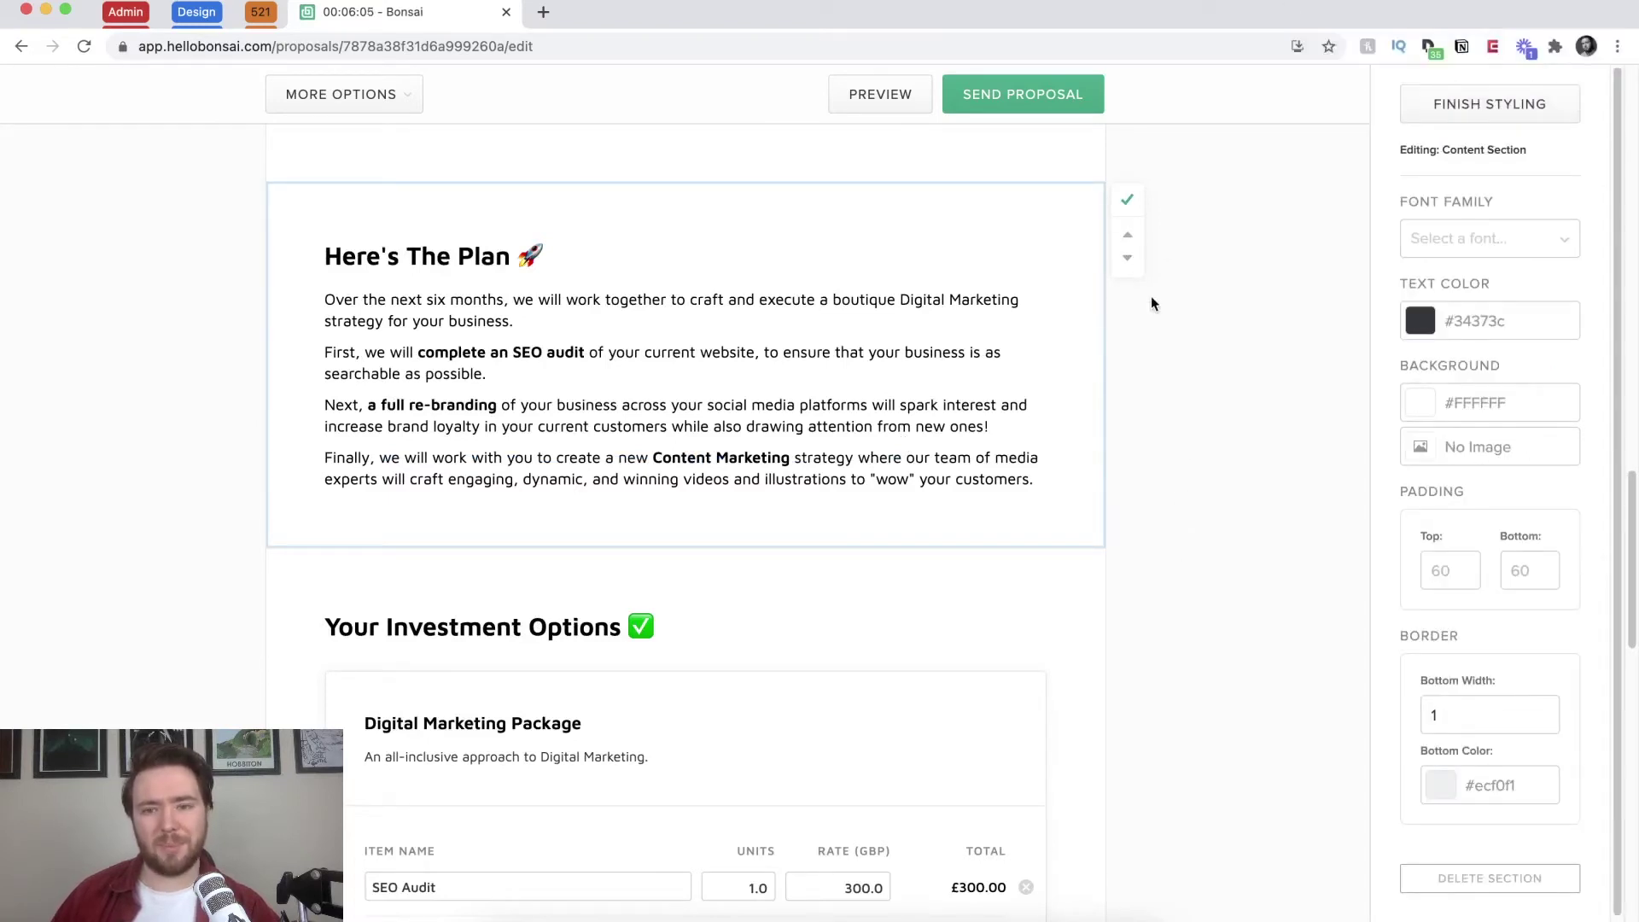
Step: Rename the "SEO Audit" item in the Digital Marketing Package to "Social Media Audit"
scroll(984, 580, down, 3)
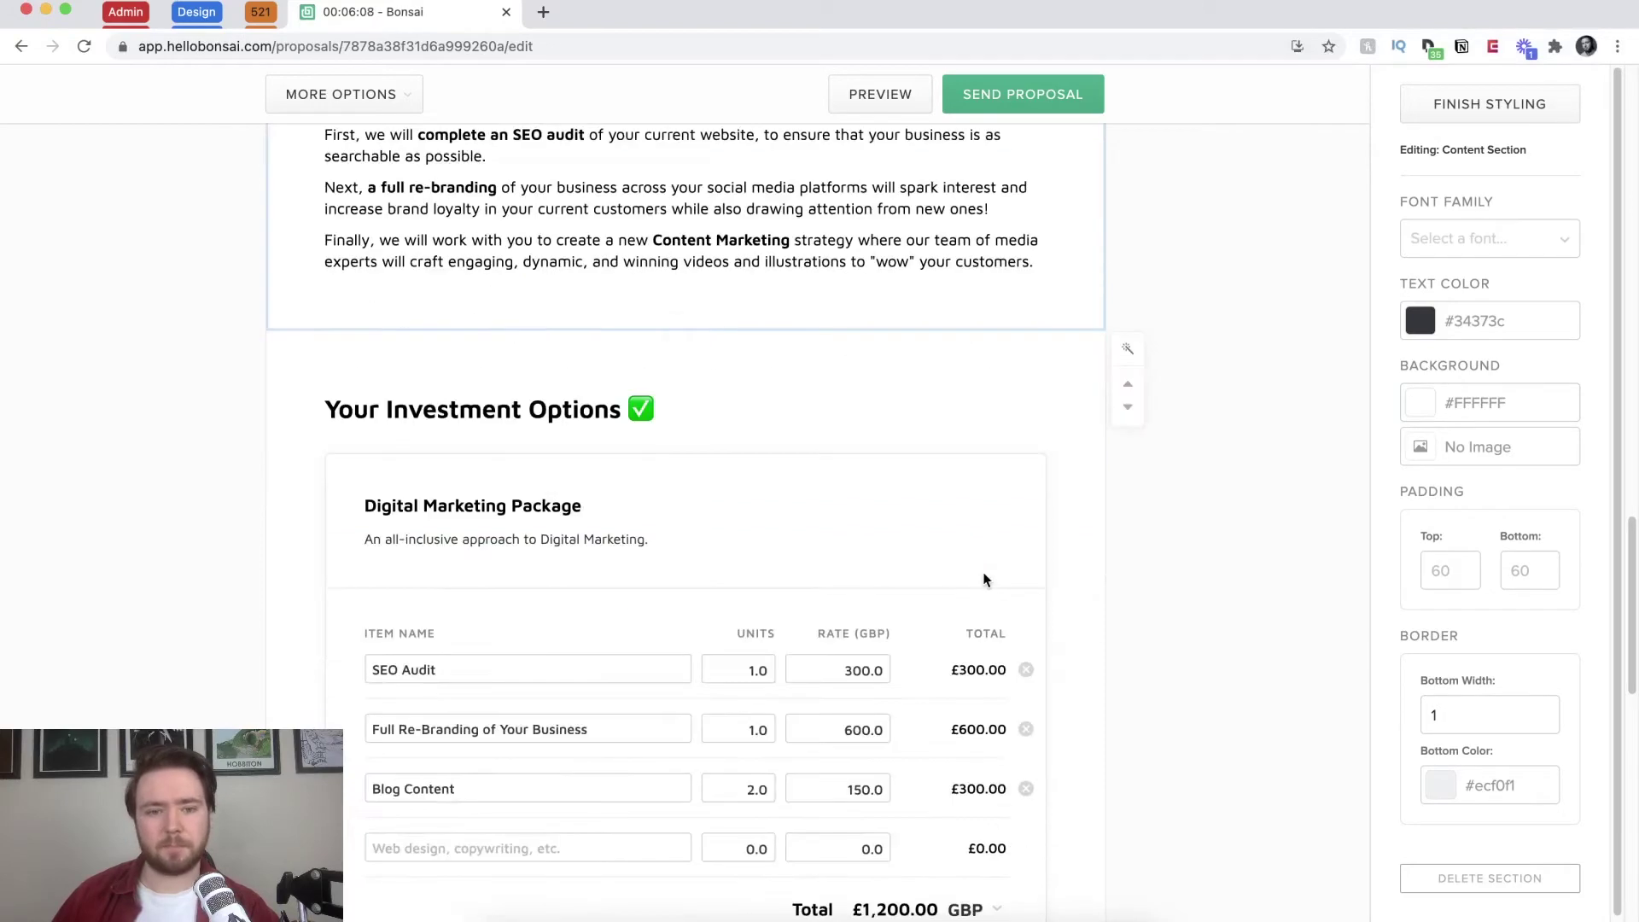
scroll(984, 579, down, 1)
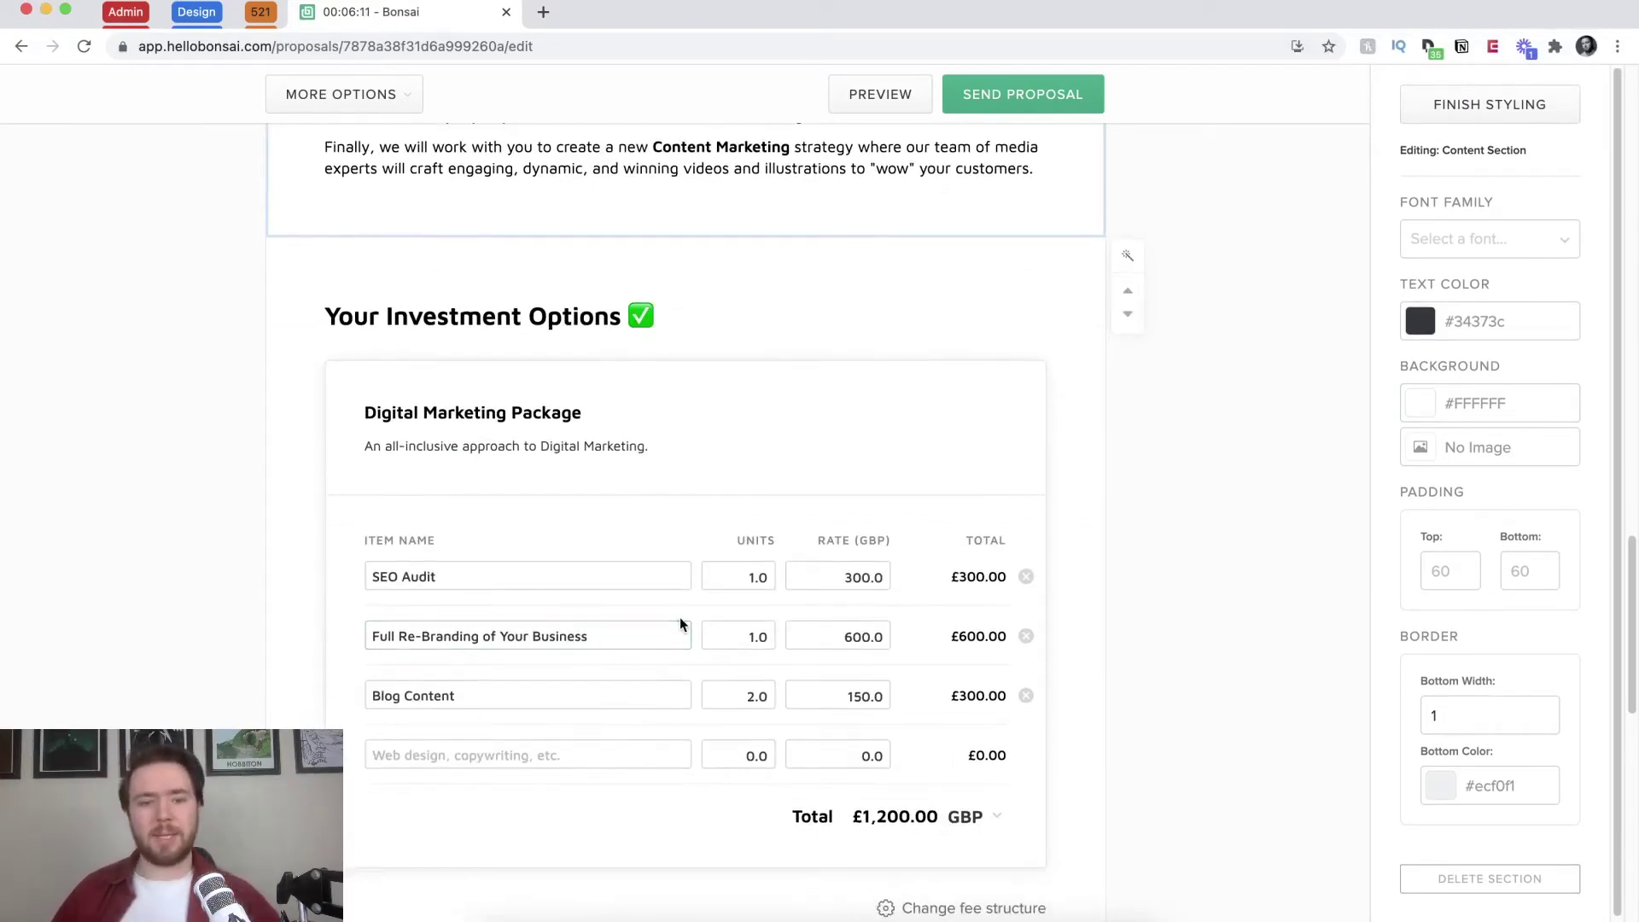
click(684, 634)
scroll(685, 635, down, 1)
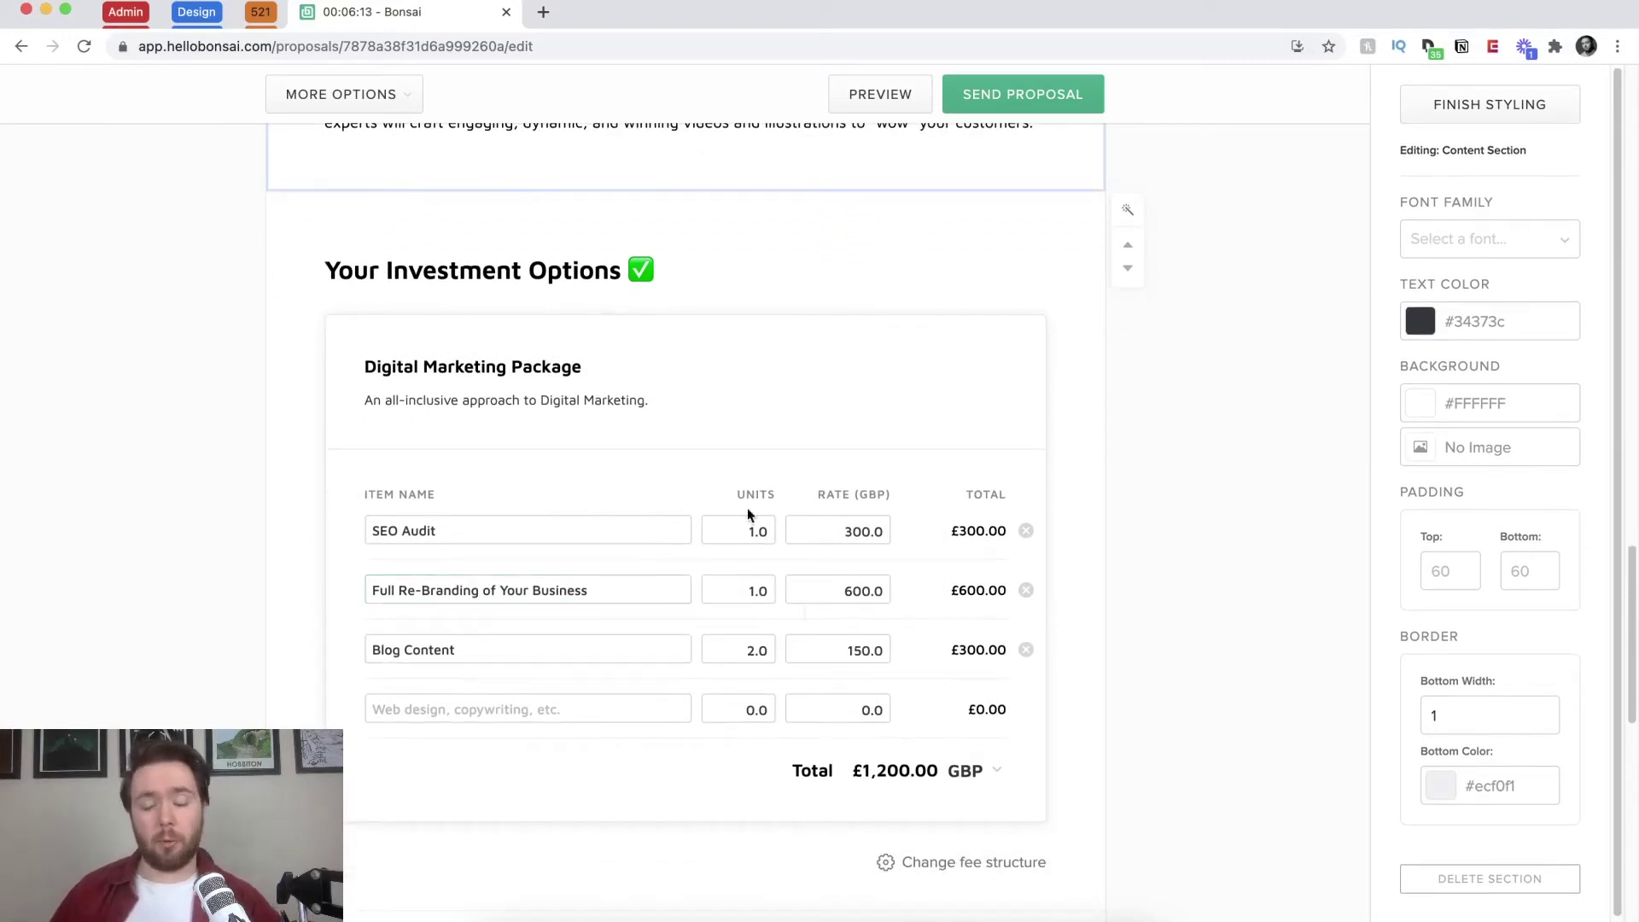
scroll(777, 794, down, 1)
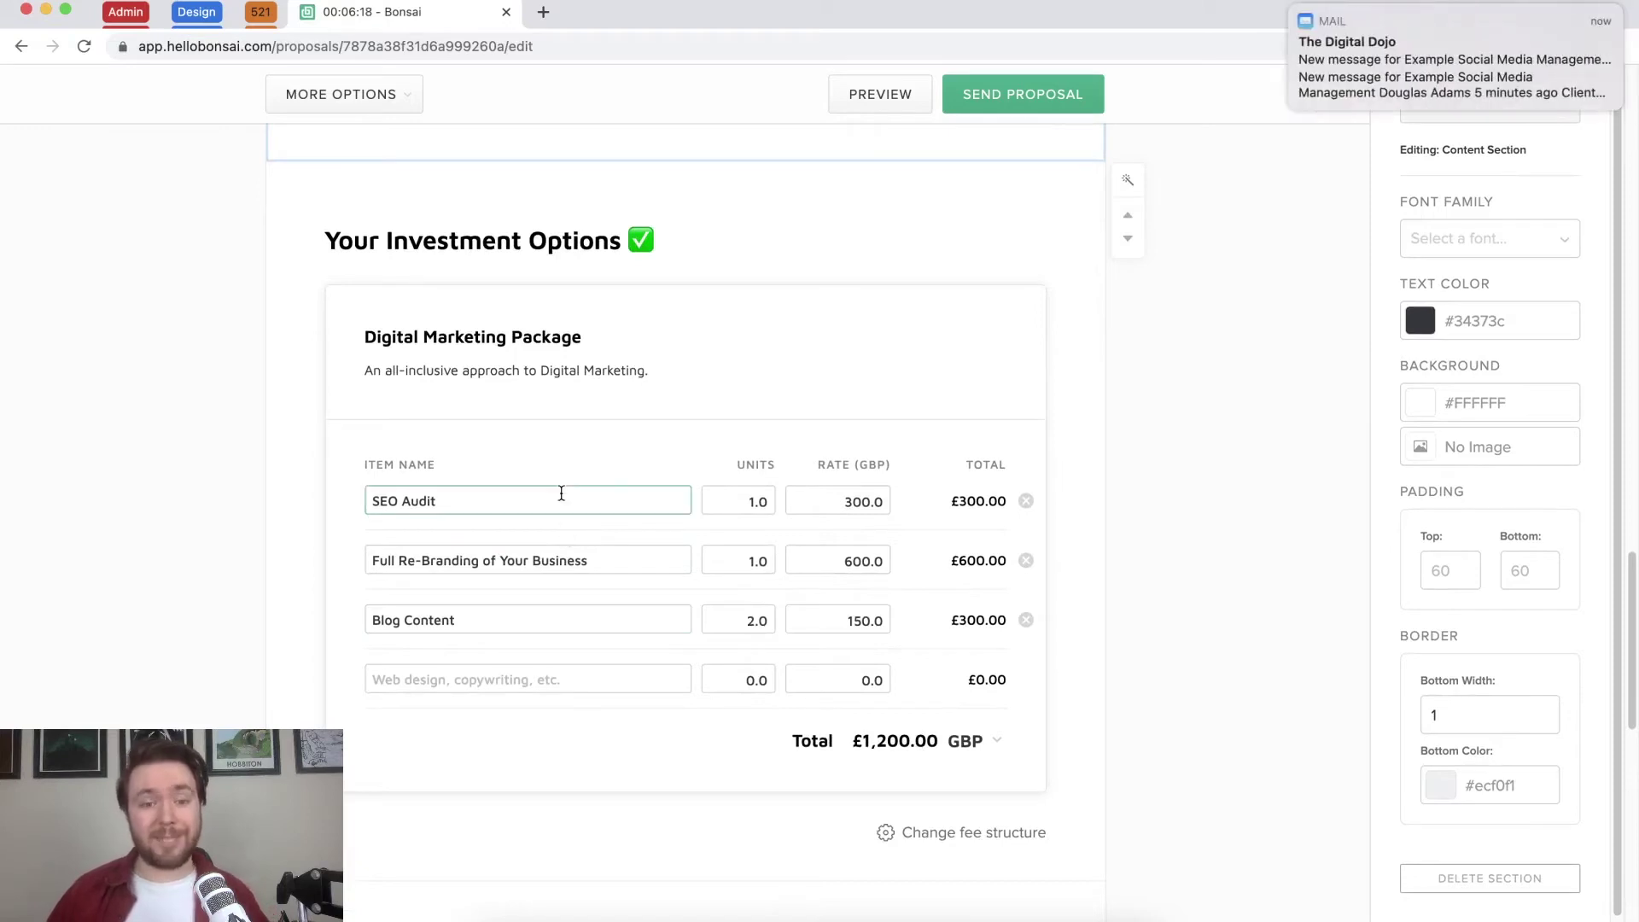
click(1289, 24)
click(620, 507)
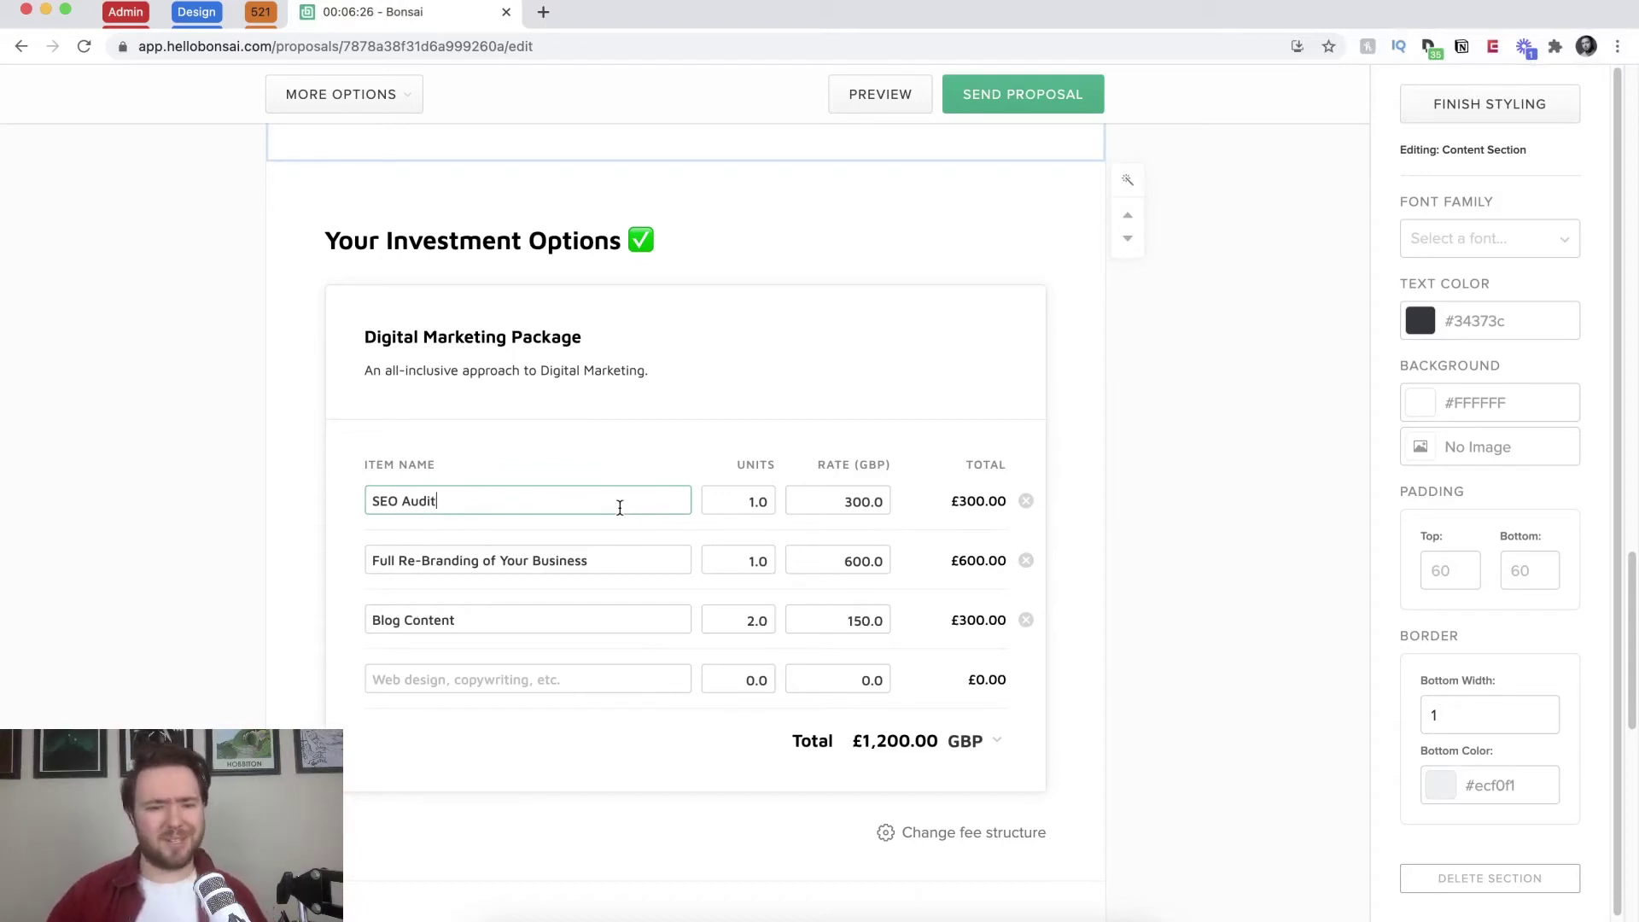
key(super+a)
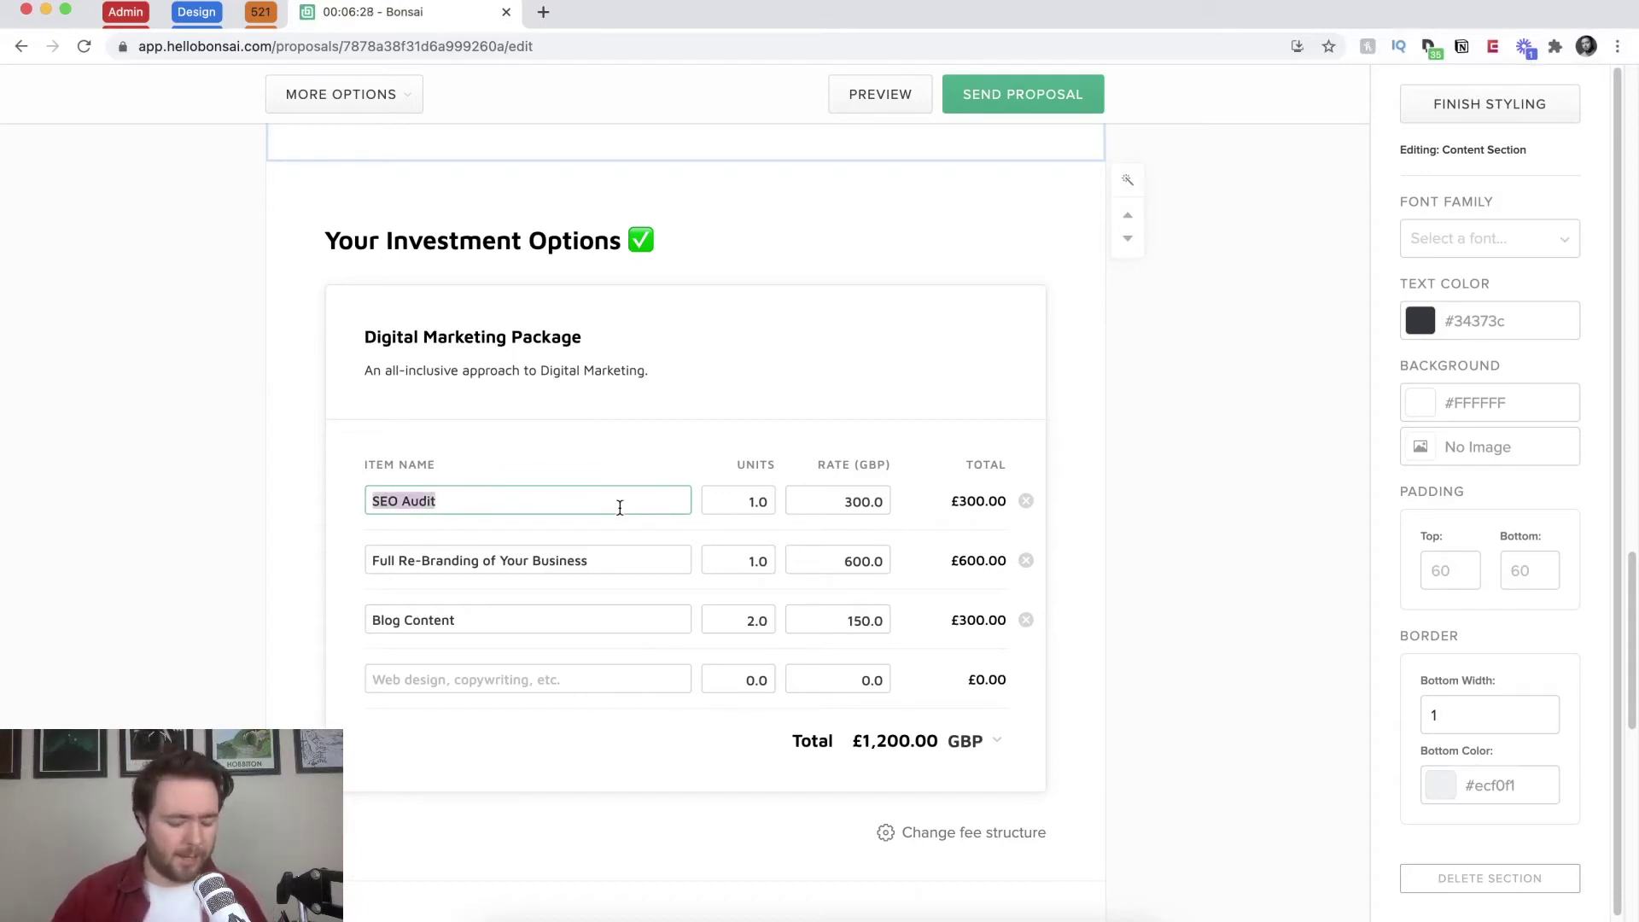
text(Social Media Aud)
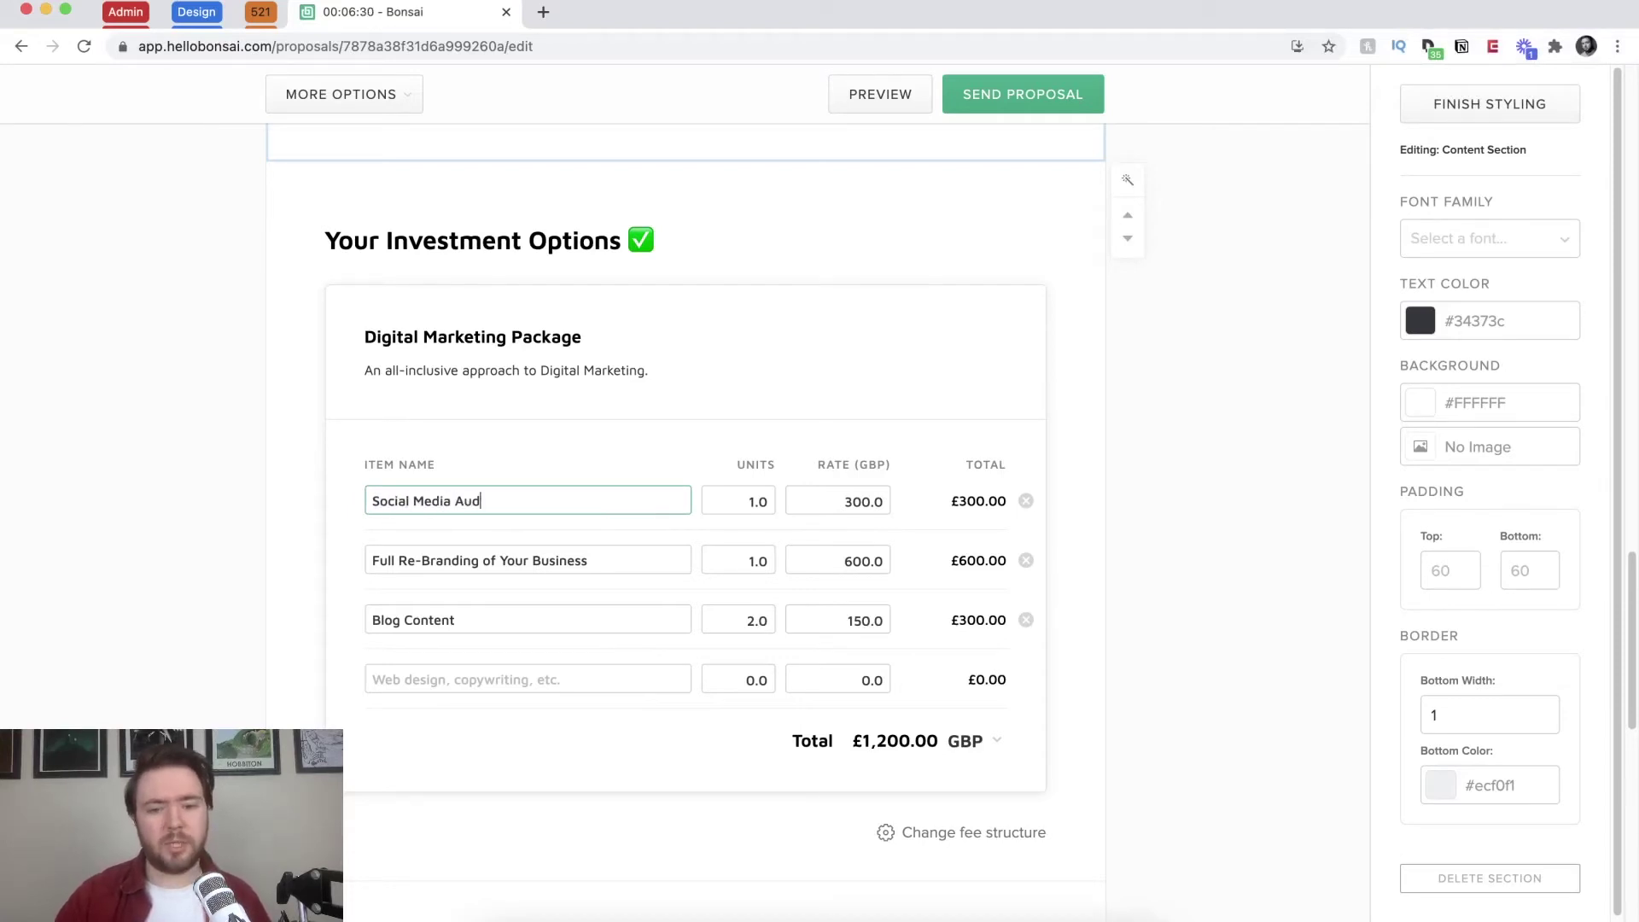
text(it)
Step: Set the rate of the Social Media Audit item in the Digital Marketing Package to 250 GBP
key(Tab)
key(Tab)
text(2)
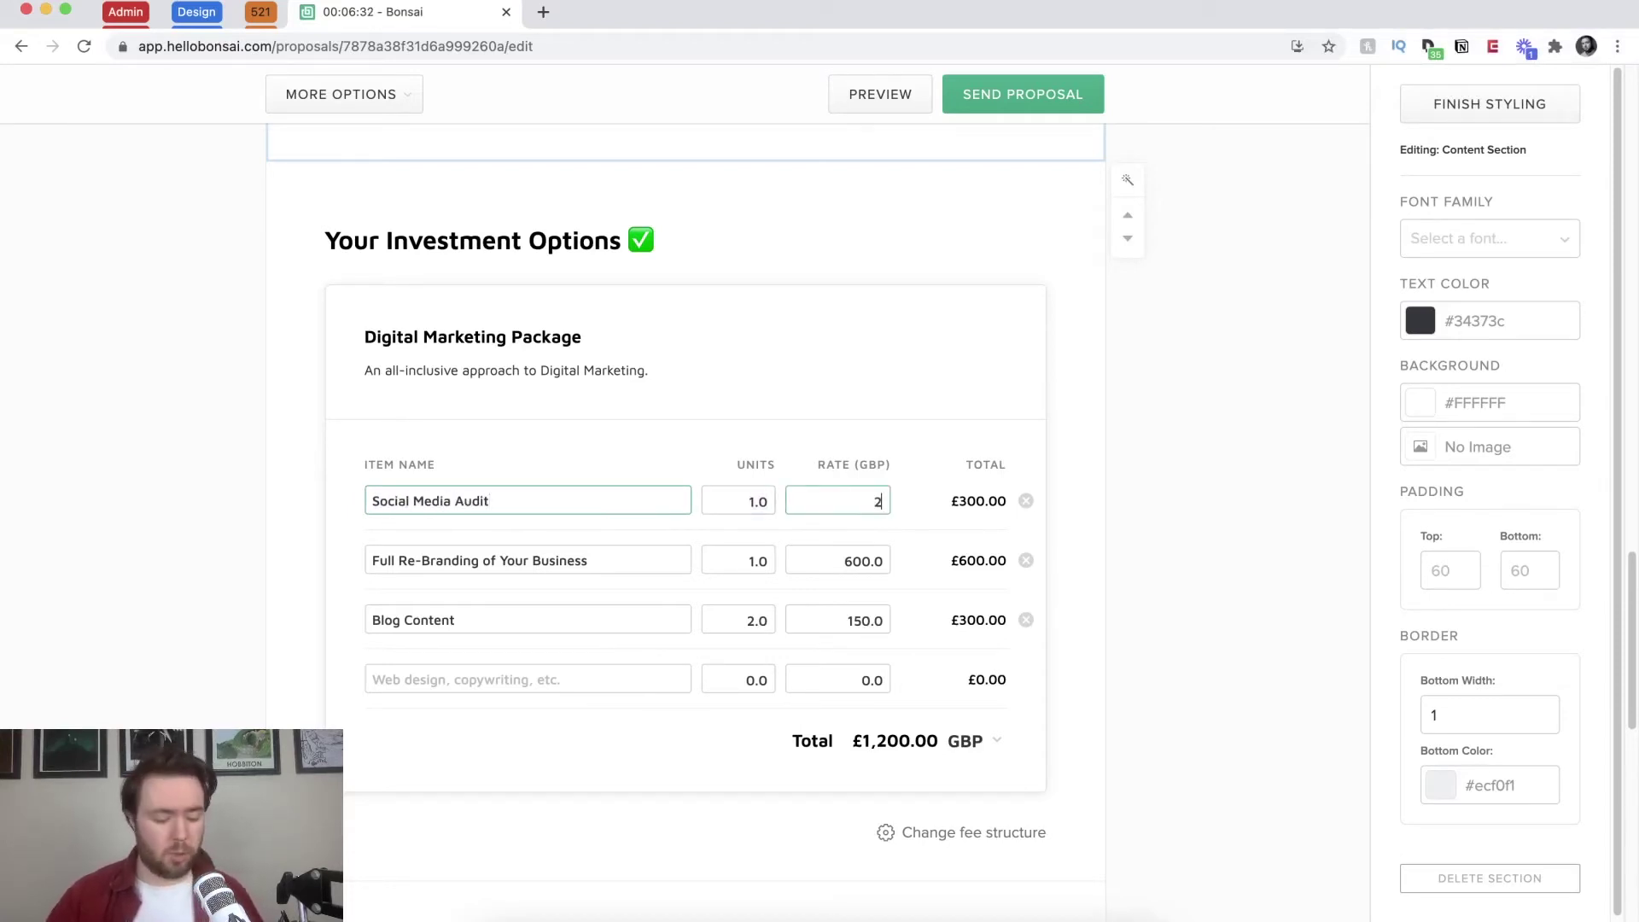
text(50)
key(Tab)
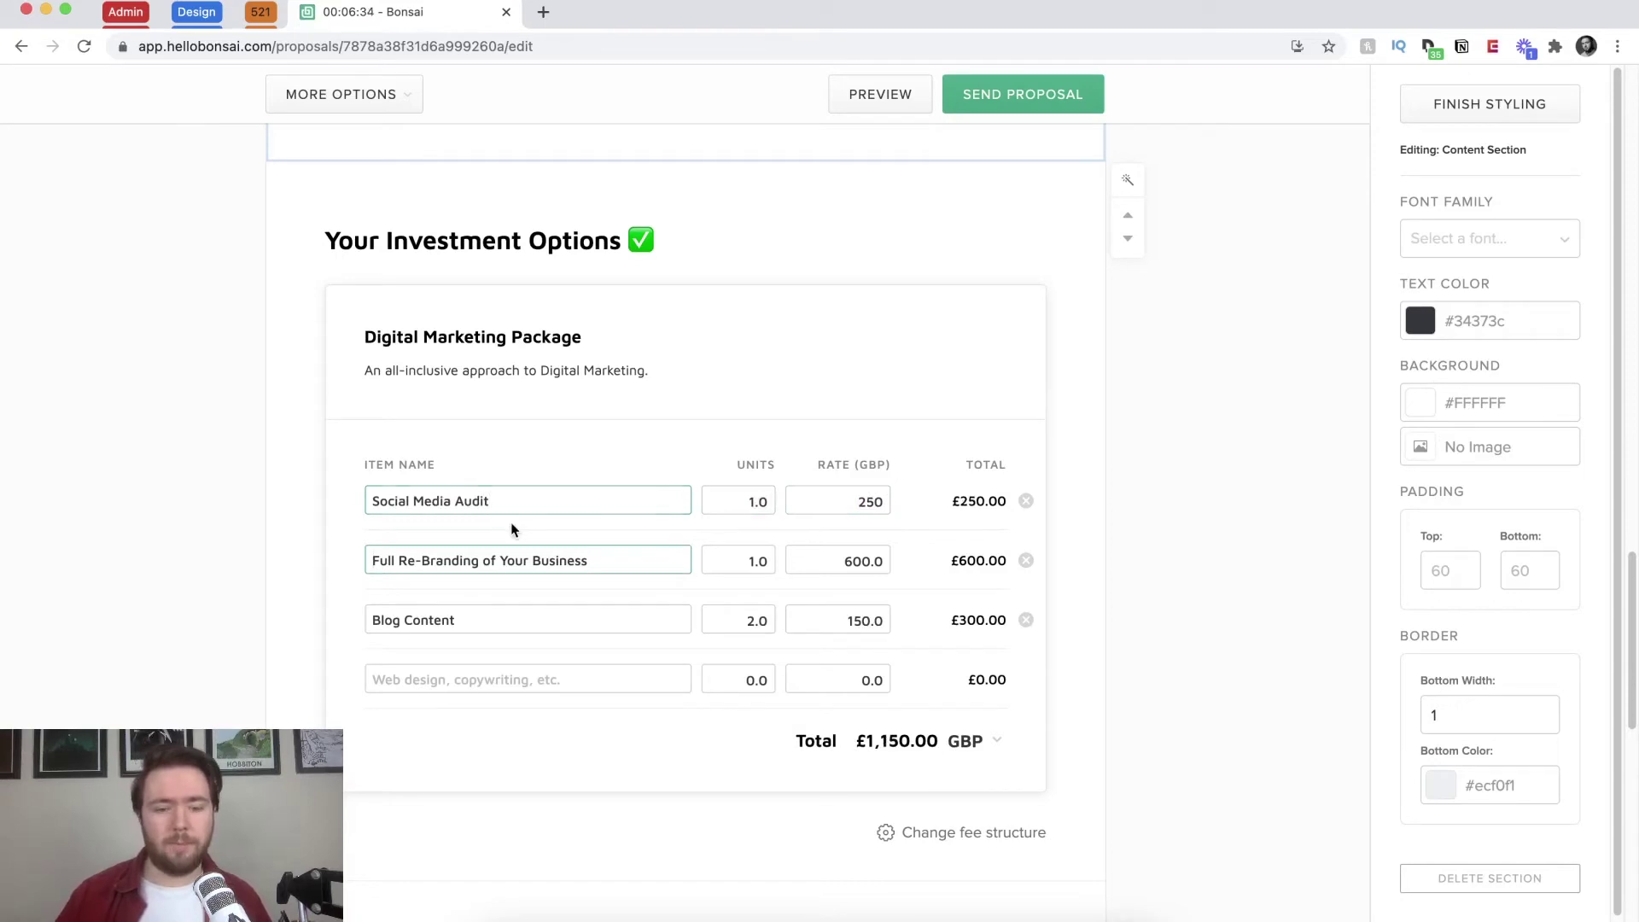
Step: Rename the second package item to "Full Re-Branding of Your Channels", replacing the word "Business"
key(shift+Left)
key(shift+Left)
key(shift+Left)
key(shift+Left)
key(shift+Left)
key(shift+Left)
key(shift+Left)
key(shift+Left)
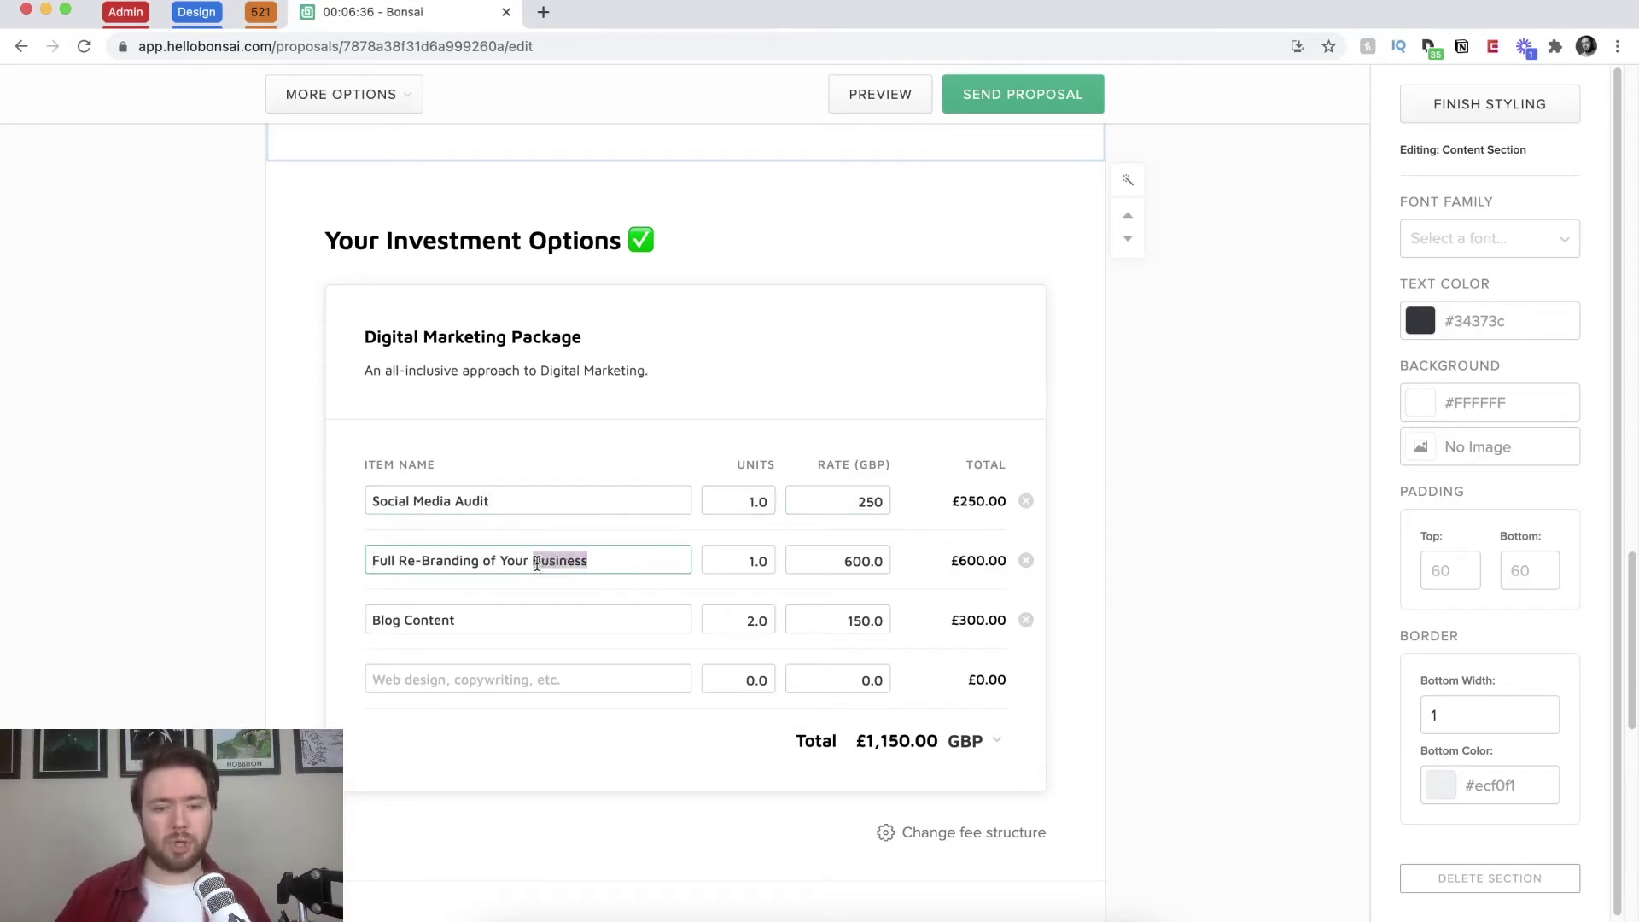
text(Chan)
text(nels)
key(BackSpace)
text(ls)
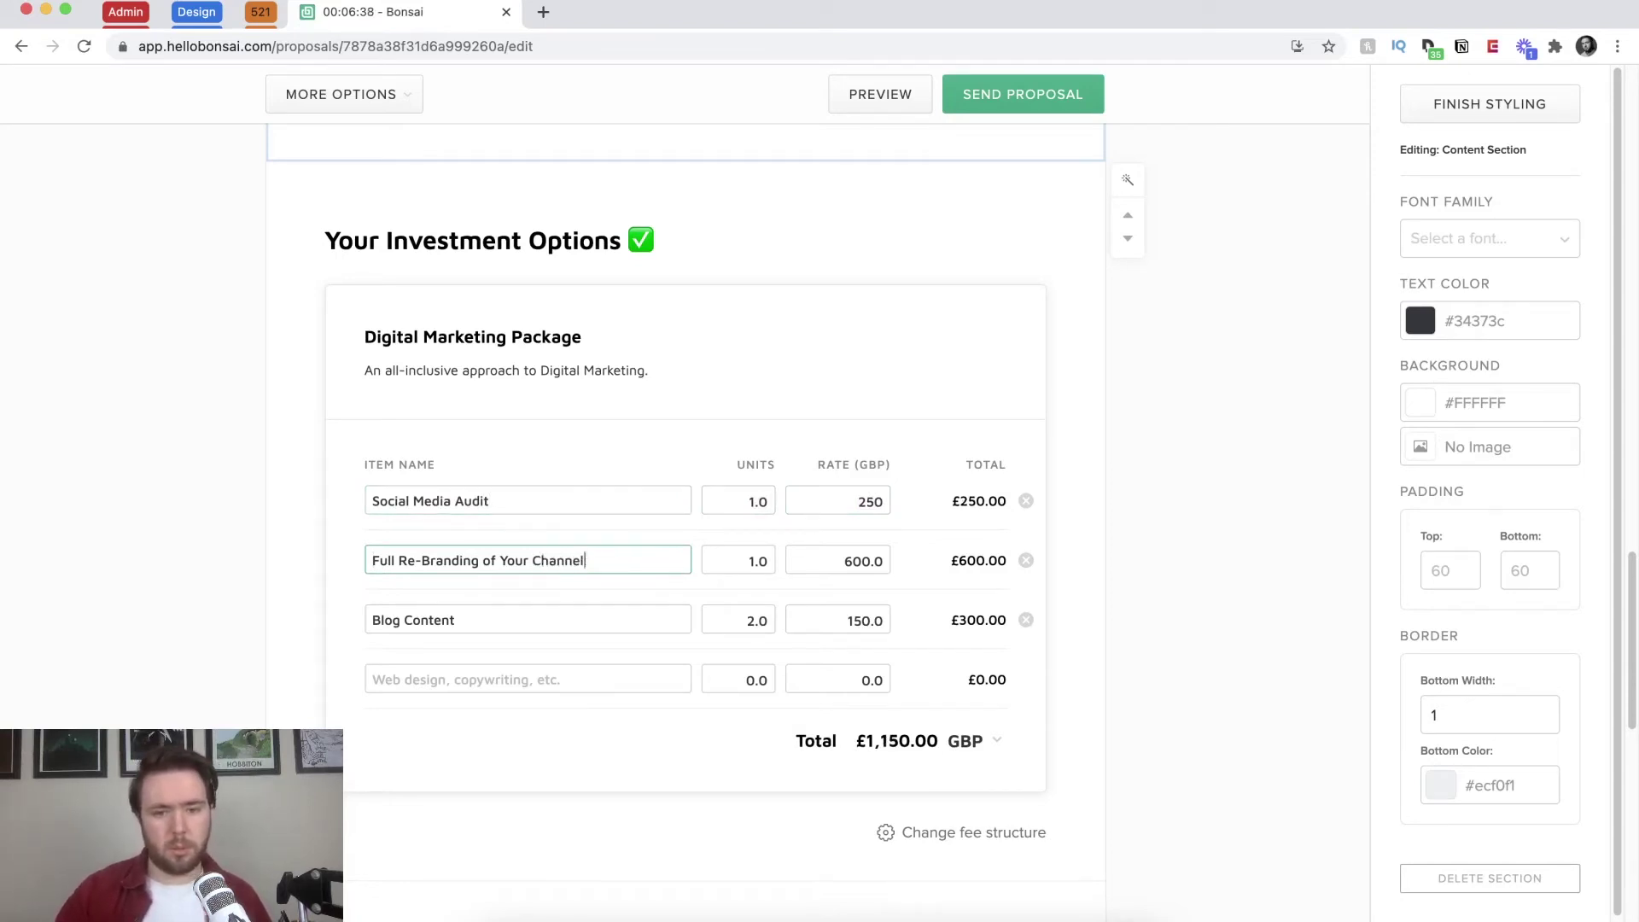
Step: Set the rate of the Full Re-Branding item to 400 GBP
key(Tab)
key(Tab)
text(400)
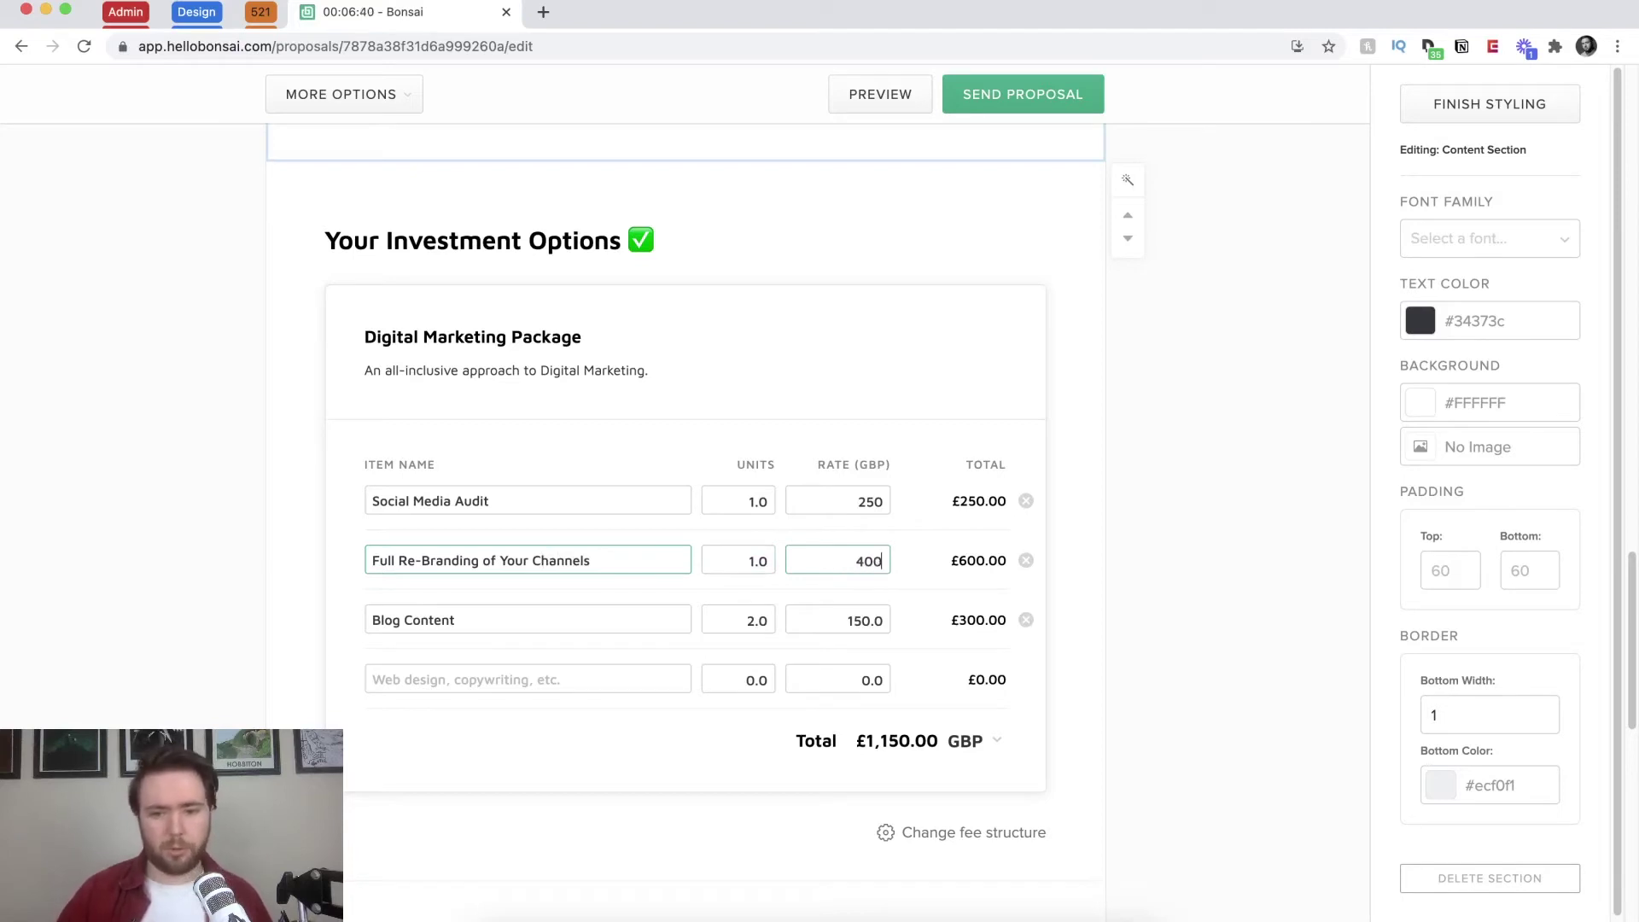
key(Tab)
key(Tab)
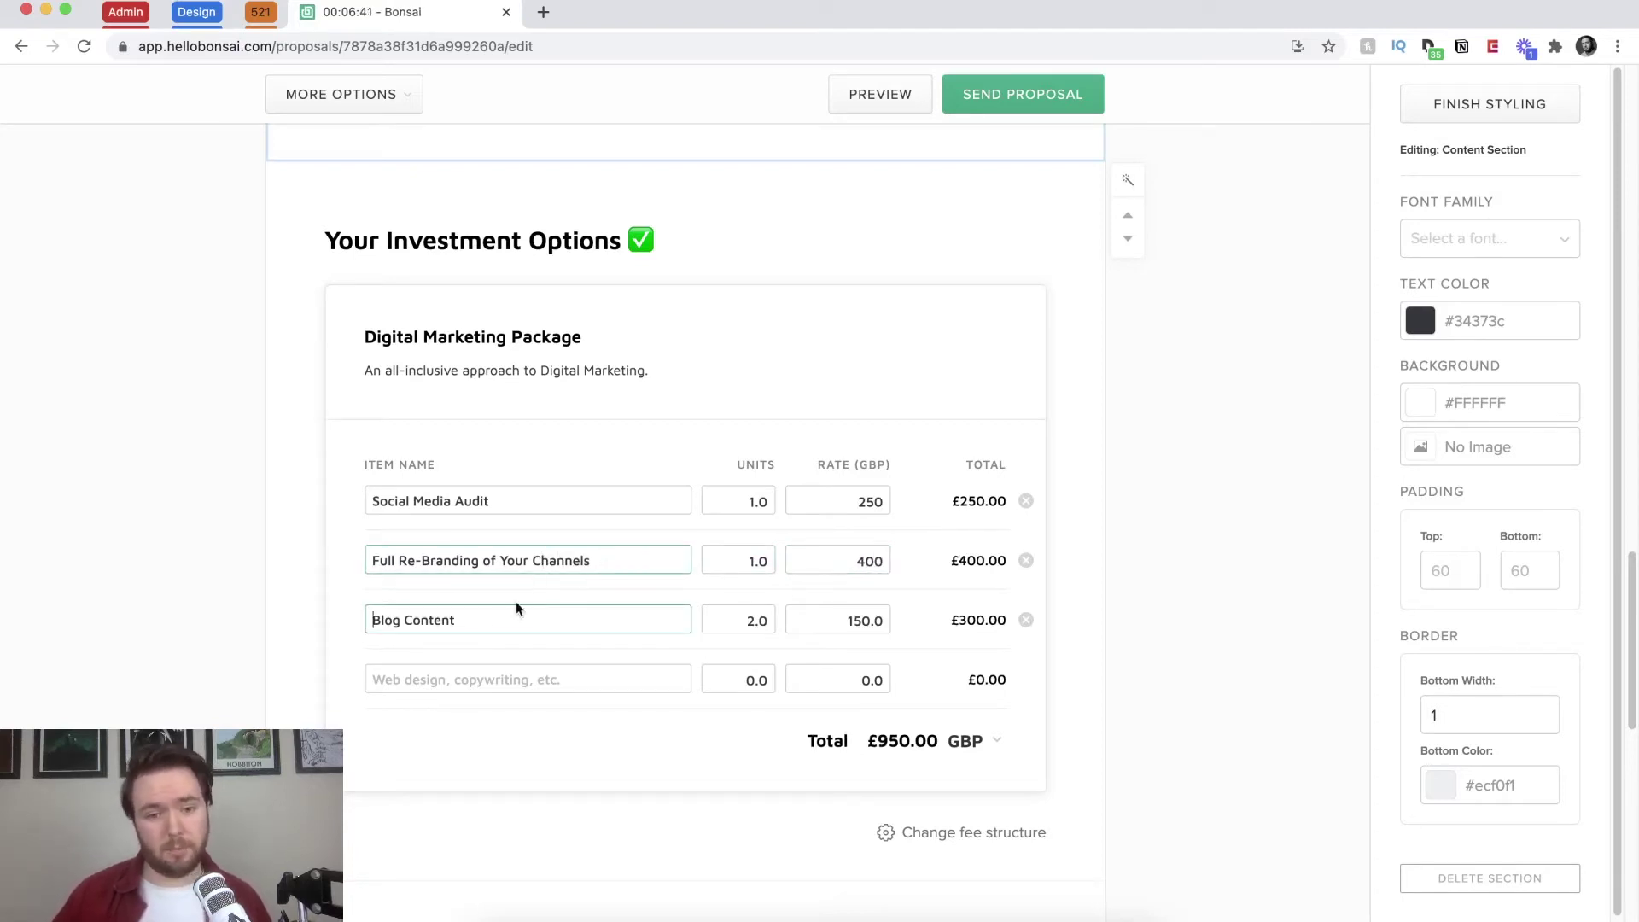
Step: Rename the "Blog Content" item in the Digital Marketing Package to "5 Social Posts"
double_click(437, 620)
click(381, 611)
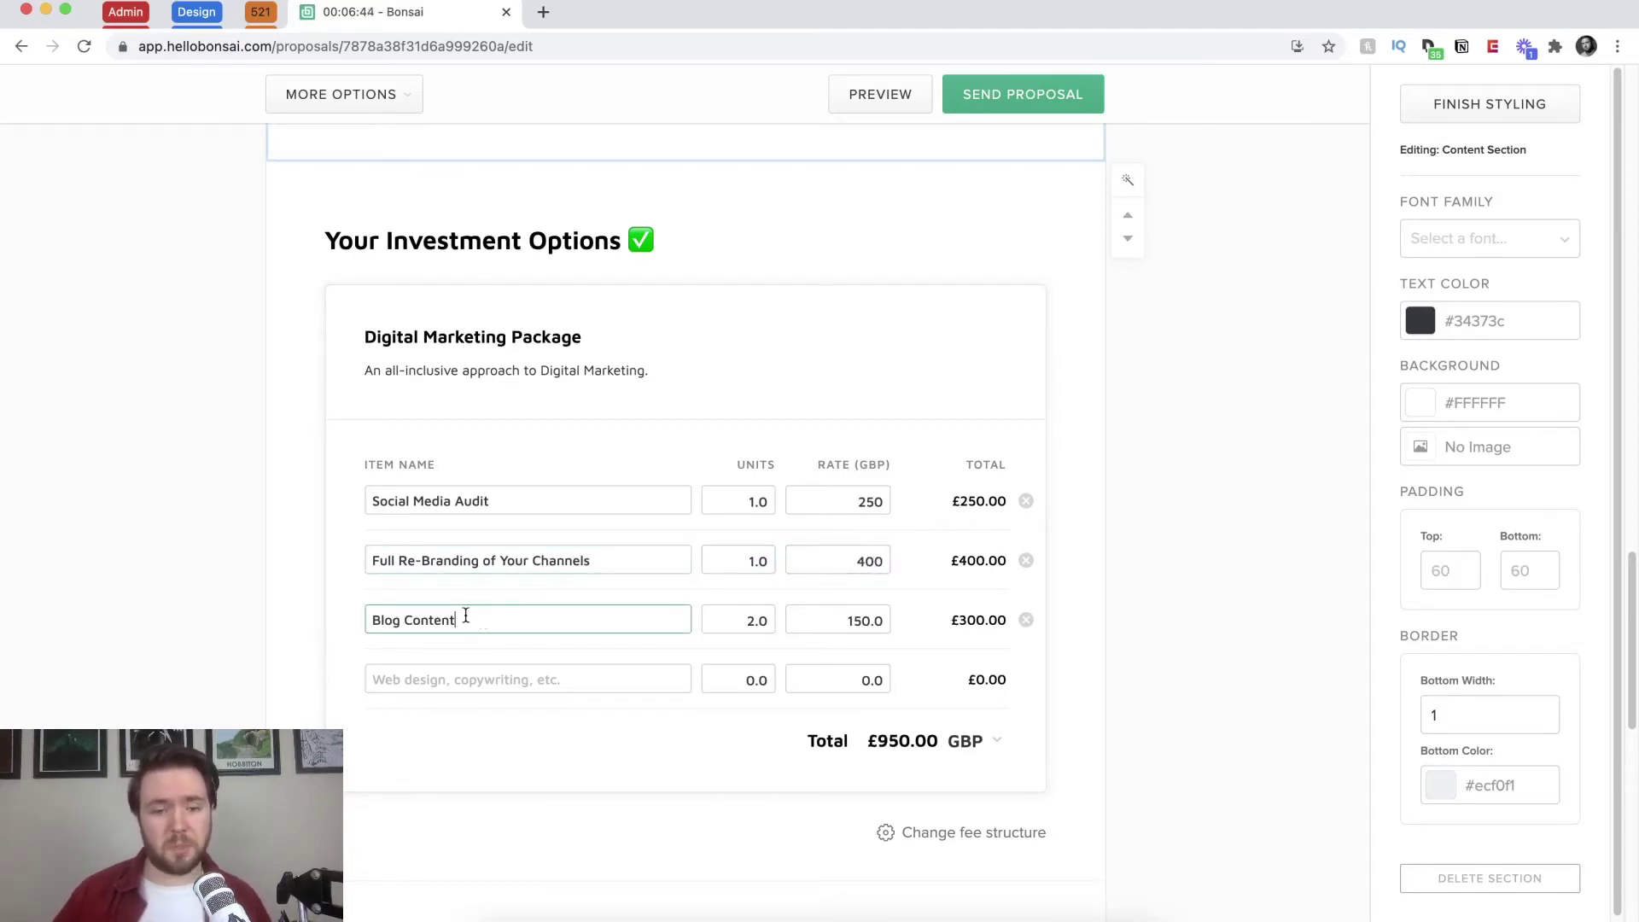
drag(465, 616, 356, 617)
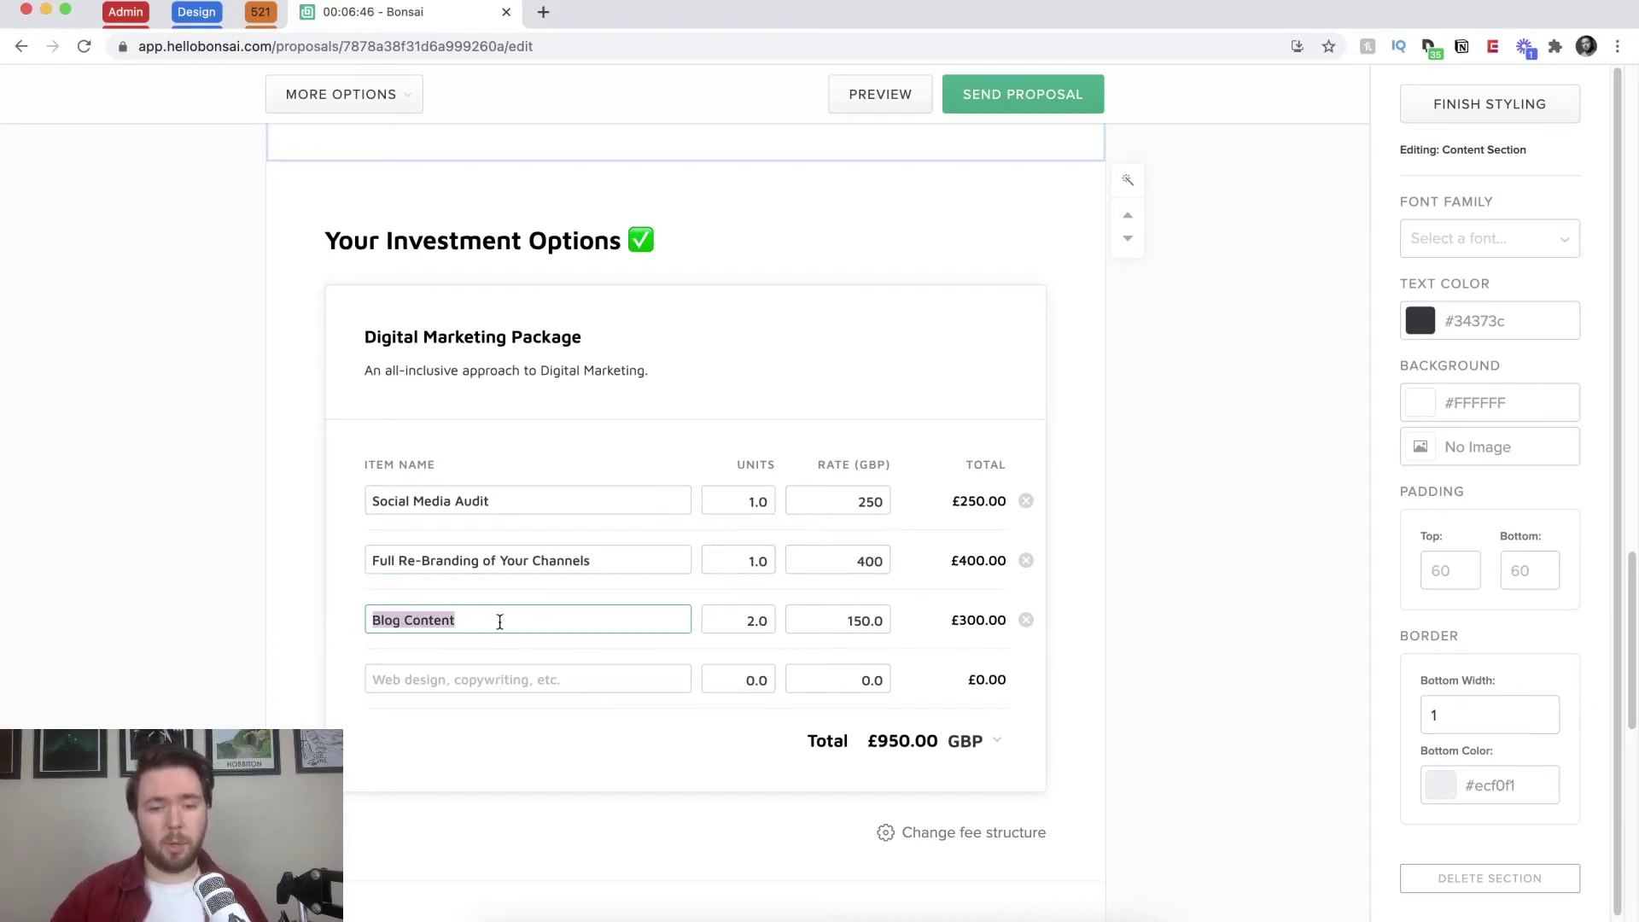
text(5 )
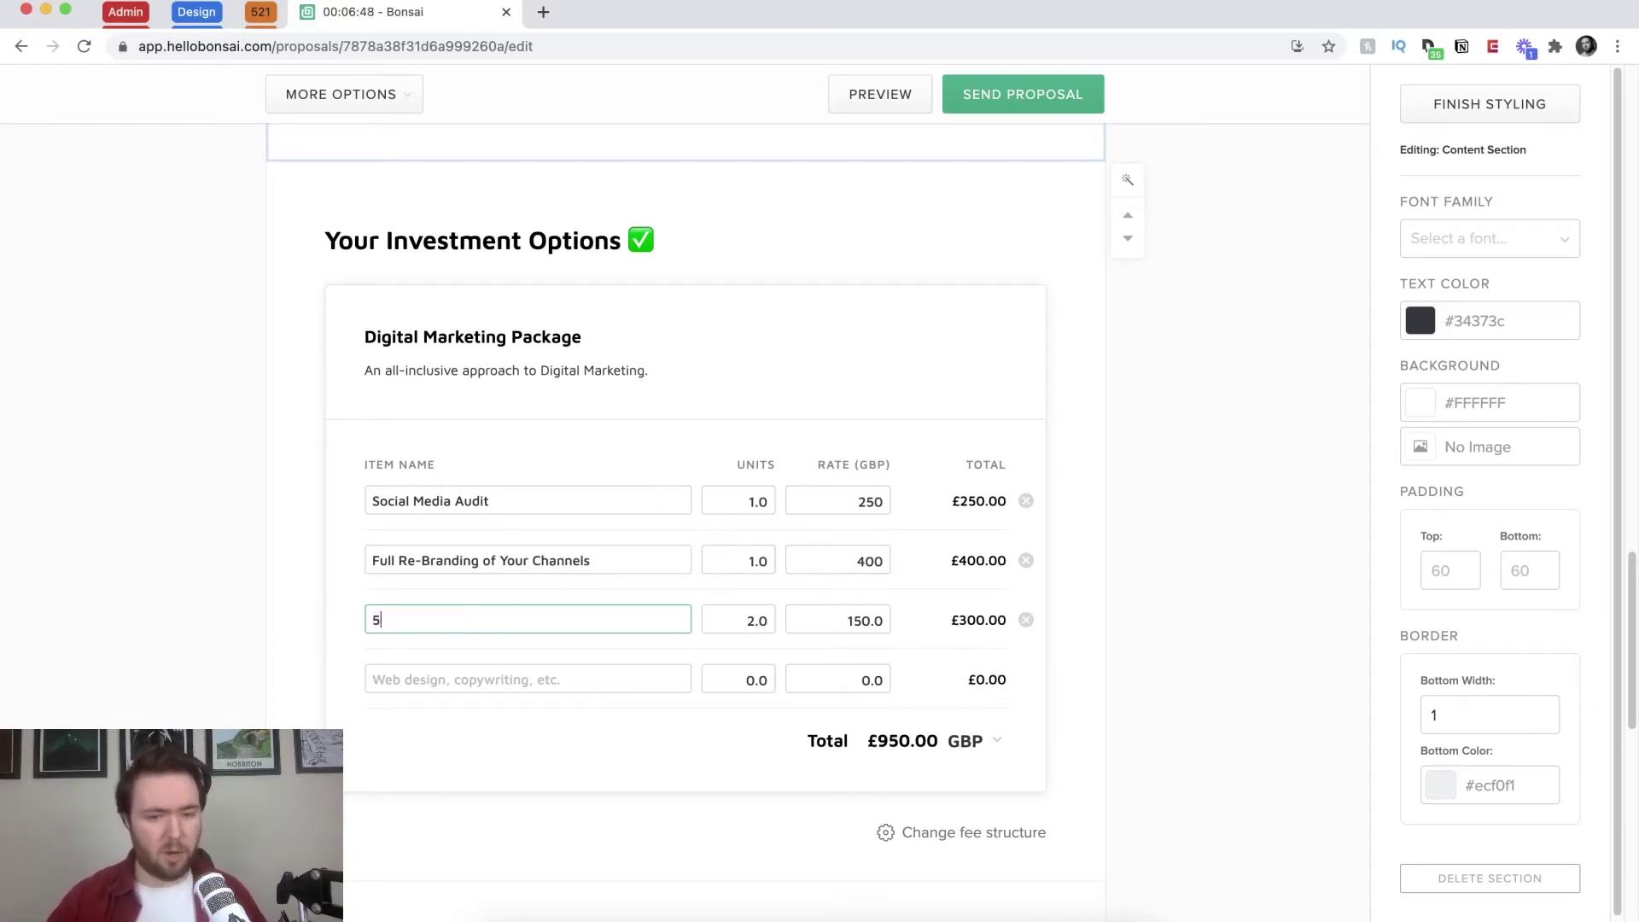
text(Social Posts)
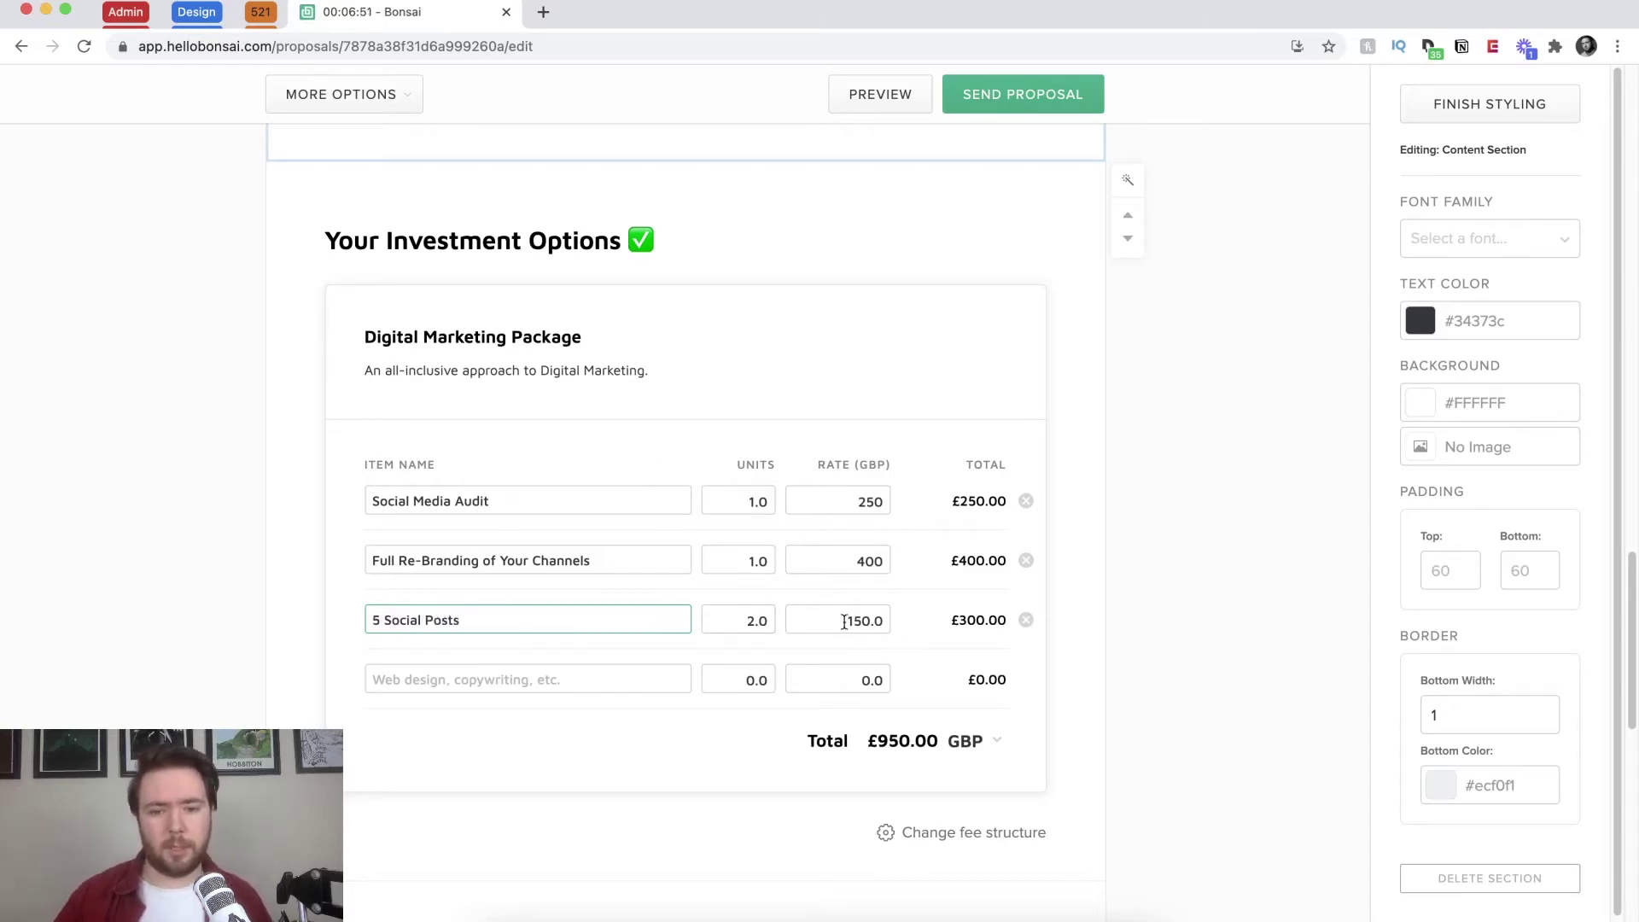
Step: Set the 5 Social Posts item to 5 units at a rate of 50 GBP
key(Tab)
text(5)
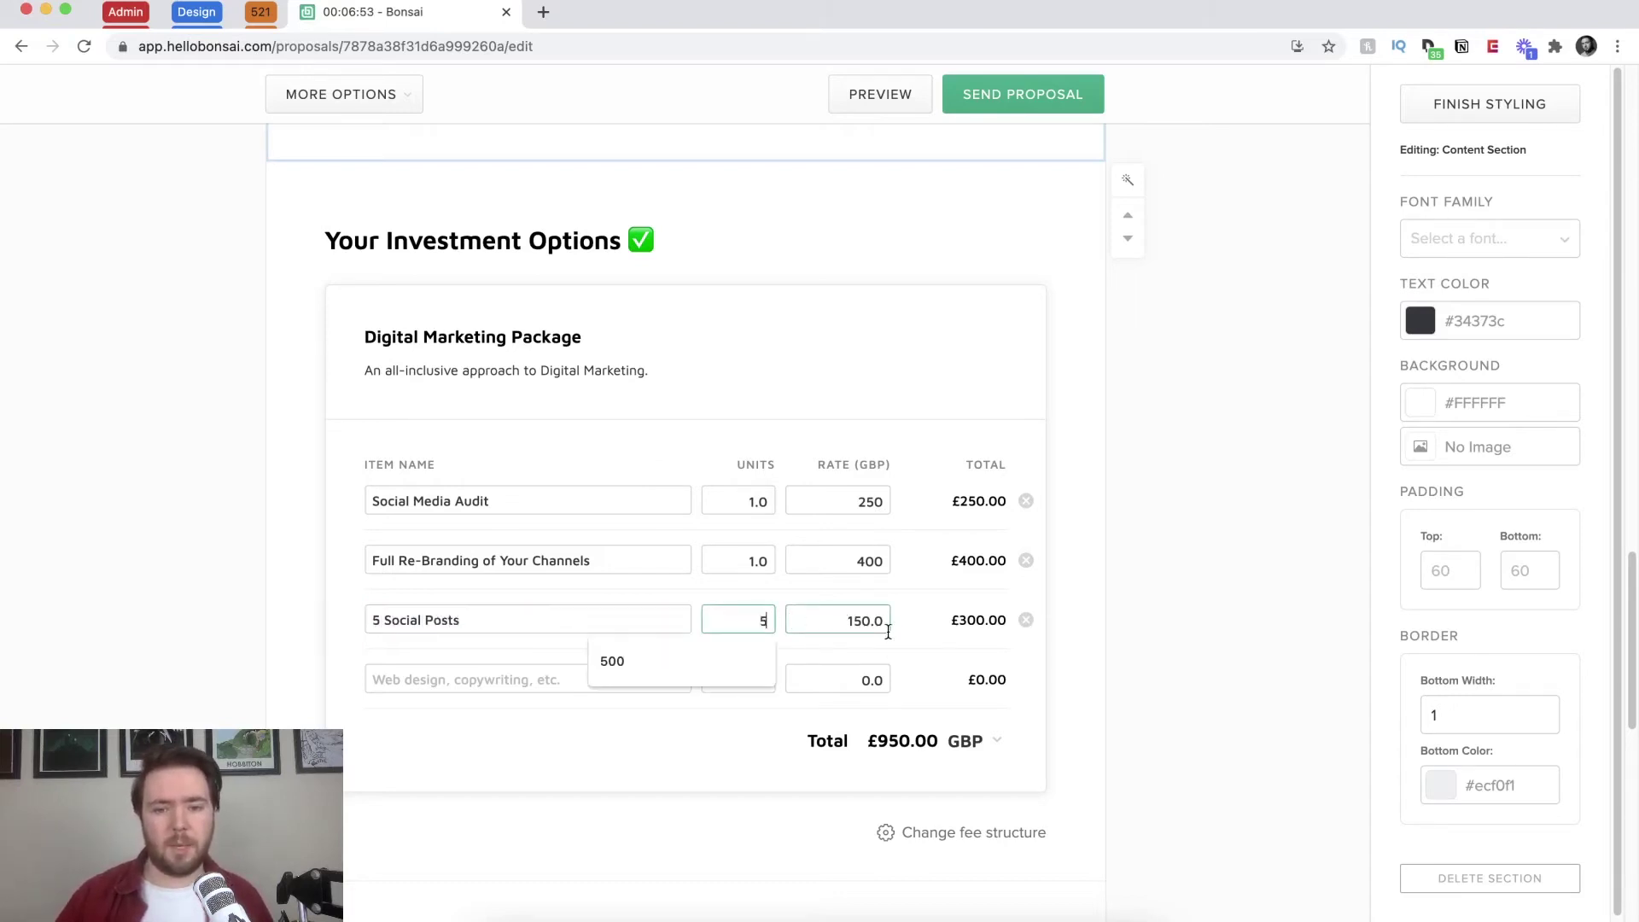
key(Tab)
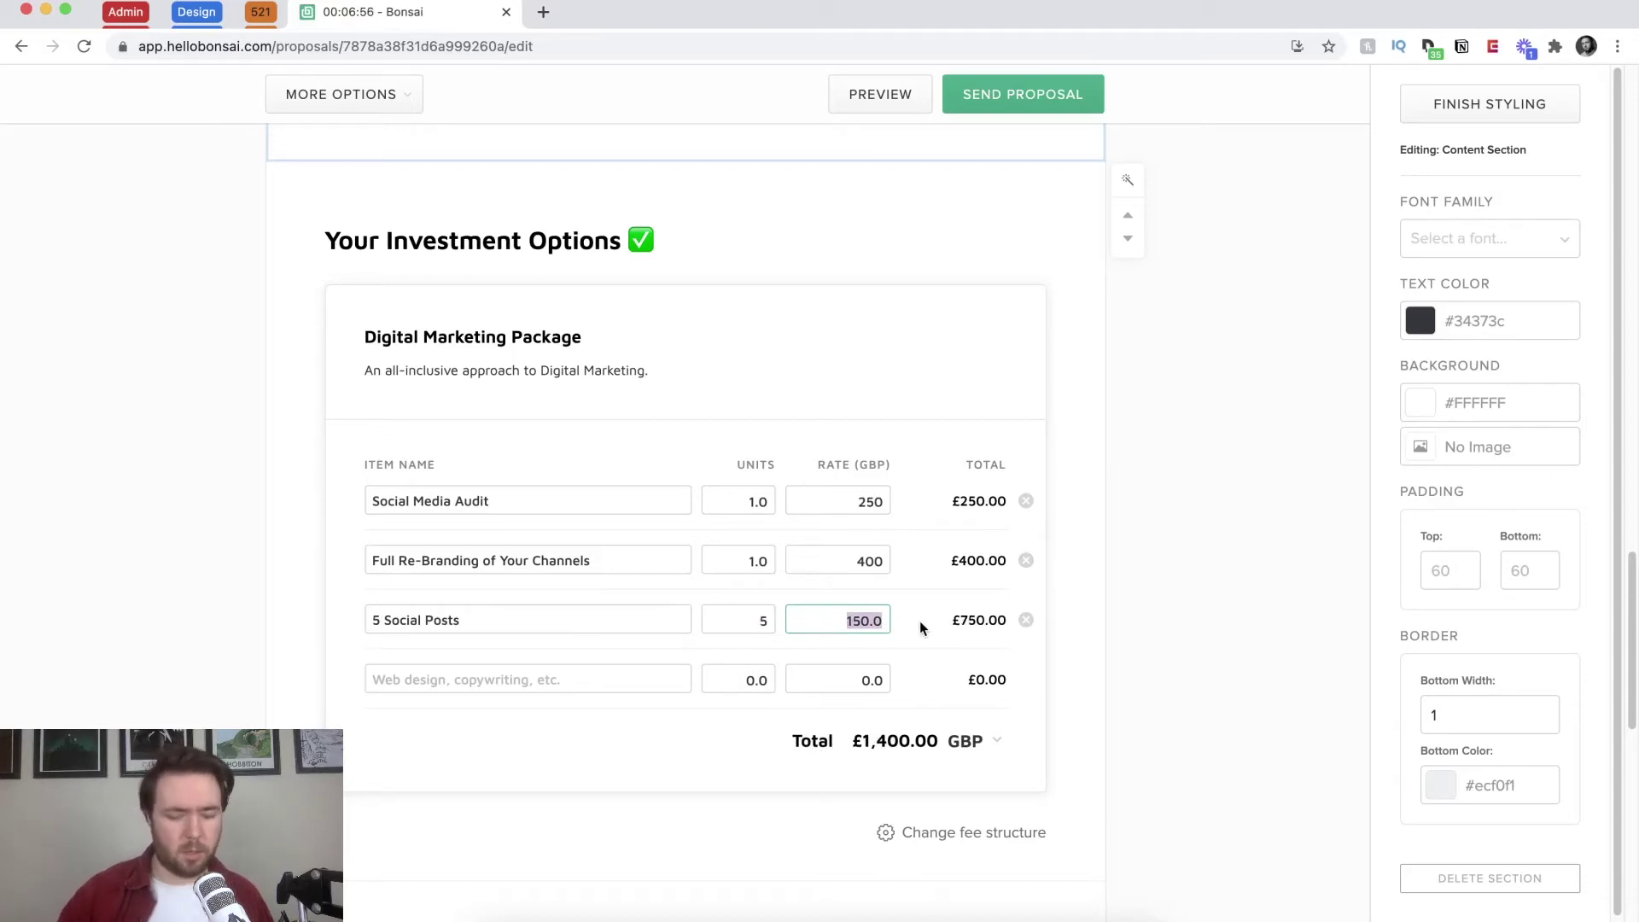
text(50)
click(958, 466)
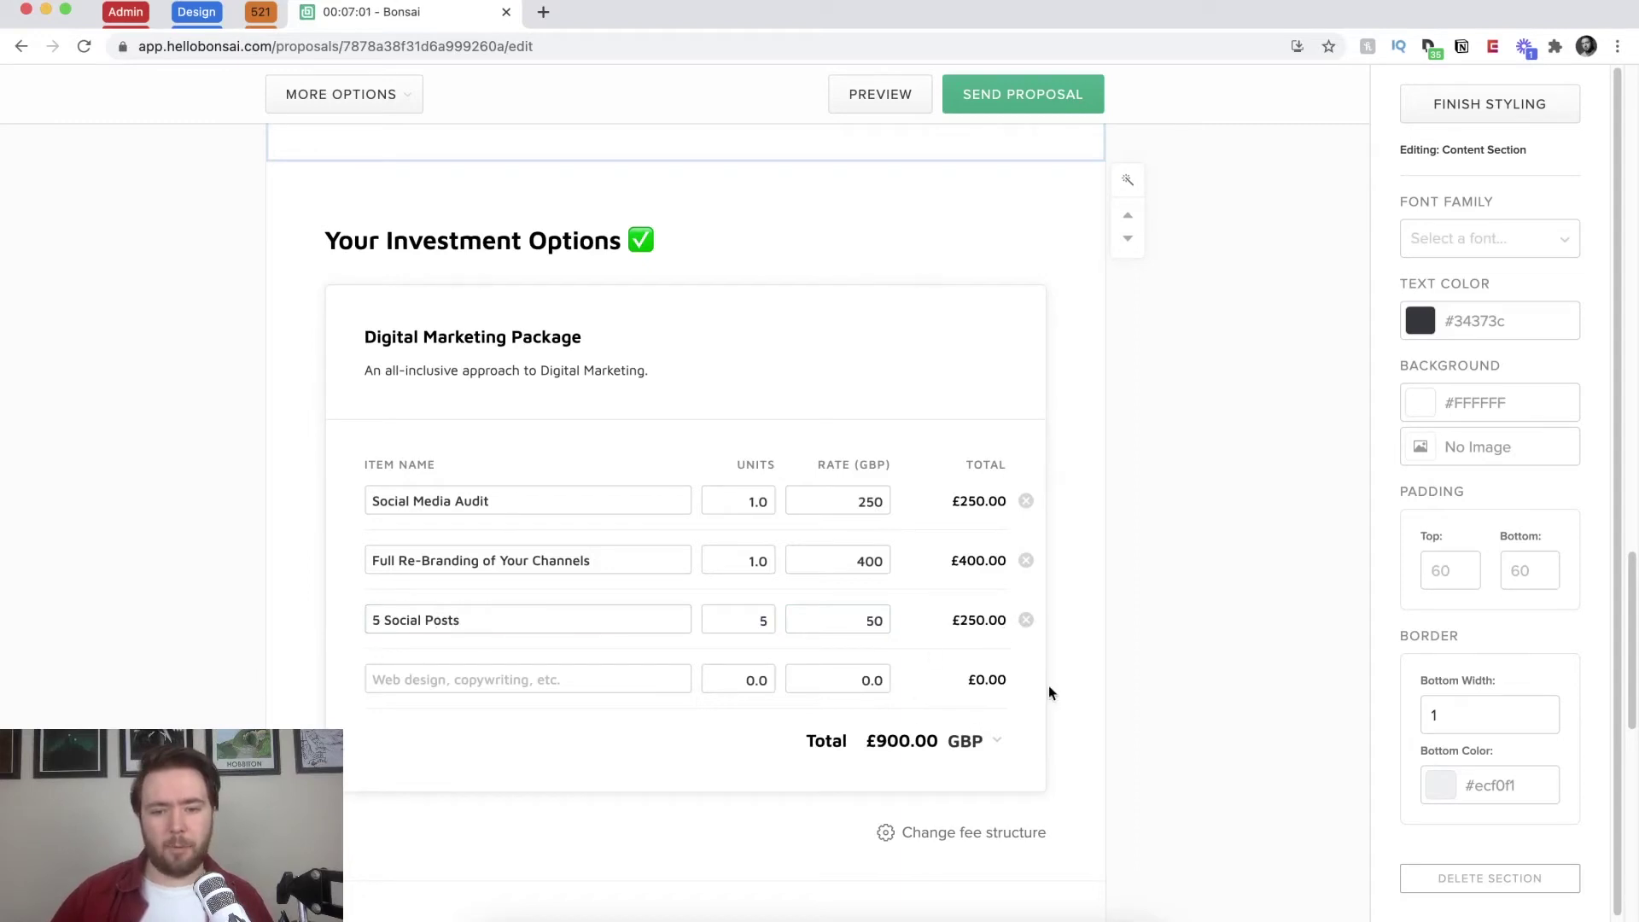
Step: Look at the currency choices for the package total and review the priced items in the investment options
click(997, 740)
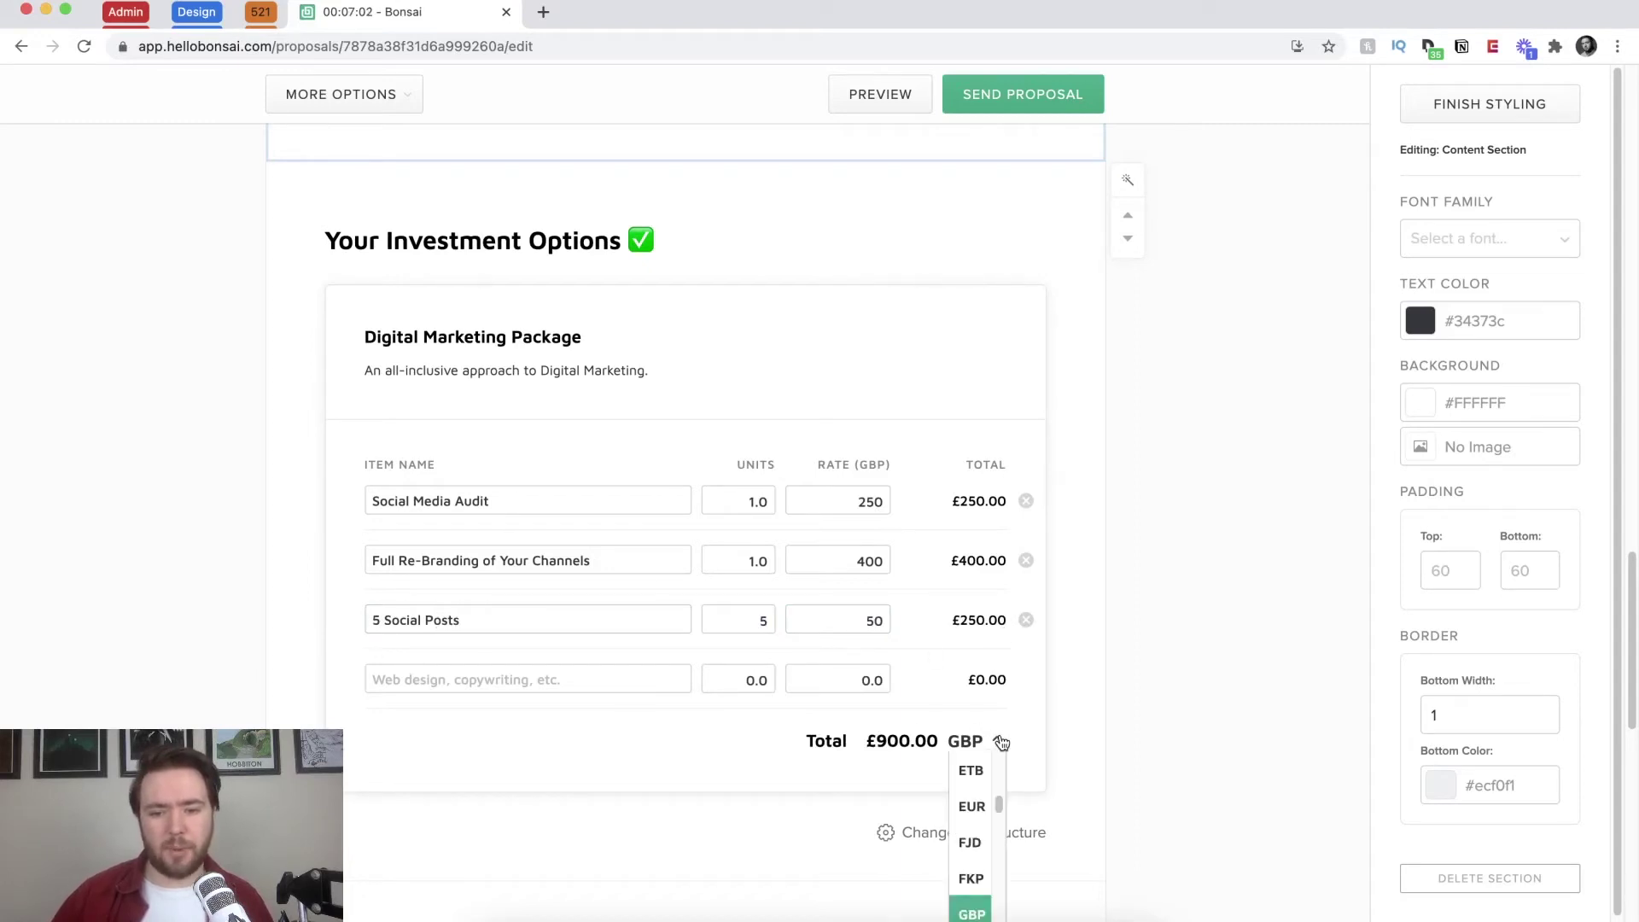
click(1038, 705)
scroll(1033, 745, down, 1)
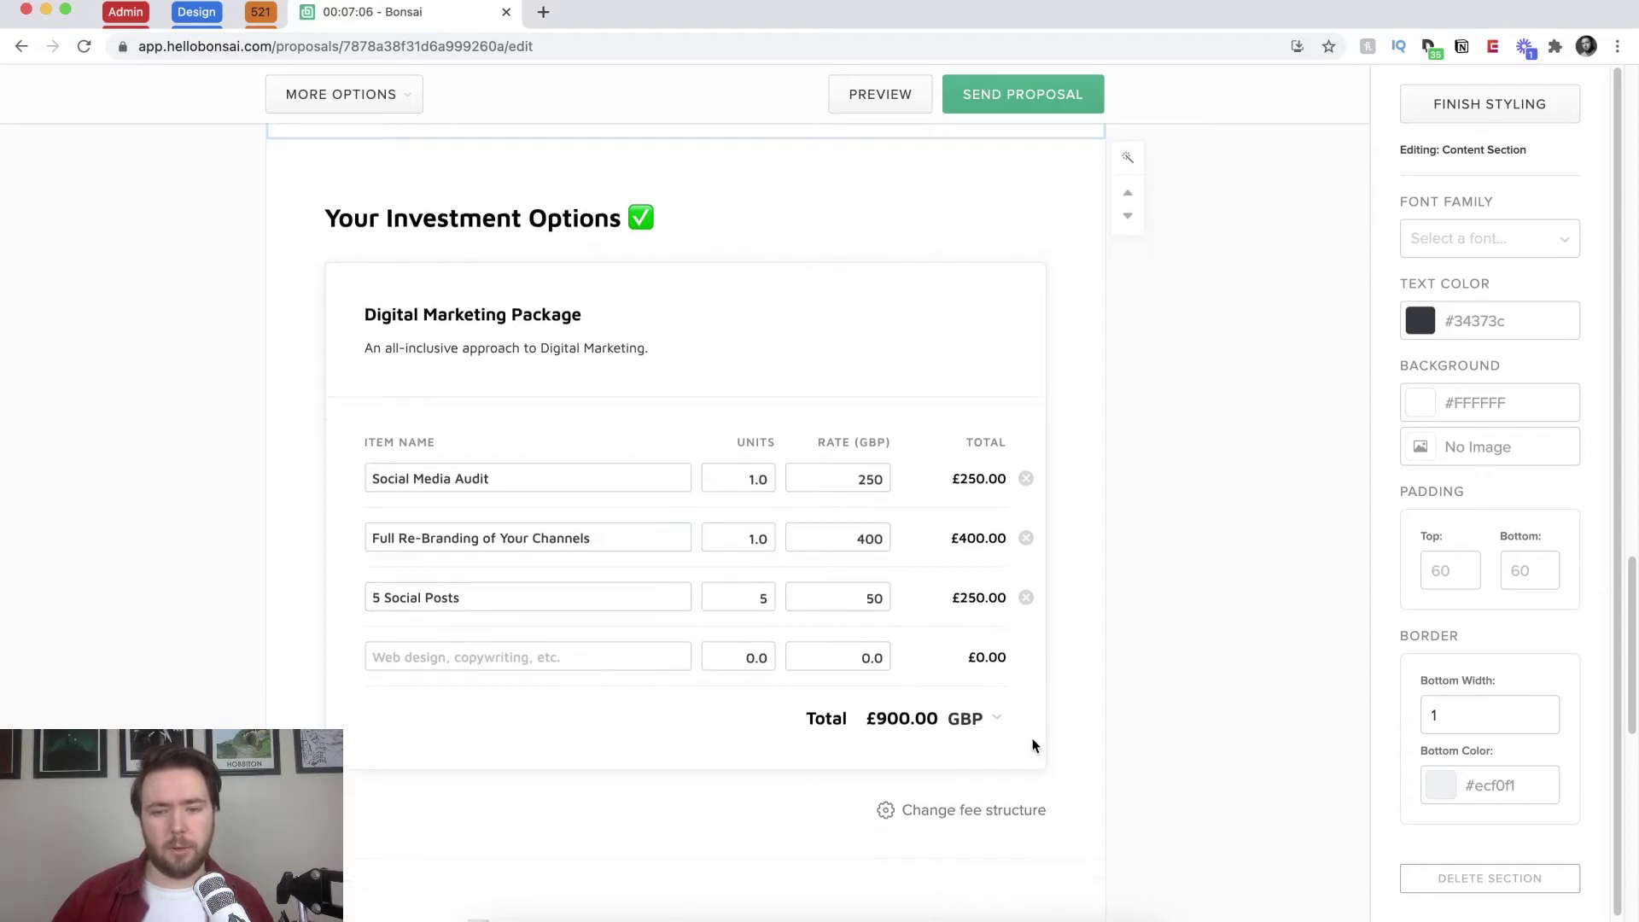
scroll(1032, 745, down, 3)
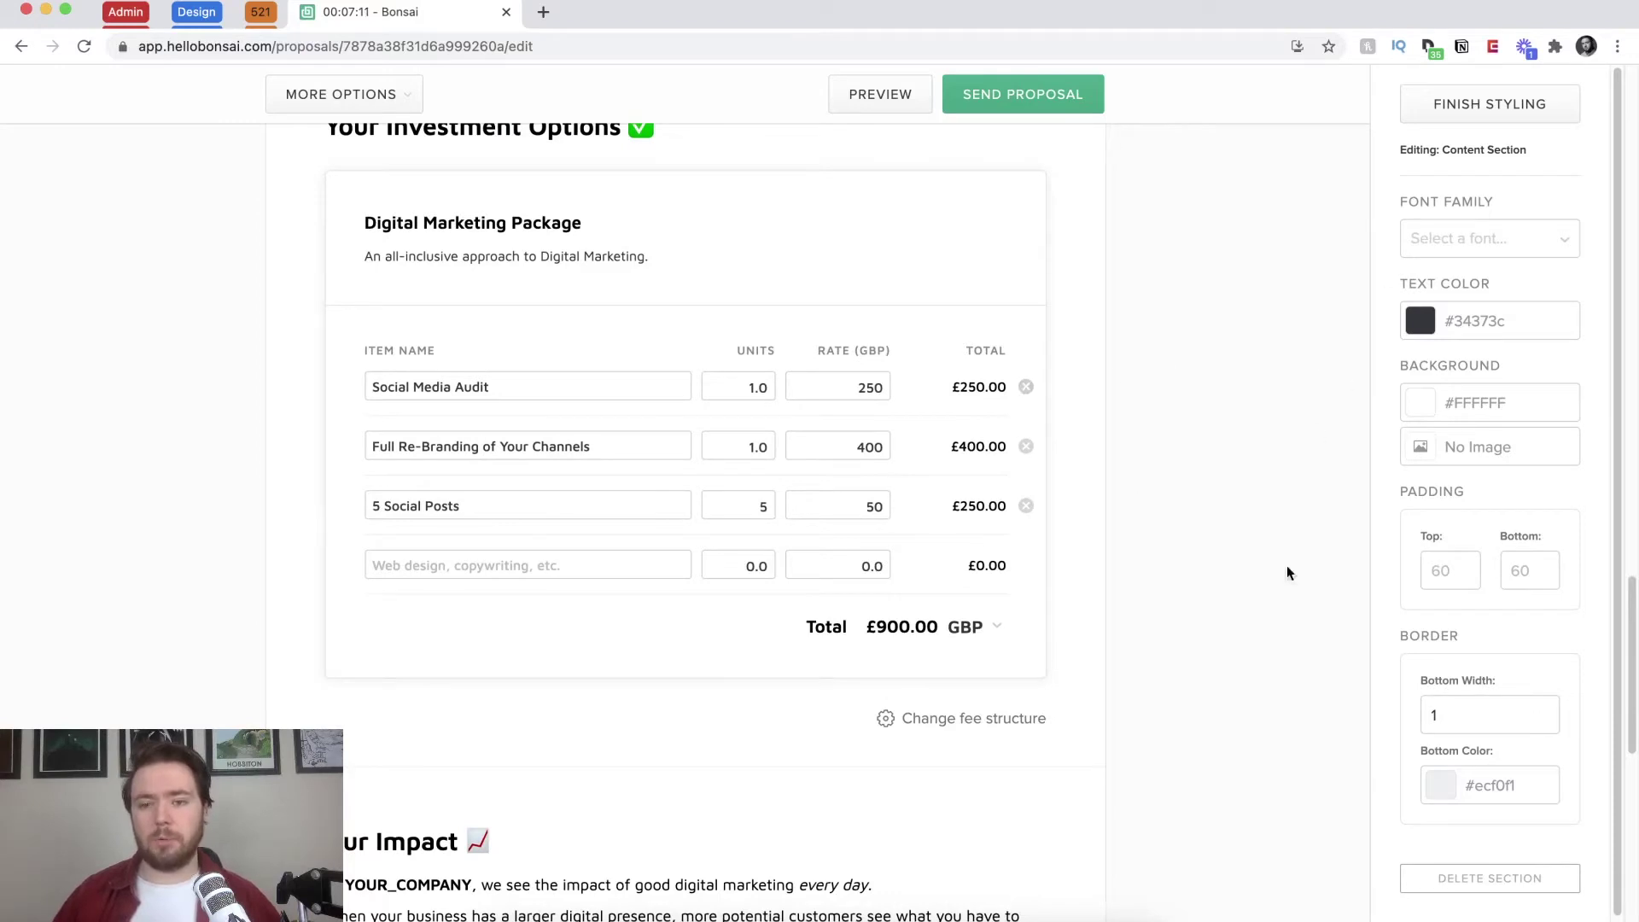
scroll(1070, 403, up, 1)
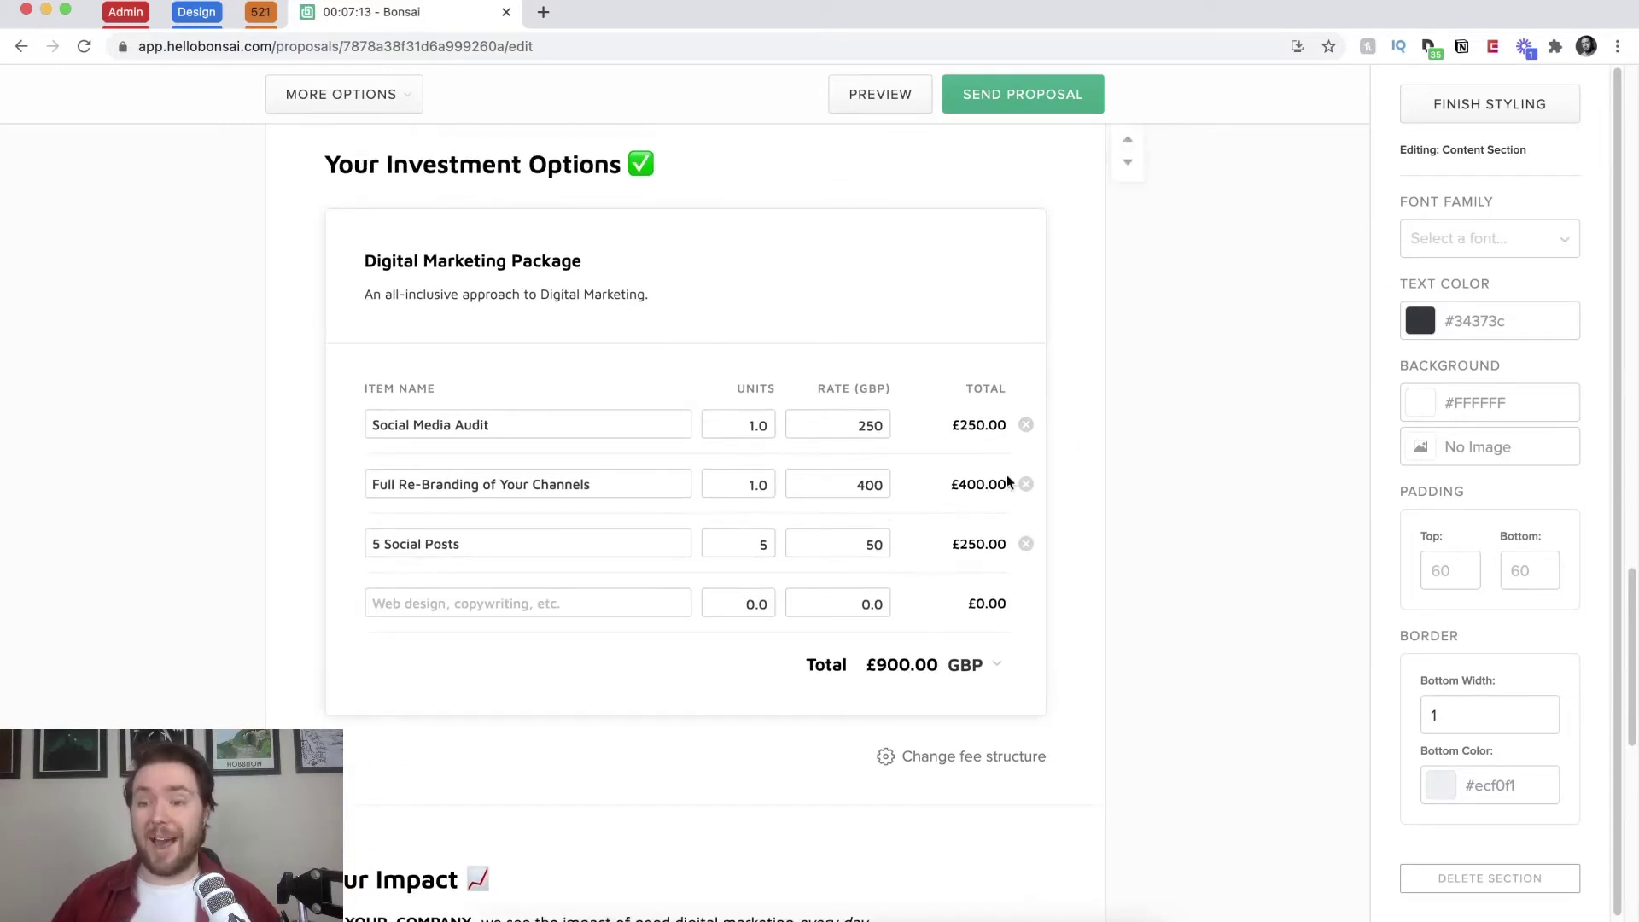
scroll(877, 290, up, 4)
scroll(1029, 466, down, 20)
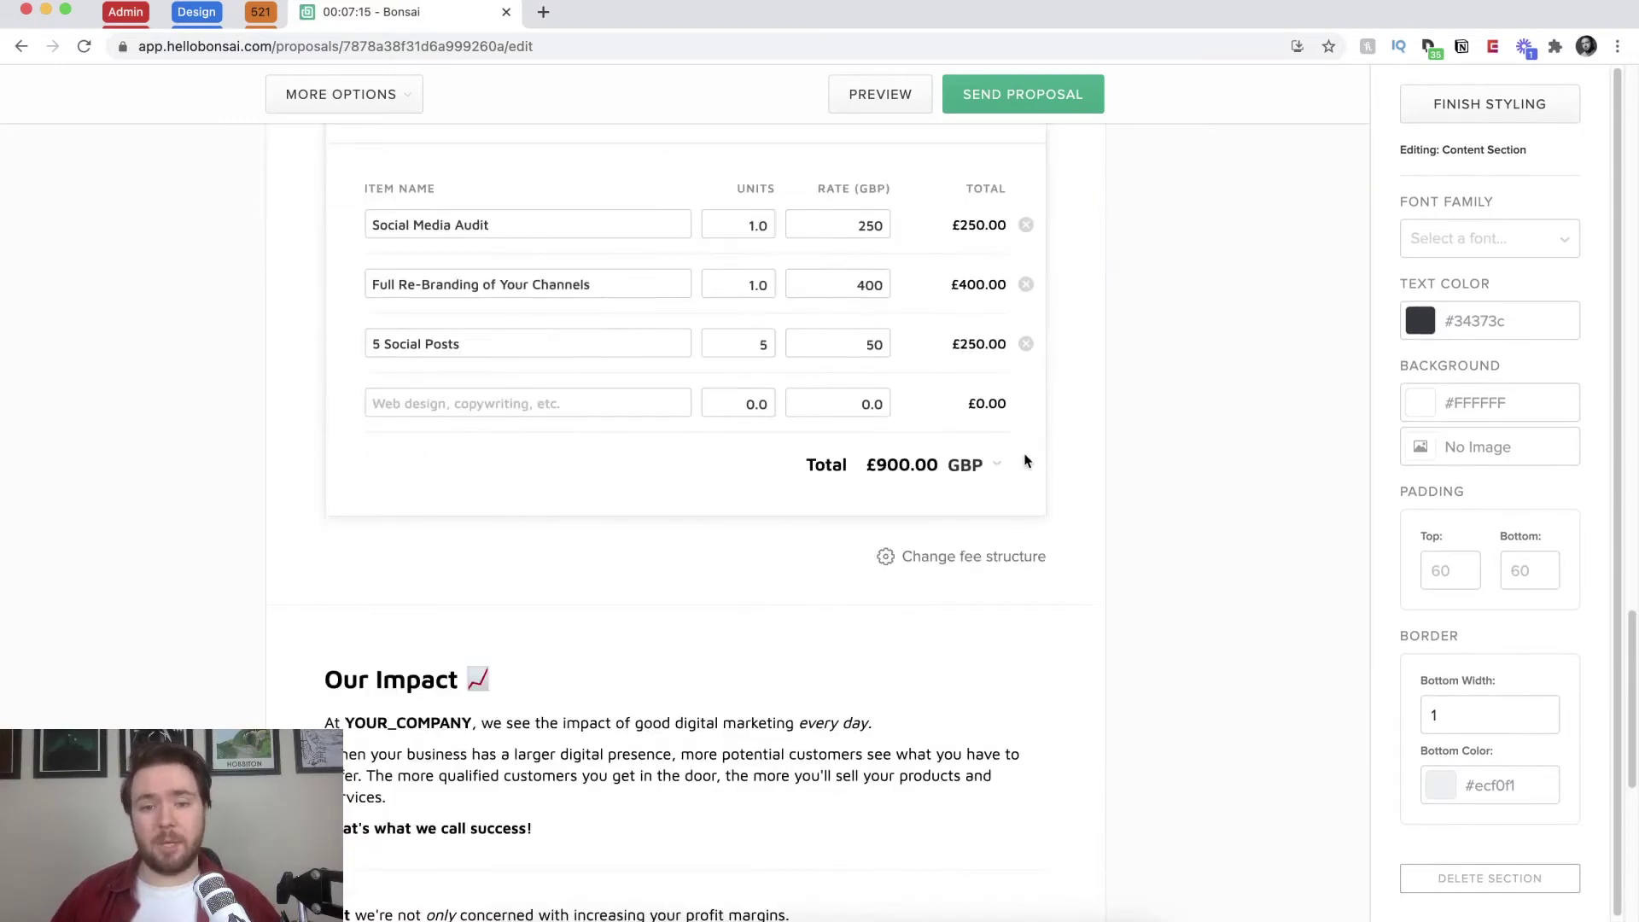
scroll(990, 496, up, 20)
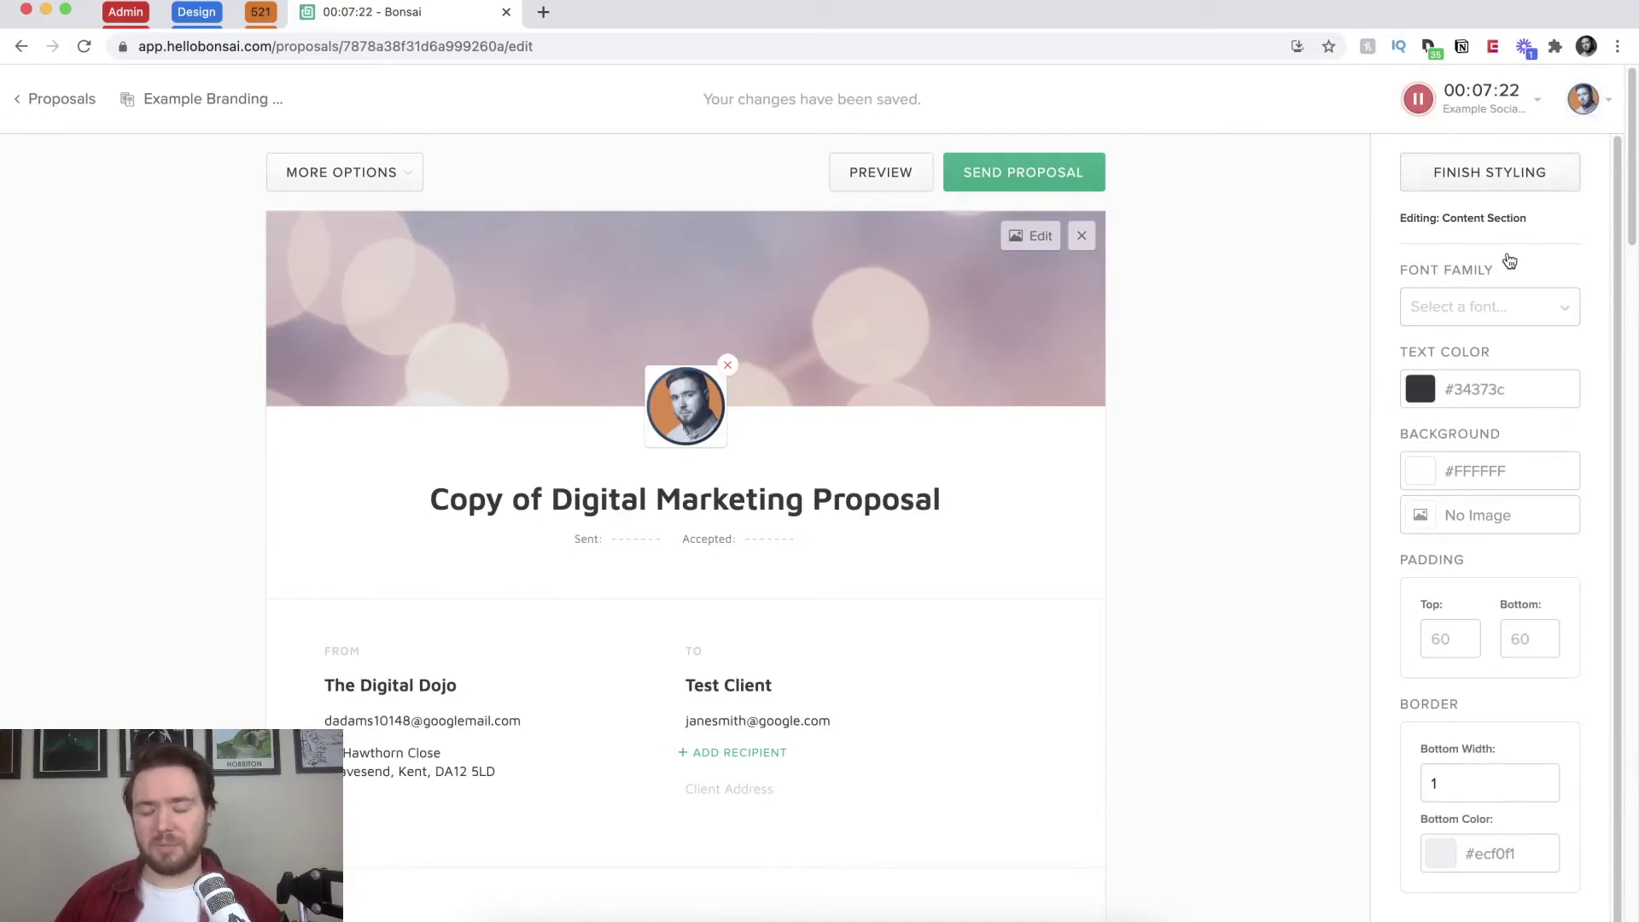
Step: Finish styling the content section and move the "Why Us" section below the "Introduction" section
click(1280, 472)
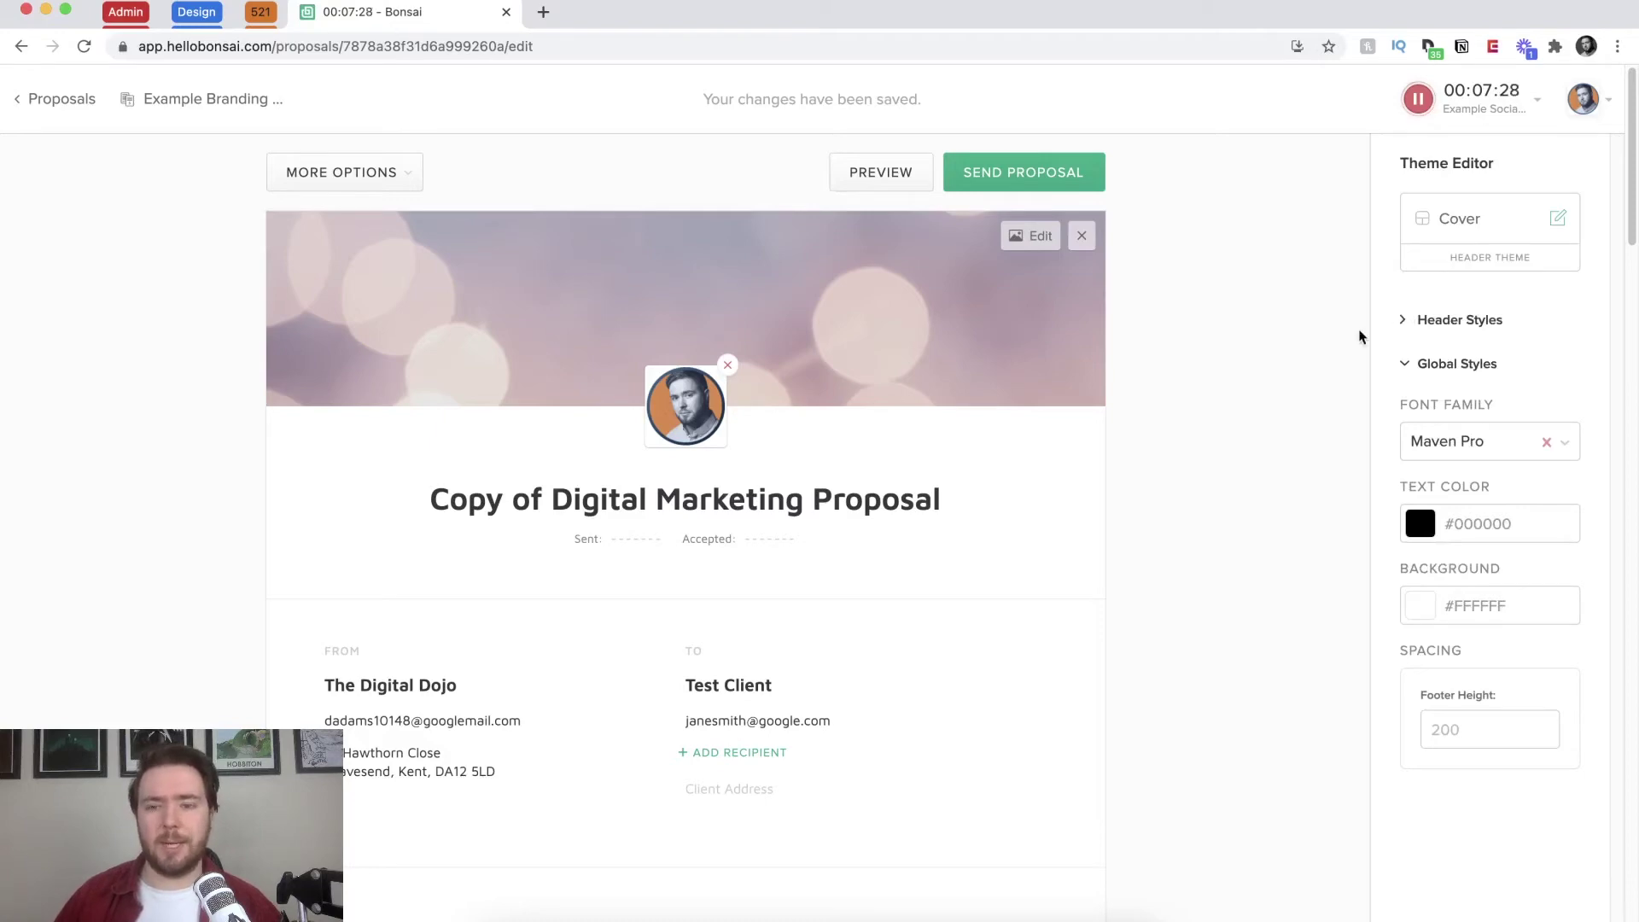
scroll(1196, 457, down, 7)
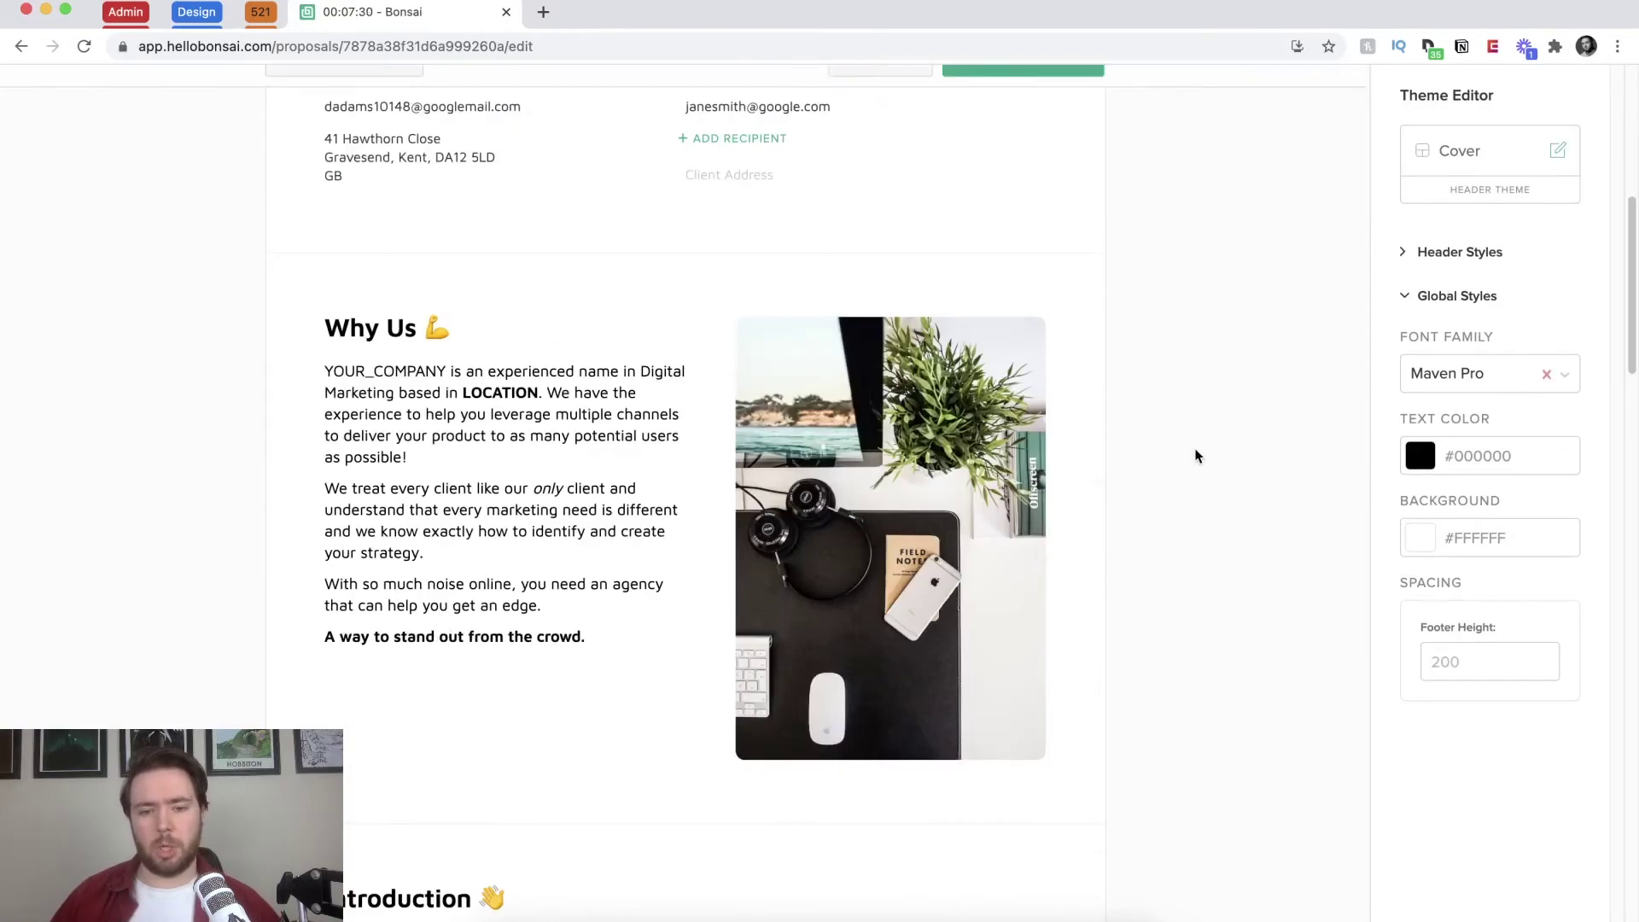
scroll(1111, 527, down, 2)
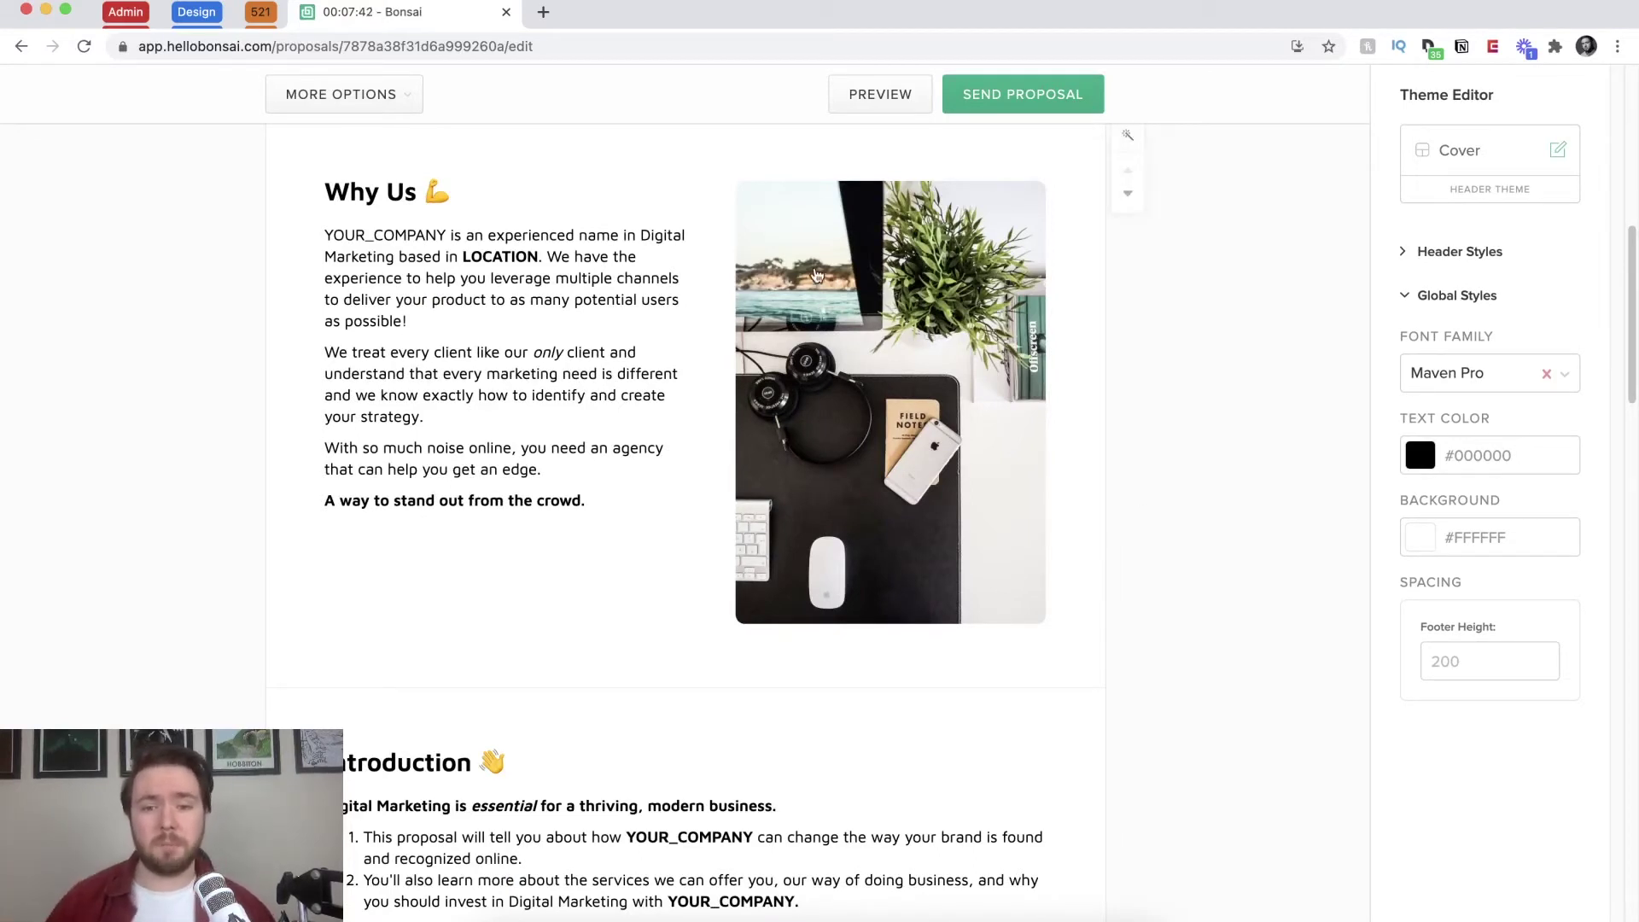
click(1127, 193)
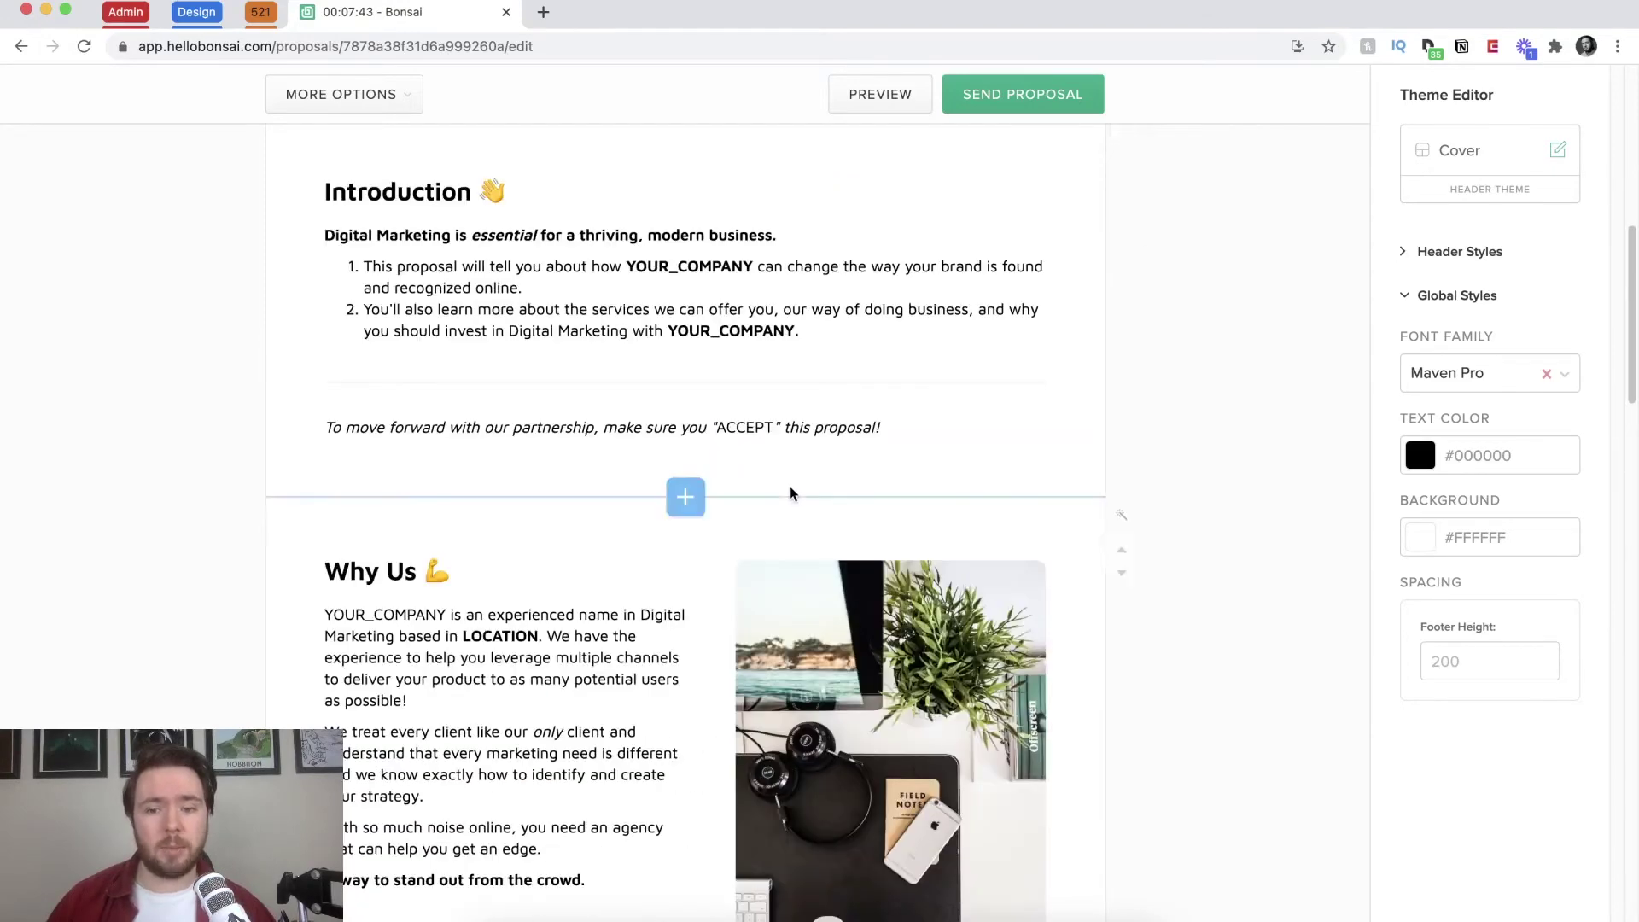
Step: Add a Files & Attachments section between the "Introduction" and "Why Us" sections and finish its styling
scroll(790, 485, down, 1)
click(685, 458)
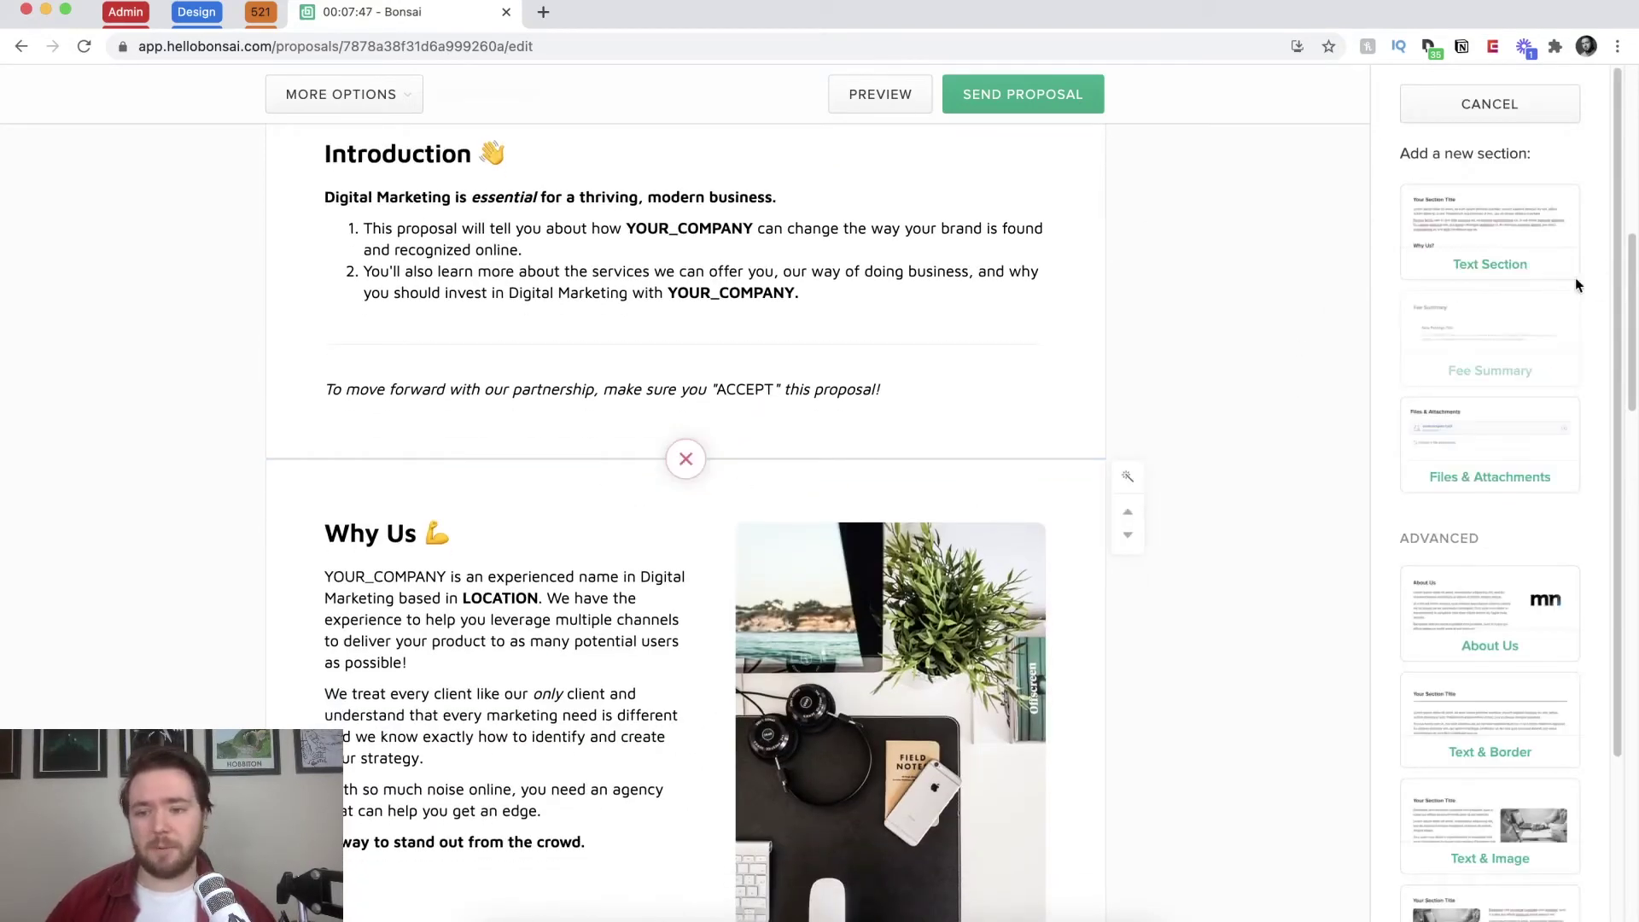
scroll(1575, 282, up, 1)
scroll(1575, 342, down, 3)
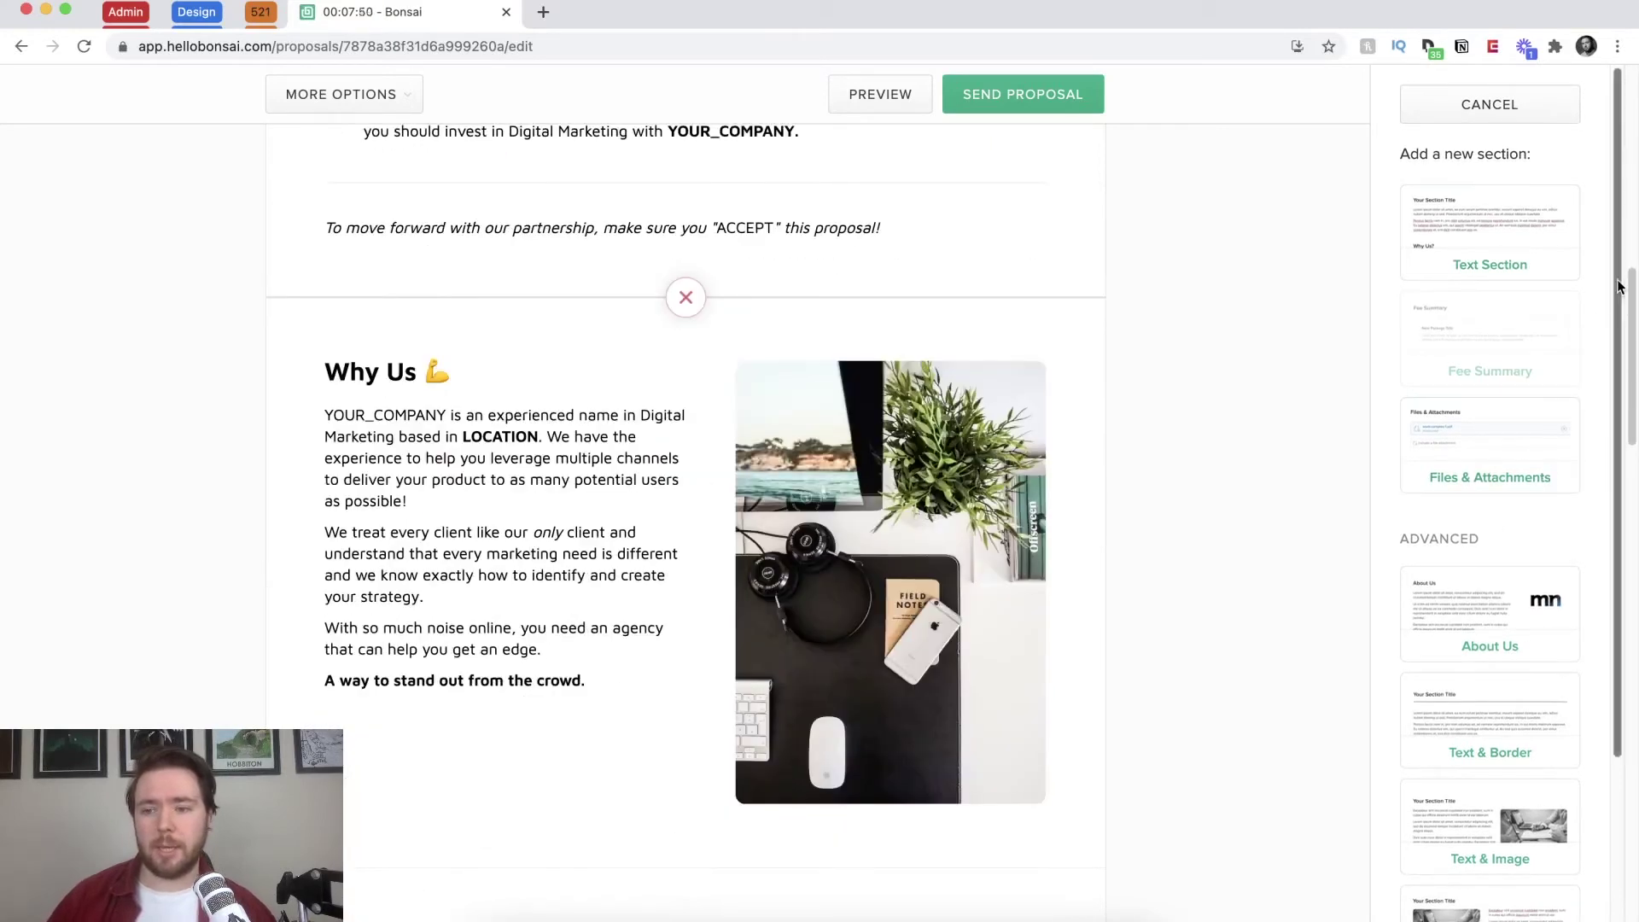
scroll(1587, 341, down, 4)
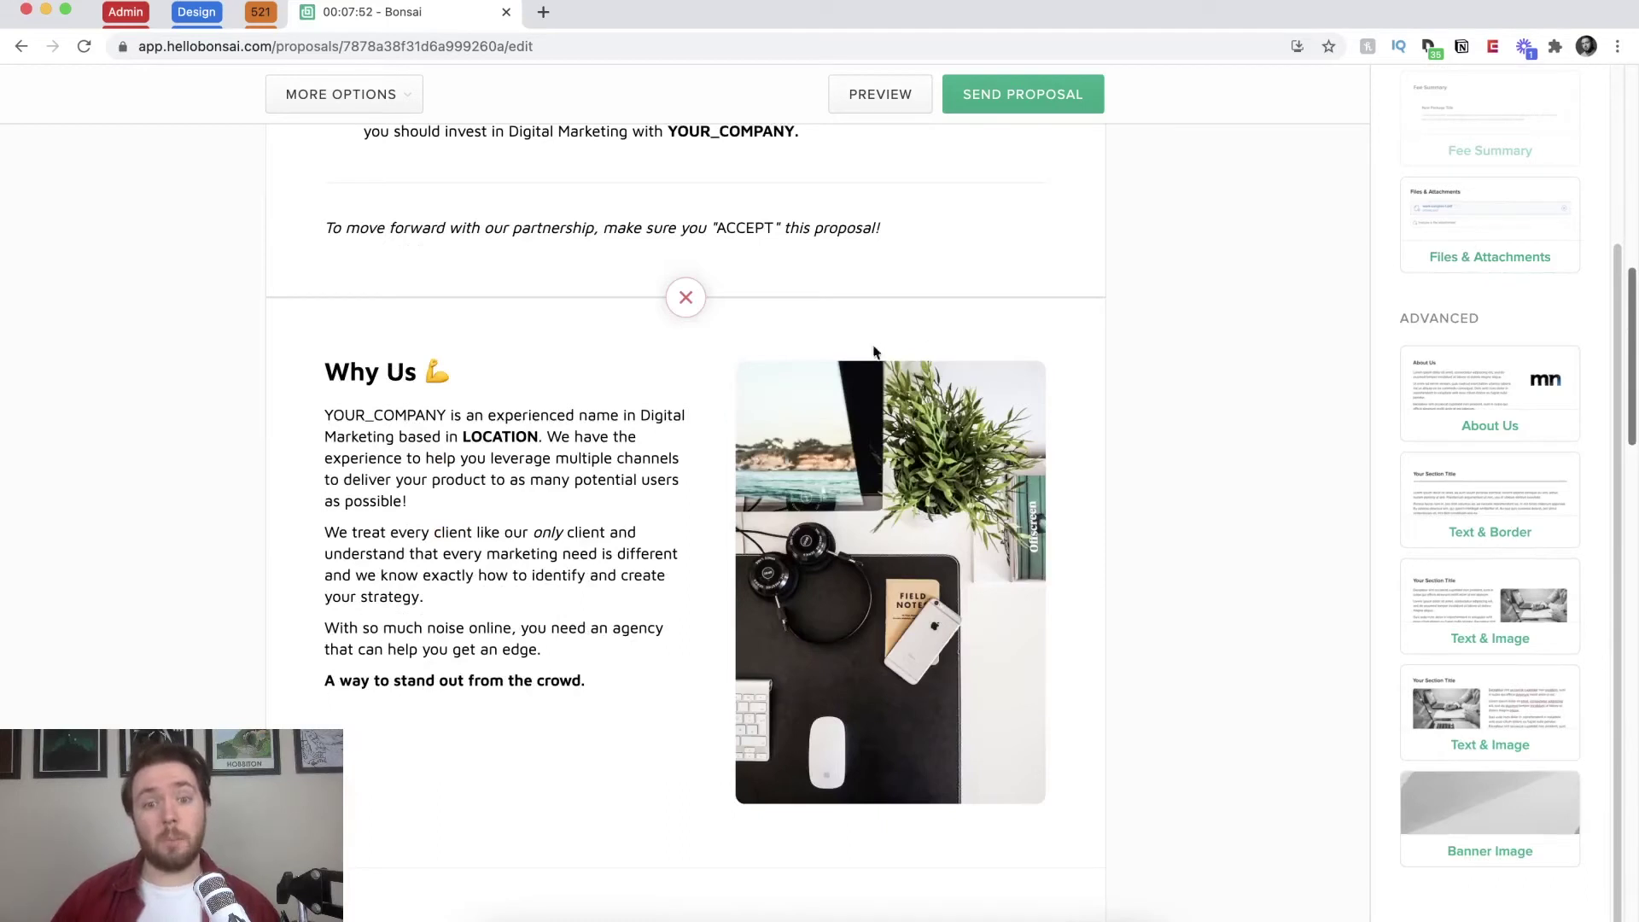
click(1470, 232)
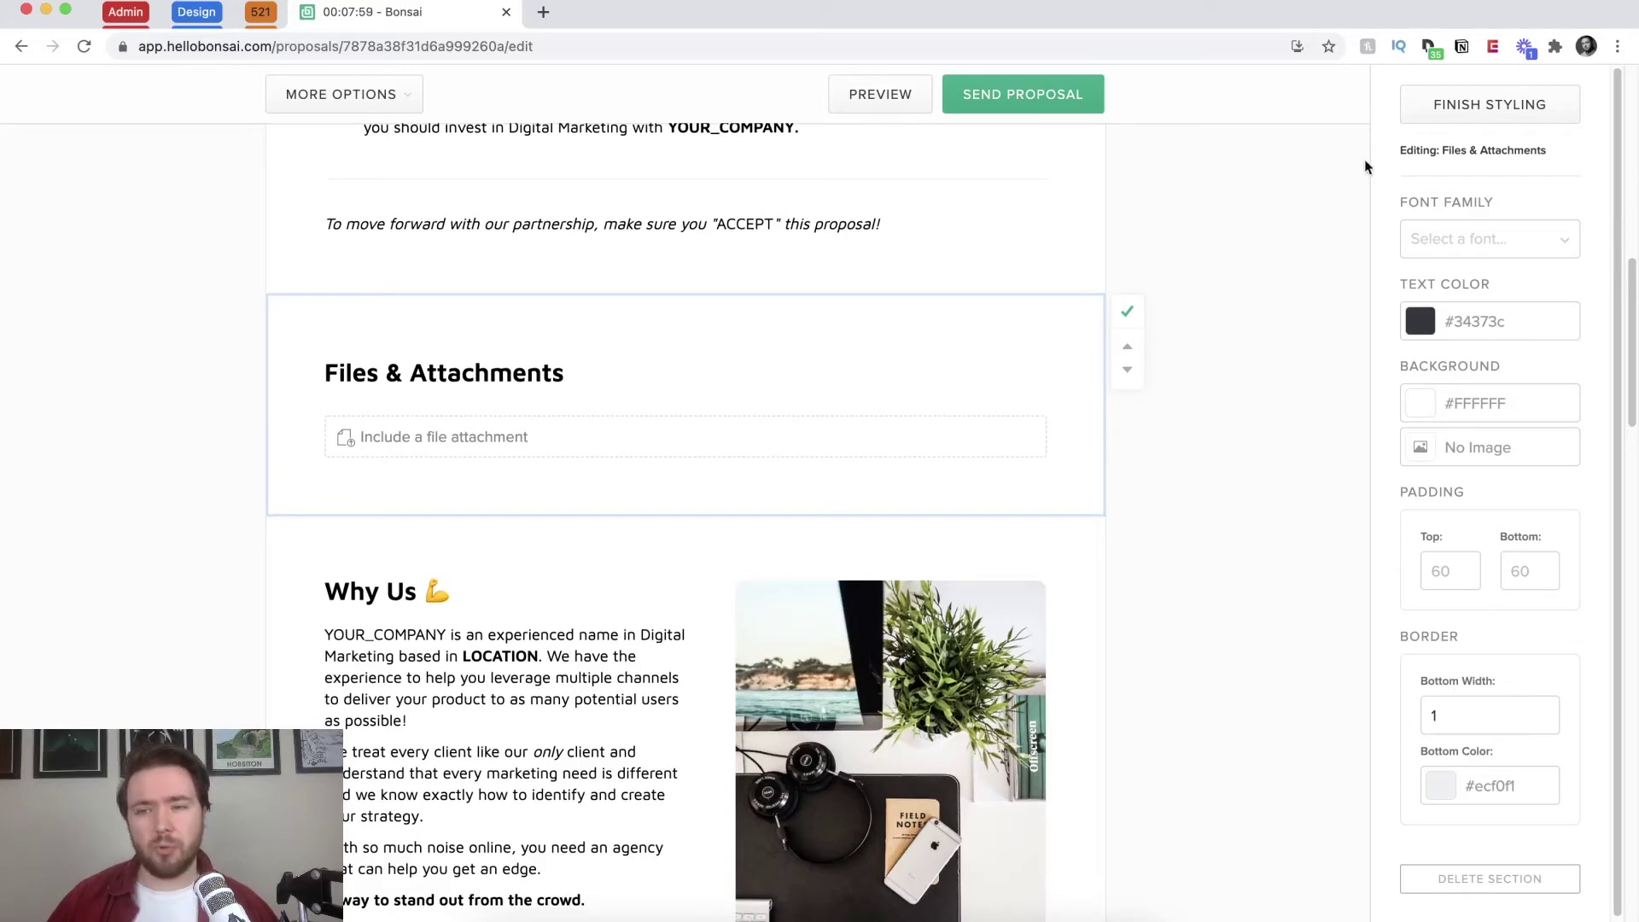
click(1420, 118)
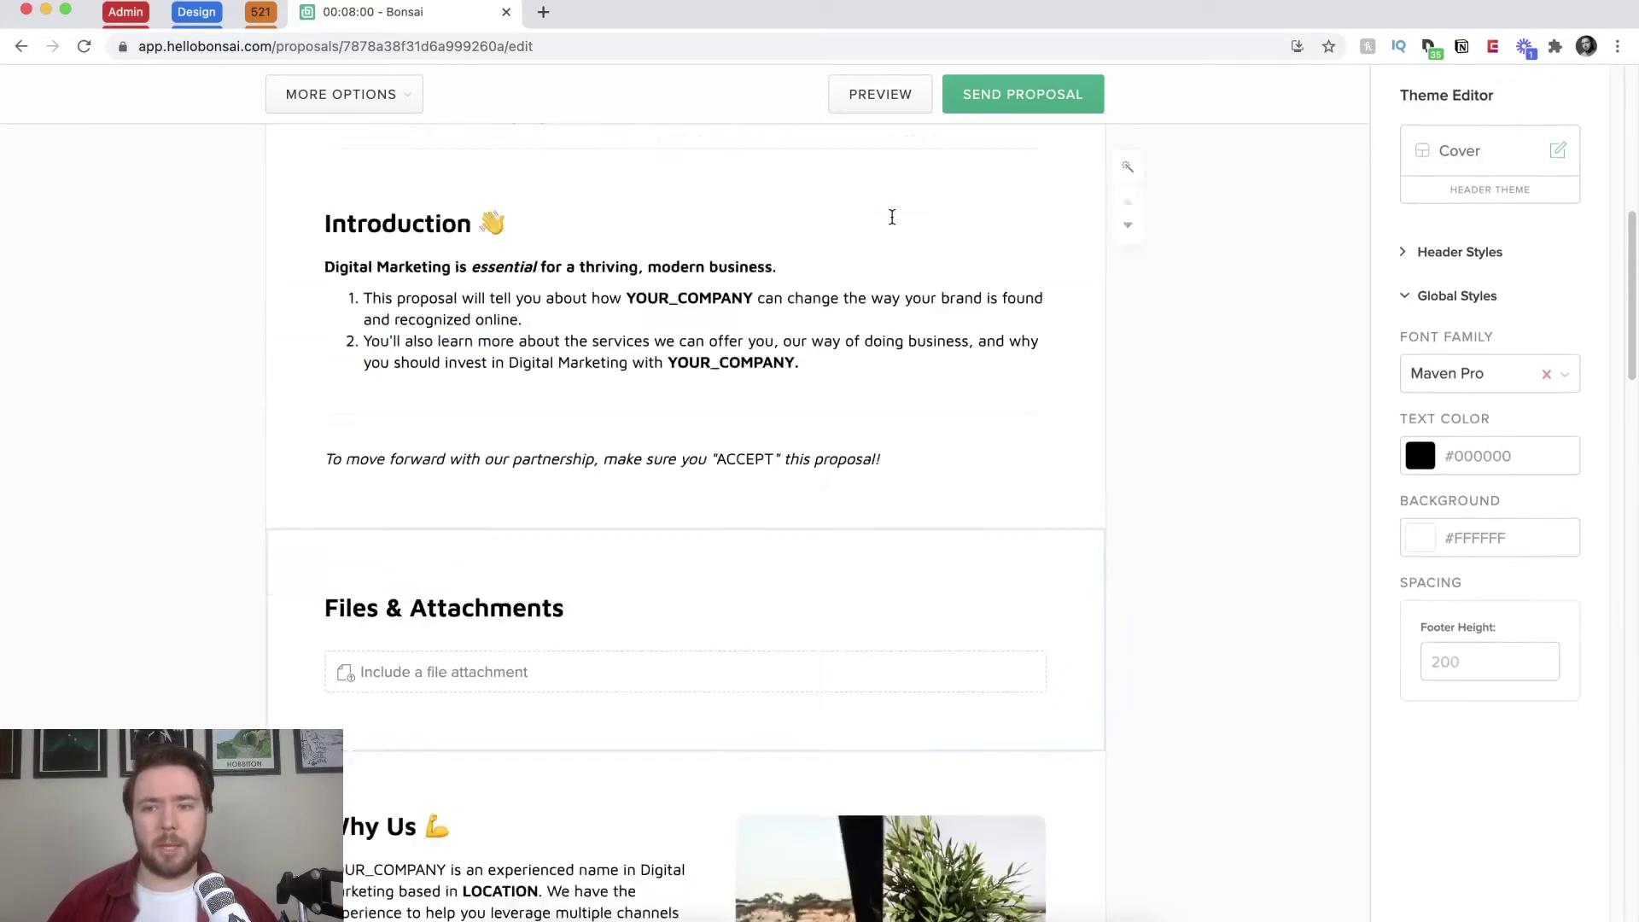
Step: Generate a PDF of the proposal and download it
scroll(817, 380, down, 2)
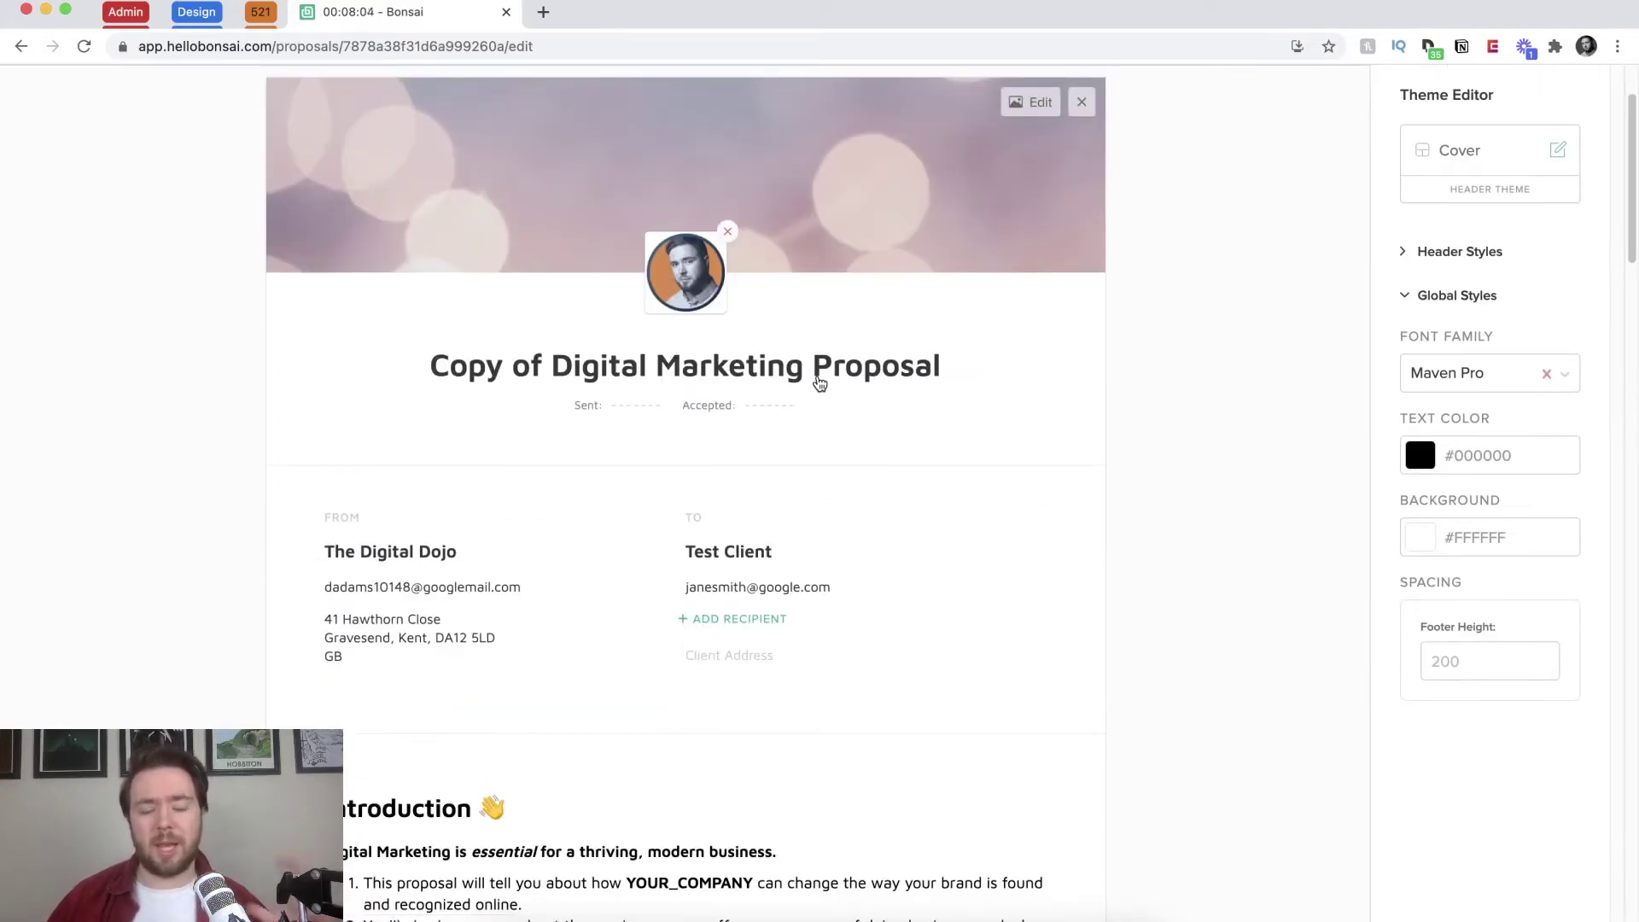
scroll(818, 382, down, 7)
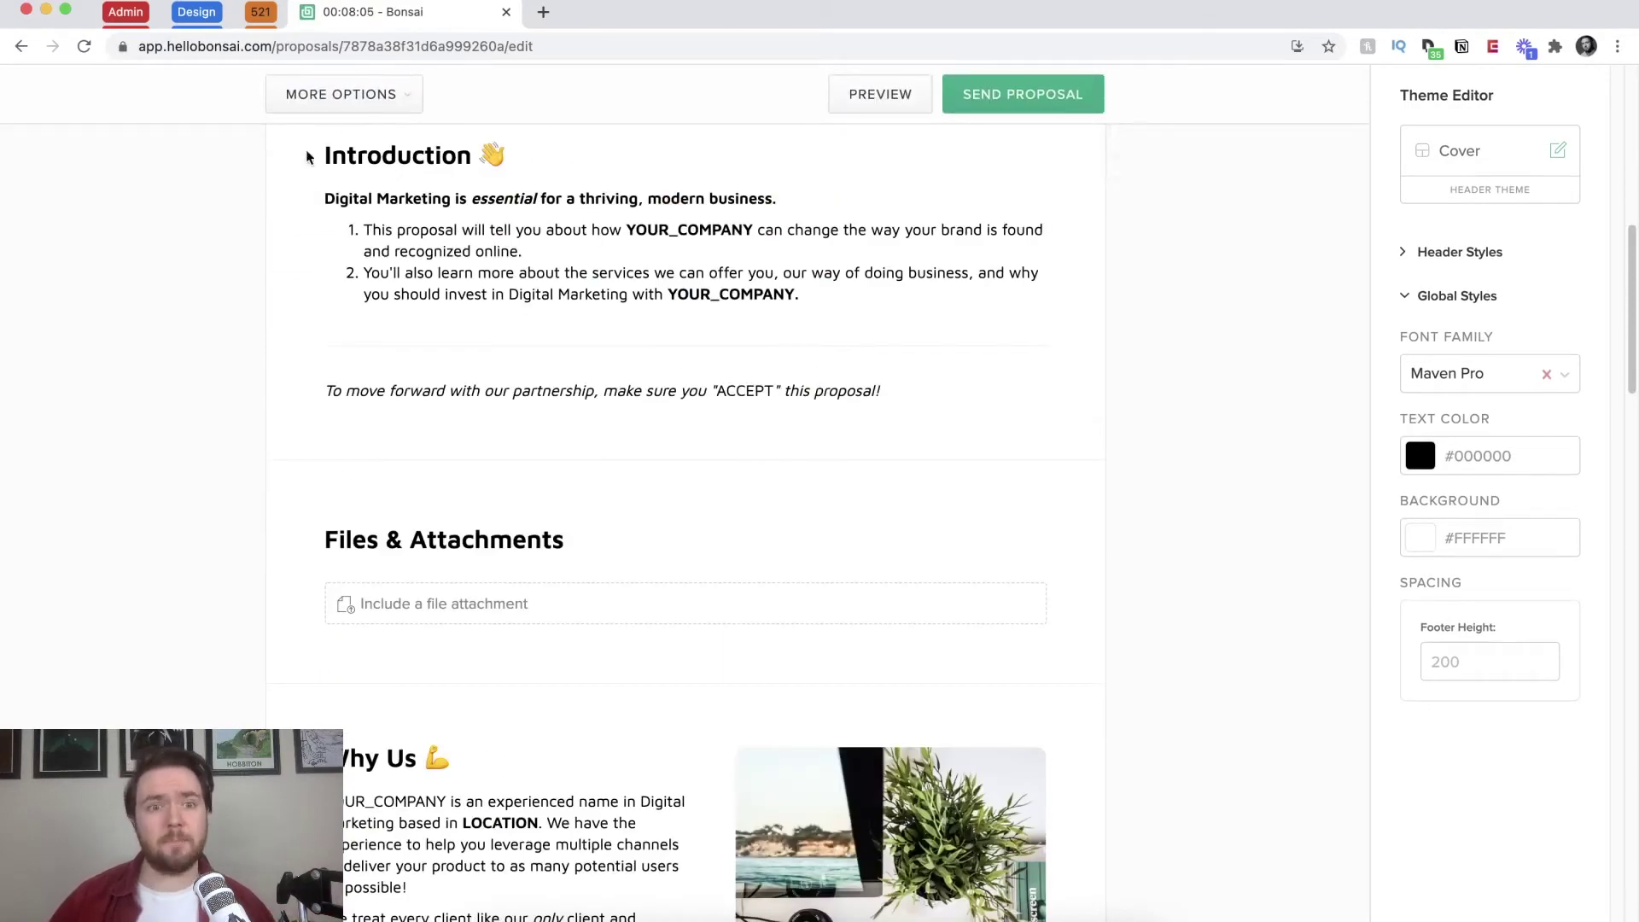
click(352, 106)
click(350, 187)
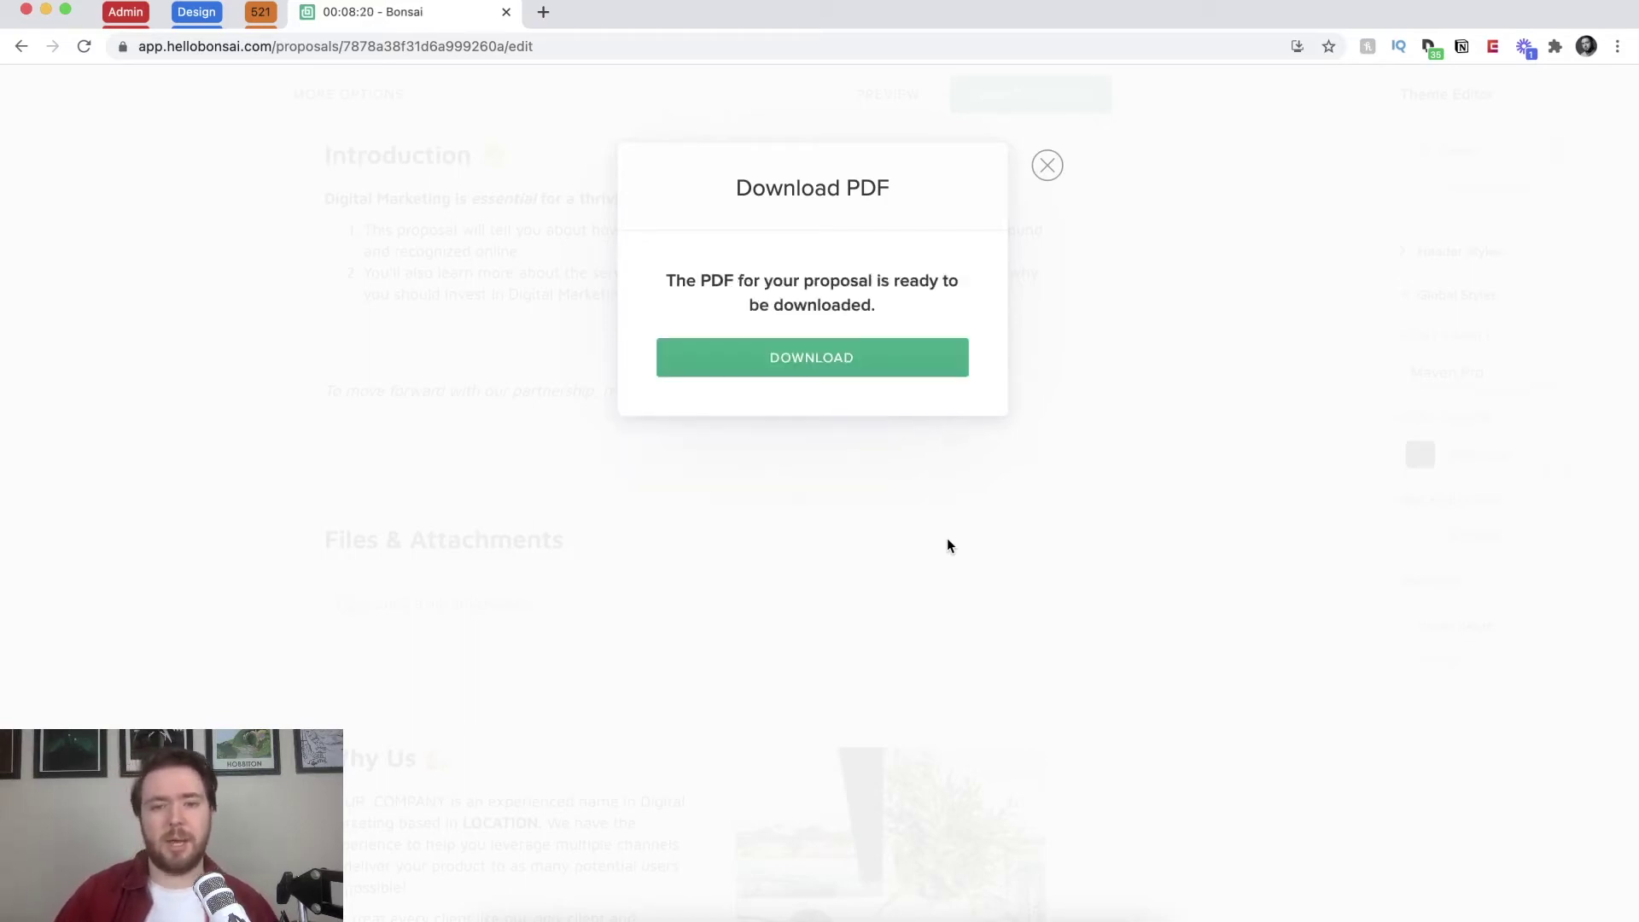
click(837, 369)
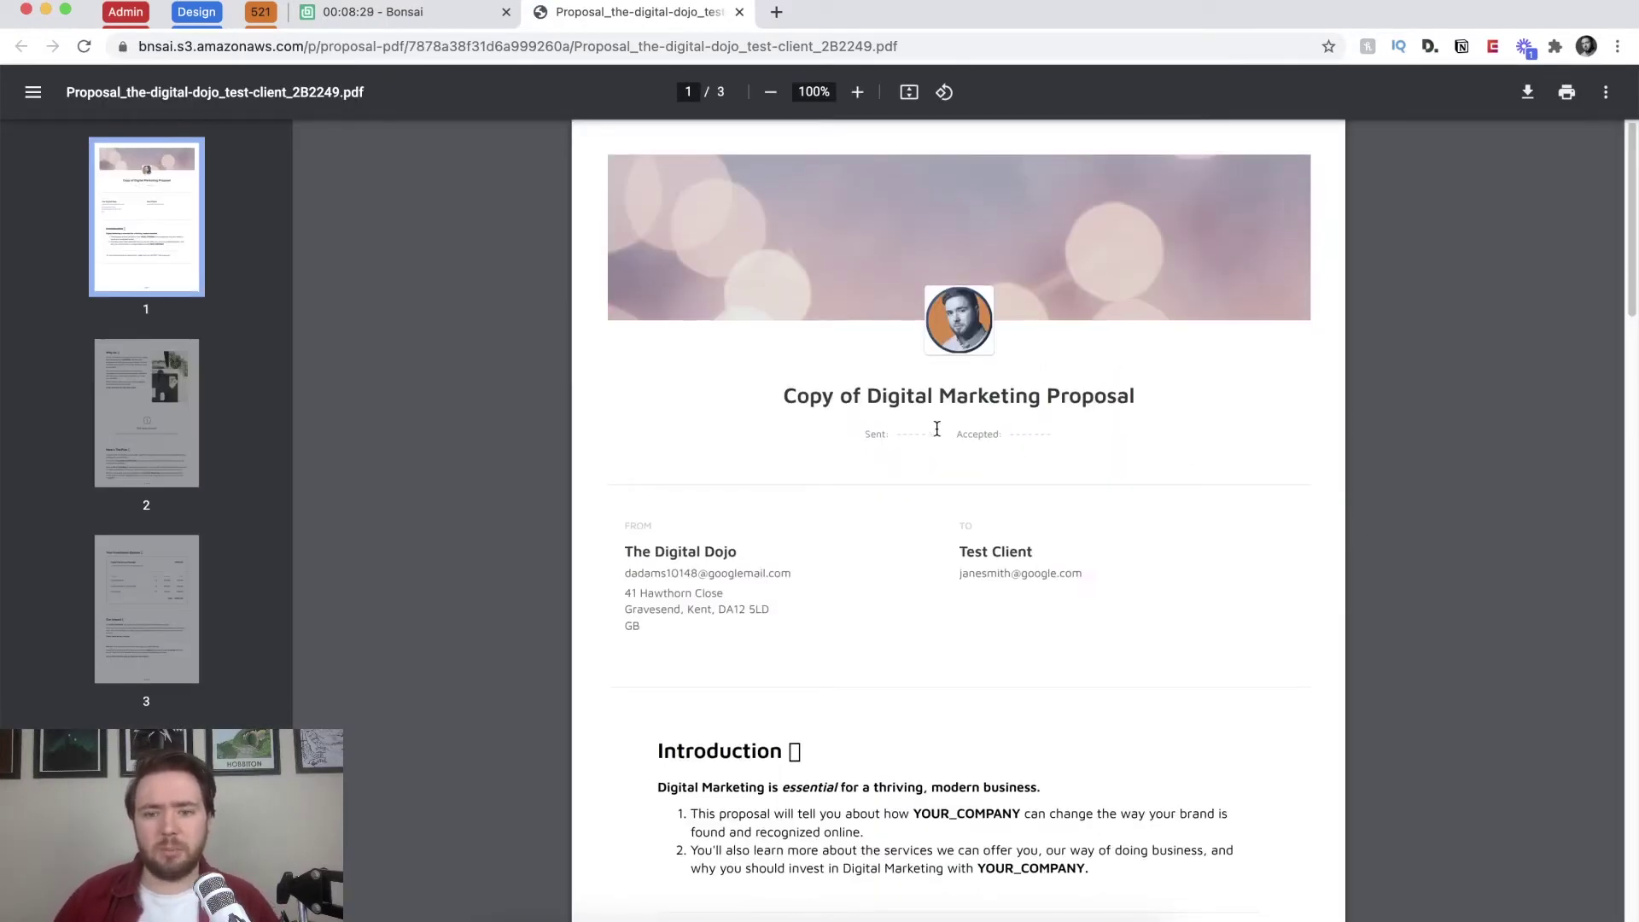
Step: Review all three pages of the exported proposal PDF, from the introduction to the "Our Impact" section
scroll(1144, 478, down, 4)
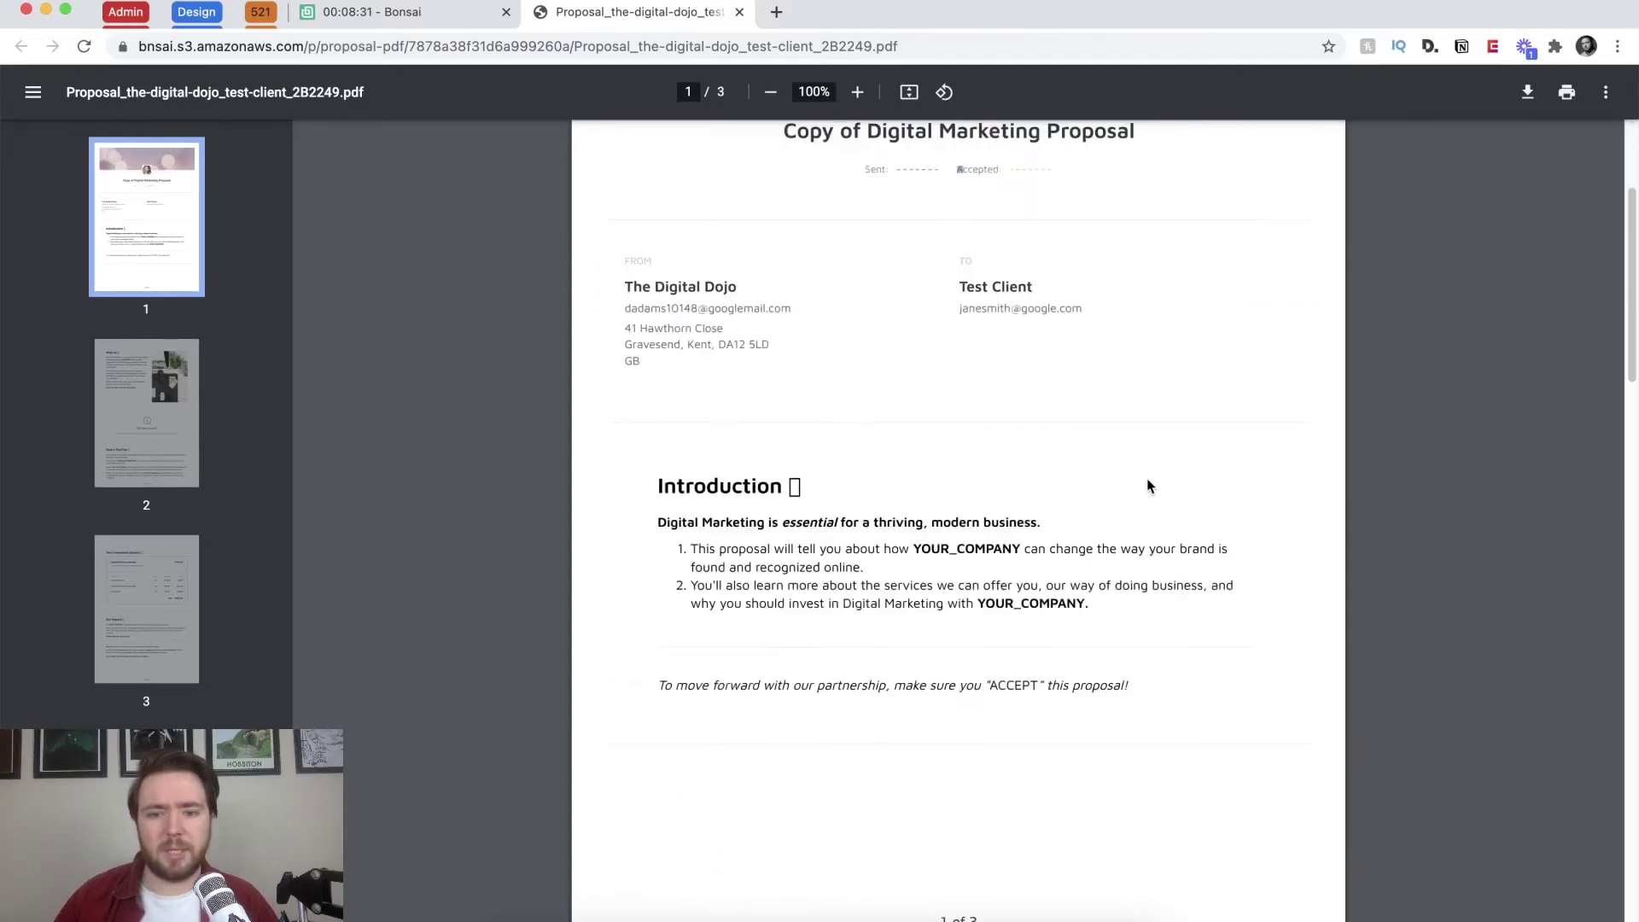
scroll(981, 565, down, 10)
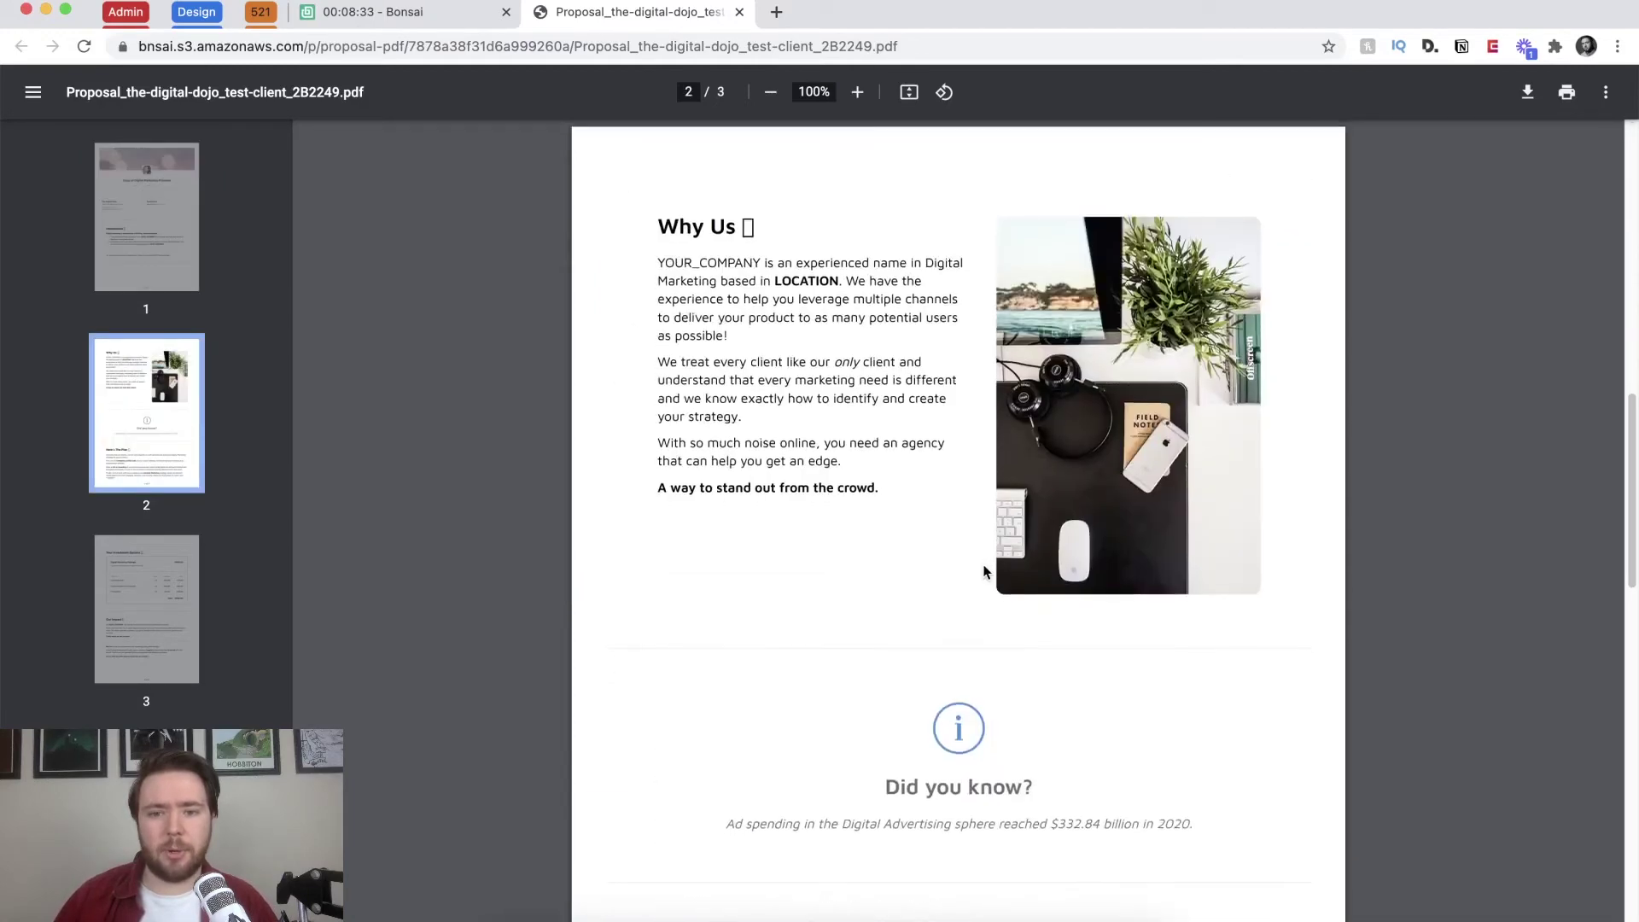
scroll(988, 592, down, 5)
scroll(991, 486, down, 5)
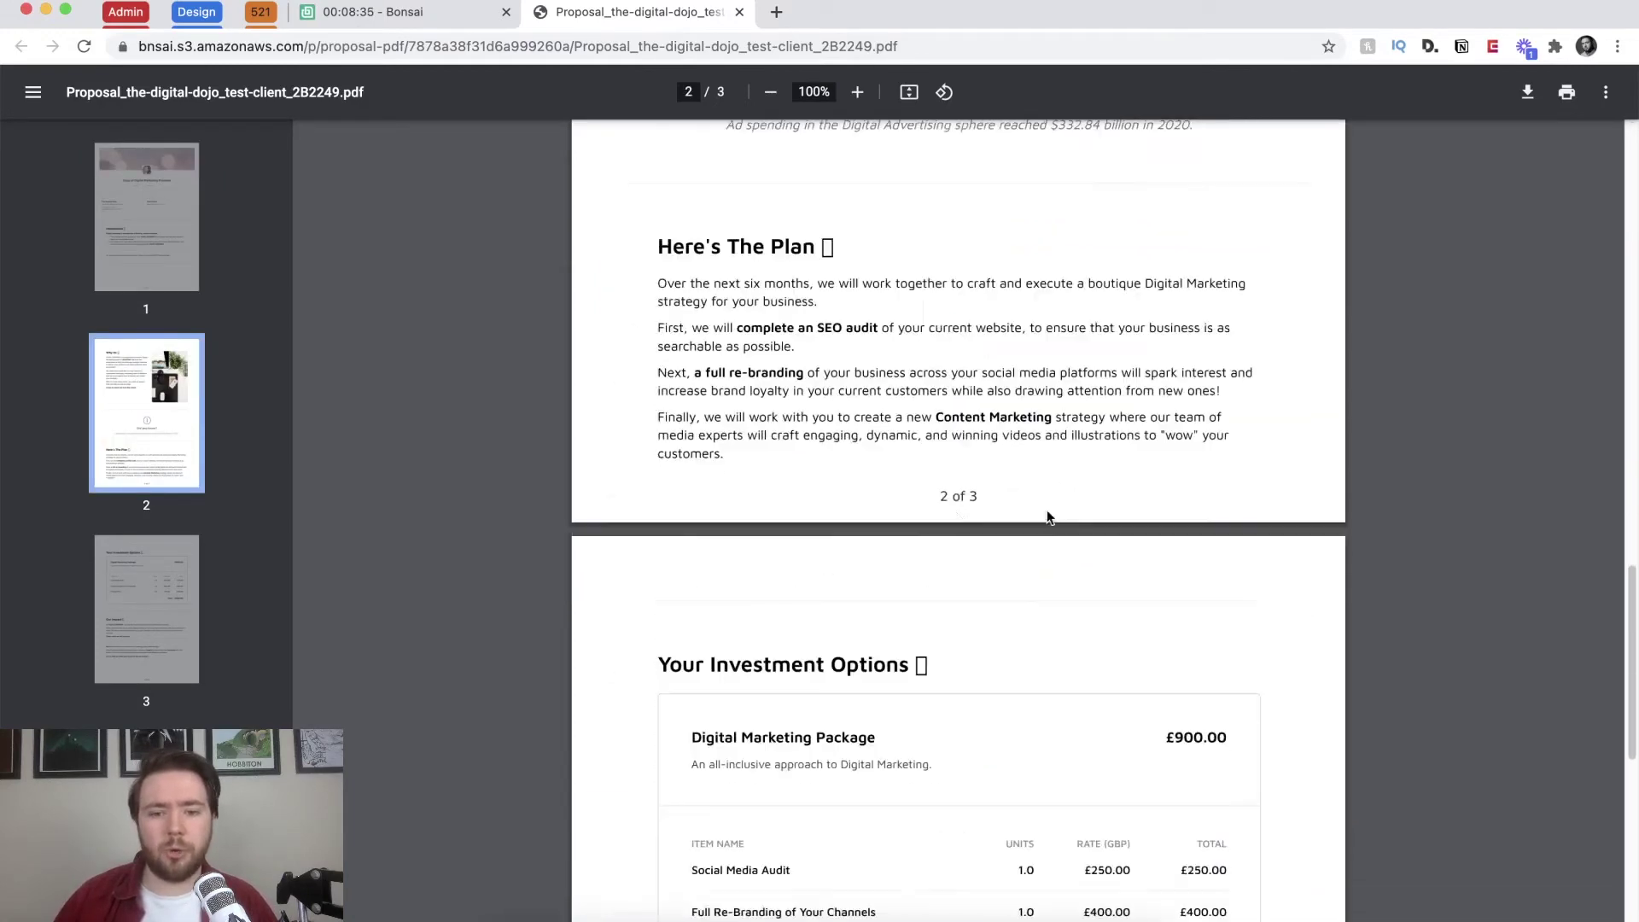
scroll(1126, 514, down, 5)
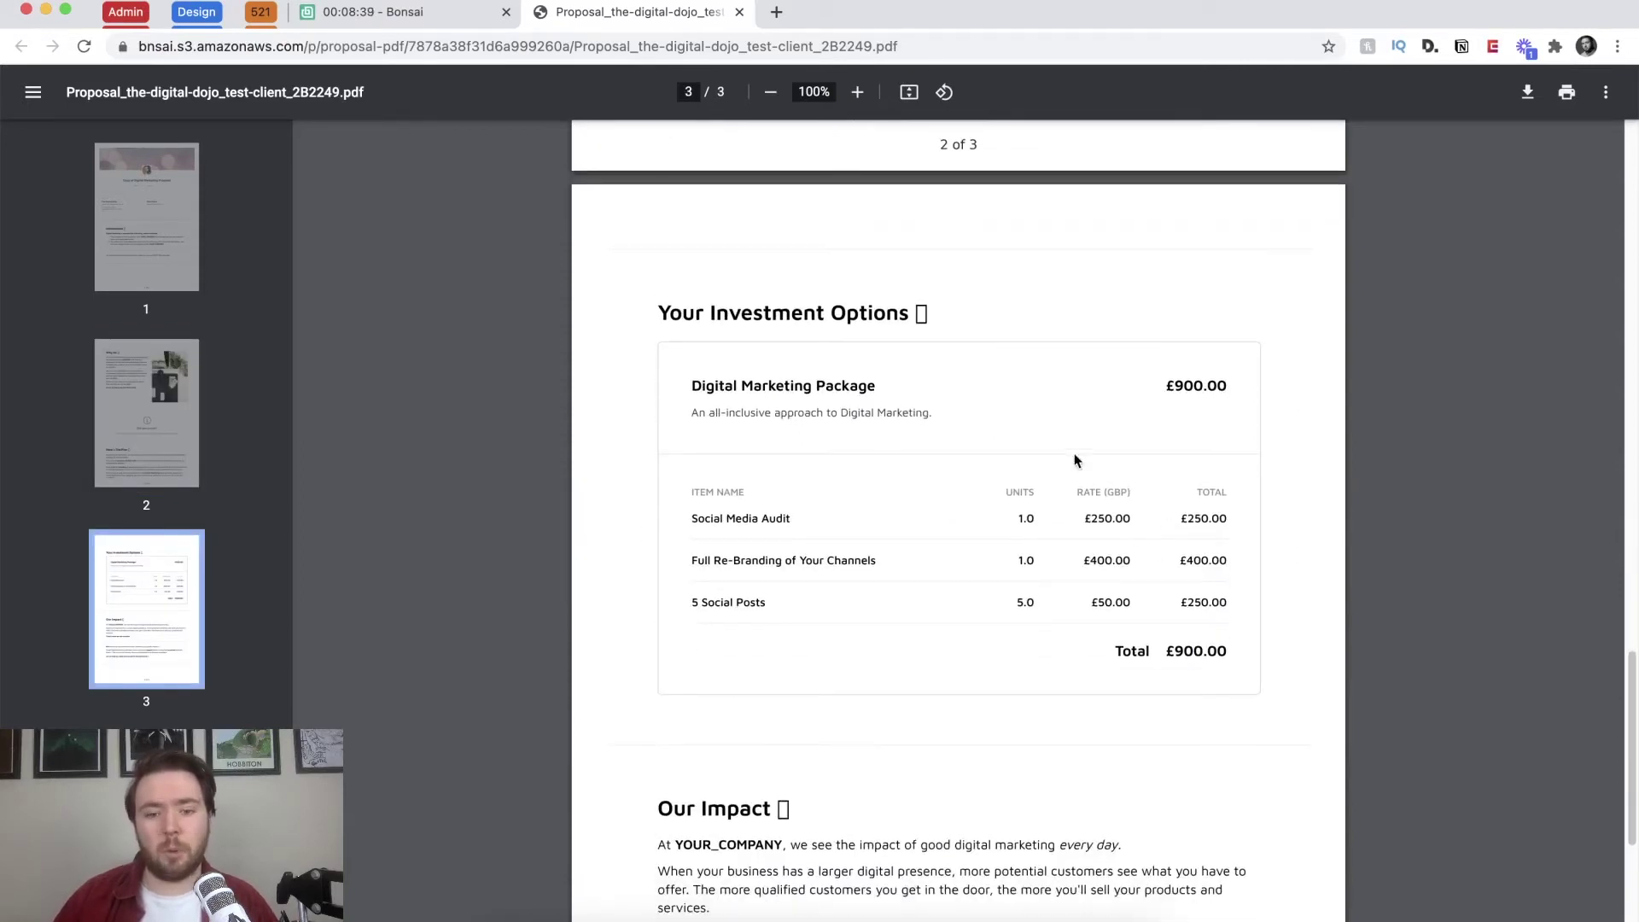
scroll(1013, 687, down, 5)
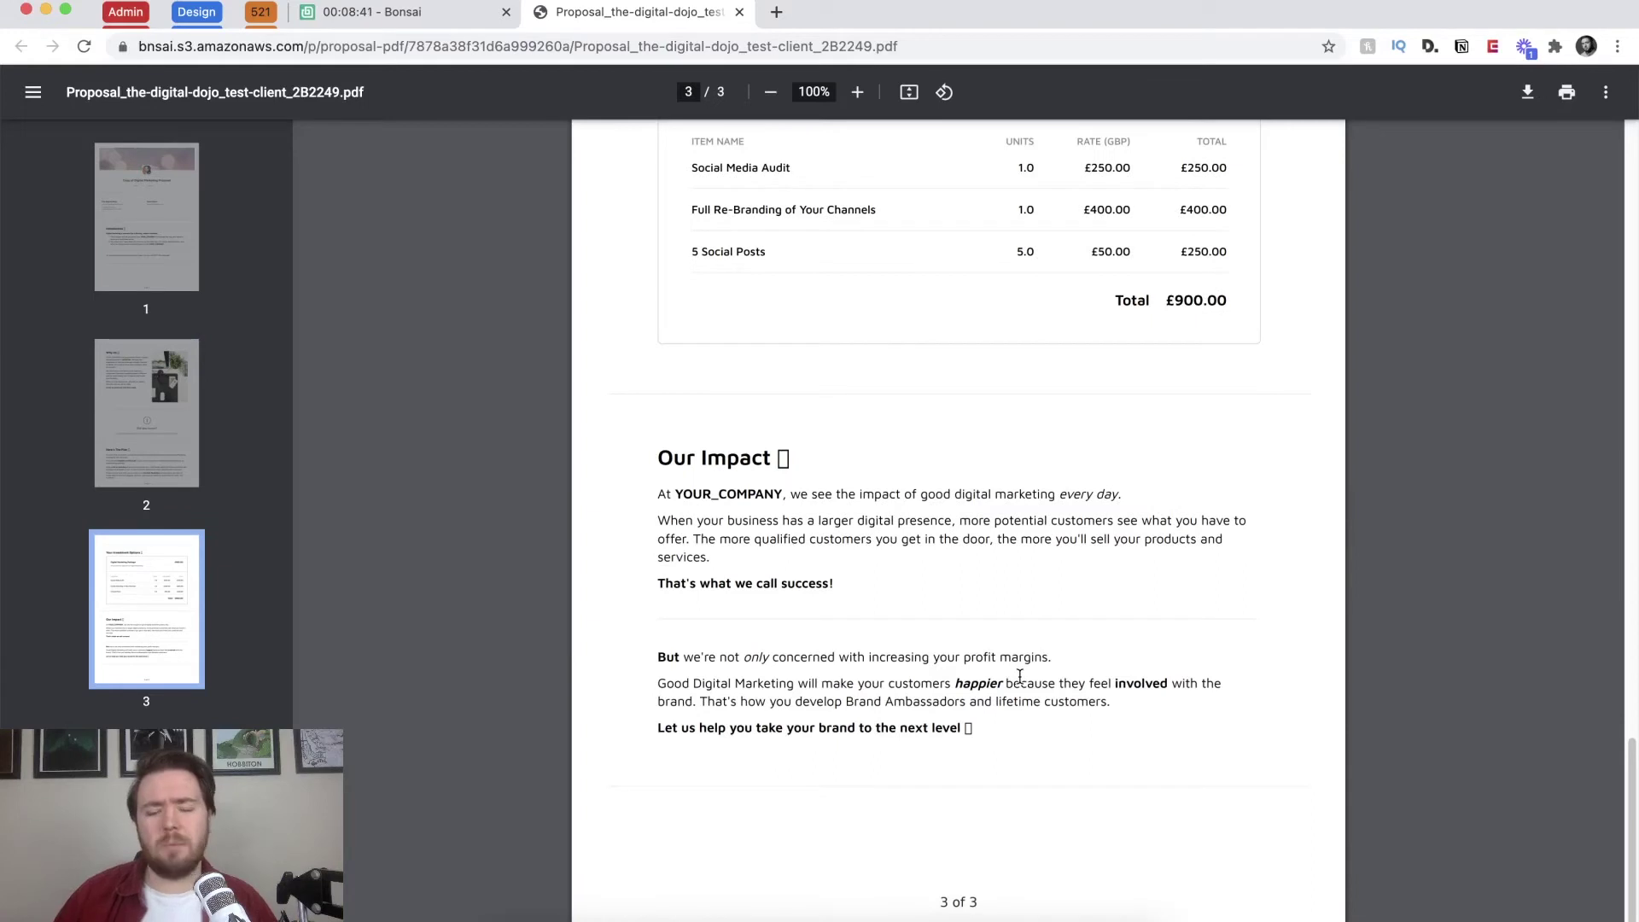
Step: Return to the proposal editor, close the PDF download dialog and look over the proposal's sections
click(412, 10)
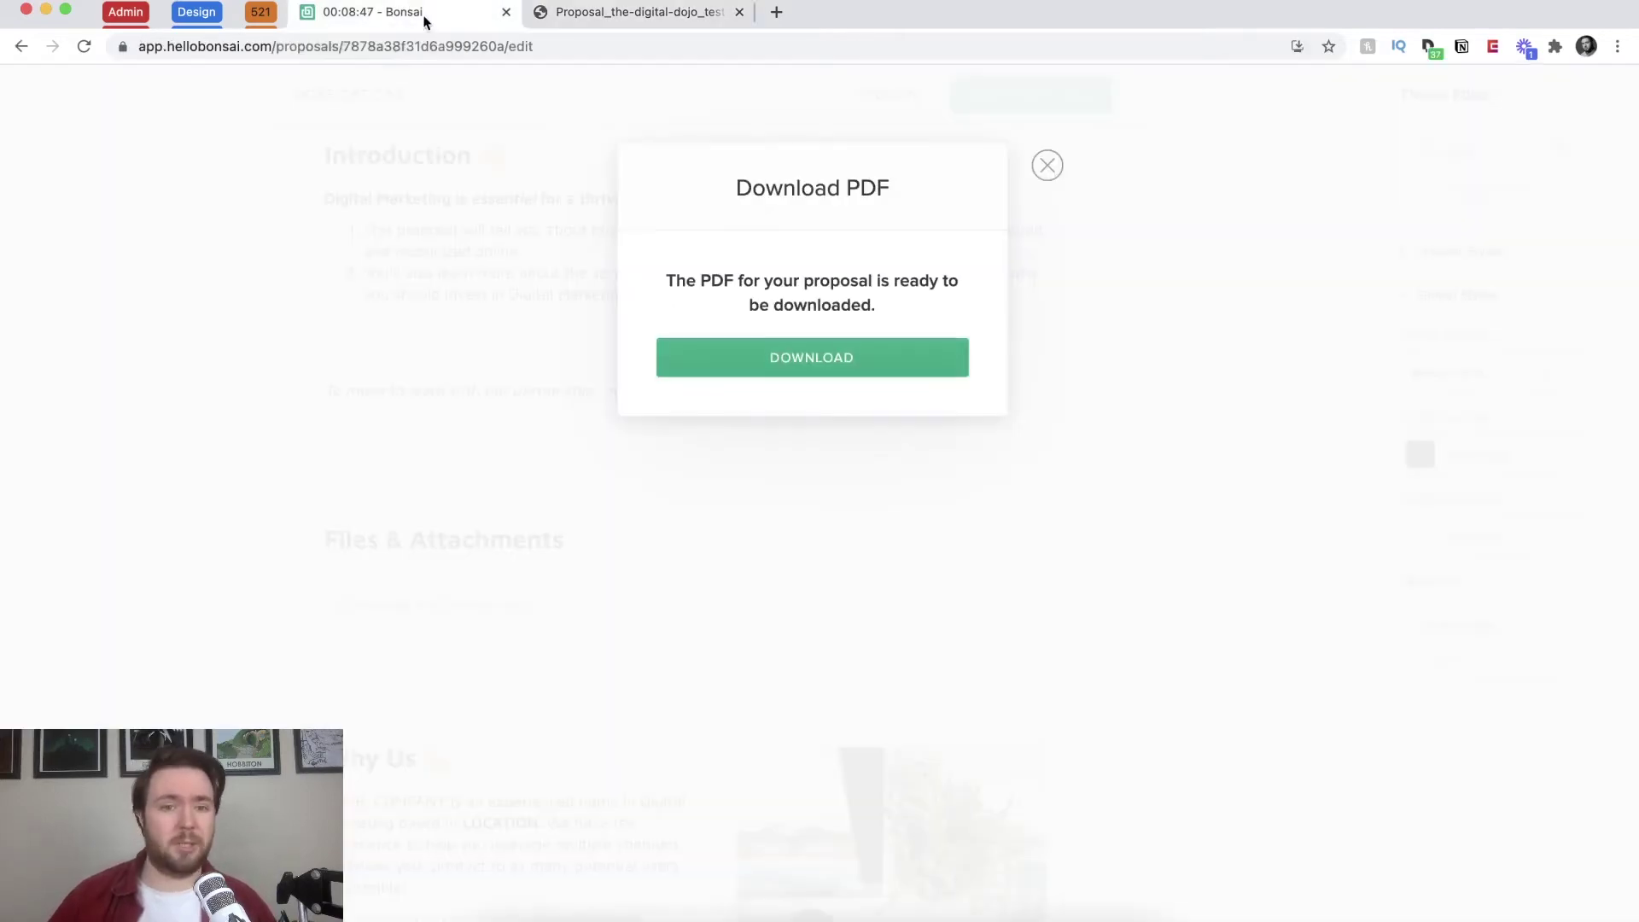
click(1047, 165)
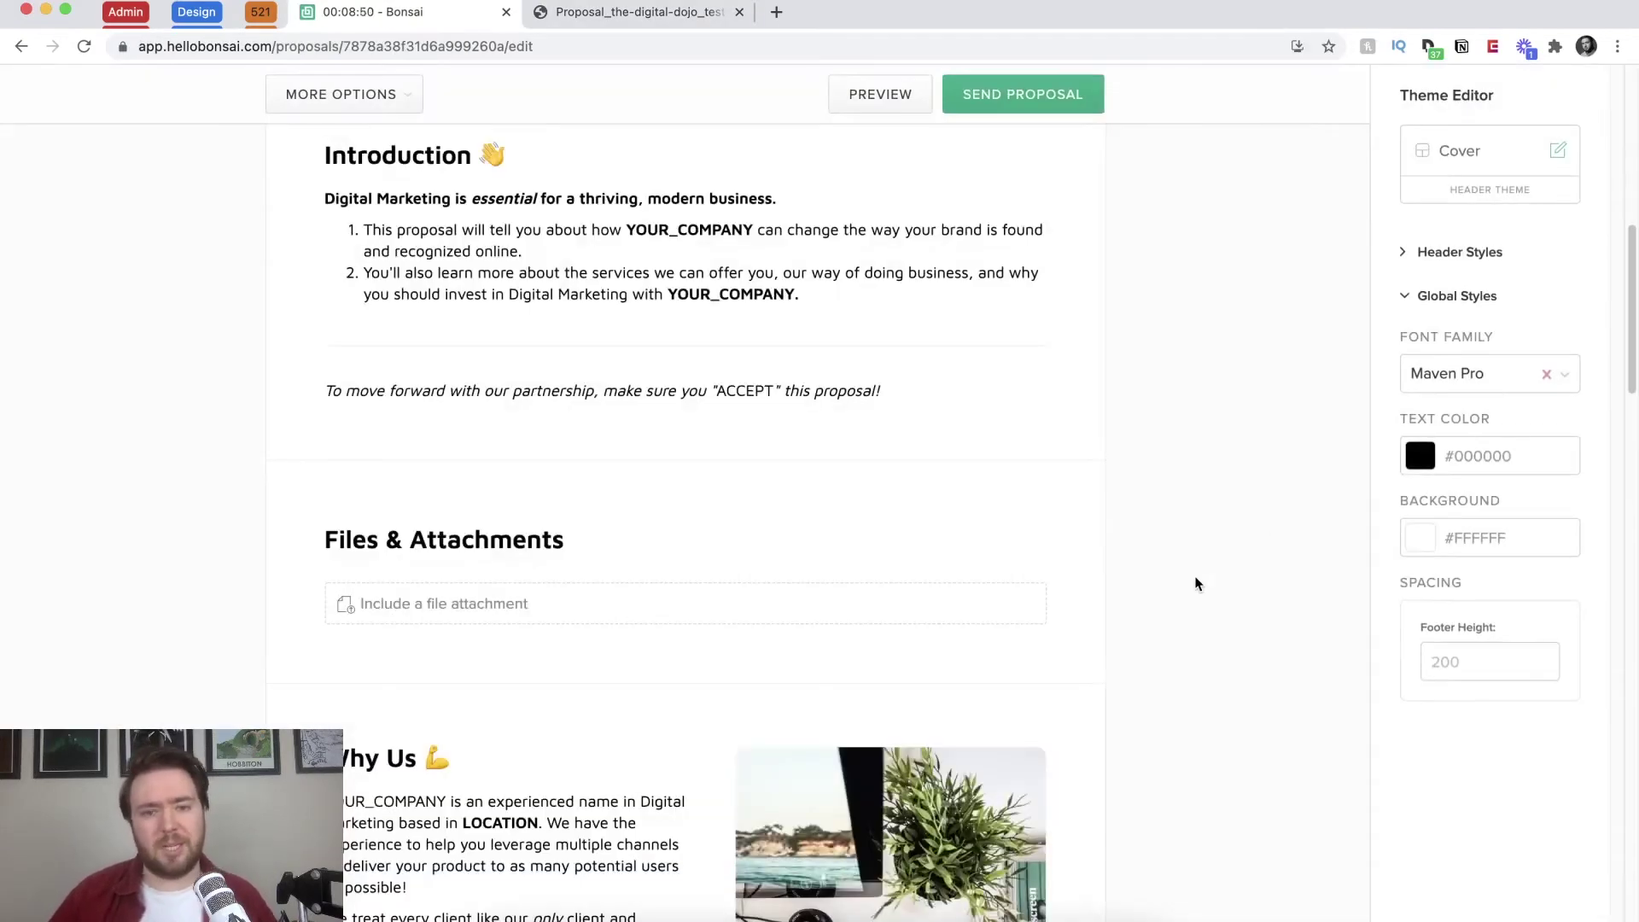
scroll(1011, 411, down, 6)
scroll(1018, 411, down, 14)
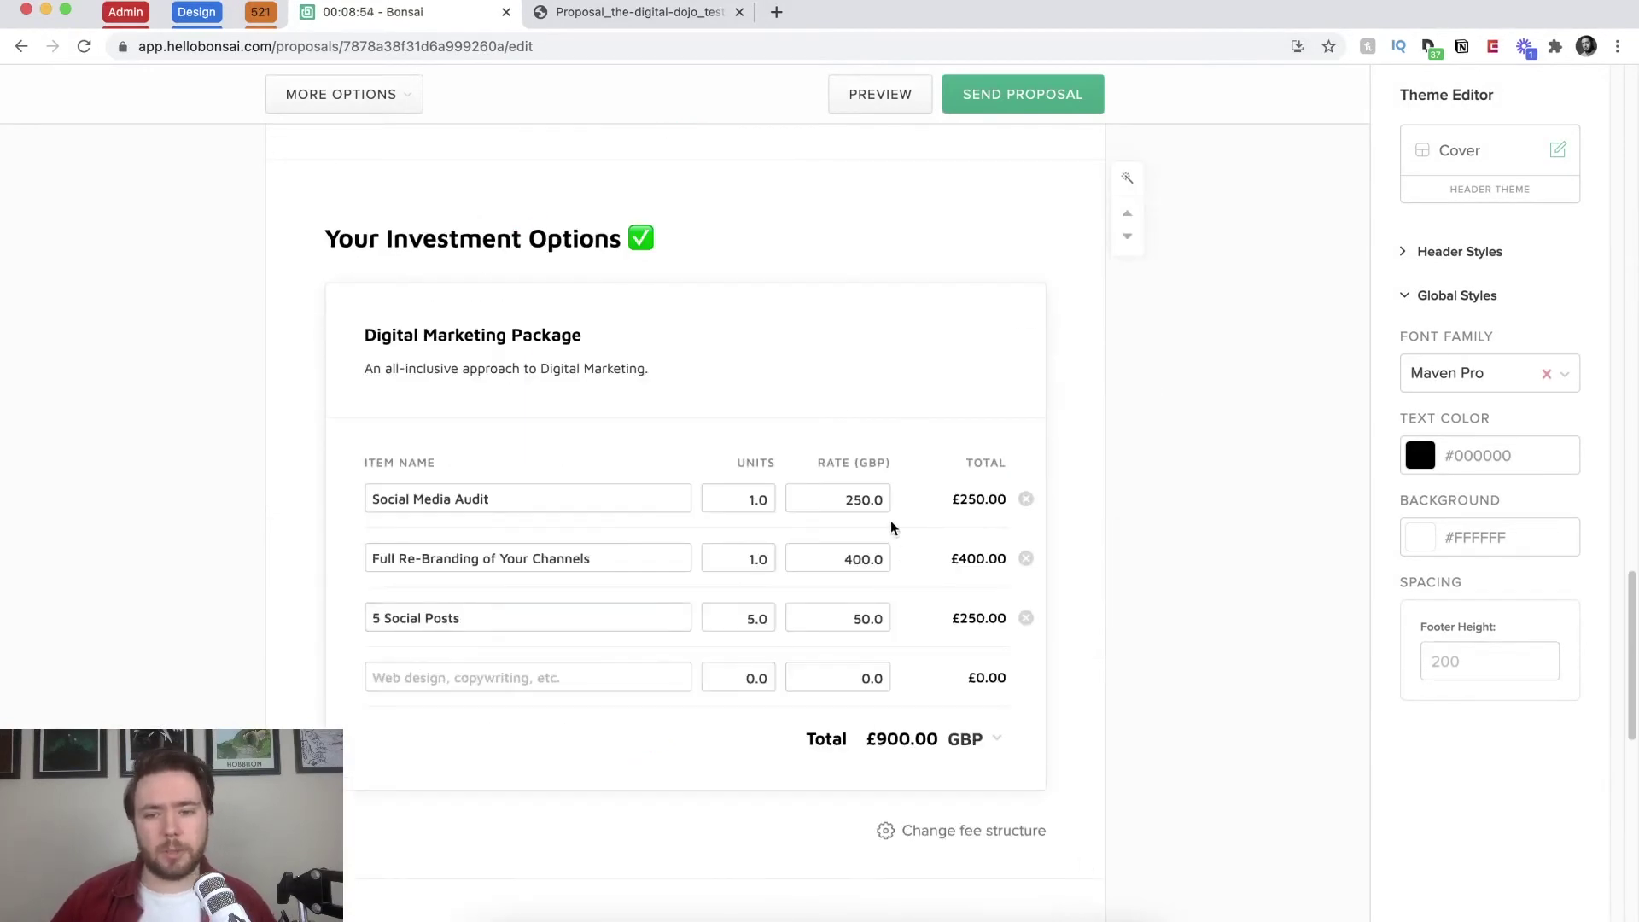
scroll(889, 468, up, 20)
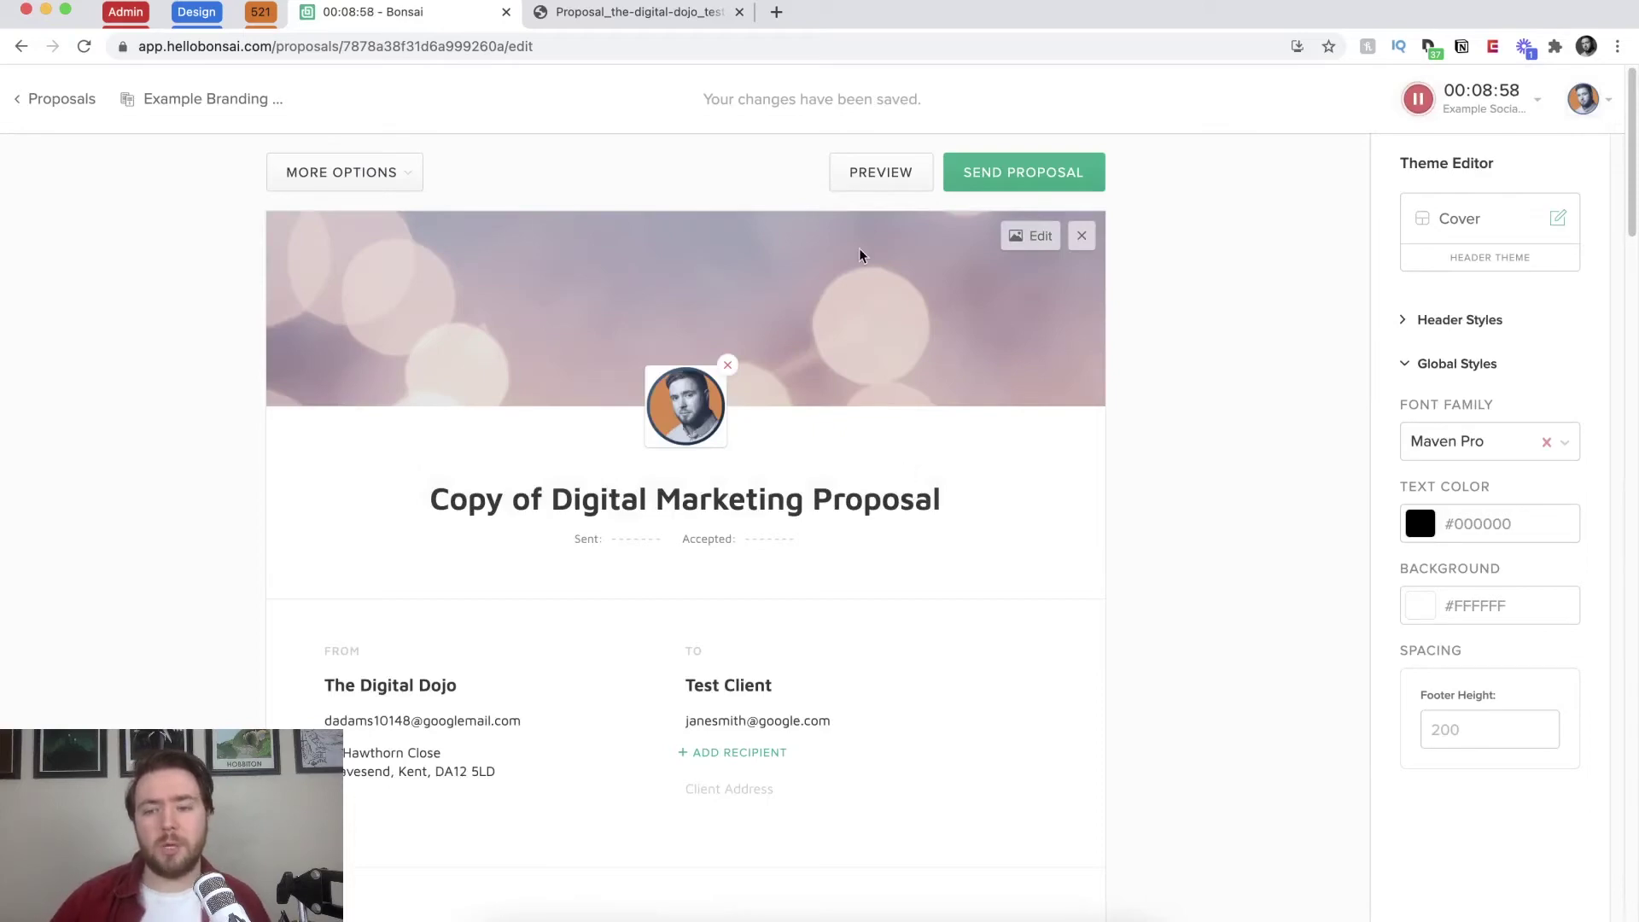
scroll(1118, 394, down, 8)
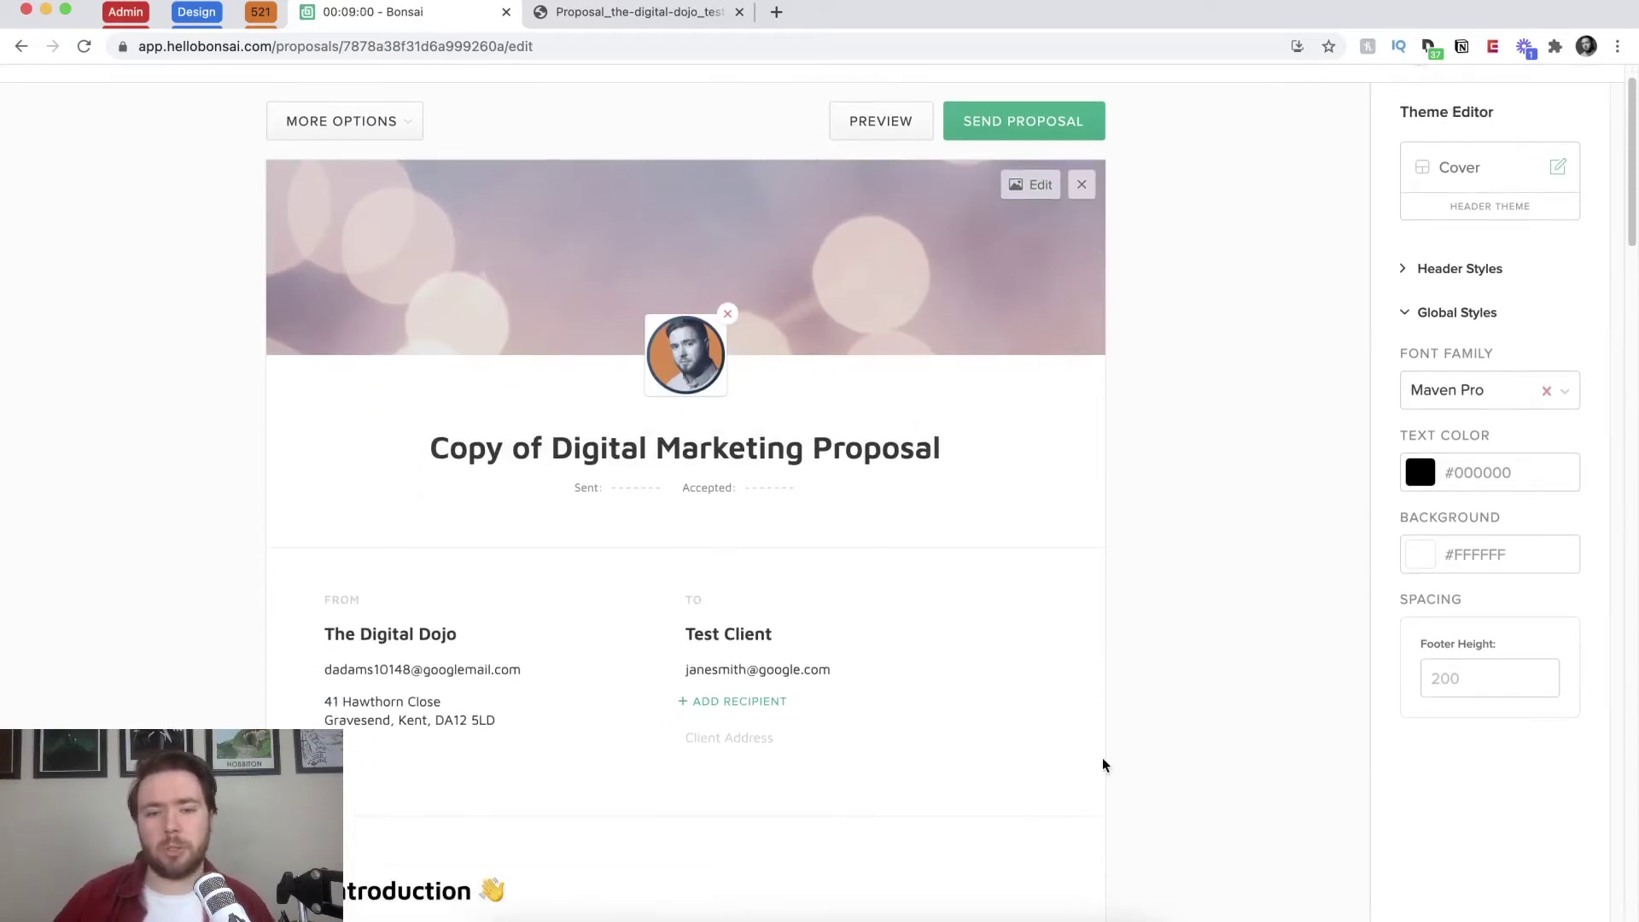
mouse_move(838, 481)
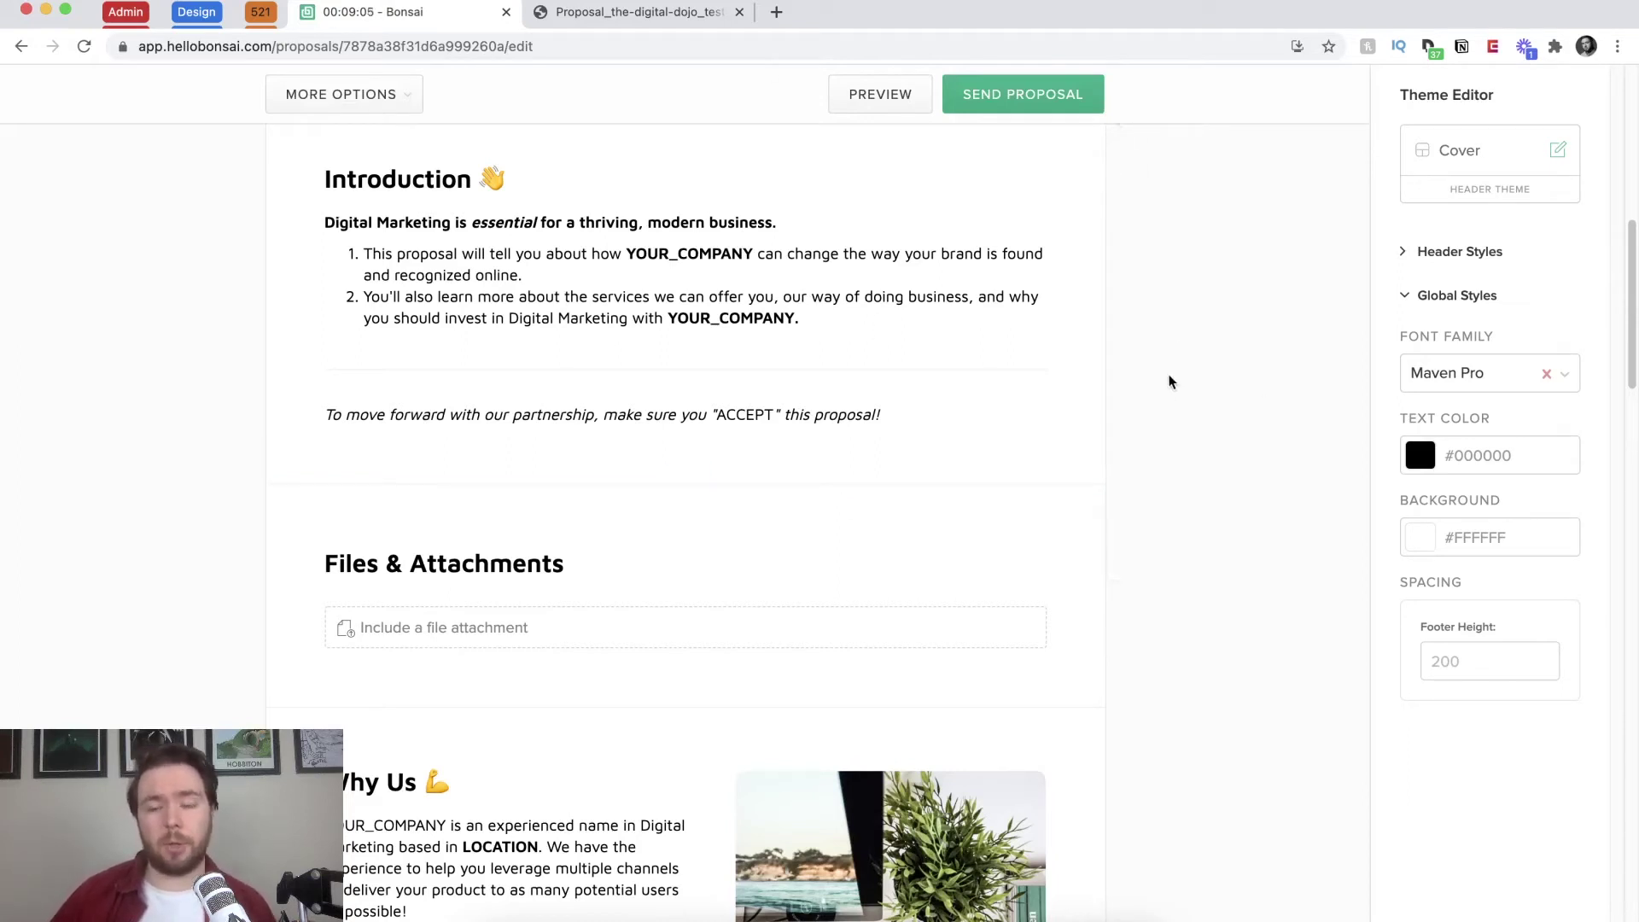
Step: Expand the header styles, switch the proposal's header theme to Splash and finish the styling
click(1402, 252)
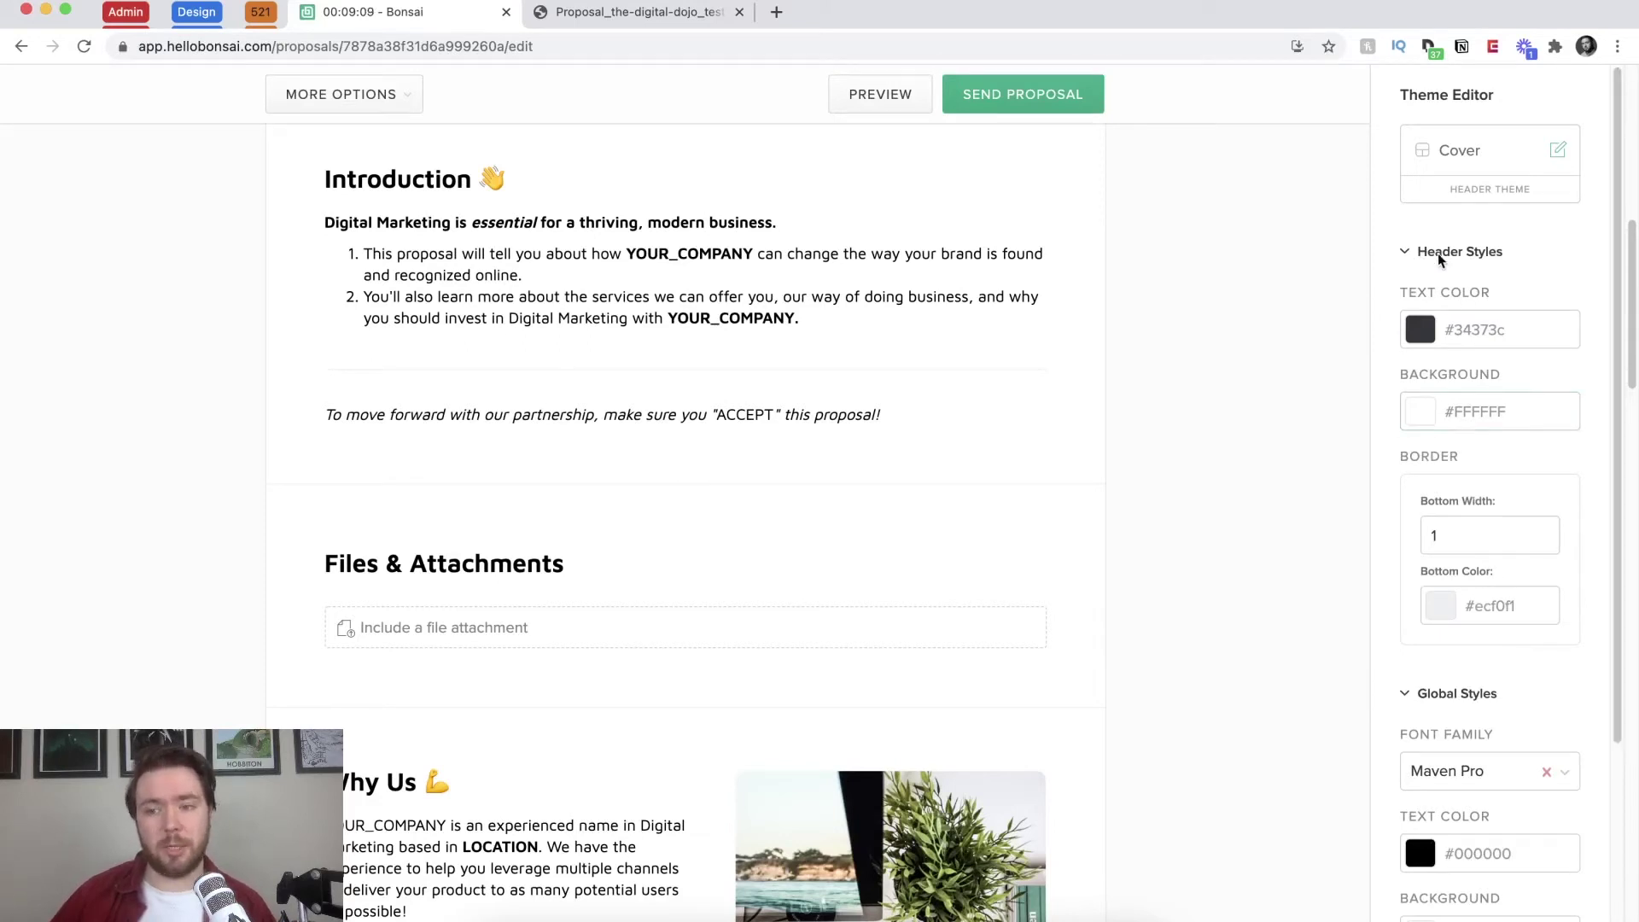
click(1558, 154)
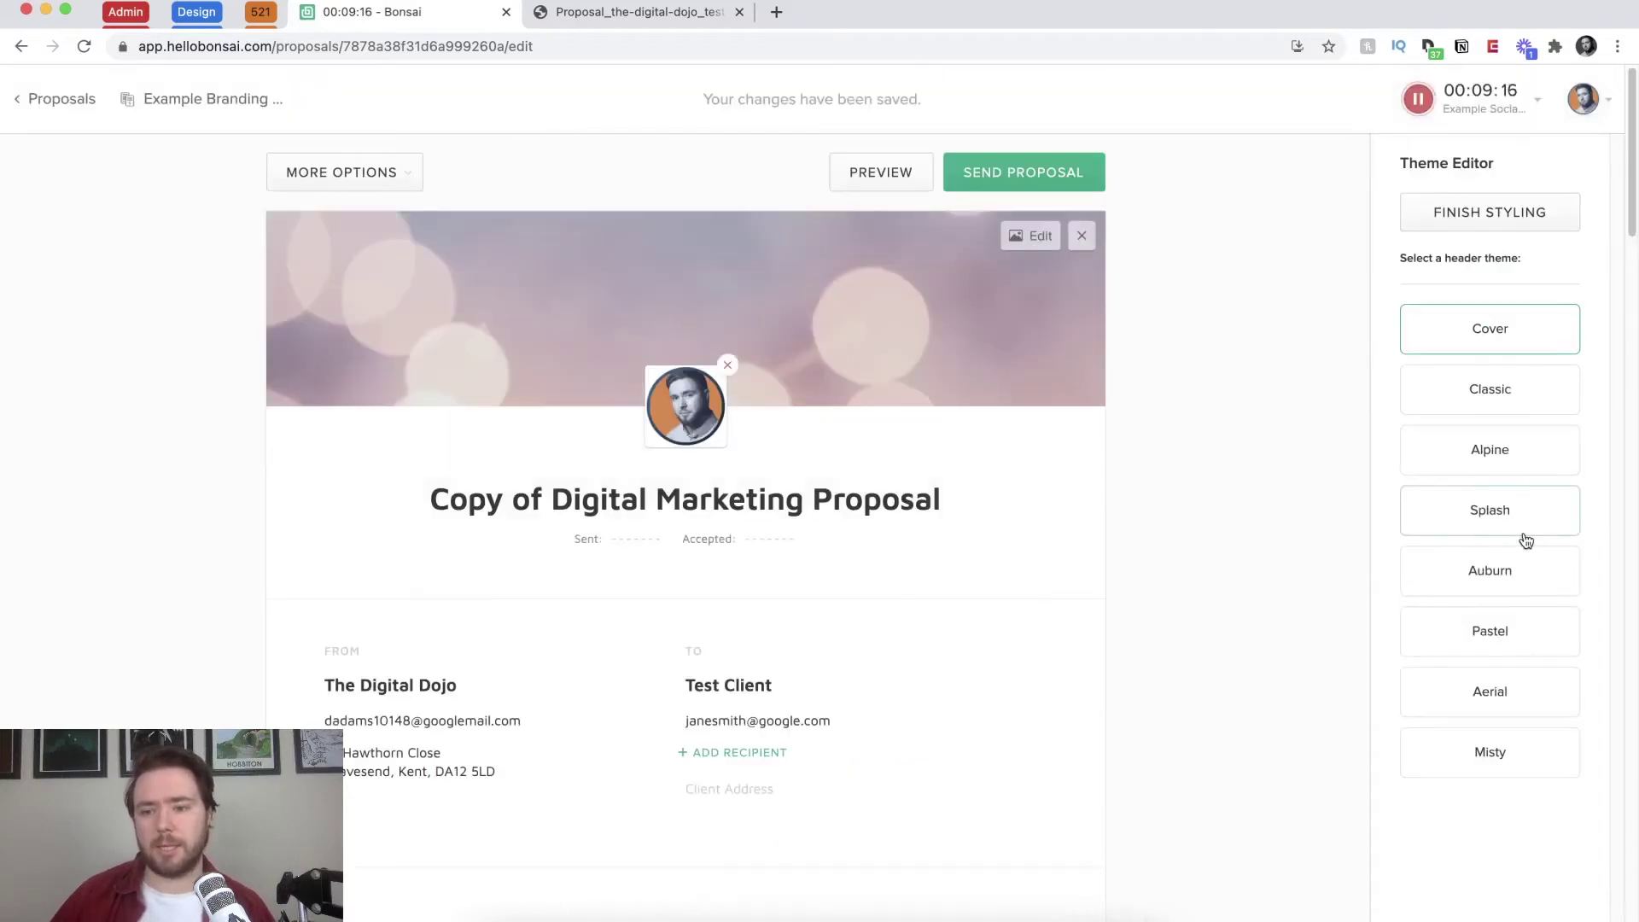
click(1489, 510)
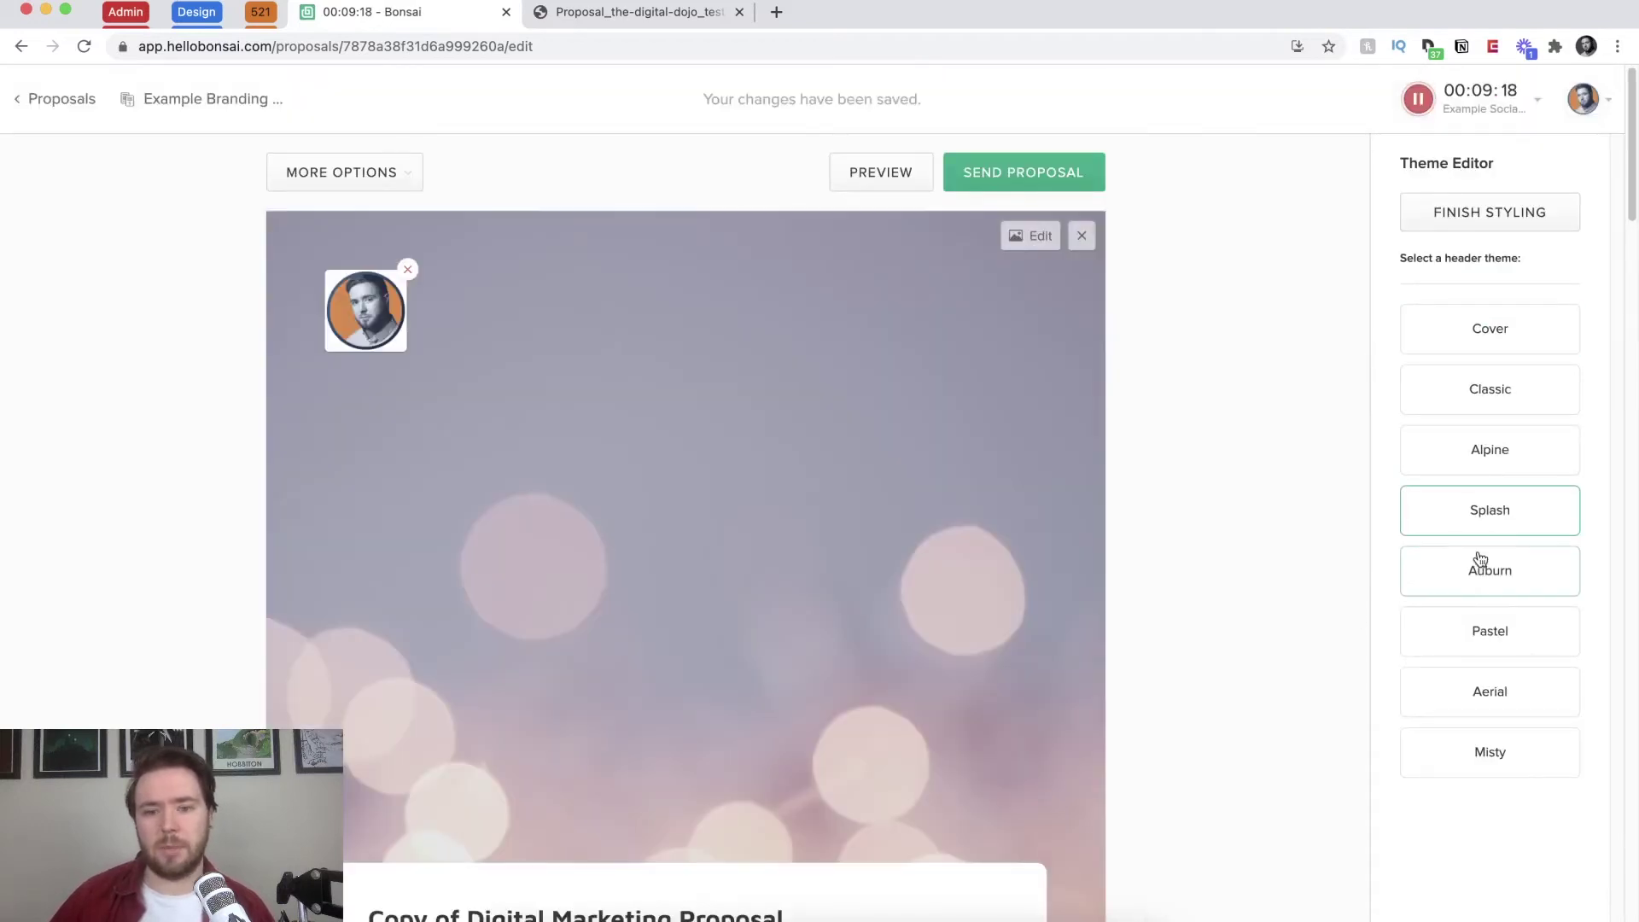
scroll(946, 611, down, 1)
scroll(944, 611, down, 1)
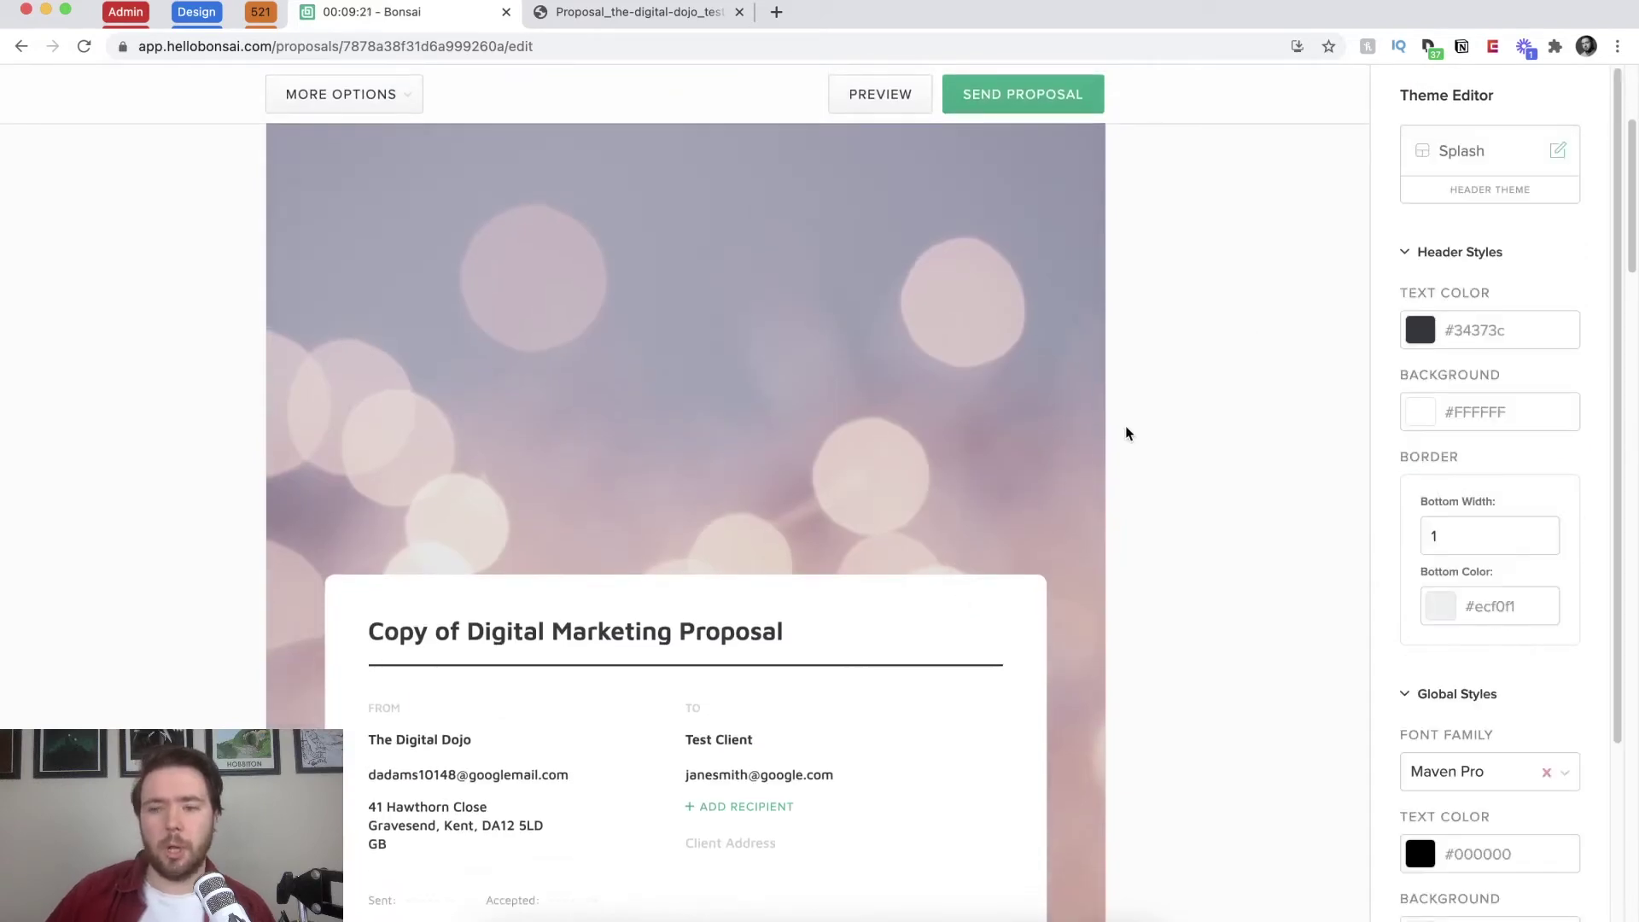
Step: Review the proposal's remaining sections, leave the editor for the proposals list and view the proposal templates page
scroll(1124, 428, down, 8)
scroll(1070, 438, down, 15)
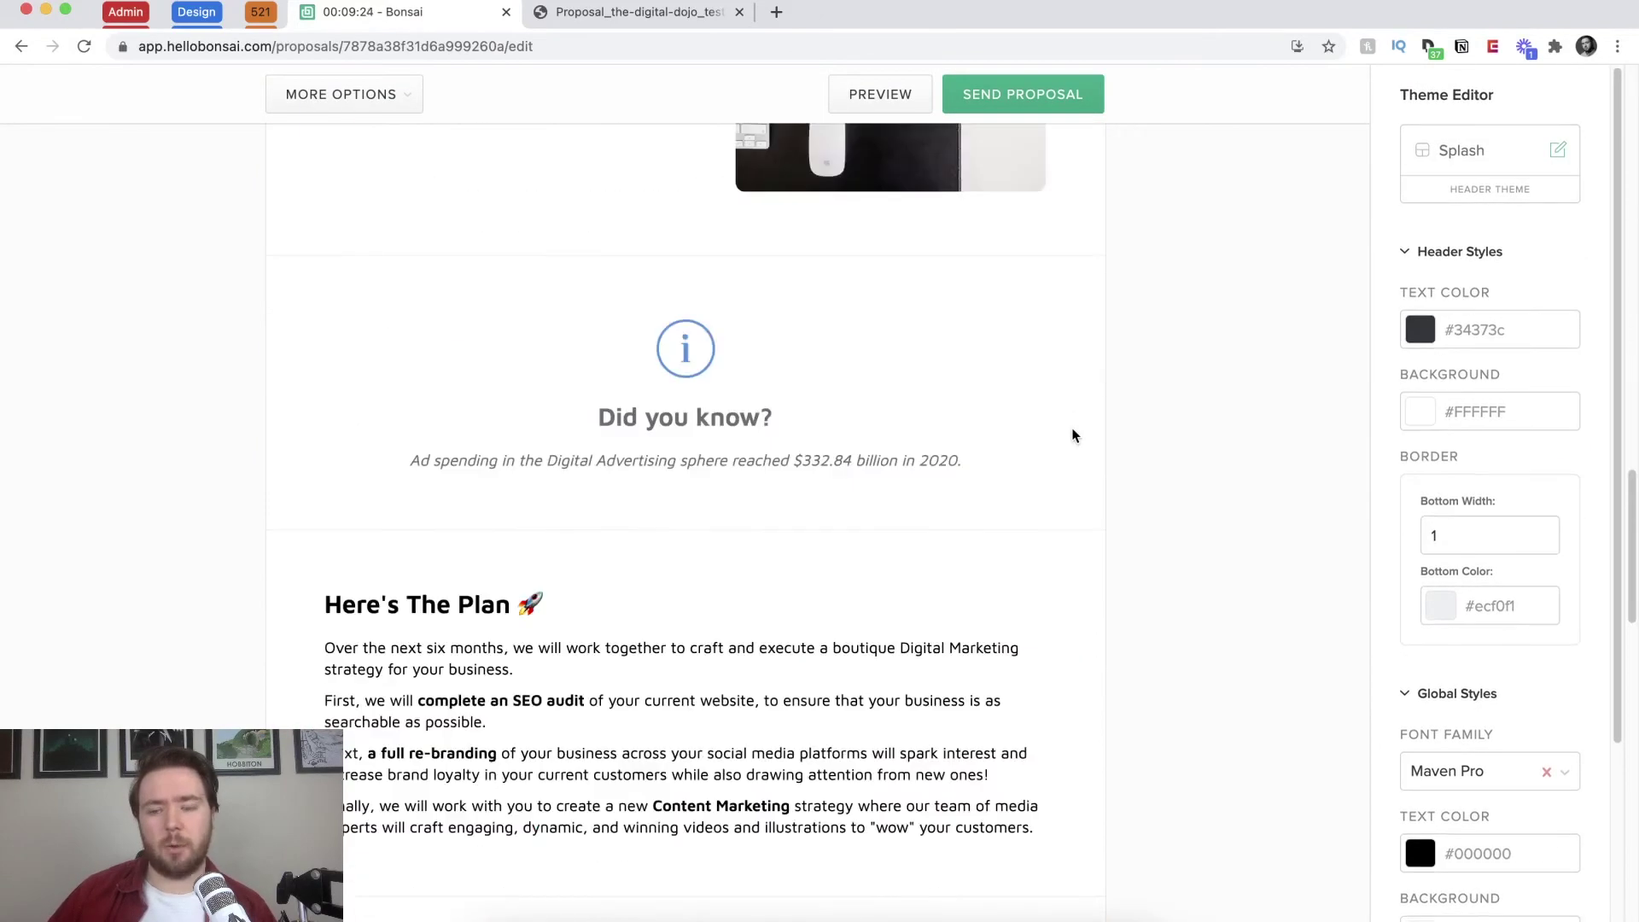
scroll(1073, 435, down, 2)
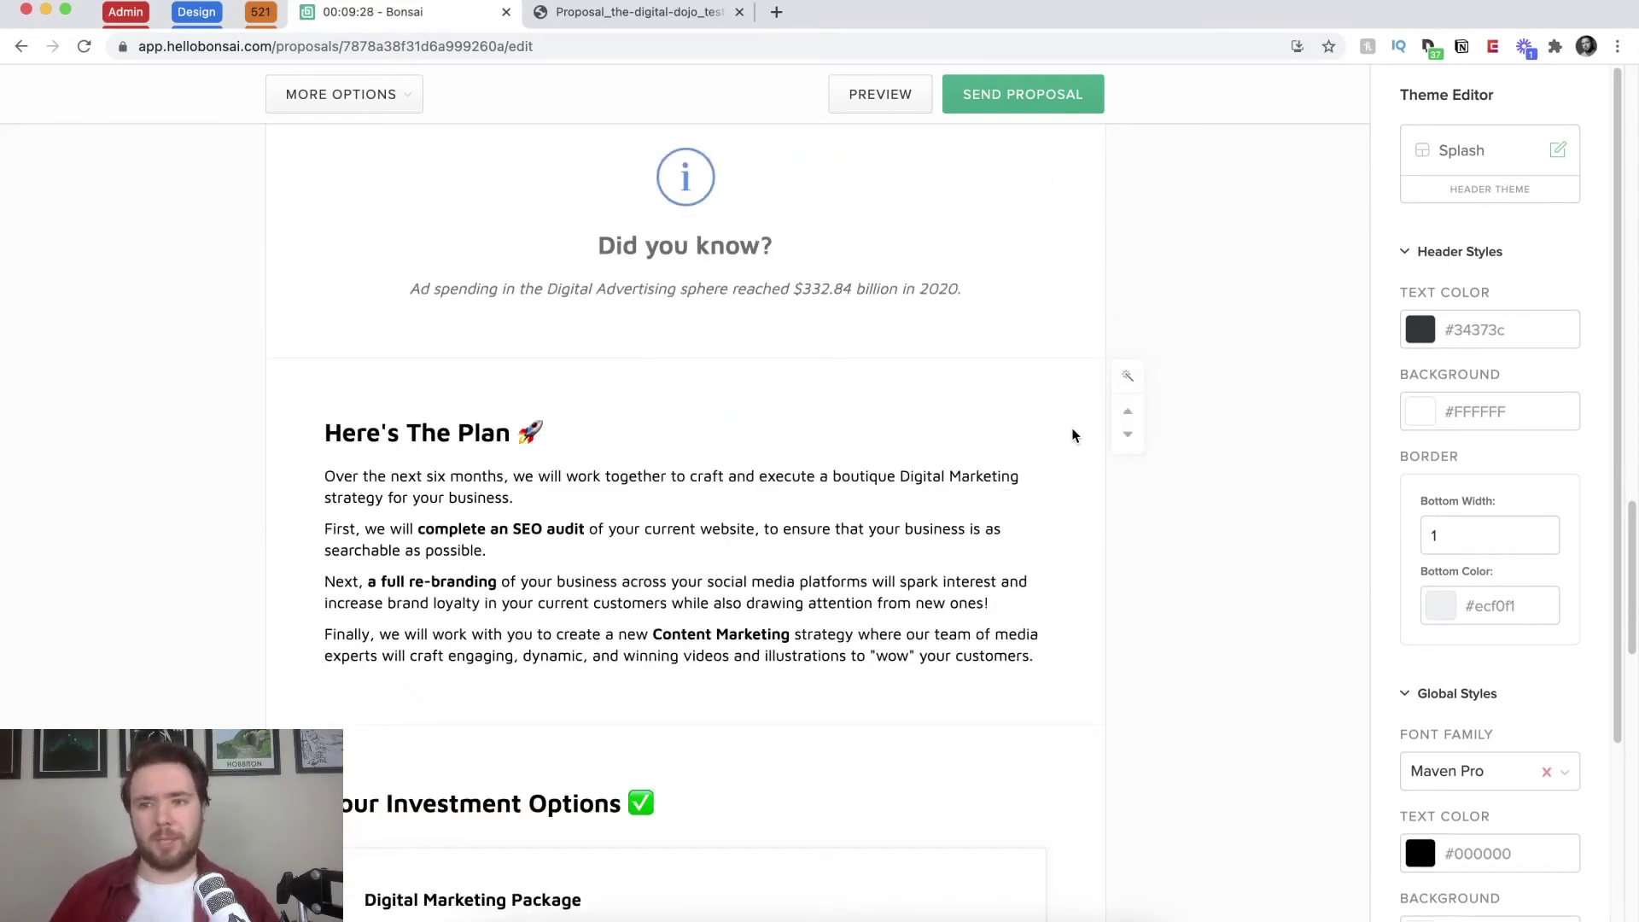
scroll(1061, 398, up, 5)
scroll(1062, 398, up, 15)
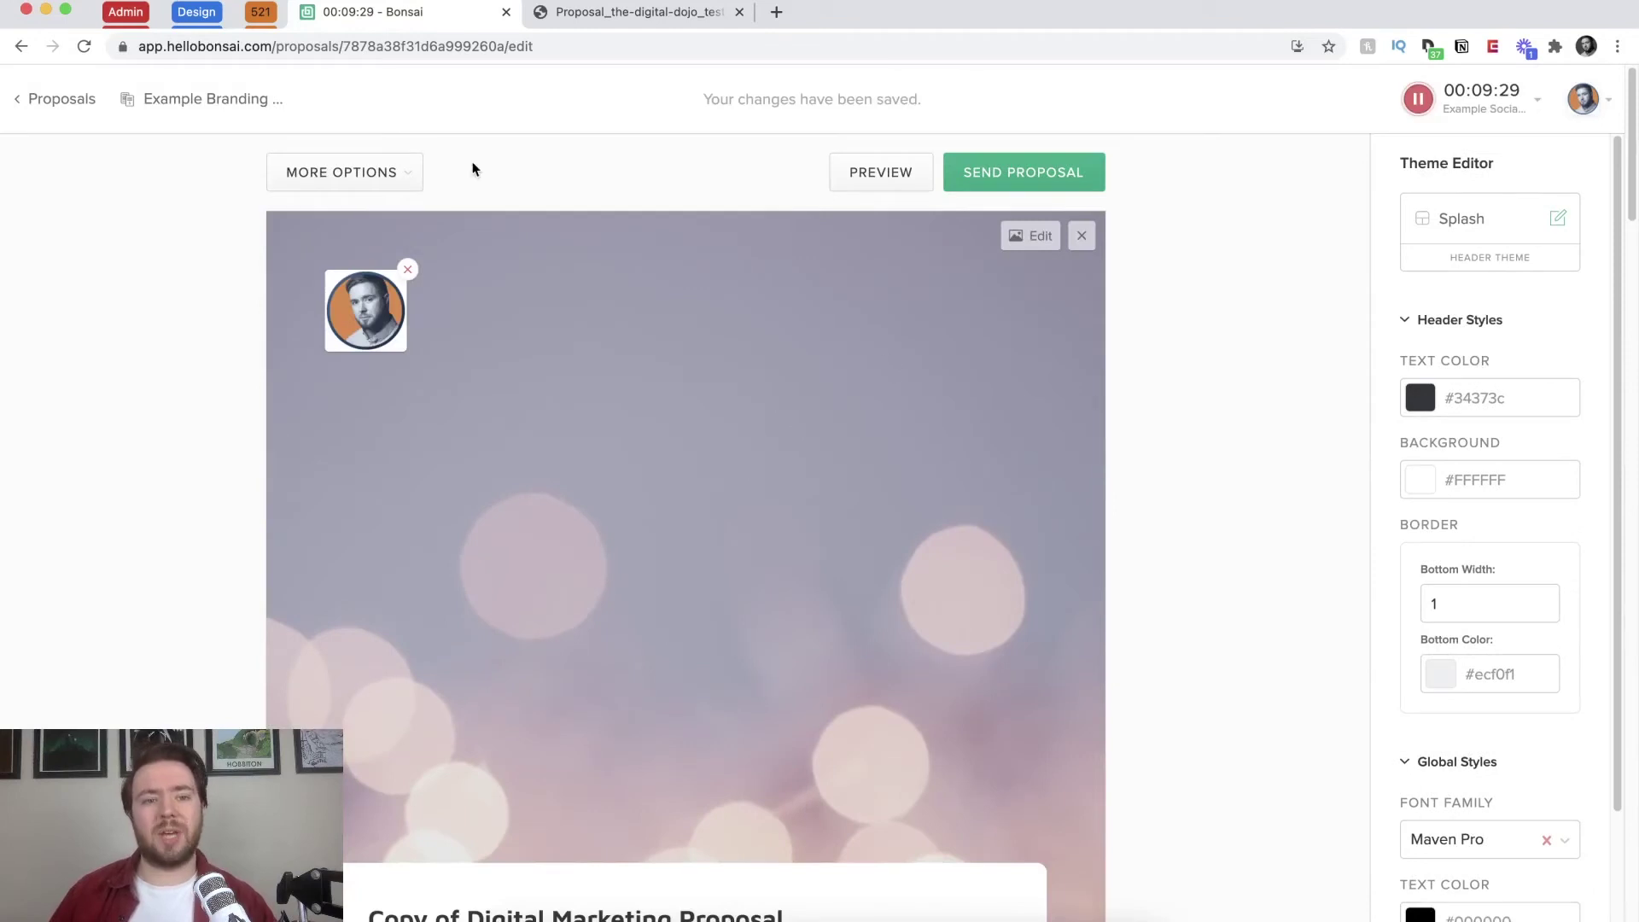
click(69, 99)
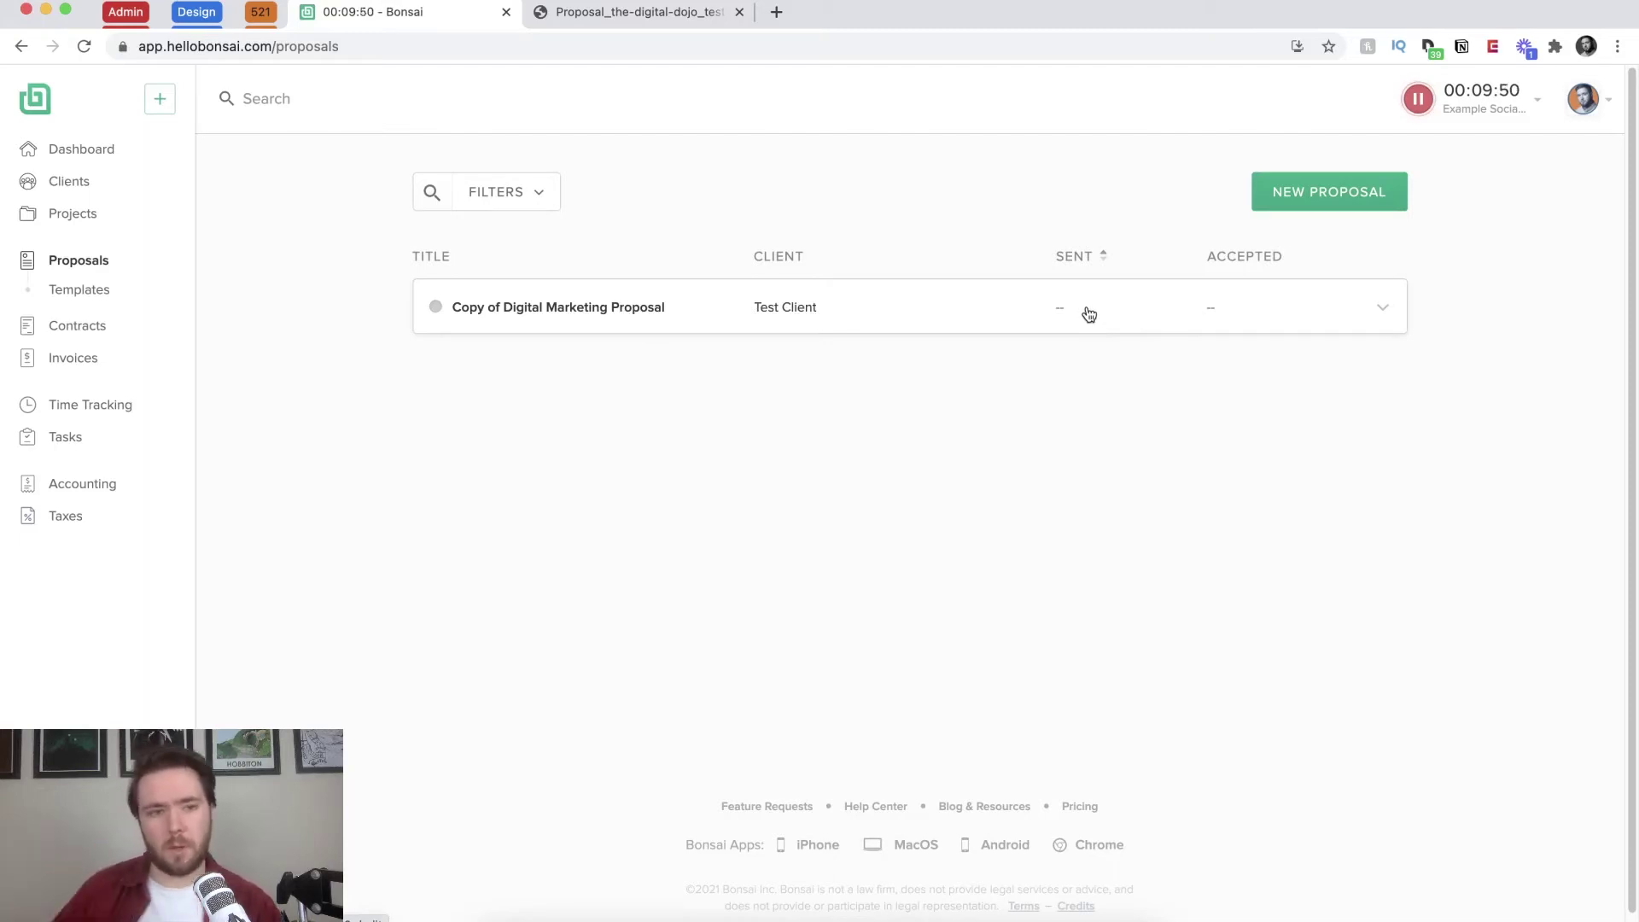
click(94, 294)
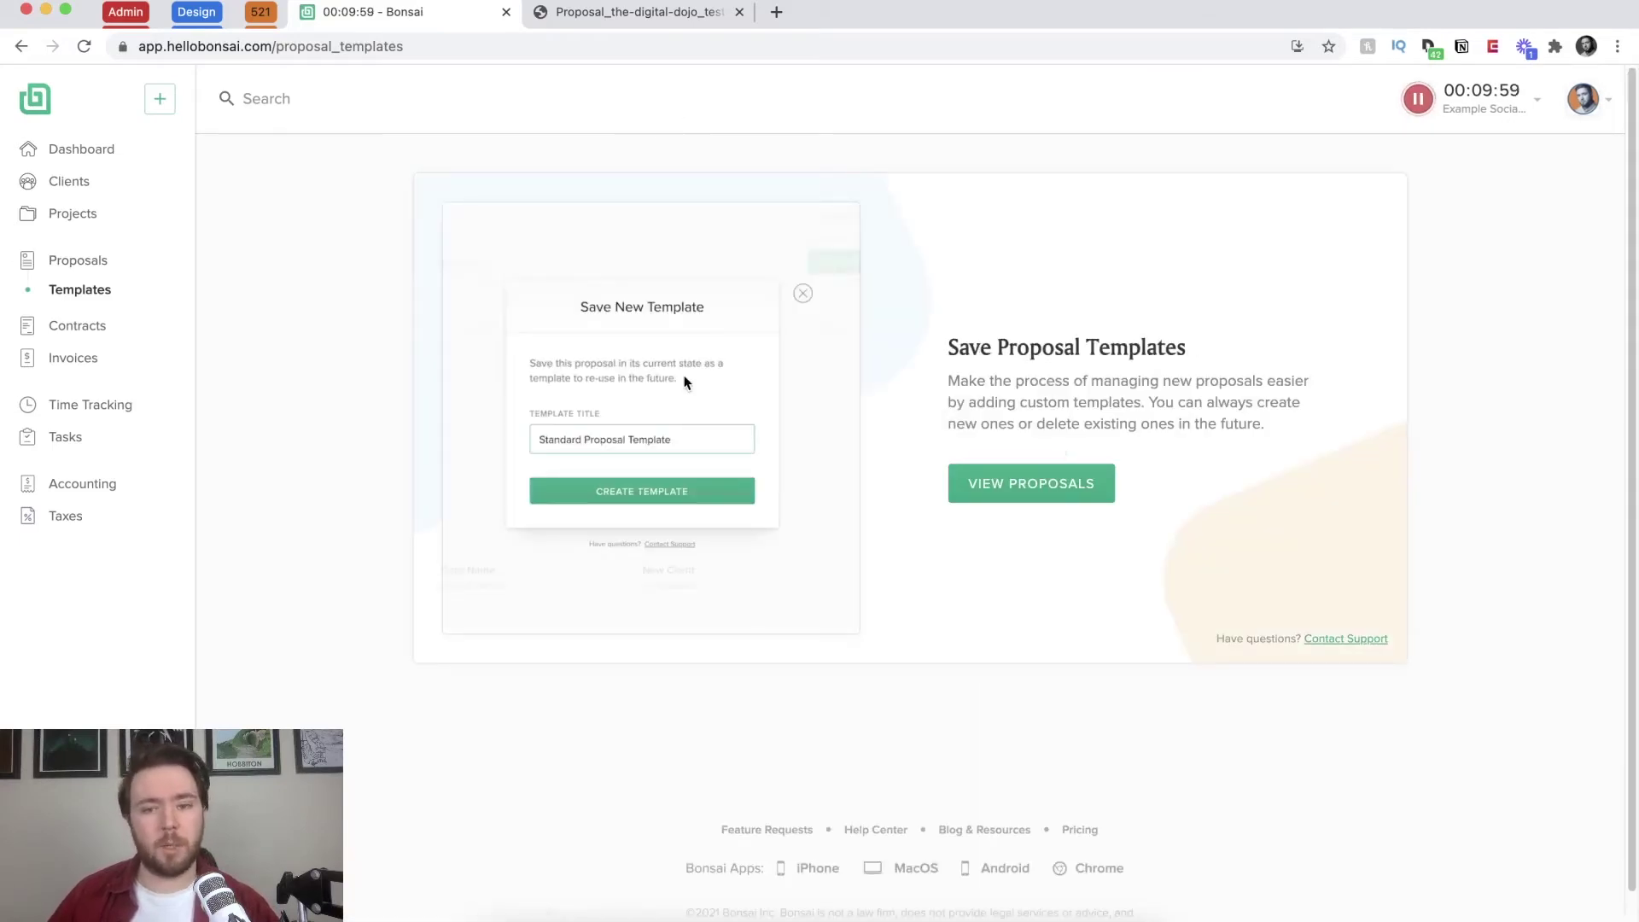
Step: Open the contracts list and look at the actions available for the Development & Design Contract
click(75, 327)
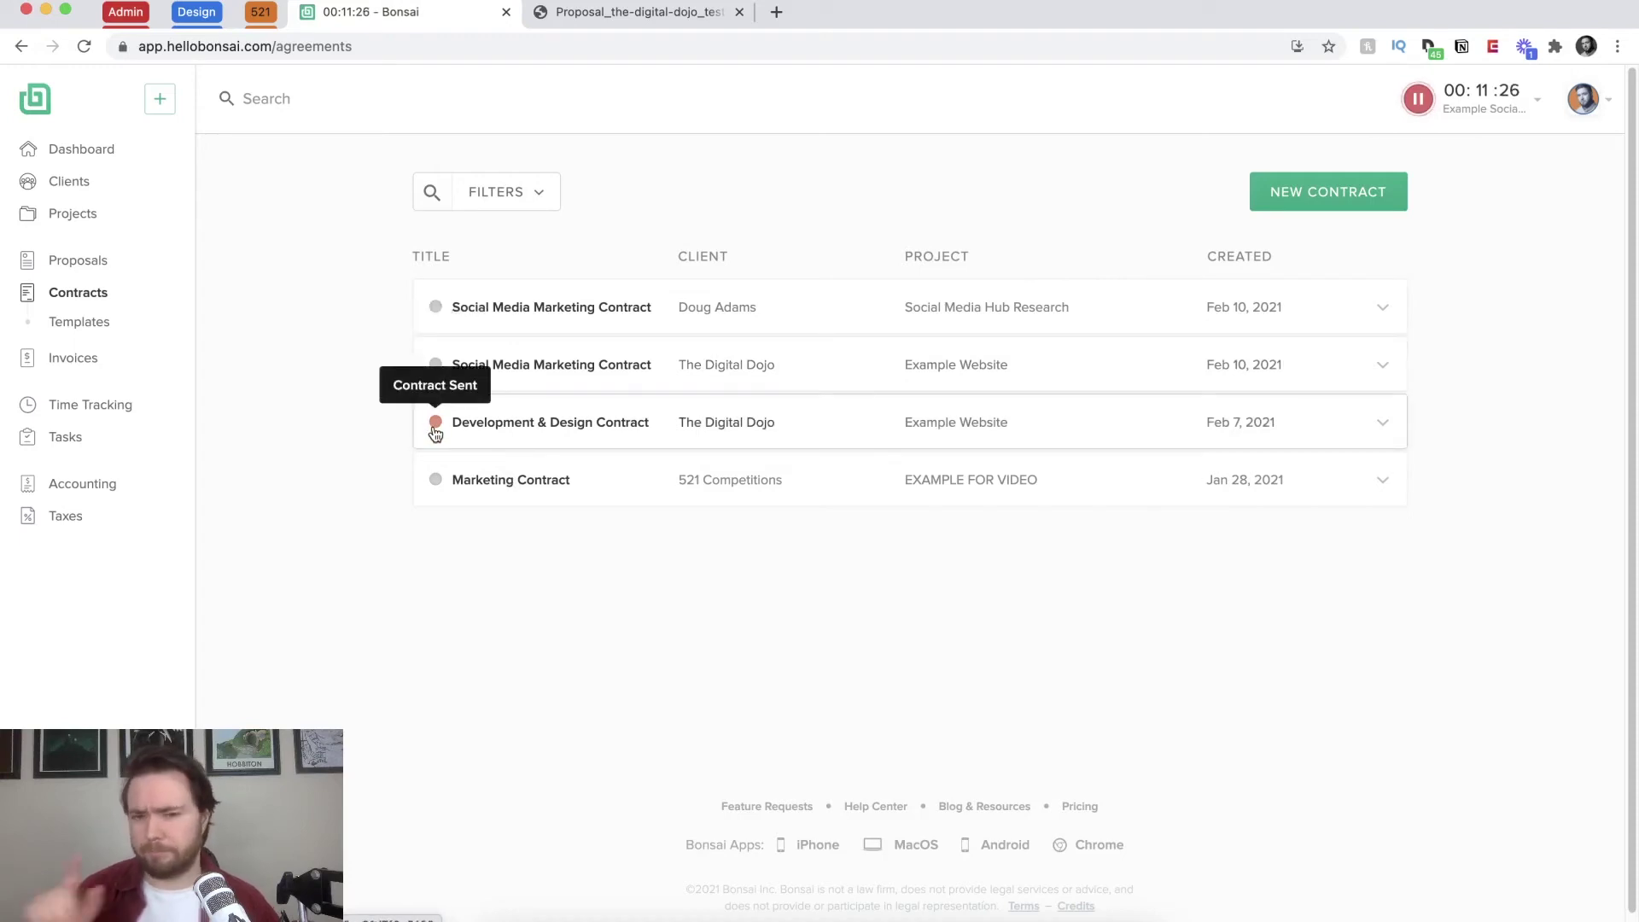
click(1383, 423)
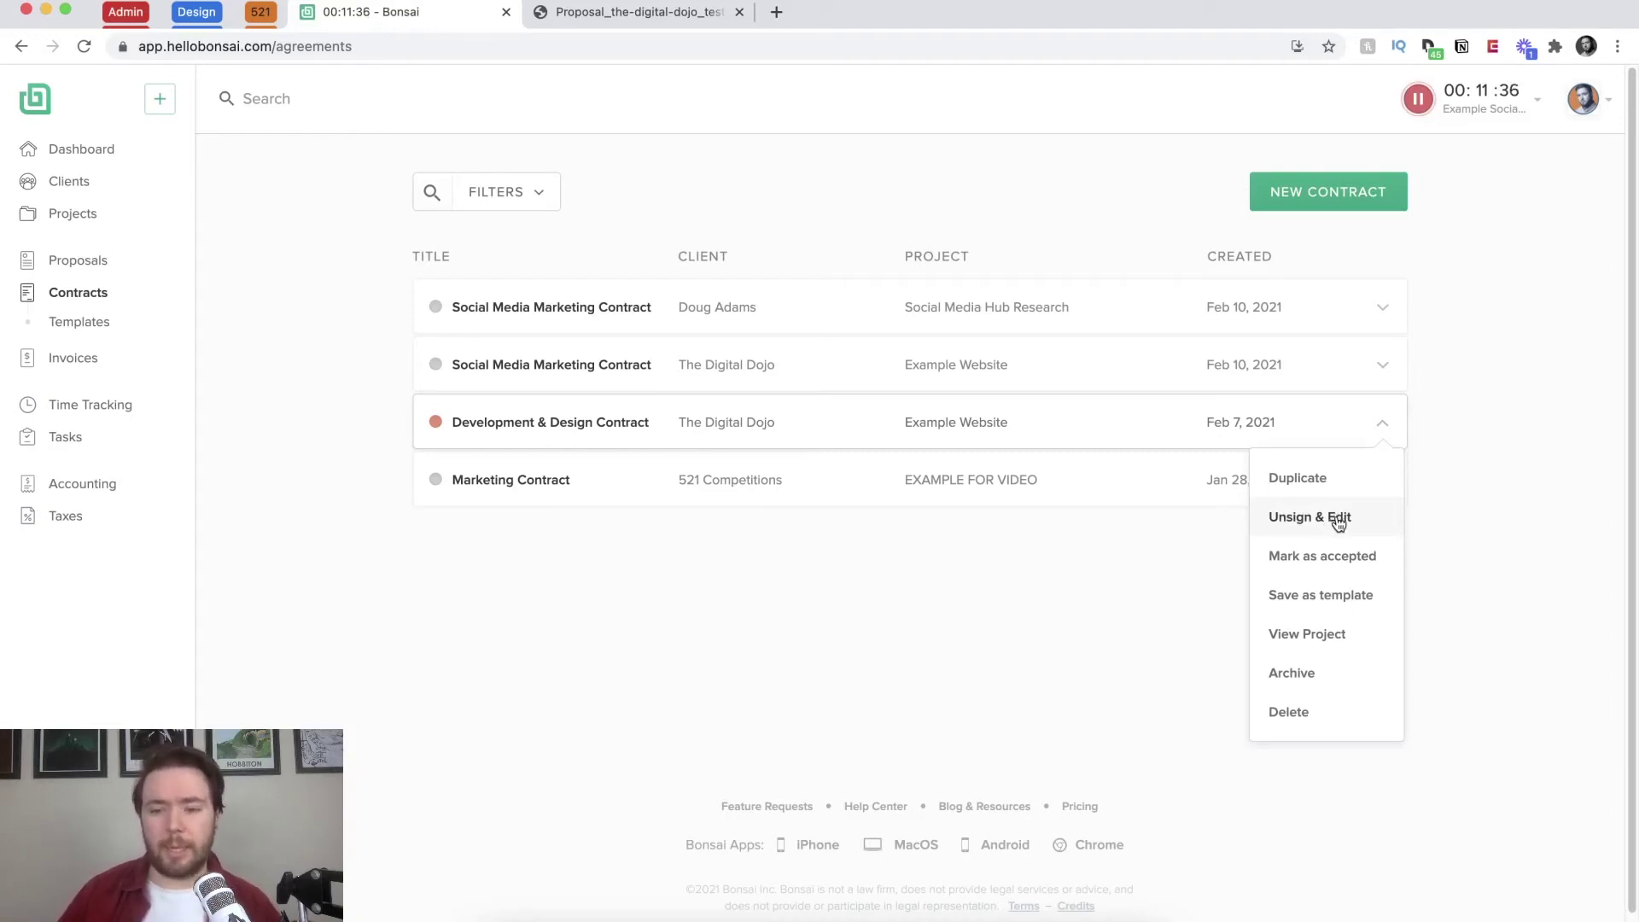
click(1434, 340)
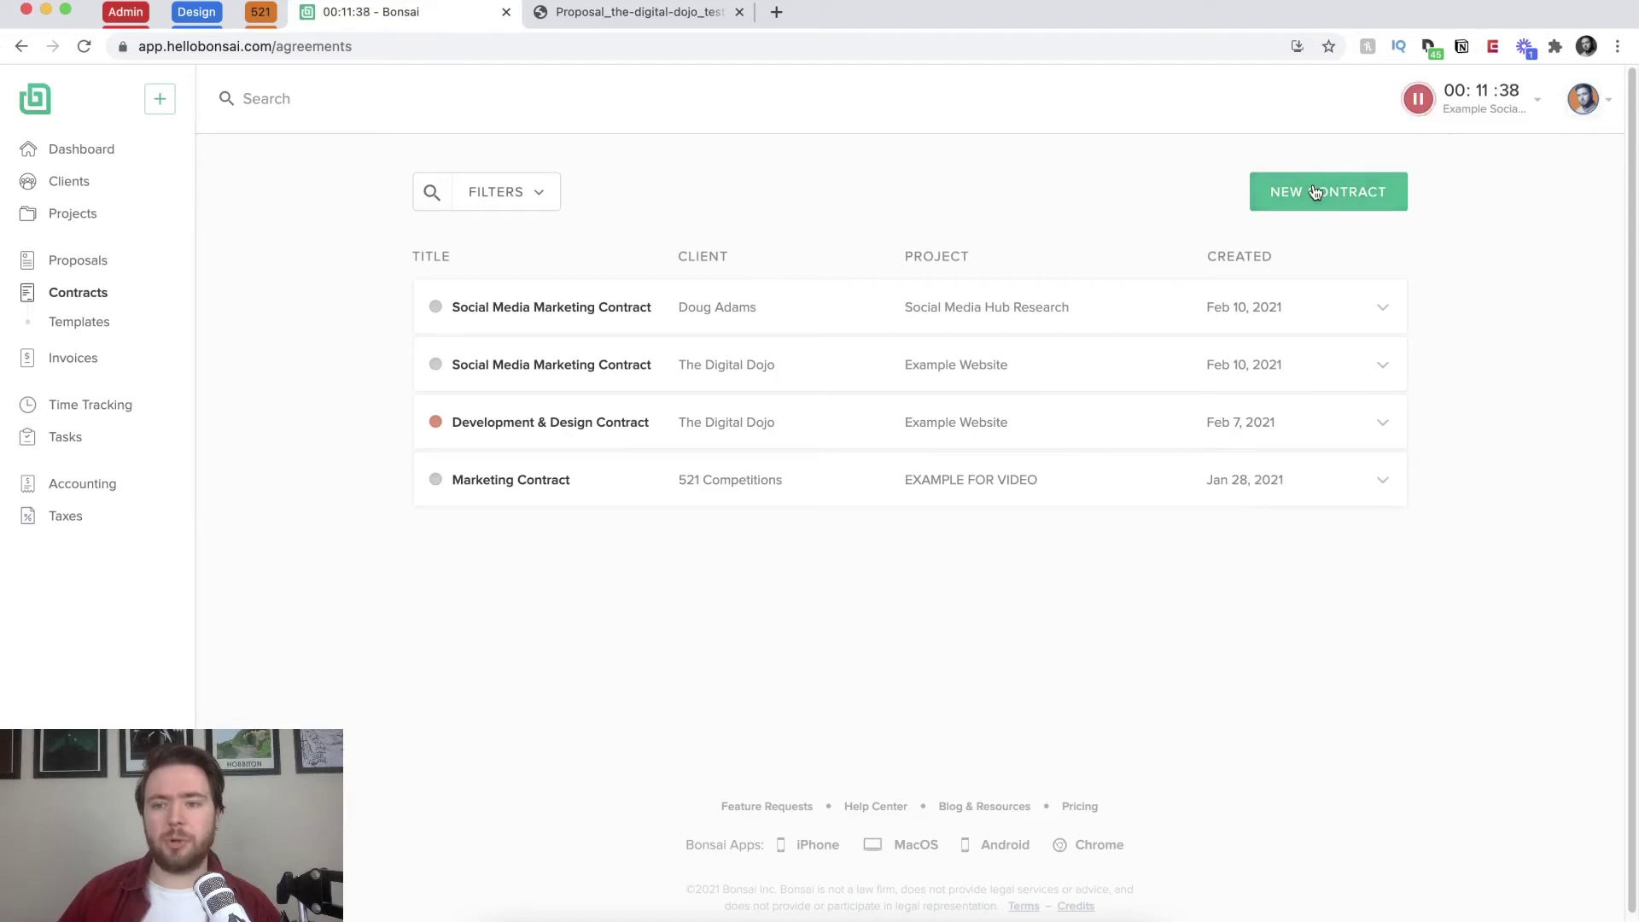
Step: Create a contract from the Social Media Marketing template for client The Digital Dojo and project Example Social Media Management
click(1315, 191)
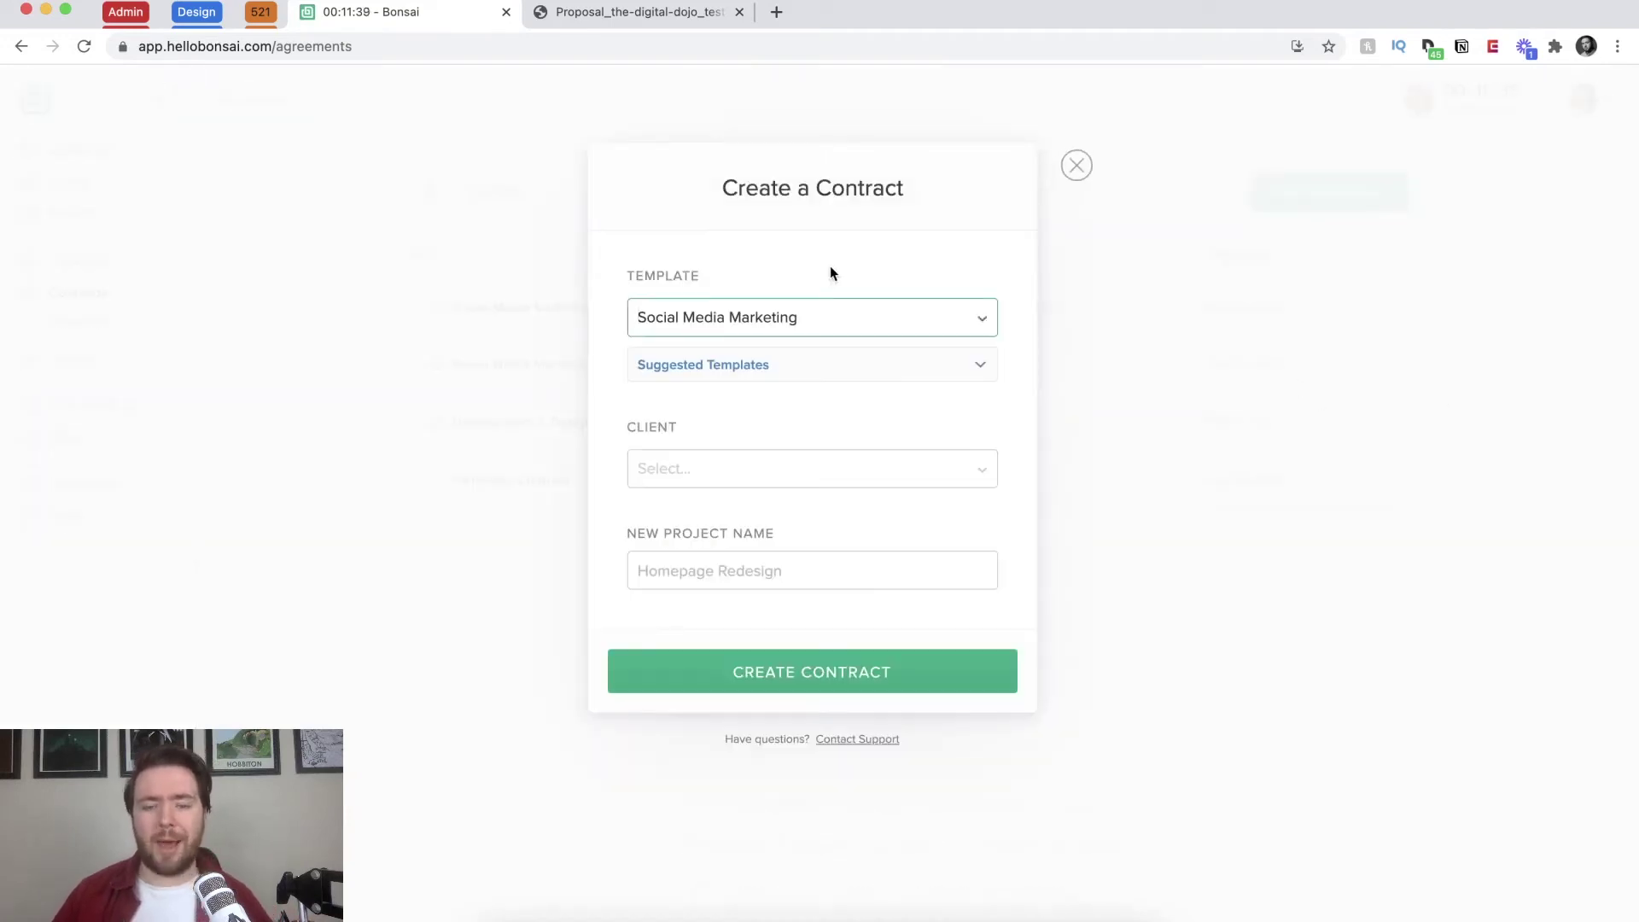
click(871, 322)
mouse_move(993, 486)
mouse_down()
mouse_move(994, 454)
mouse_move(994, 508)
mouse_up()
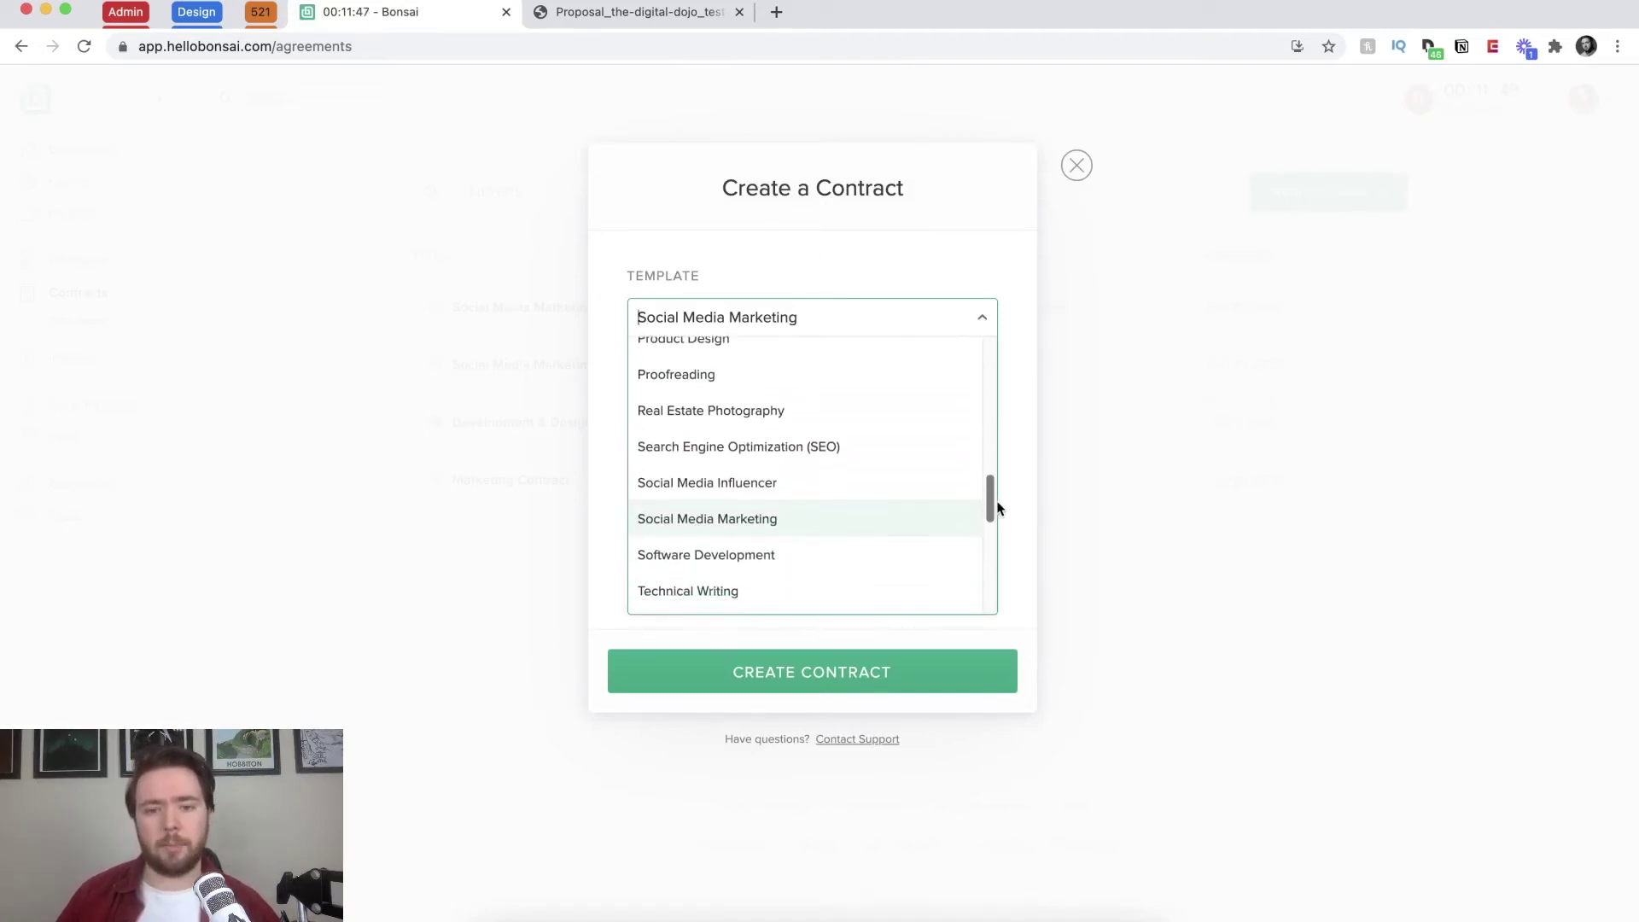
click(862, 501)
click(770, 470)
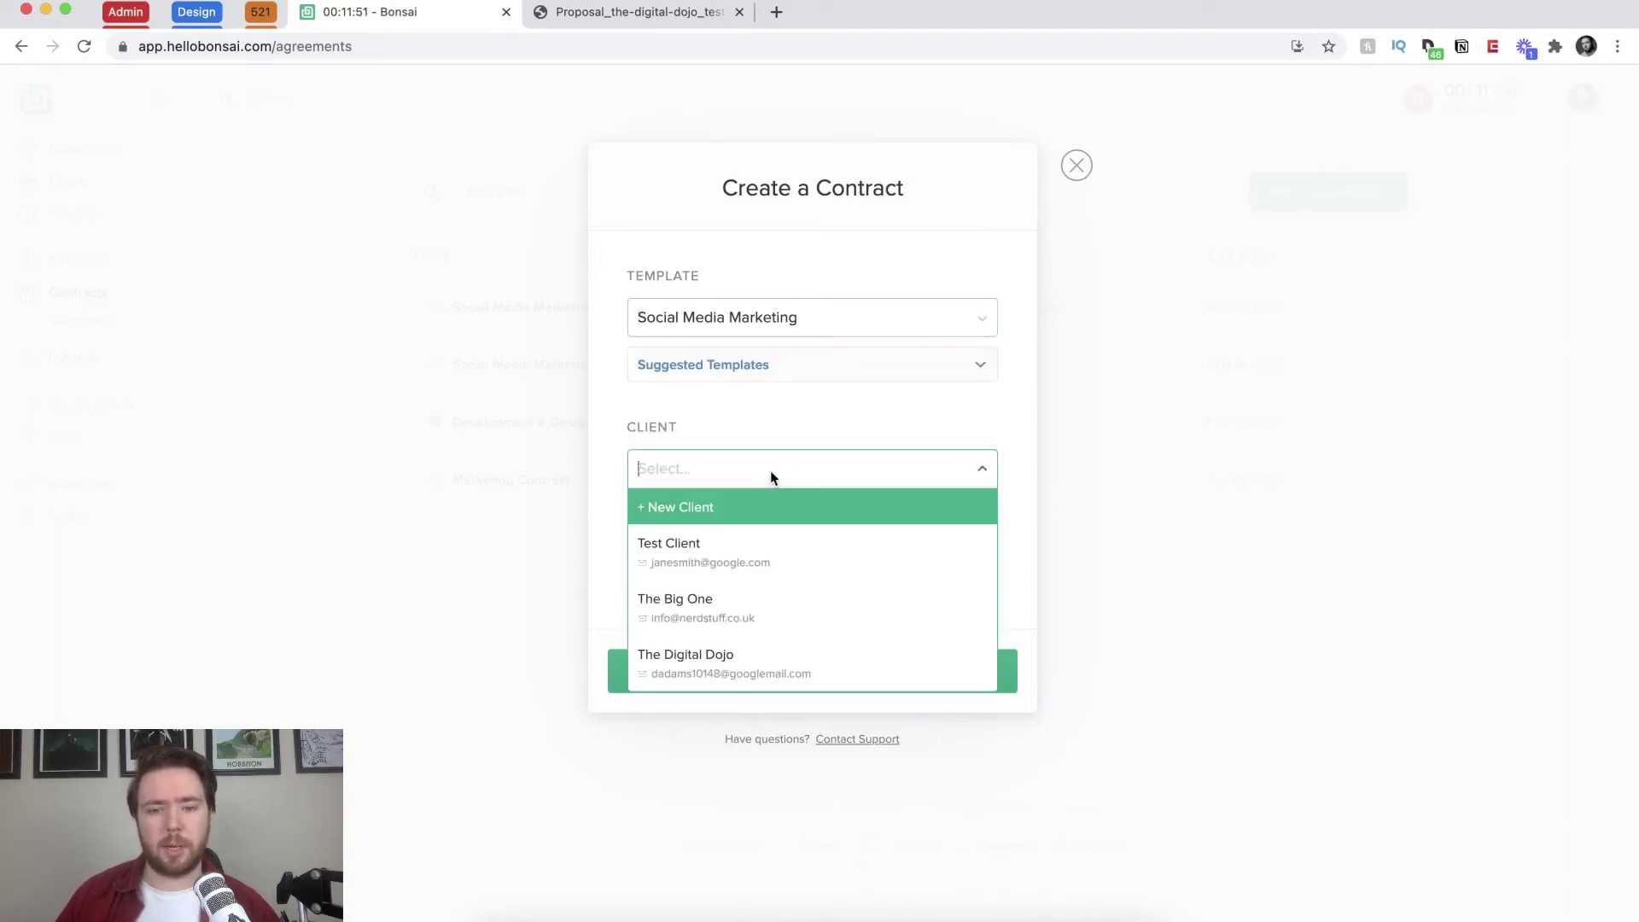
click(756, 653)
click(891, 563)
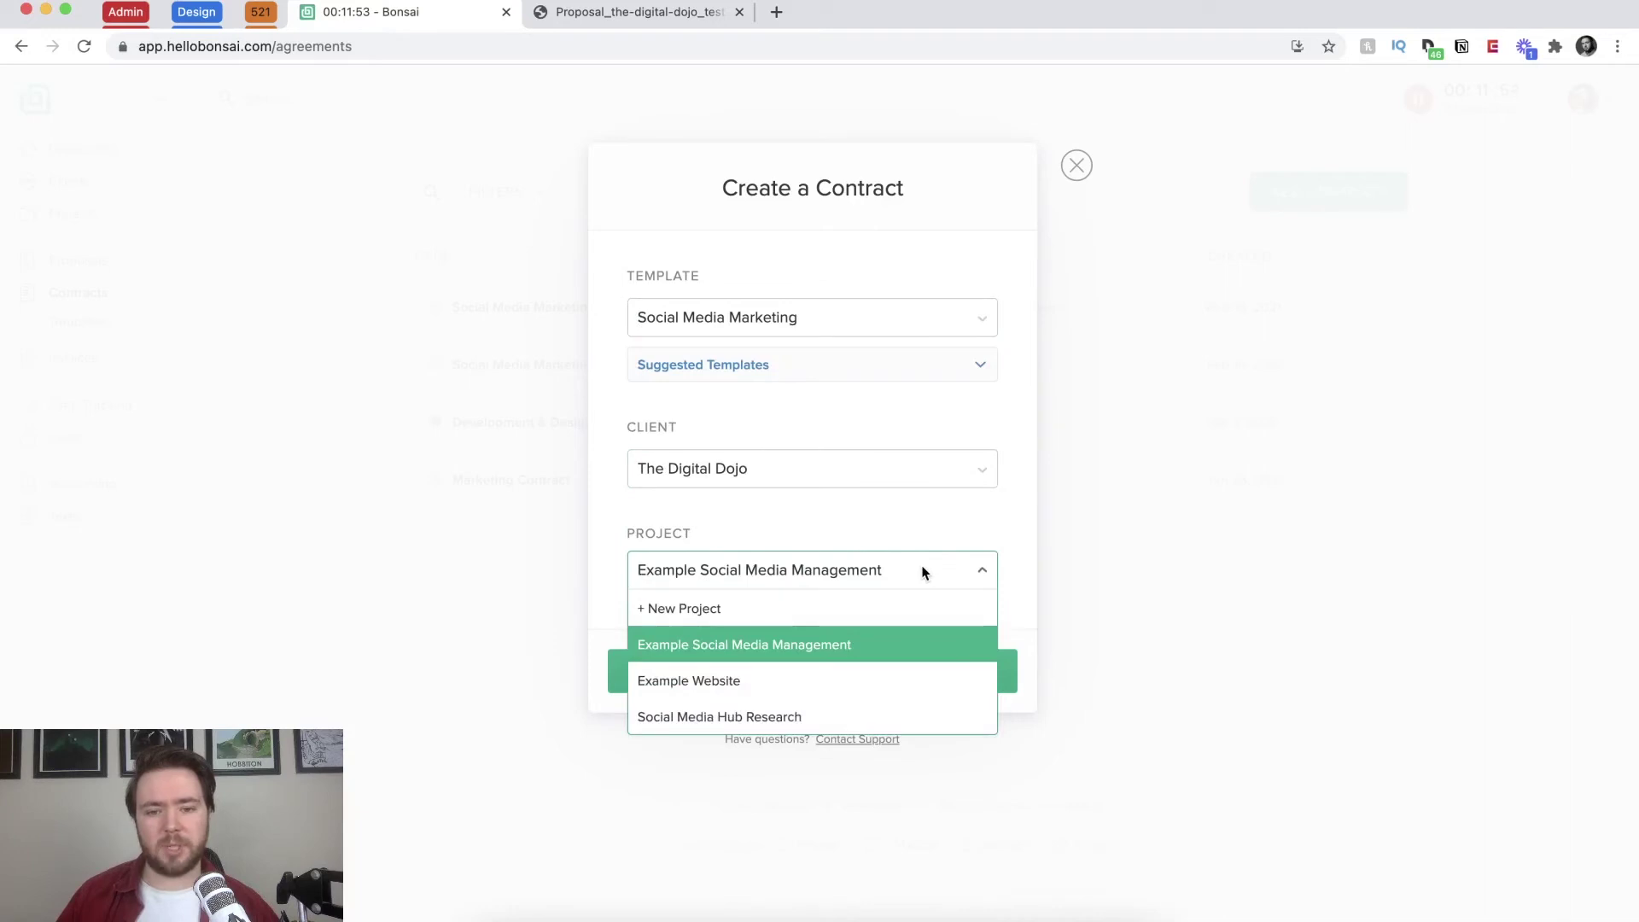
key(Down)
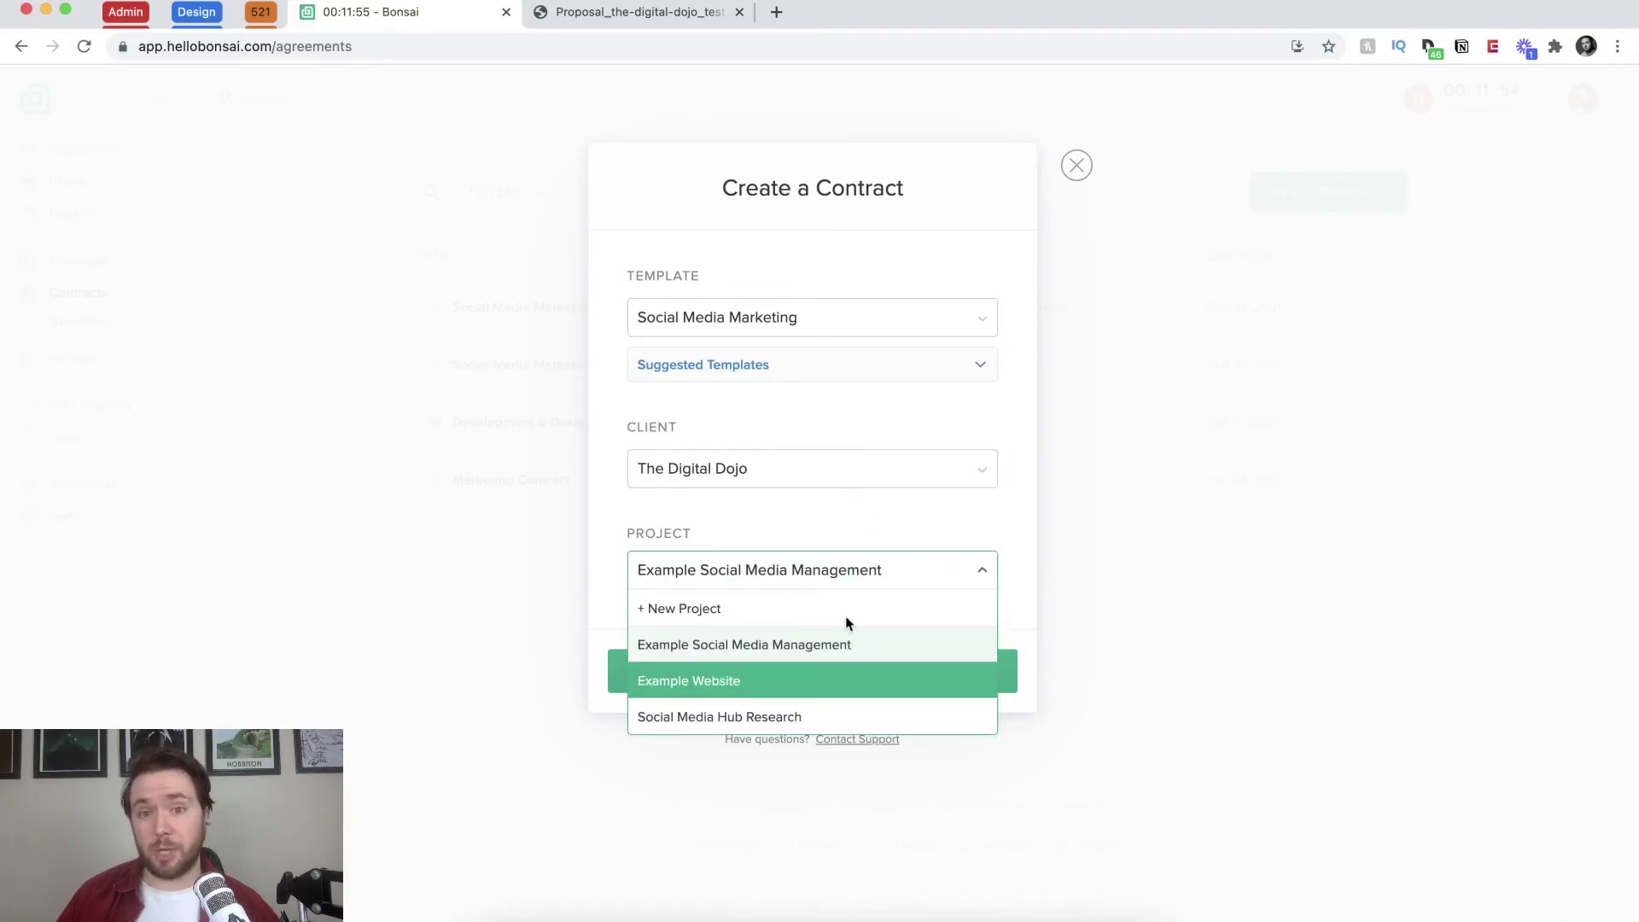
click(778, 656)
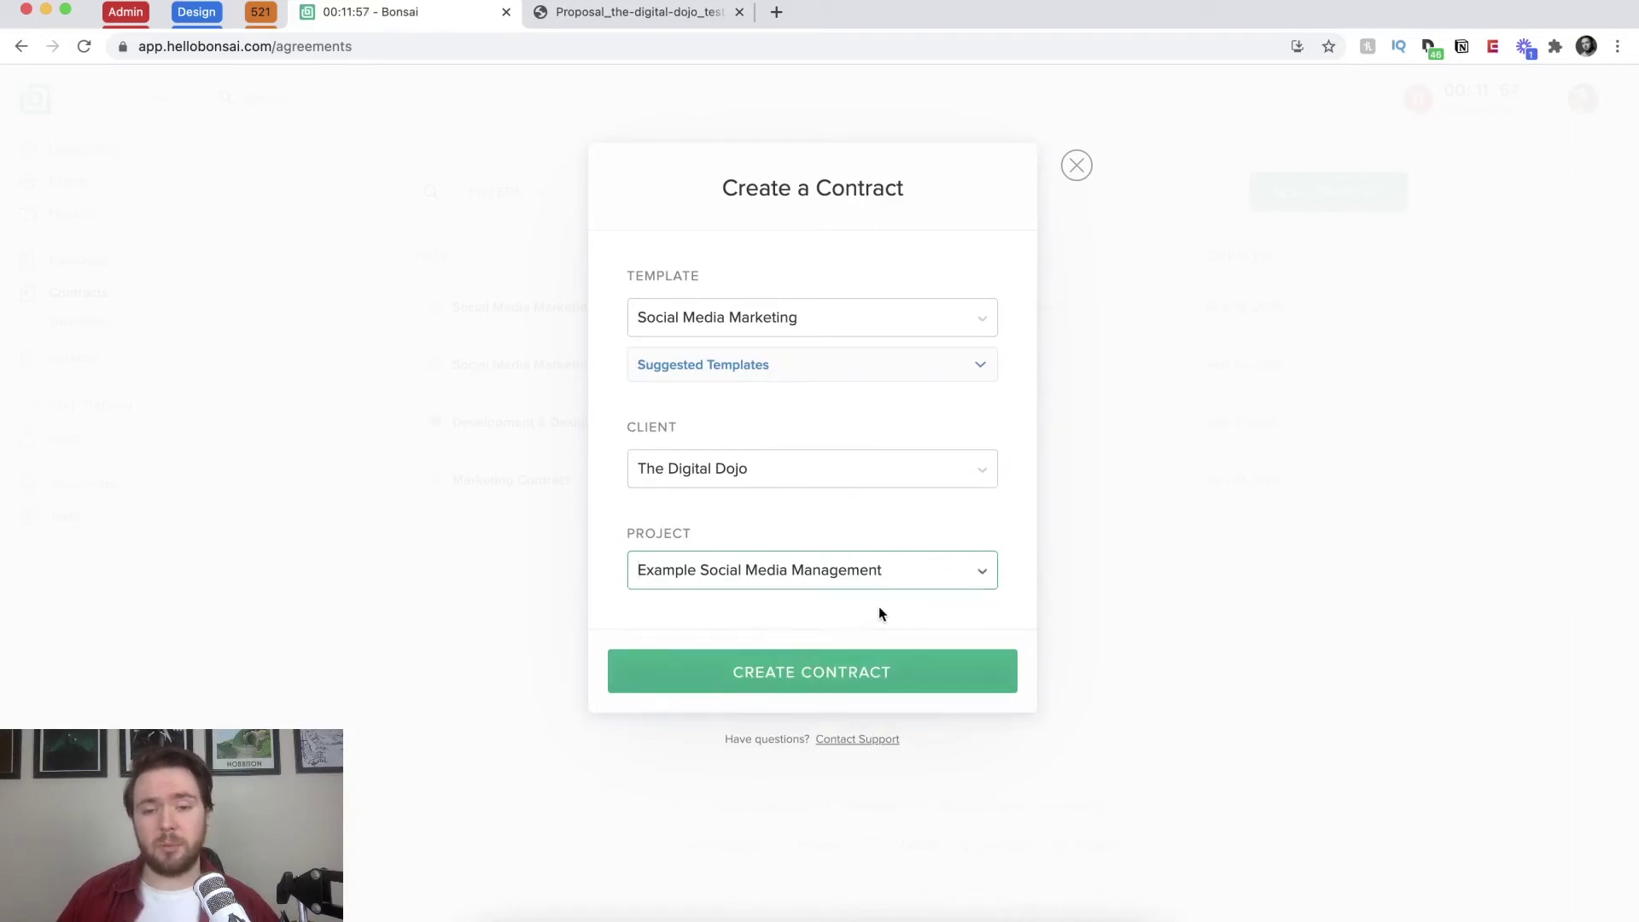
key(Return)
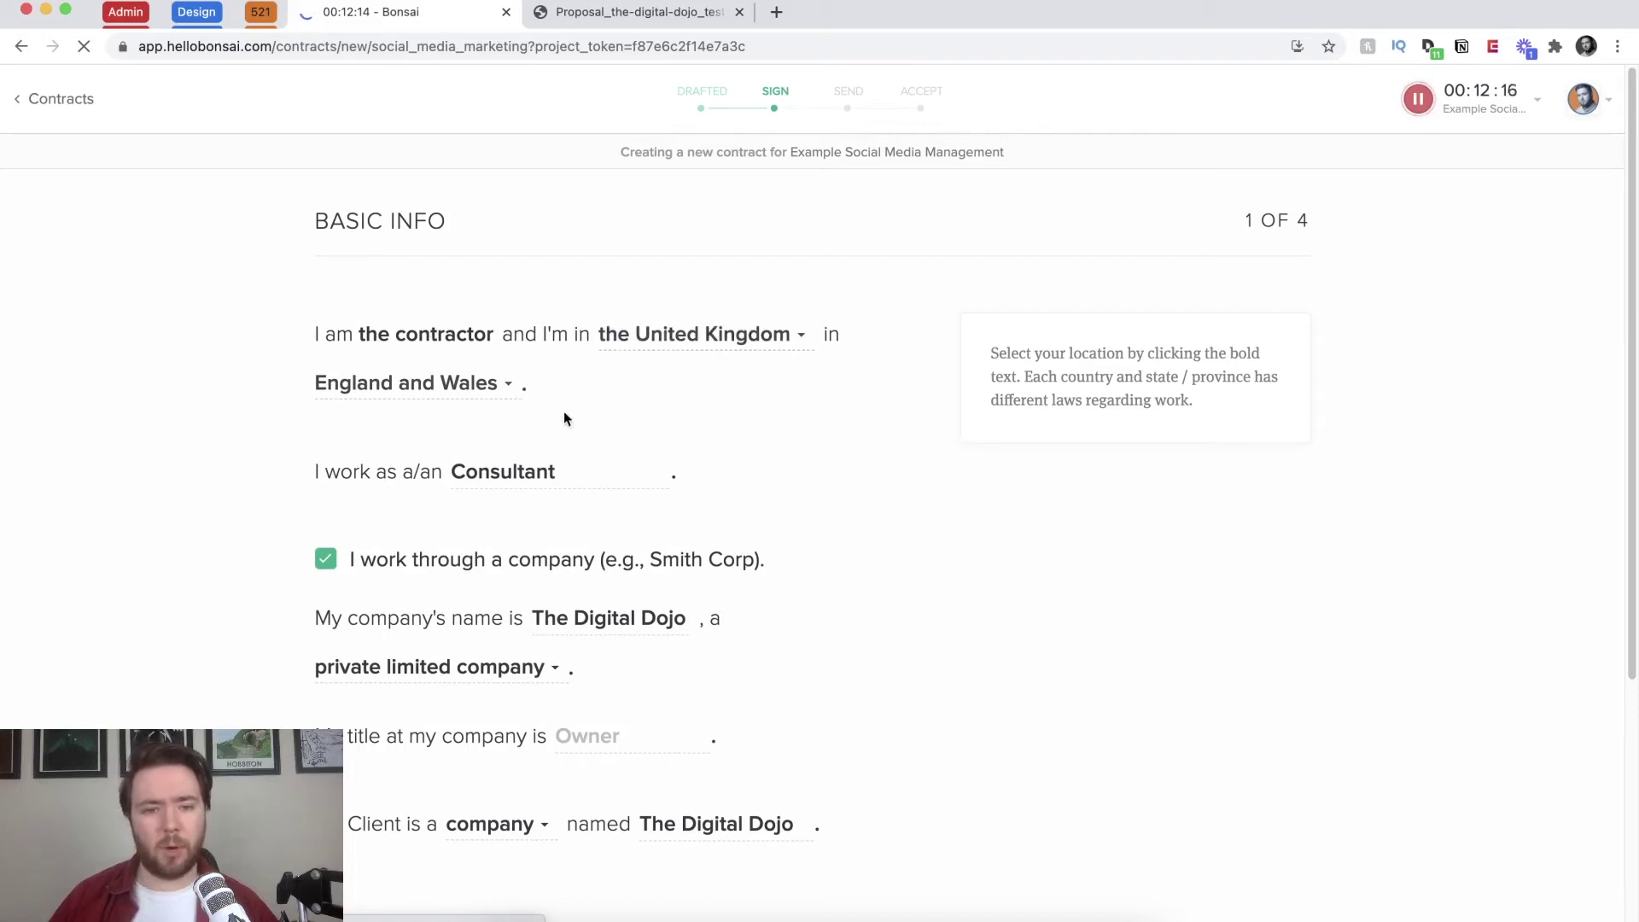
Step: Keep Consultant as the contractor's role and turn off the option to work through a company
click(569, 472)
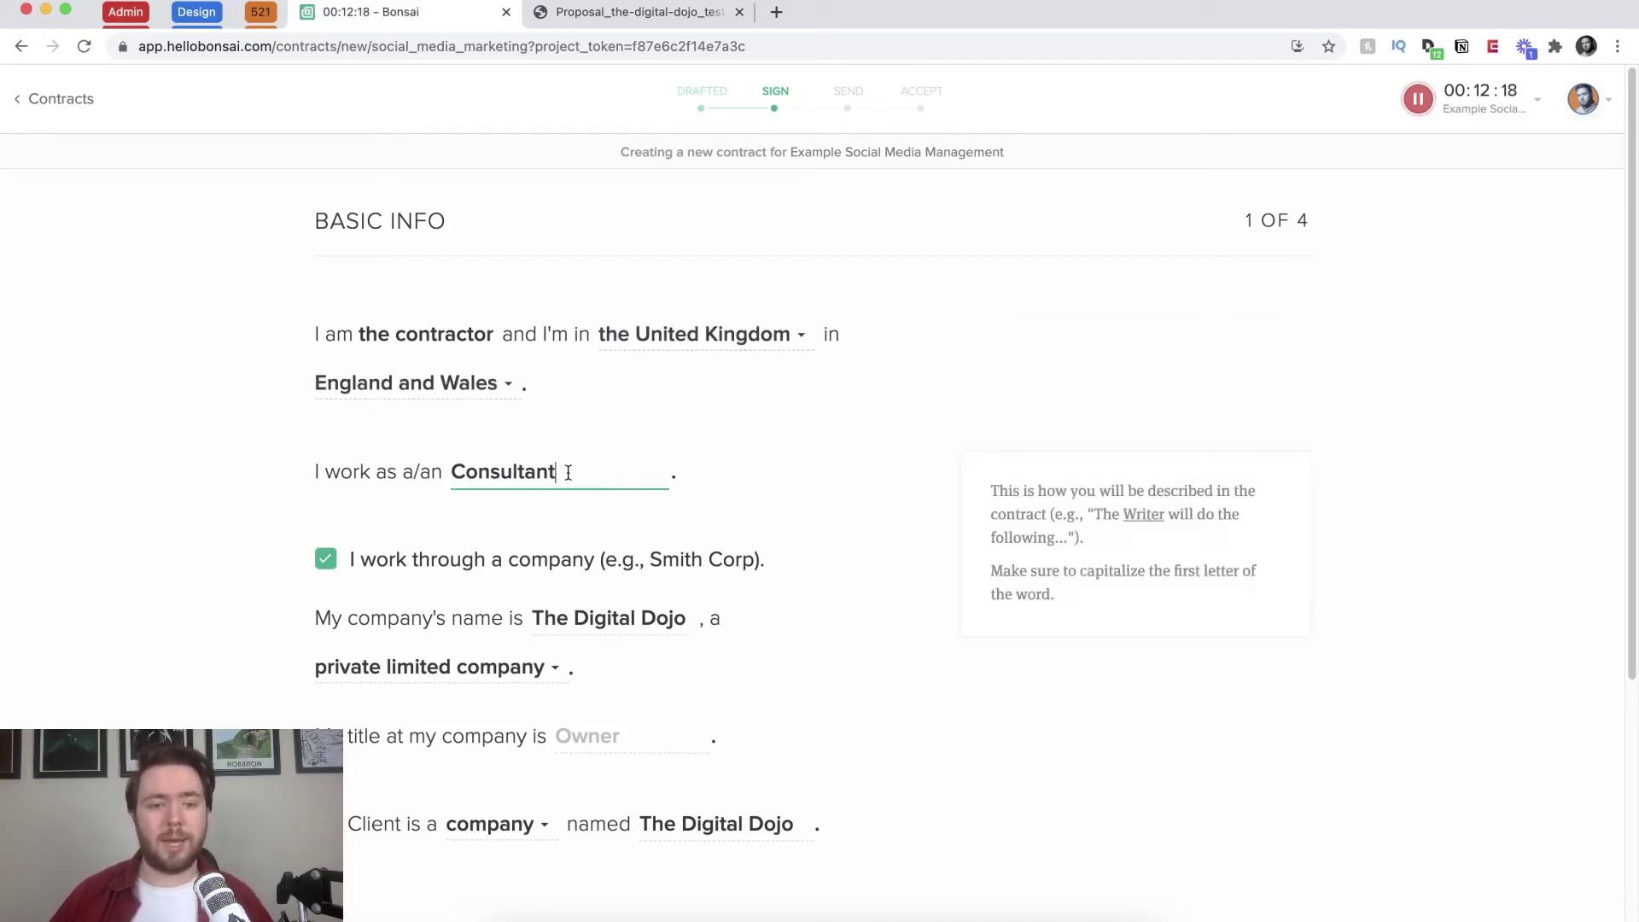
drag(568, 472, 443, 476)
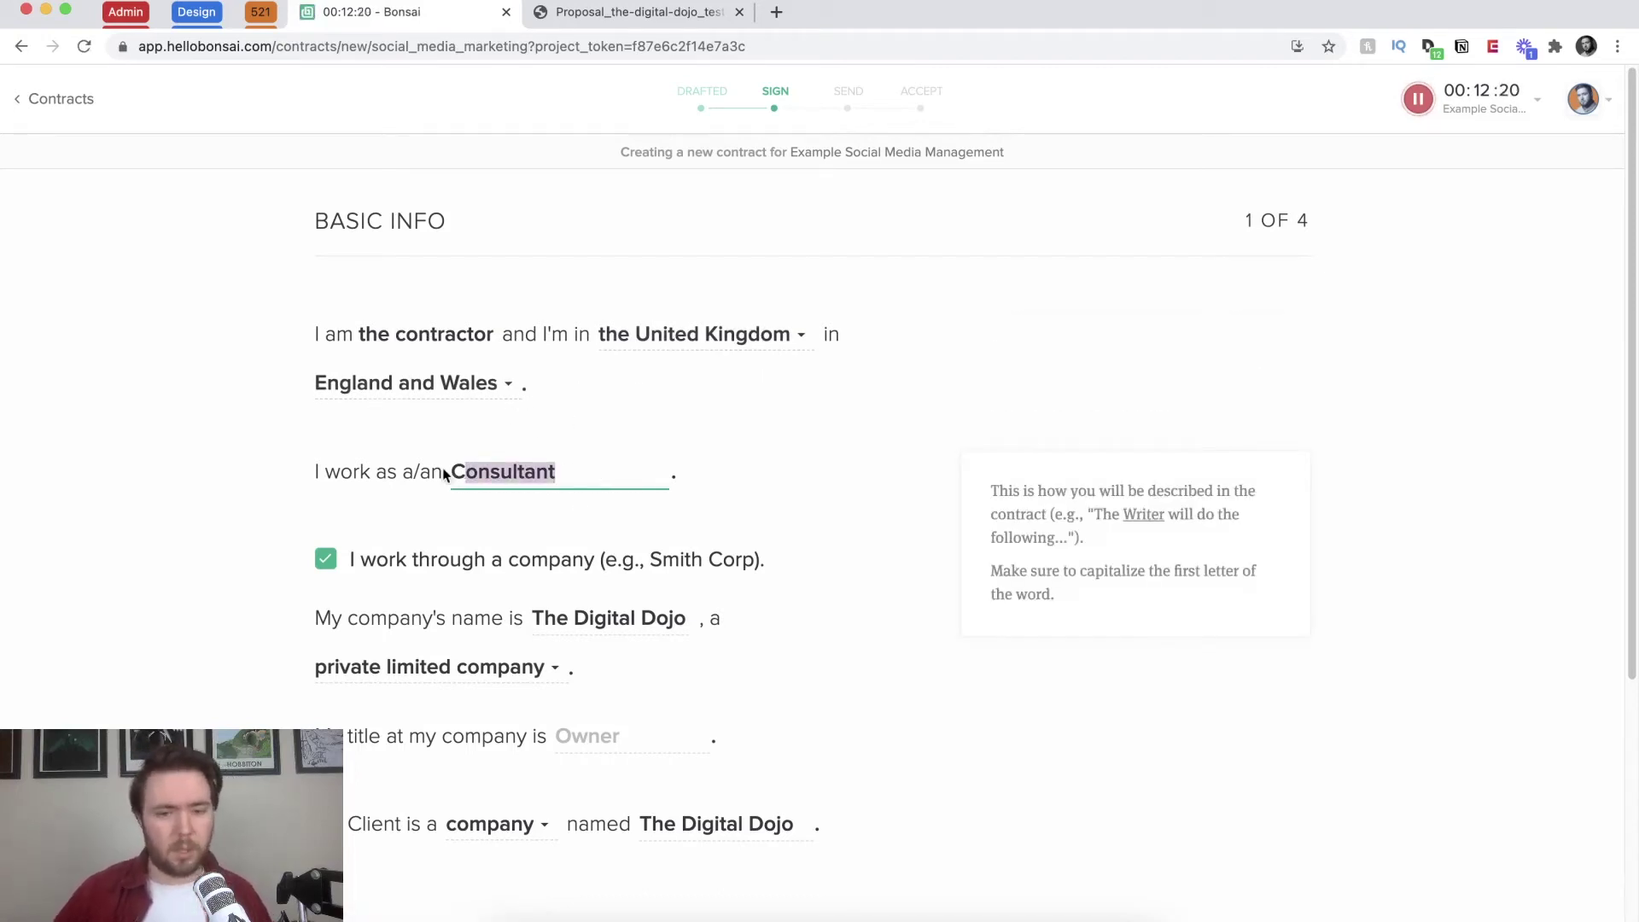
click(573, 464)
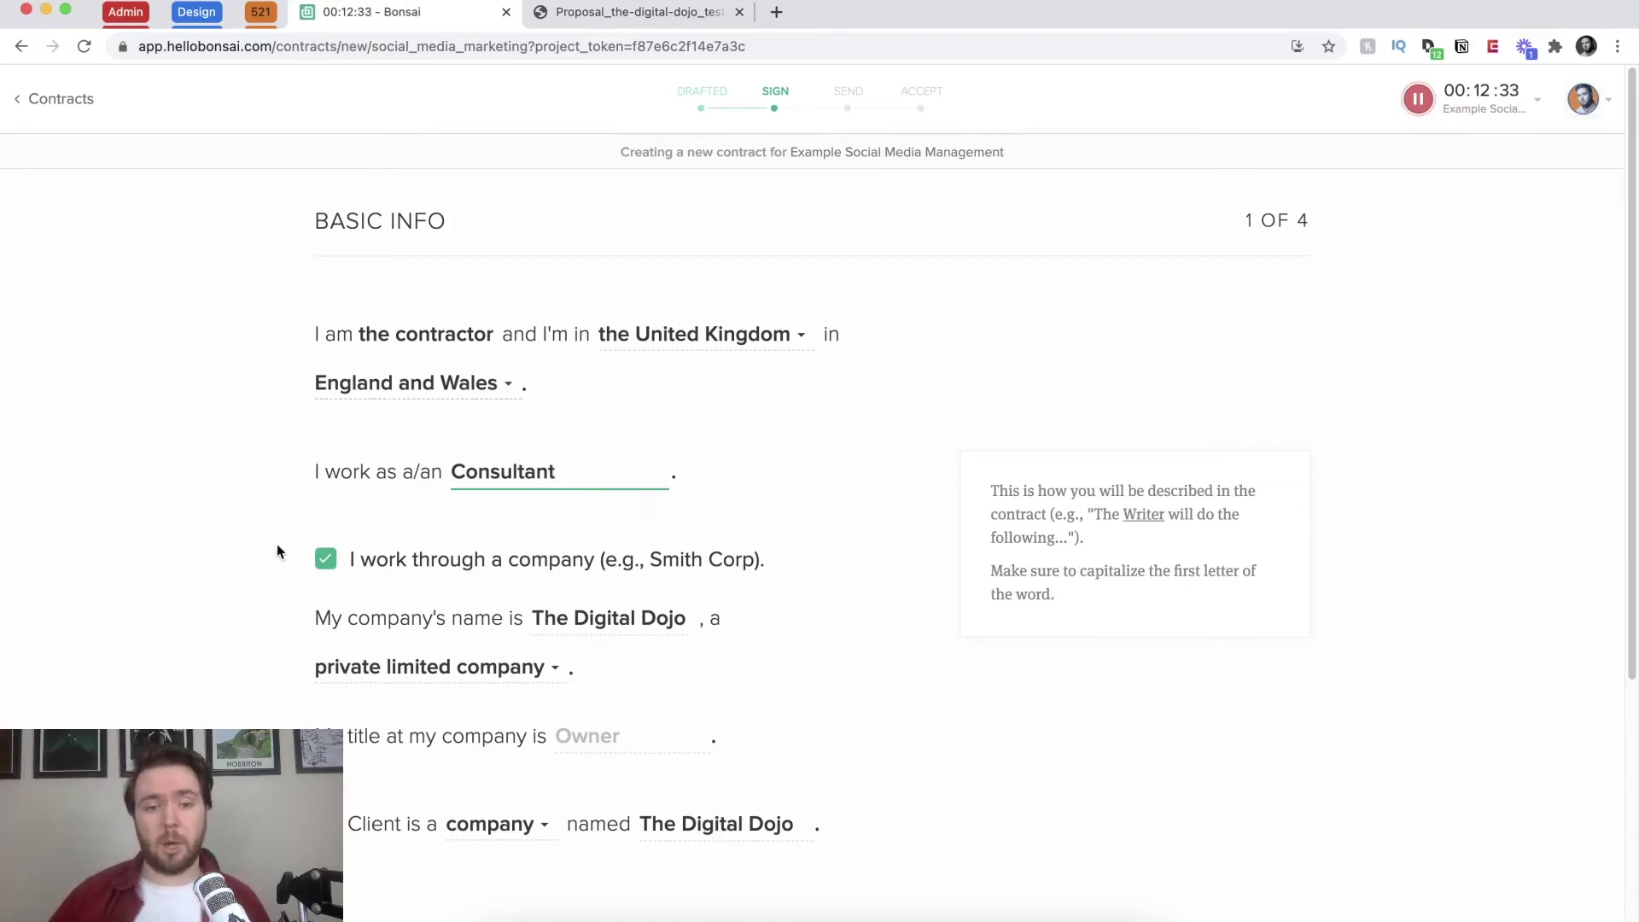
click(329, 561)
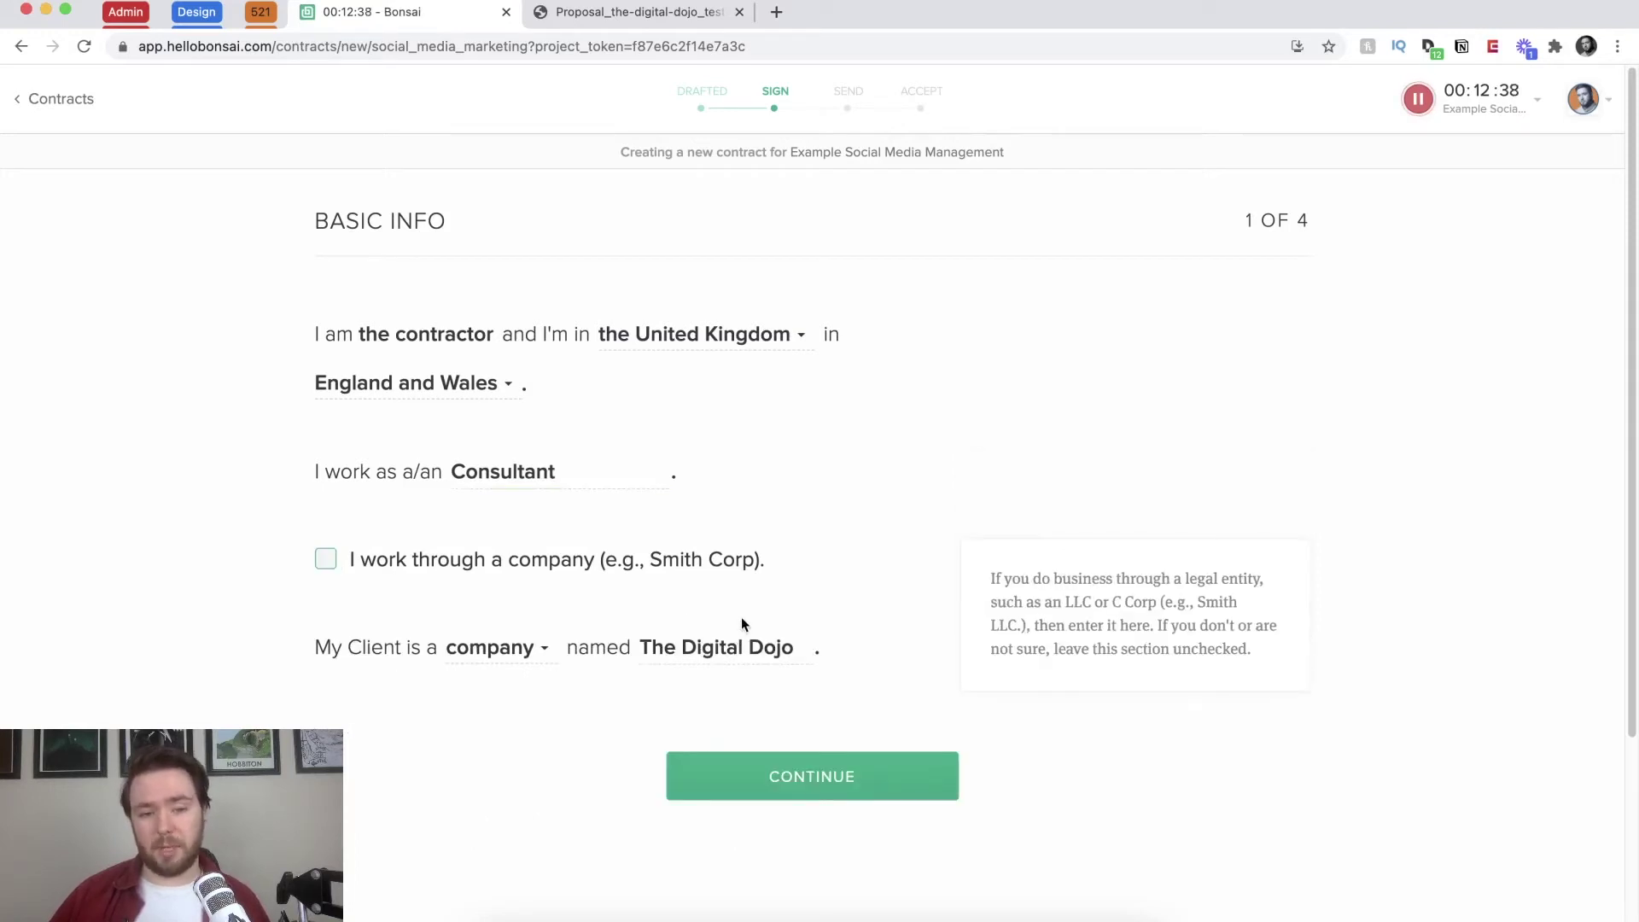
Step: Try the person option for the client type and set it back to company
click(522, 652)
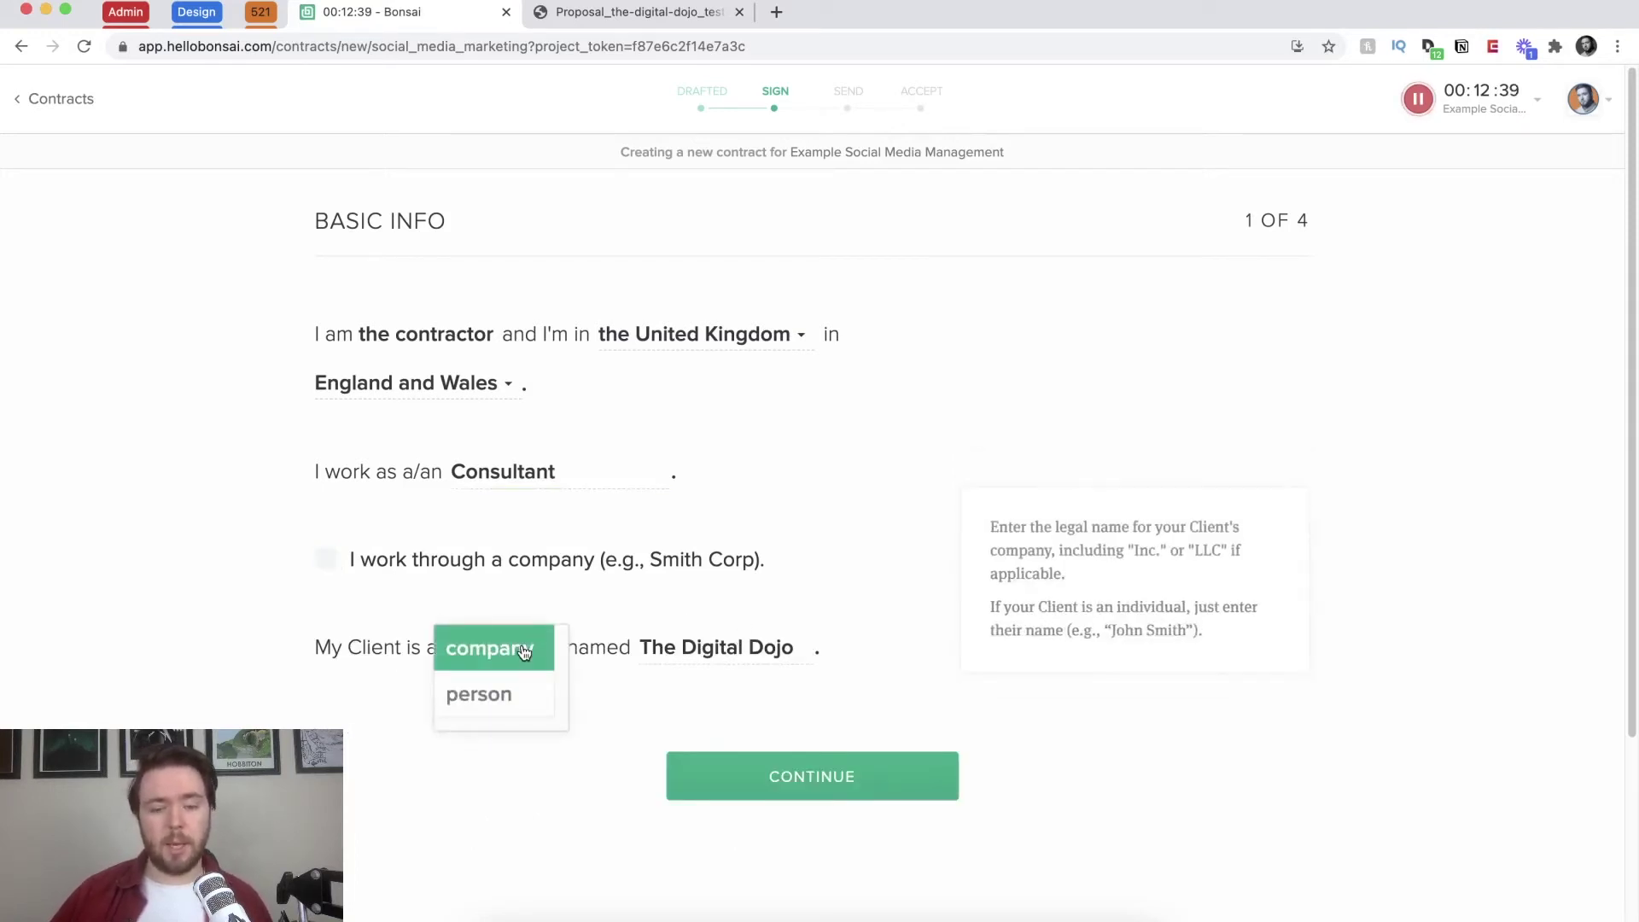
click(657, 608)
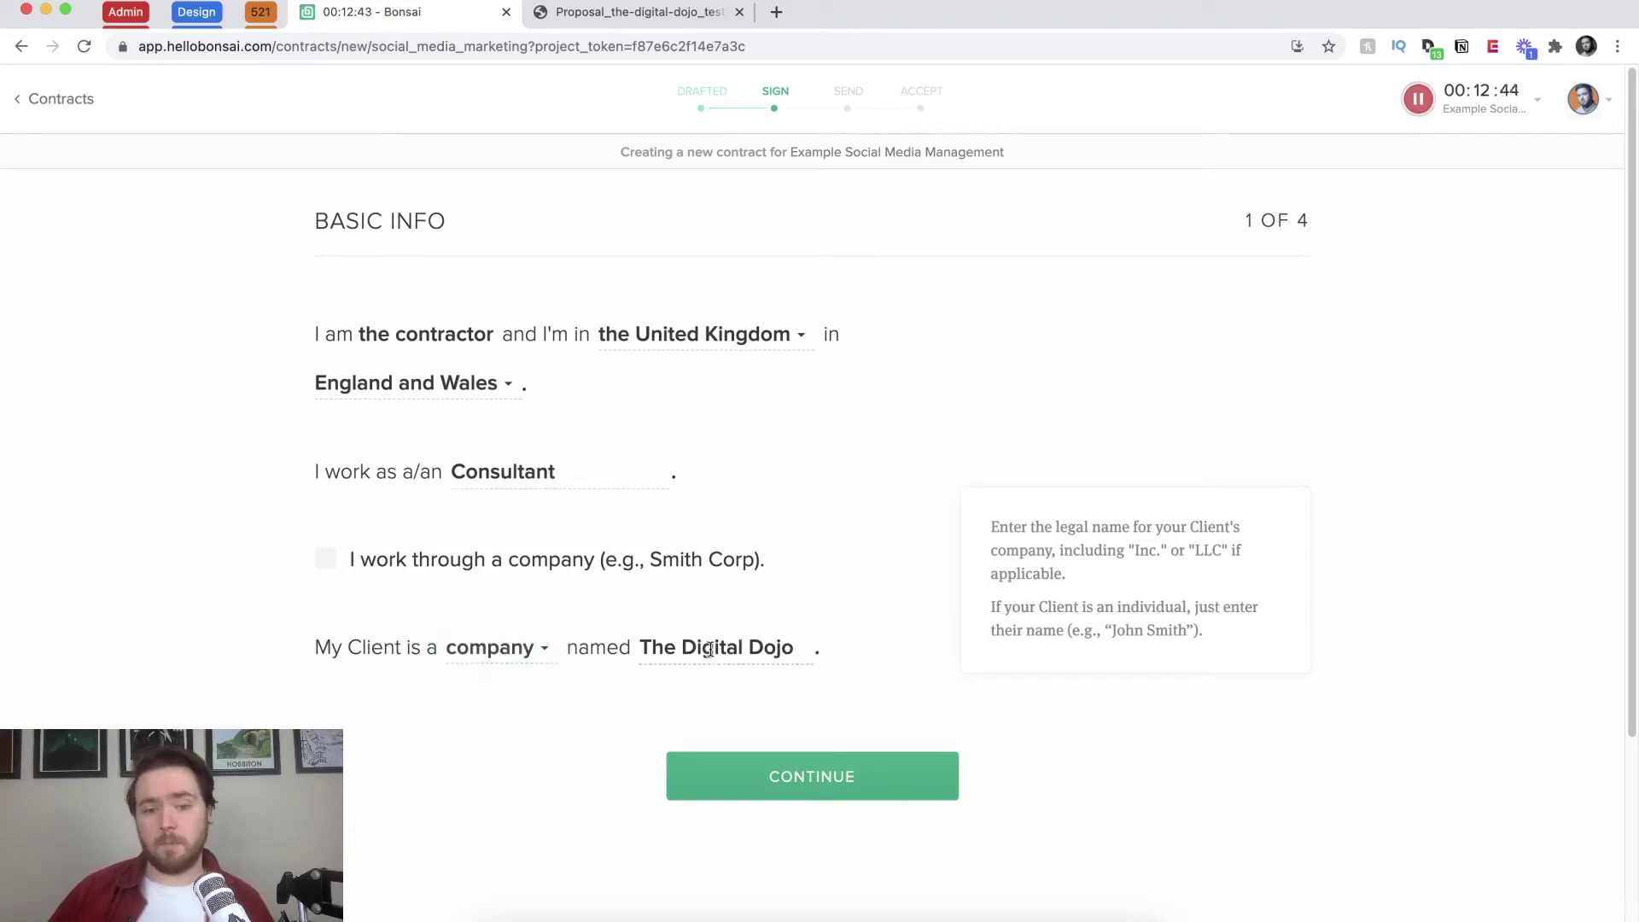
click(501, 665)
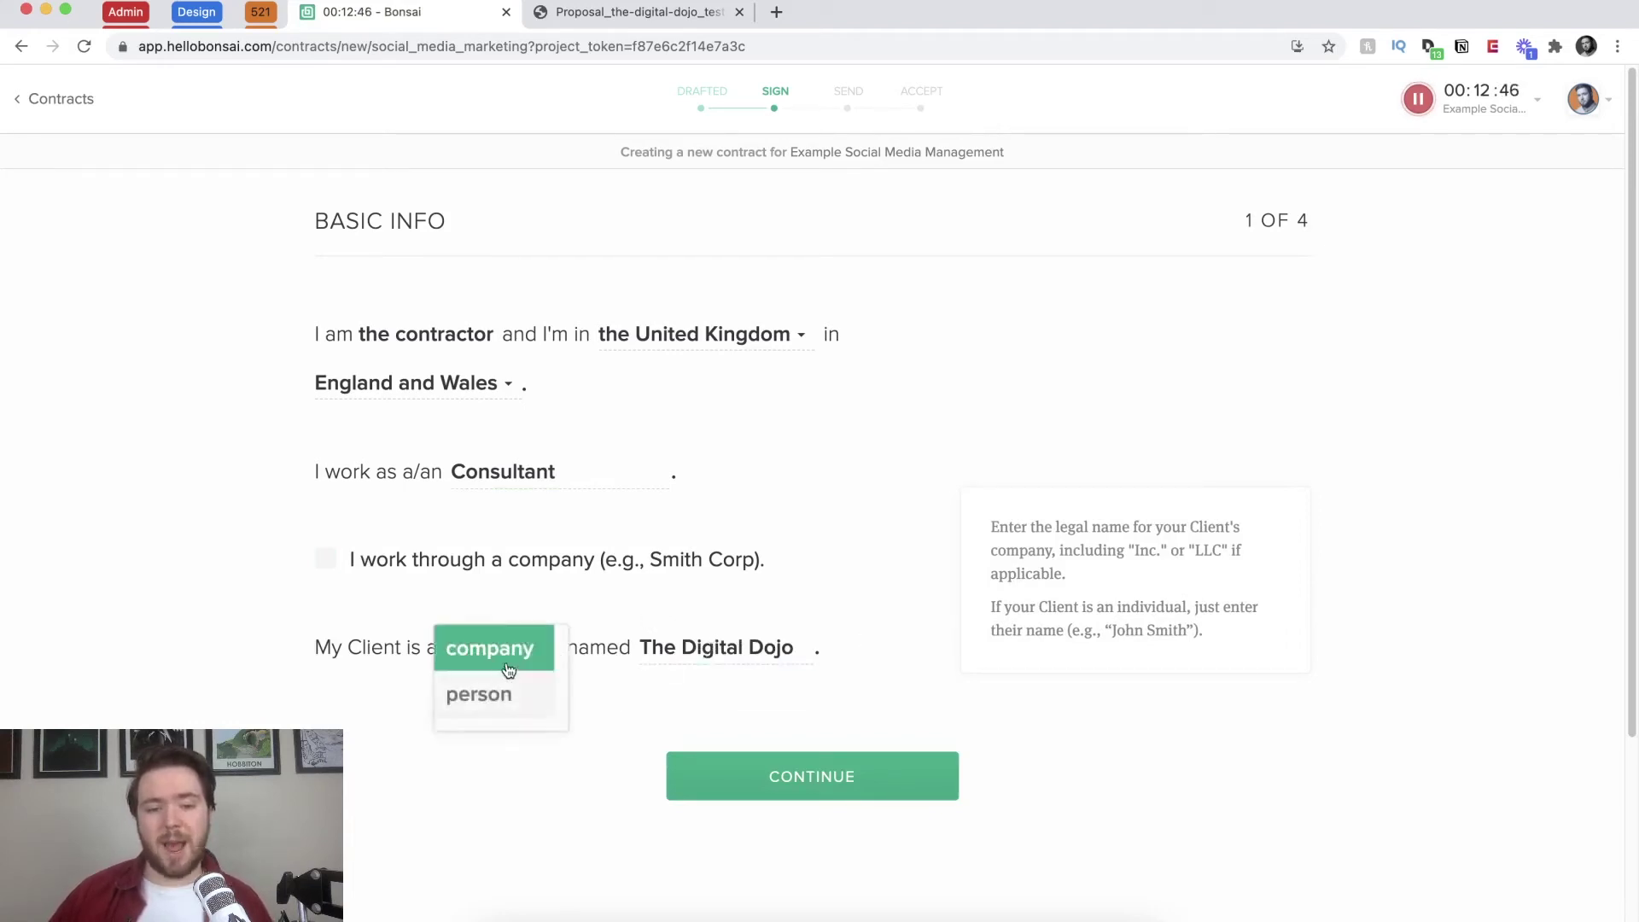
click(504, 692)
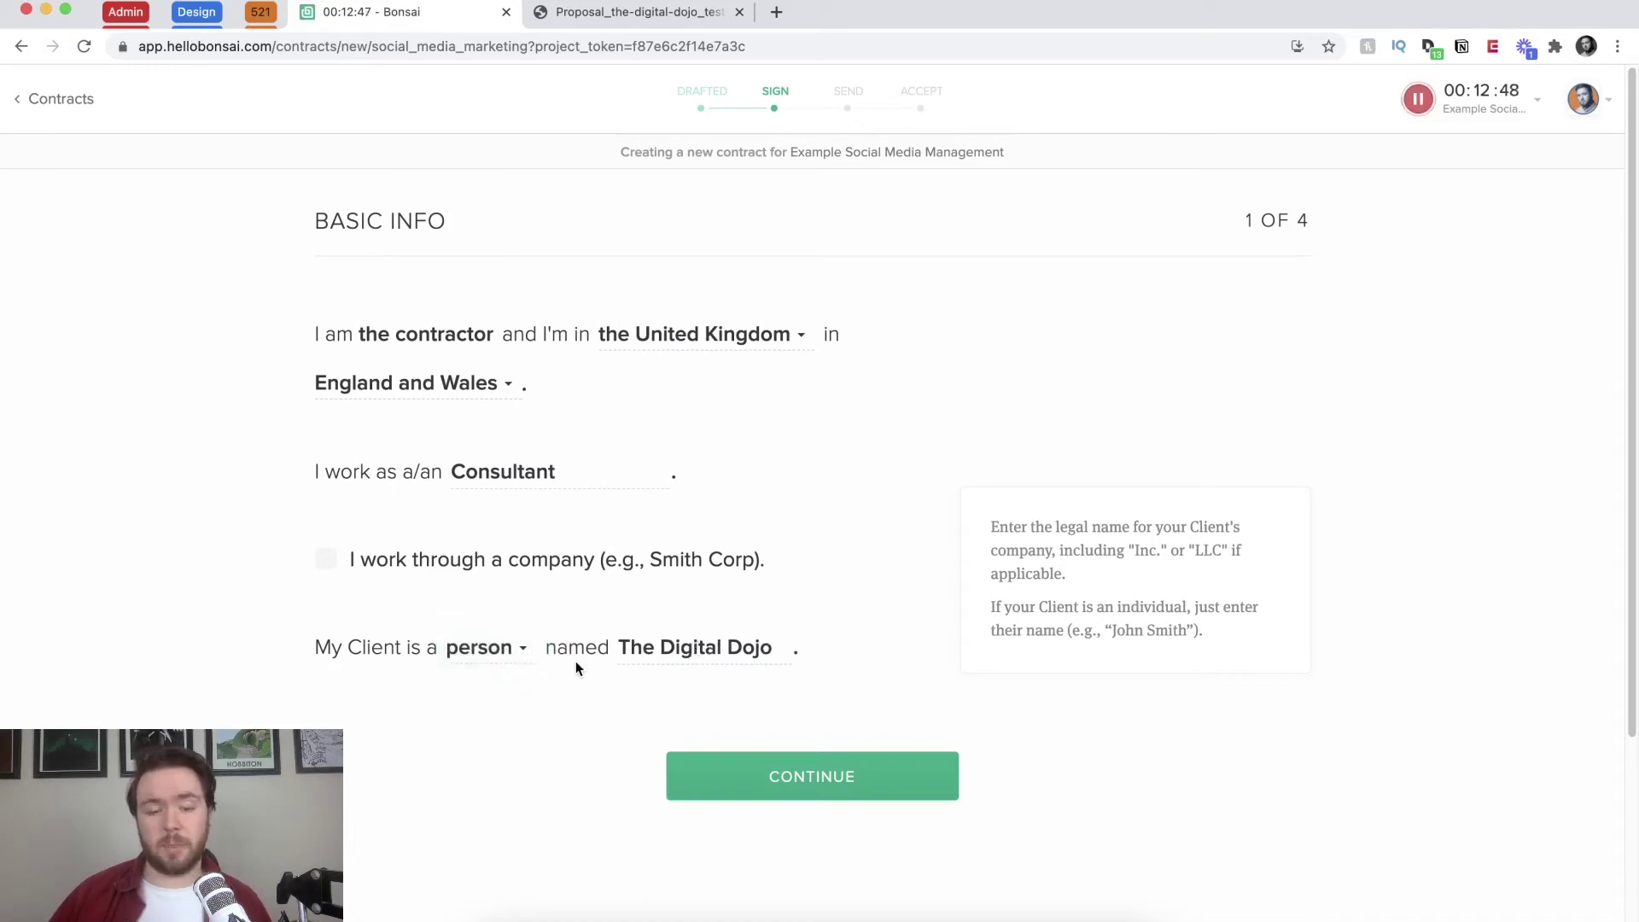
click(523, 650)
click(779, 700)
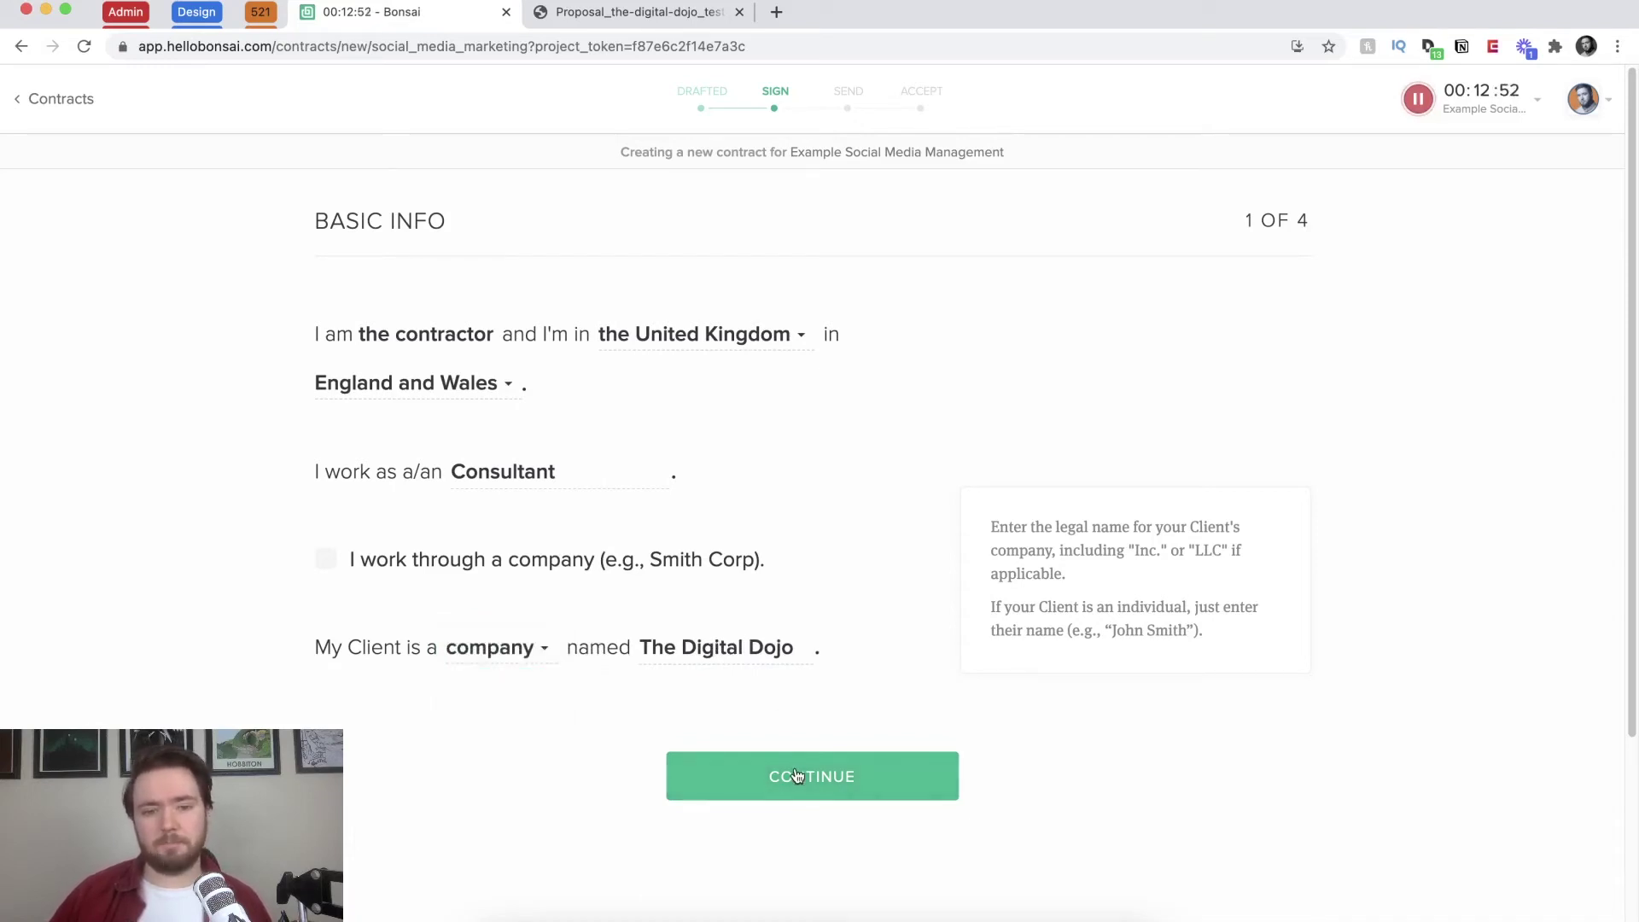
Step: Enter the scope of work as "The Consultant will support the Client with monthly Social Media Marketing publishing and auditing of content performance." and continue to payment
click(796, 776)
click(576, 414)
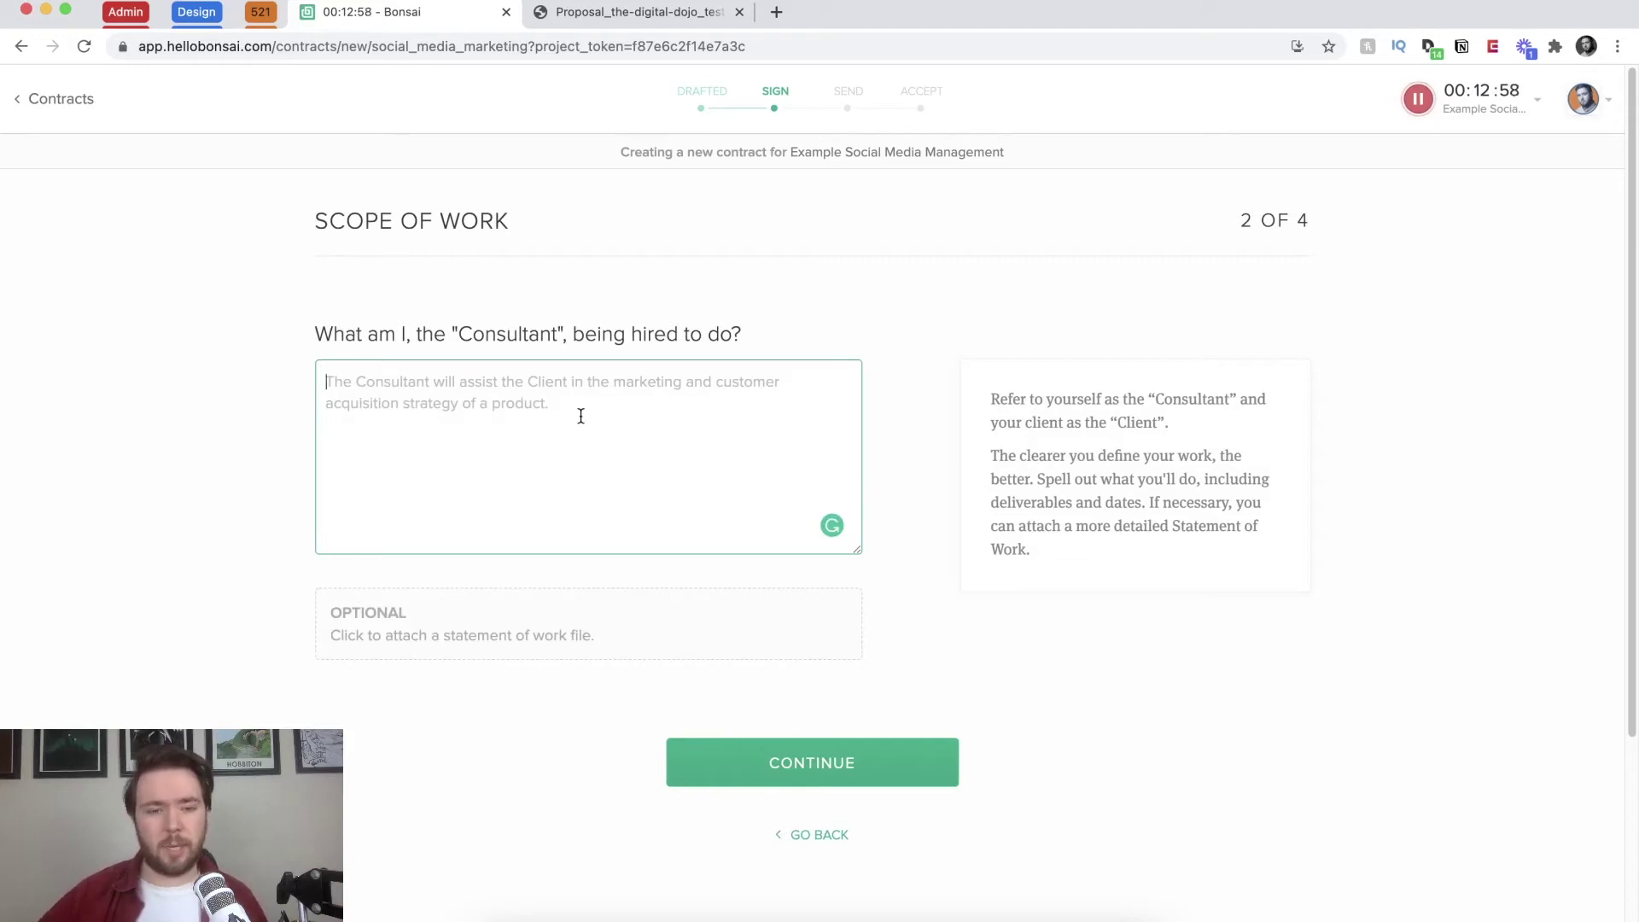
text(The)
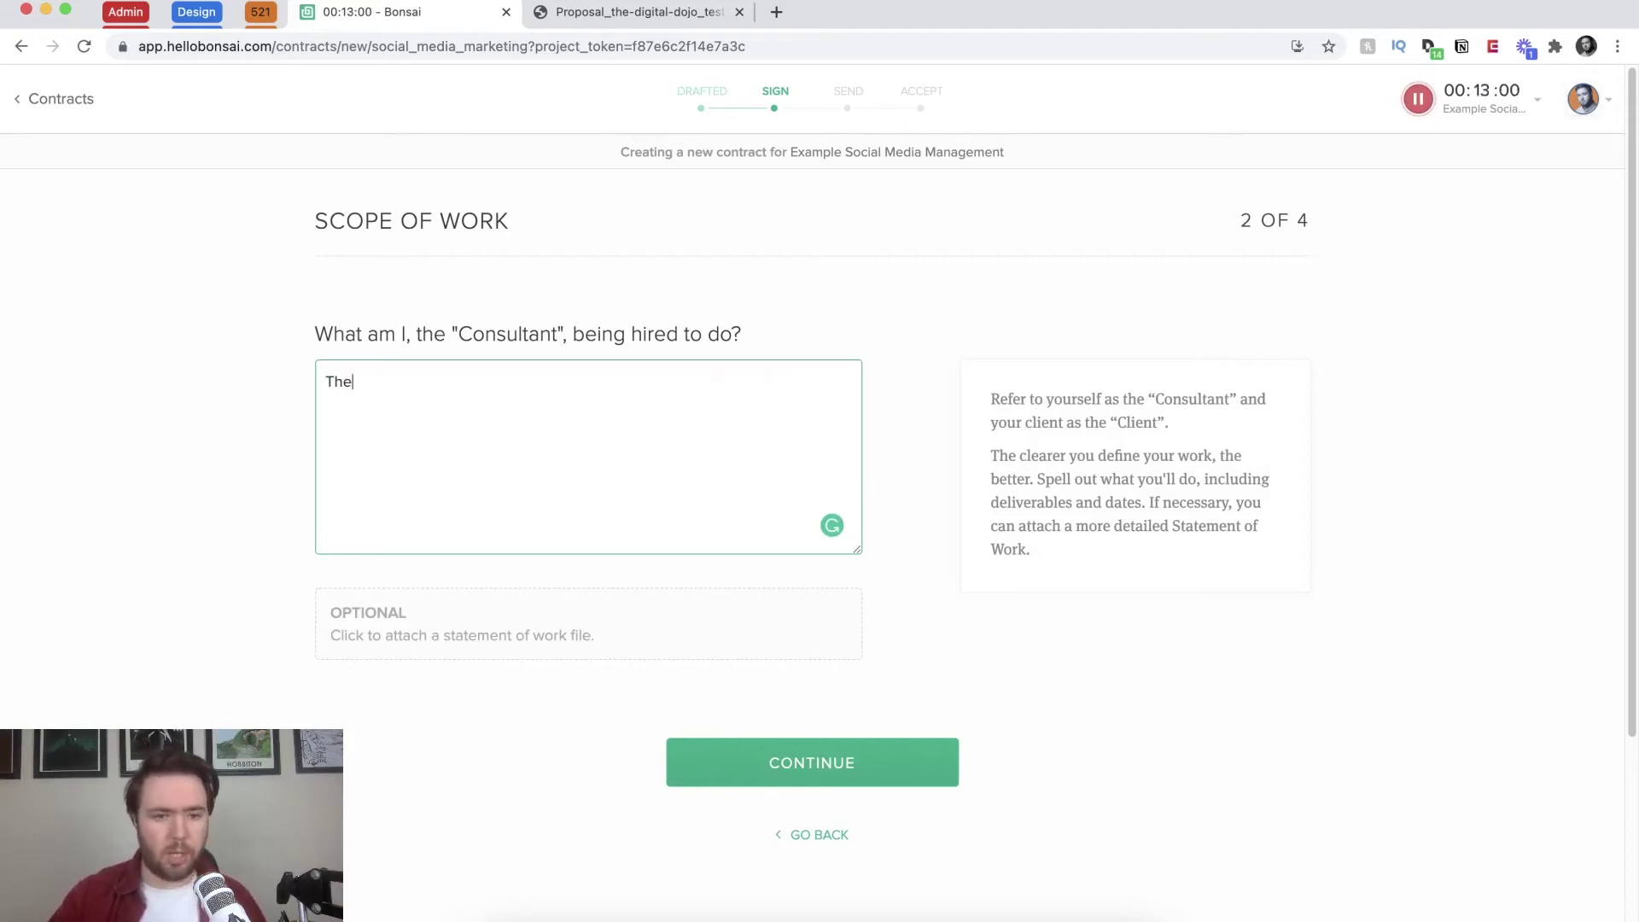
text( Consultant will)
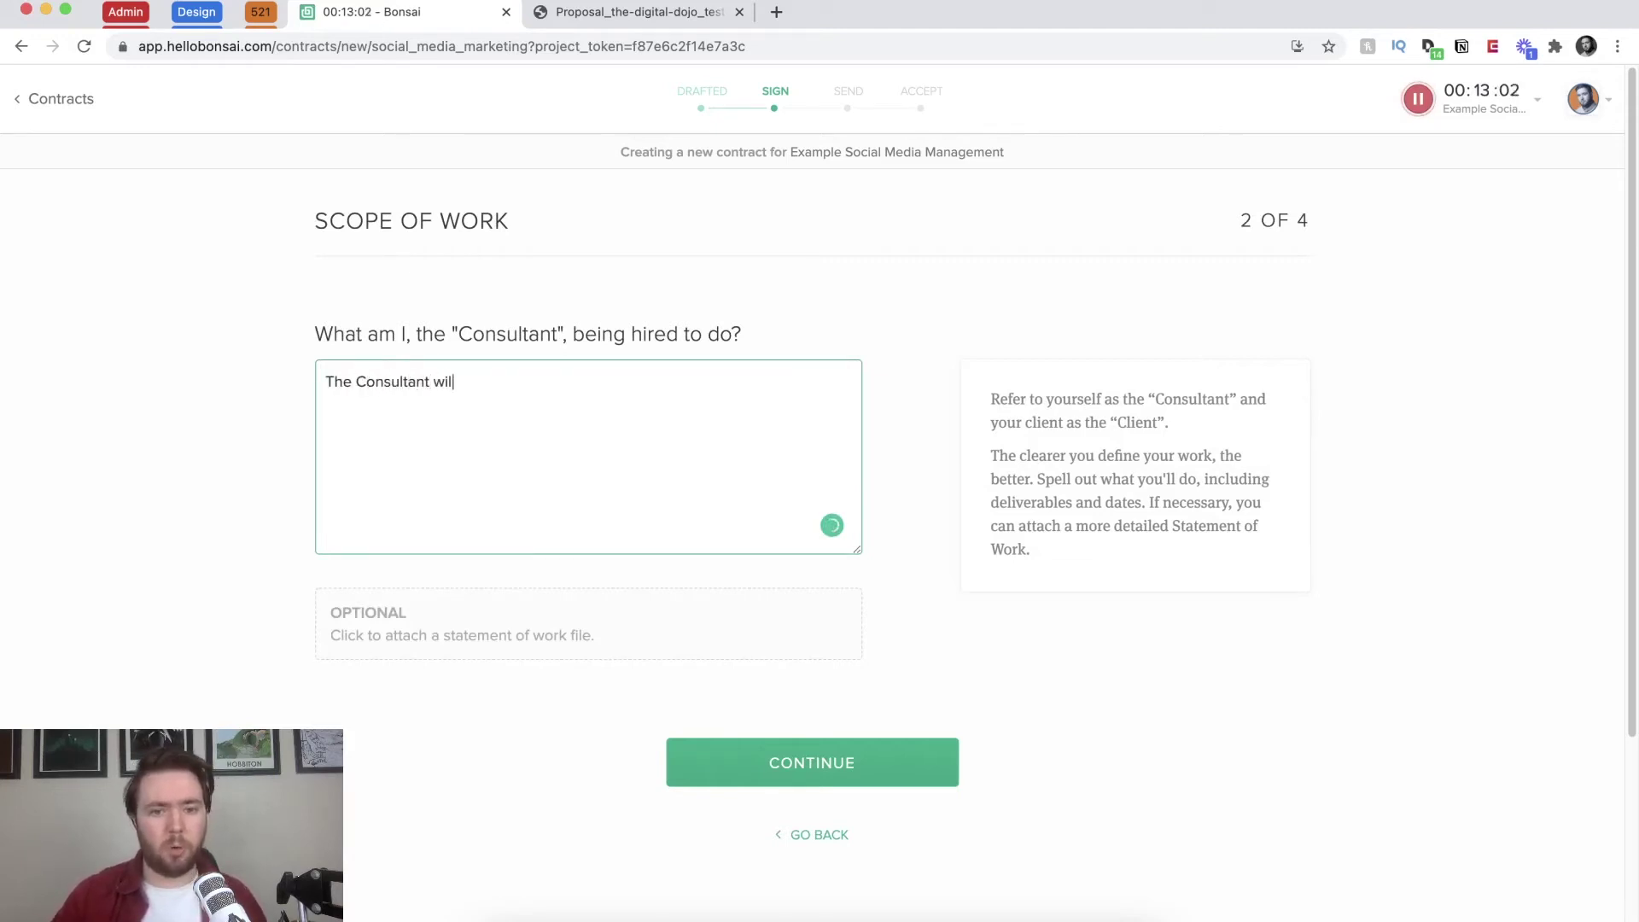
text( support the C)
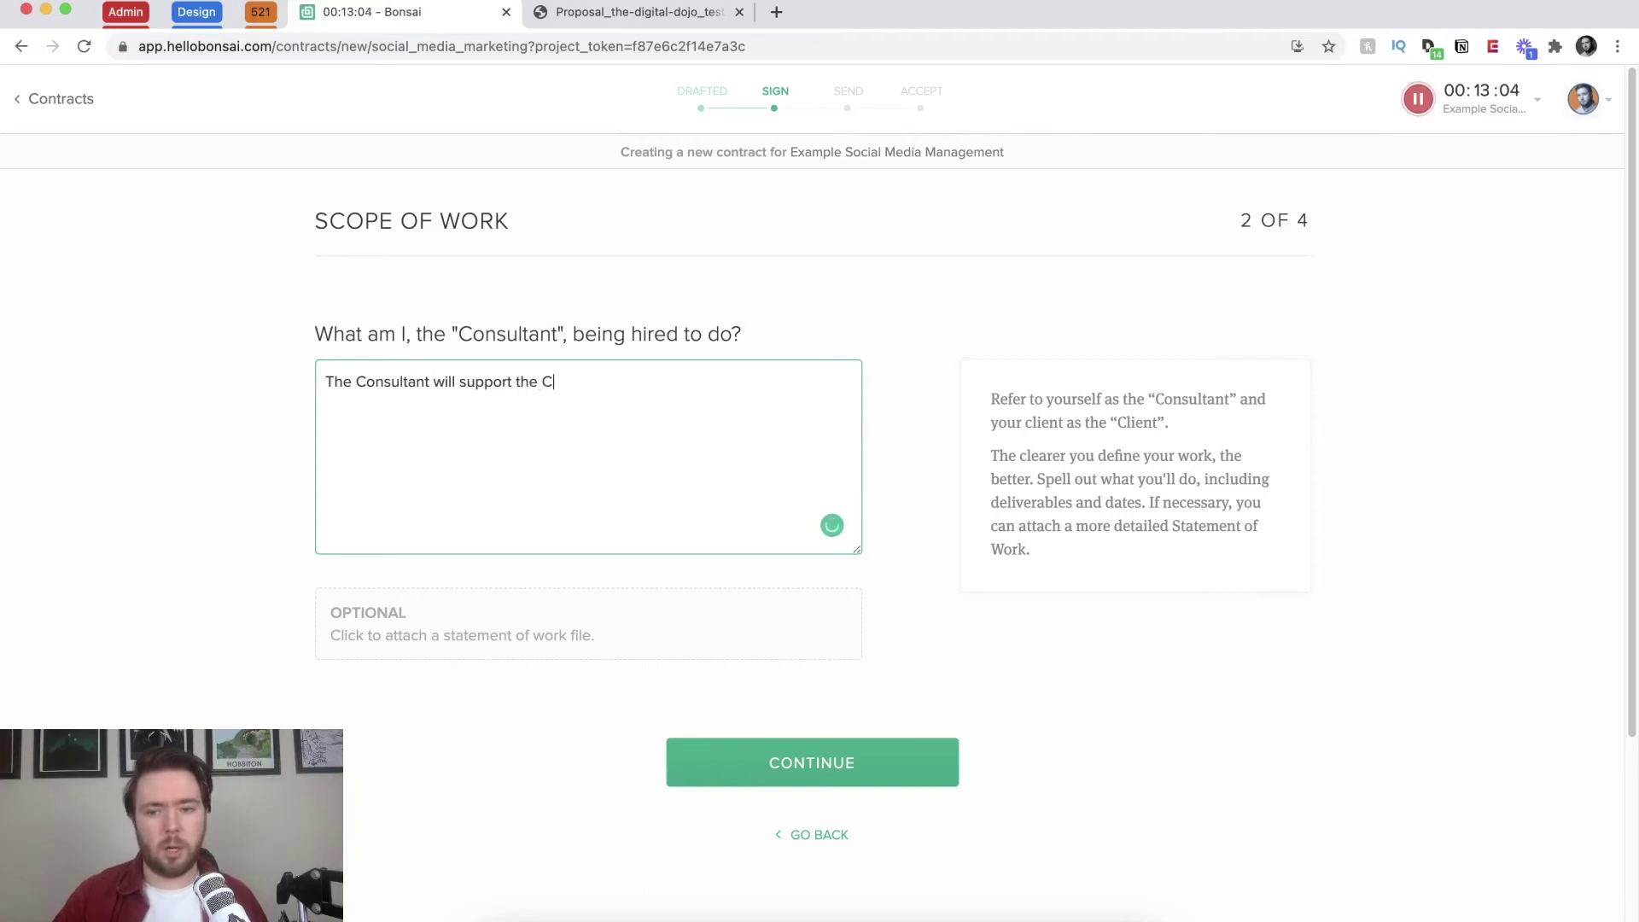
text(lient with)
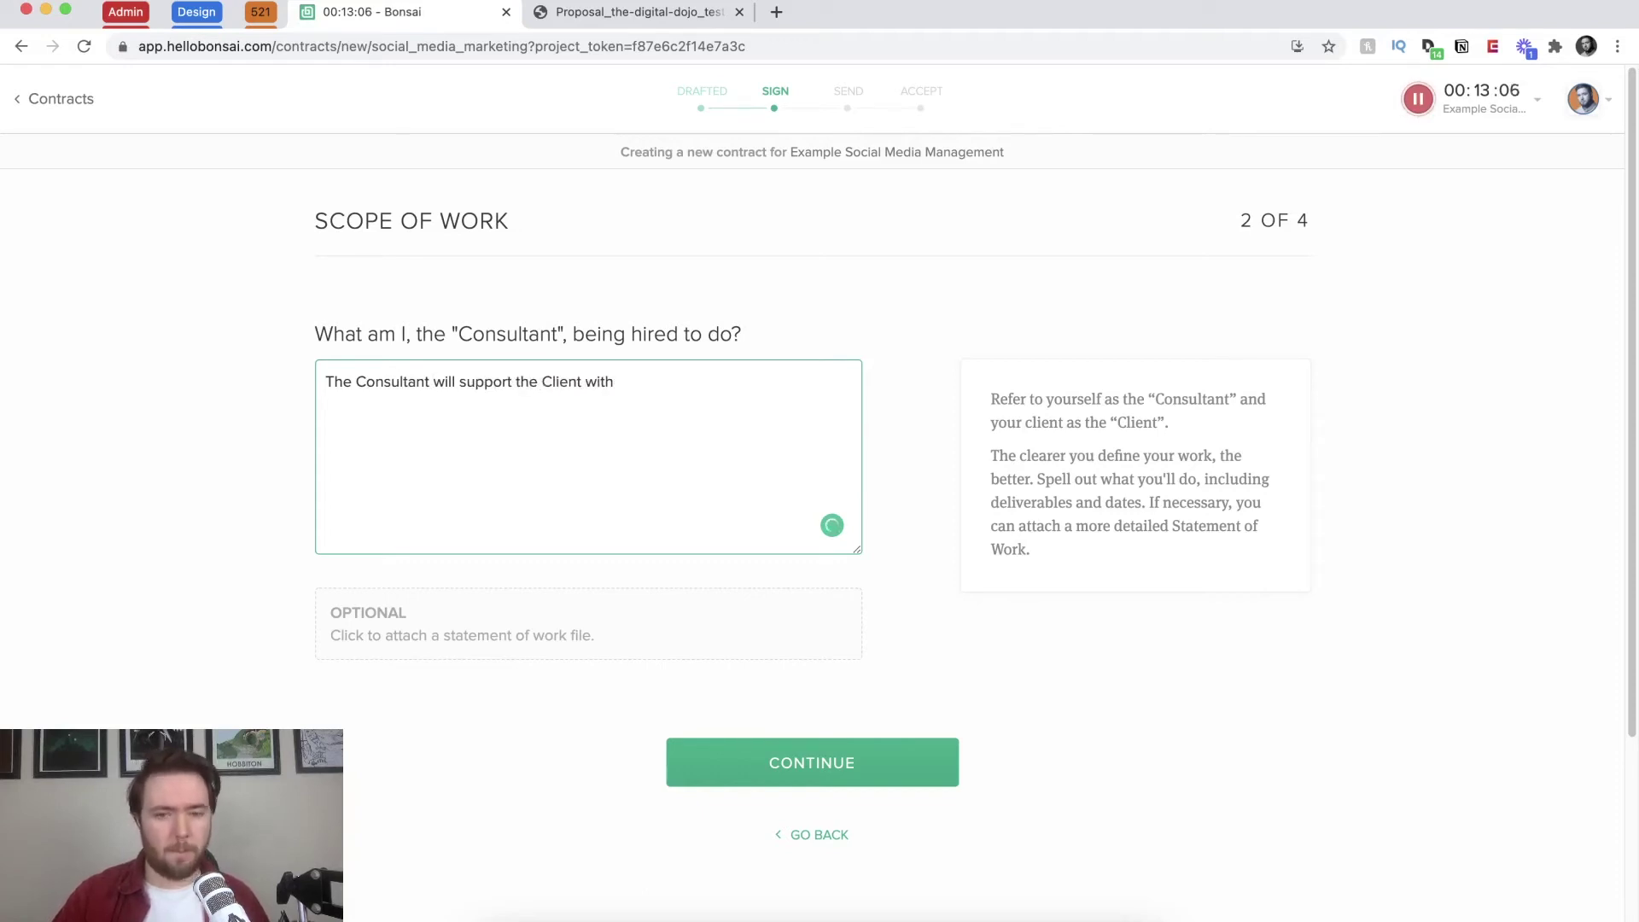
text( monthly Social me)
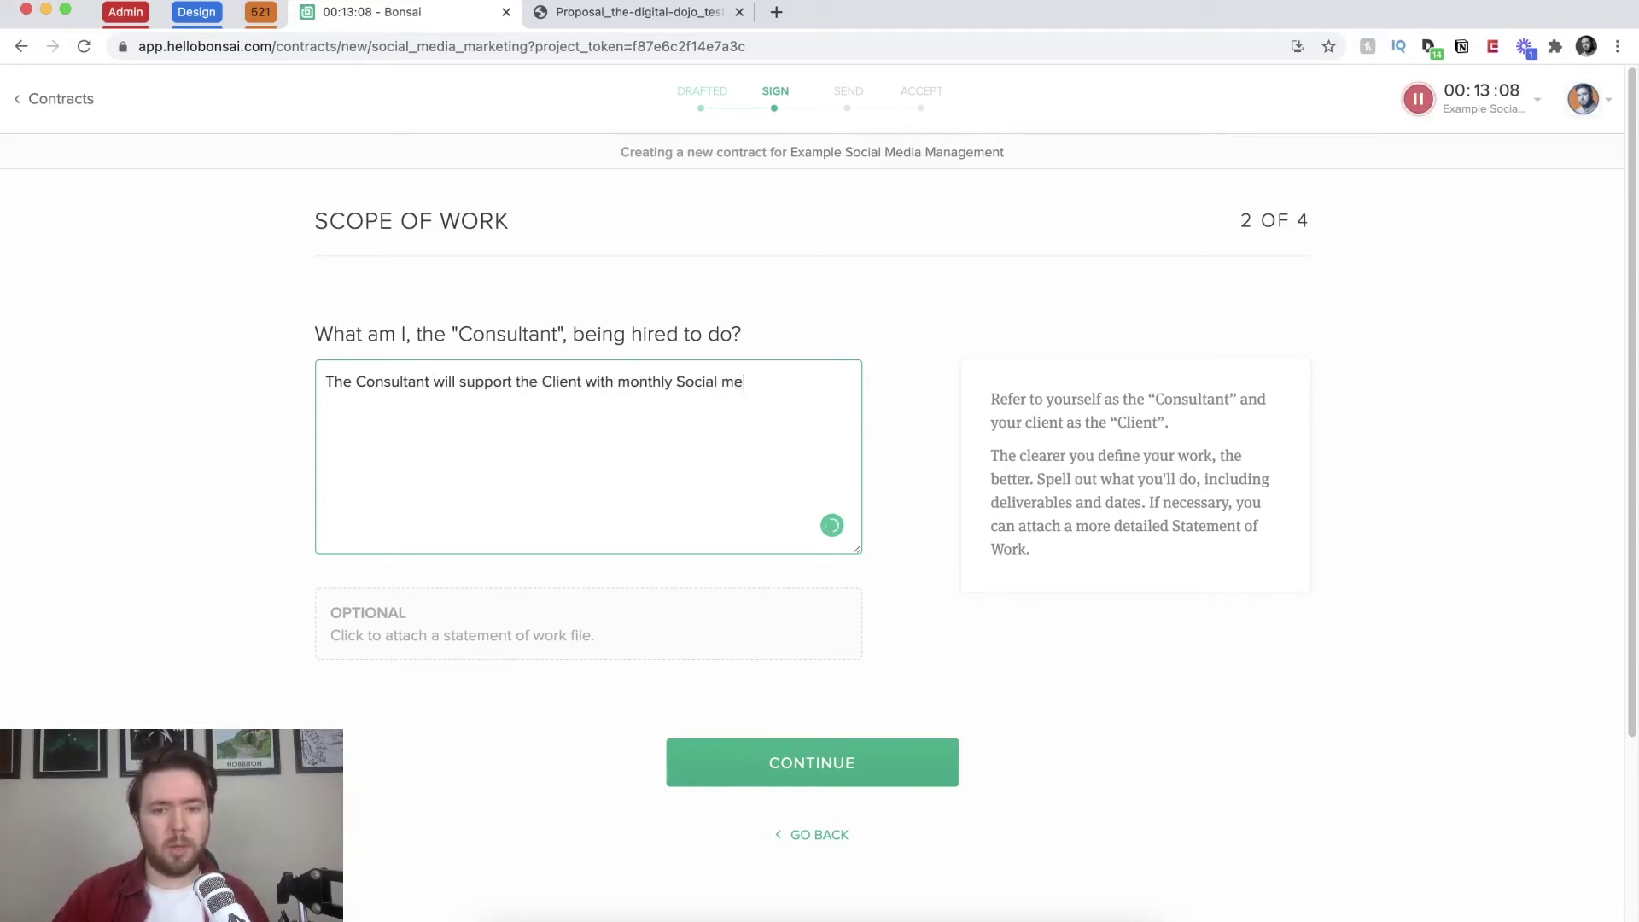
text(di)
key(BackSpace)
key(BackSpace)
key(BackSpace)
key(BackSpace)
text(Med)
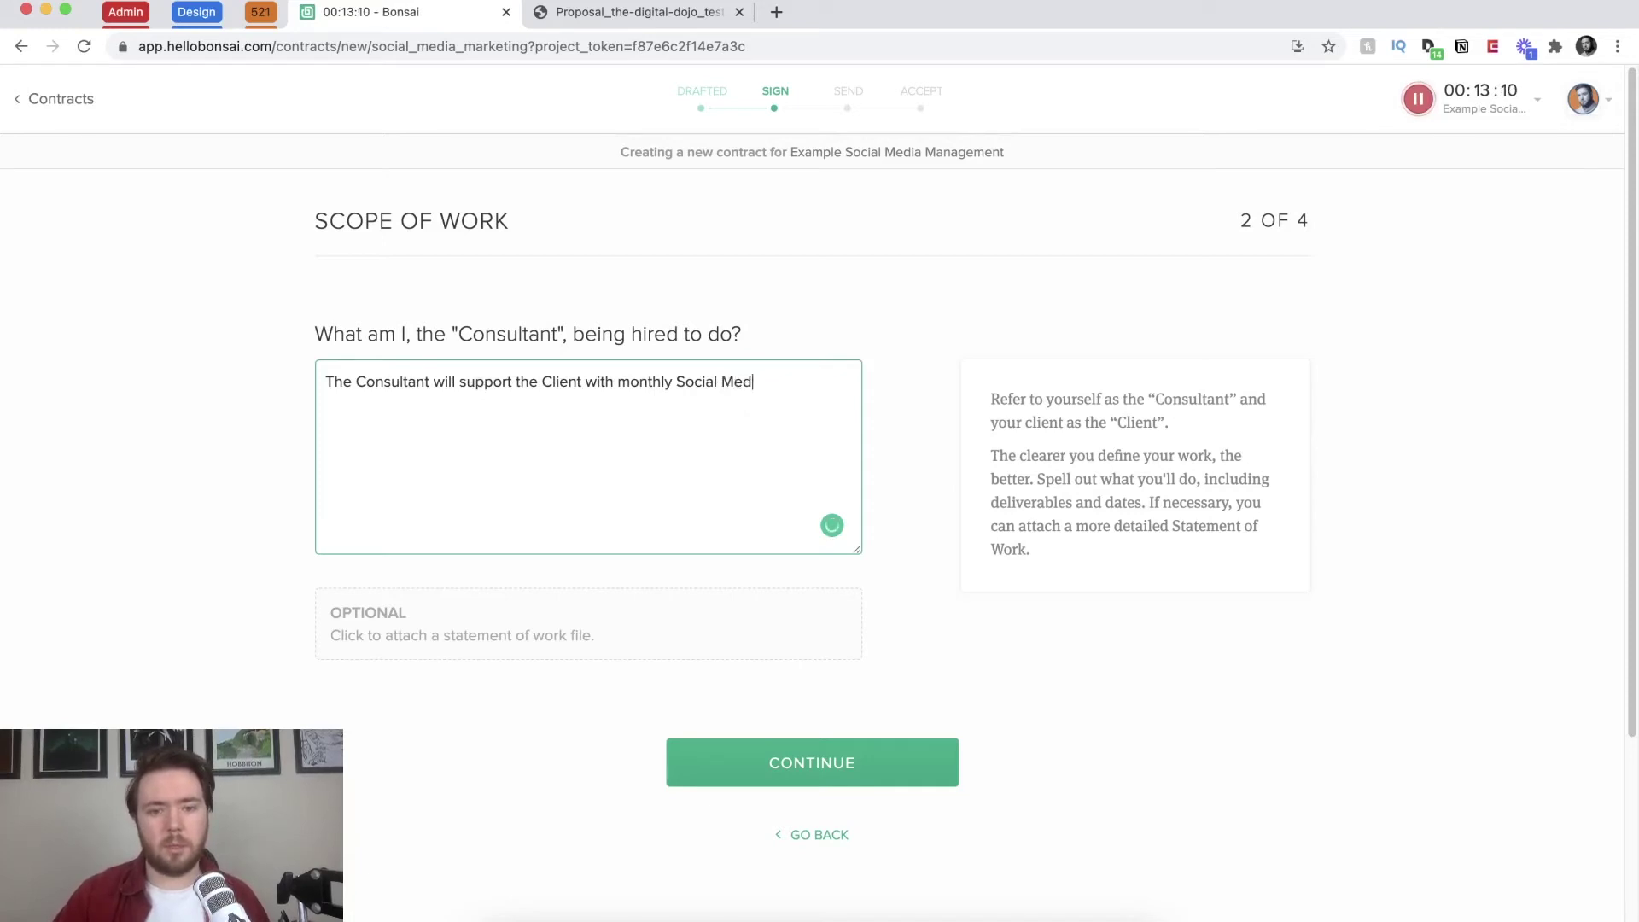
text(ia Marketing)
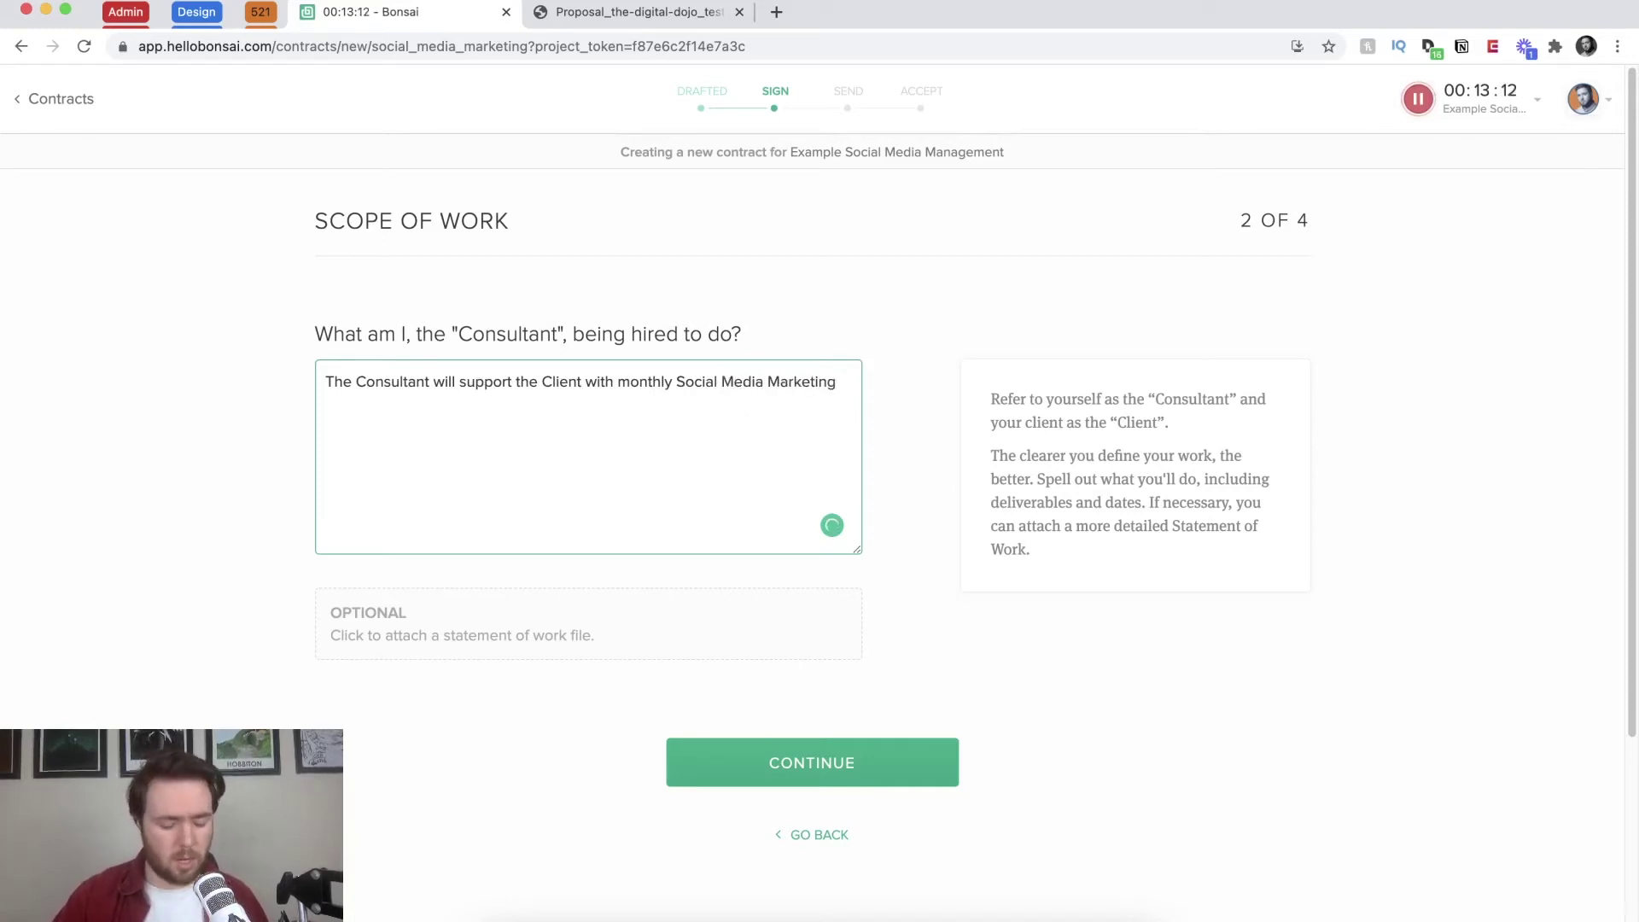
text( publi)
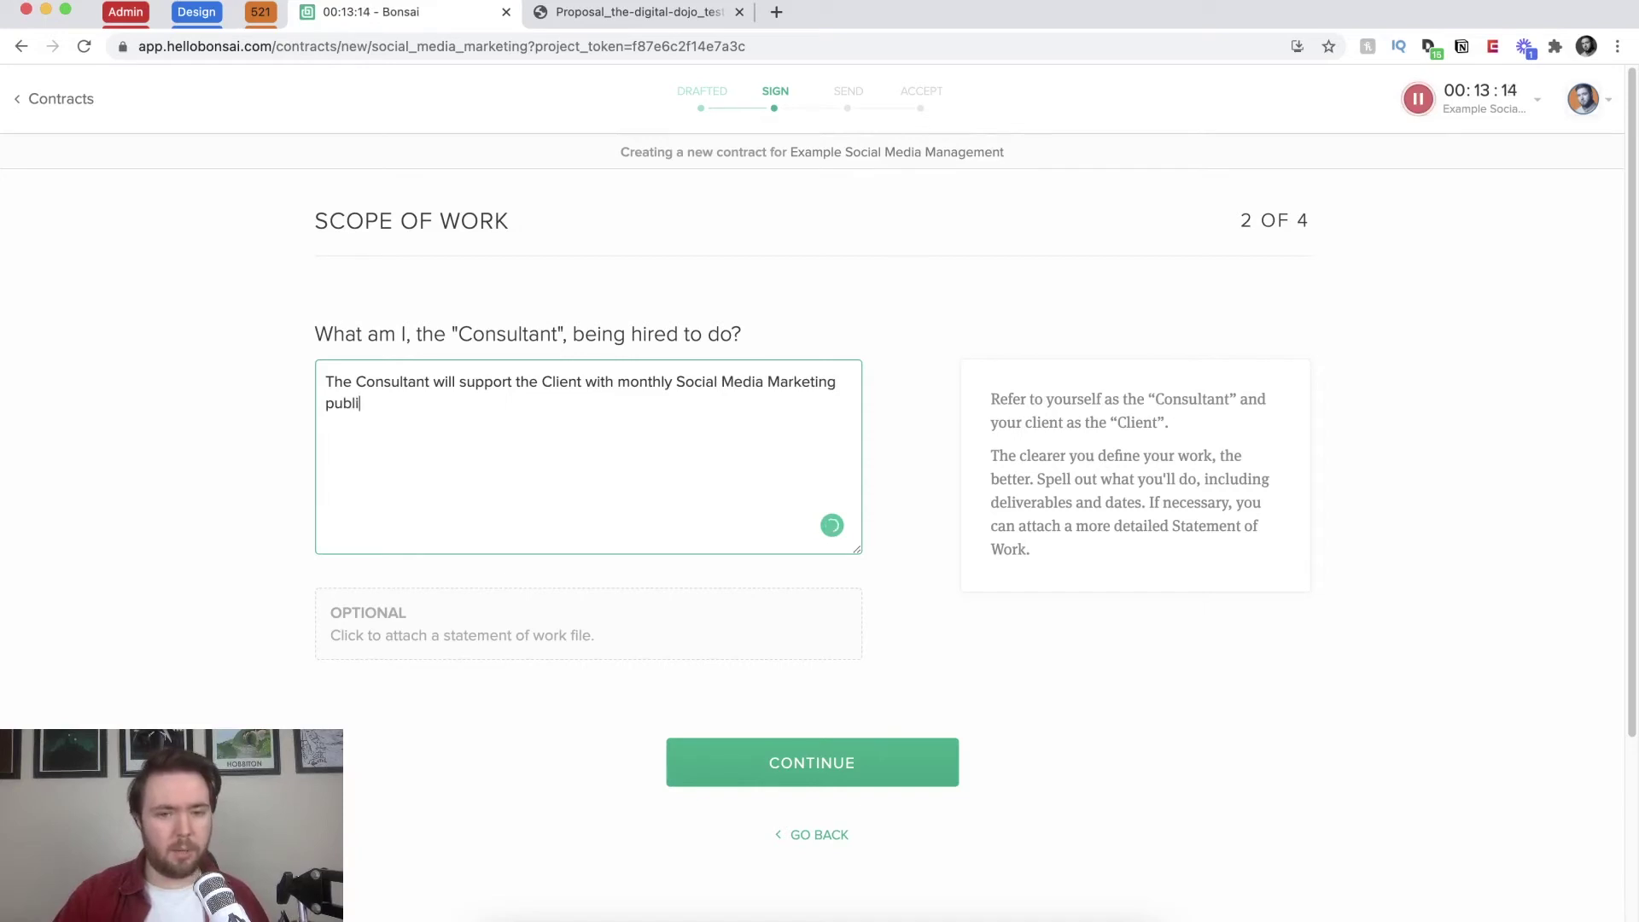
key(BackSpace)
text(s)
key(BackSpace)
text(ishin)
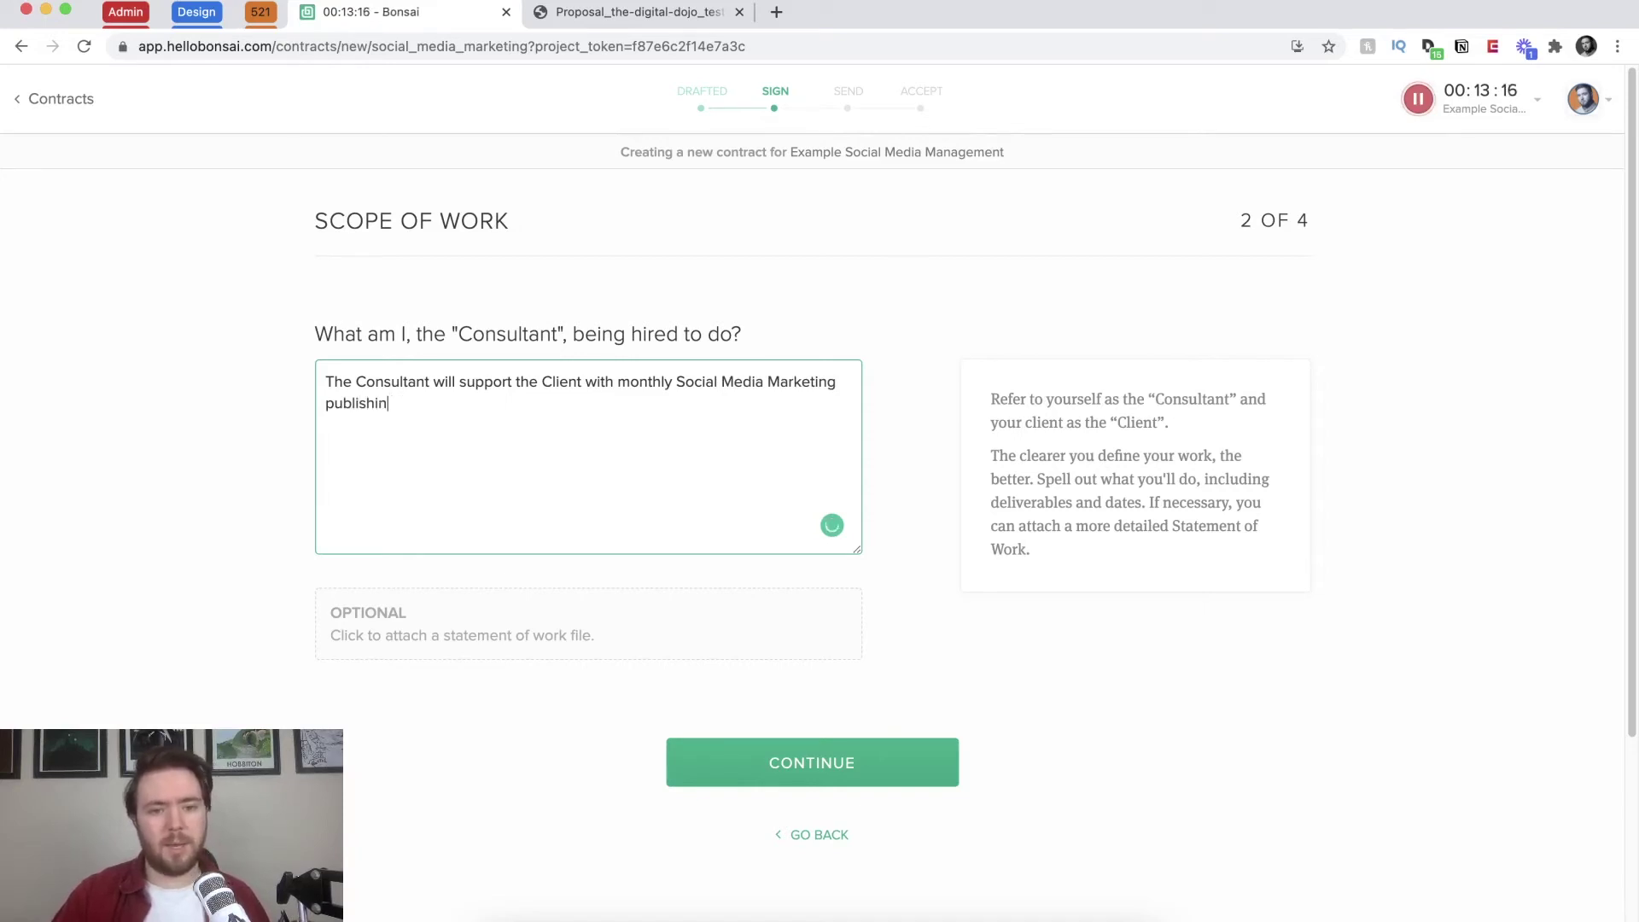
text(g and aud)
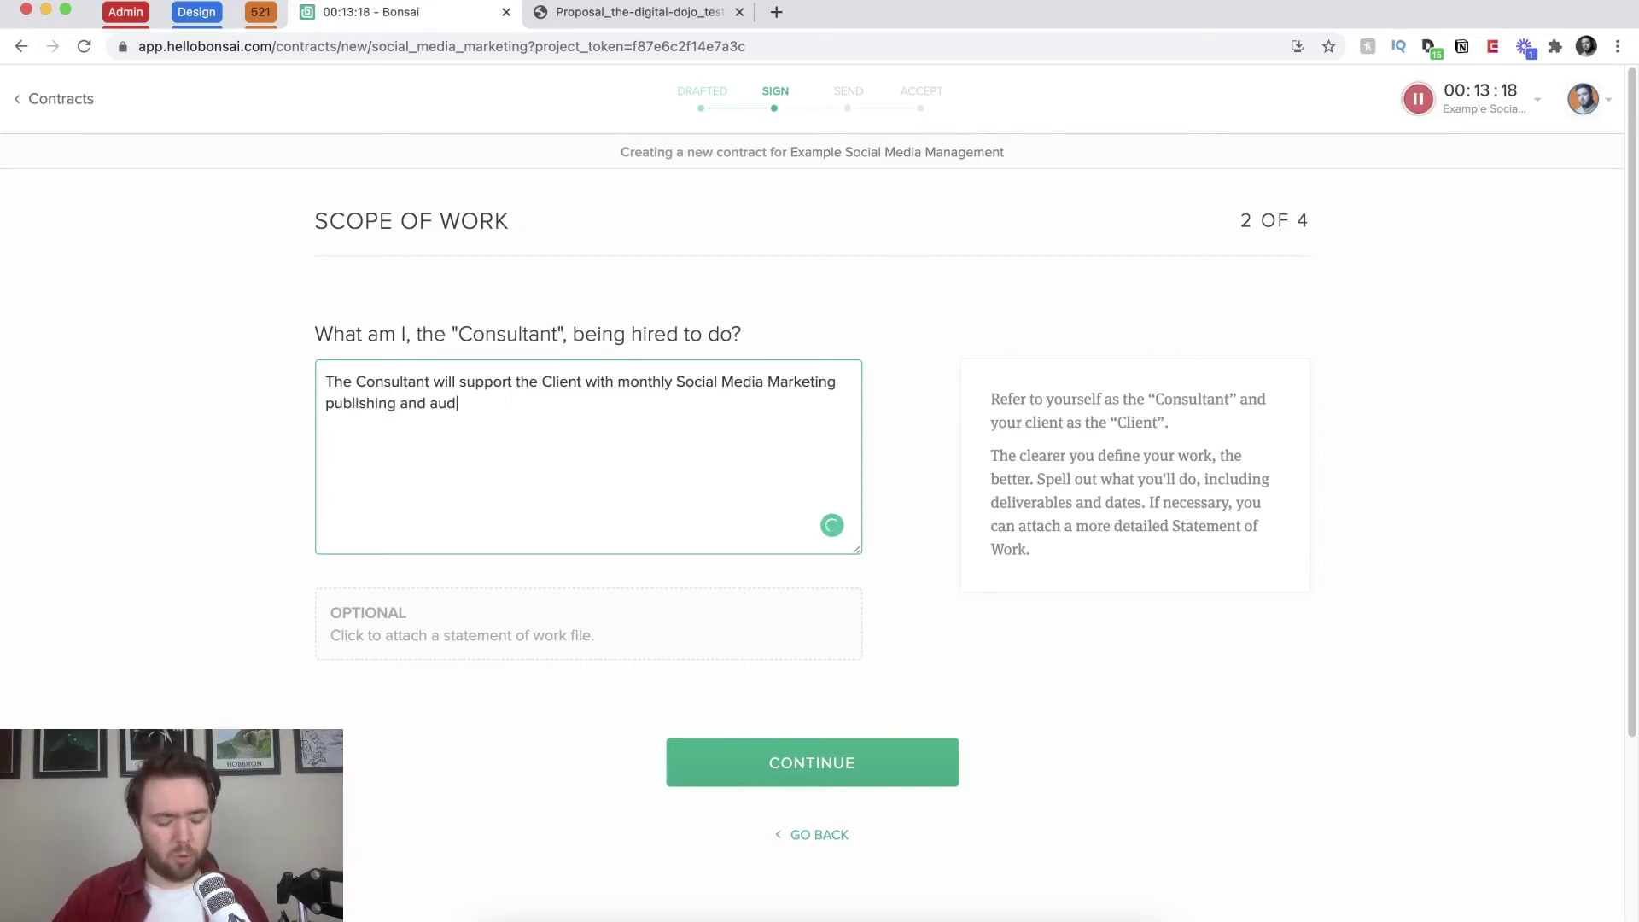
text(iting of content)
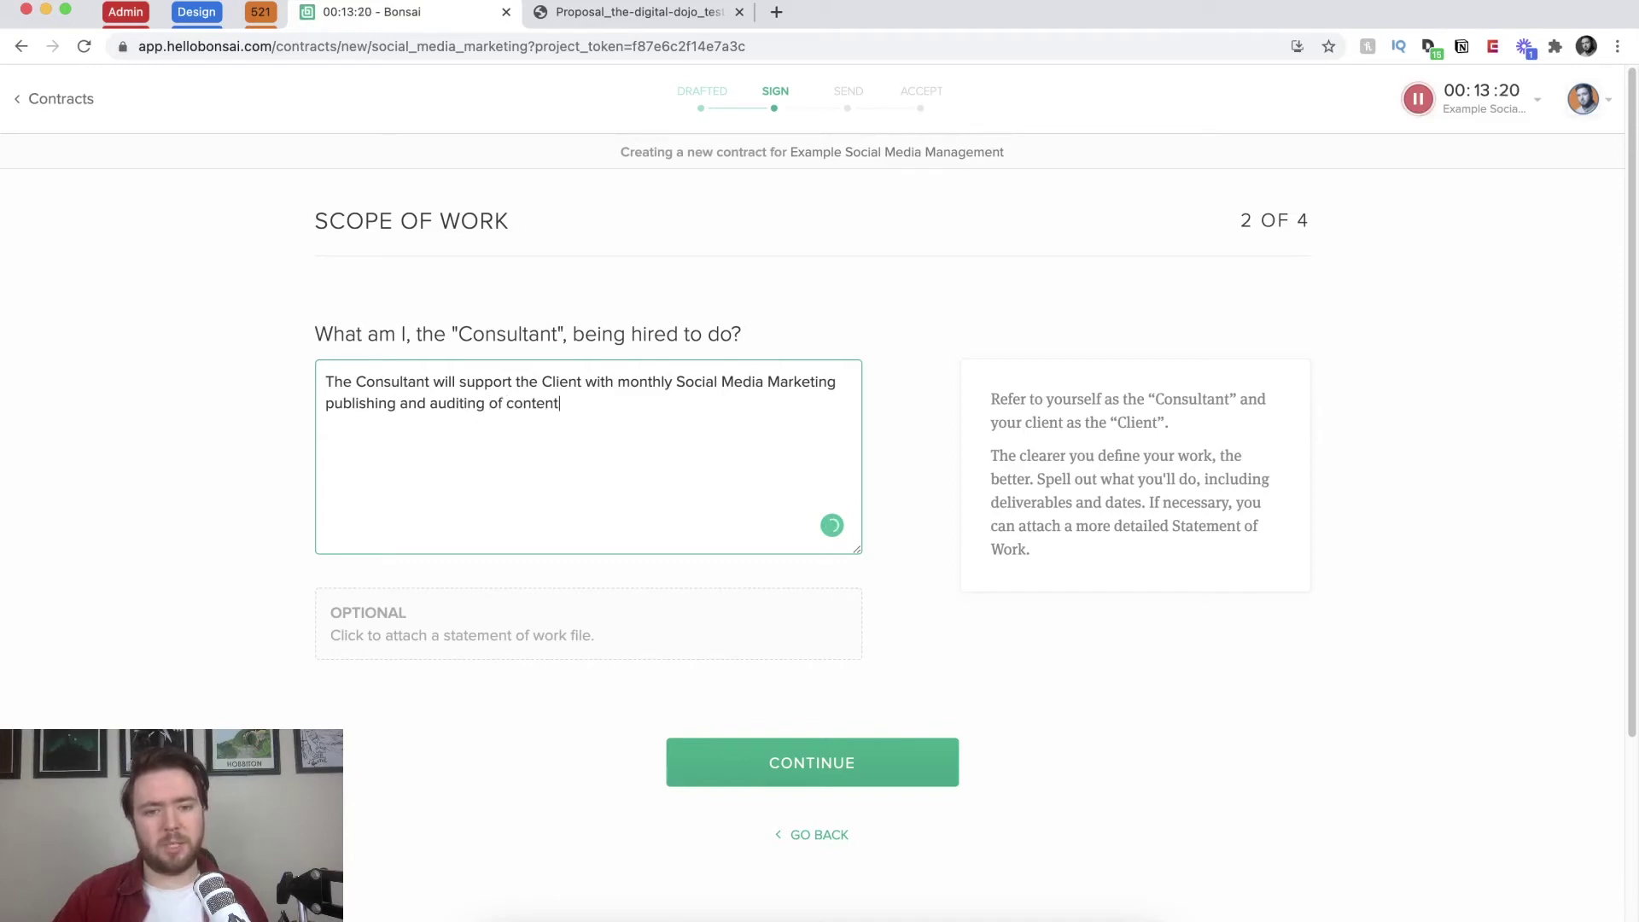
text( performance.)
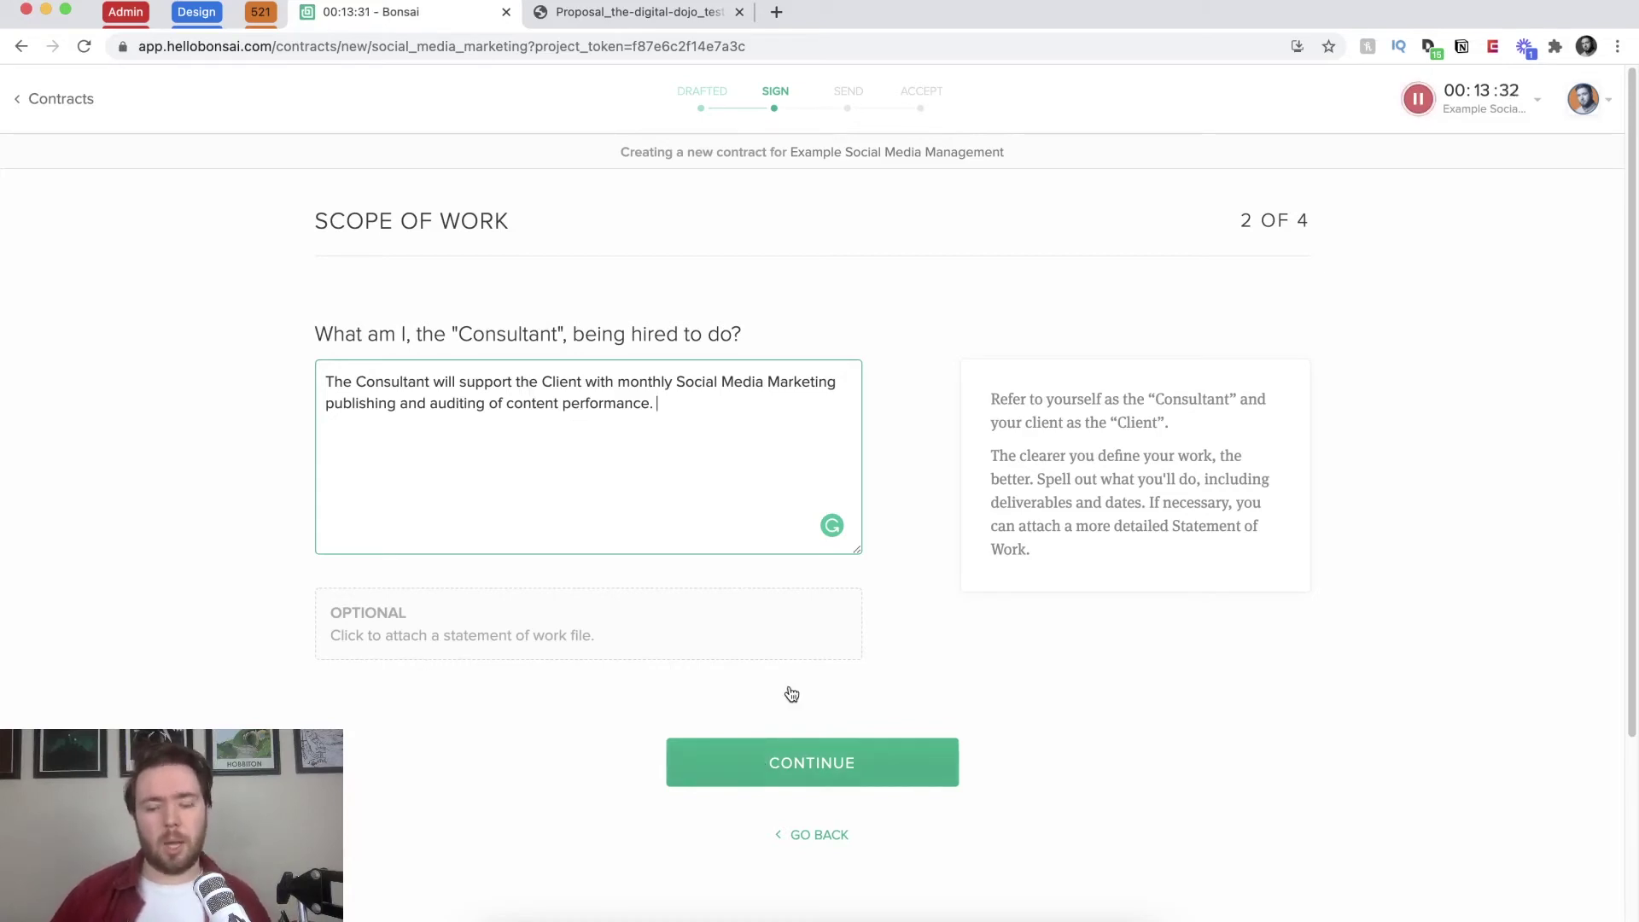
click(879, 768)
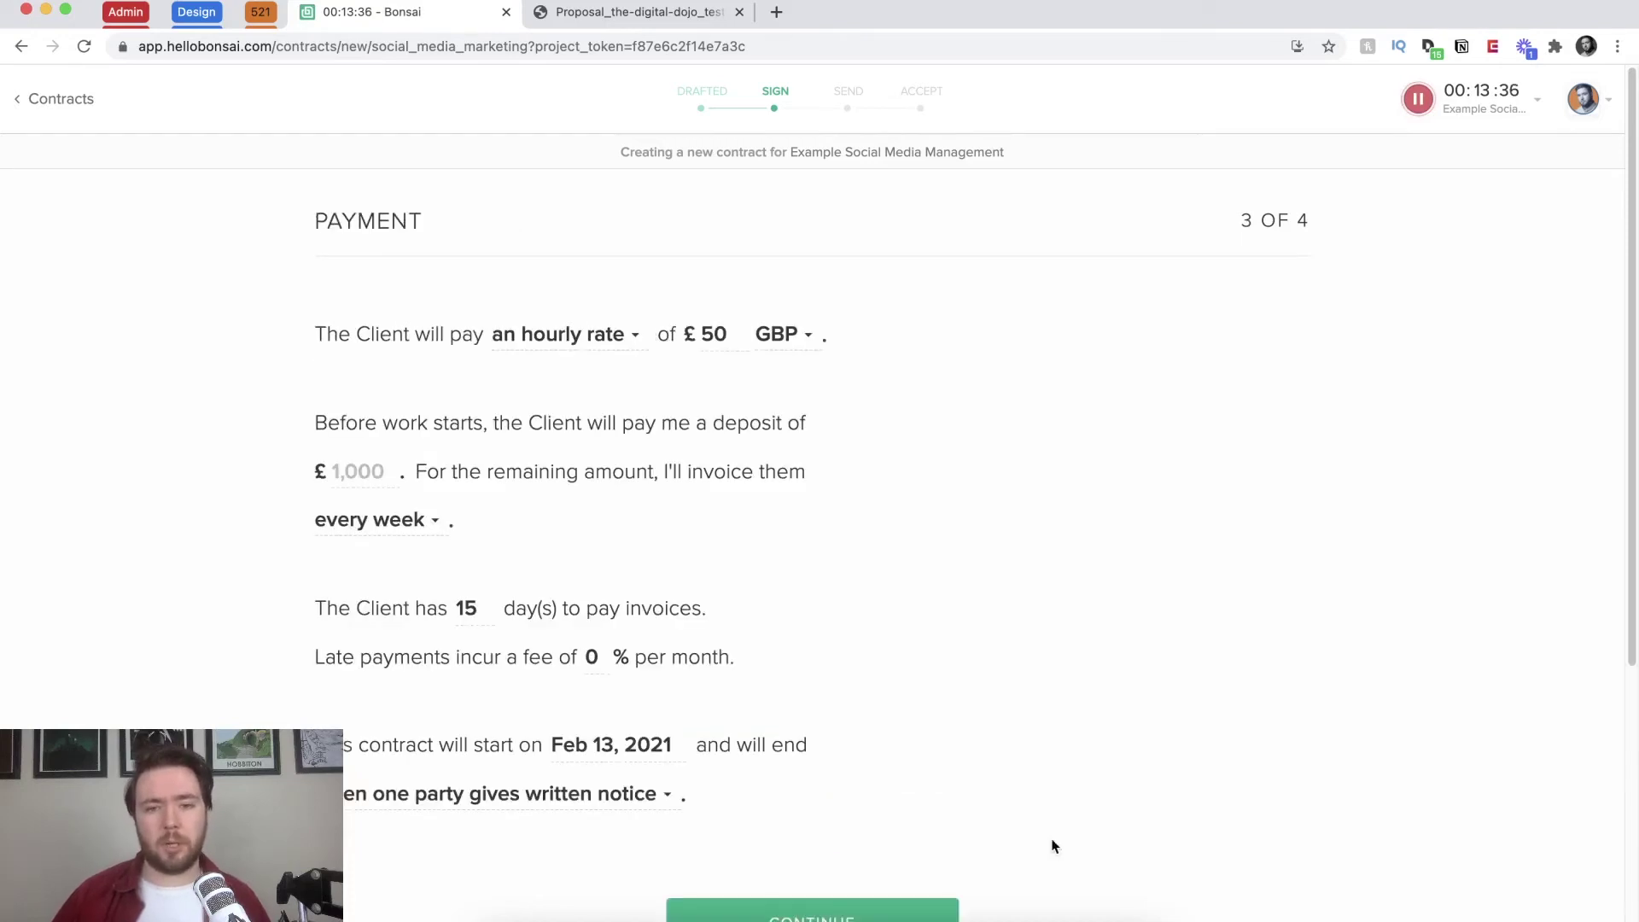
Step: Look through the contract's available payment types and try payment in milestones
scroll(748, 369, down, 1)
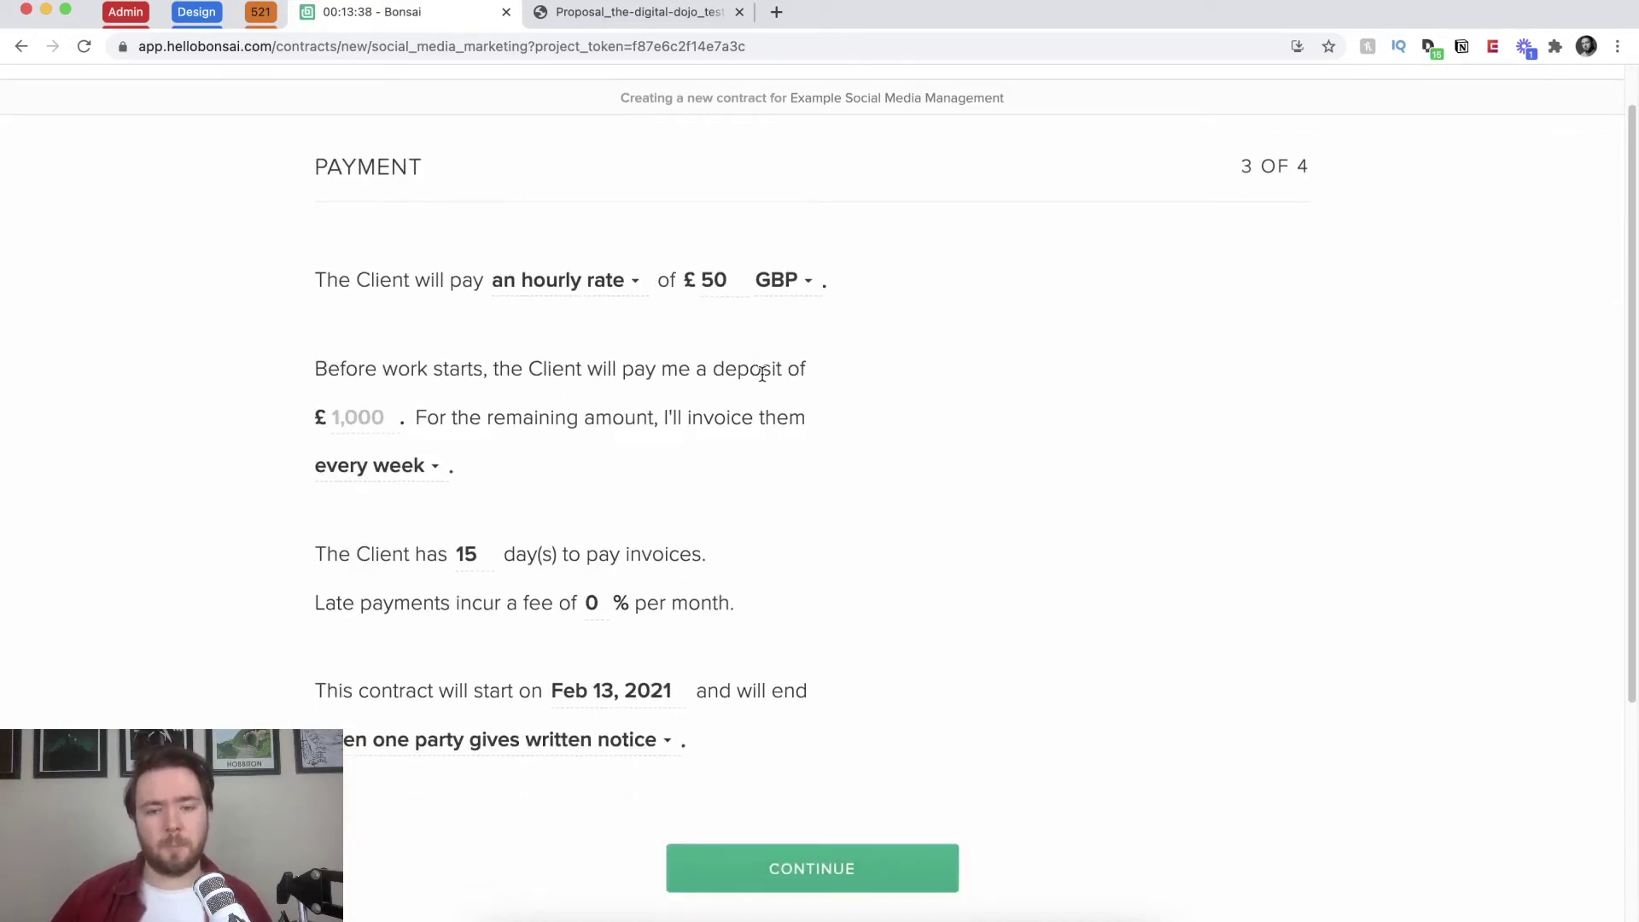
scroll(760, 372, down, 1)
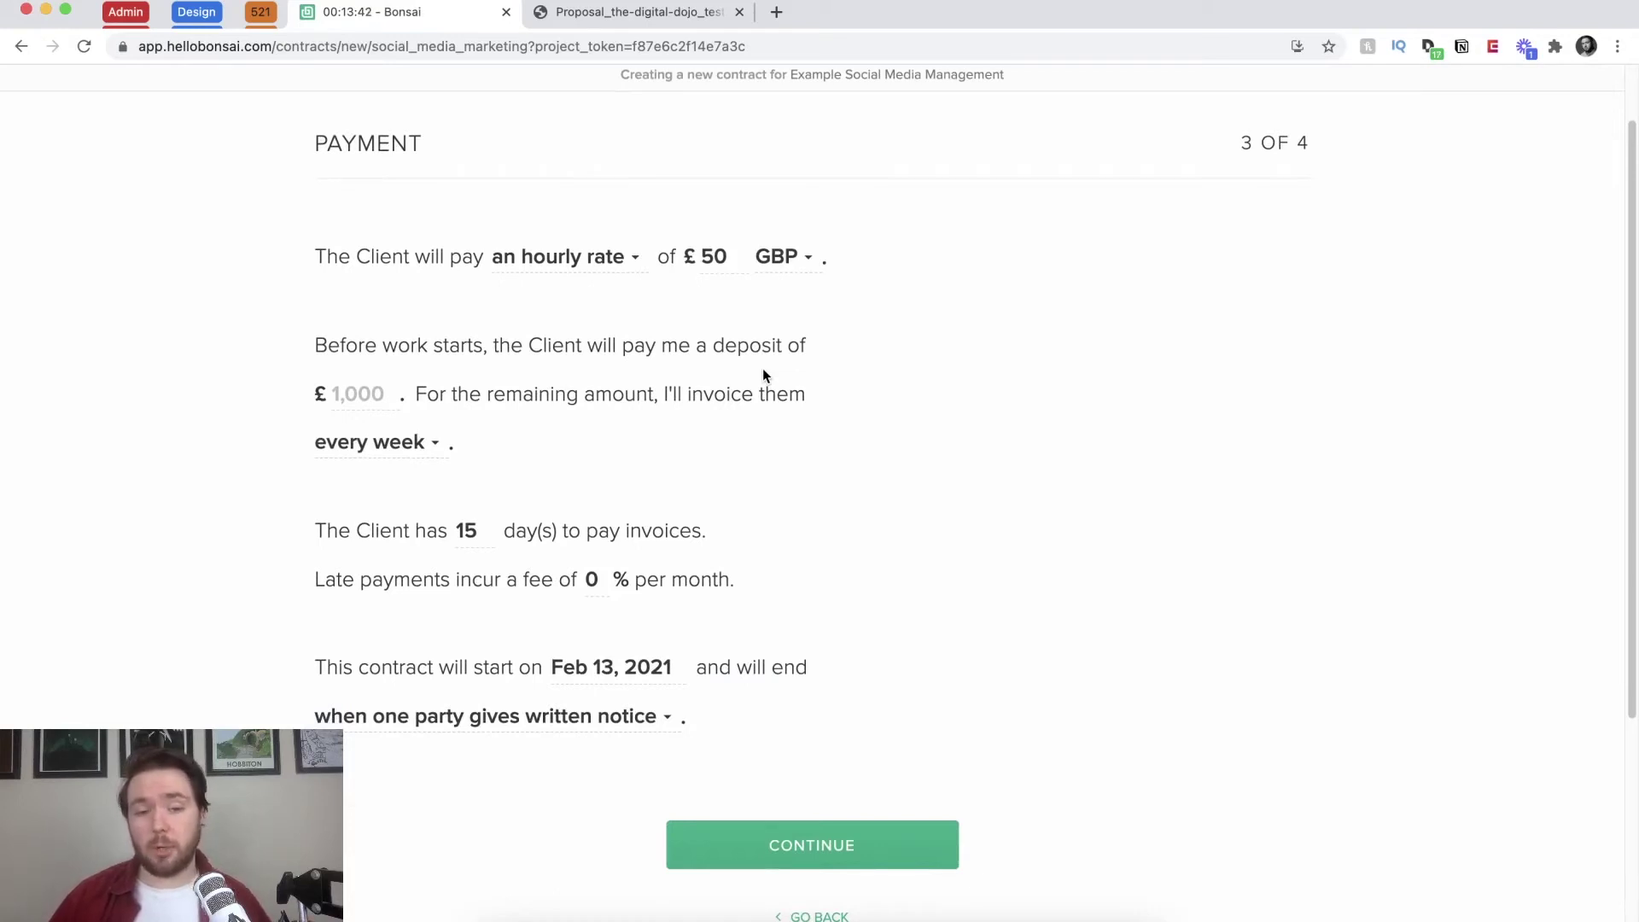
click(574, 256)
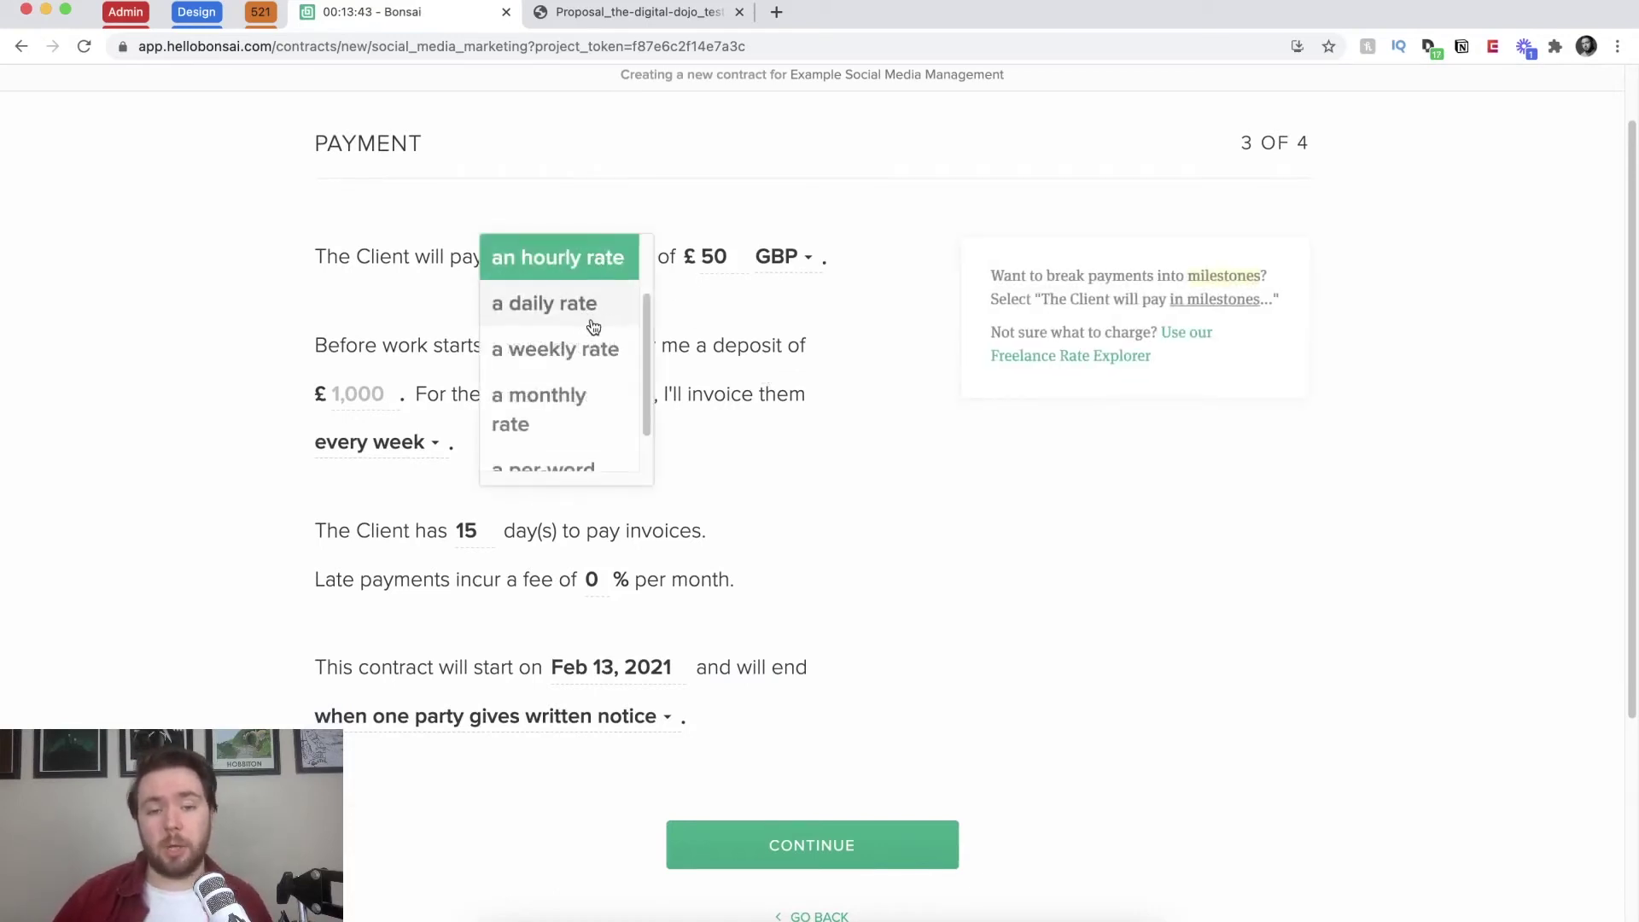
scroll(596, 370, down, 1)
scroll(595, 369, down, 1)
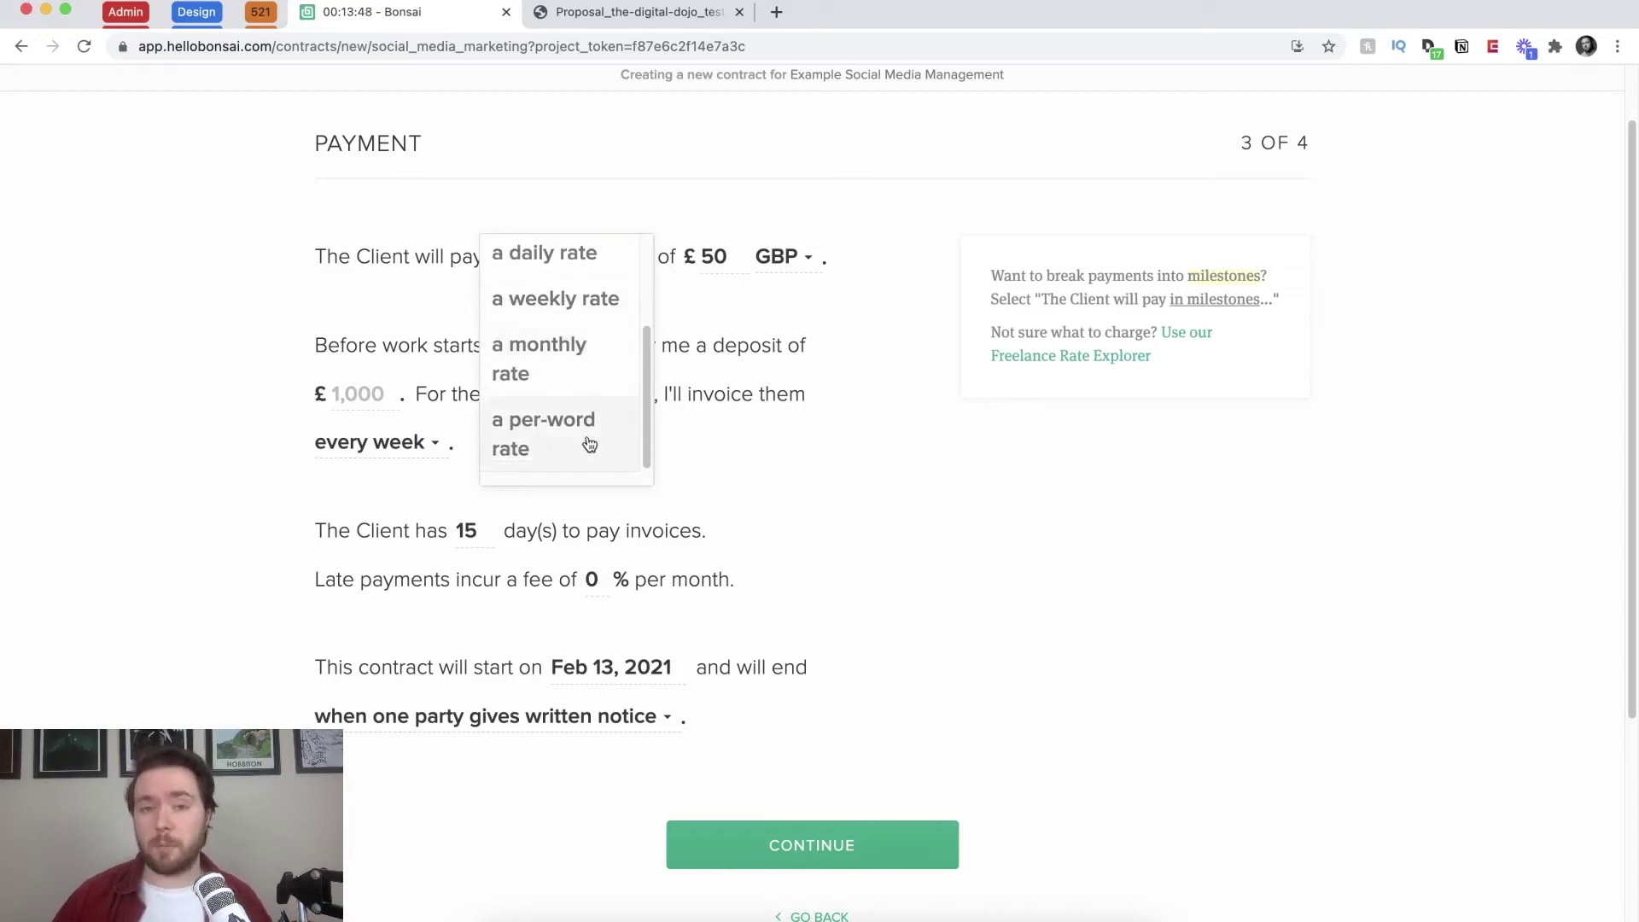
scroll(577, 354, up, 3)
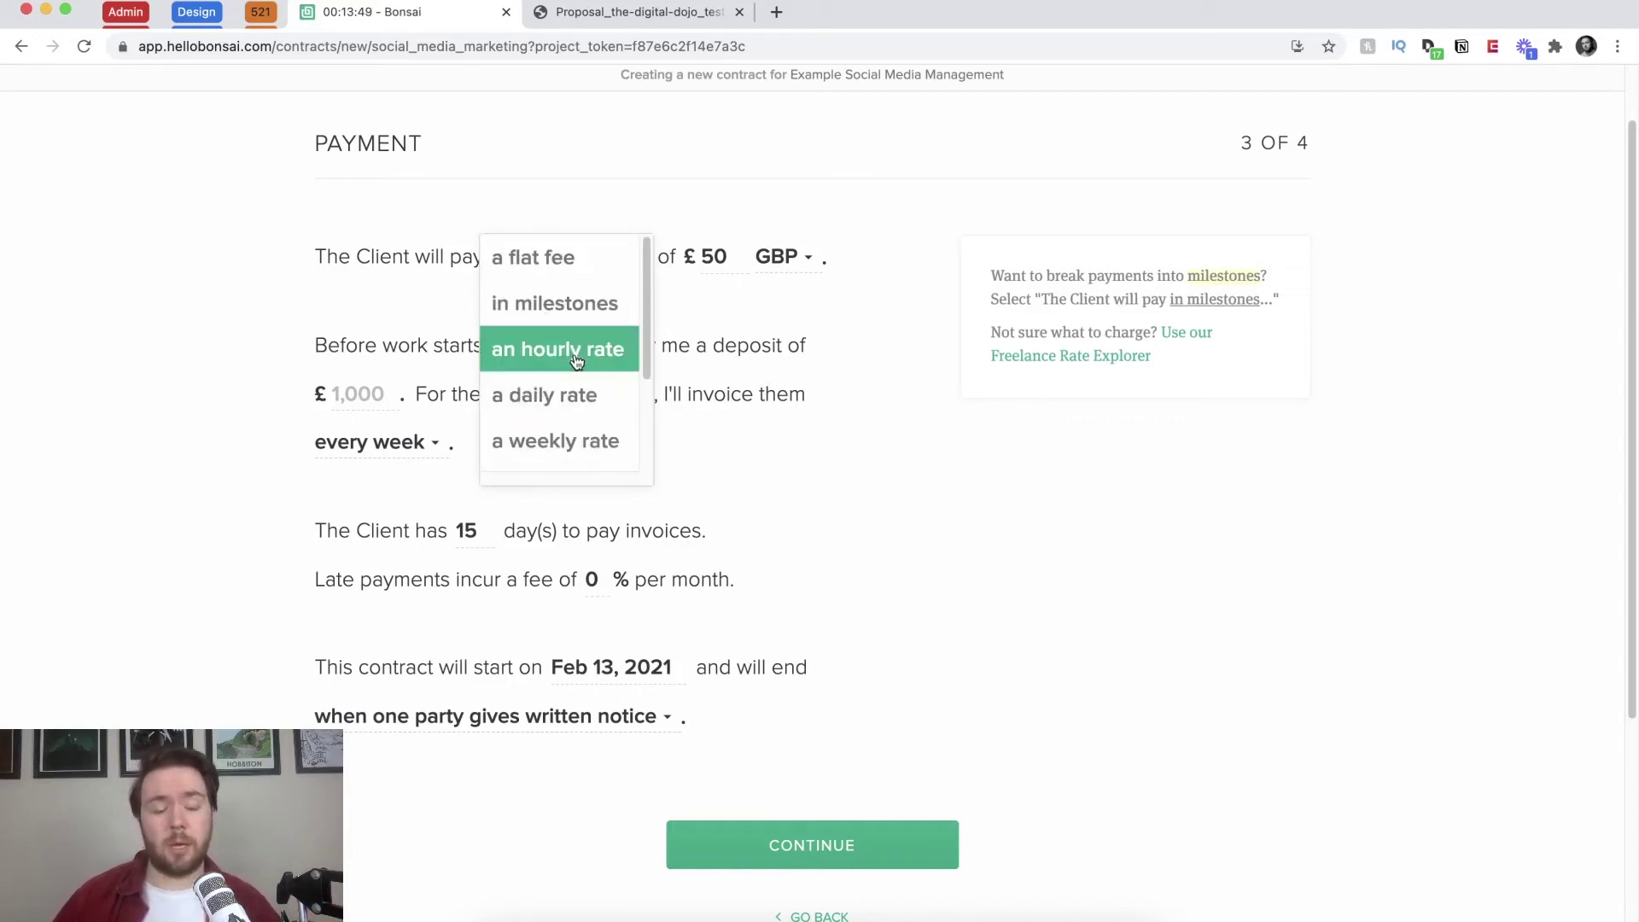
click(595, 307)
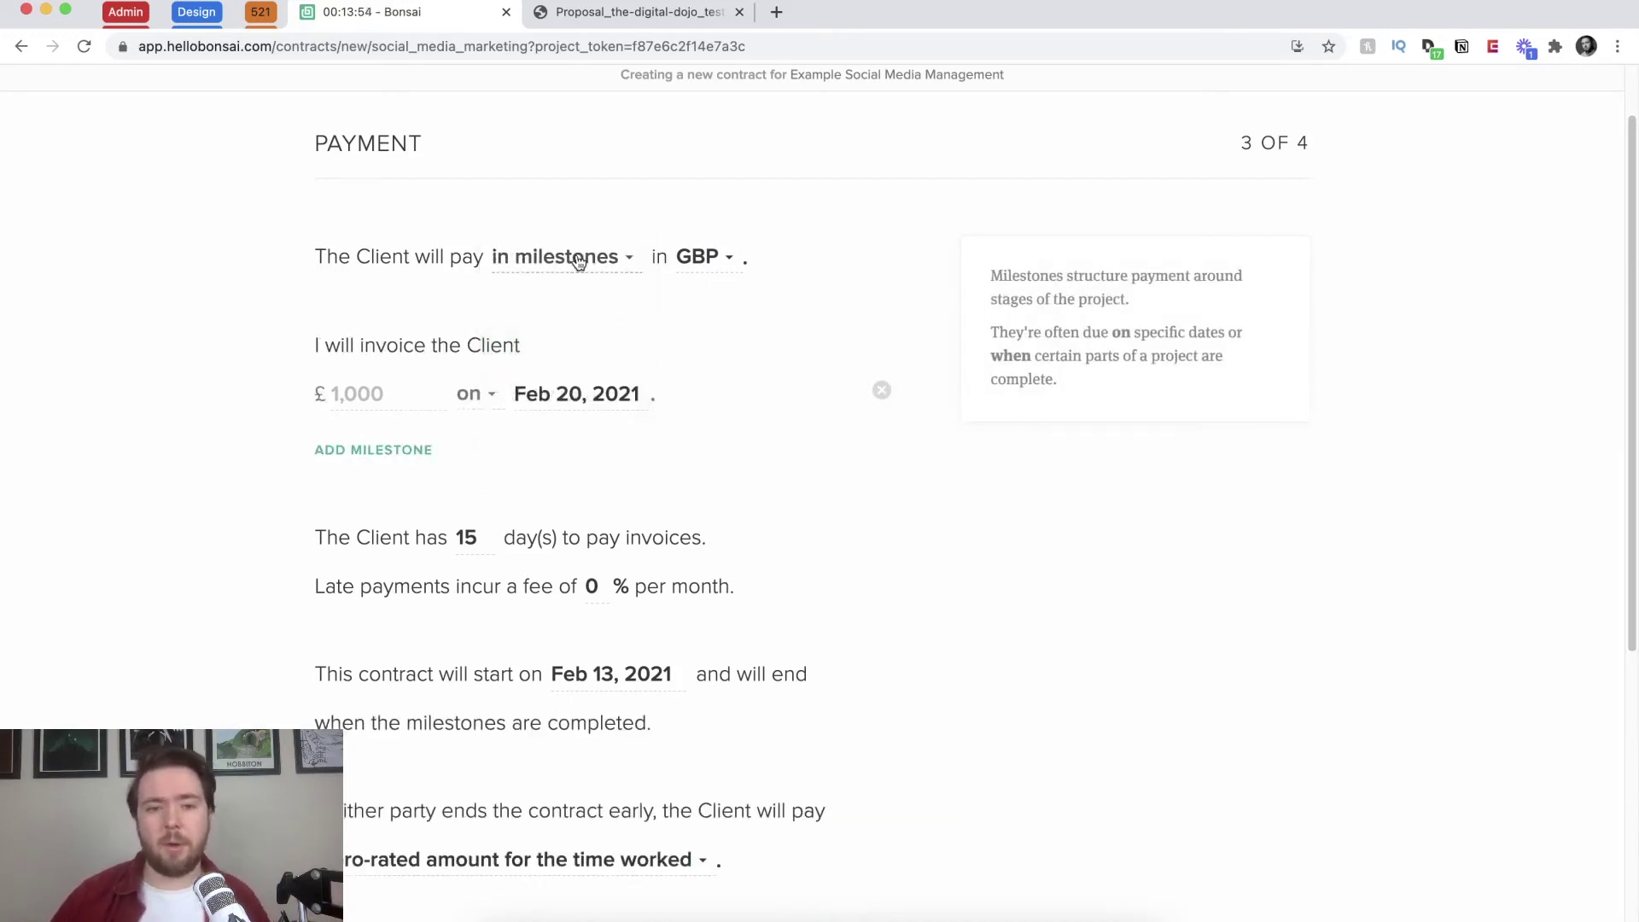
Step: Set the client's payment to a flat fee of £2,000 GBP
click(582, 273)
scroll(580, 295, up, 1)
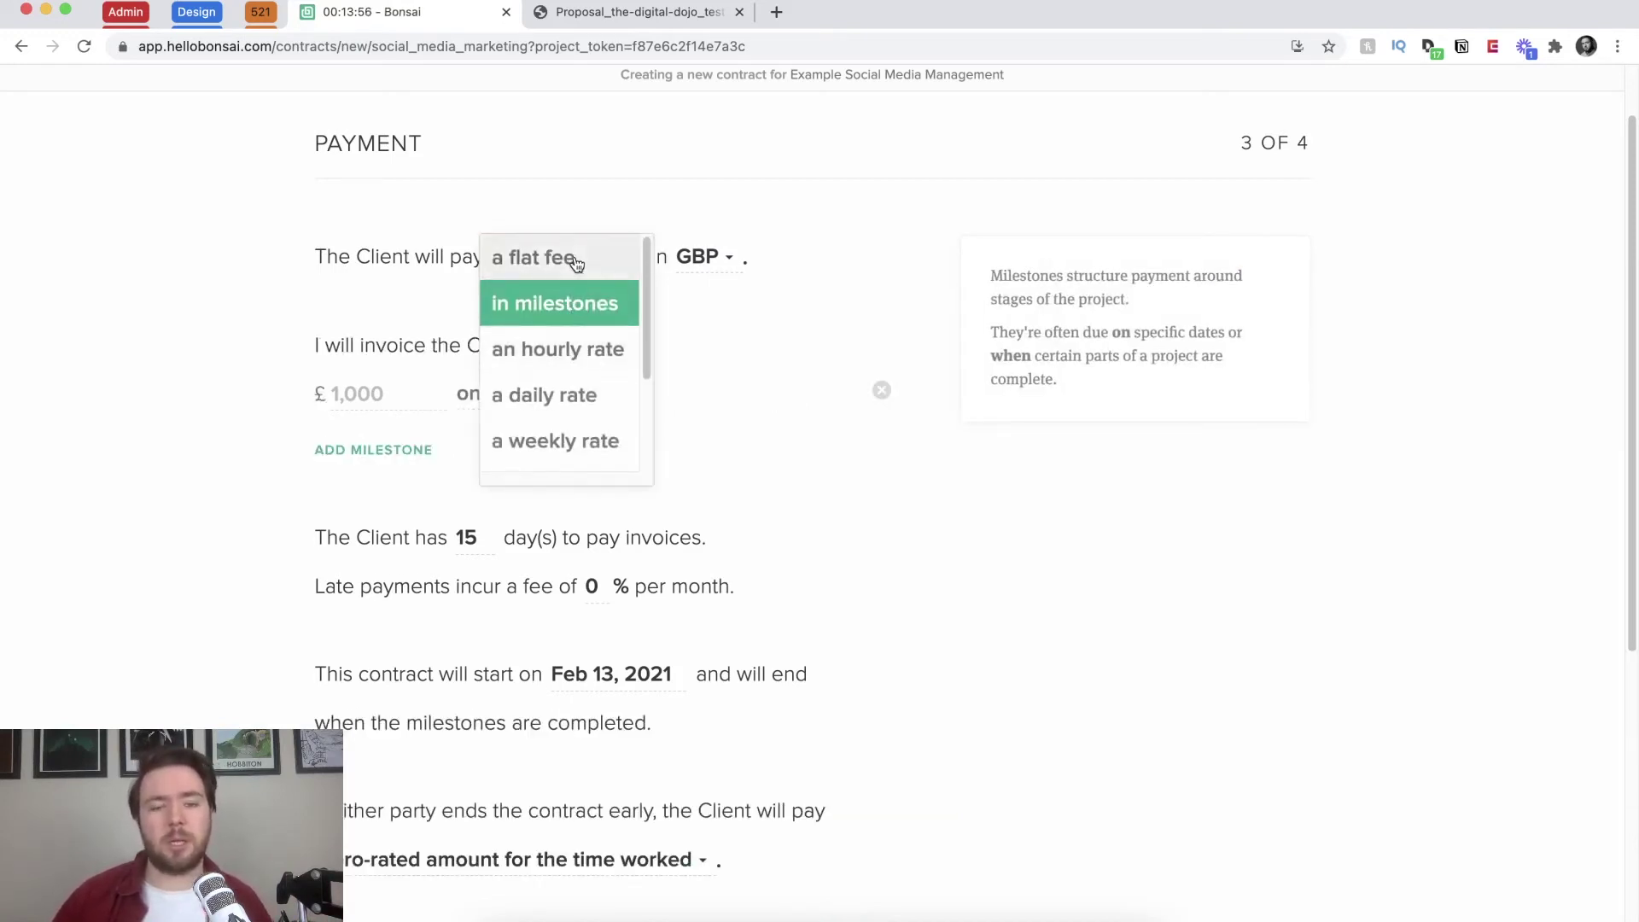
key(Return)
click(698, 255)
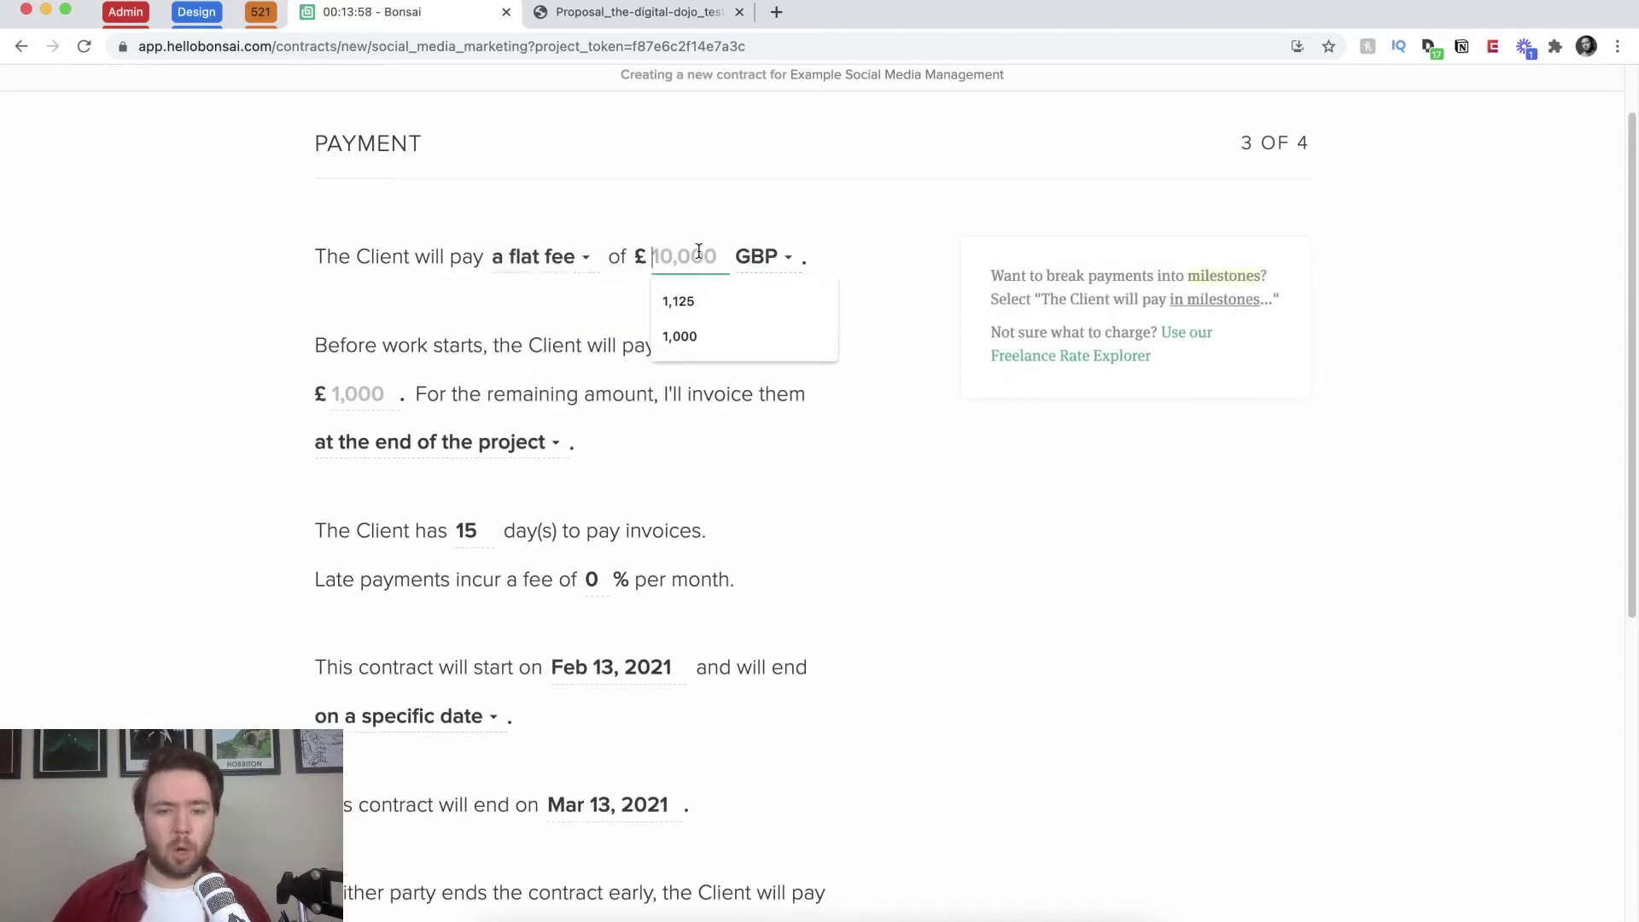
text(2000)
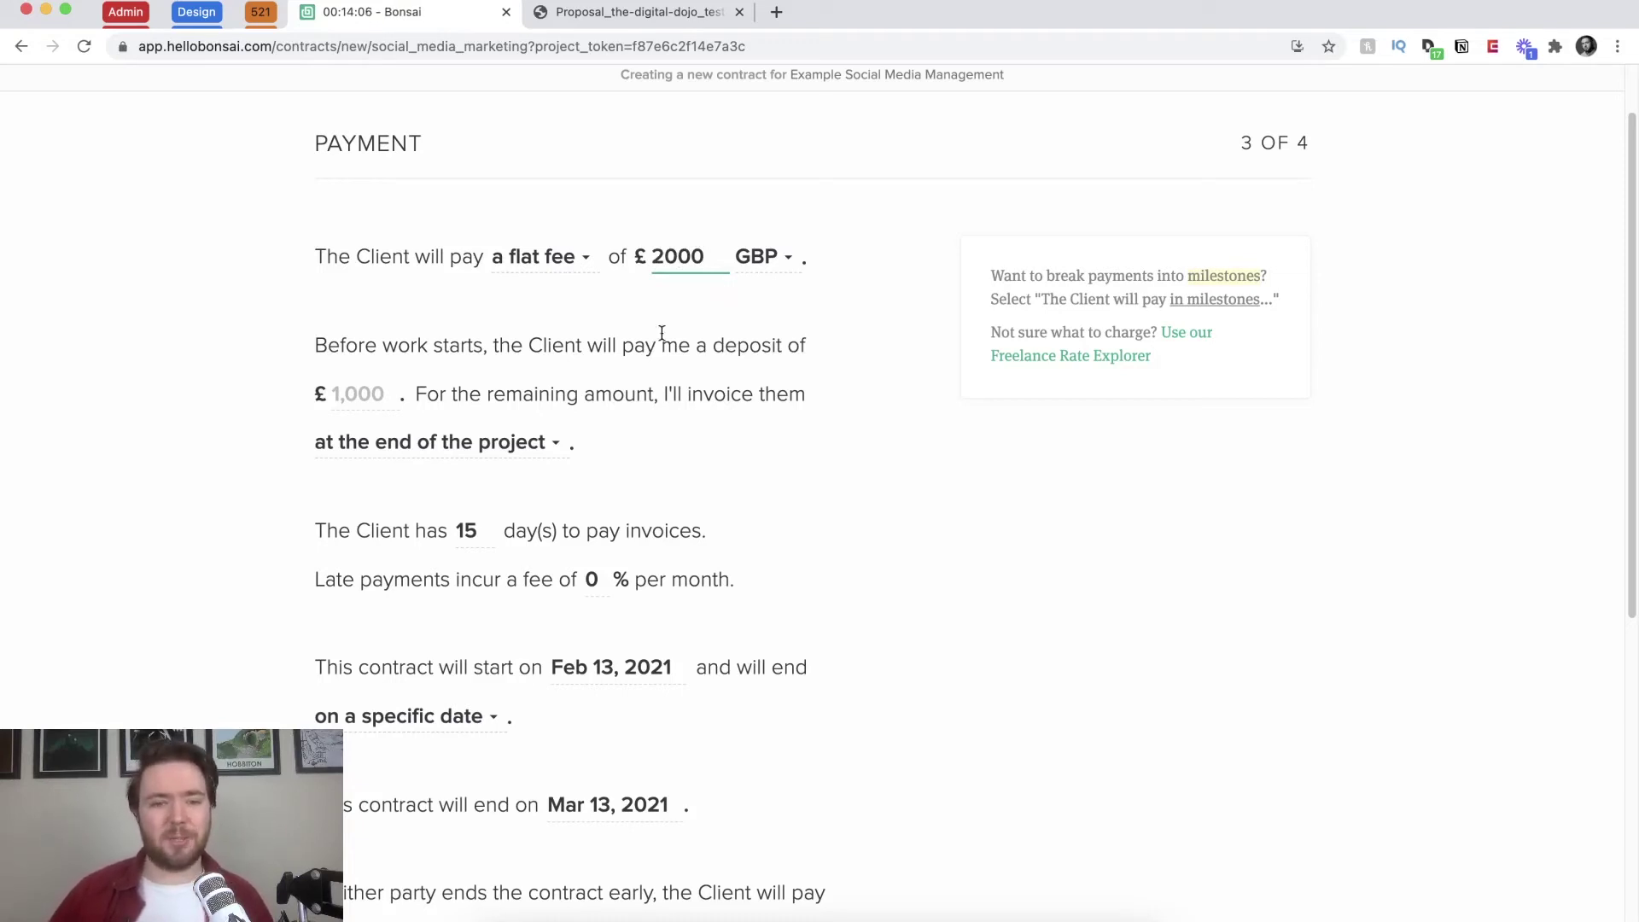
Step: Set the deposit the client pays before work starts to £100
click(346, 394)
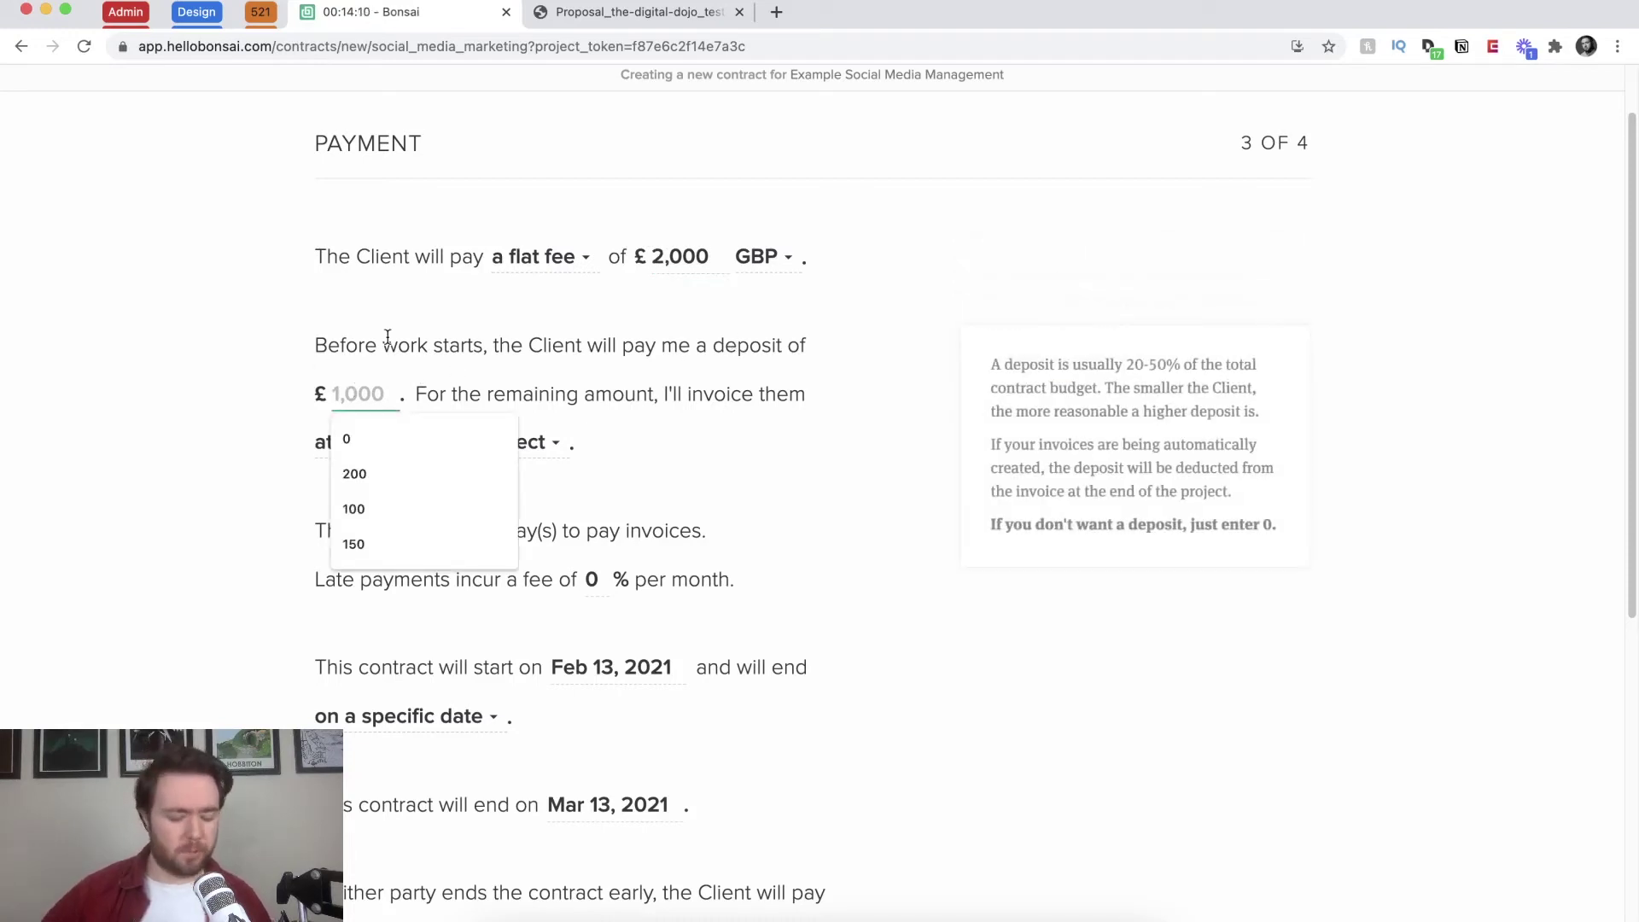
text(100)
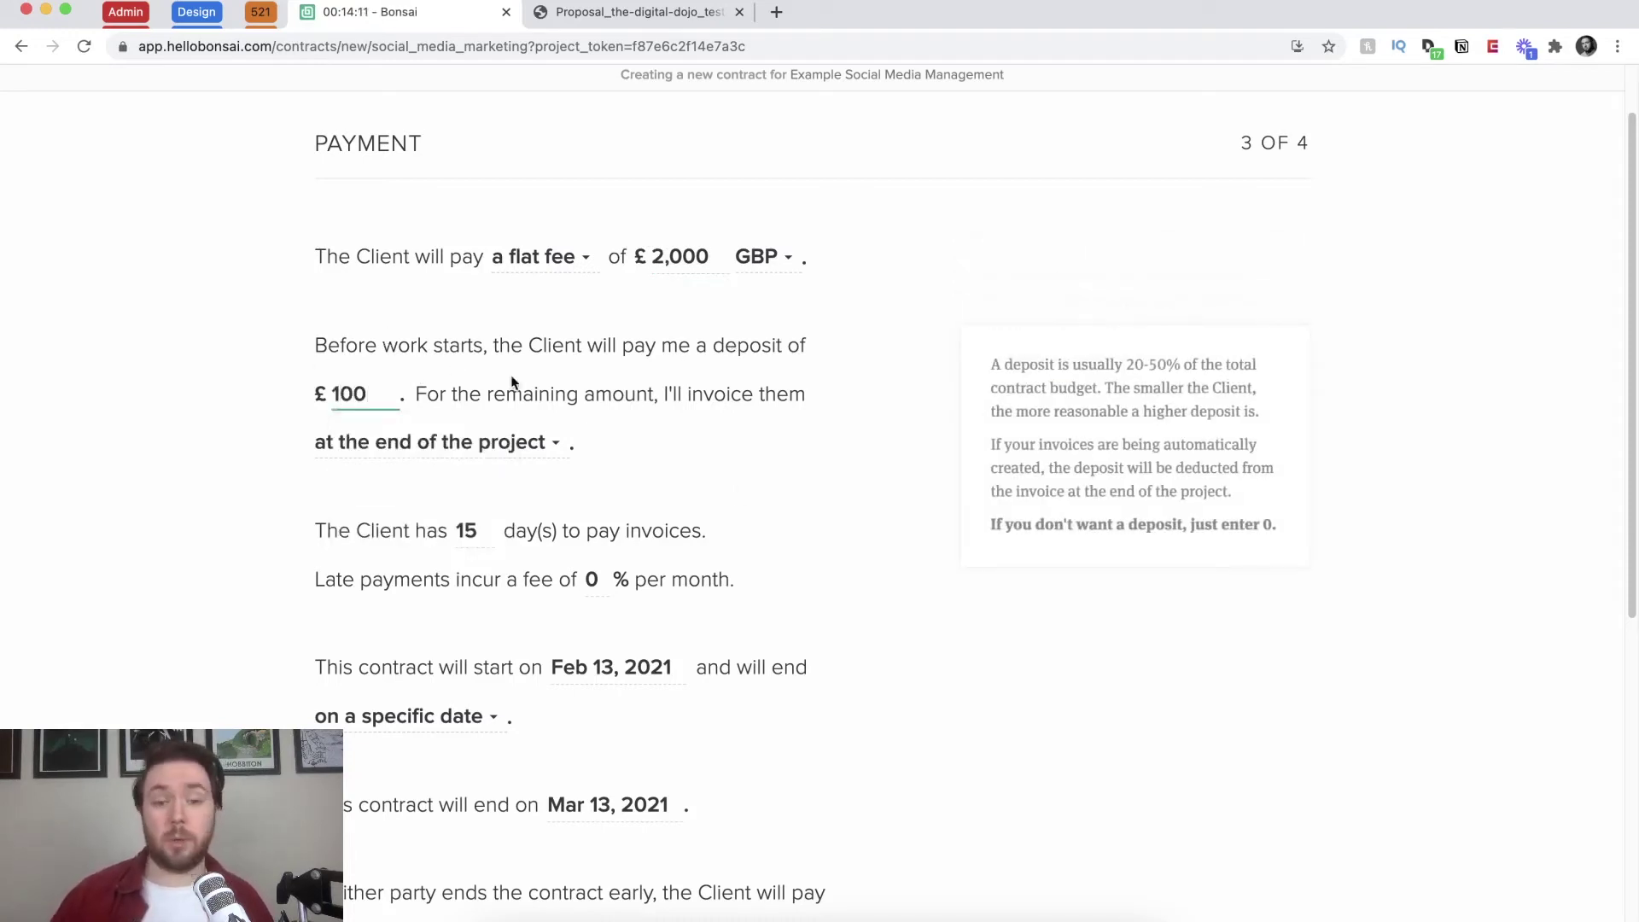
click(751, 384)
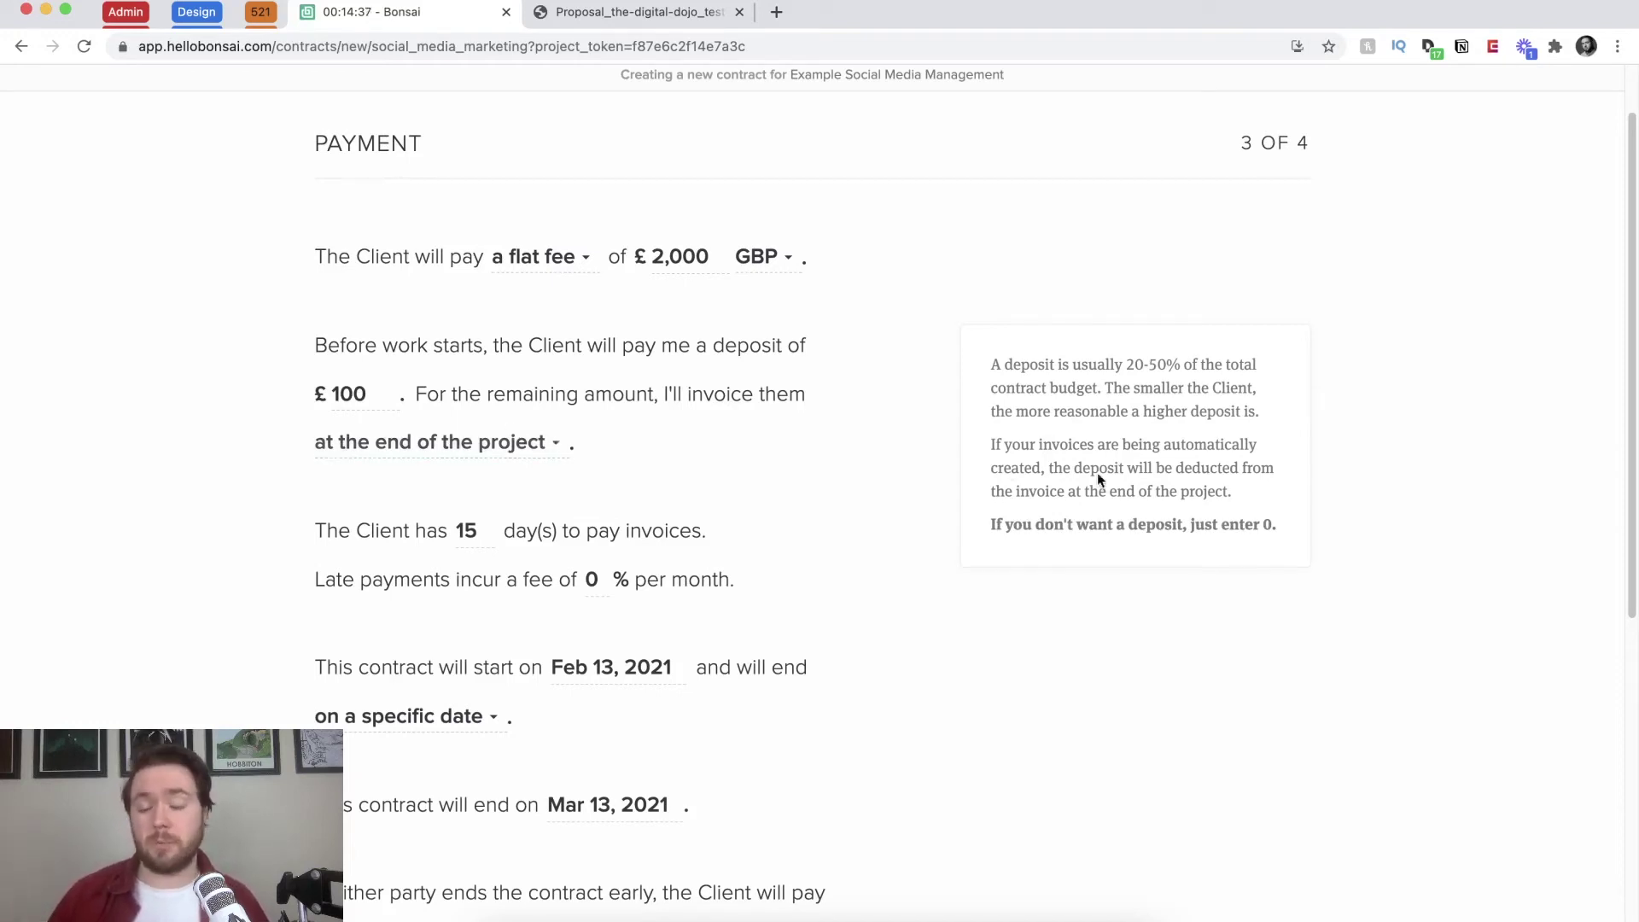
Step: Set the deposit to £500 and keep the remaining amount invoiced at the end of the project
click(380, 394)
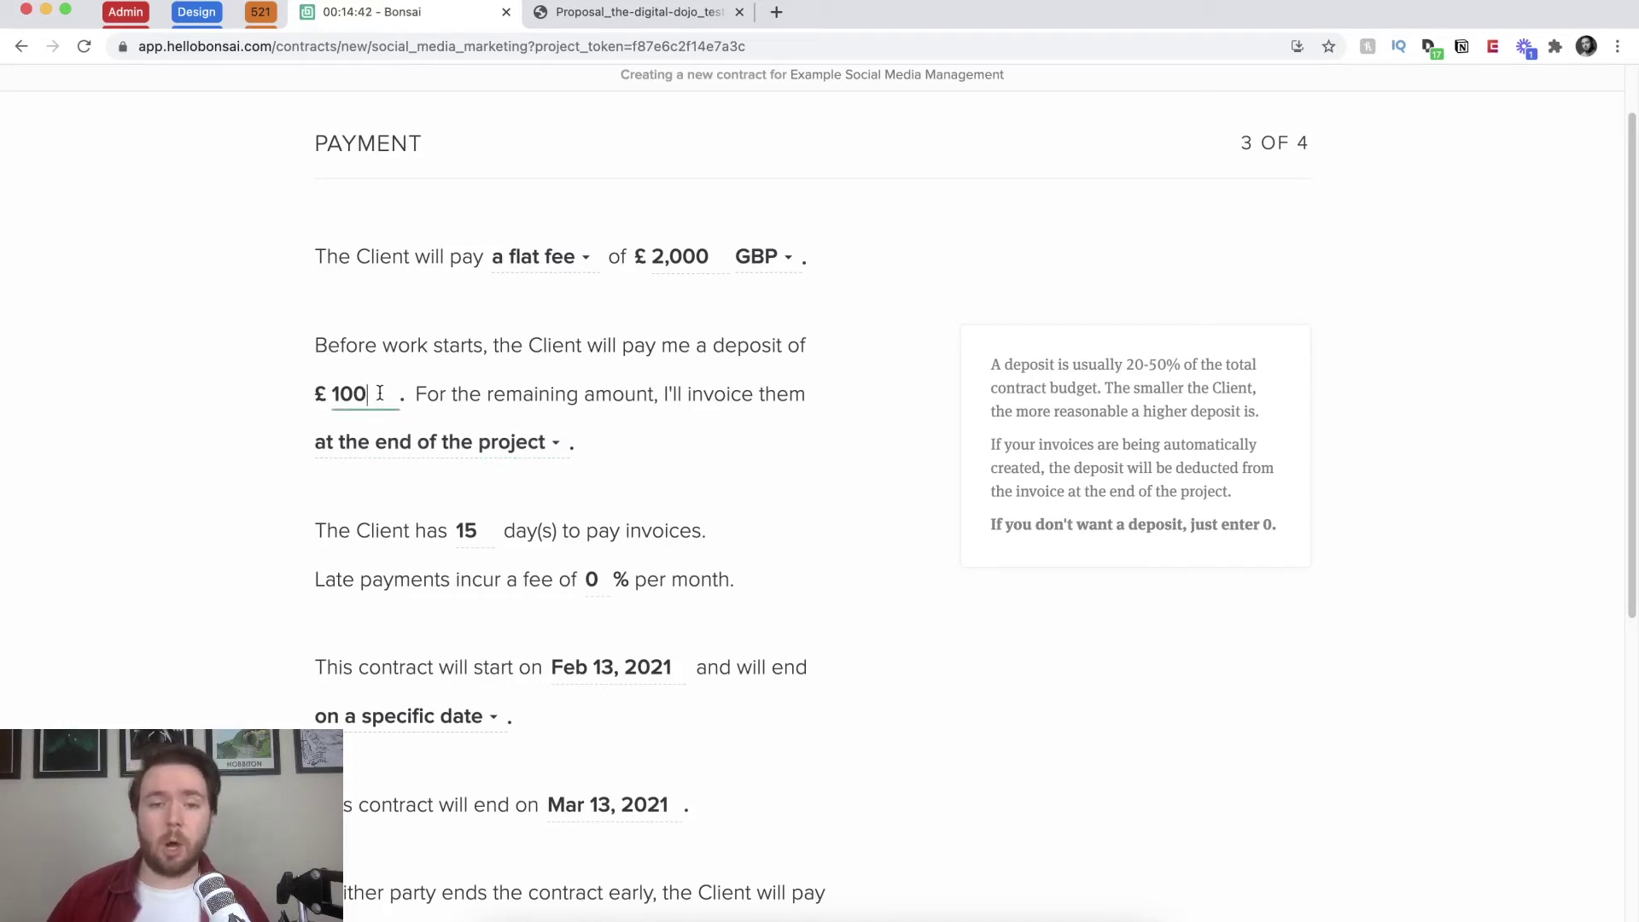
drag(381, 393, 329, 390)
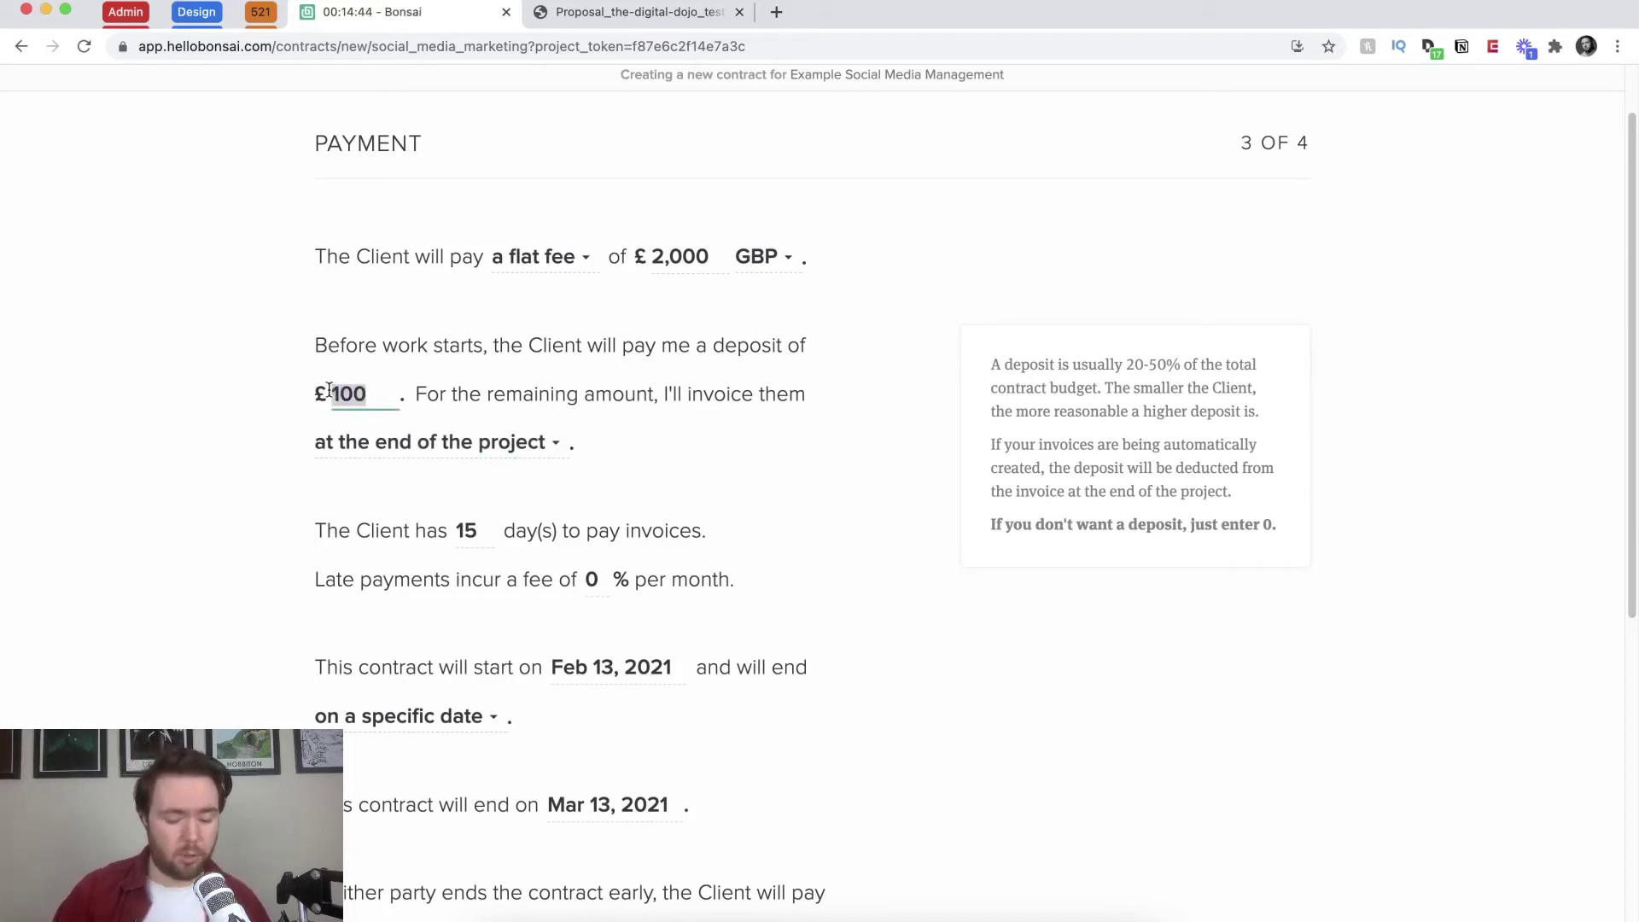
text(500)
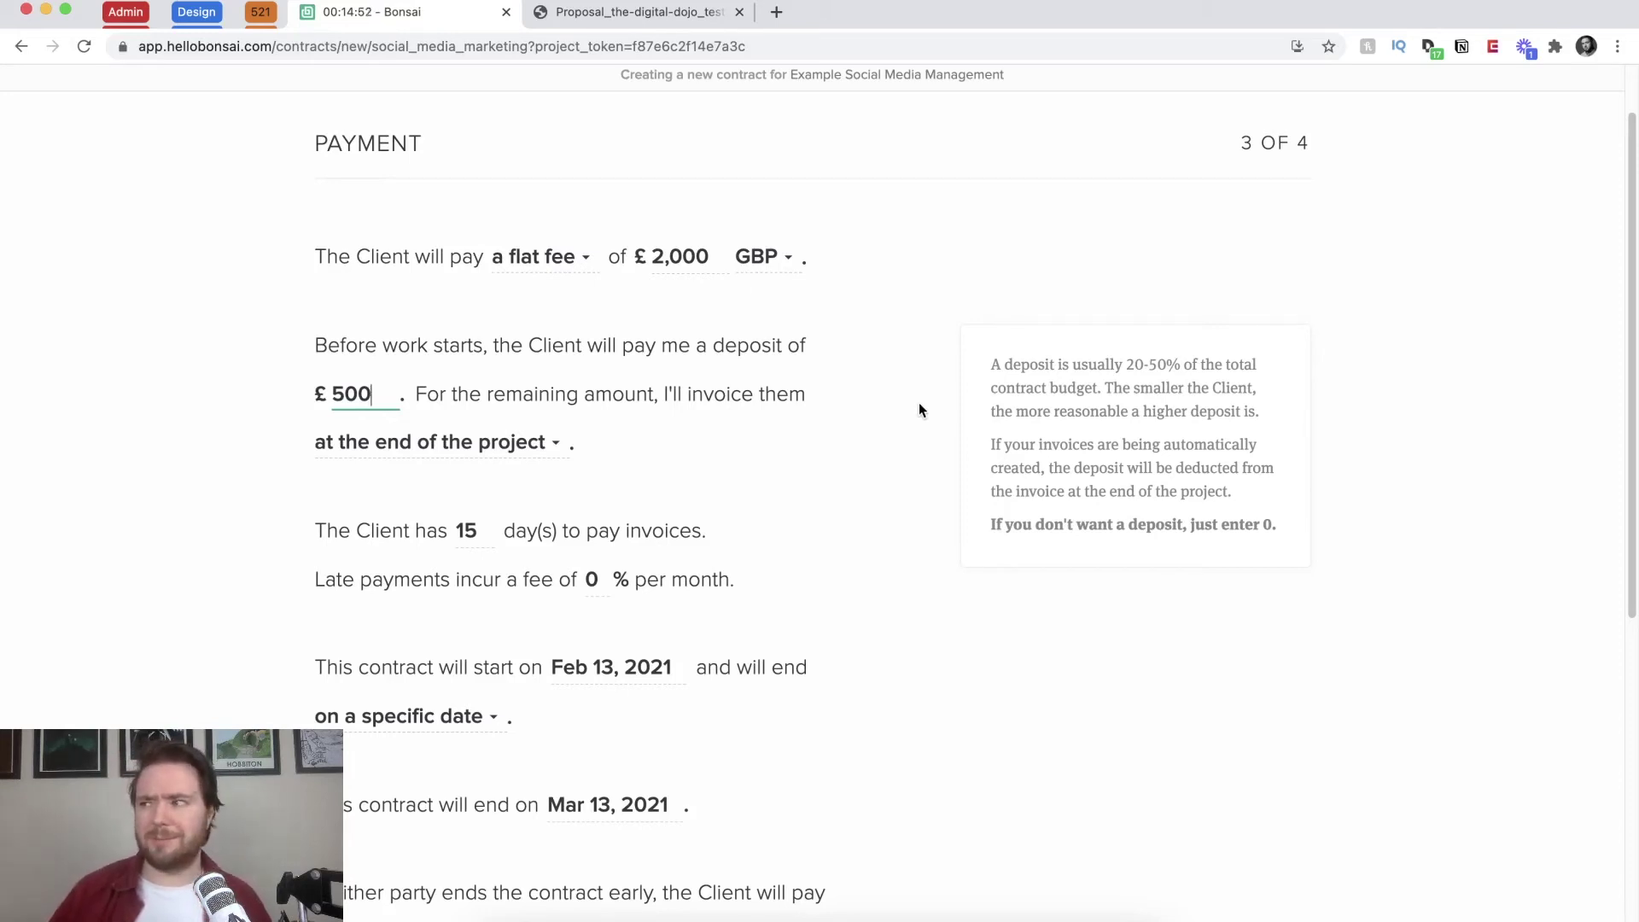
click(534, 441)
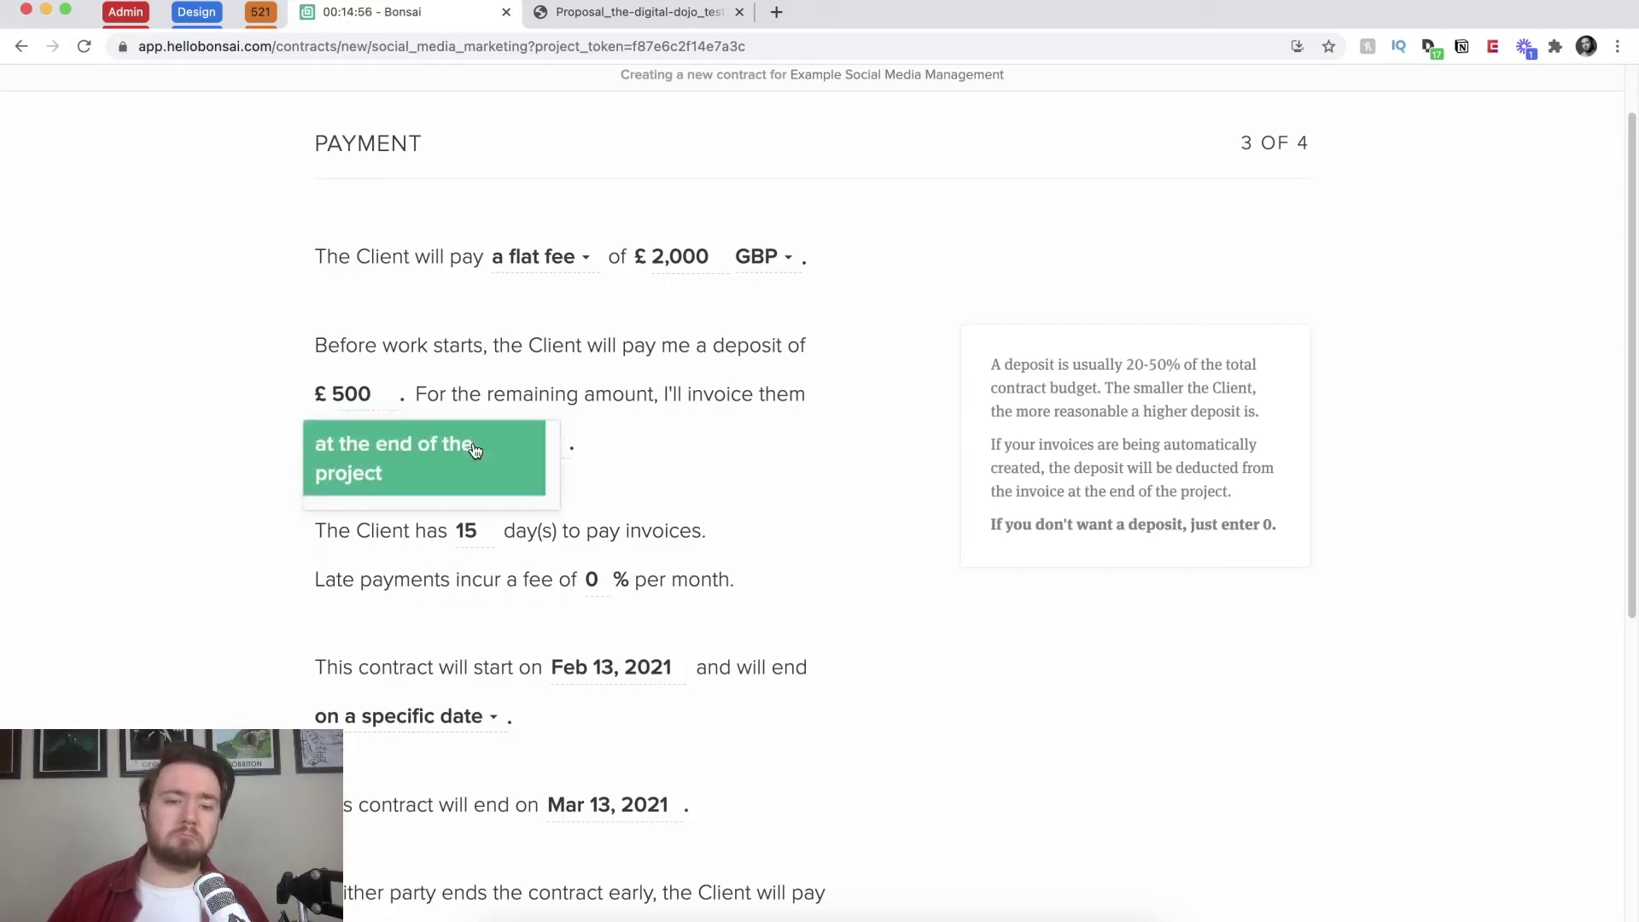
click(465, 504)
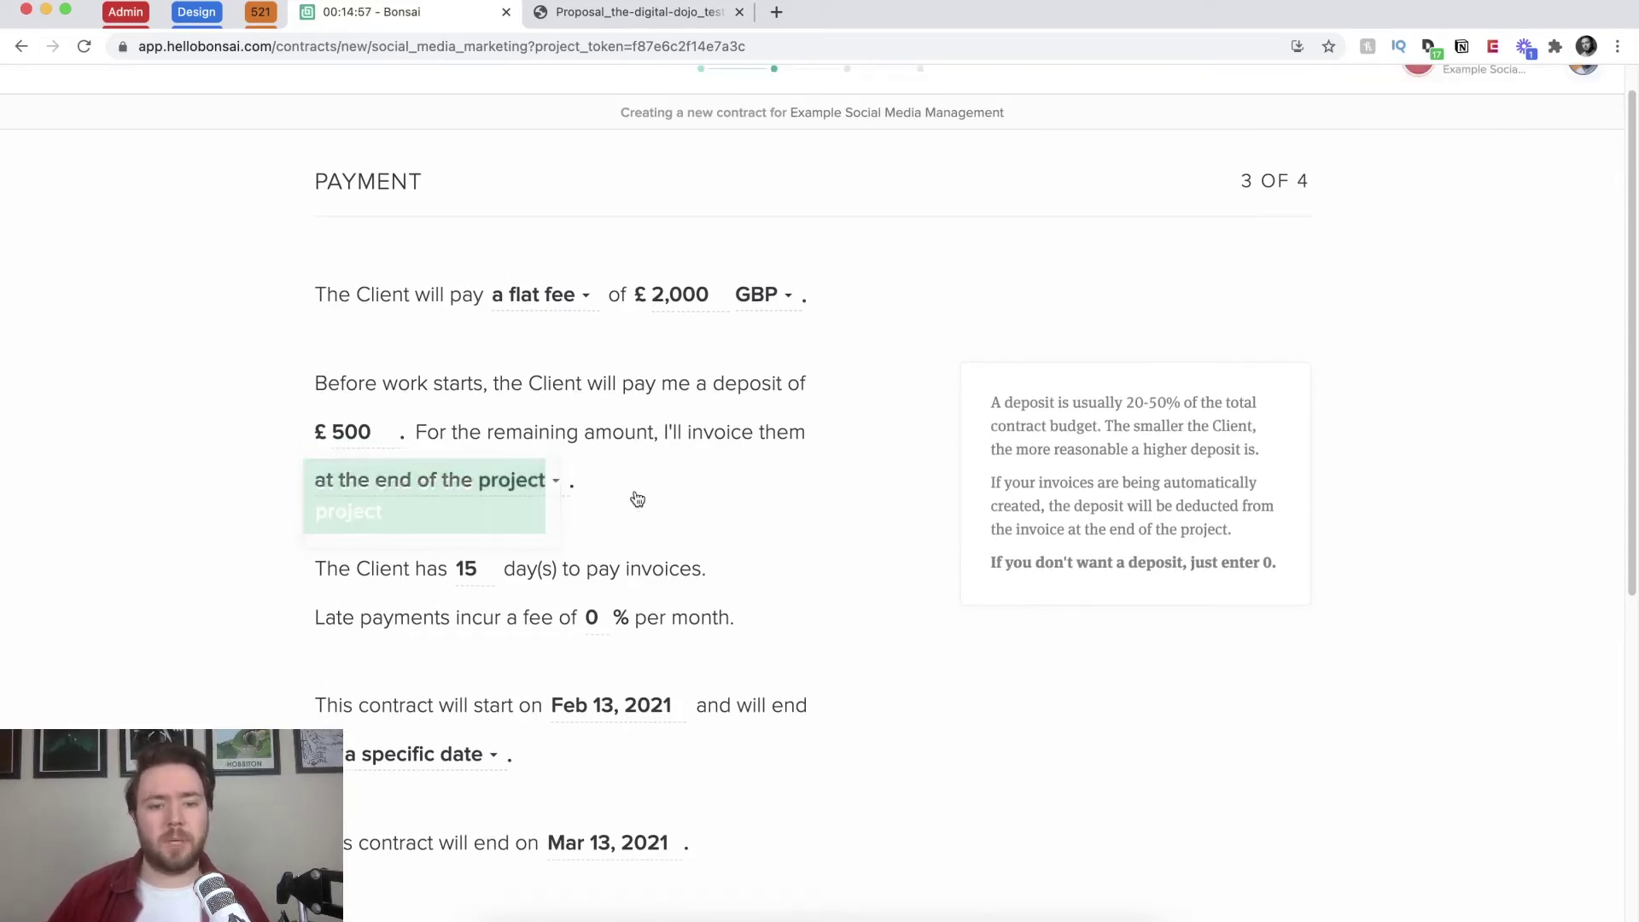
Step: Set the time the client has to pay invoices to 30 days
scroll(669, 512, down, 1)
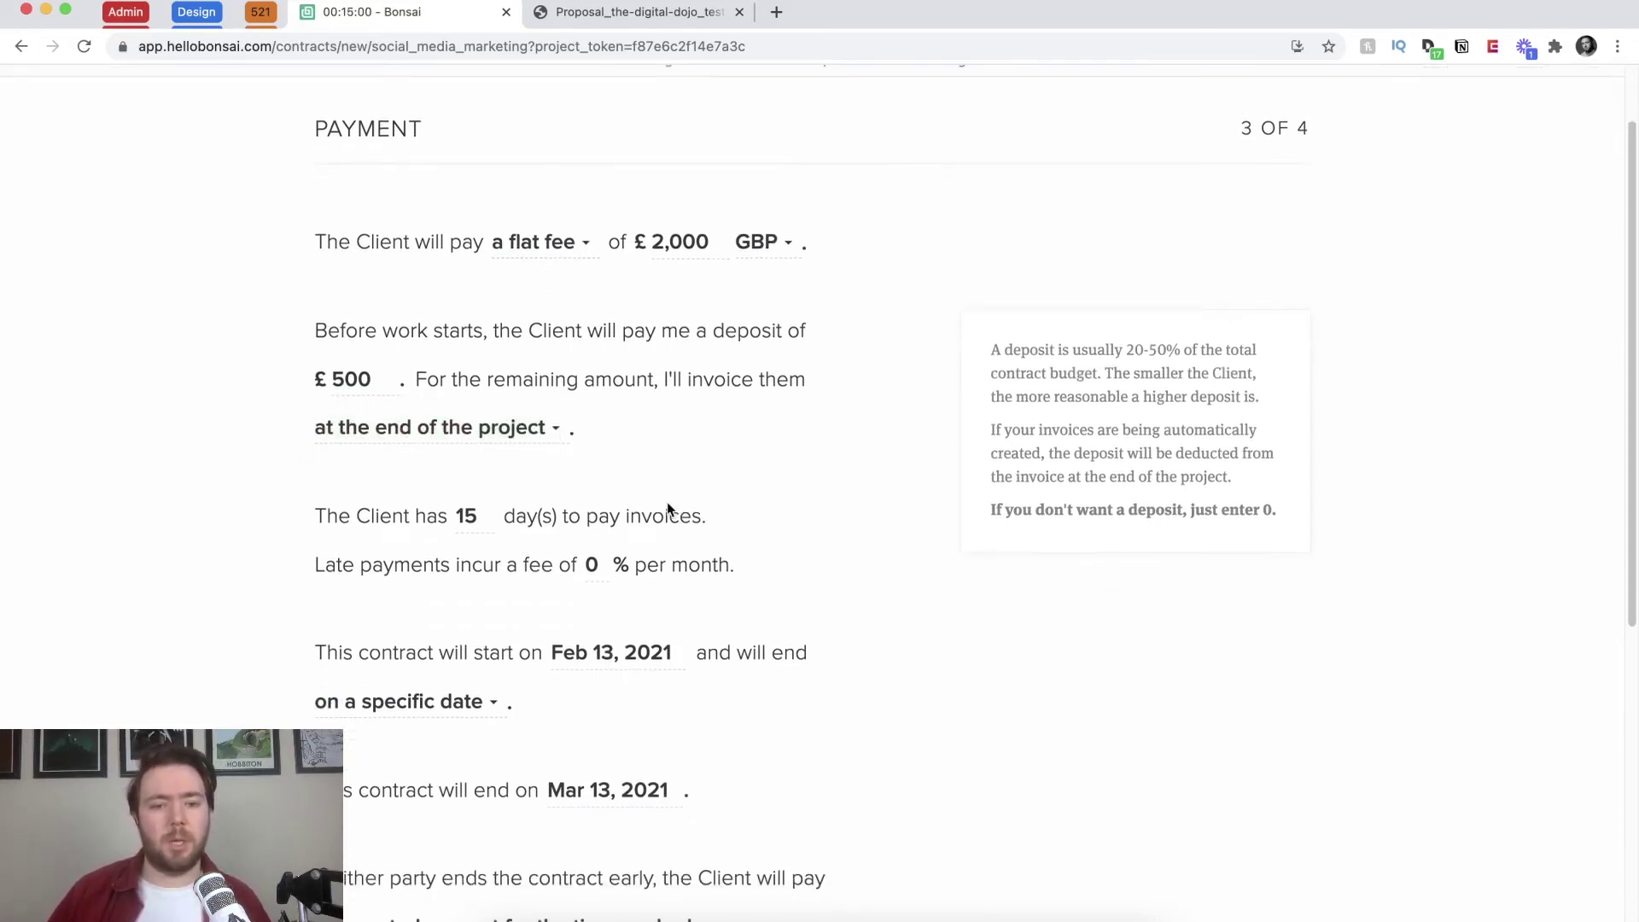
click(486, 516)
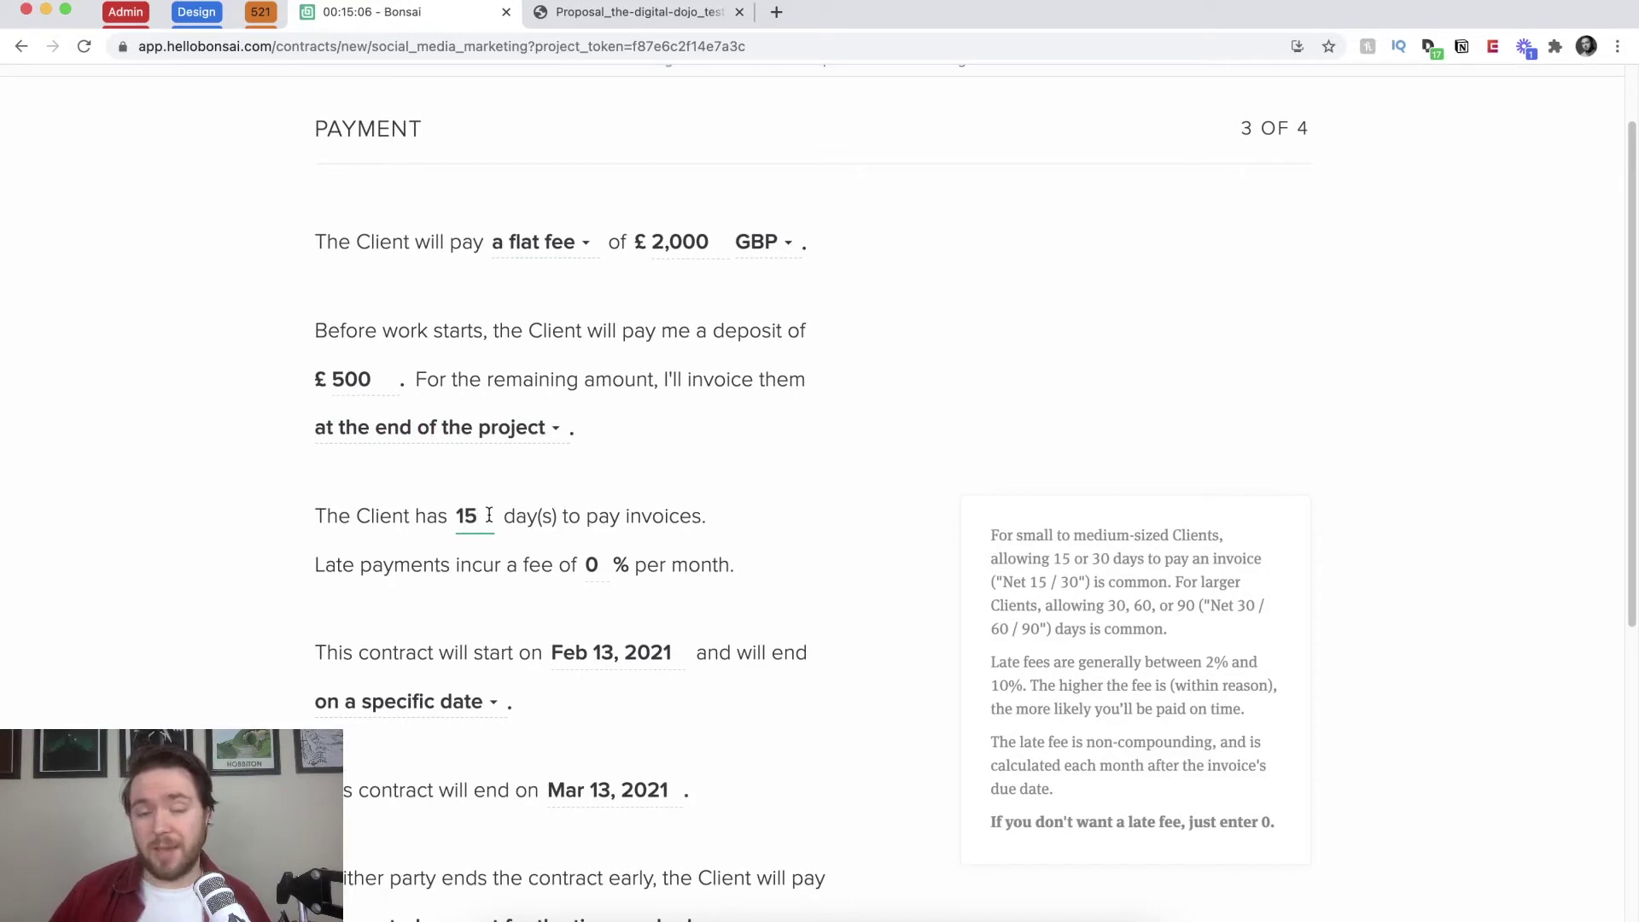
drag(489, 514, 446, 509)
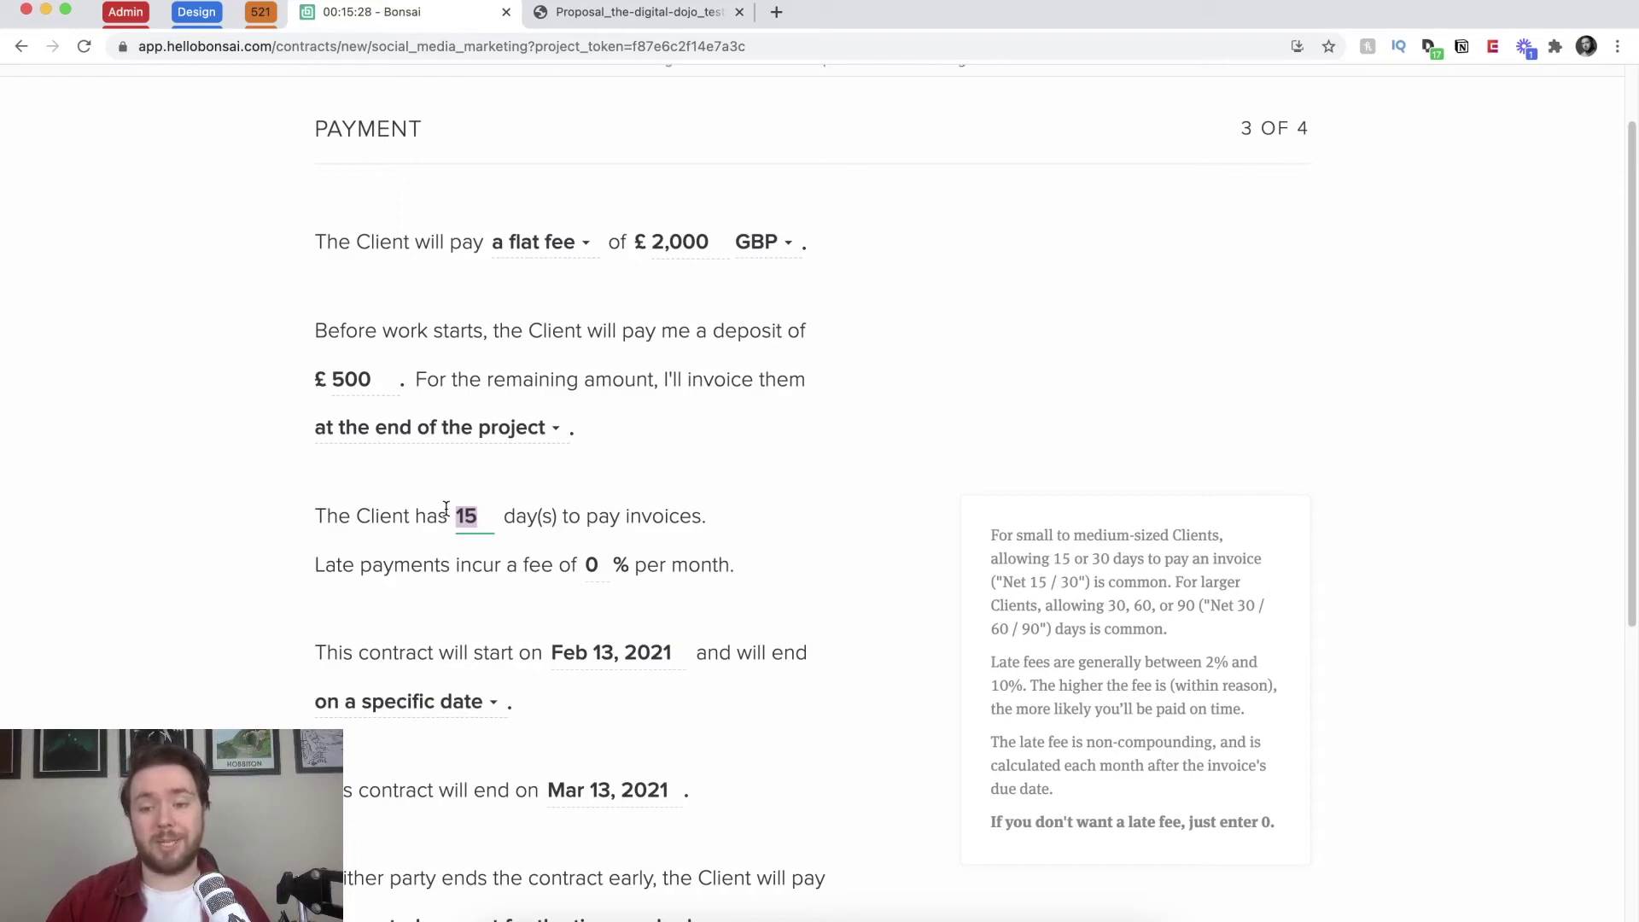
text(30)
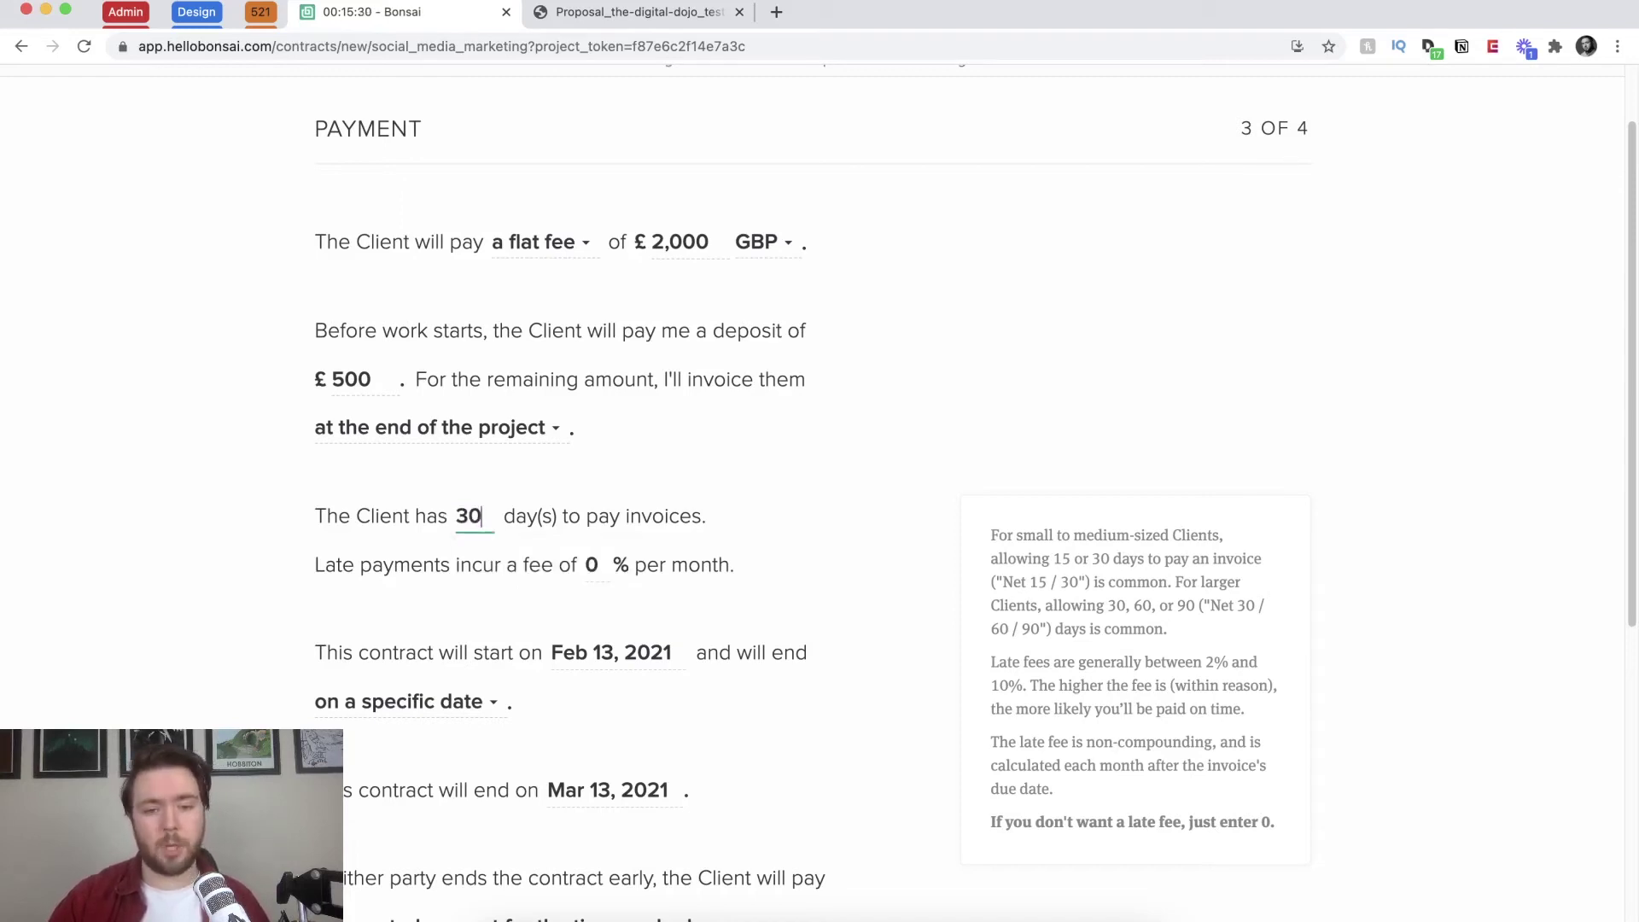
click(666, 510)
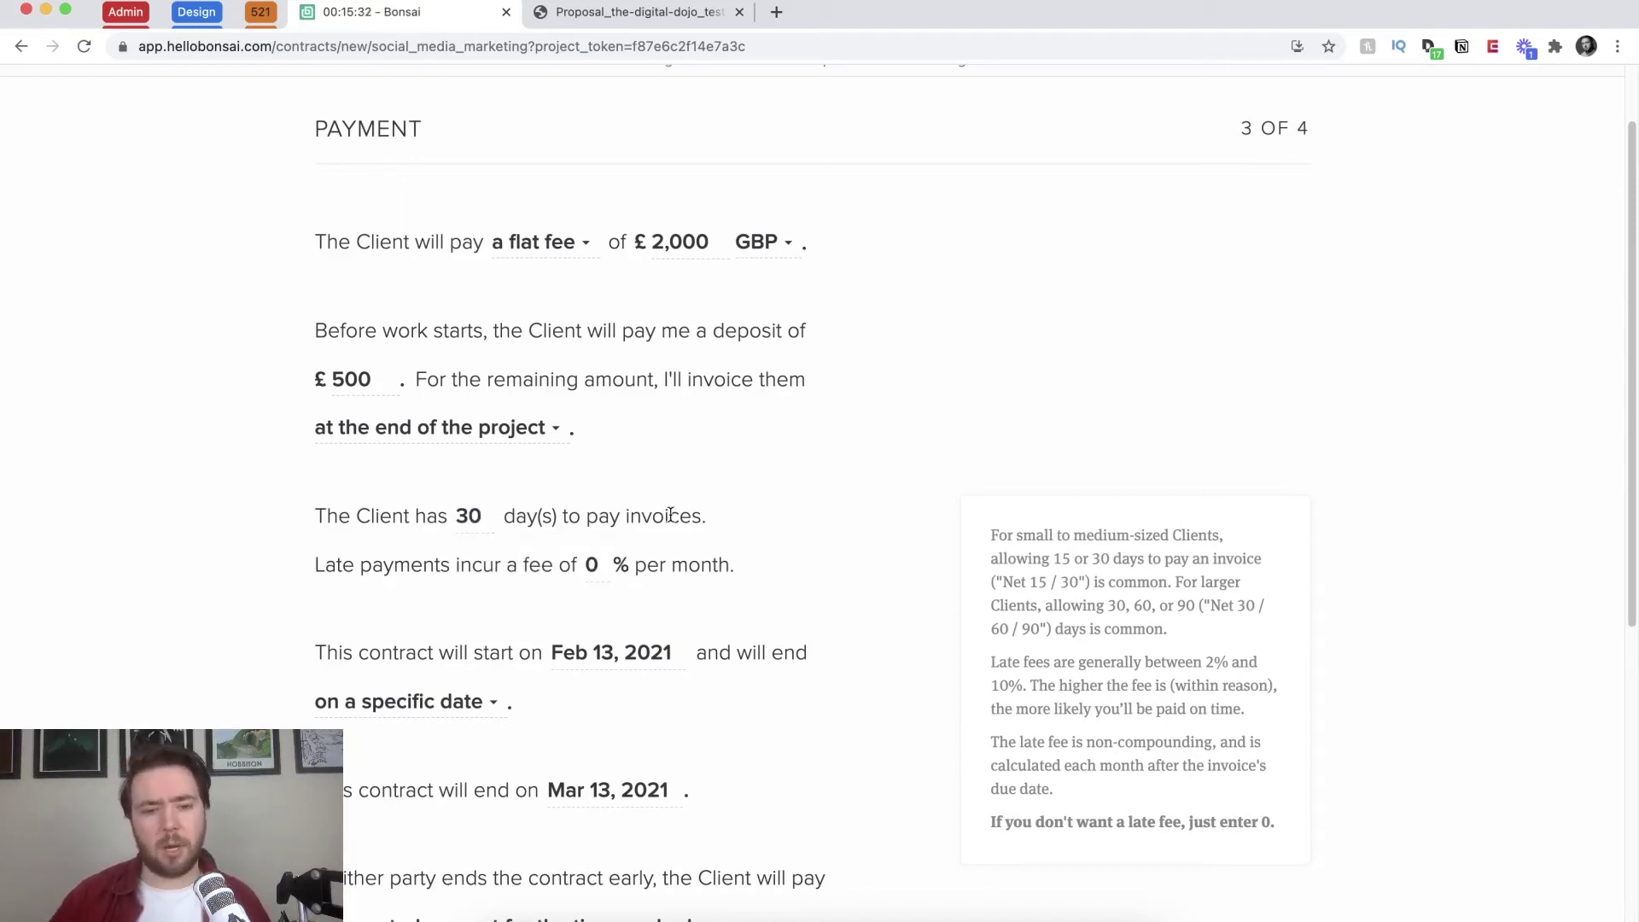
Step: Set the contract's start date to Feb 15, 2021 and have it end on a specific date
scroll(669, 514, down, 3)
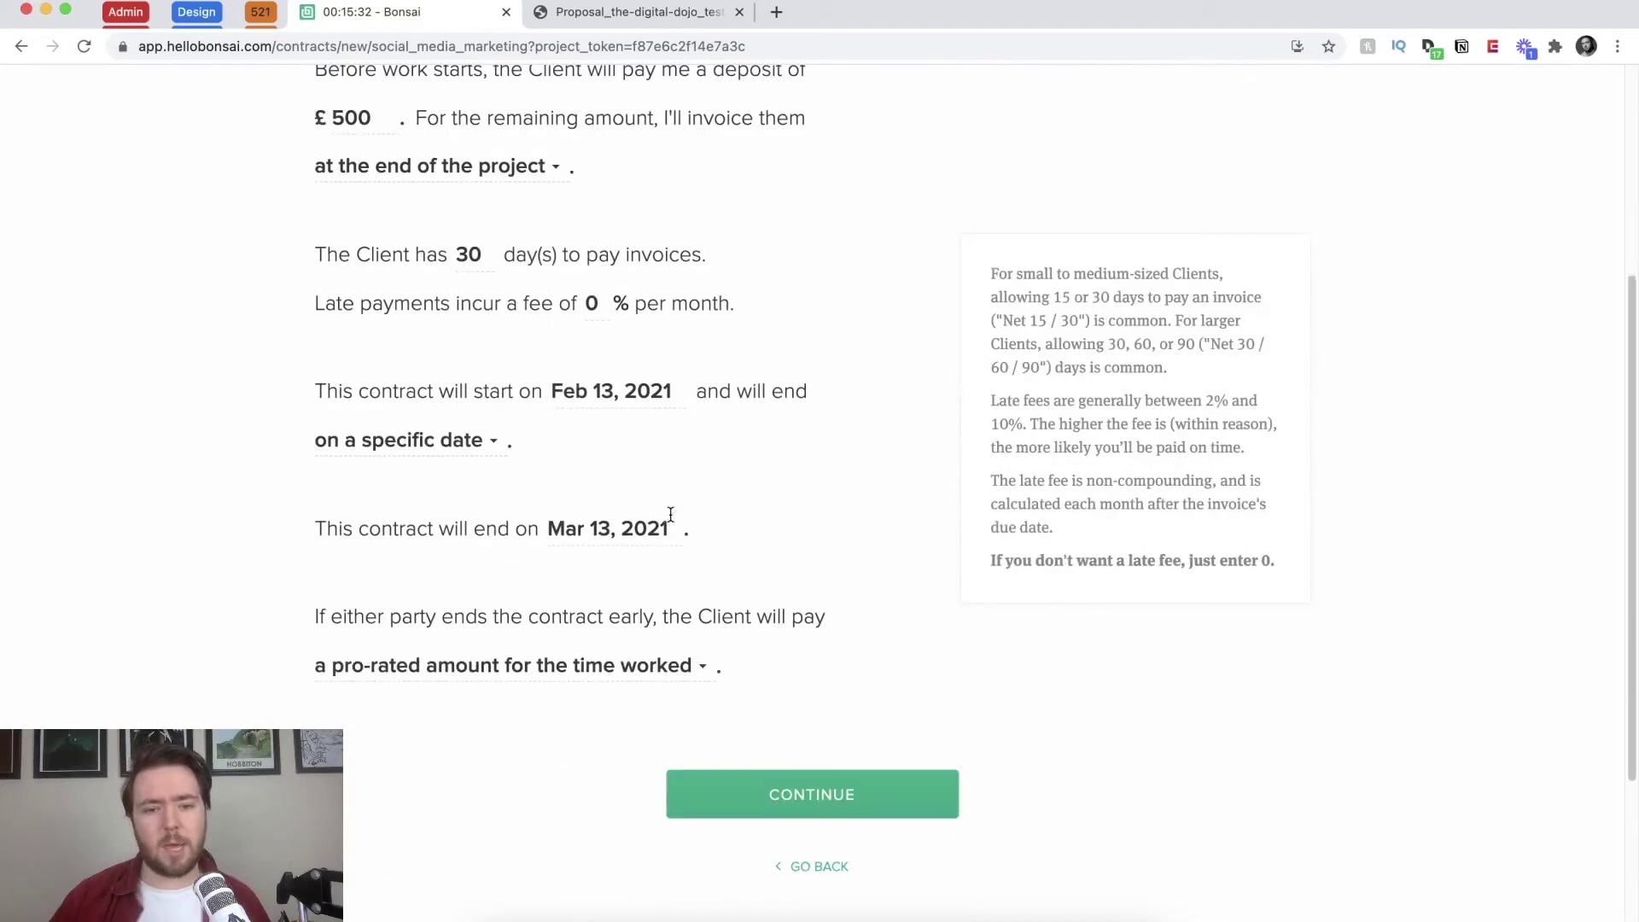
click(614, 398)
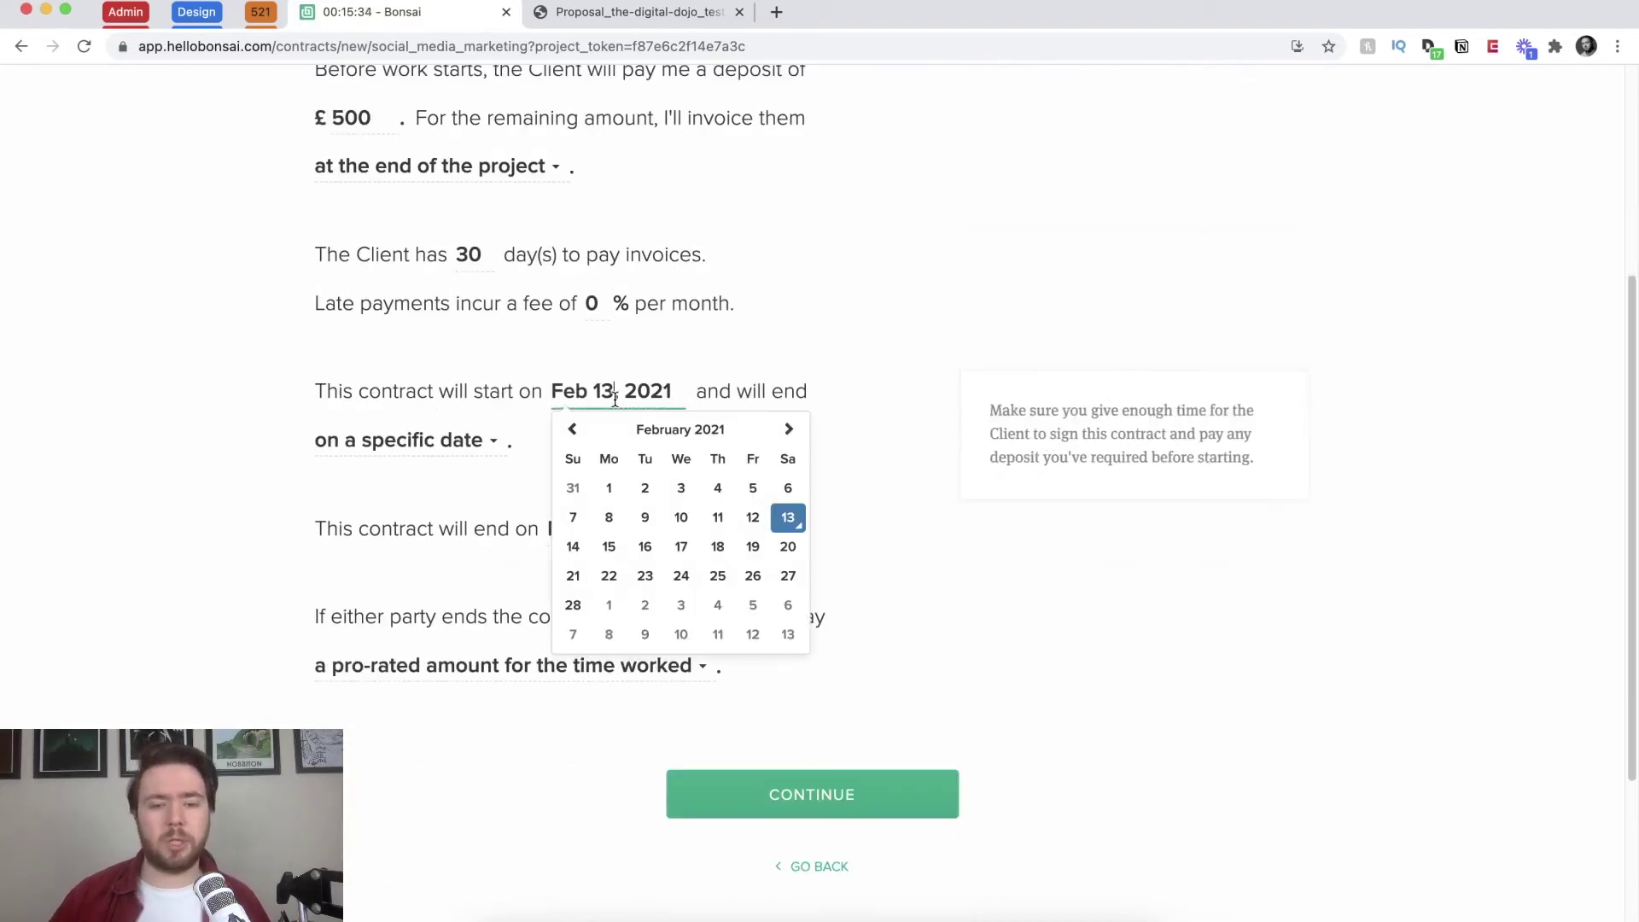
click(608, 547)
click(363, 440)
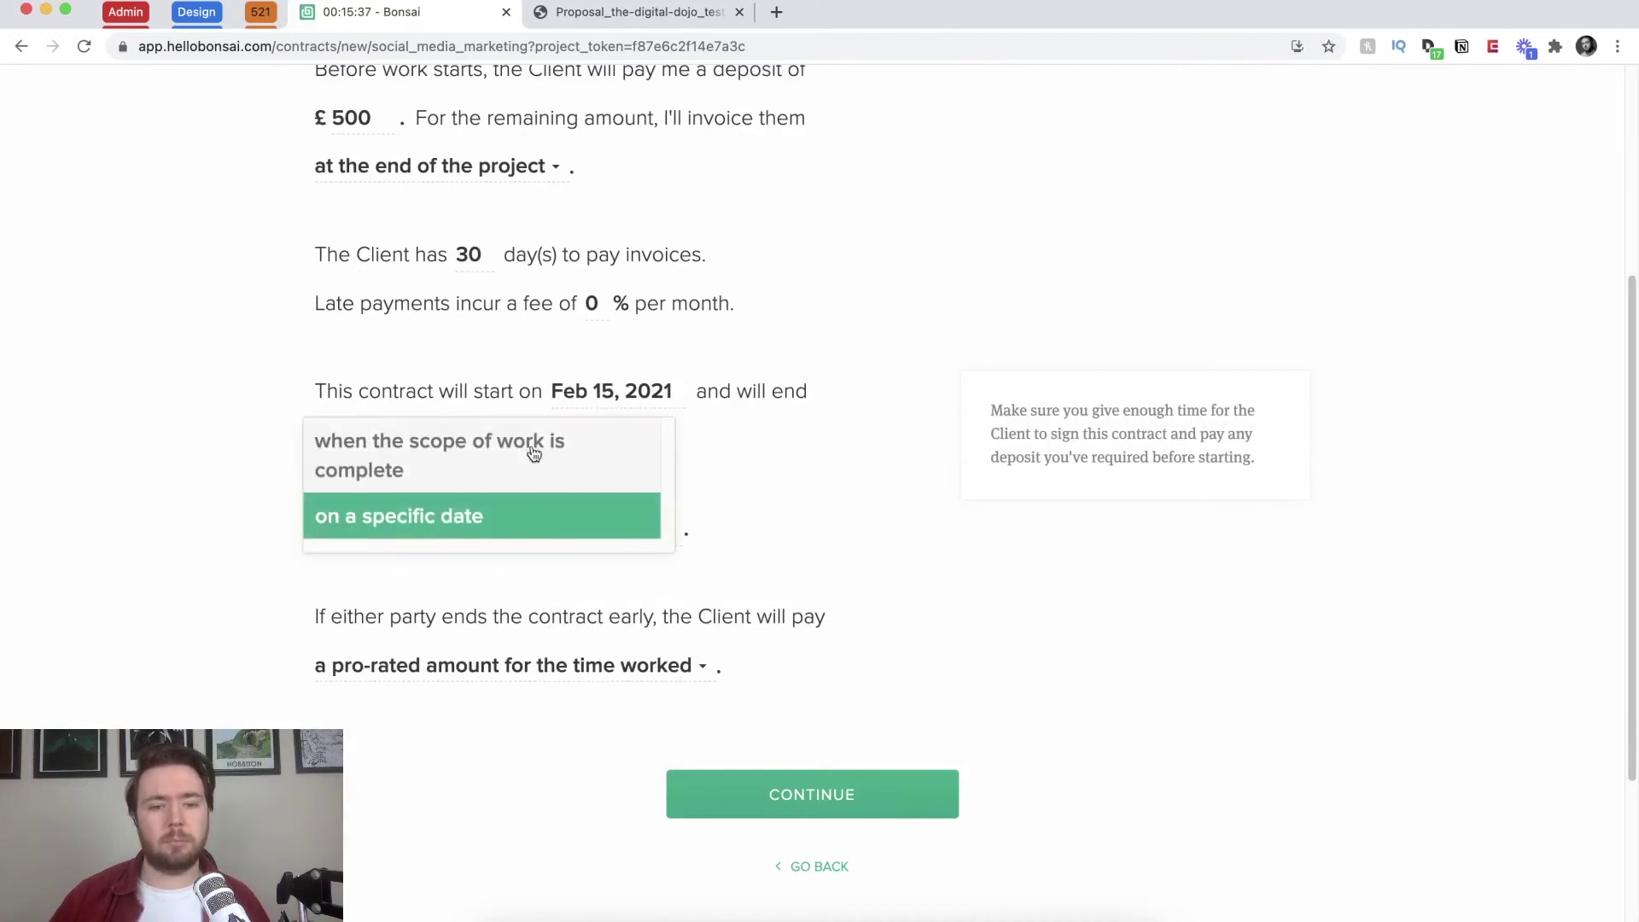
click(593, 523)
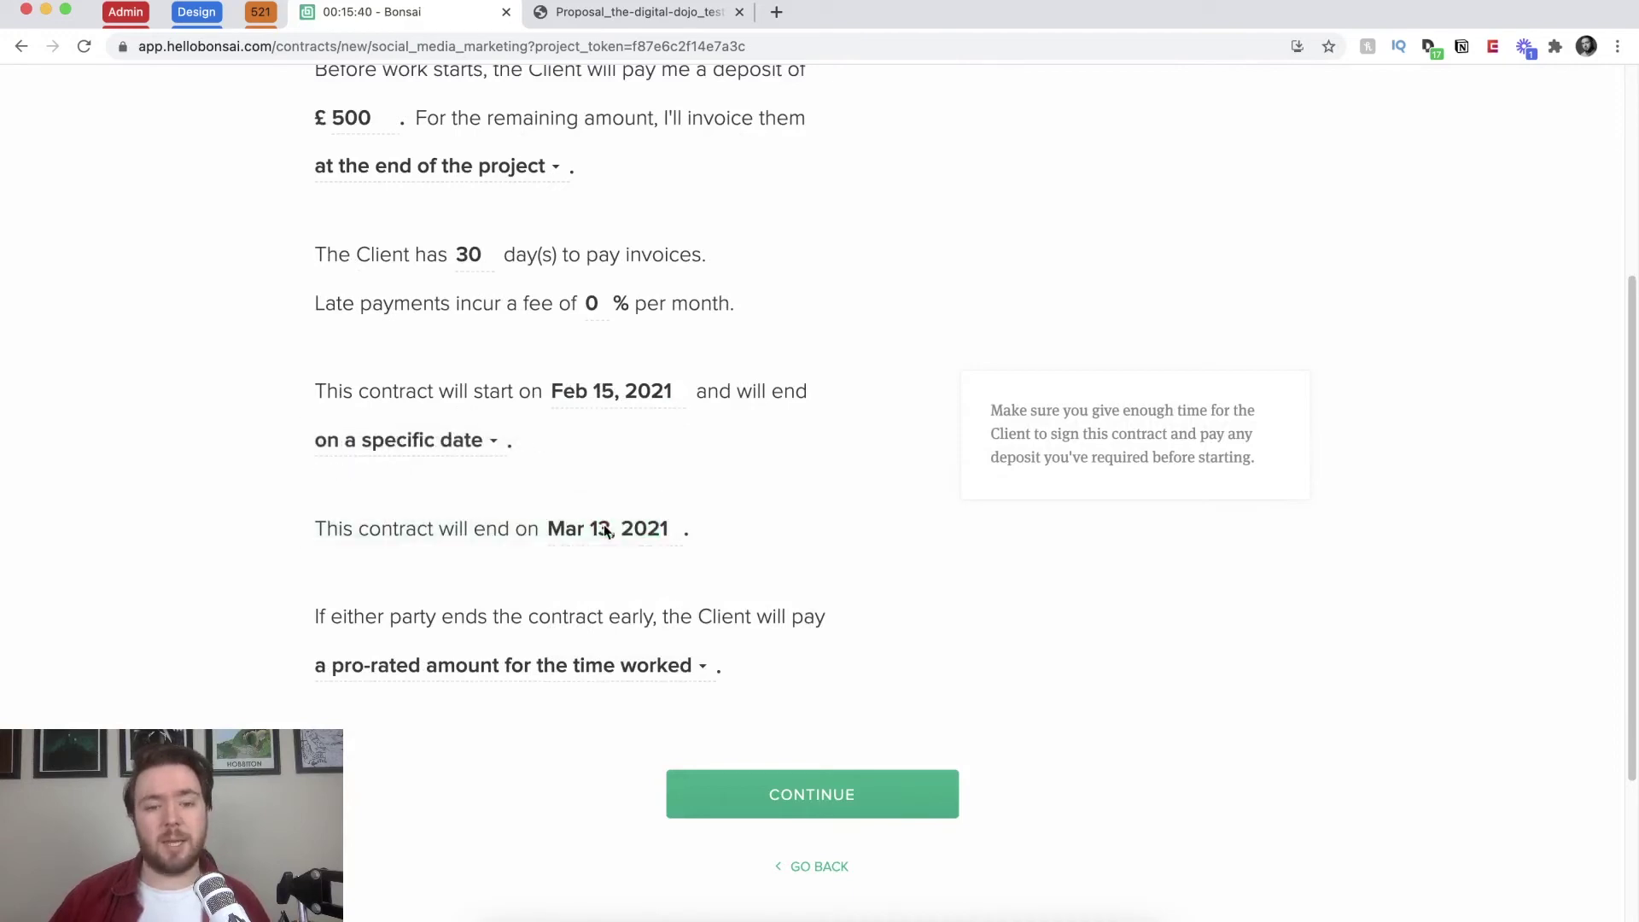
Step: Set the contract's end date to Apr 12, 2021
click(609, 529)
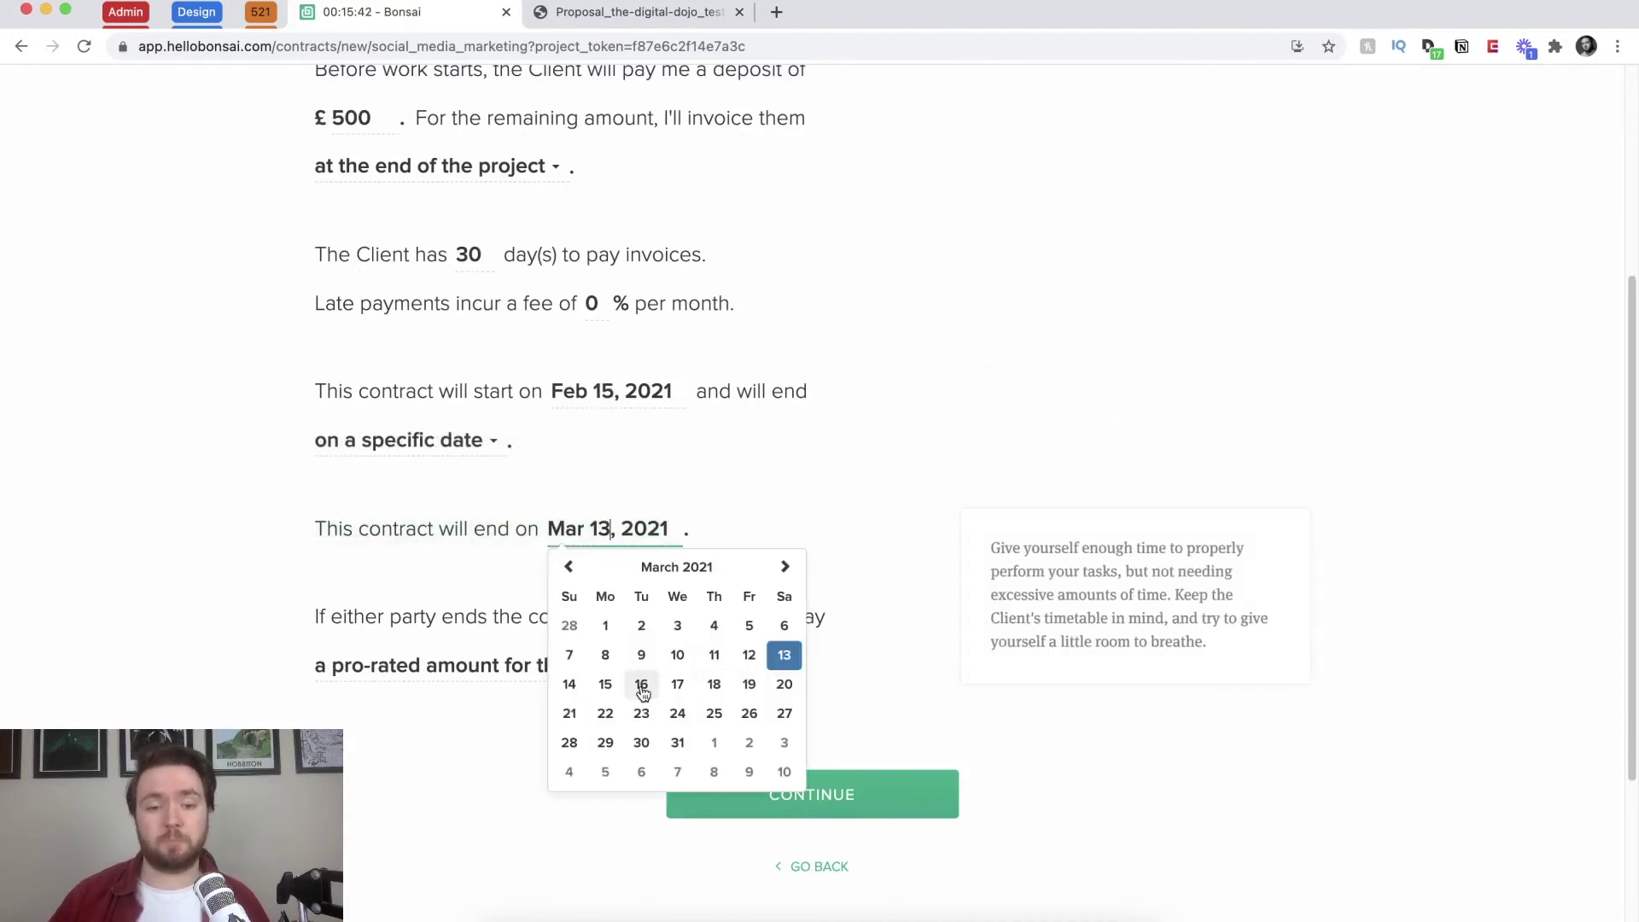
click(784, 567)
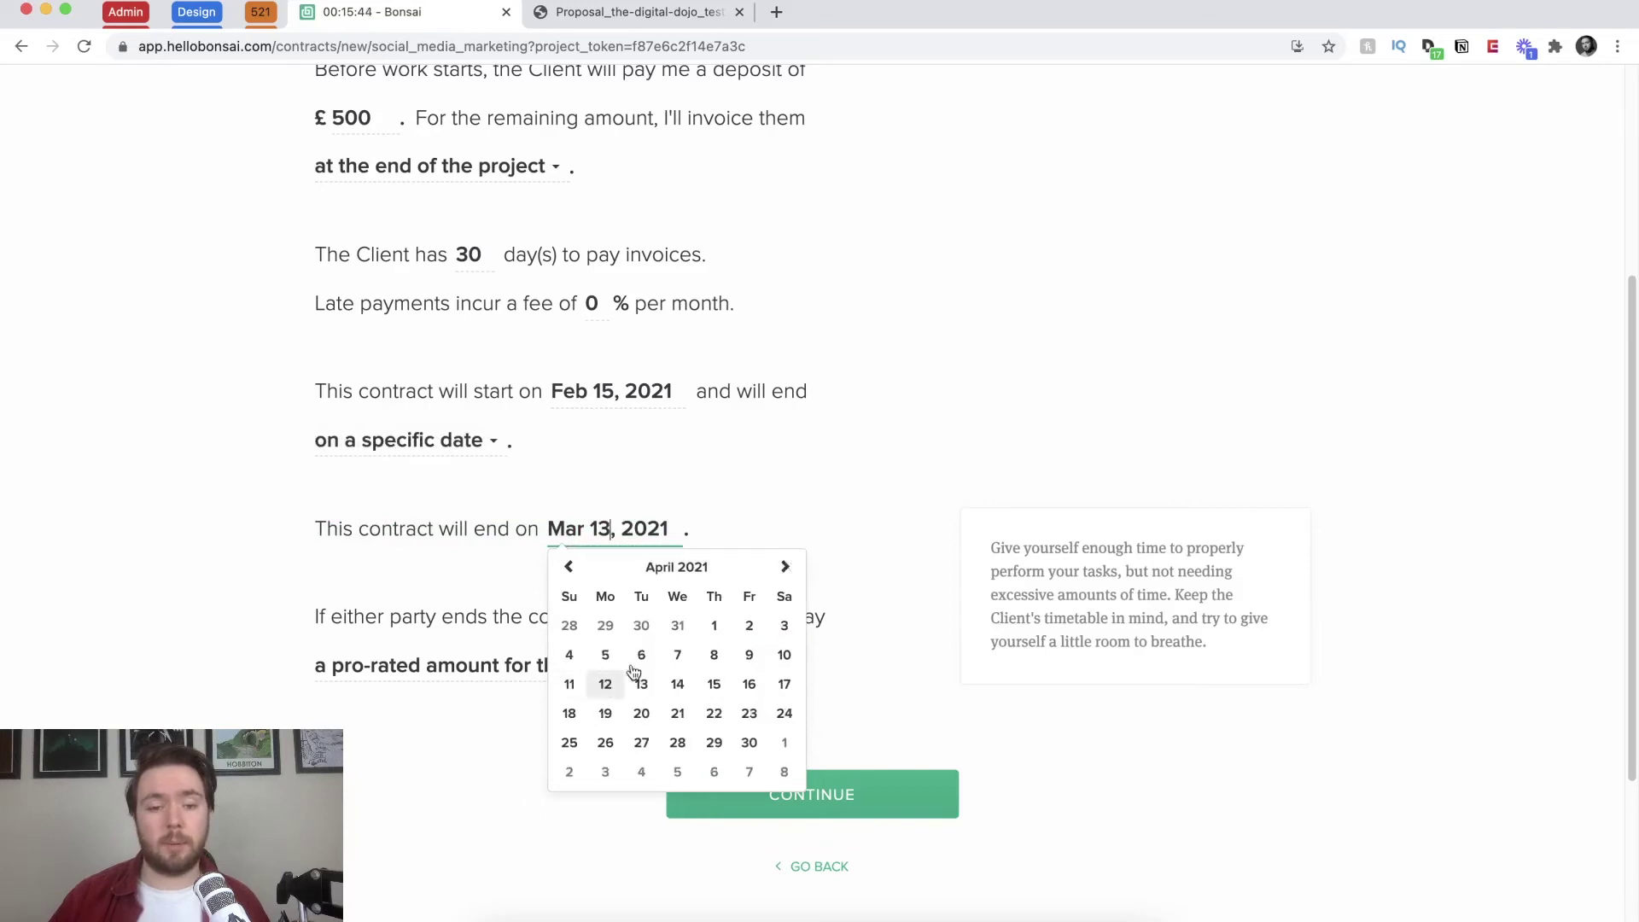
click(605, 684)
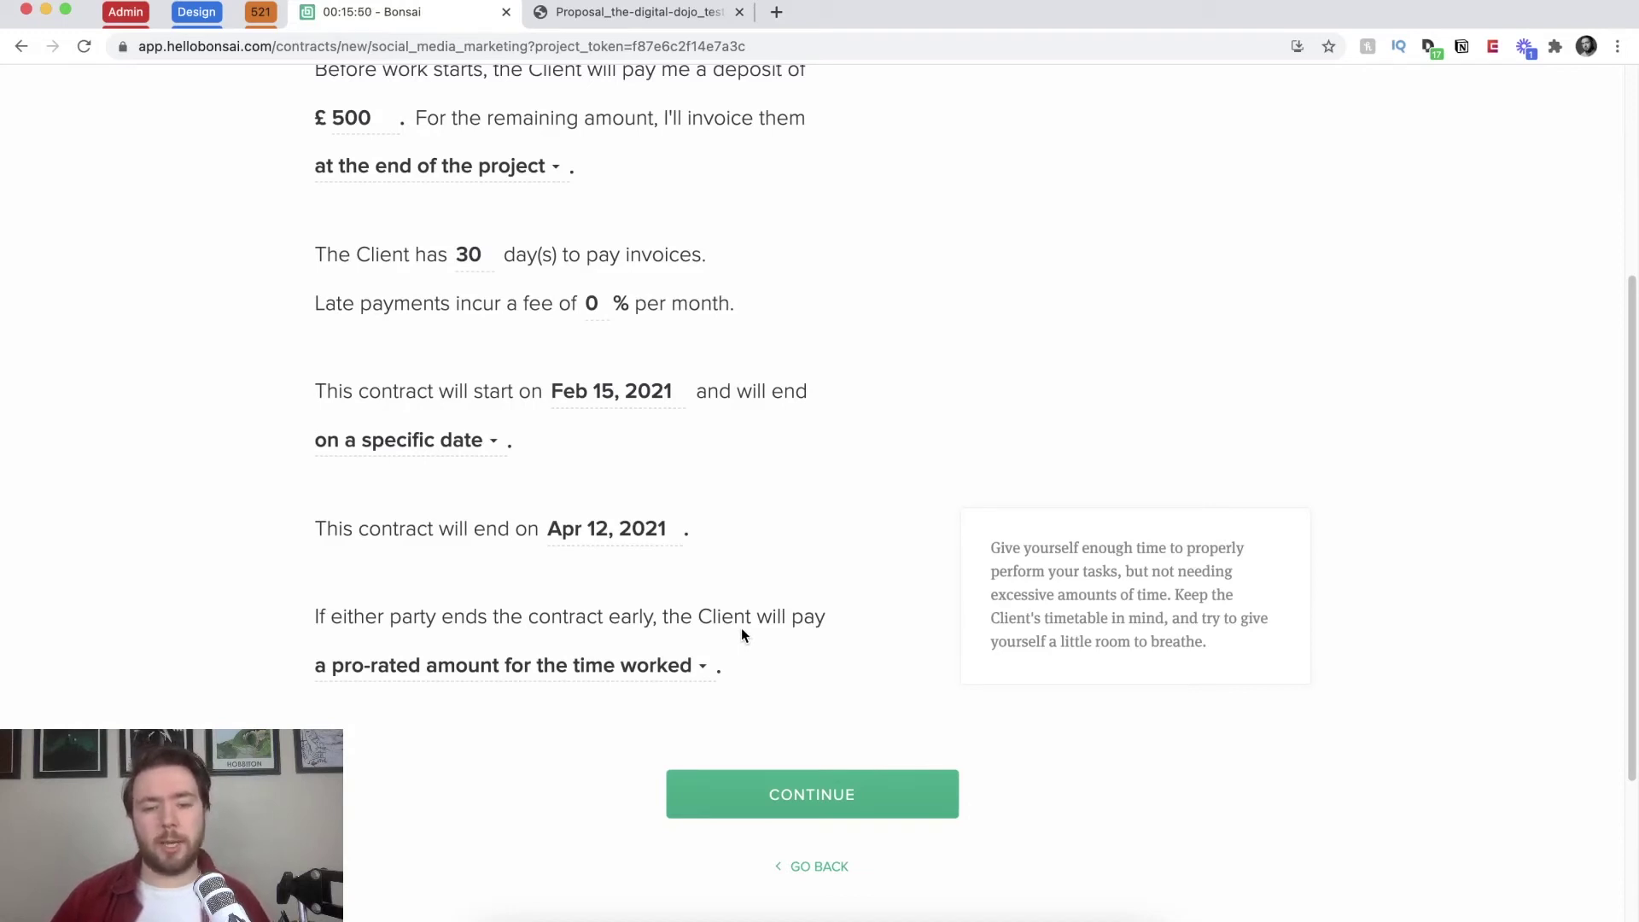
Step: Set the early-termination payment to a pro-rated amount for the time worked and continue to the invoices
click(688, 675)
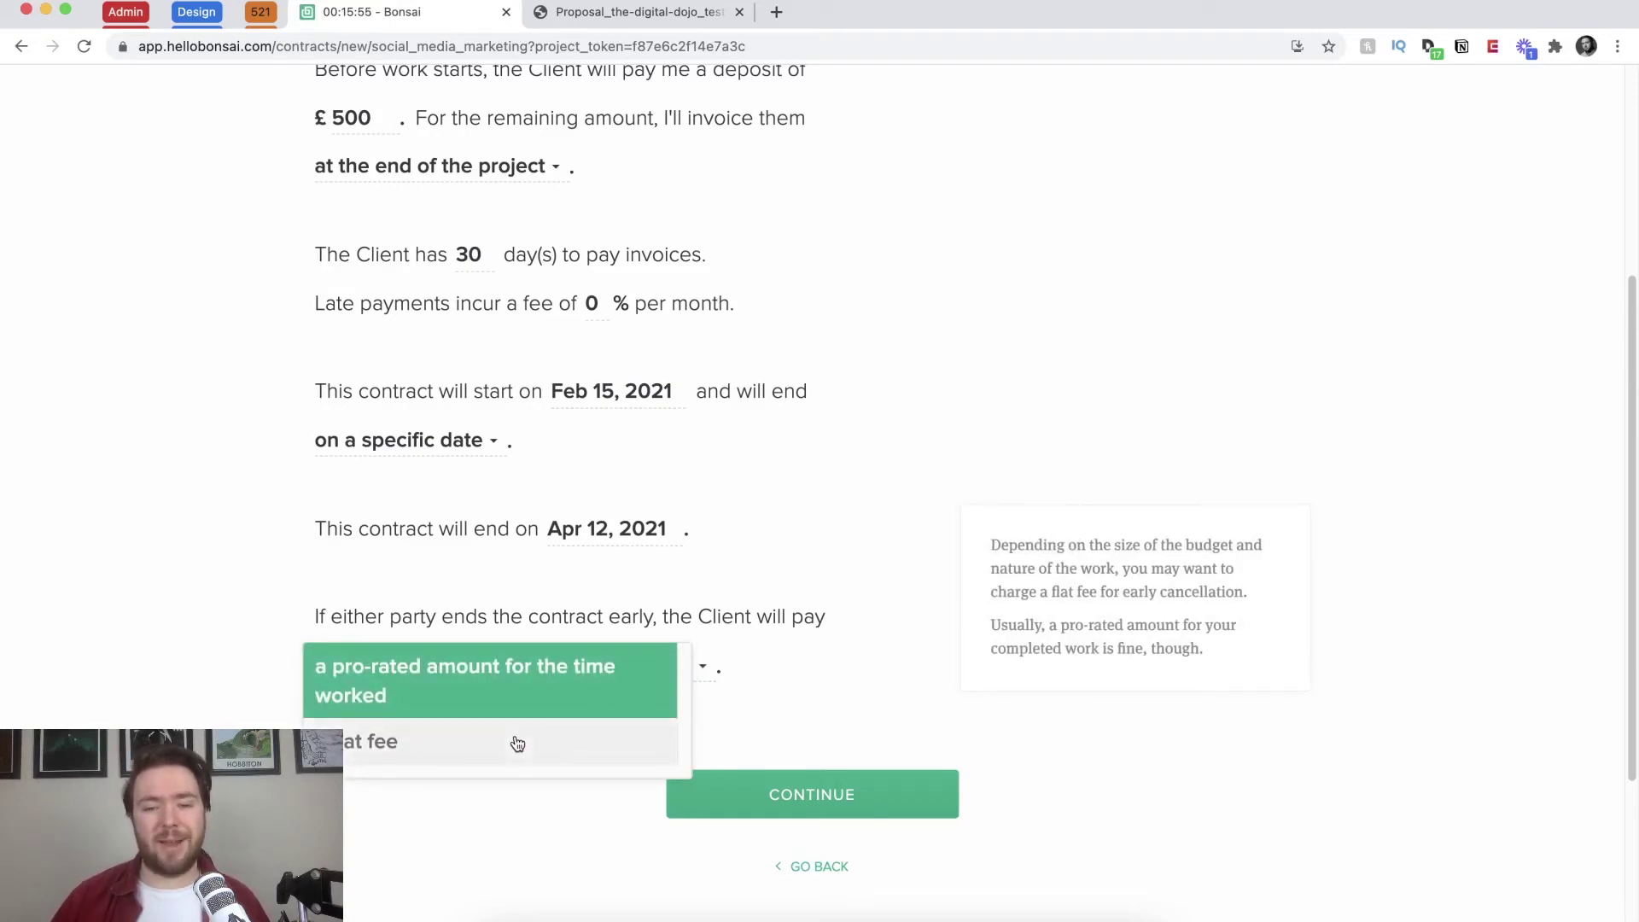
click(518, 742)
click(381, 670)
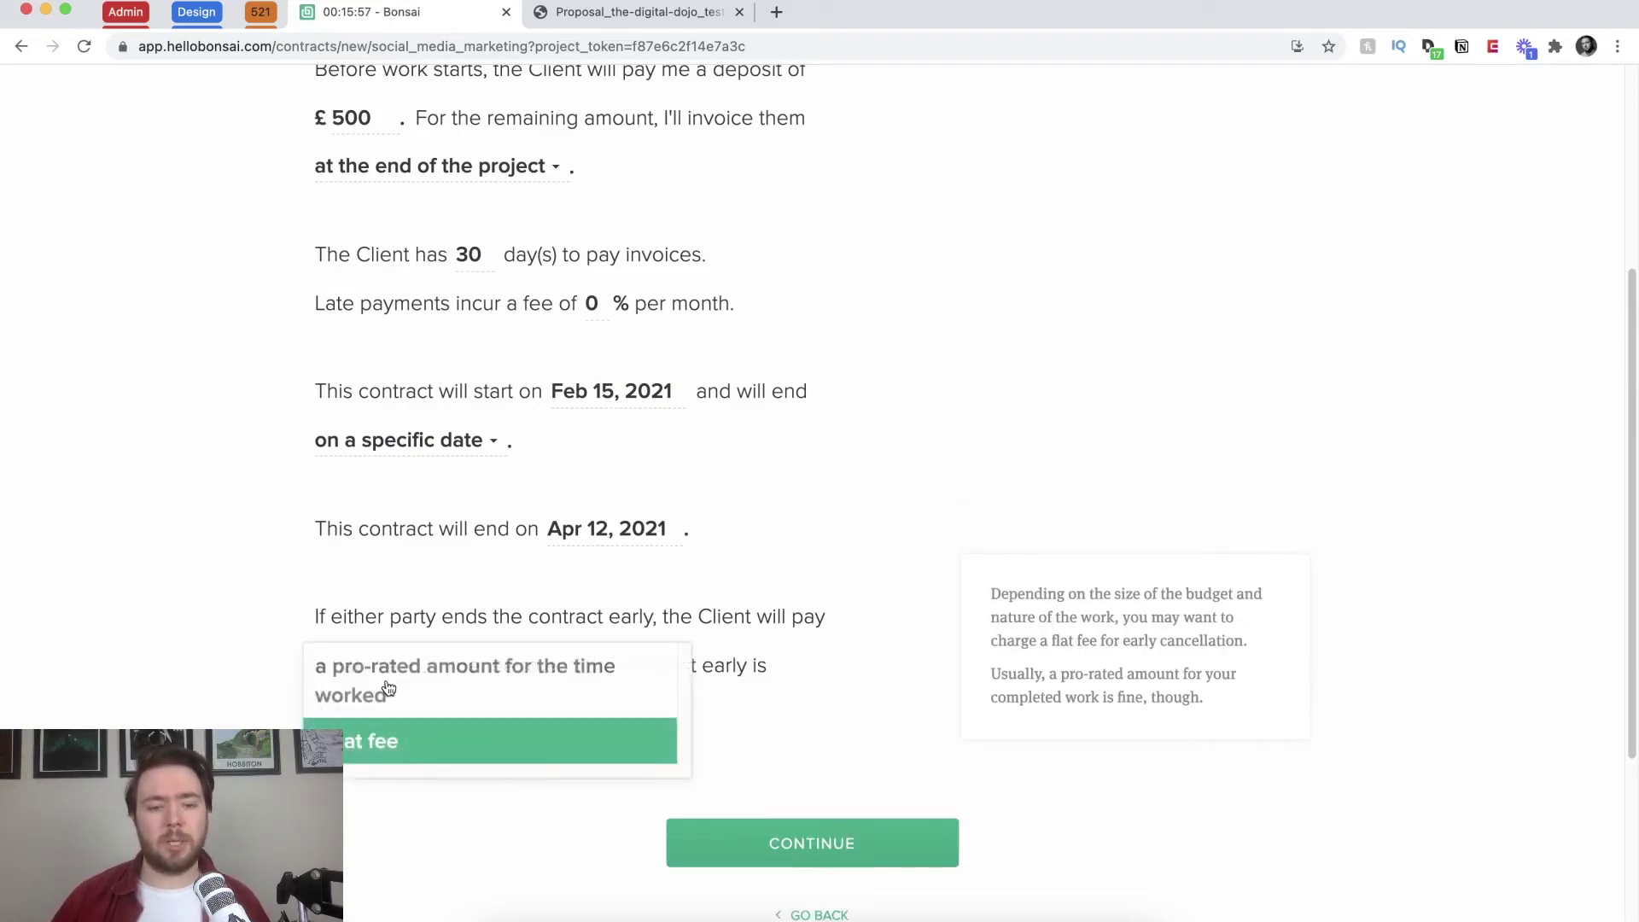
click(450, 690)
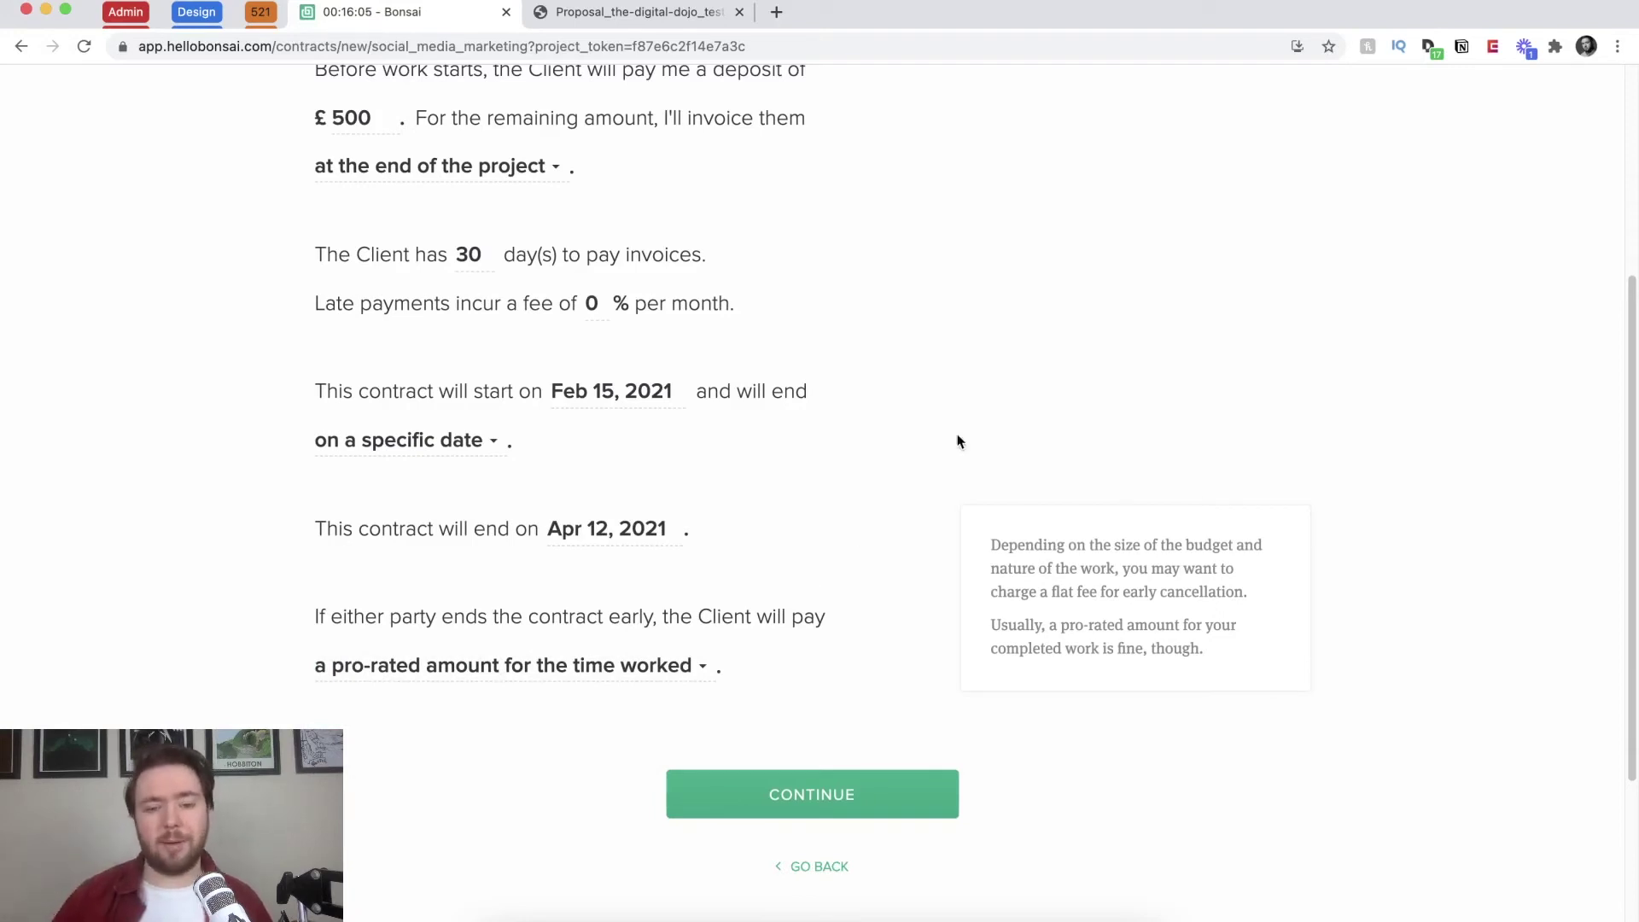
click(798, 794)
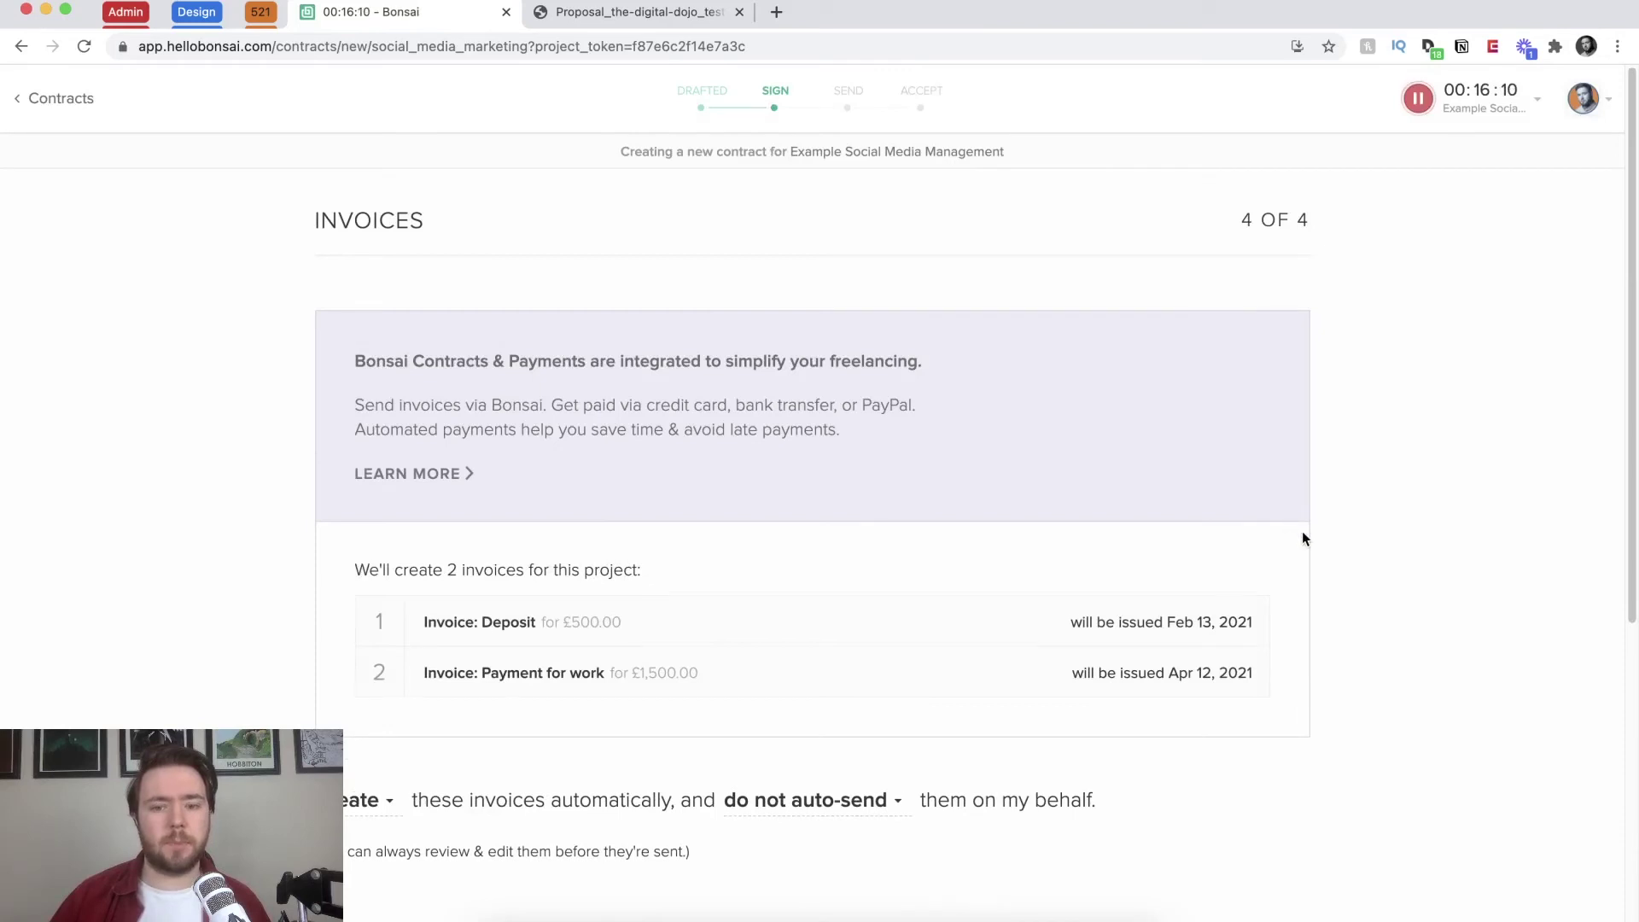
Step: Try the option not to create the contract's invoices automatically
scroll(1302, 534, down, 1)
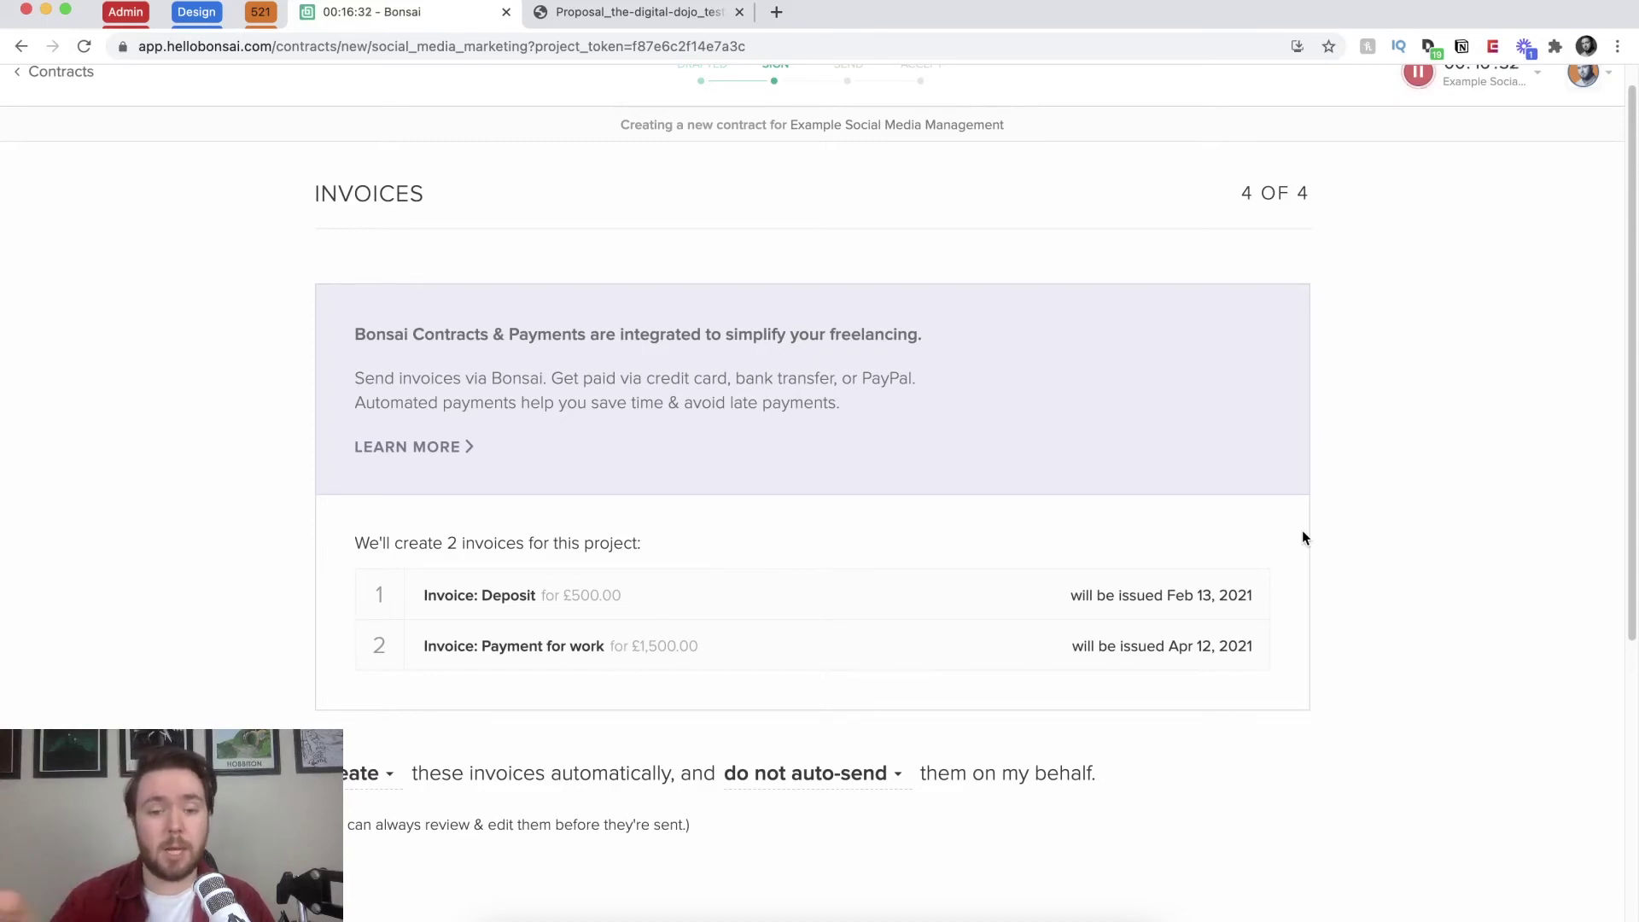
click(354, 794)
click(377, 778)
click(359, 817)
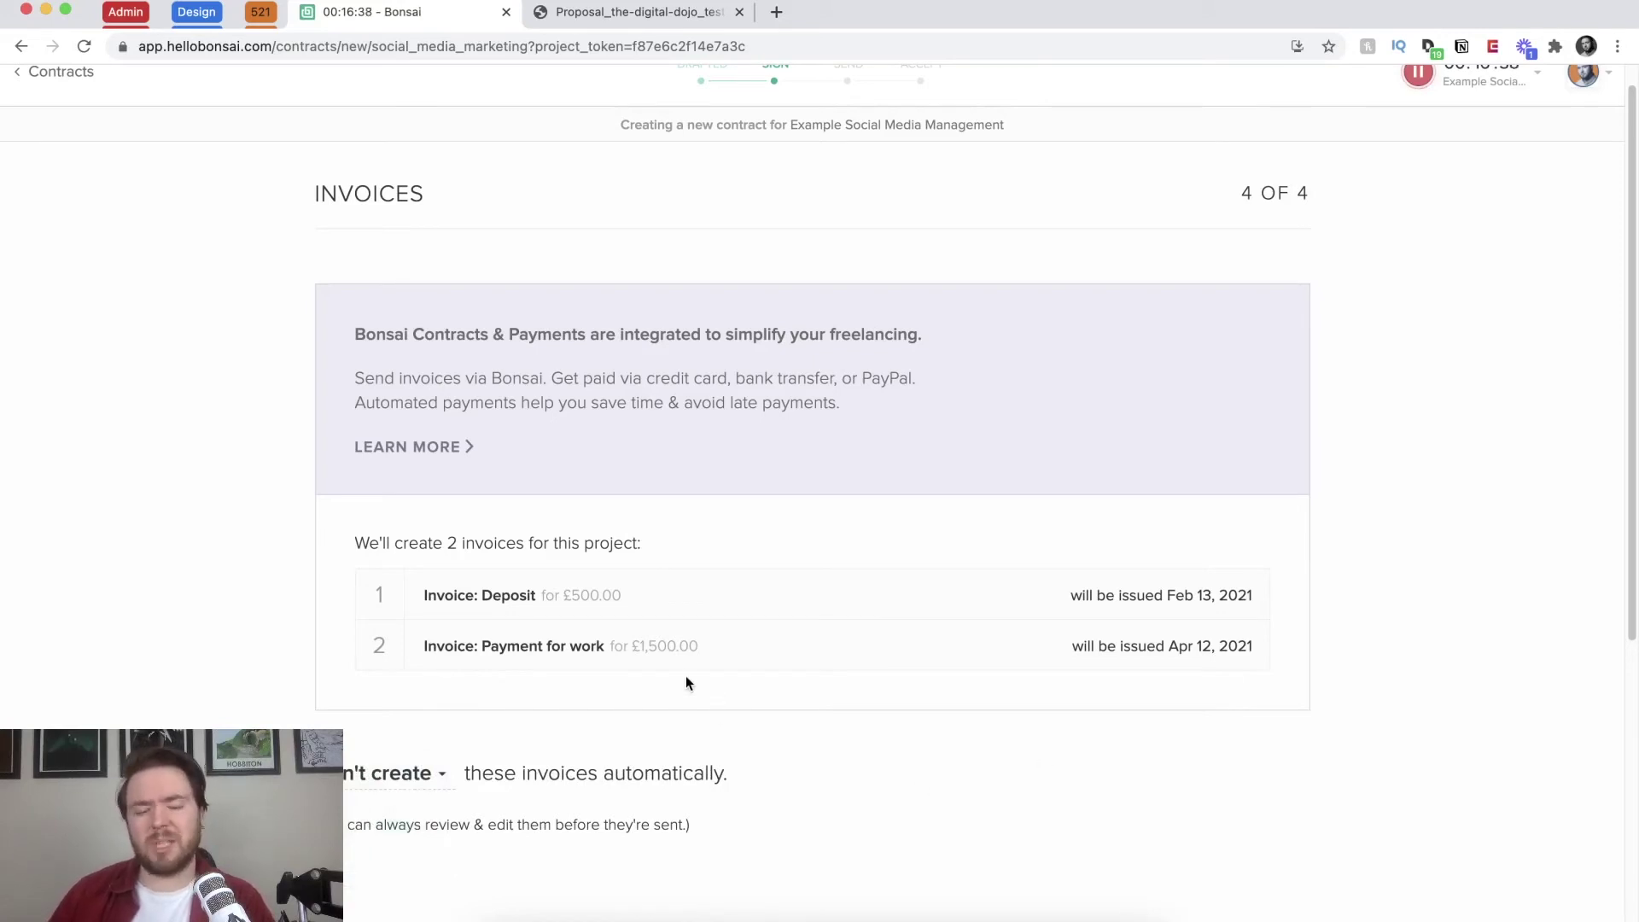
Step: Set the invoices to be created automatically and auto-sent, and create the contract
scroll(760, 574, down, 2)
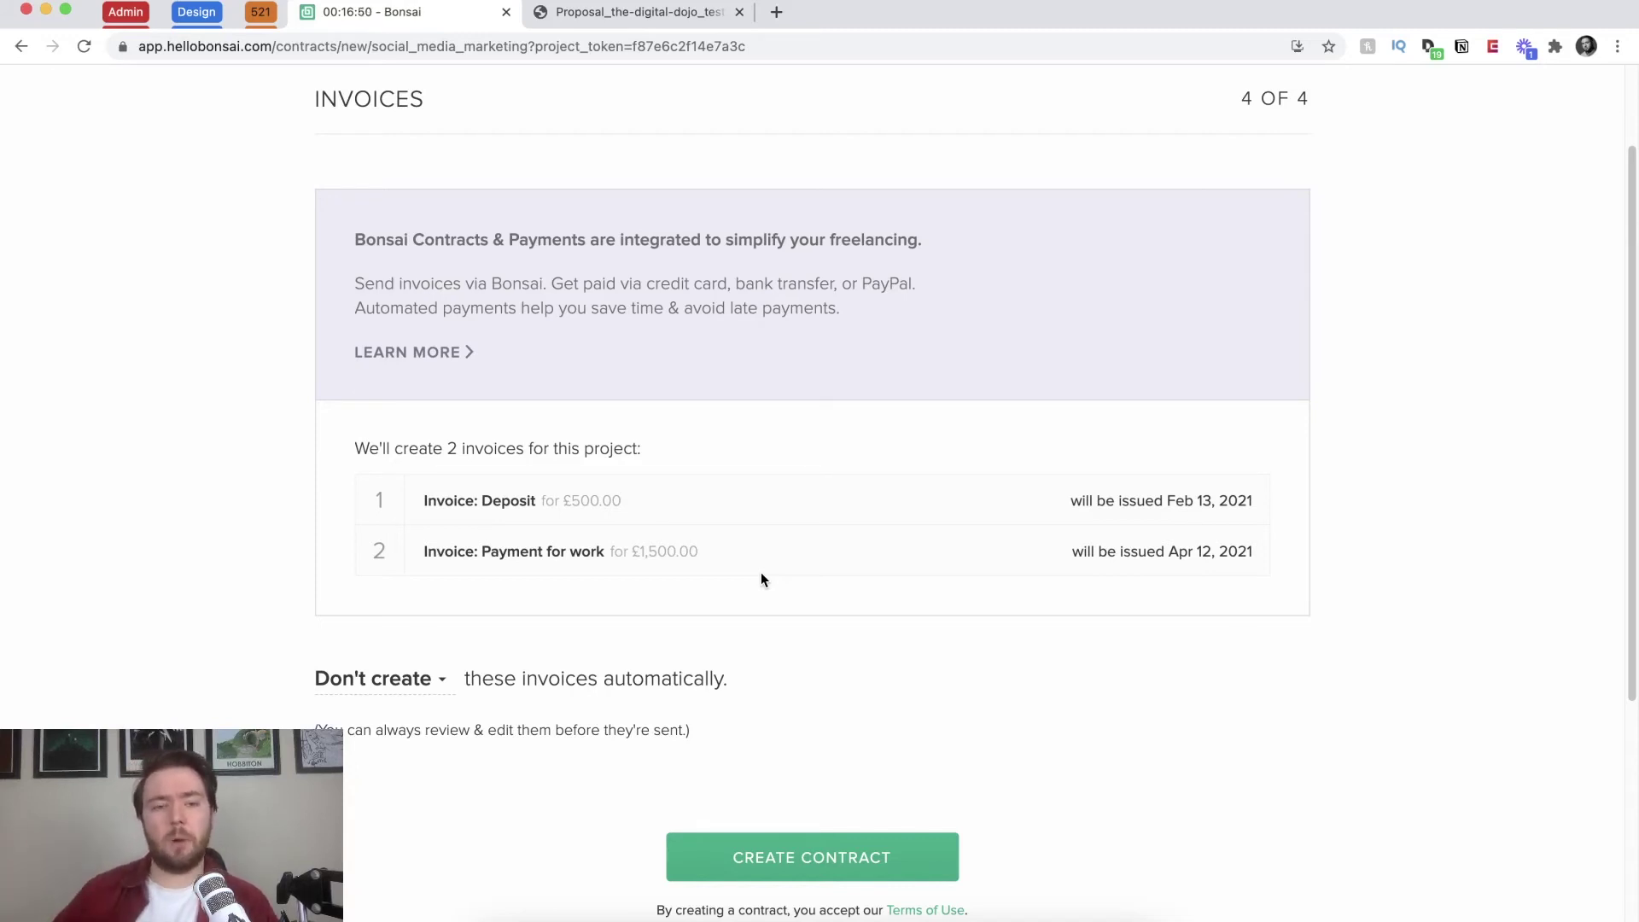
click(383, 677)
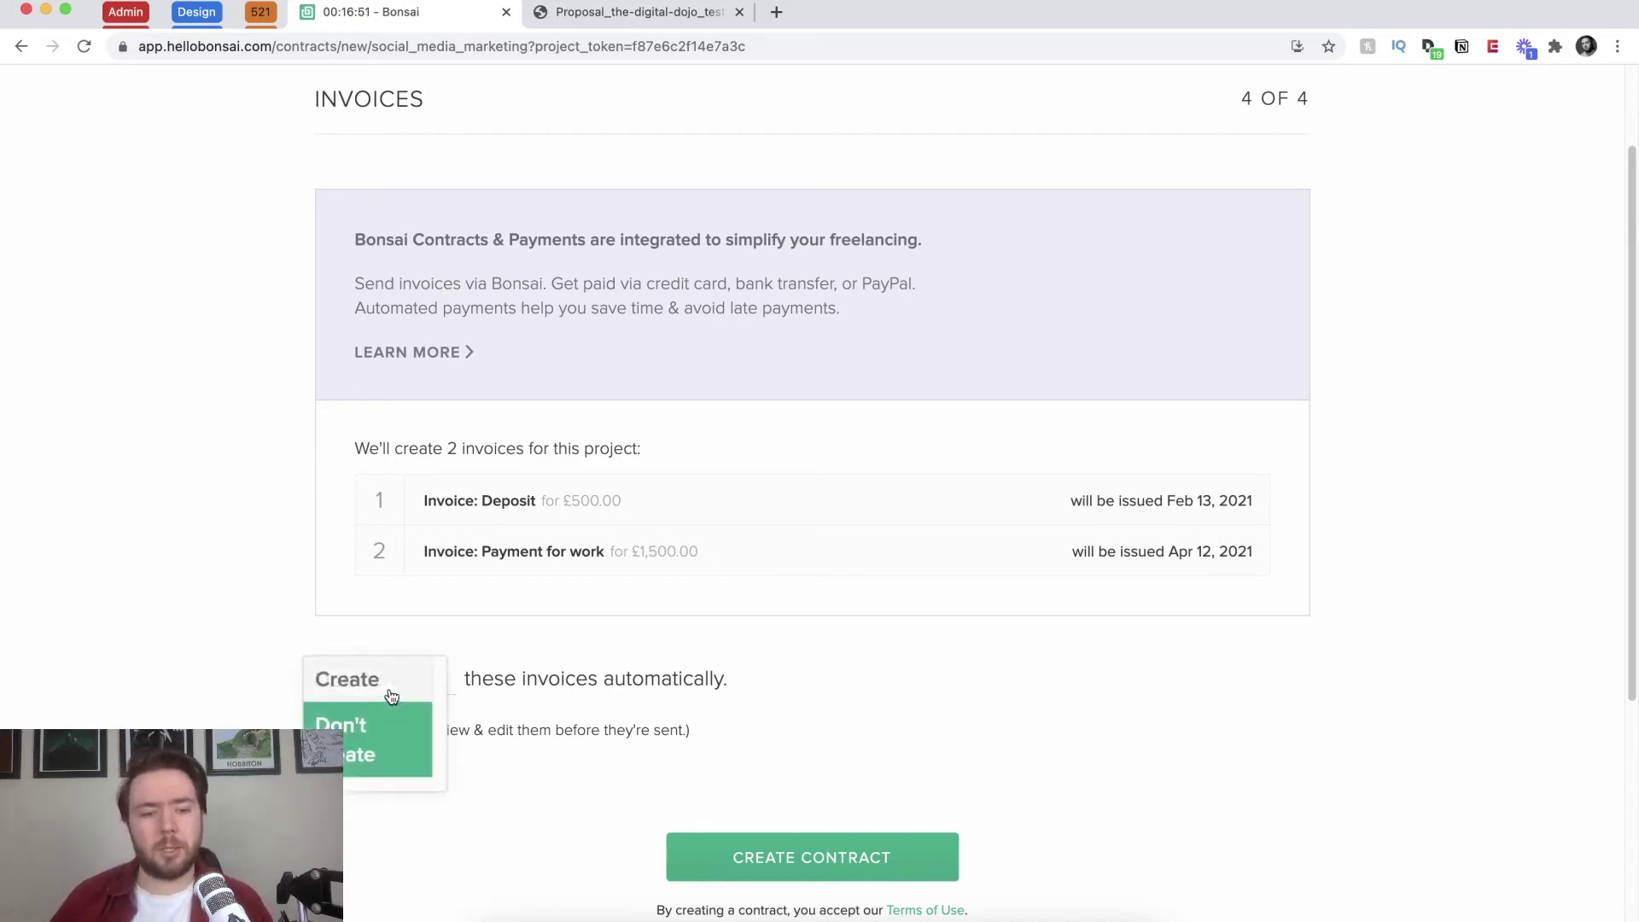
click(431, 693)
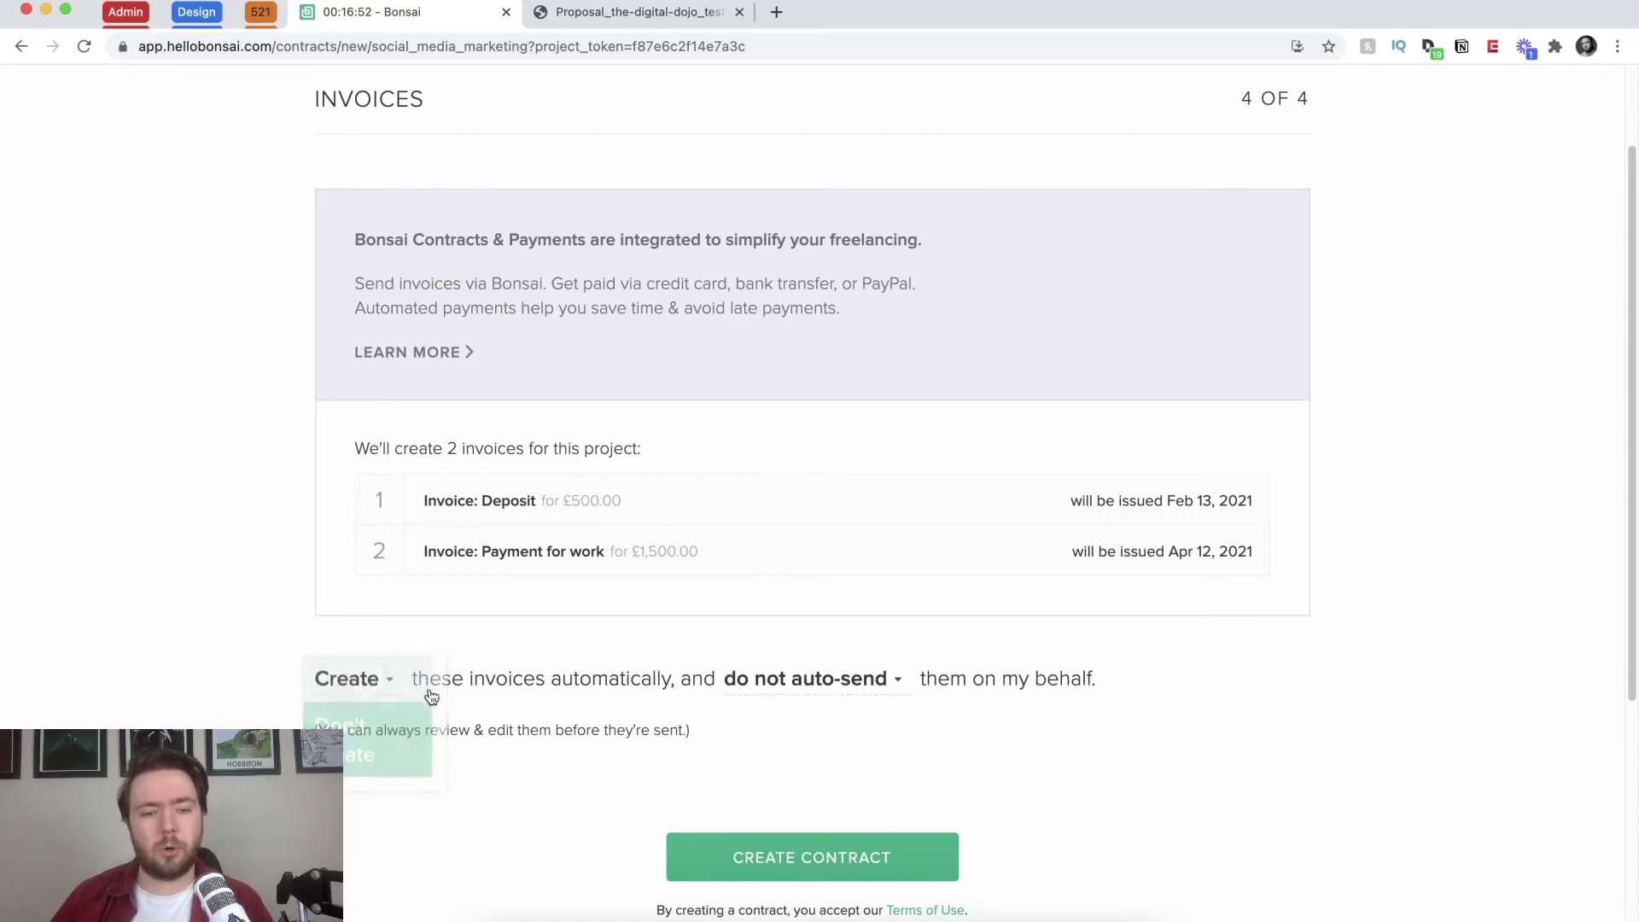
click(793, 689)
click(816, 684)
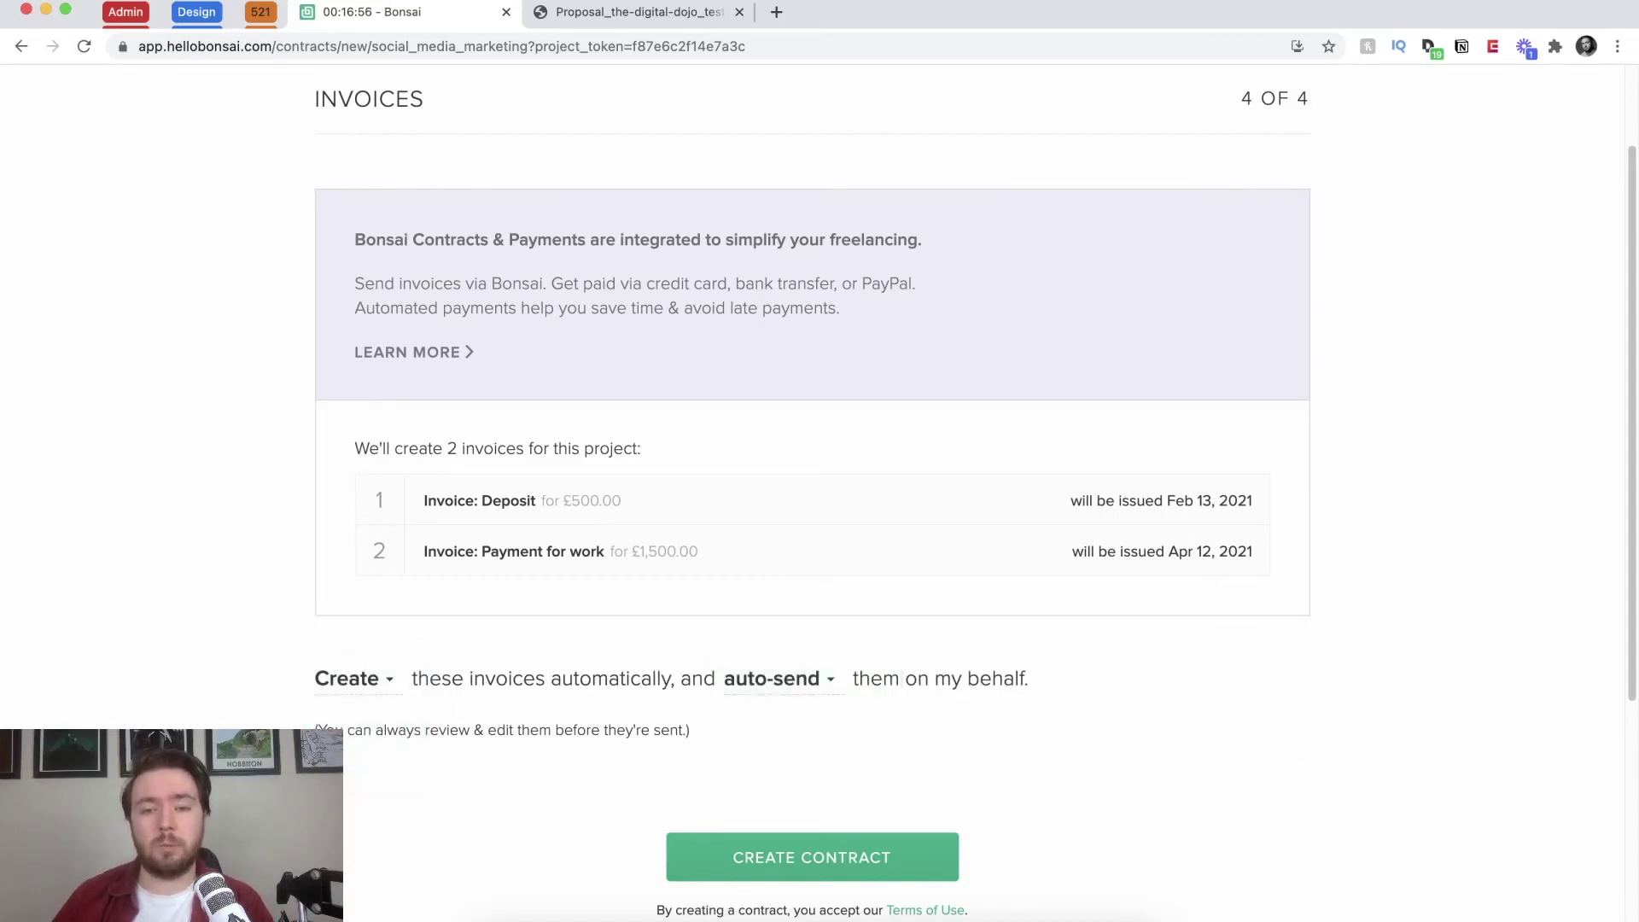
click(841, 867)
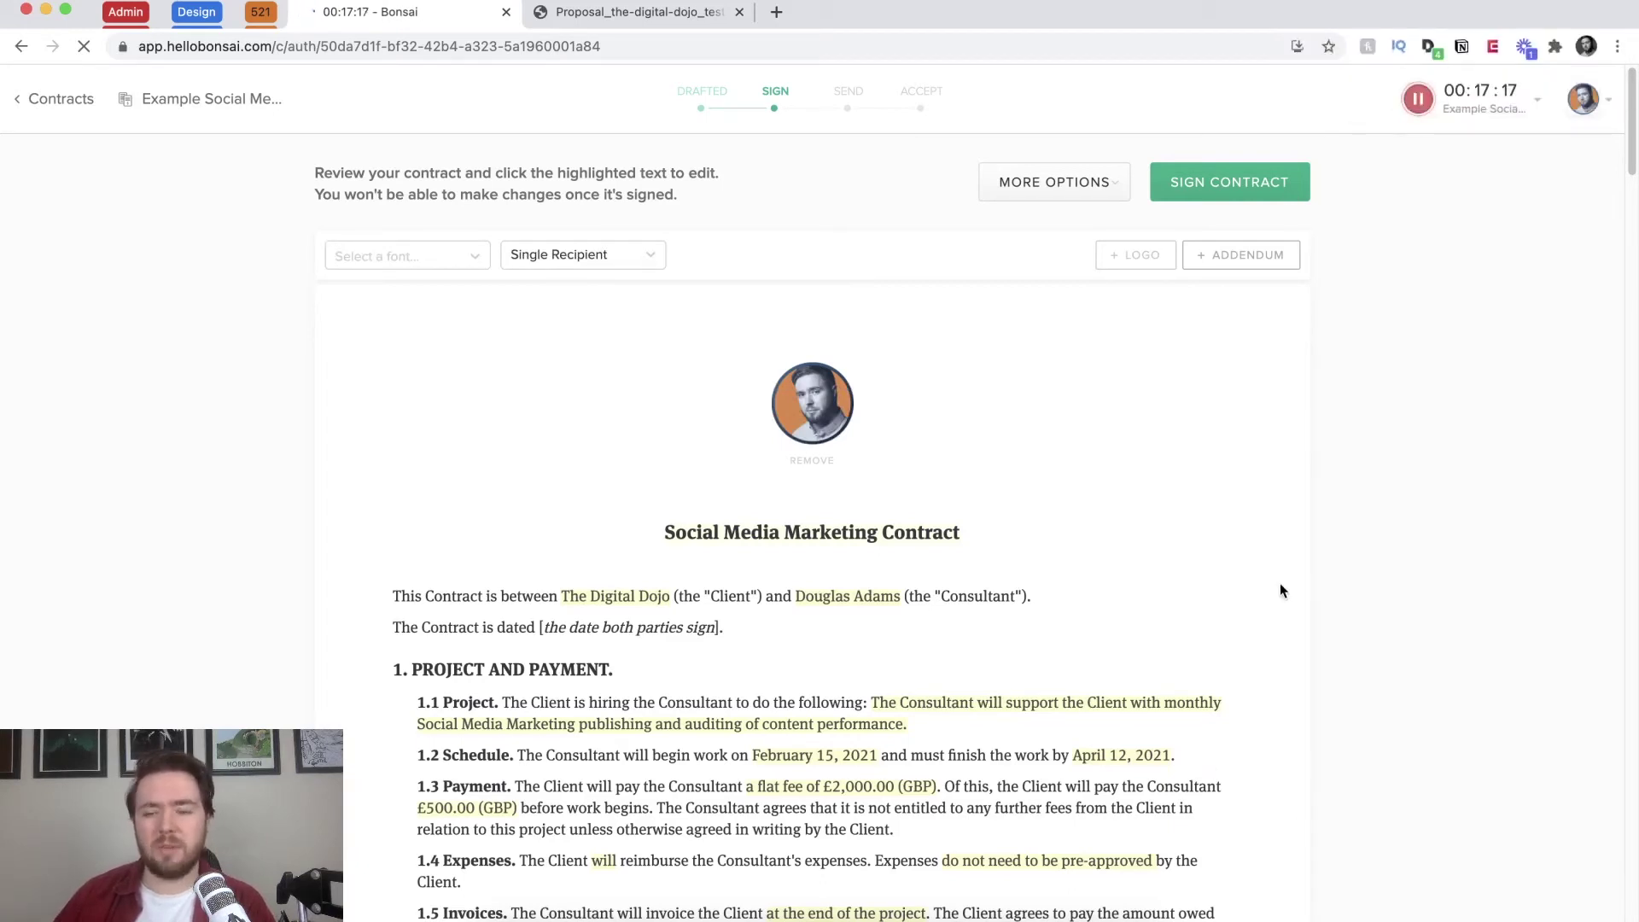
Step: Review the generated contract's parties, schedule, payment, expenses, invoice and ownership clauses
scroll(1280, 589, down, 1)
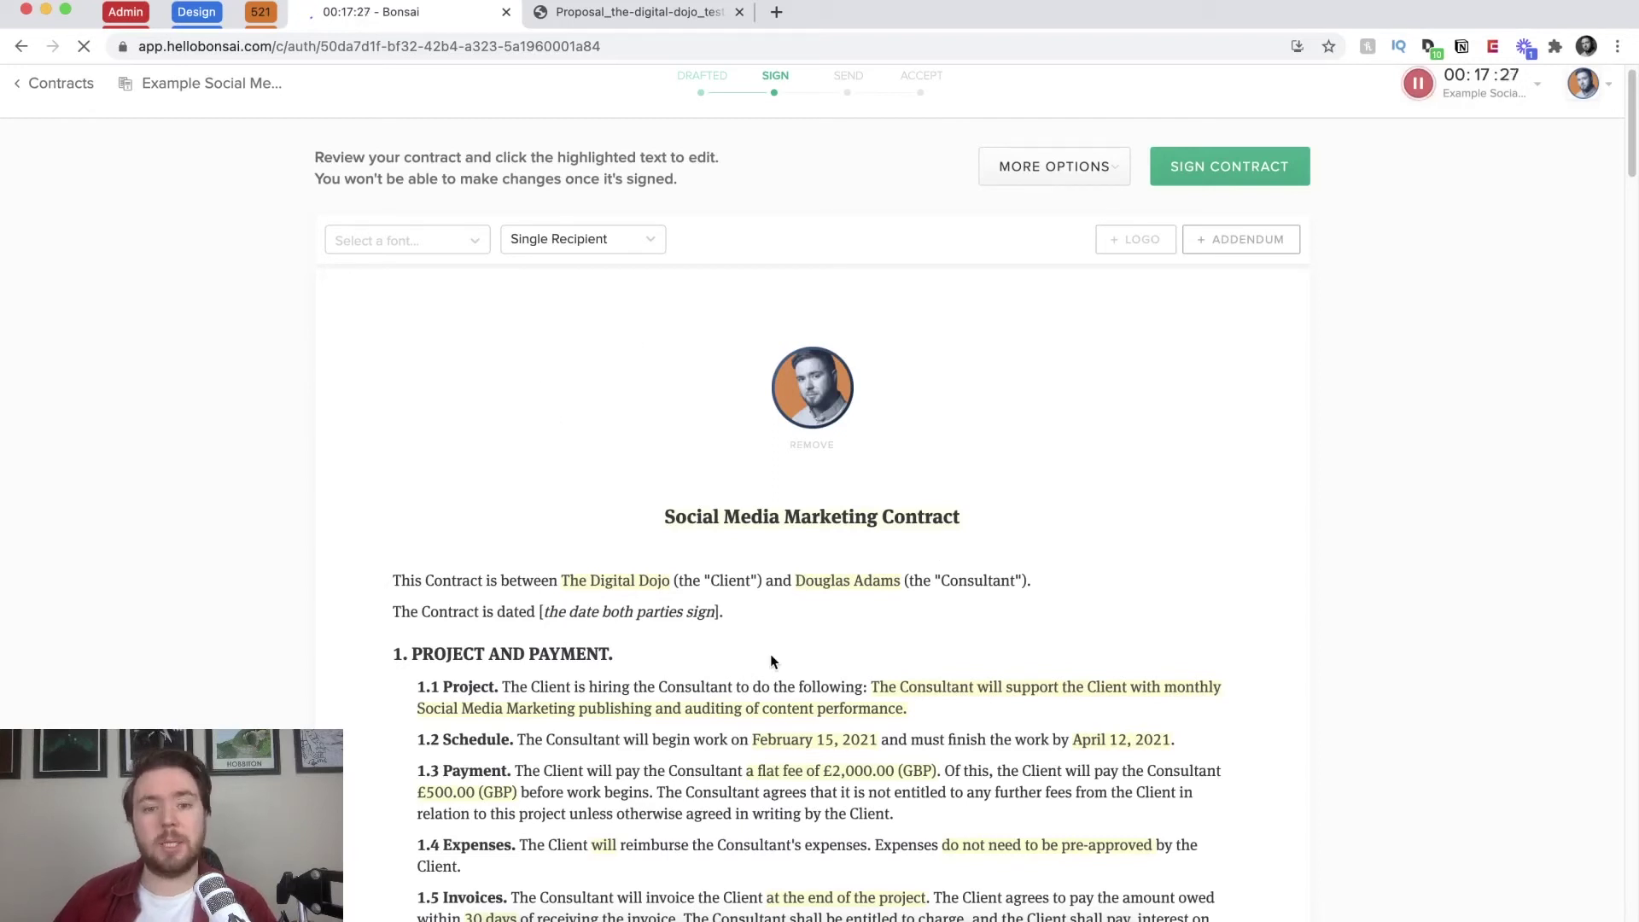
scroll(769, 654, down, 2)
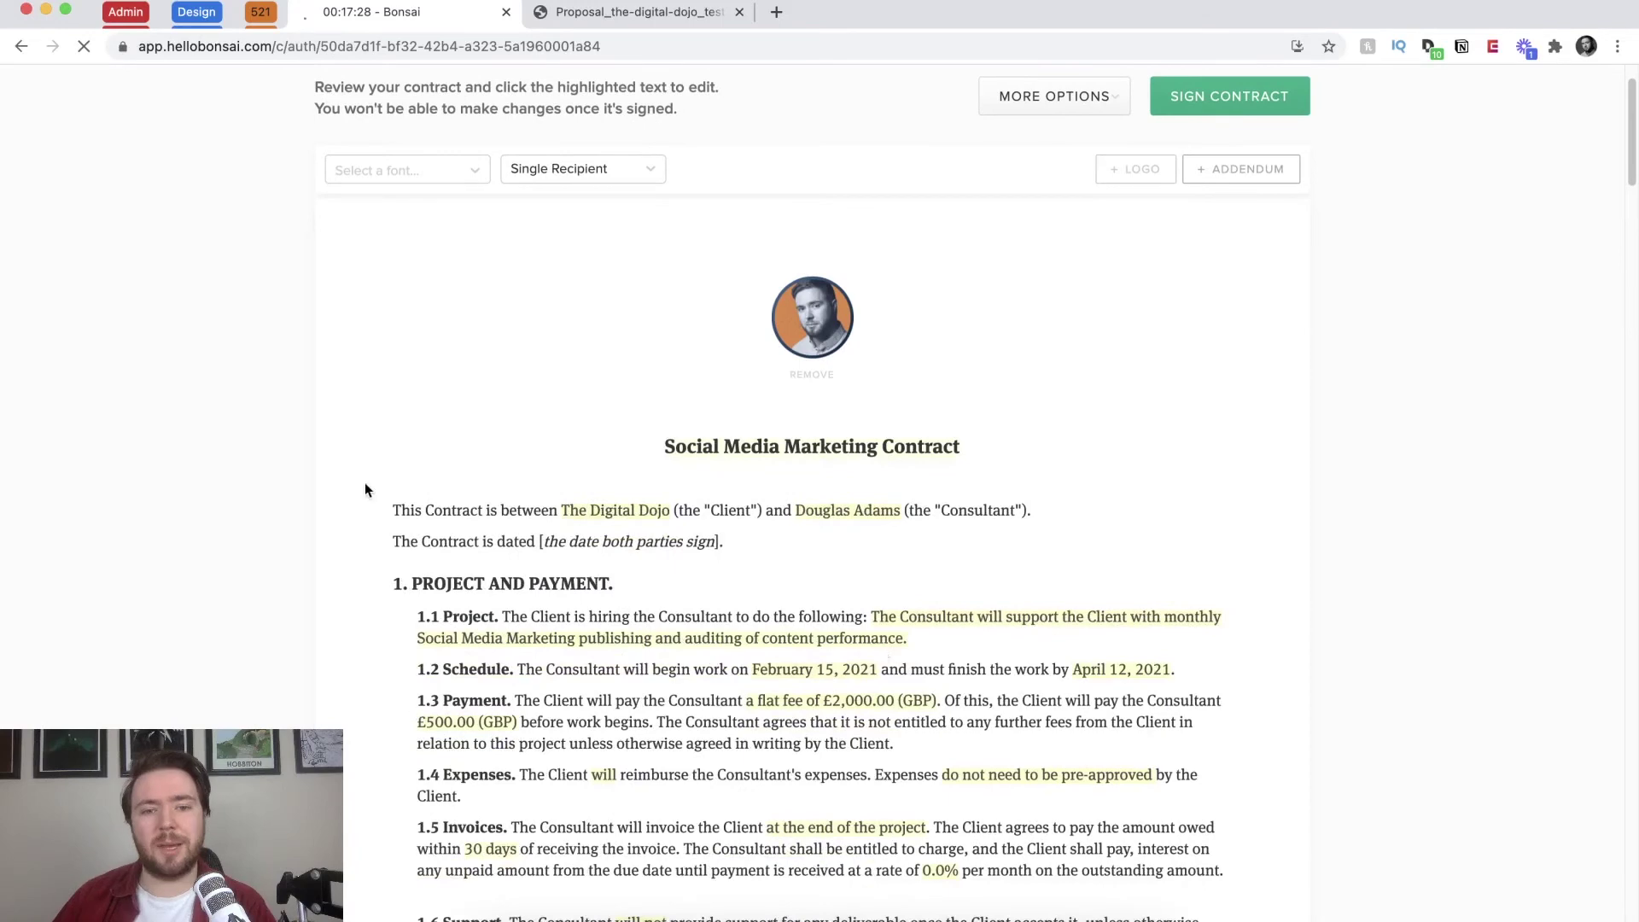
scroll(882, 530, down, 1)
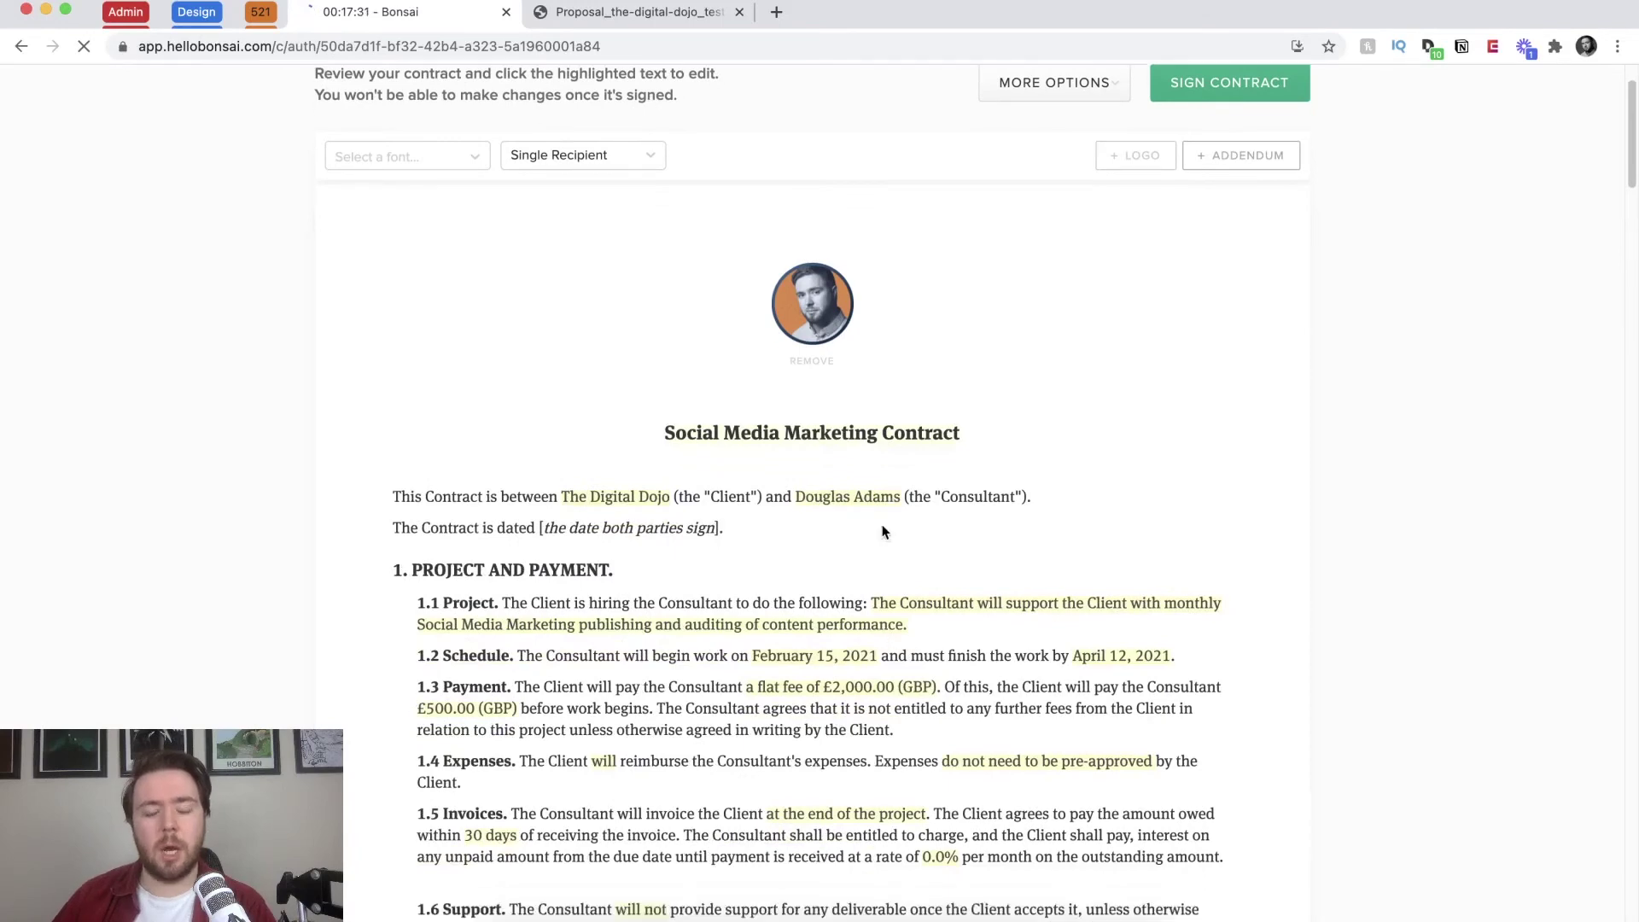
scroll(883, 531, down, 5)
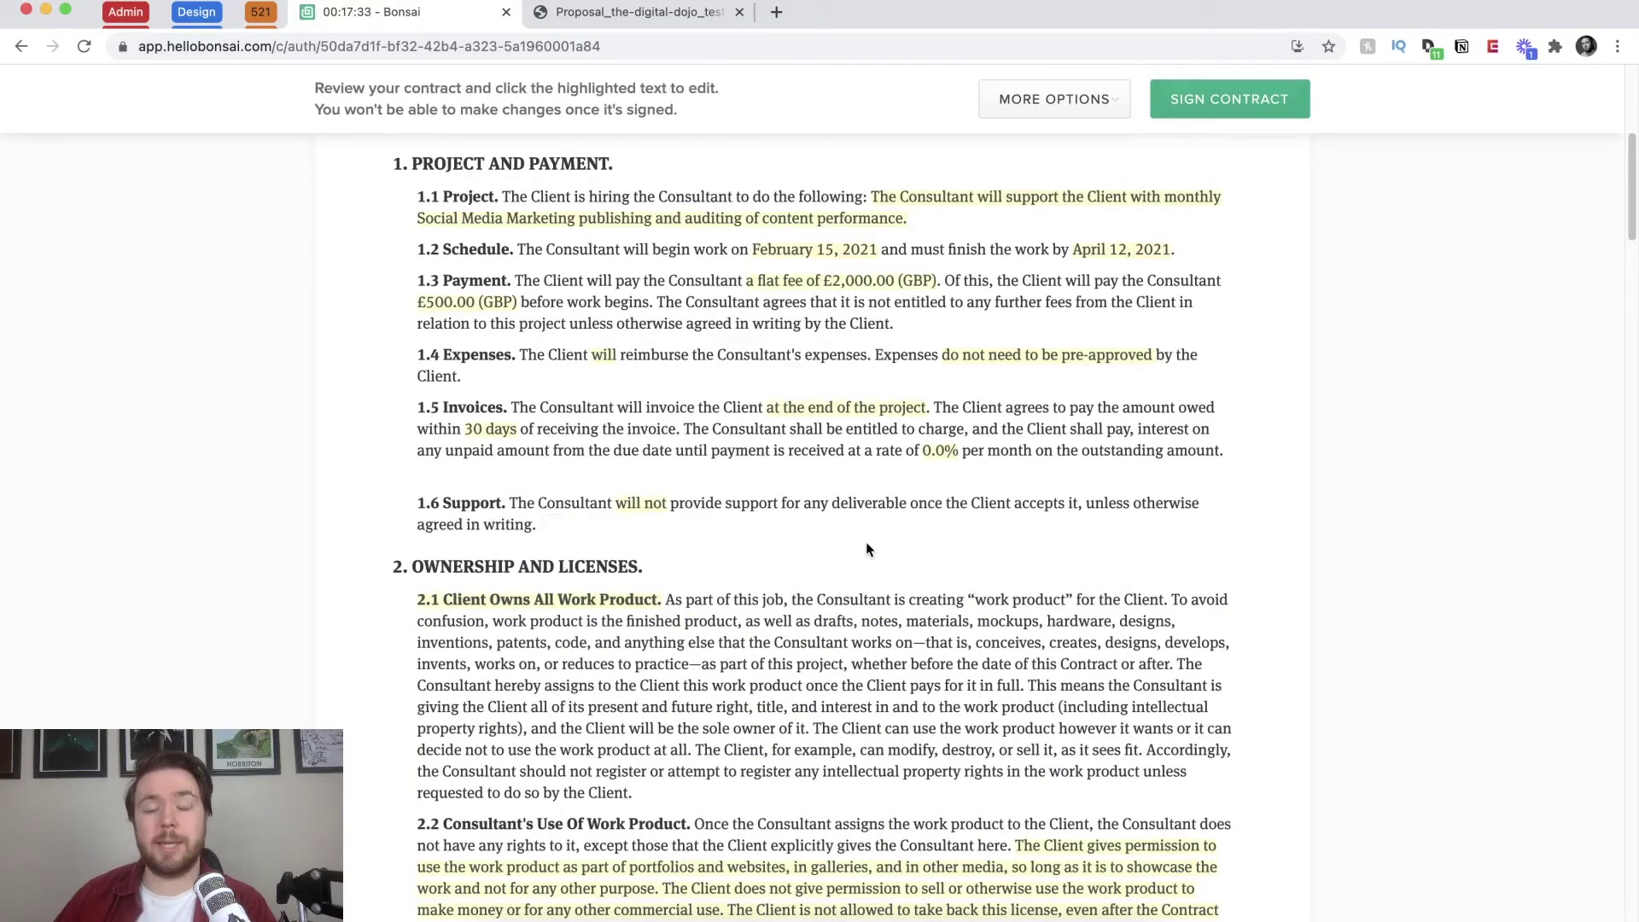
scroll(887, 503, up, 1)
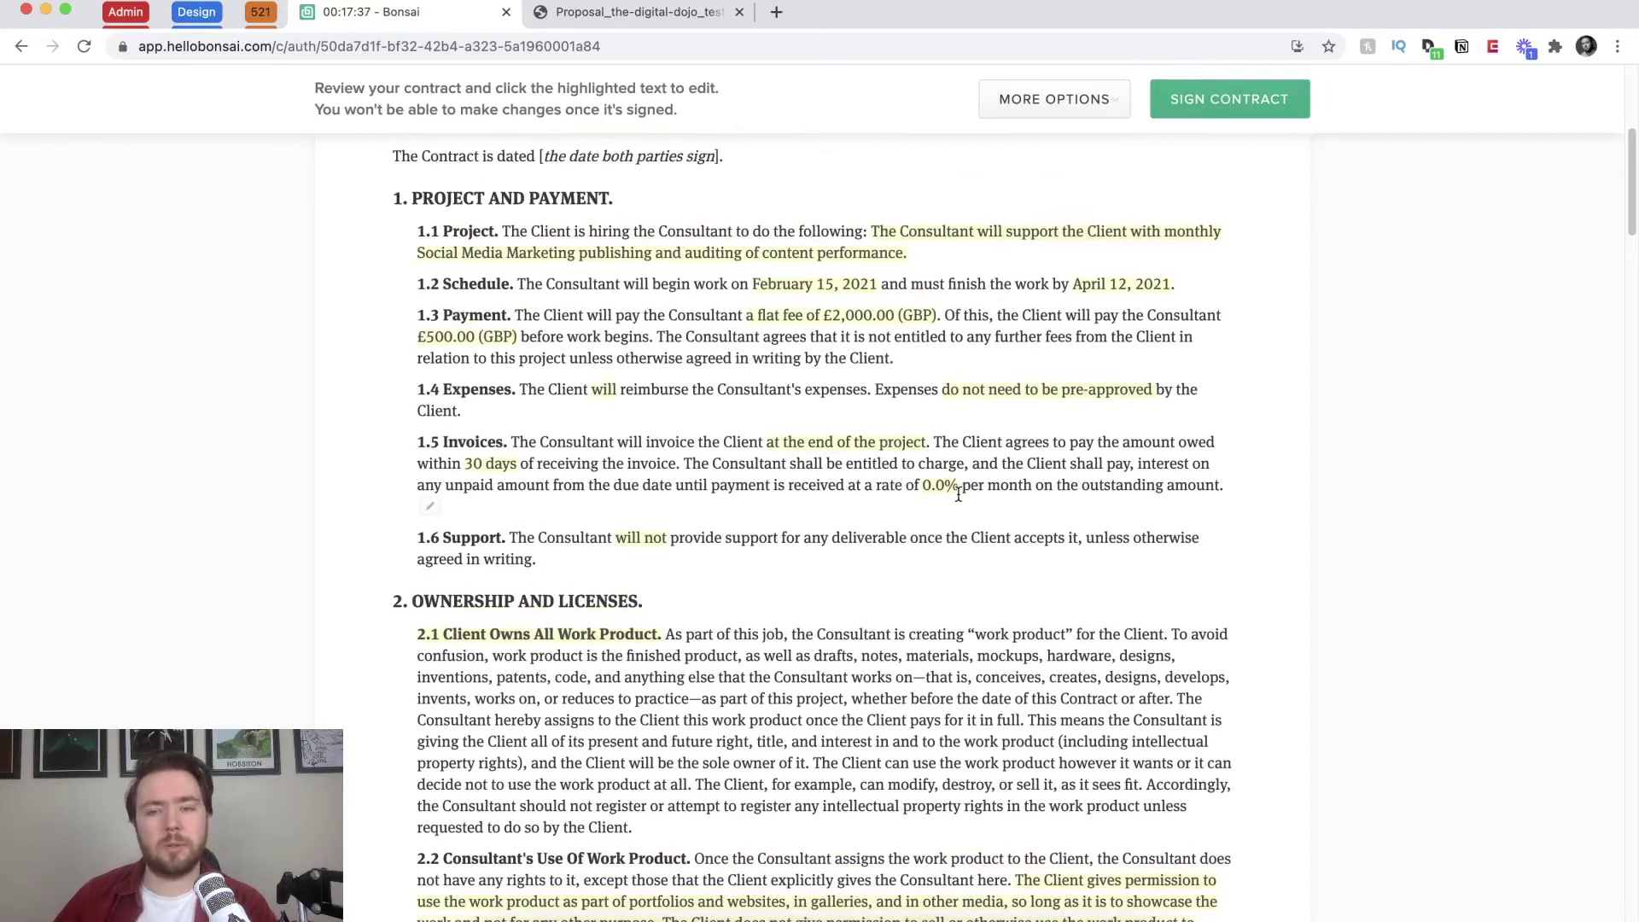
scroll(1180, 452, up, 5)
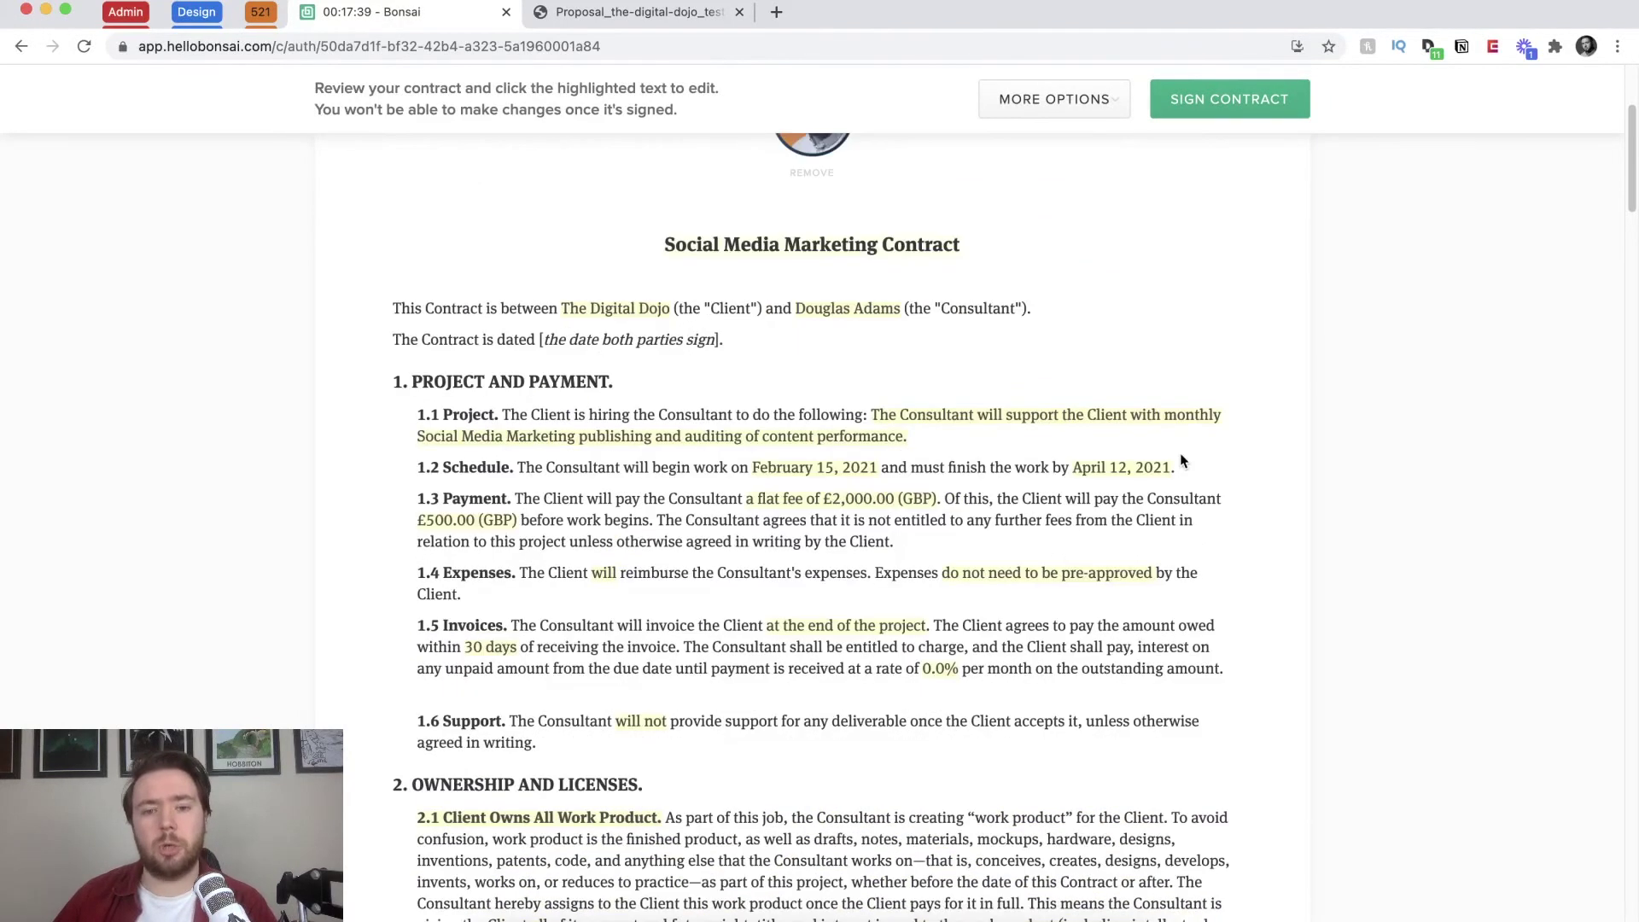
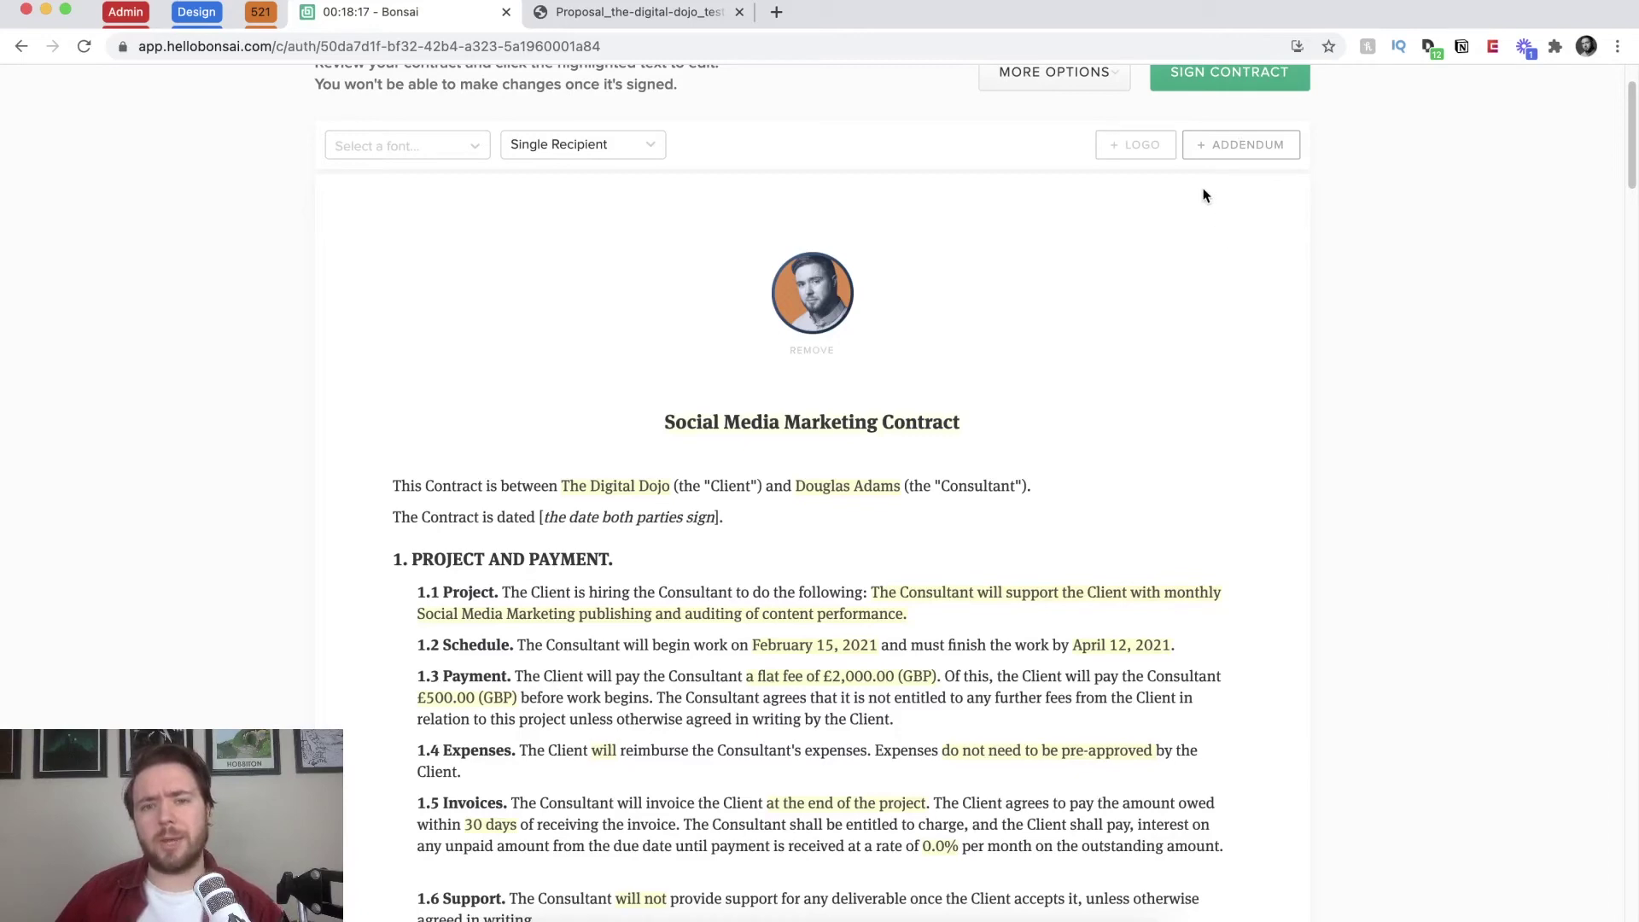
Step: Start an addendum clause for the contract and title it "Warranty"
click(1232, 142)
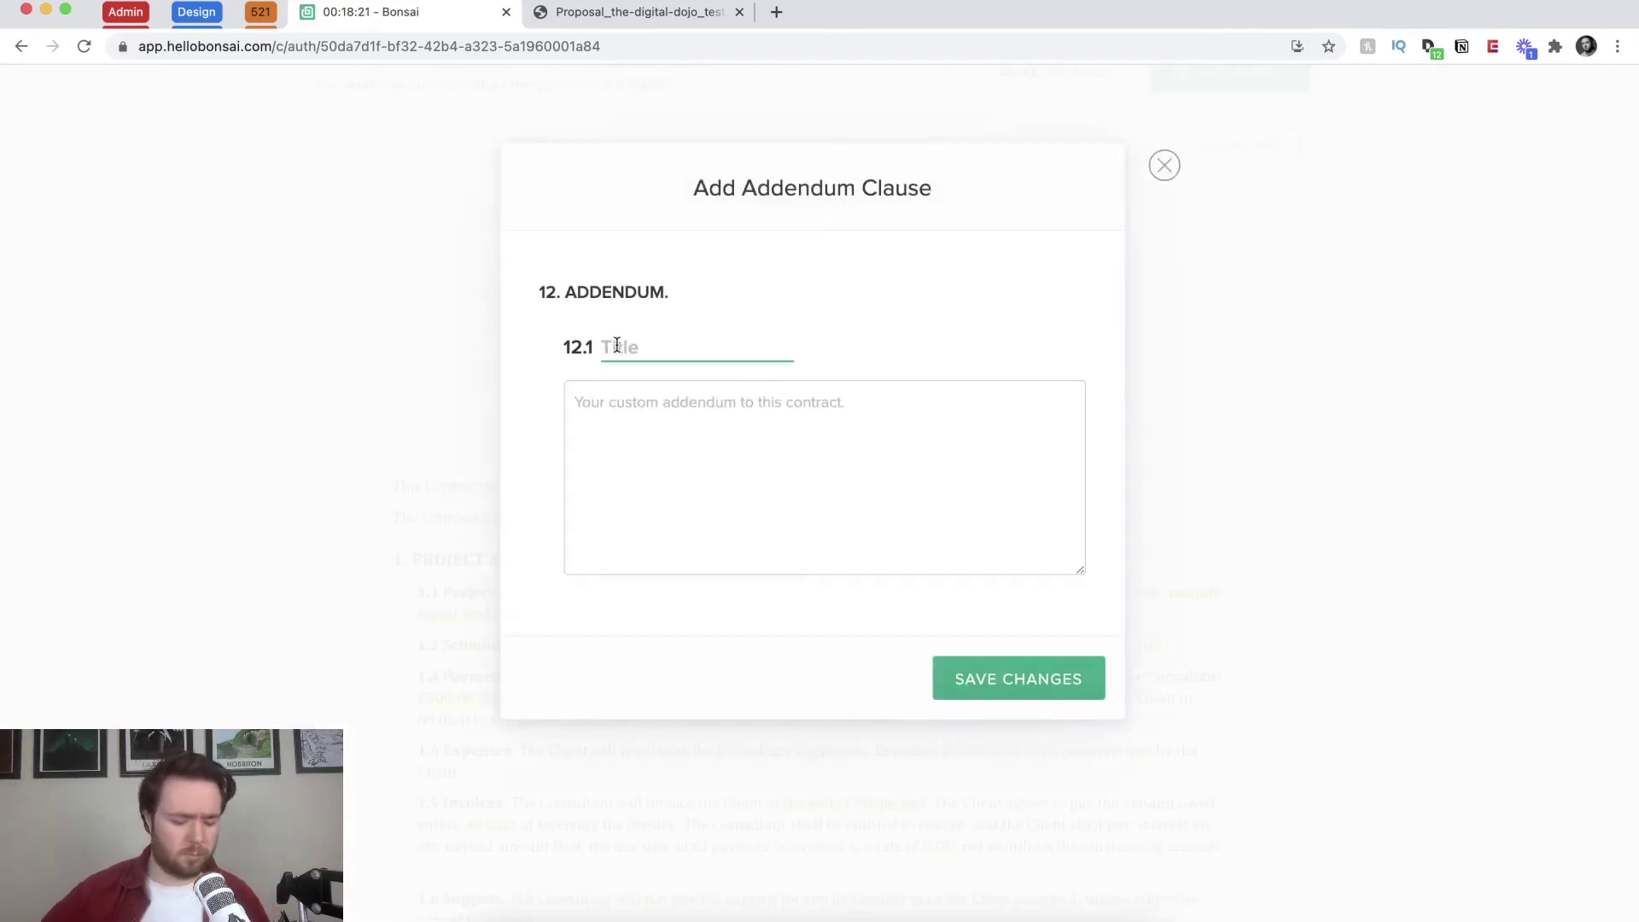
text(Warranty)
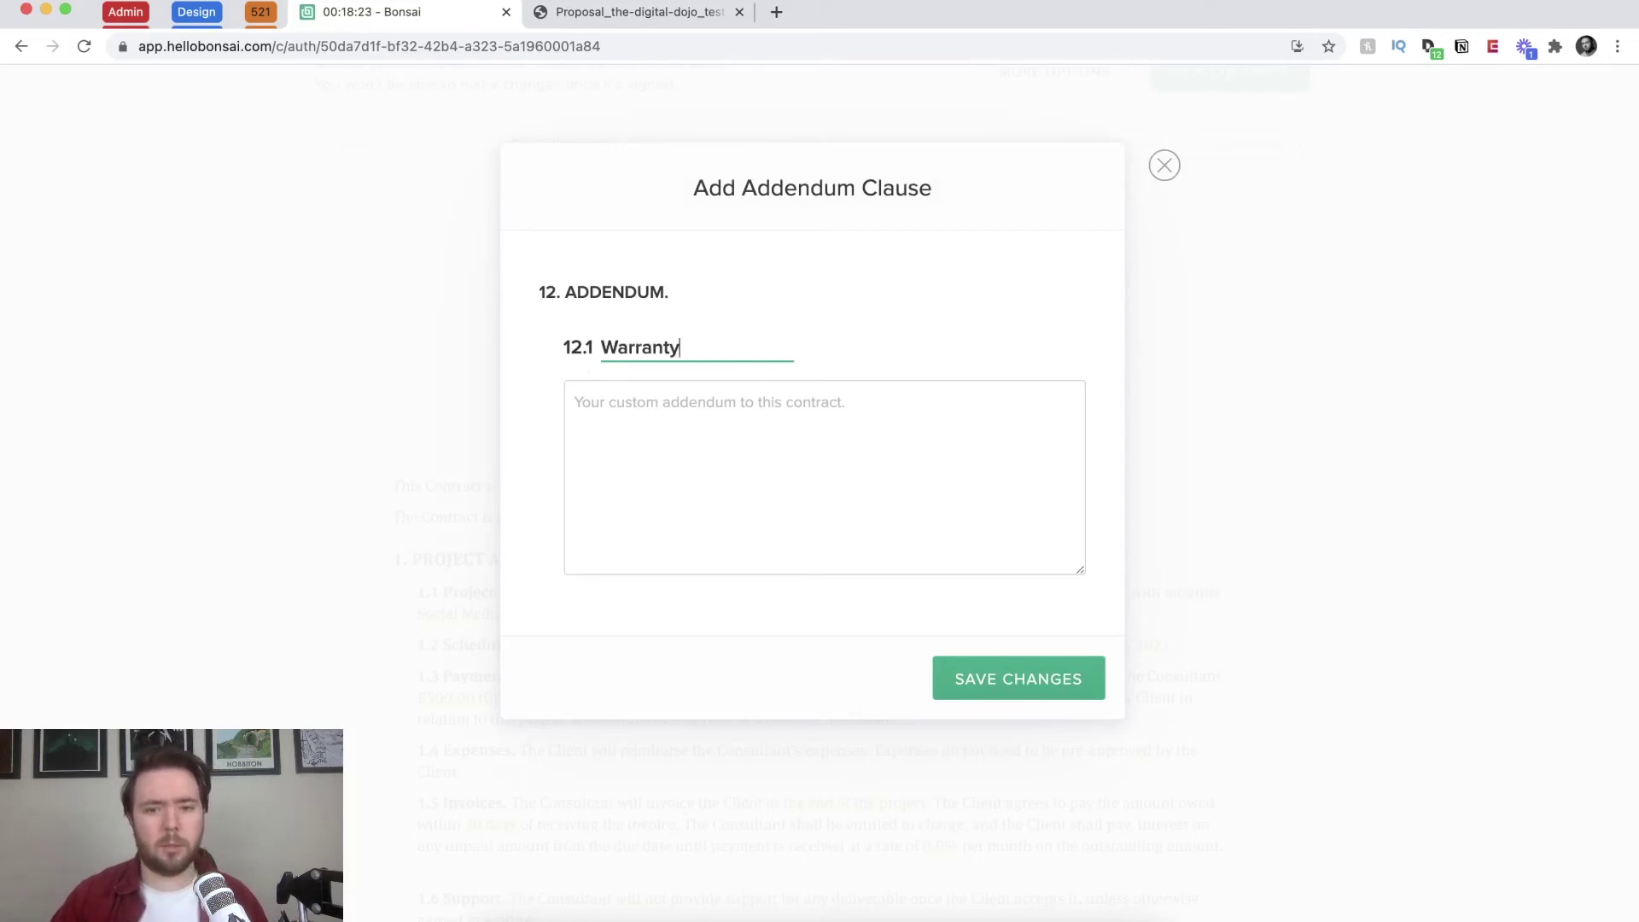
key(Tab)
Step: Write "The Contractor does not accept responsibility for any brand management." as the Warranty clause text and save the addendum
text(The Cleint)
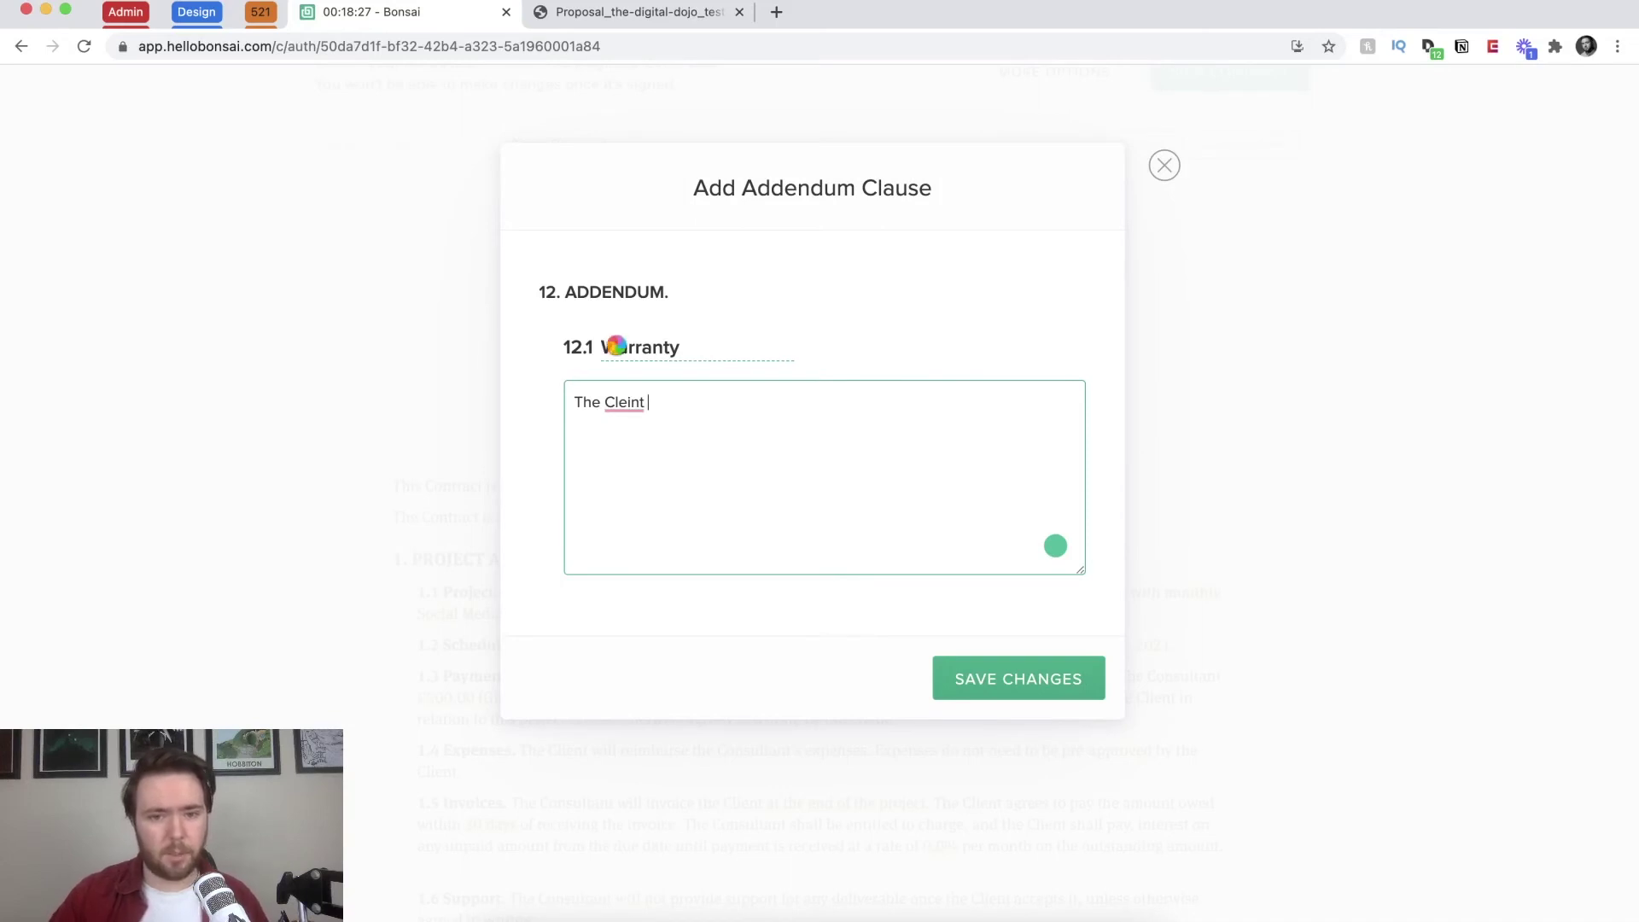
key(super+s)
key(Escape)
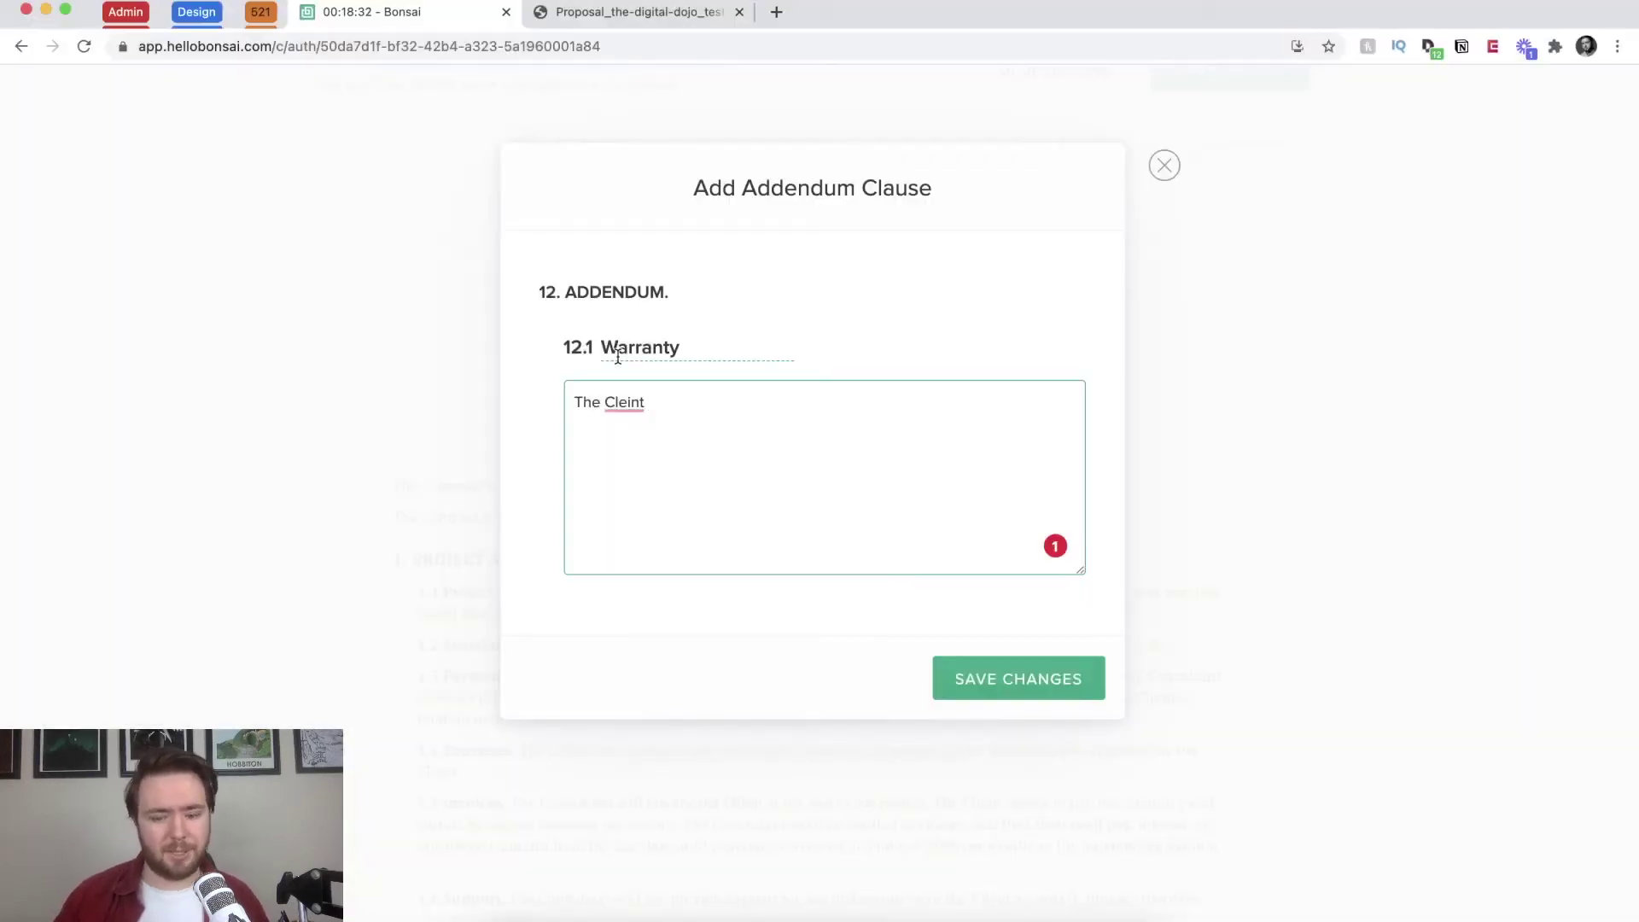
key(BackSpace)
key(BackSpace)
key(BackSpace)
key(BackSpace)
key(BackSpace)
text(o)
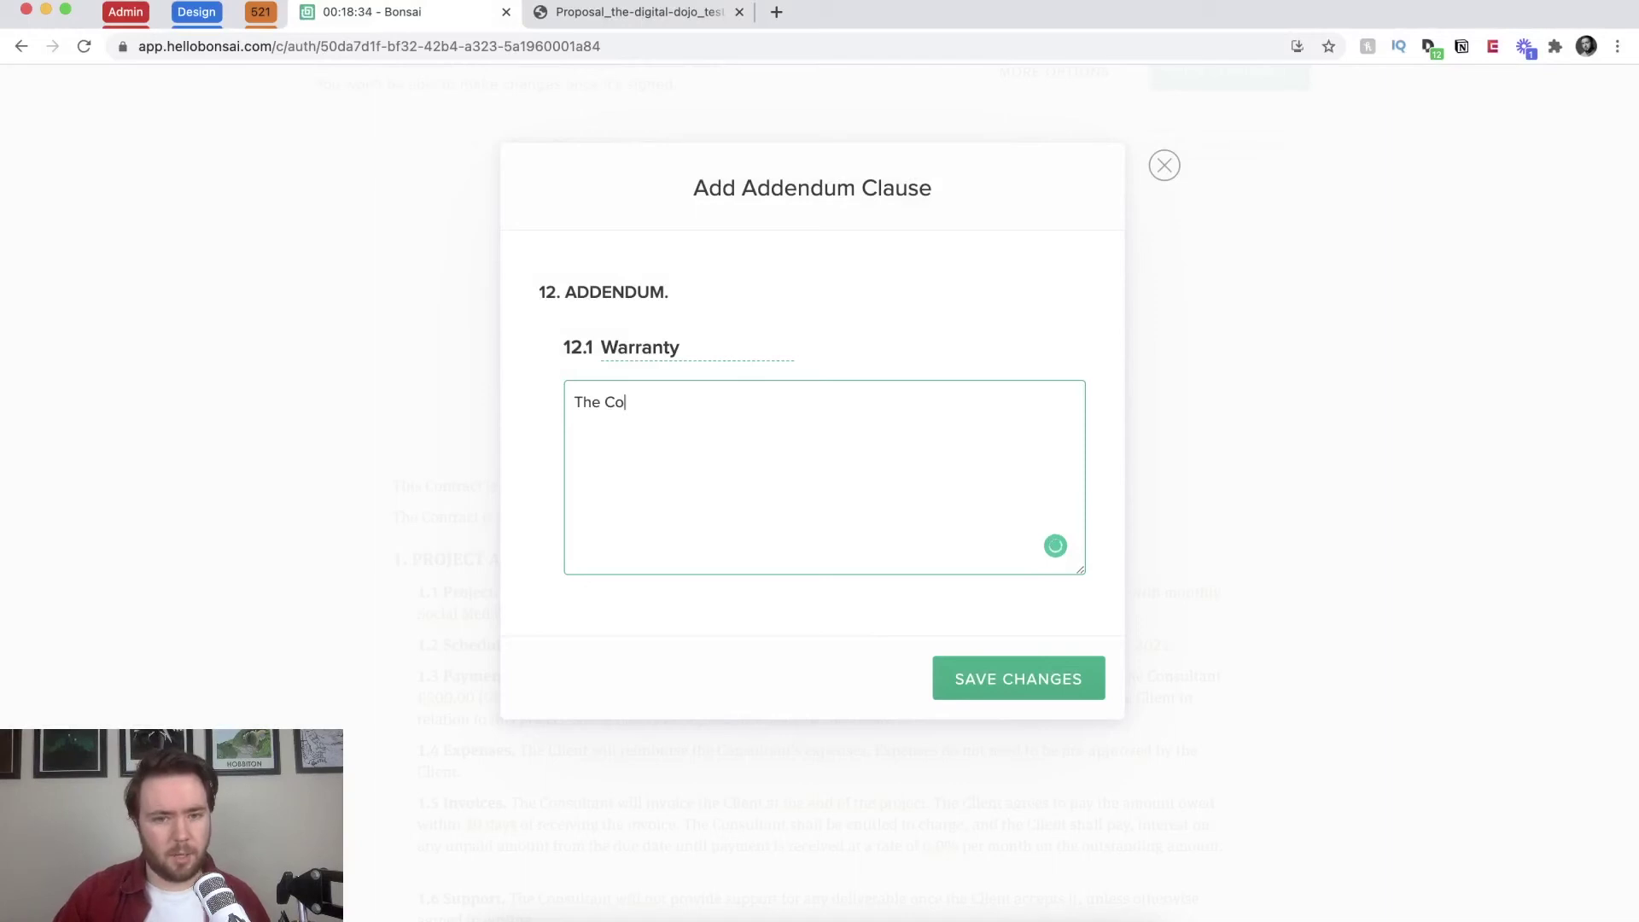
text(ntractor do)
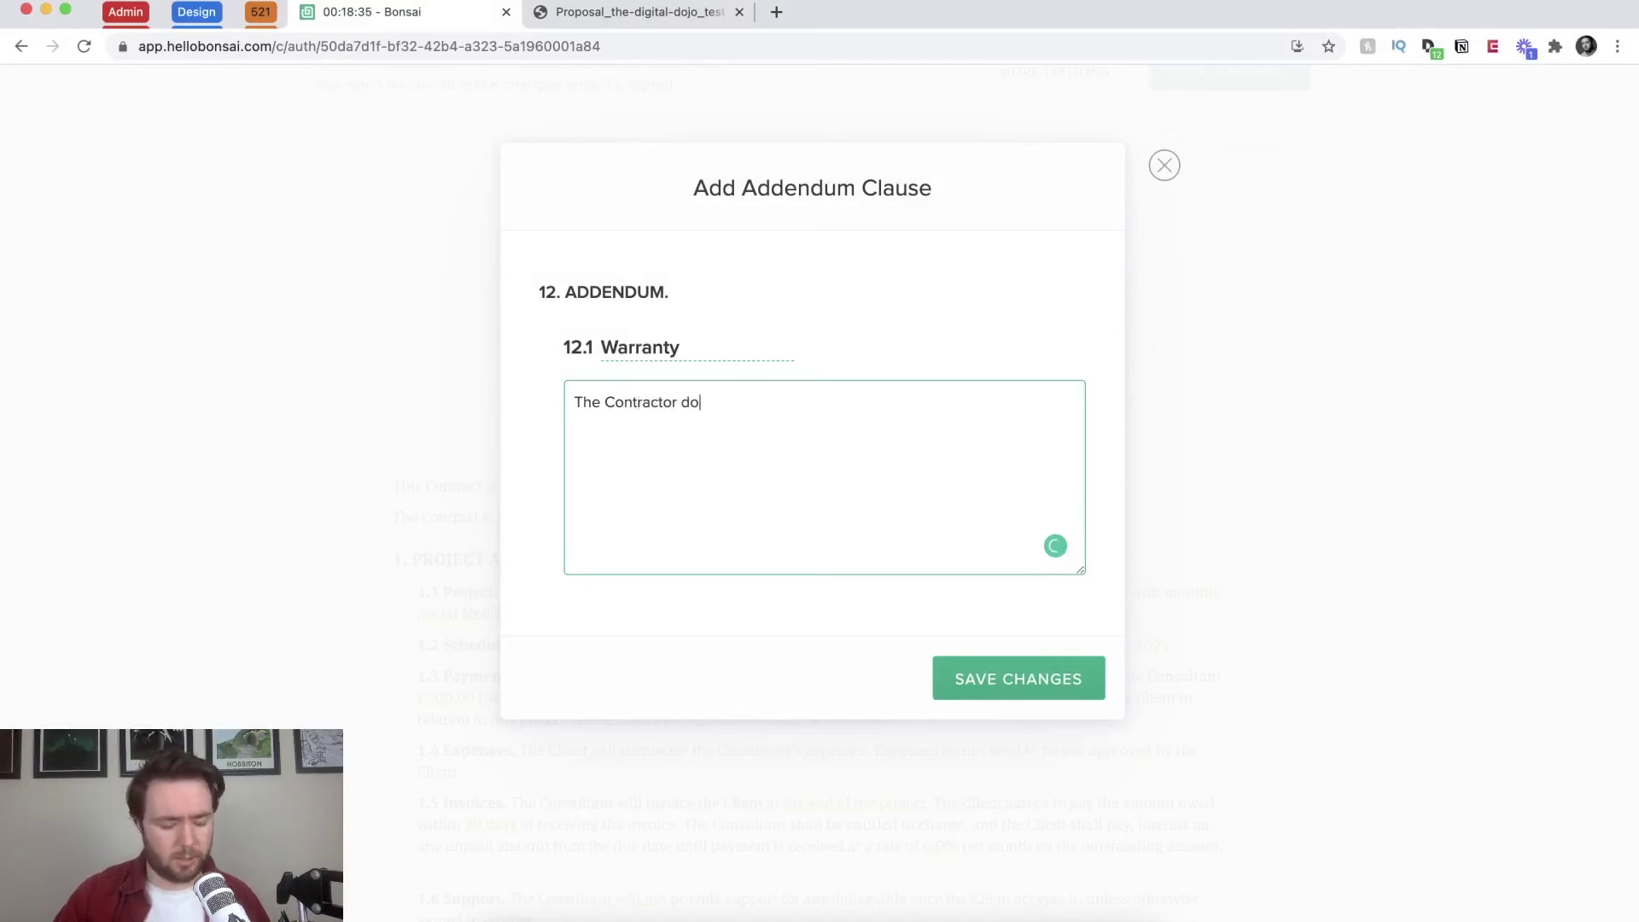
text(es not accep)
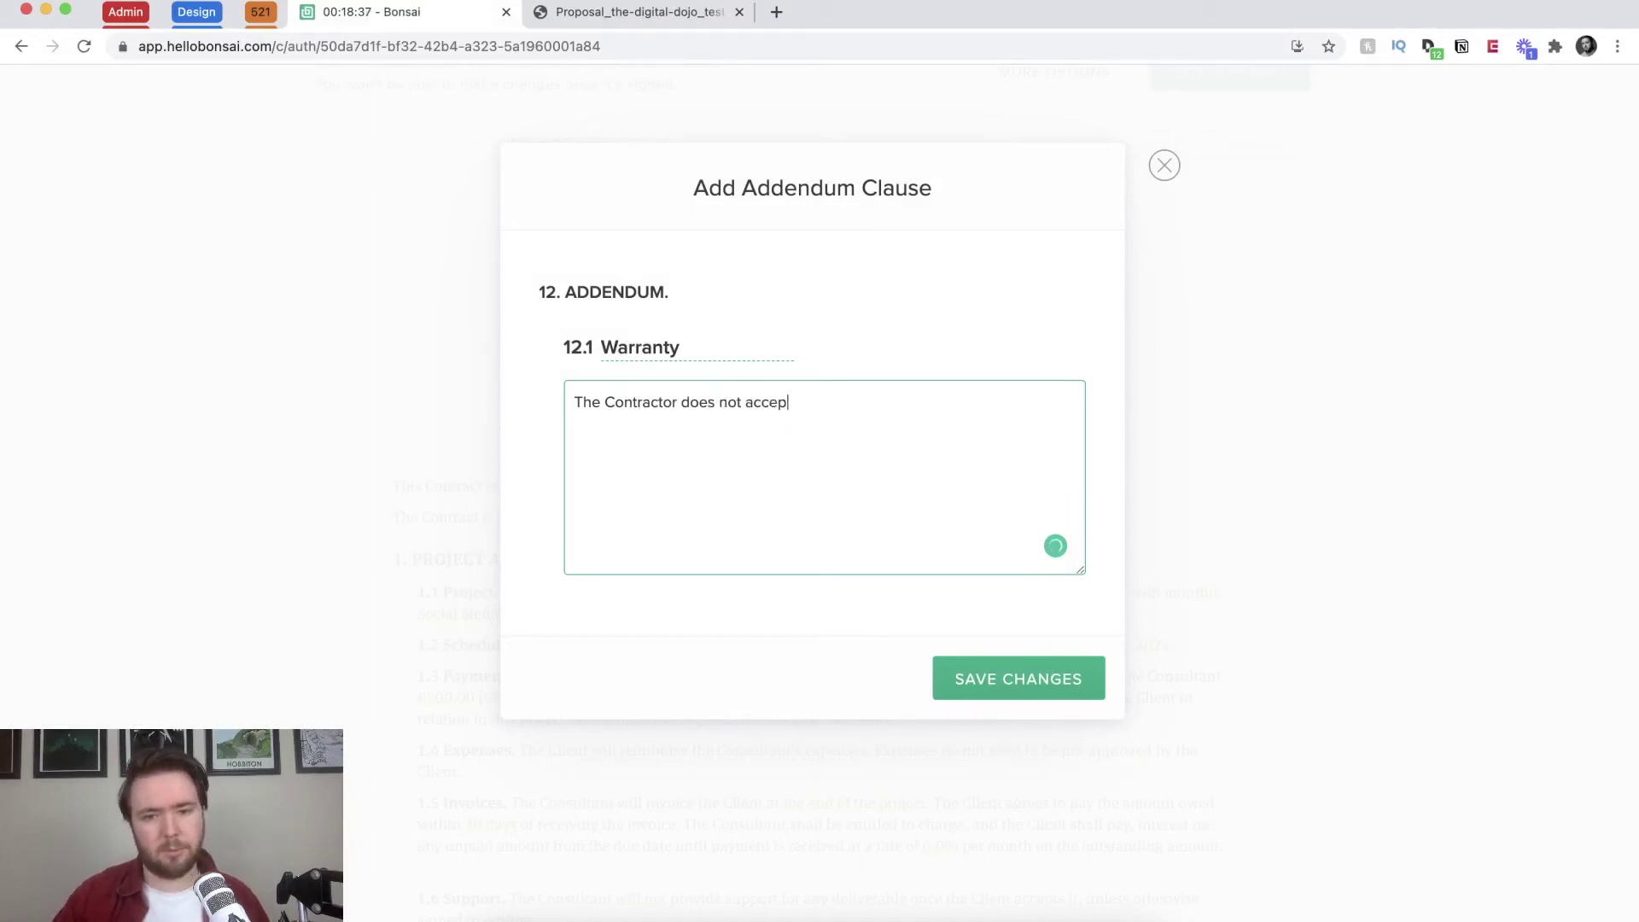
text(t resp)
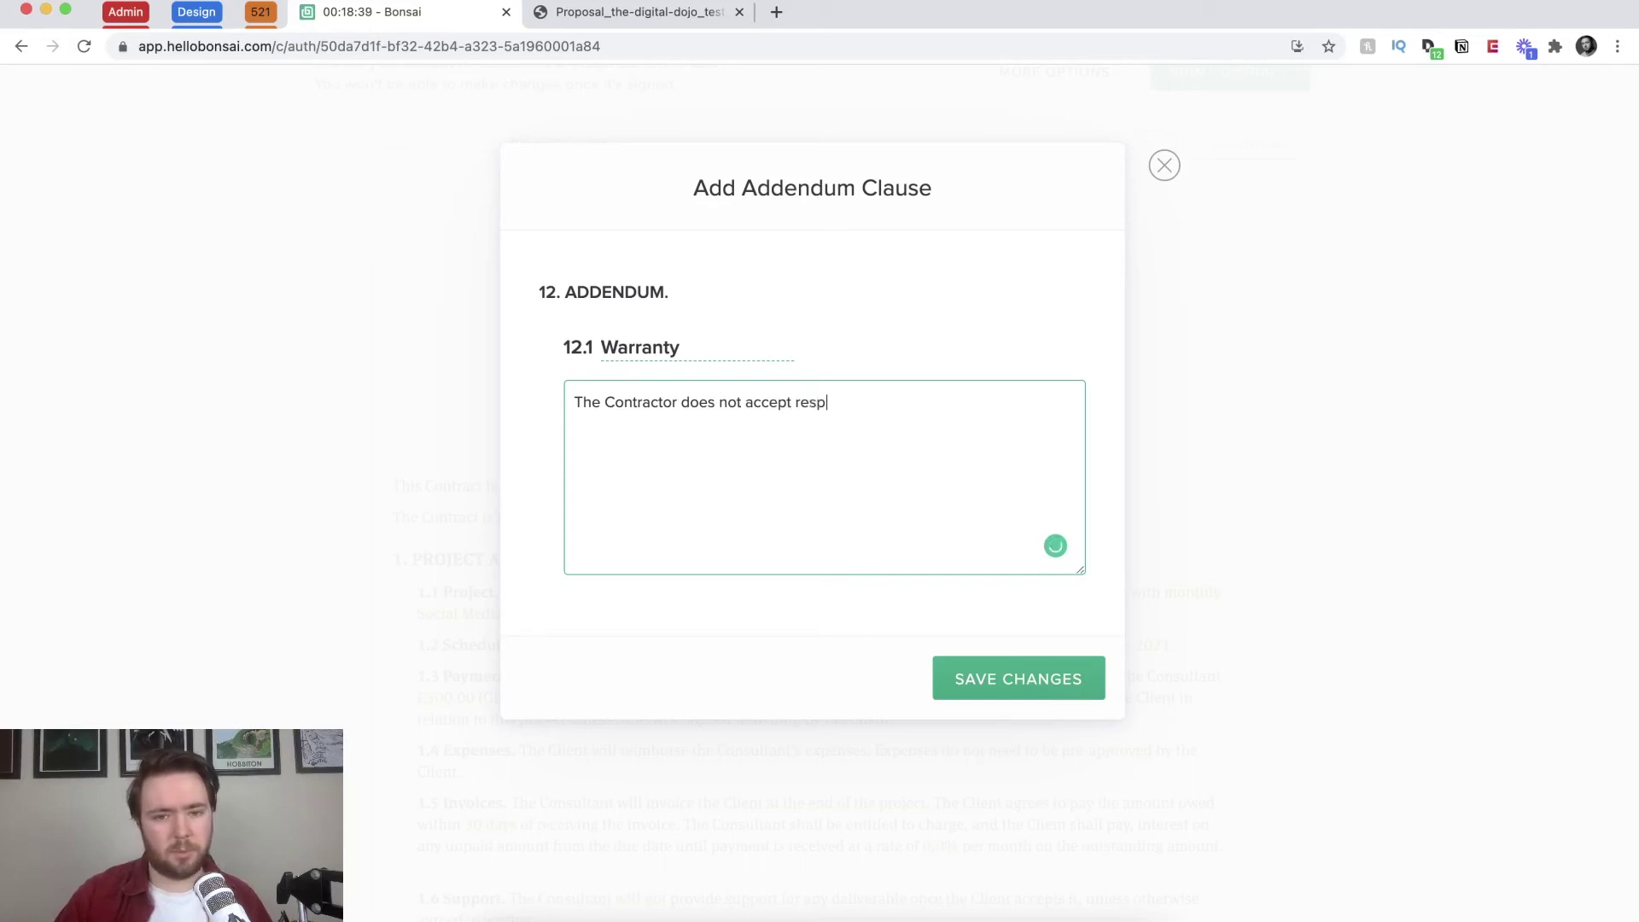
text(onsib)
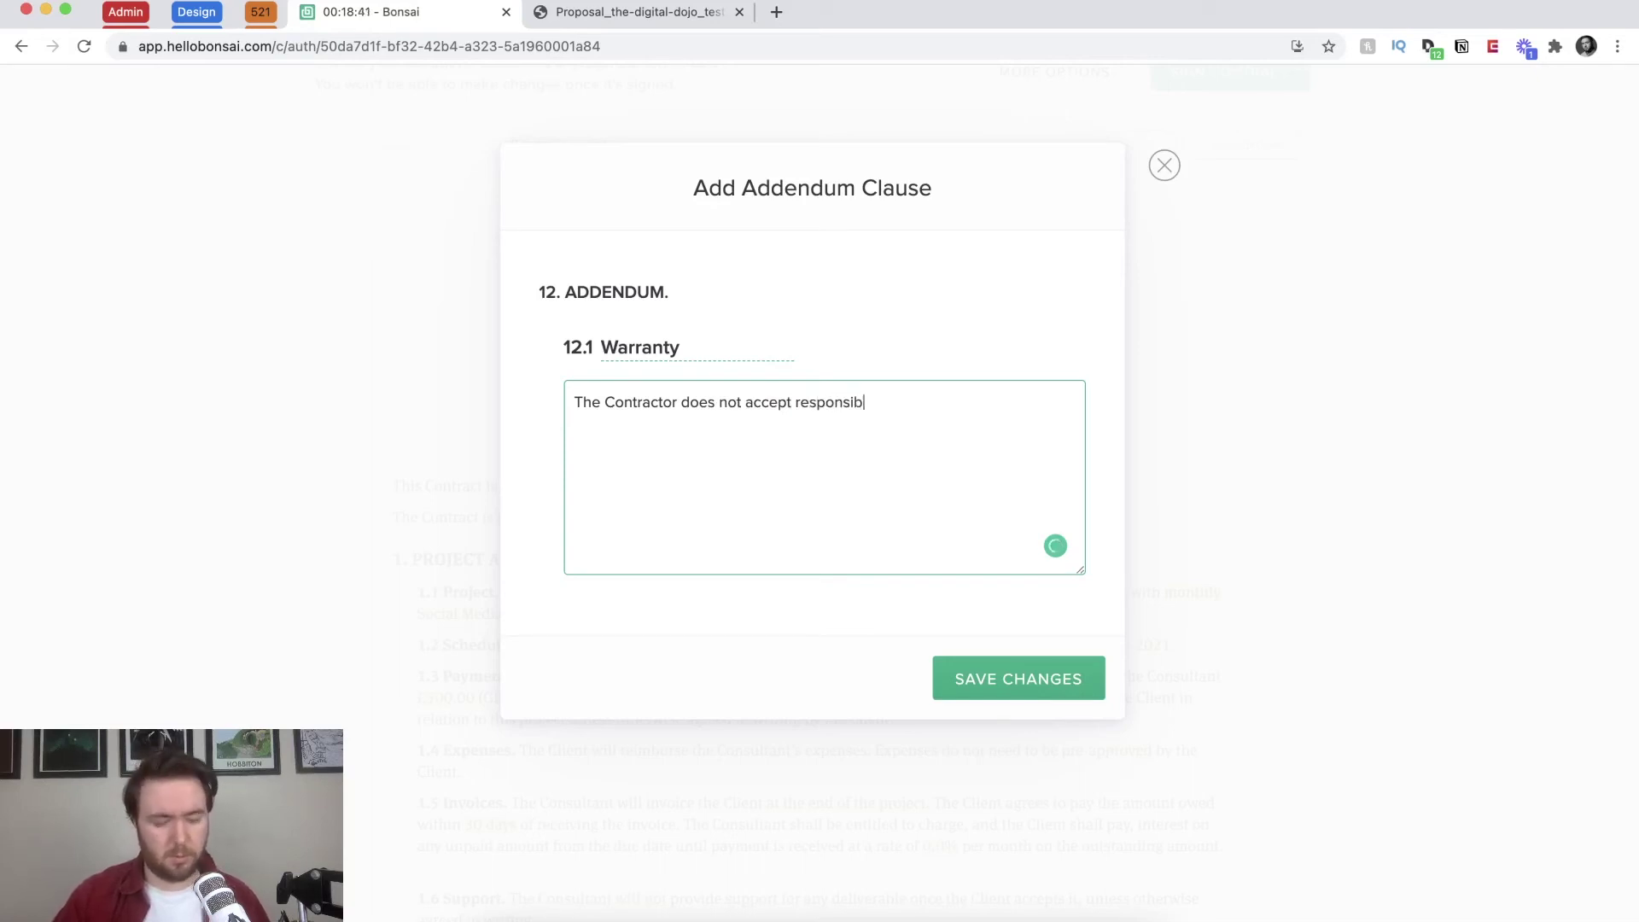
text(ility for any b)
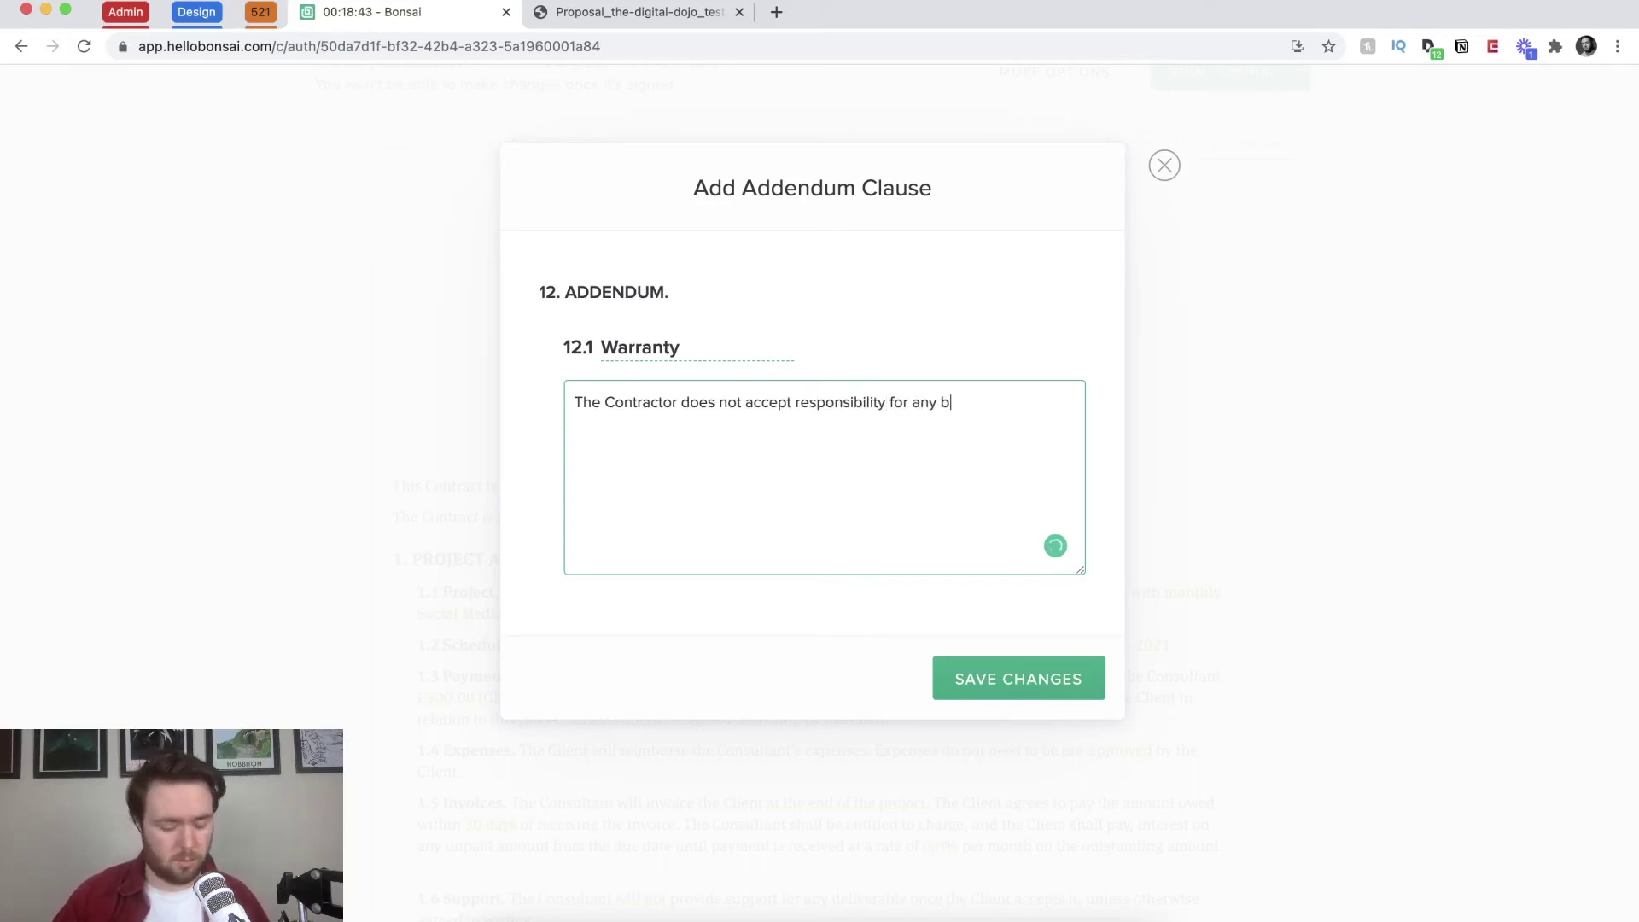
text(rand managemen)
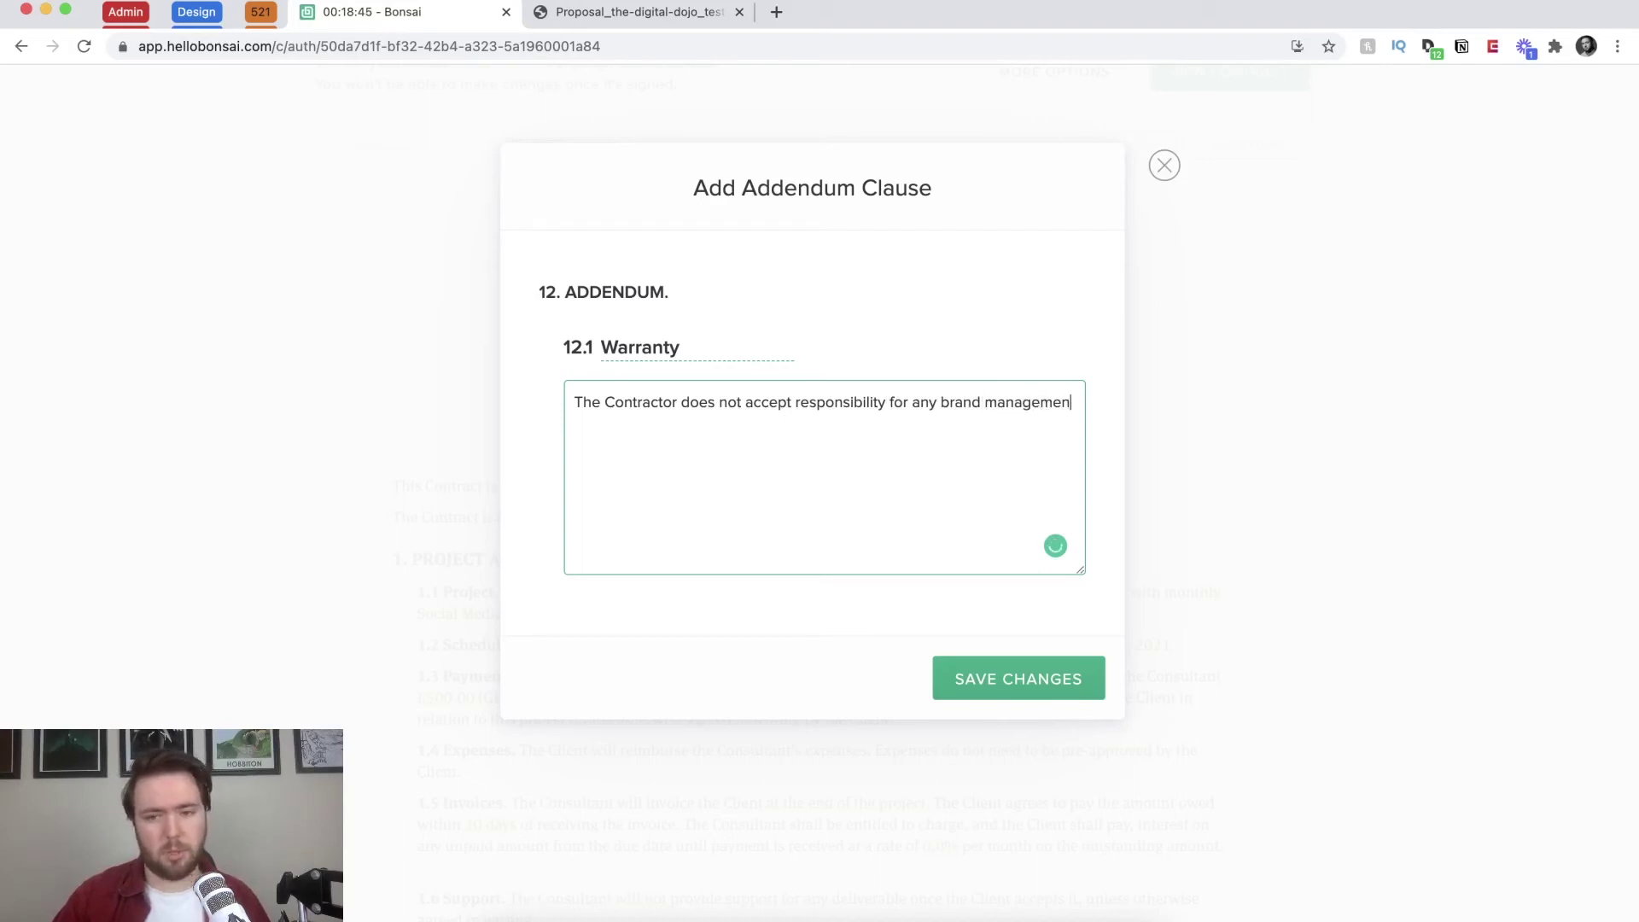
text(t.)
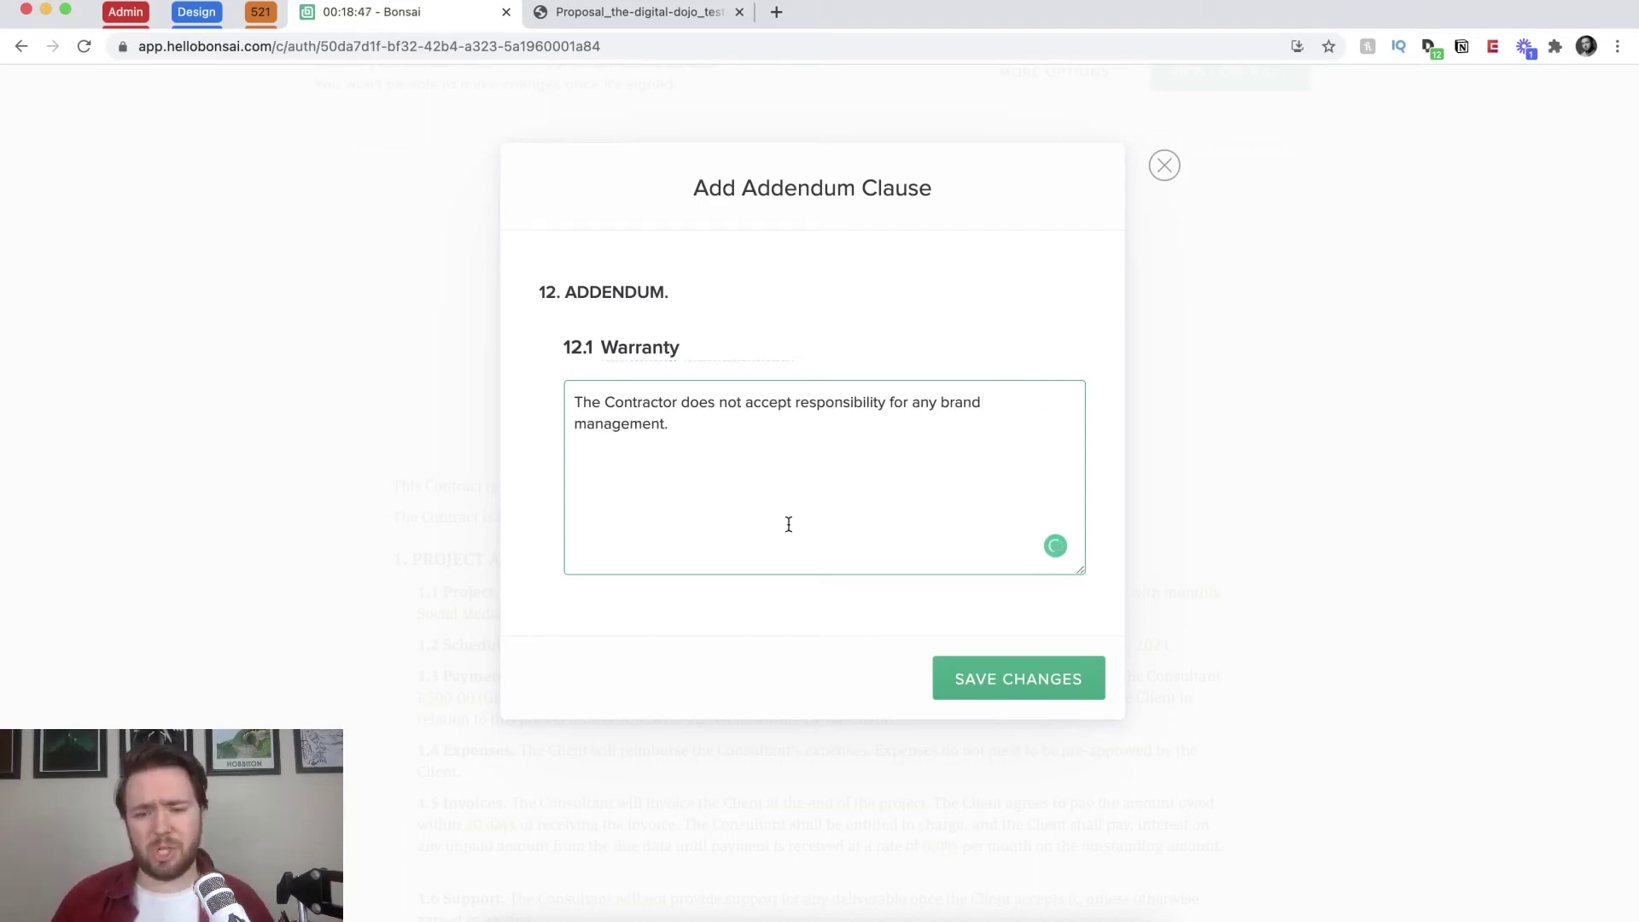
click(980, 678)
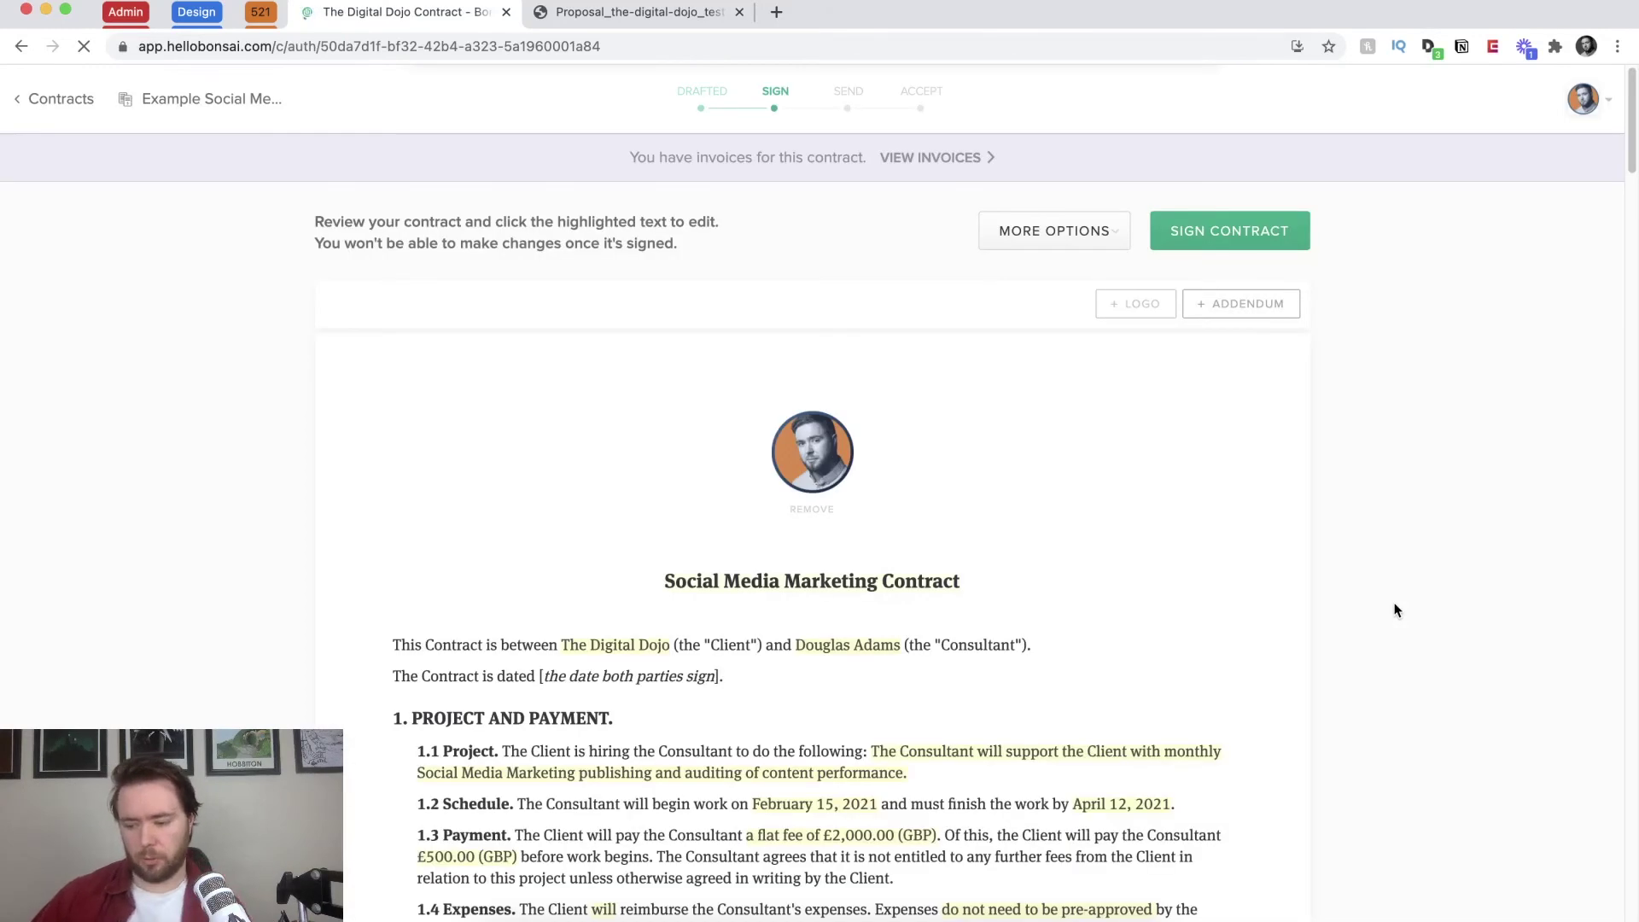
Step: Check the Warranty addendum at the contract's end and set the signing requirement to Co-Signer Required
scroll(1412, 443, down, 20)
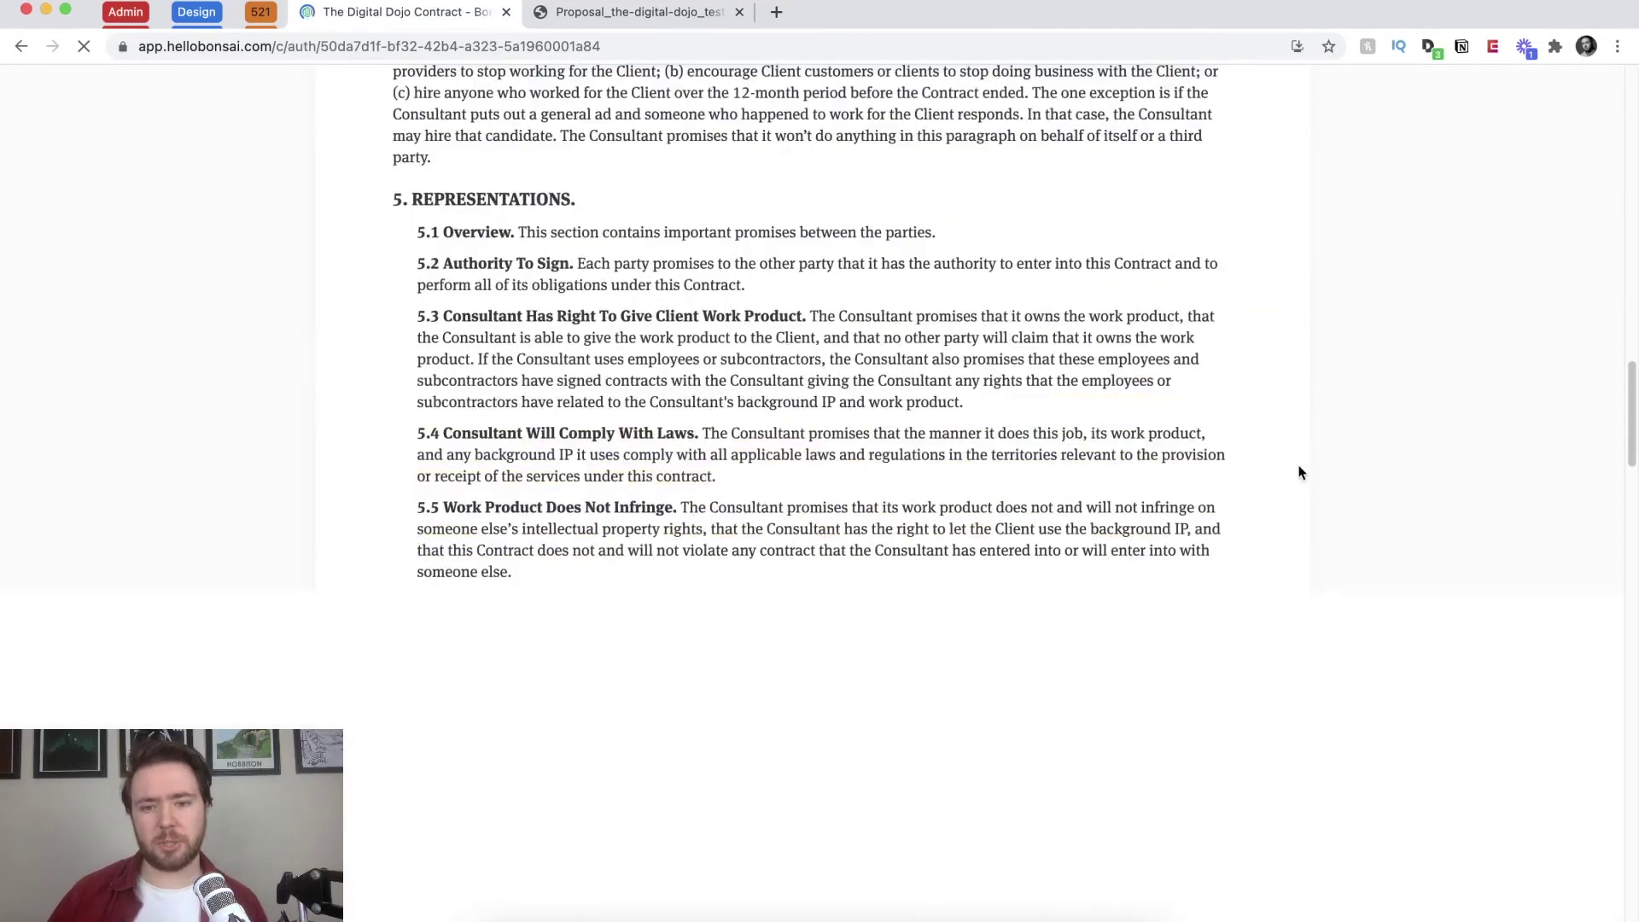
scroll(1121, 461, down, 20)
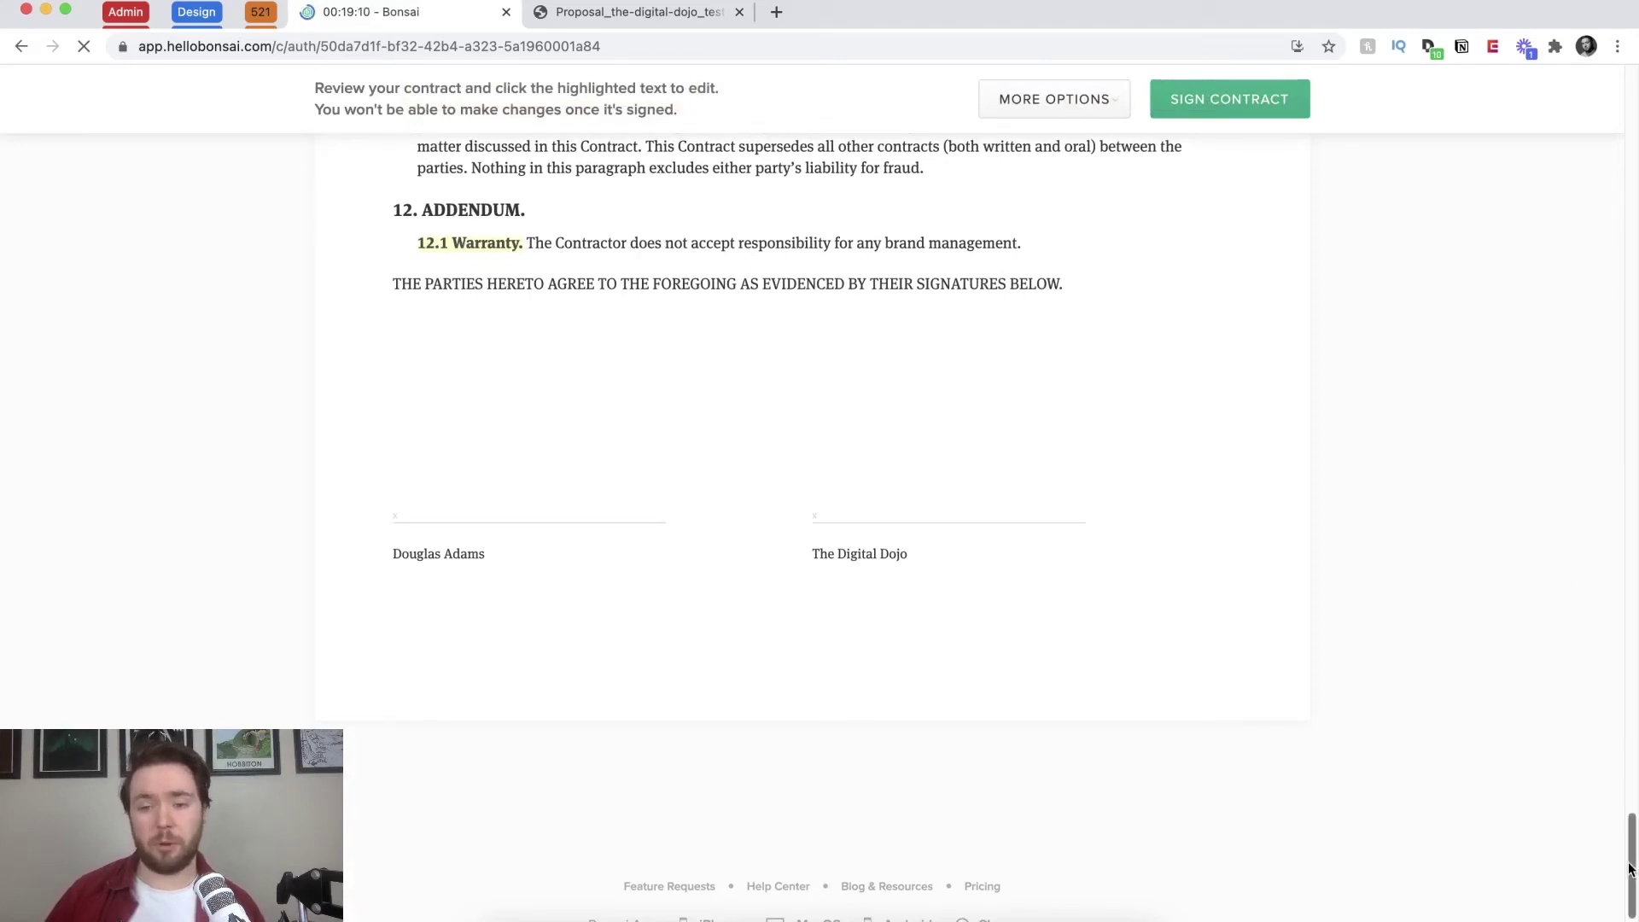
drag(1634, 868, 1613, 102)
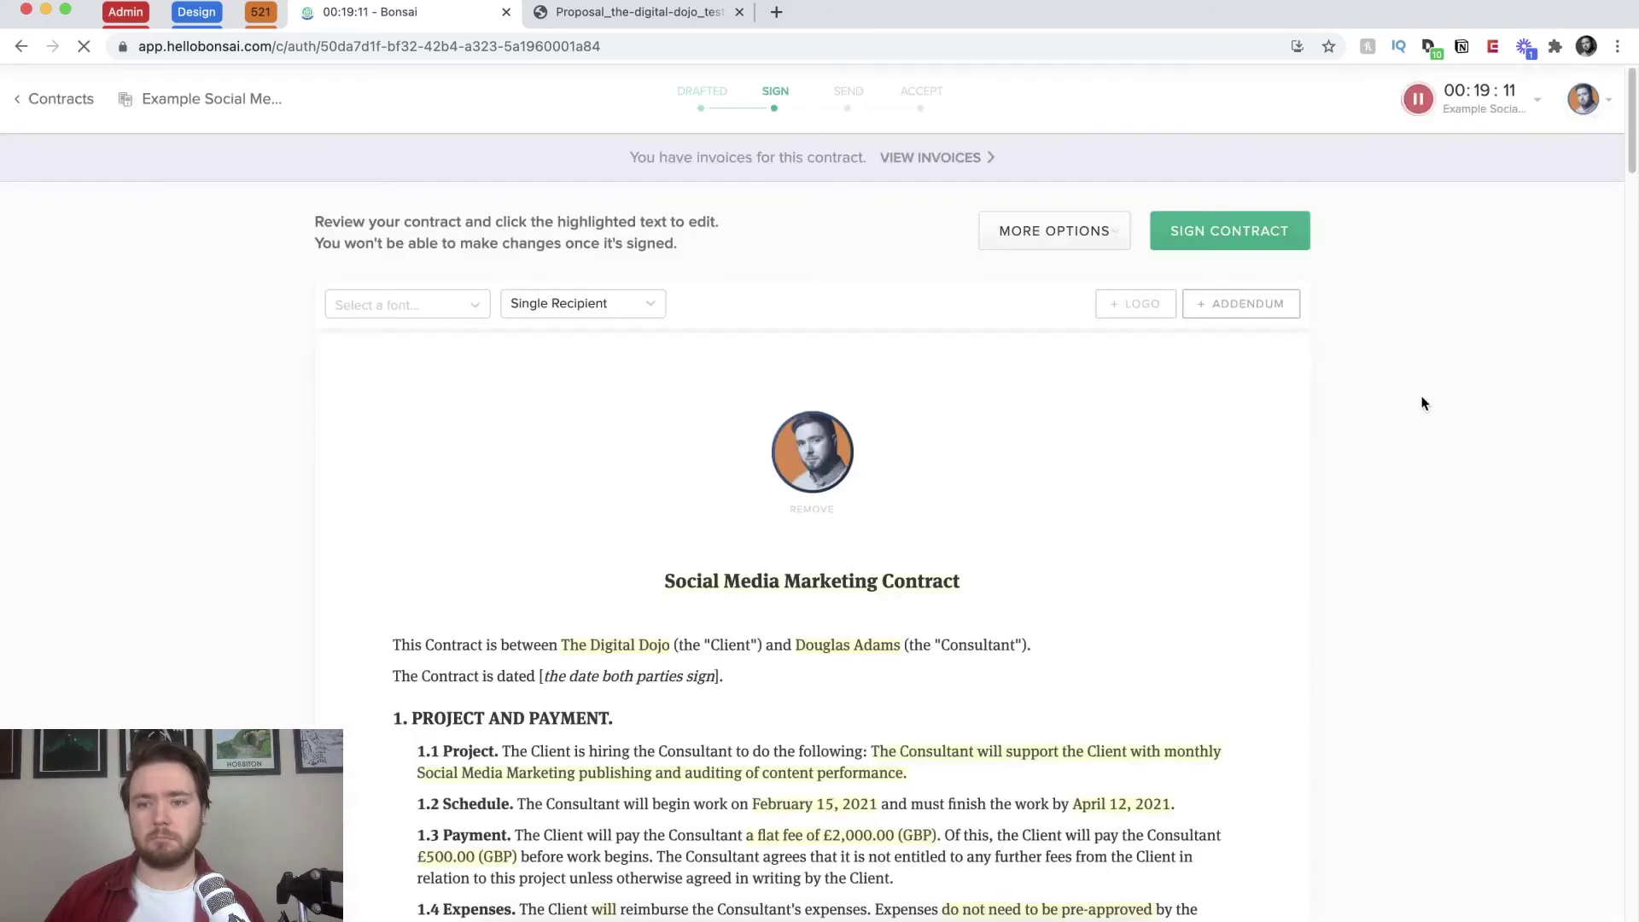
click(587, 308)
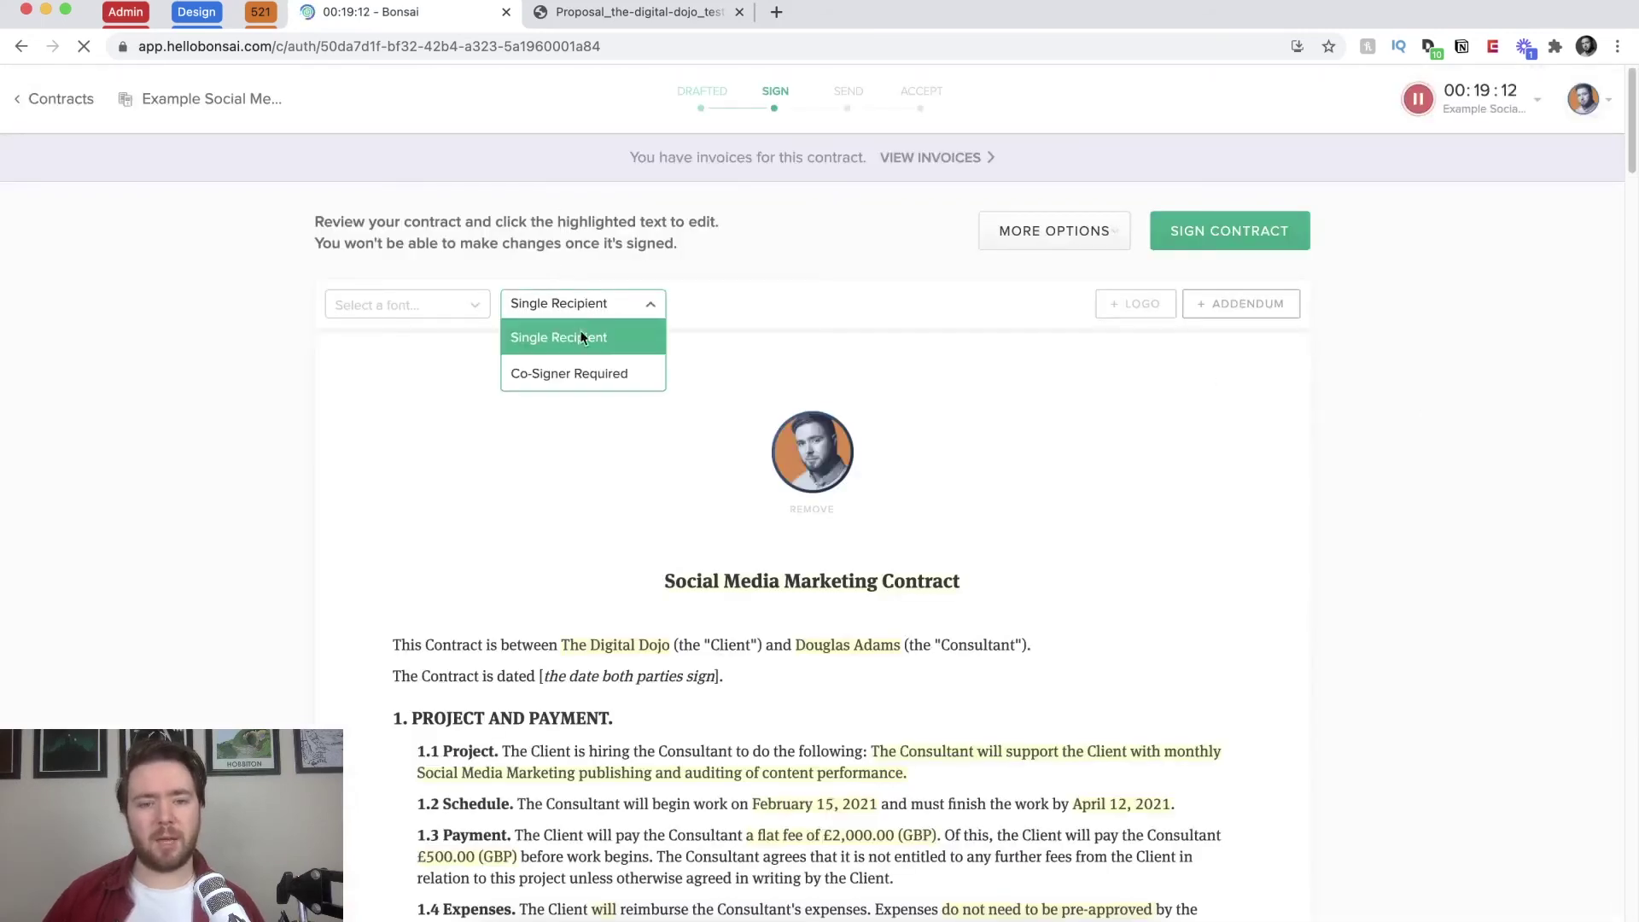
click(575, 374)
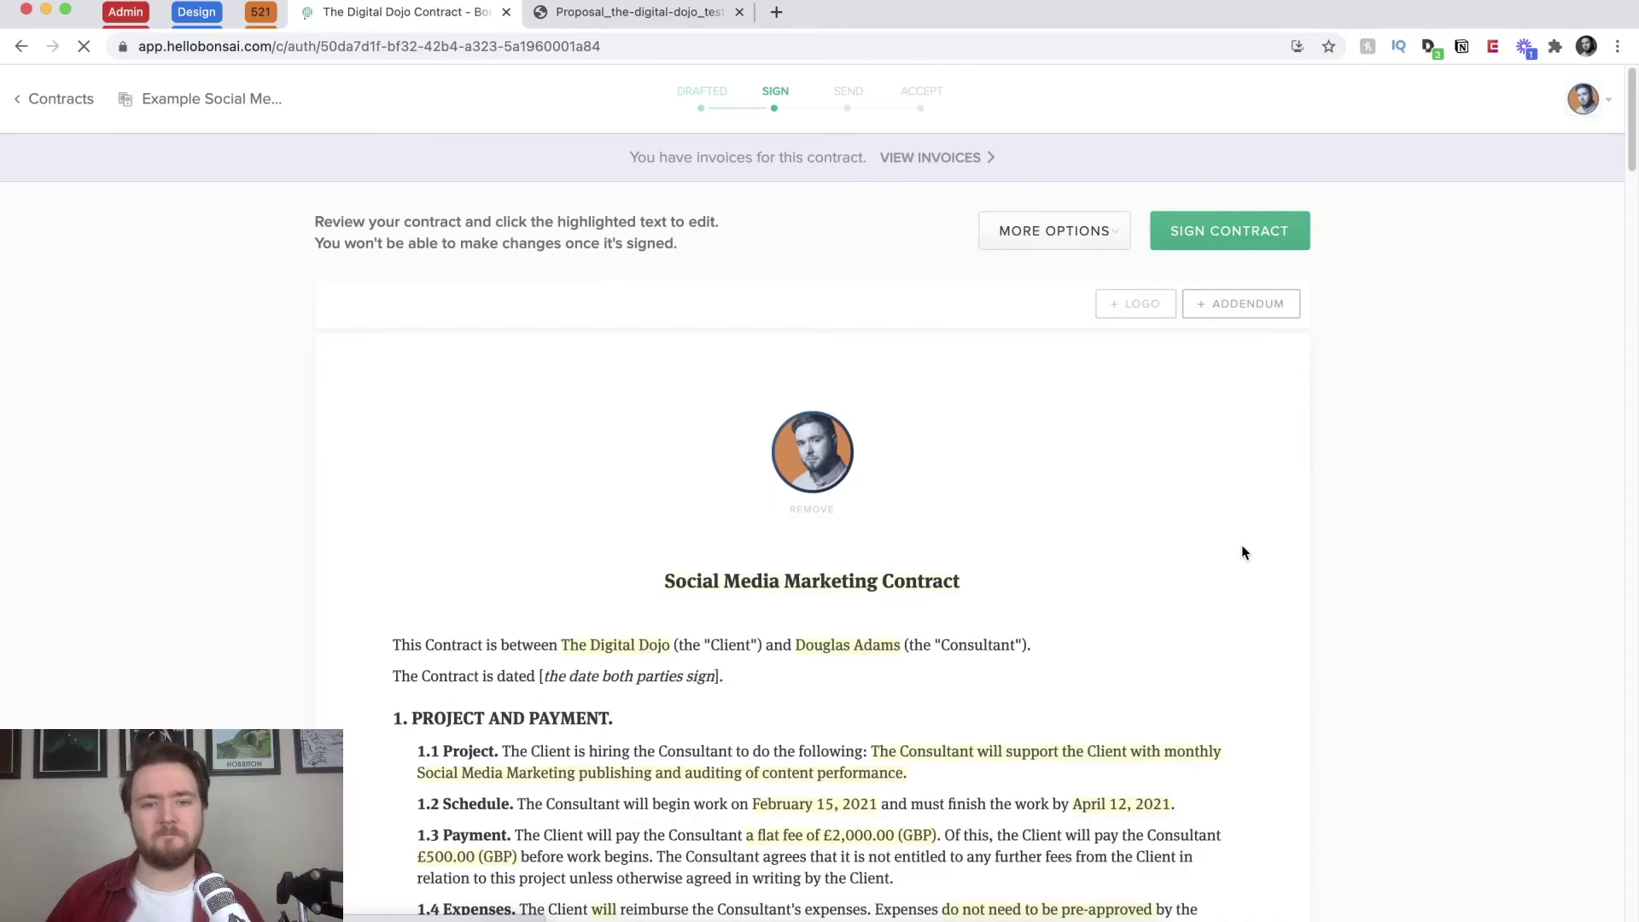
Step: Check the signature lines at the end of the contract and examine the additional contract options
scroll(1241, 544, down, 15)
scroll(1266, 555, down, 10)
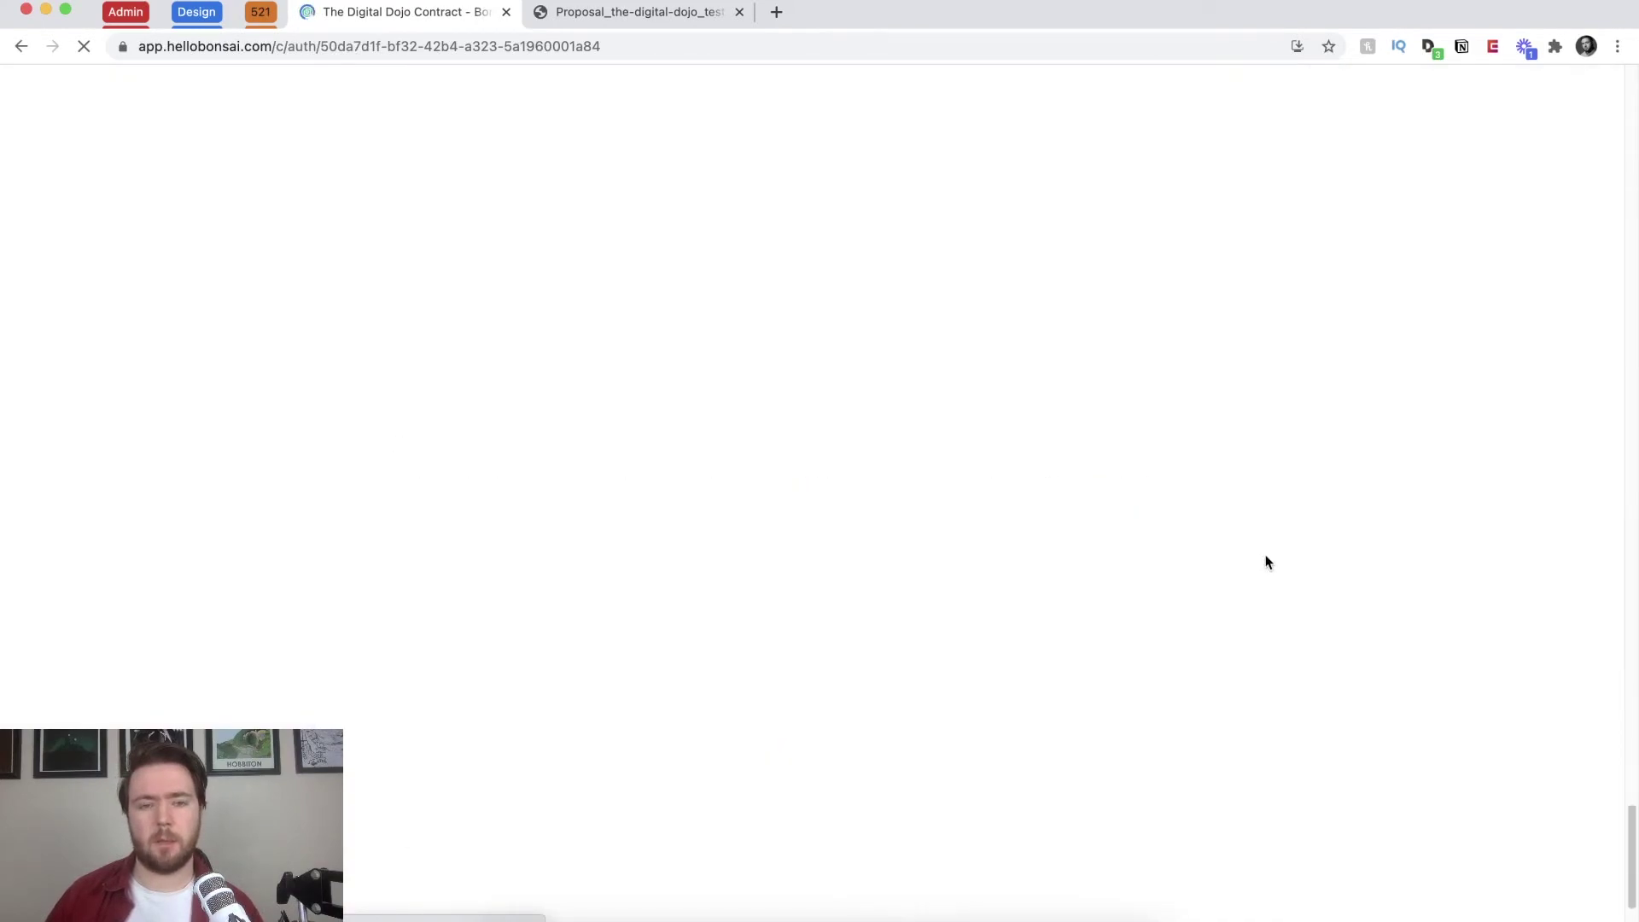
scroll(1268, 562, up, 3)
scroll(1266, 561, down, 3)
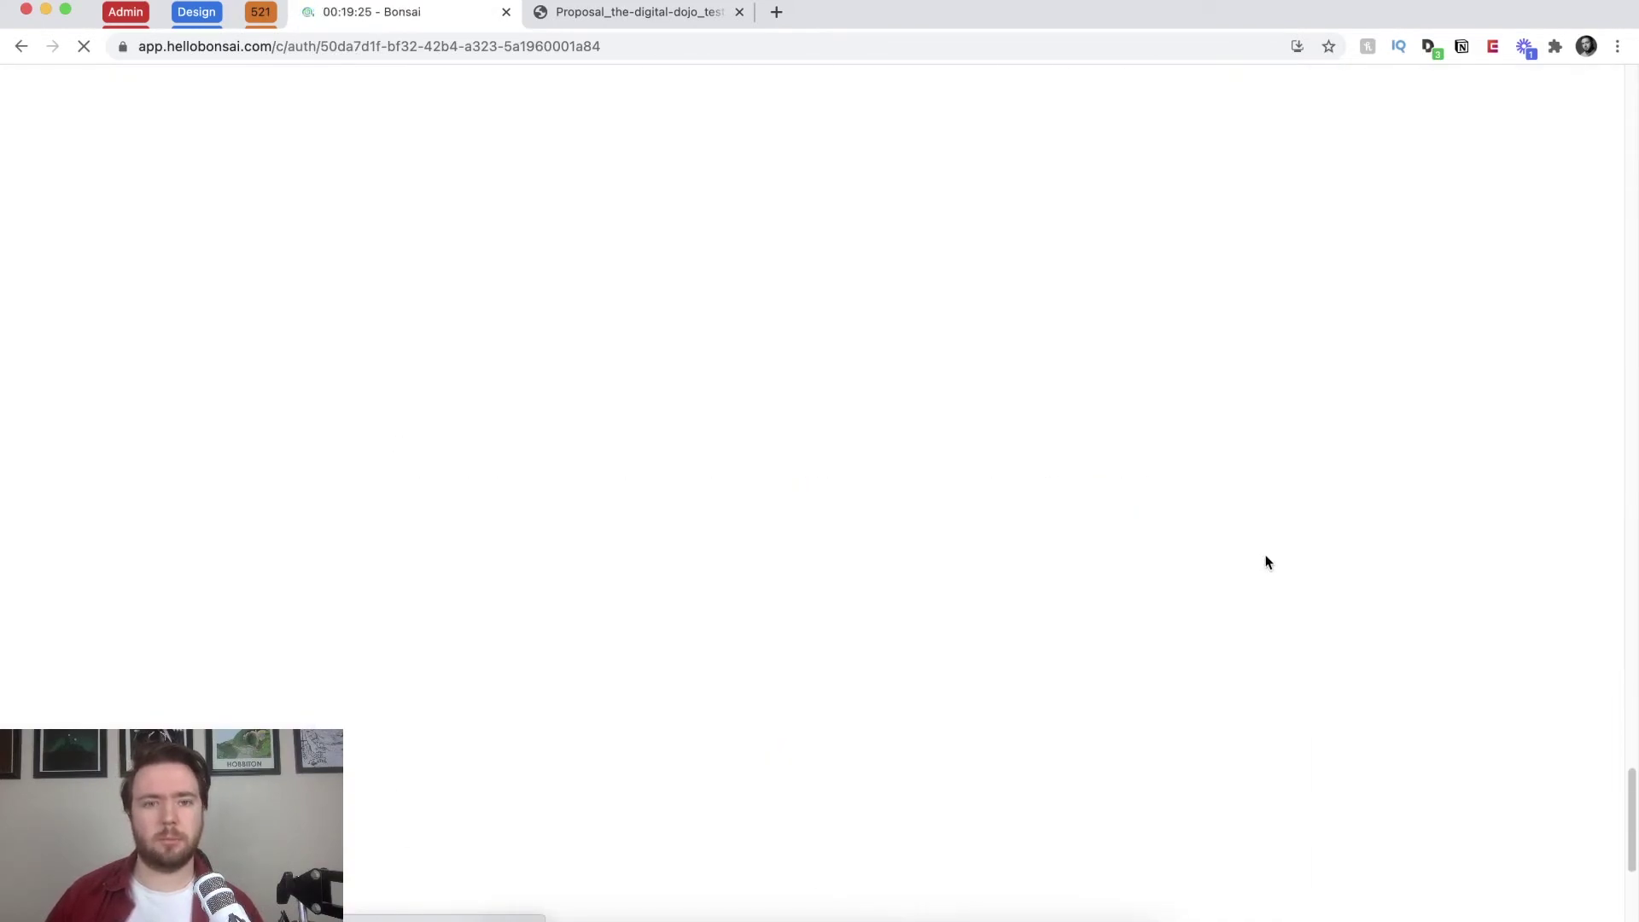
scroll(1265, 560, down, 3)
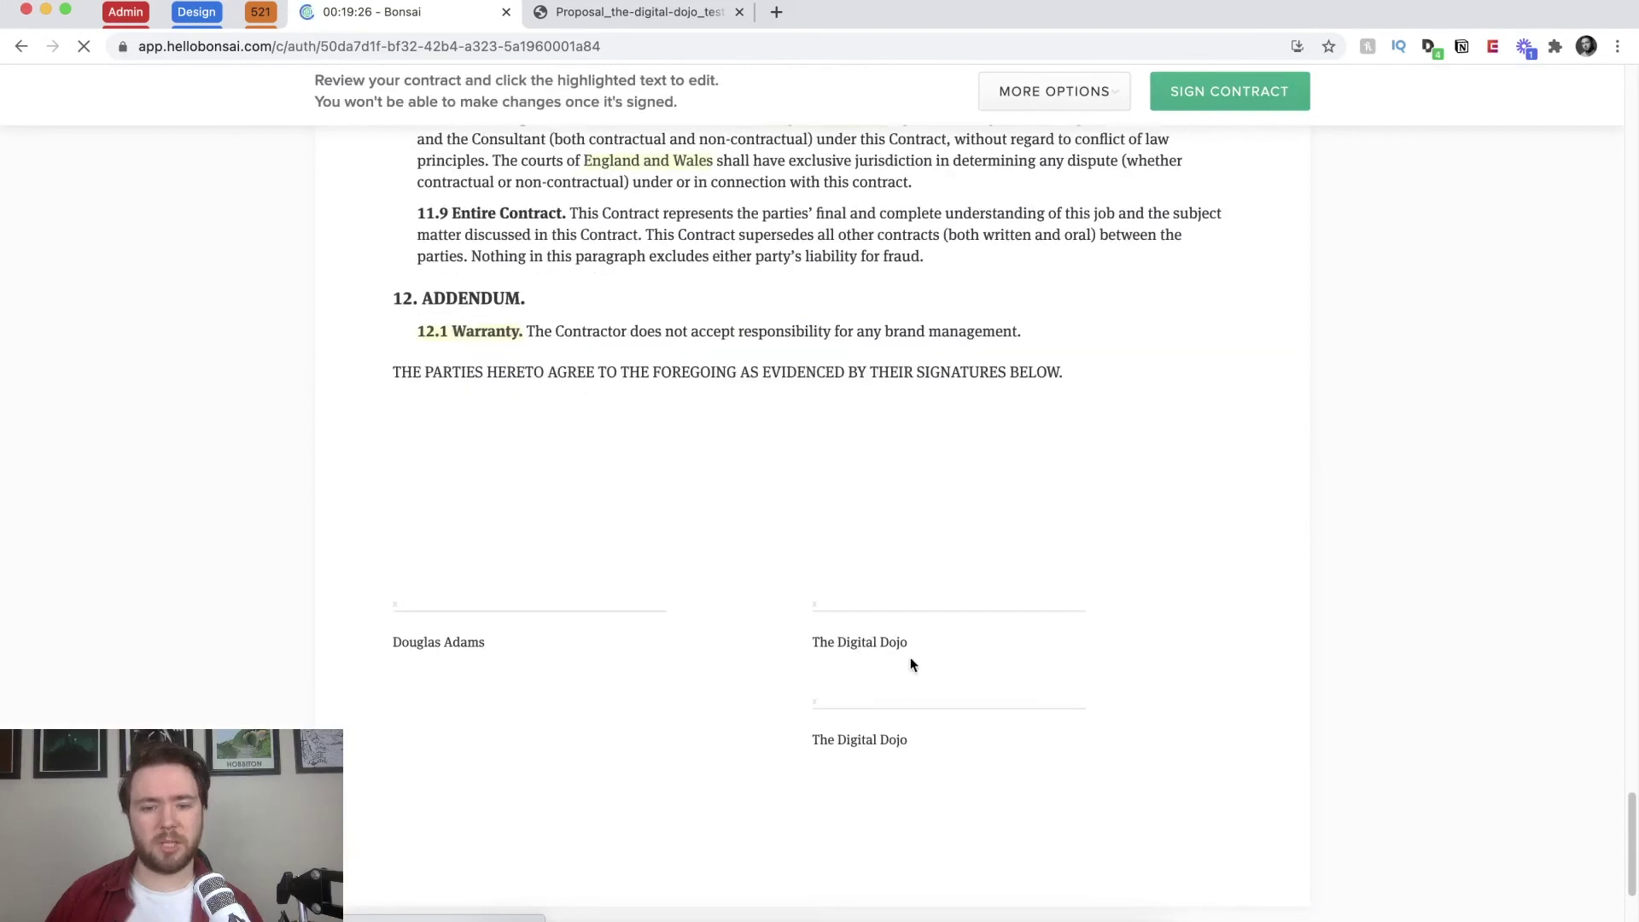
scroll(969, 614, up, 15)
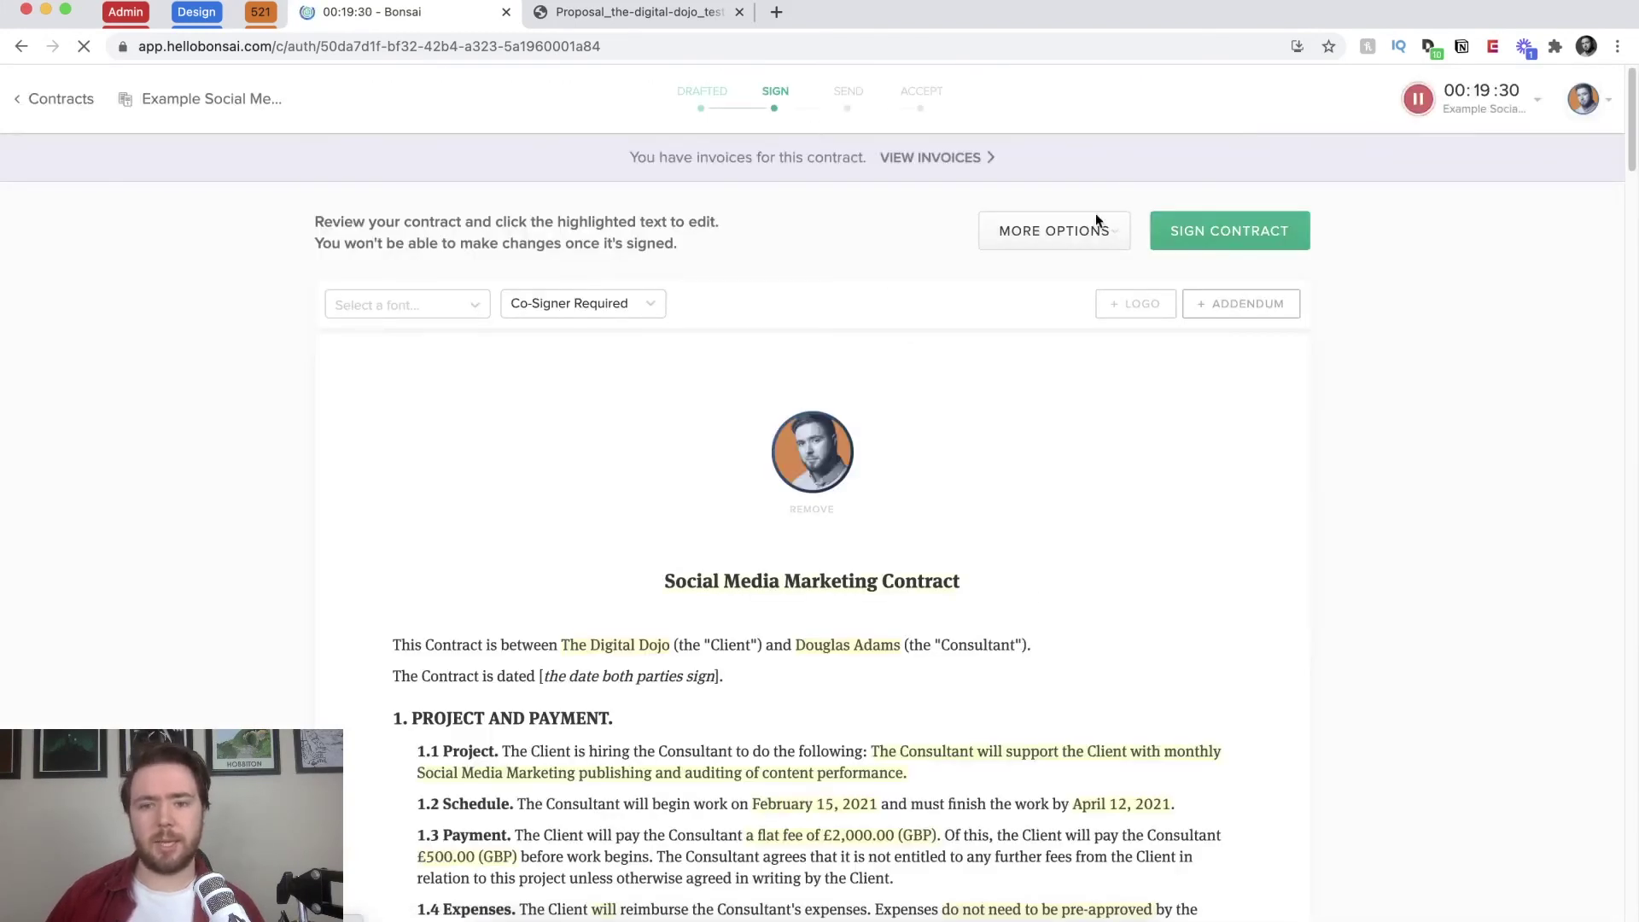
click(1092, 228)
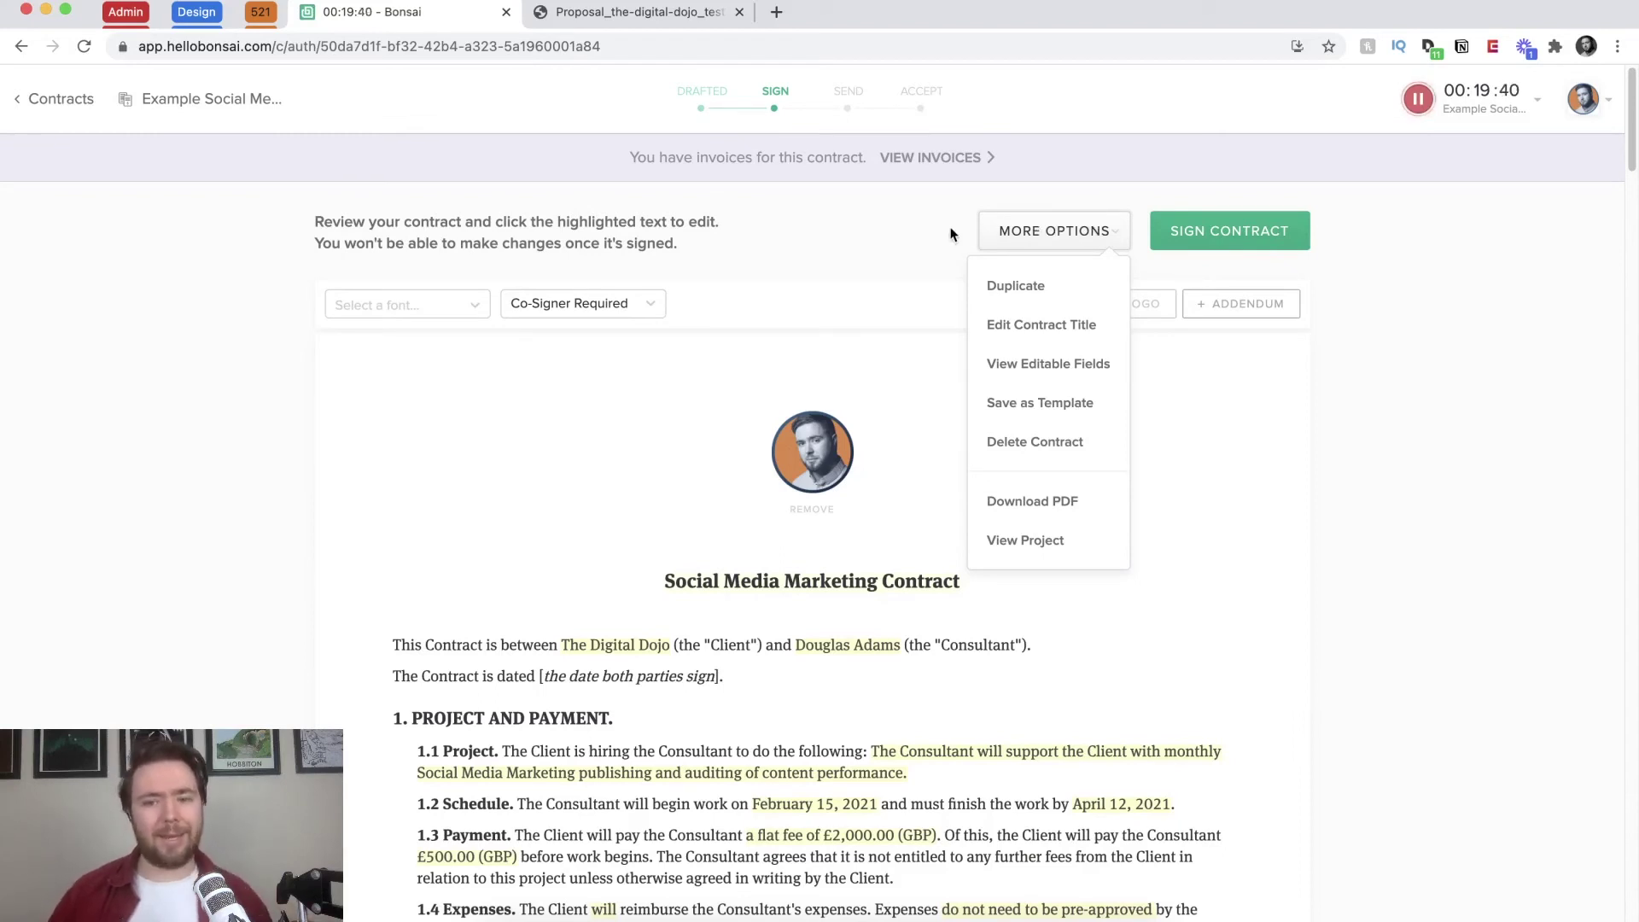
click(907, 226)
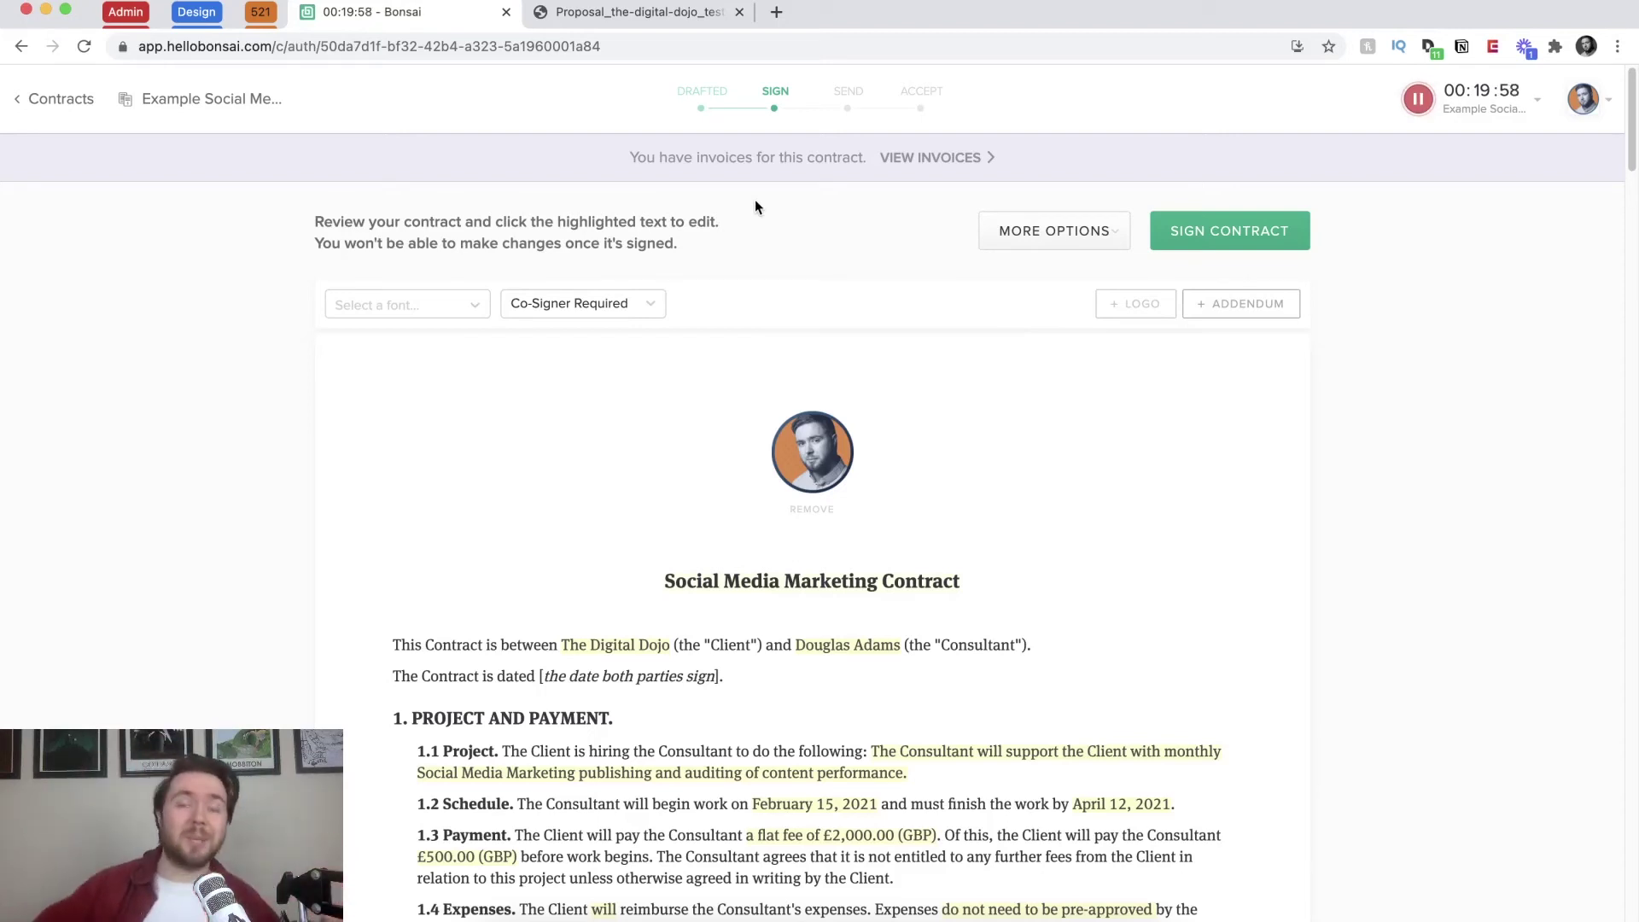
Step: Return to the contracts list and examine the status markers and the actions available for the newest Social Media Marketing Contract
click(39, 99)
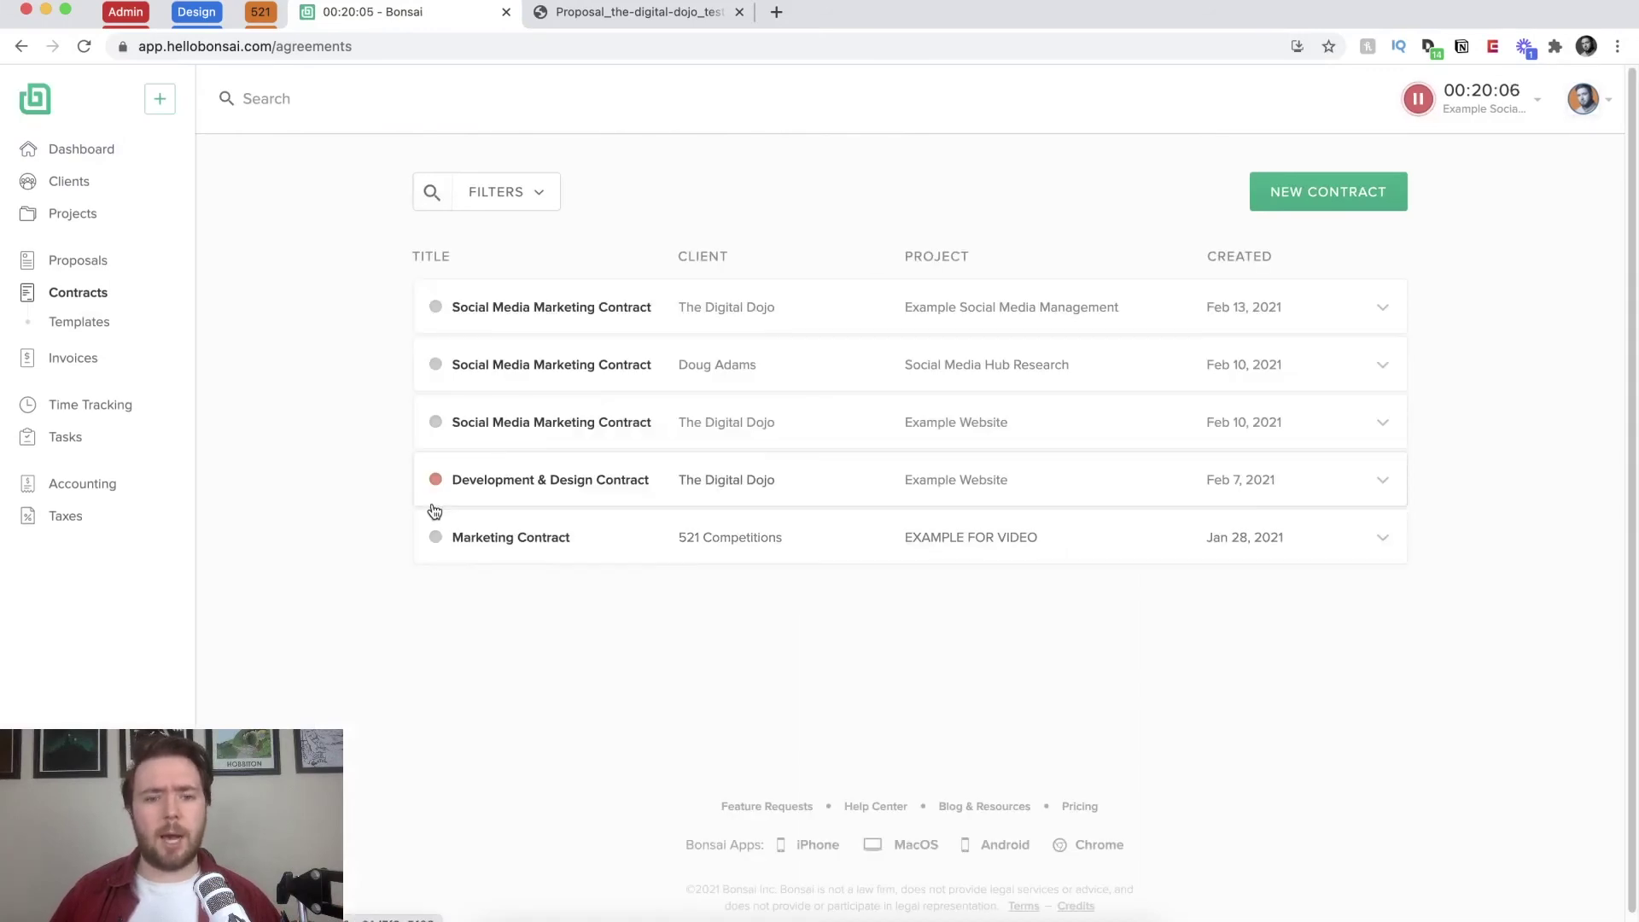
mouse_move(437, 424)
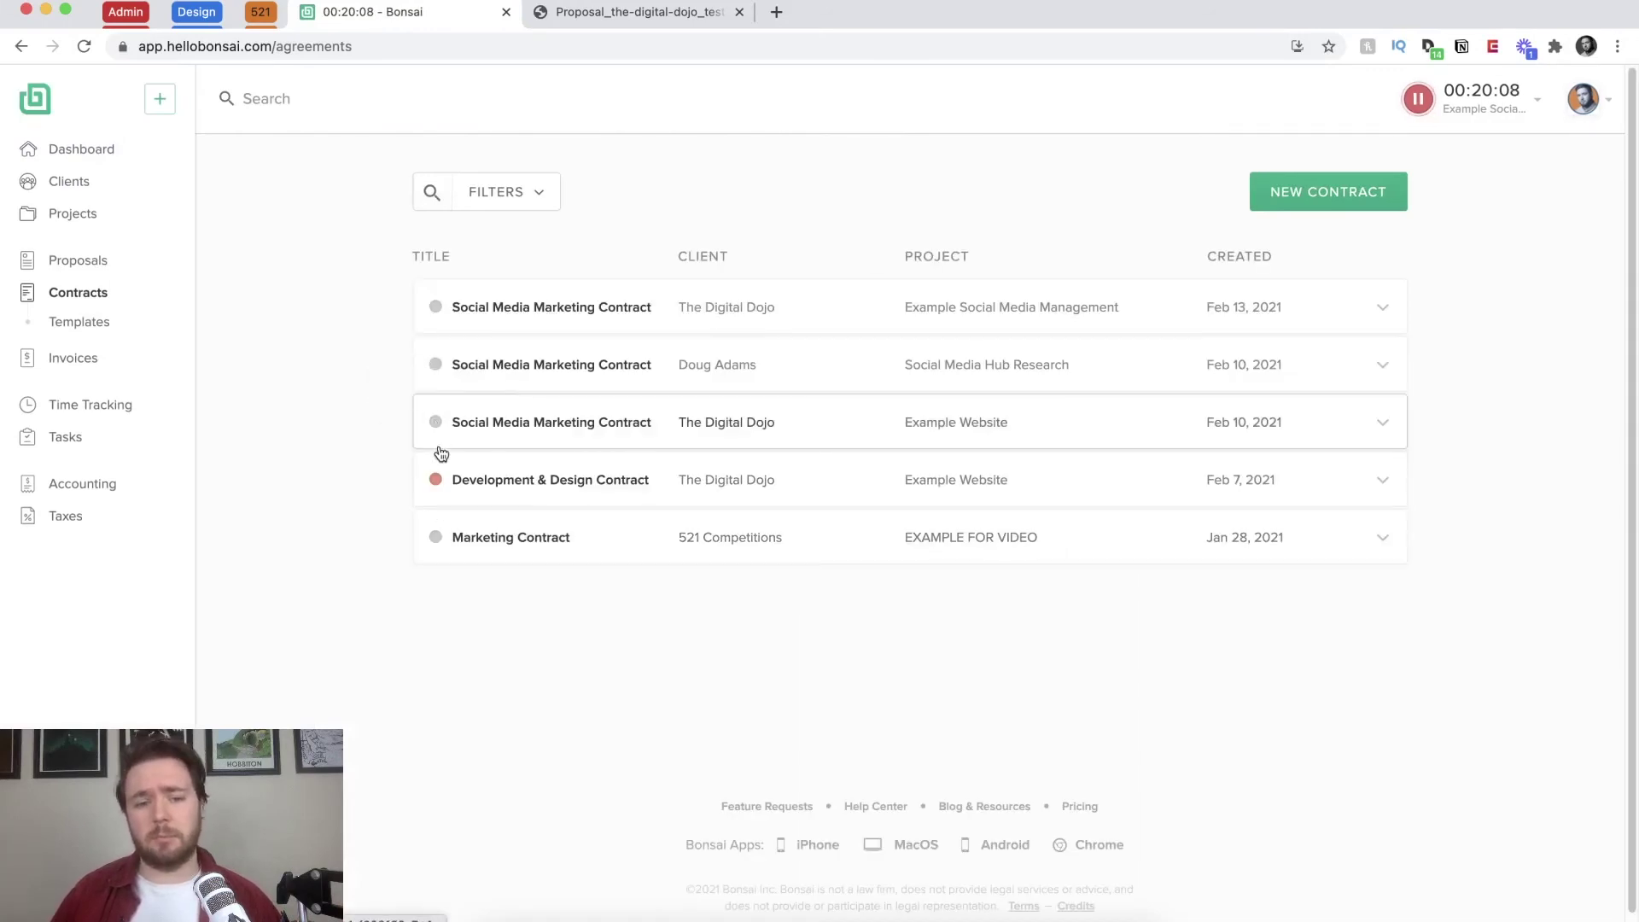
mouse_move(436, 482)
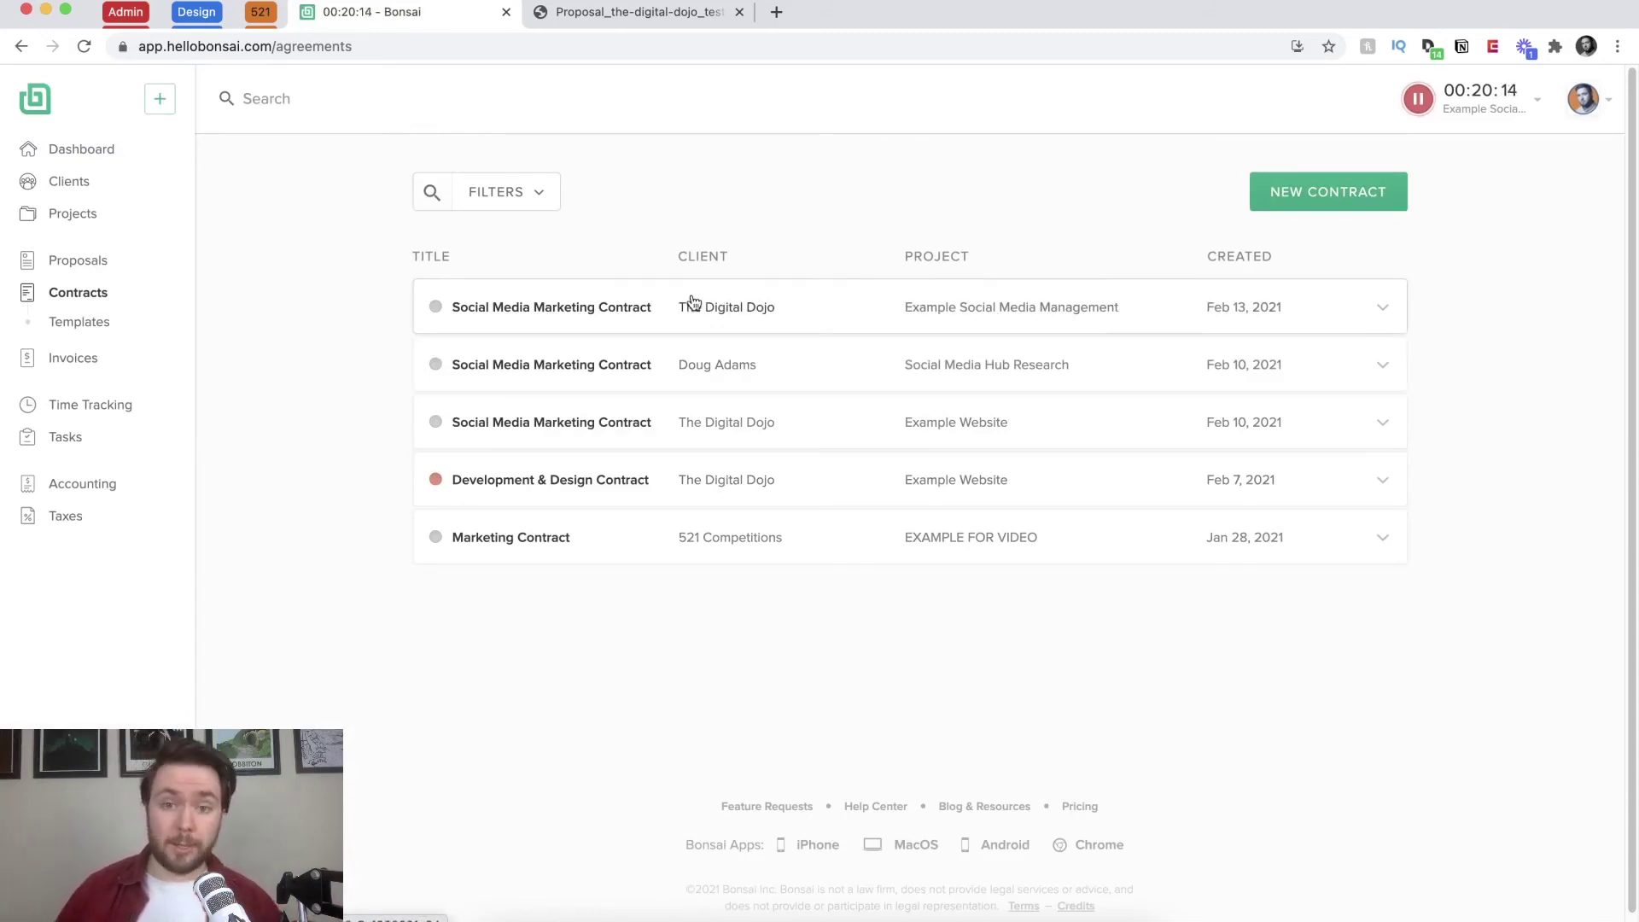
click(1381, 311)
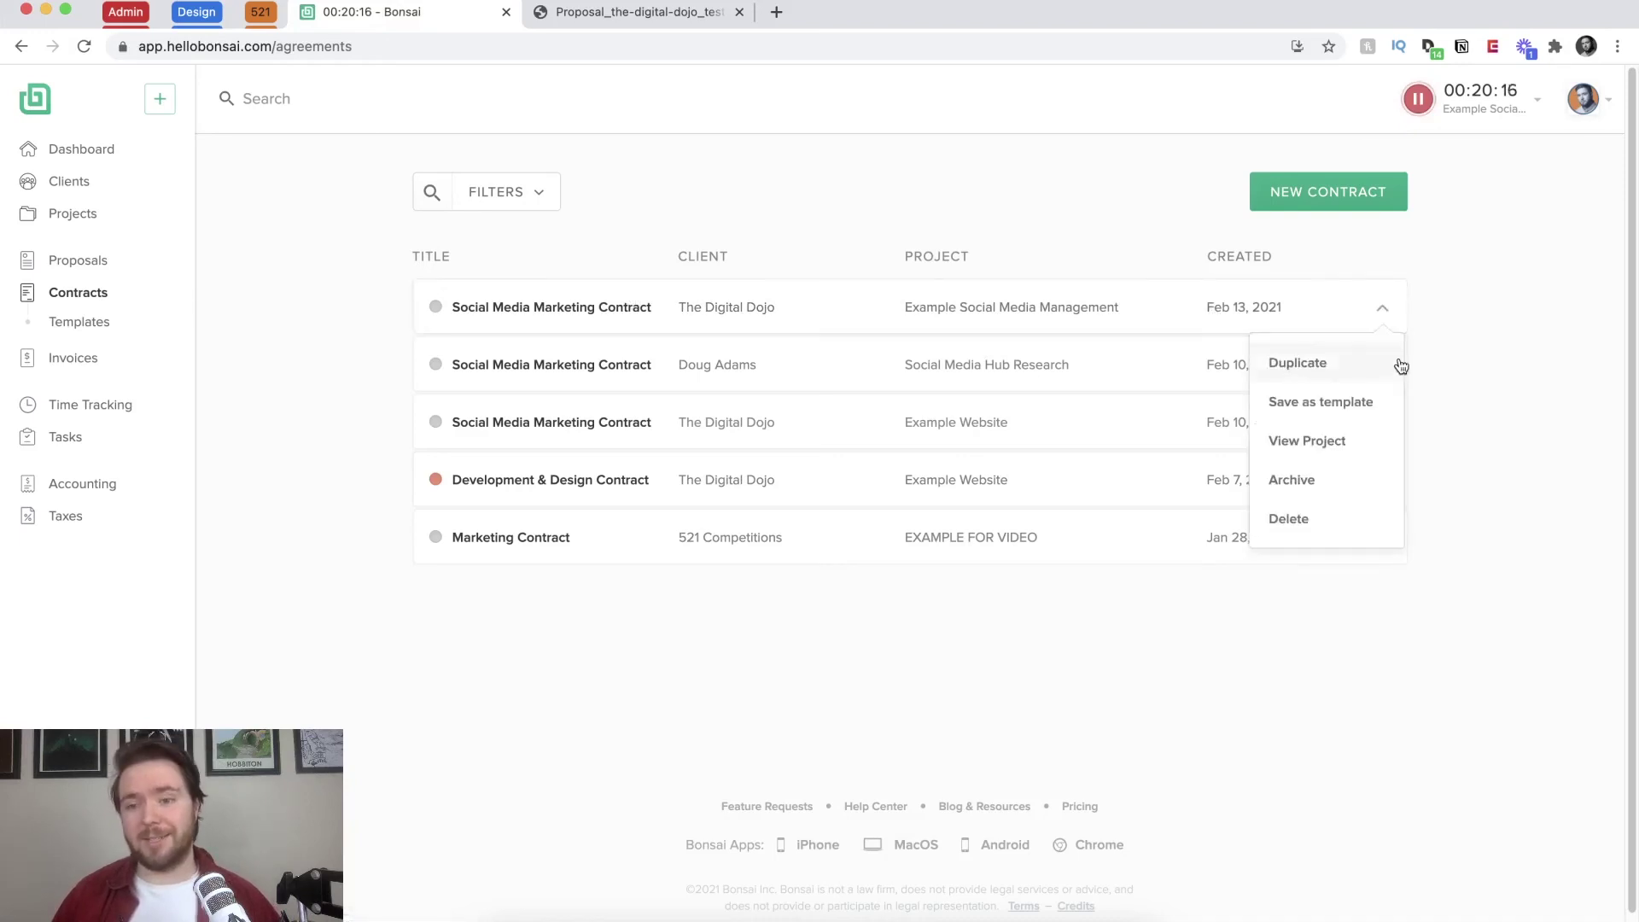
click(1477, 278)
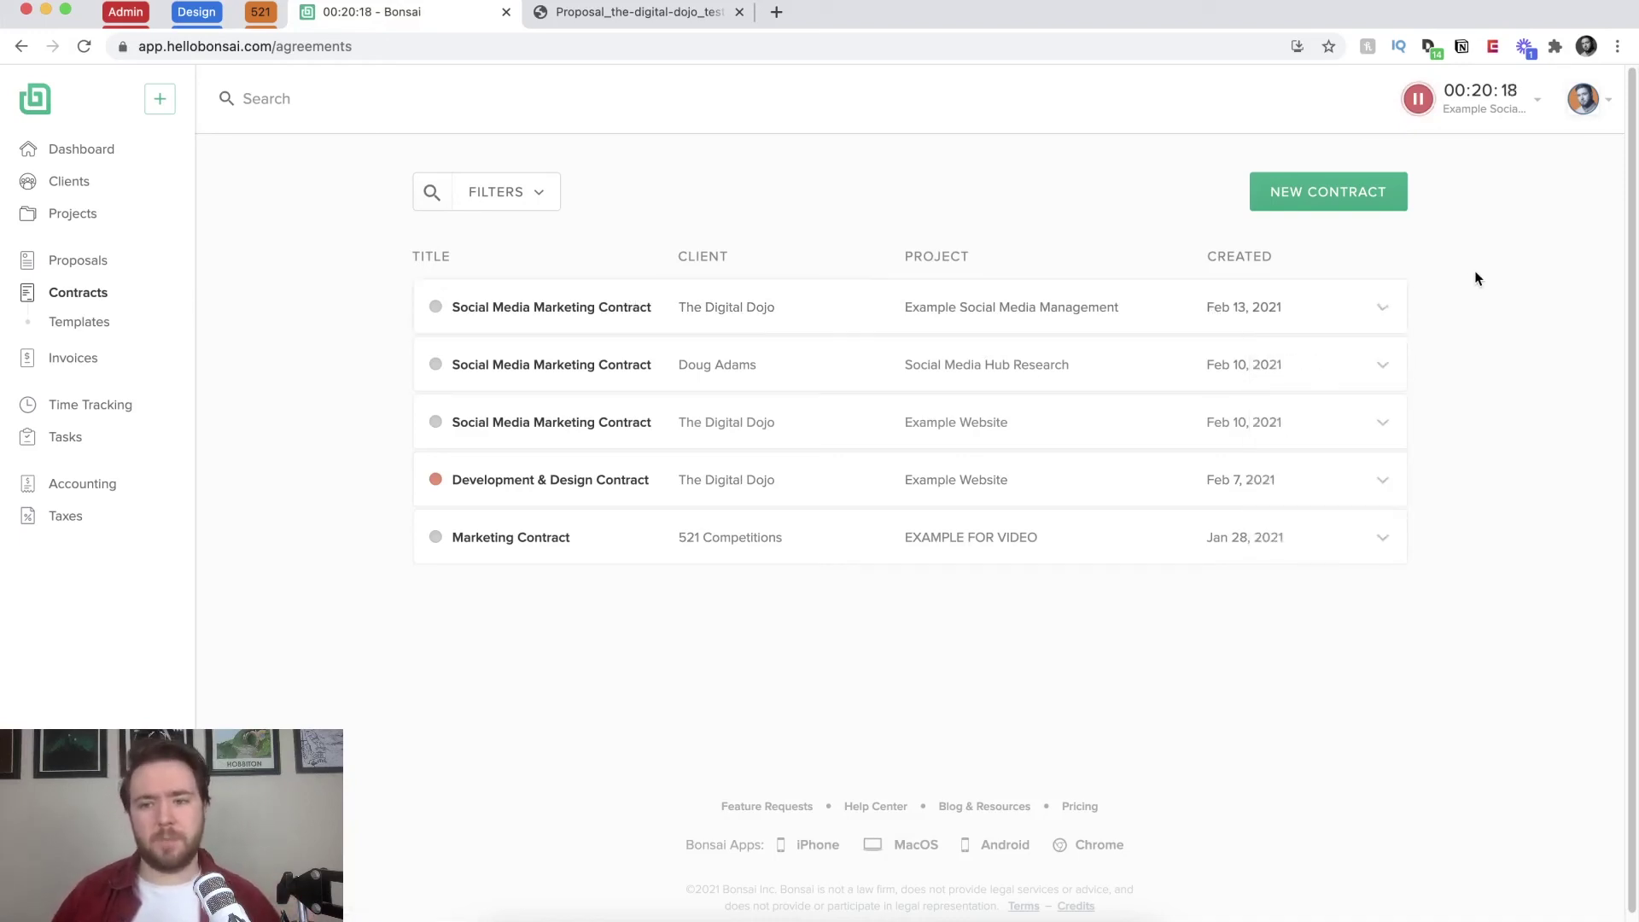
click(1382, 311)
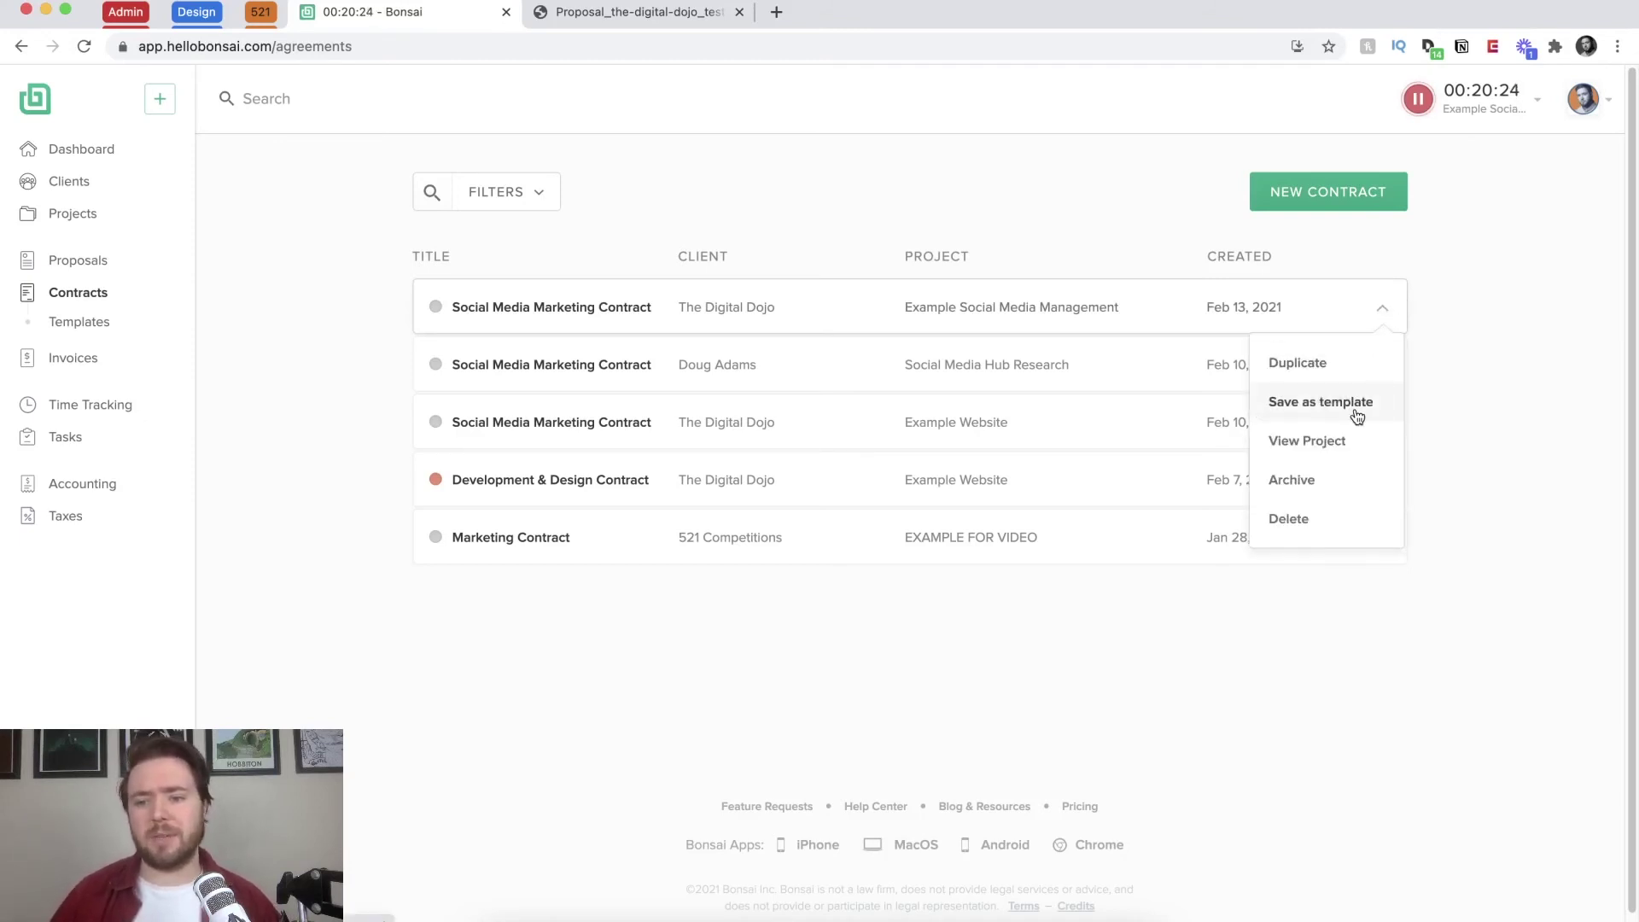
click(1530, 286)
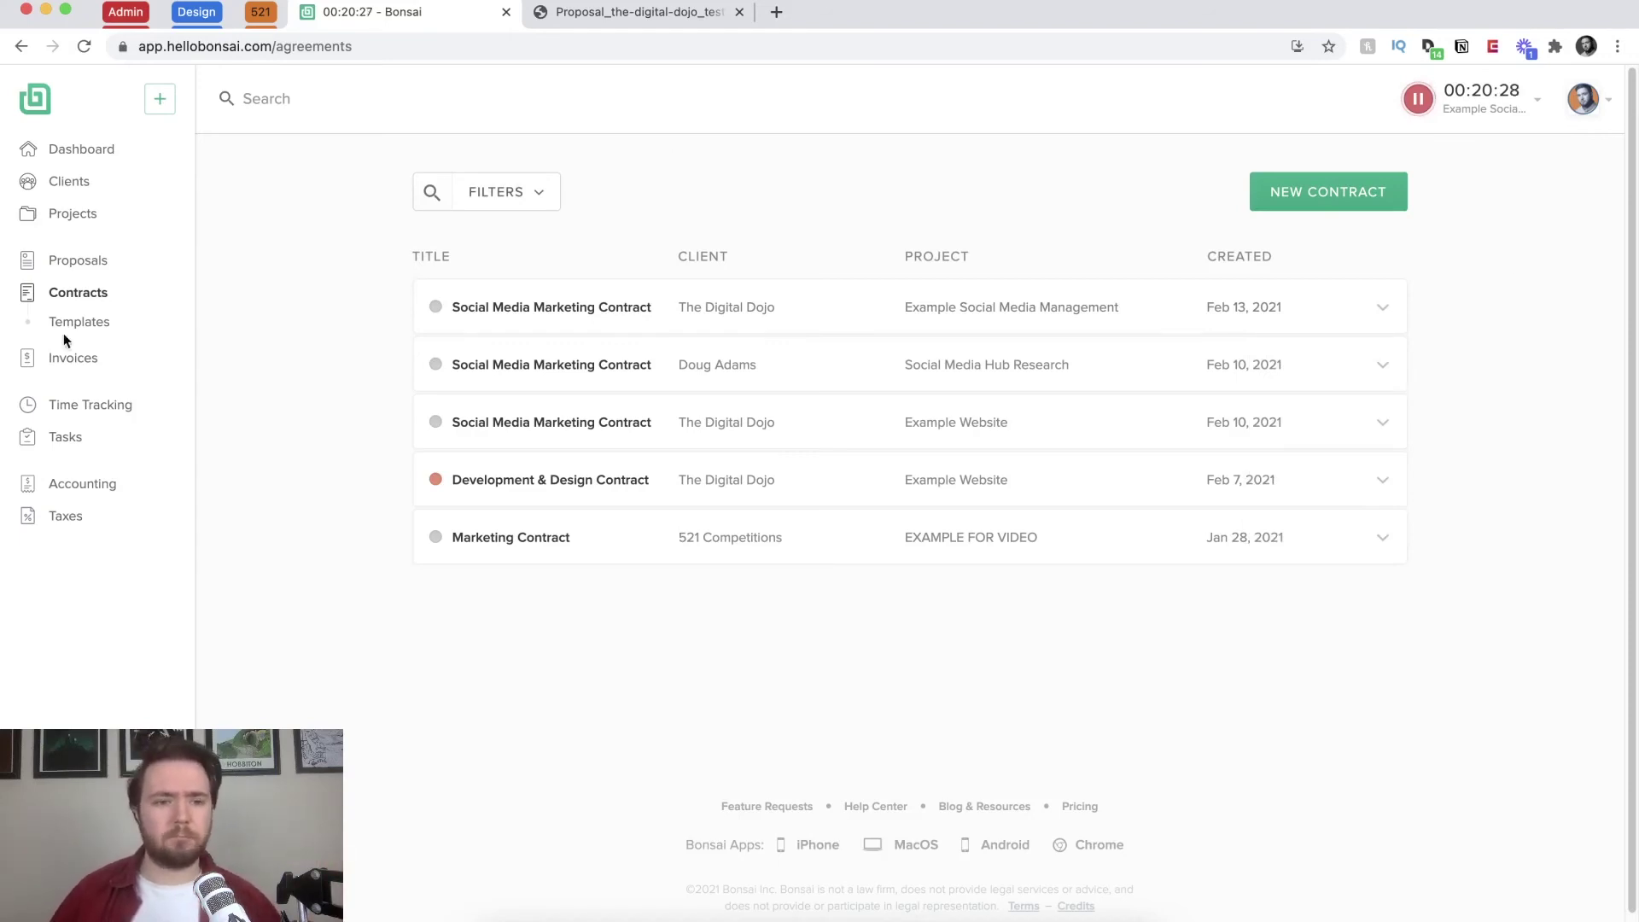
Step: Open the invoices list and examine the status marker, total and available actions of the newest Example Social Media Management invoice
click(73, 360)
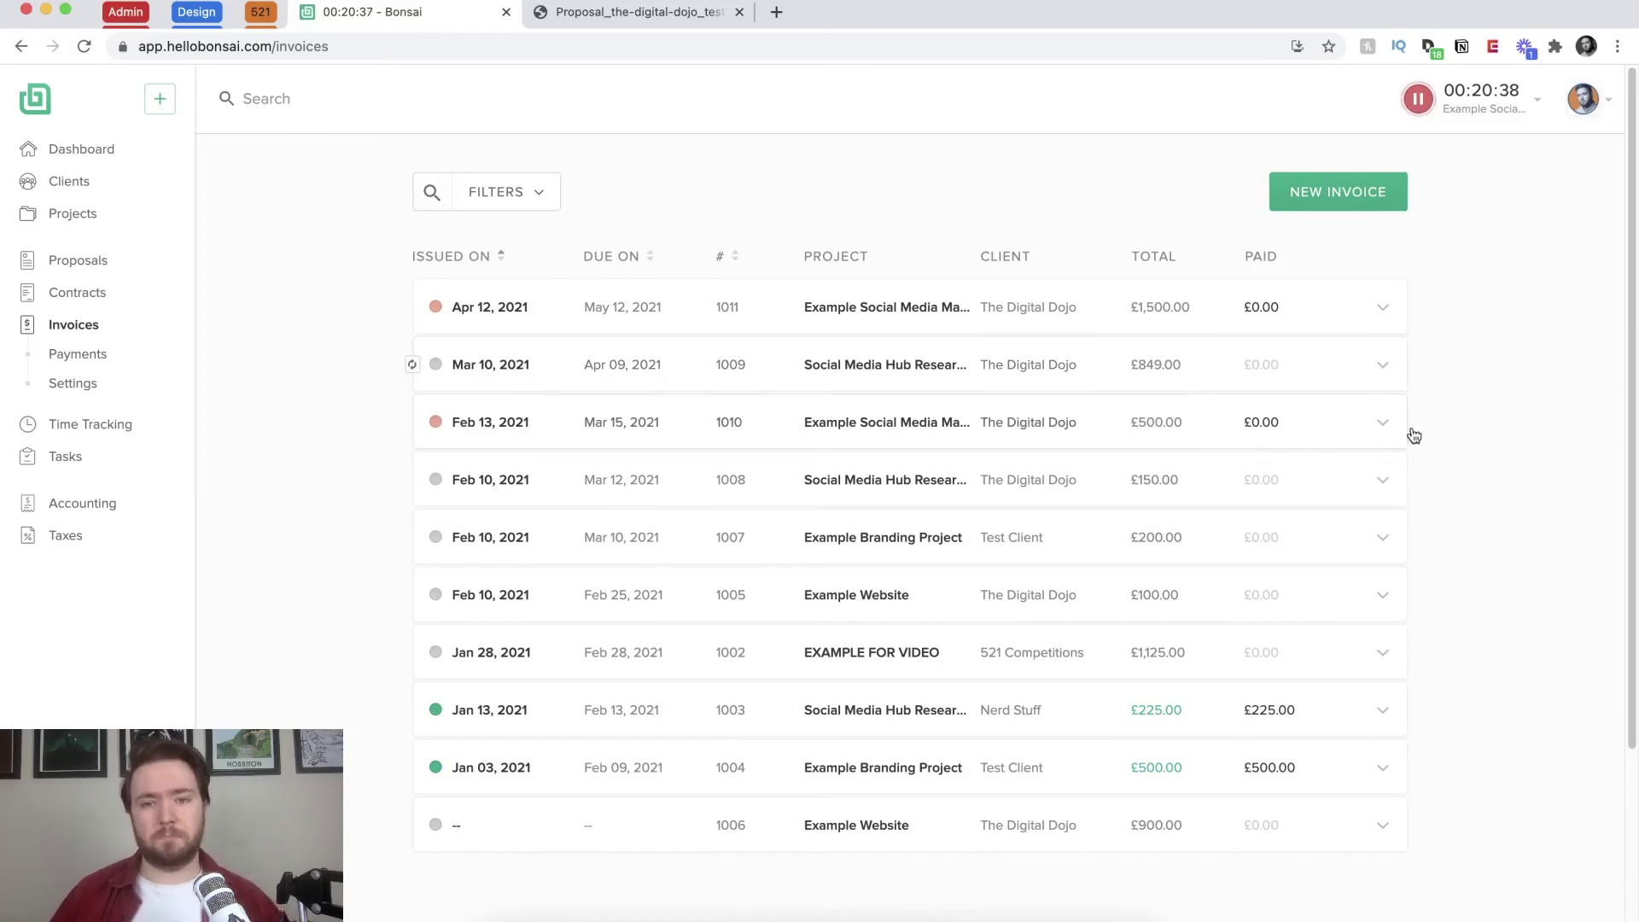
scroll(1446, 431, down, 1)
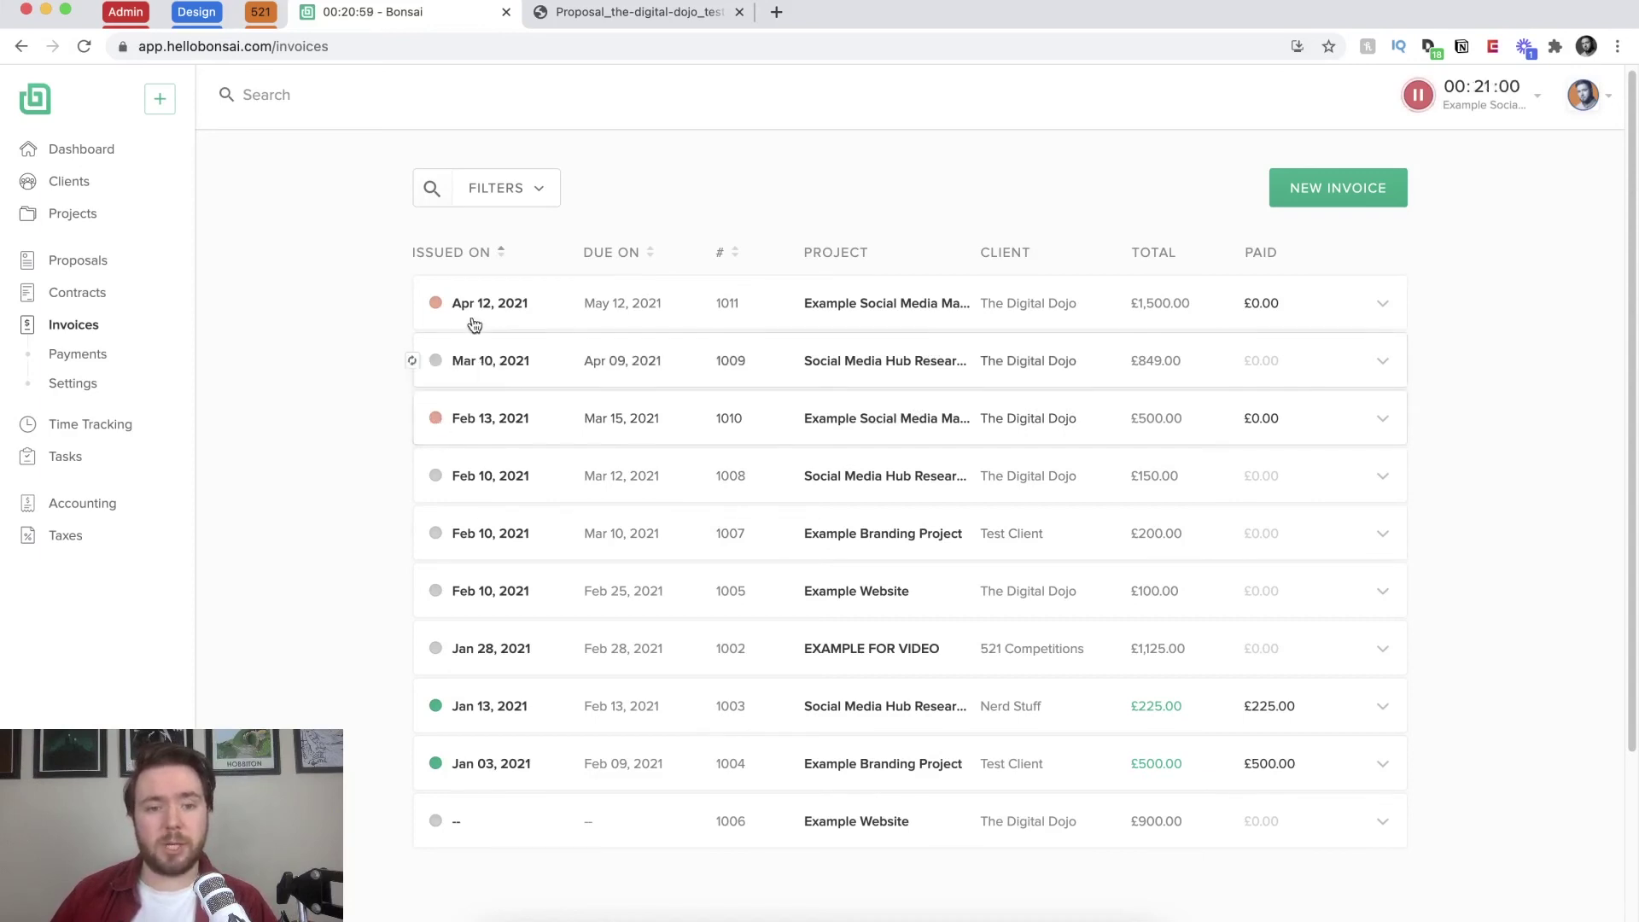
mouse_move(437, 307)
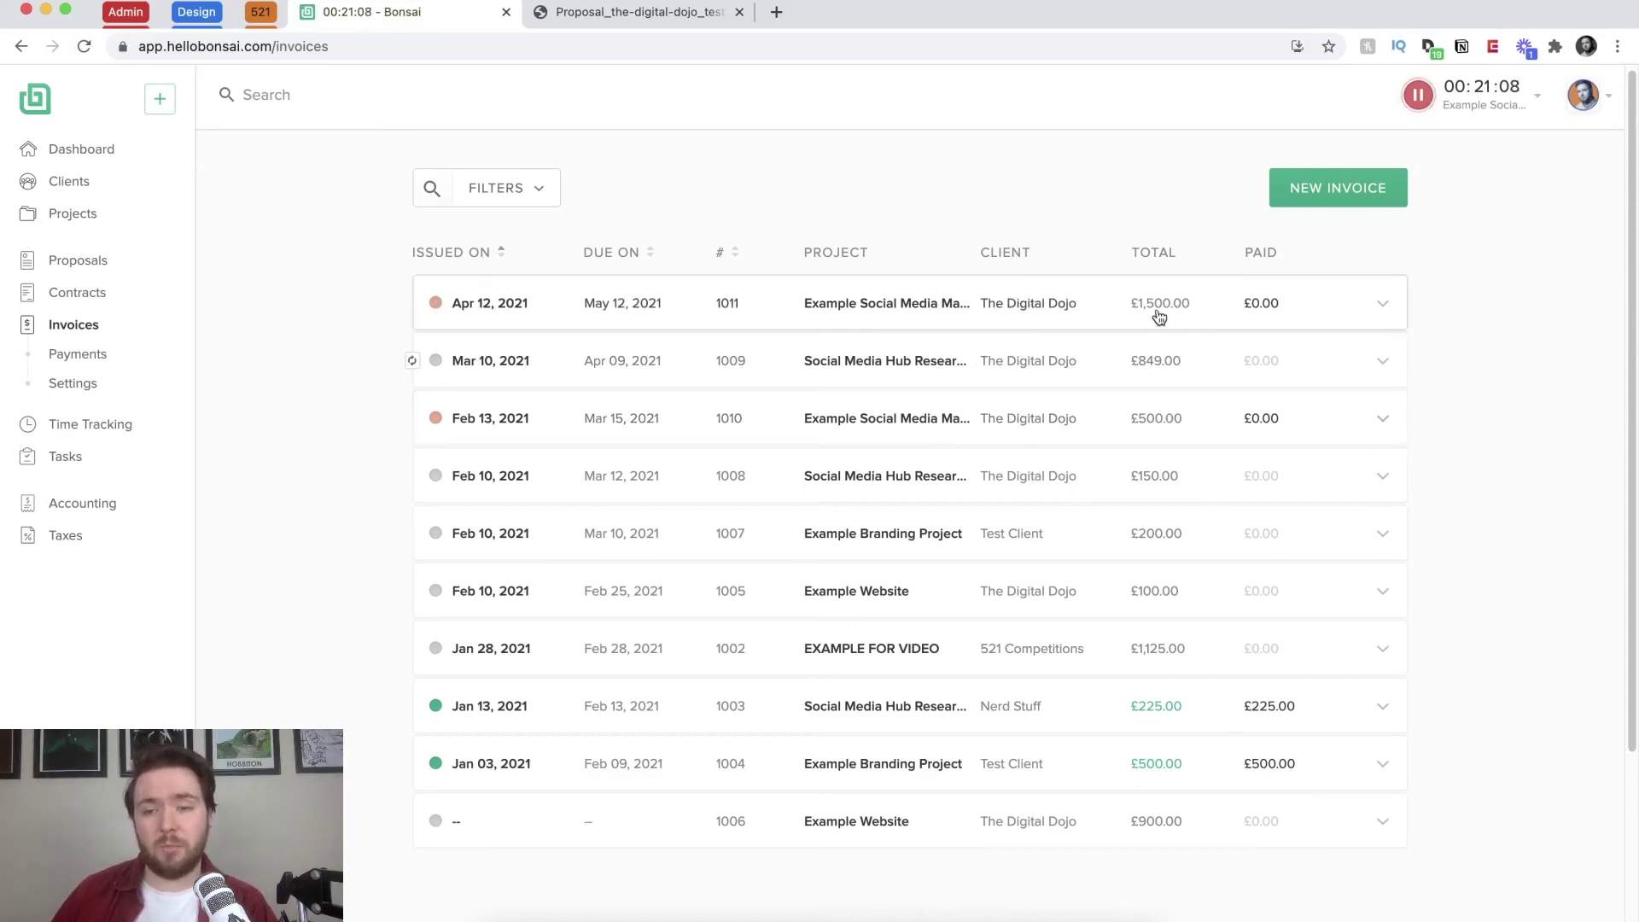
click(1382, 304)
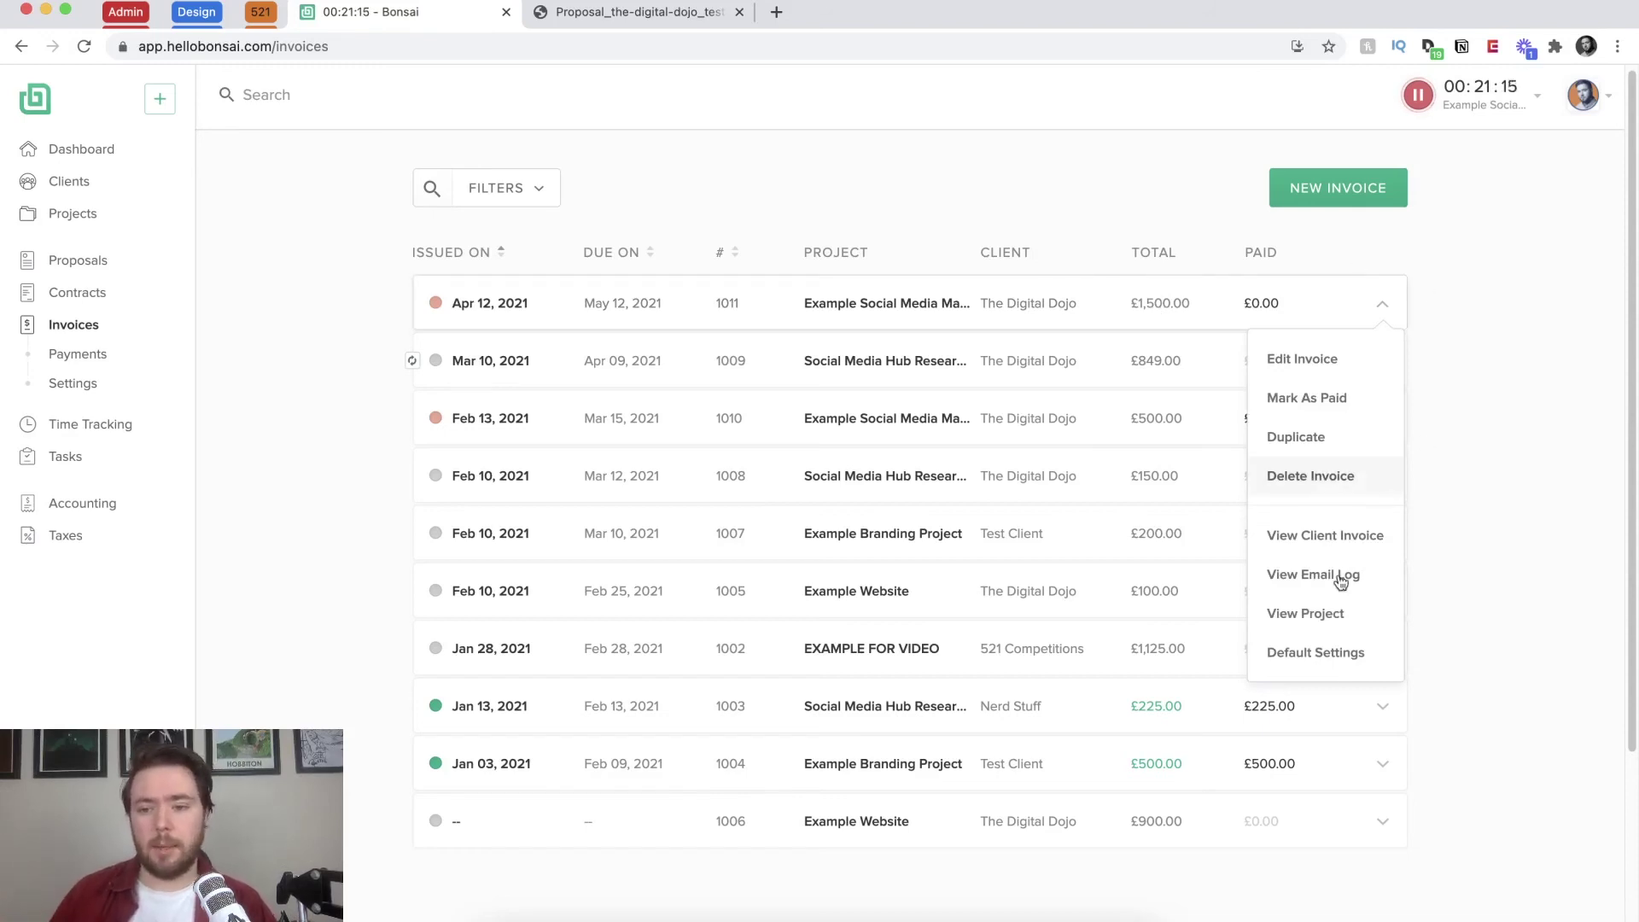
click(1464, 230)
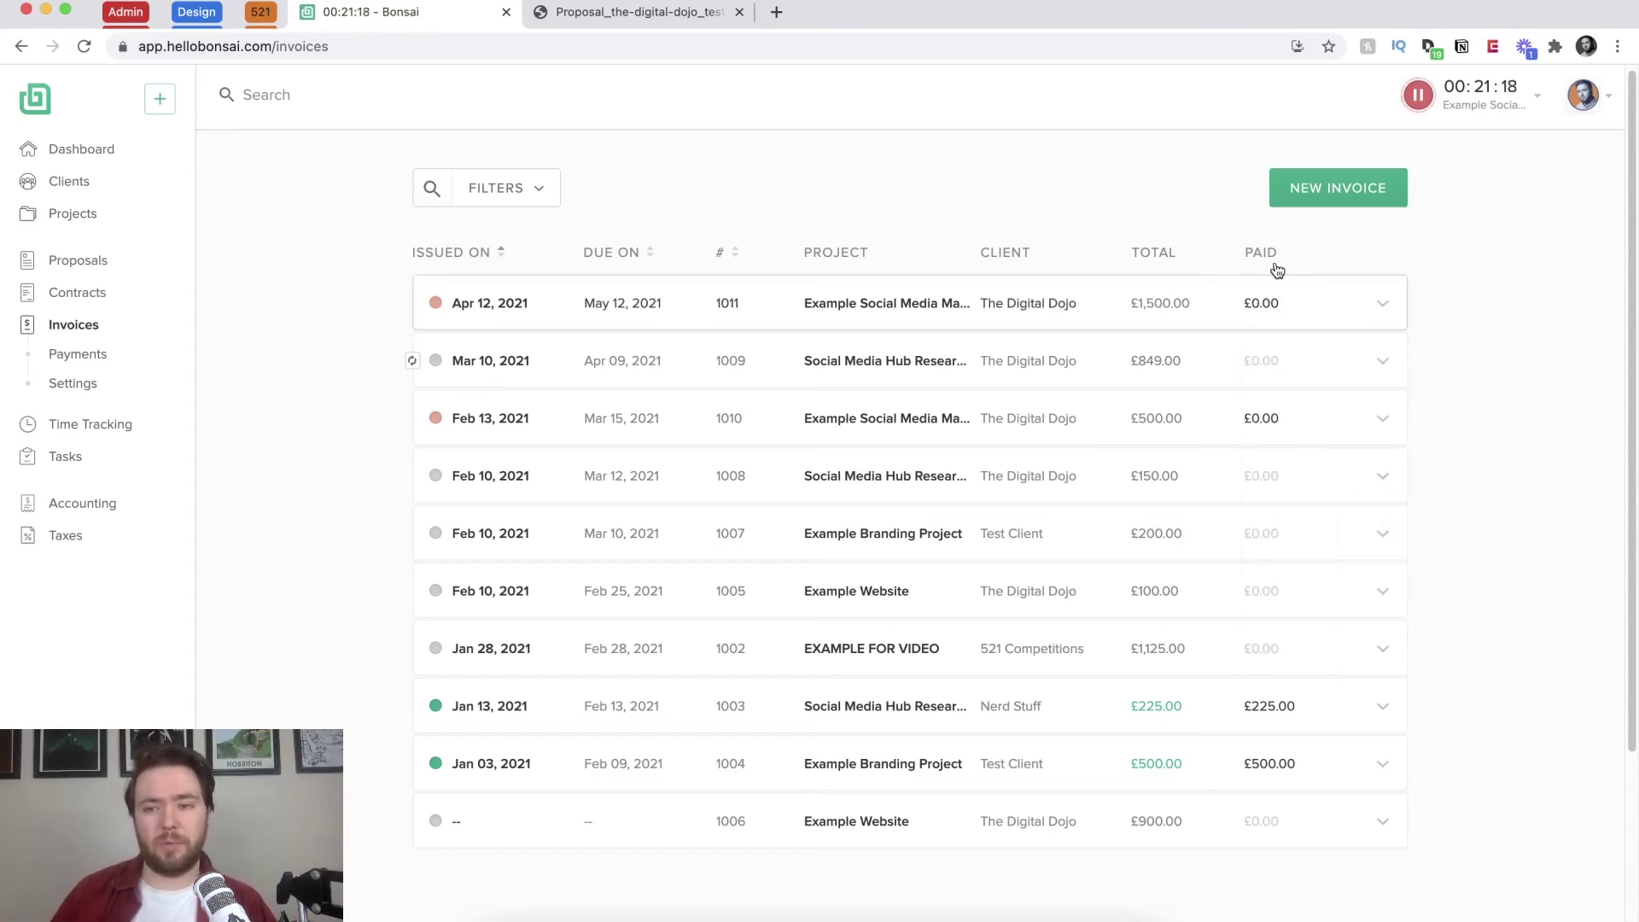
Step: Create a One-Time invoice for the client The Digital Dojo and the project Example Social Media Management
click(1331, 189)
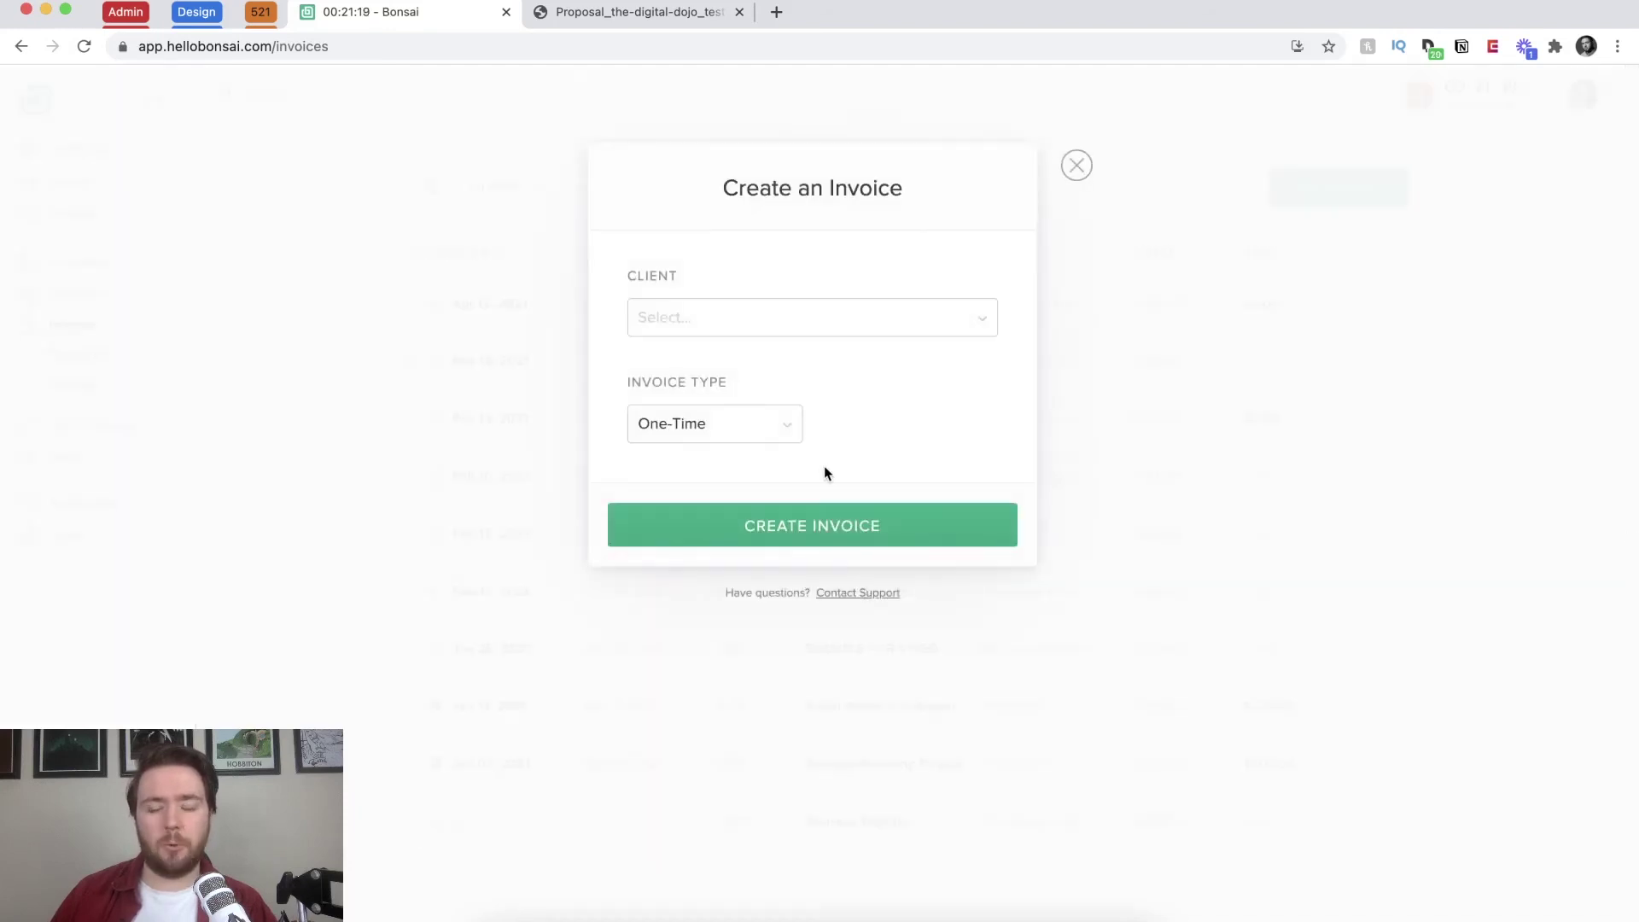
click(794, 318)
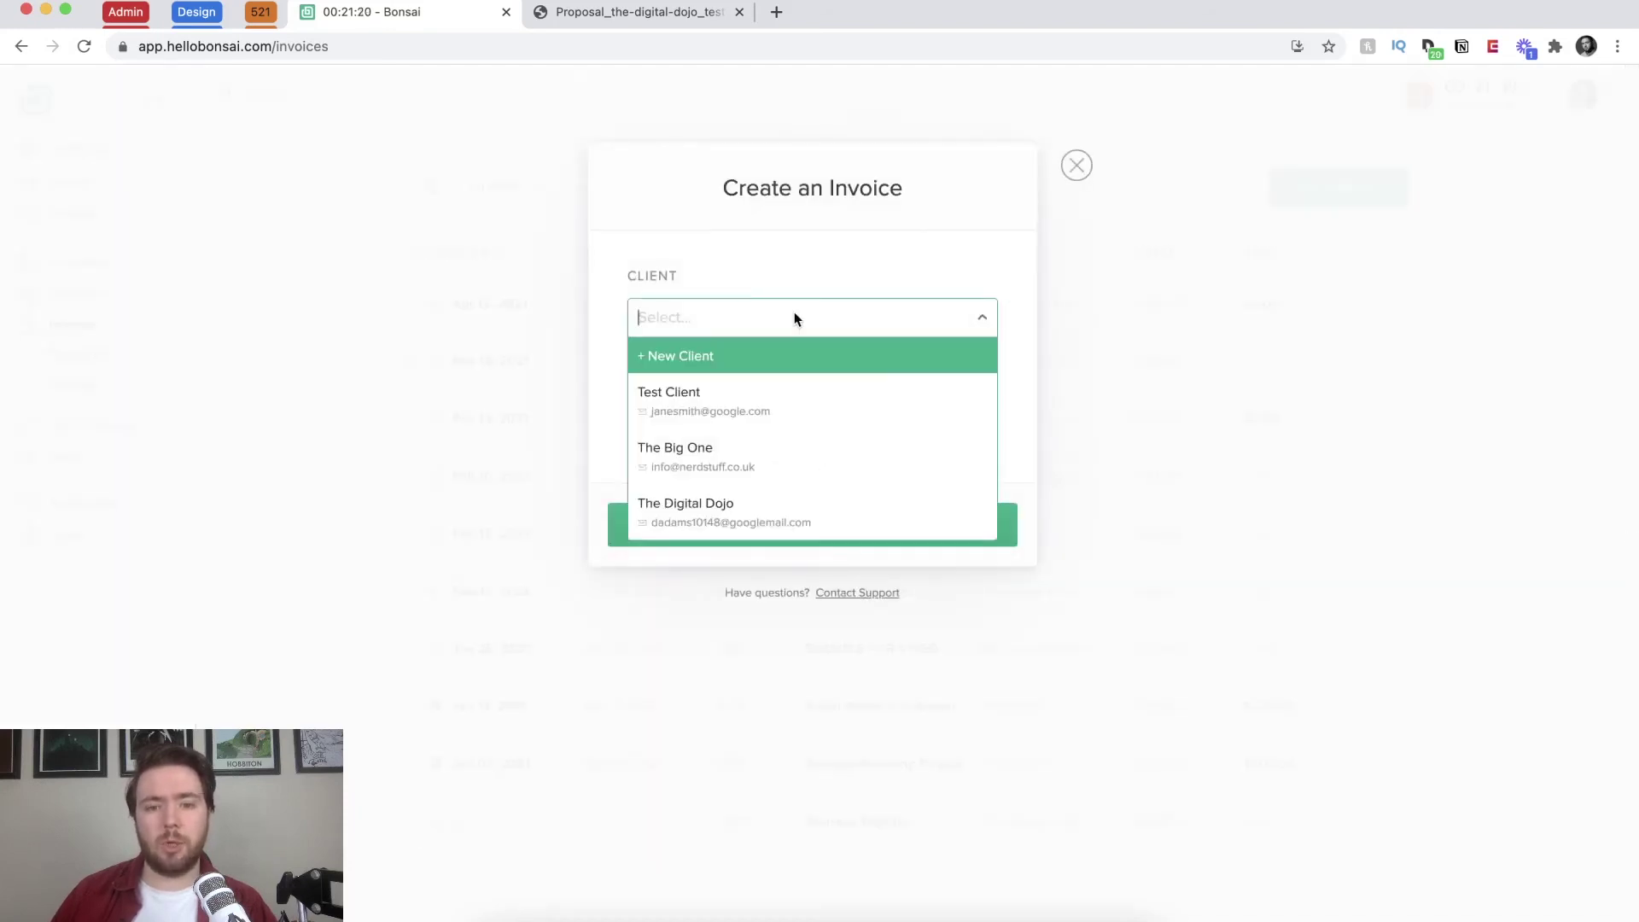
click(691, 525)
click(910, 419)
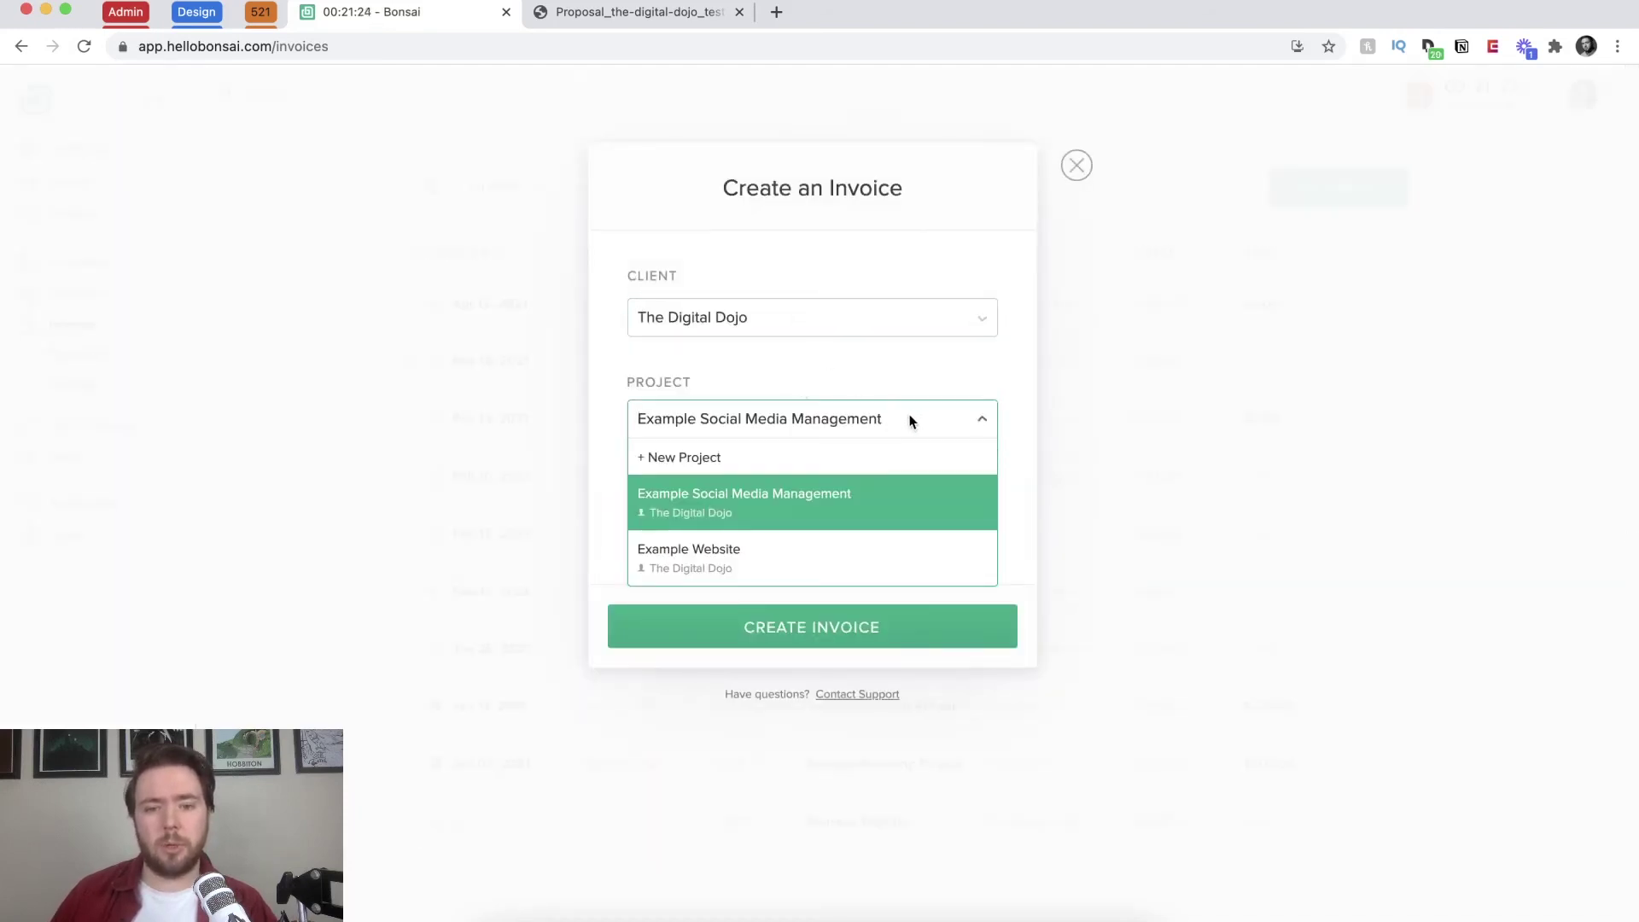
click(909, 419)
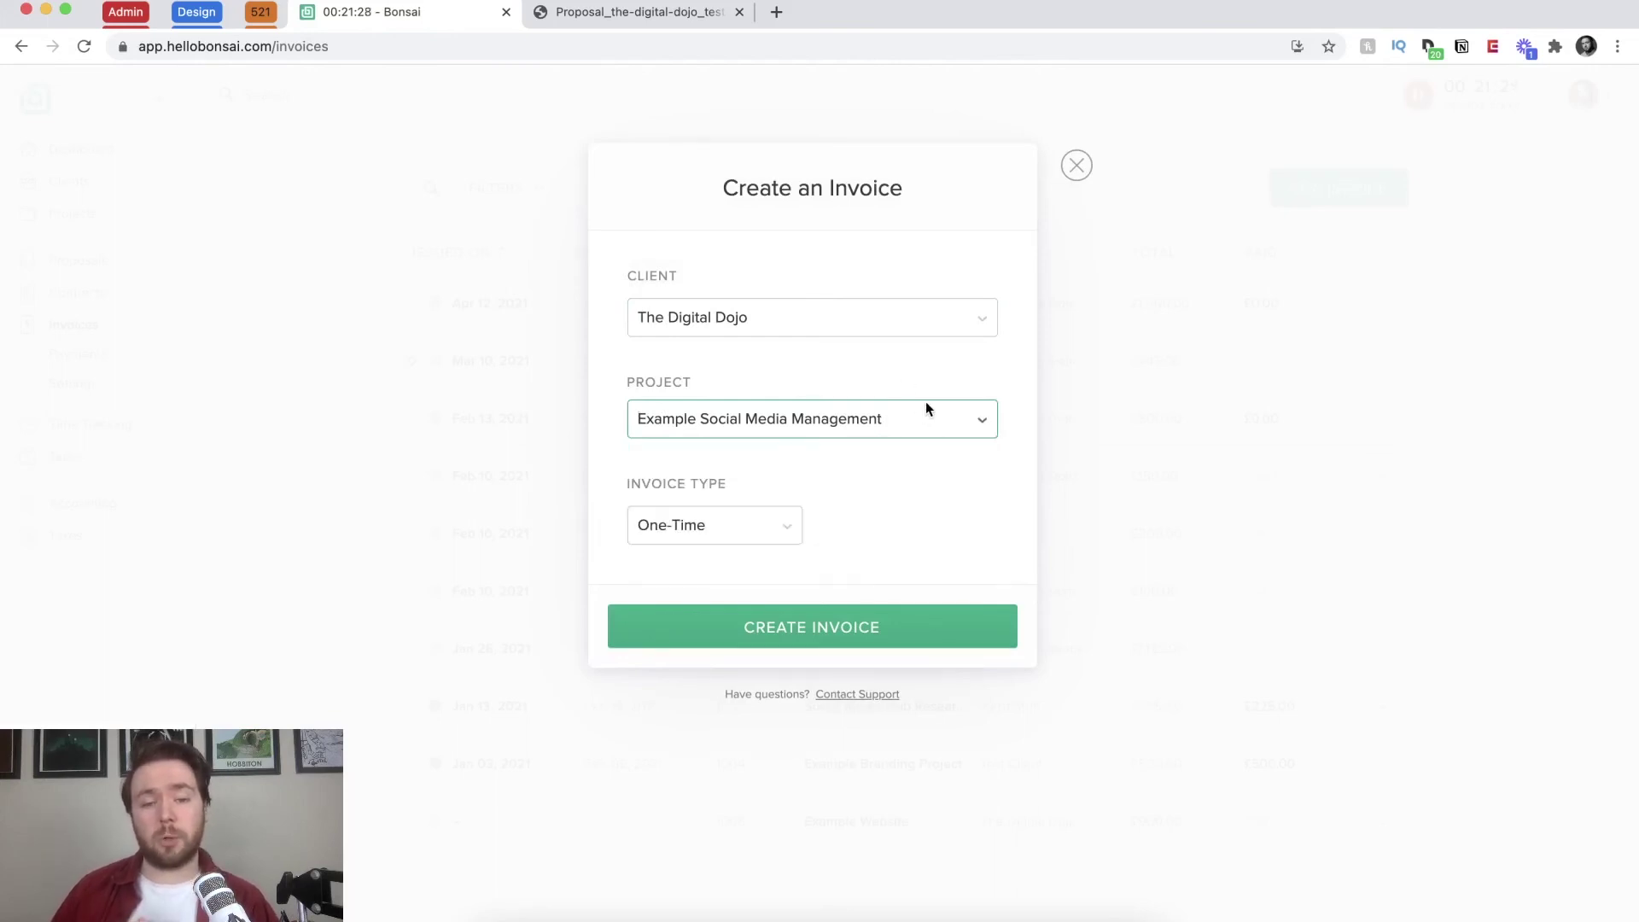
click(754, 526)
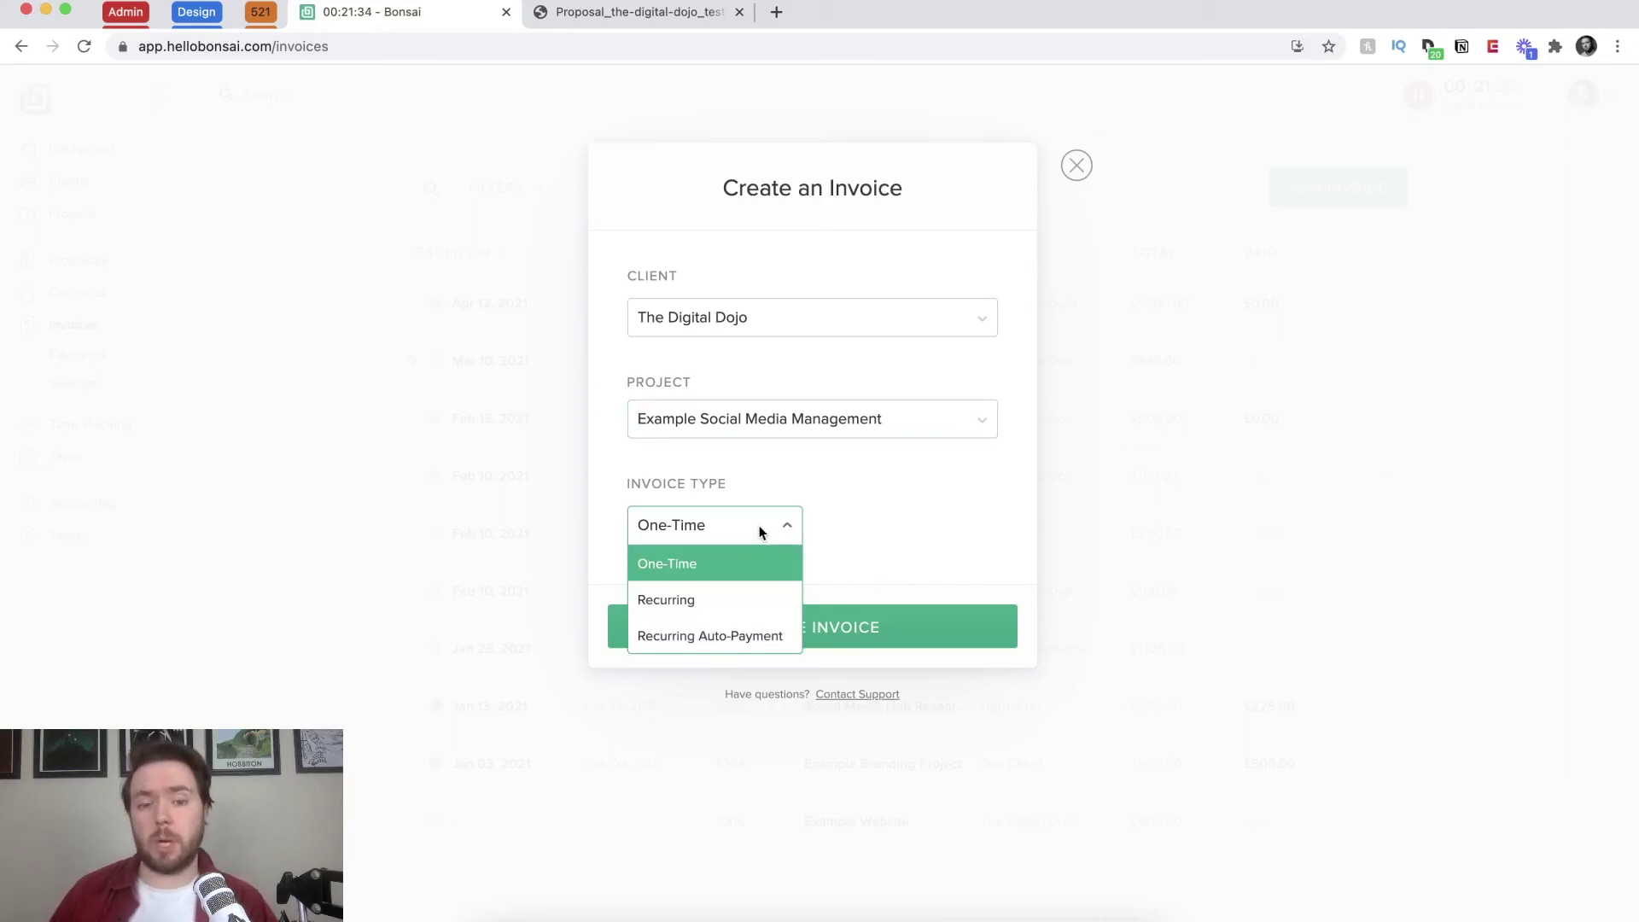
click(937, 535)
click(836, 638)
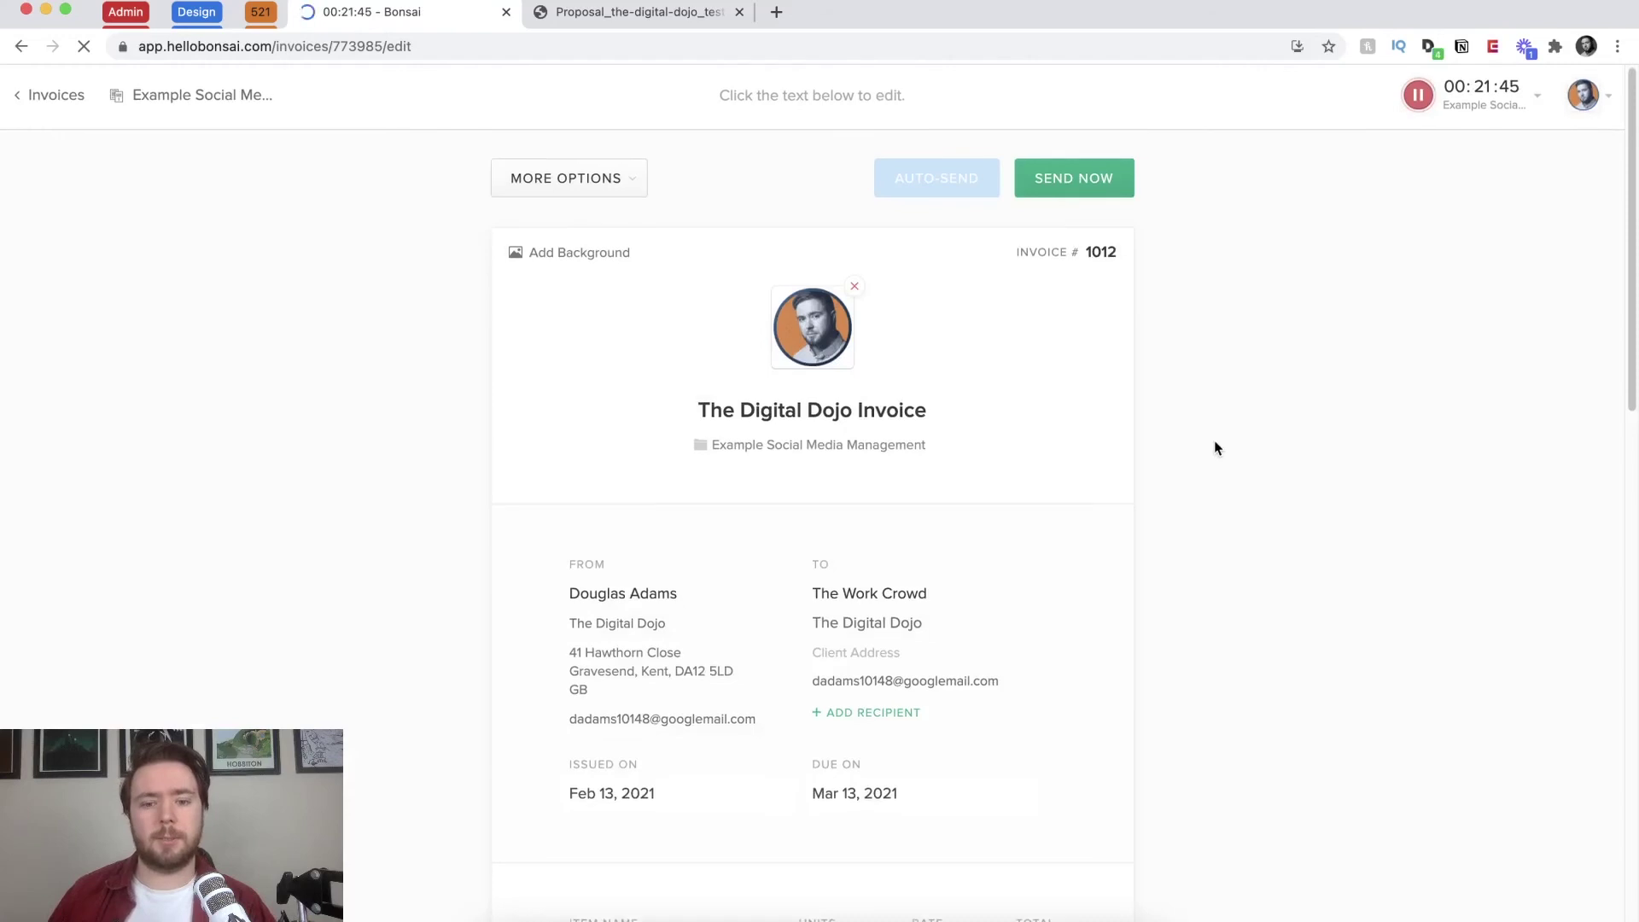
Step: Try to add the project's unbilled hours to the new invoice
scroll(1216, 447, down, 2)
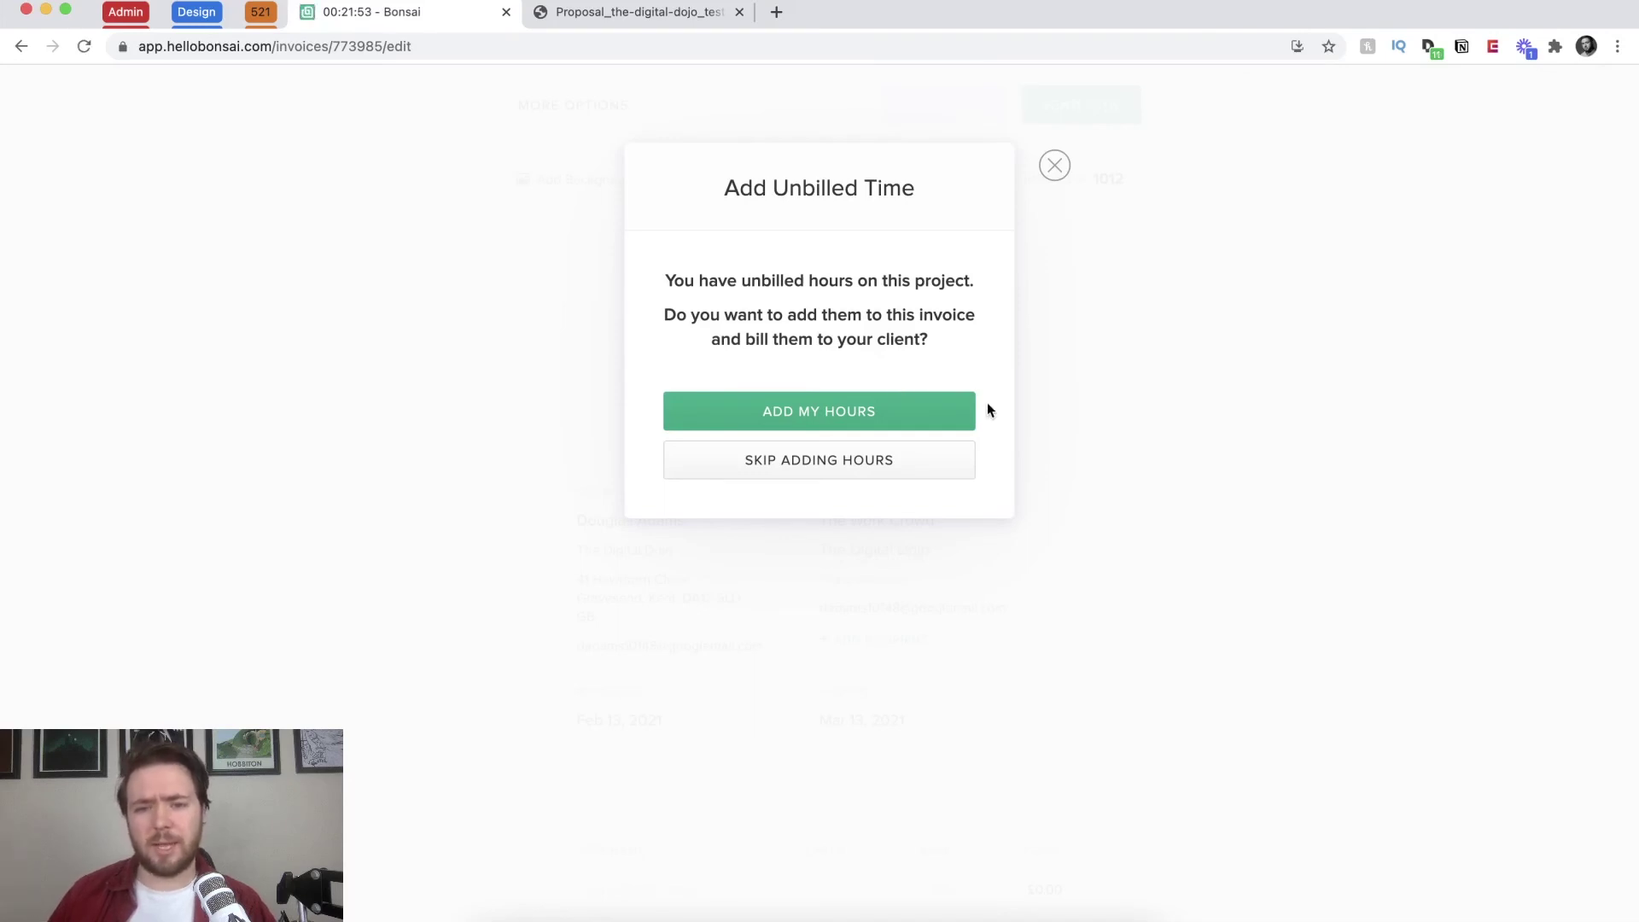
click(876, 407)
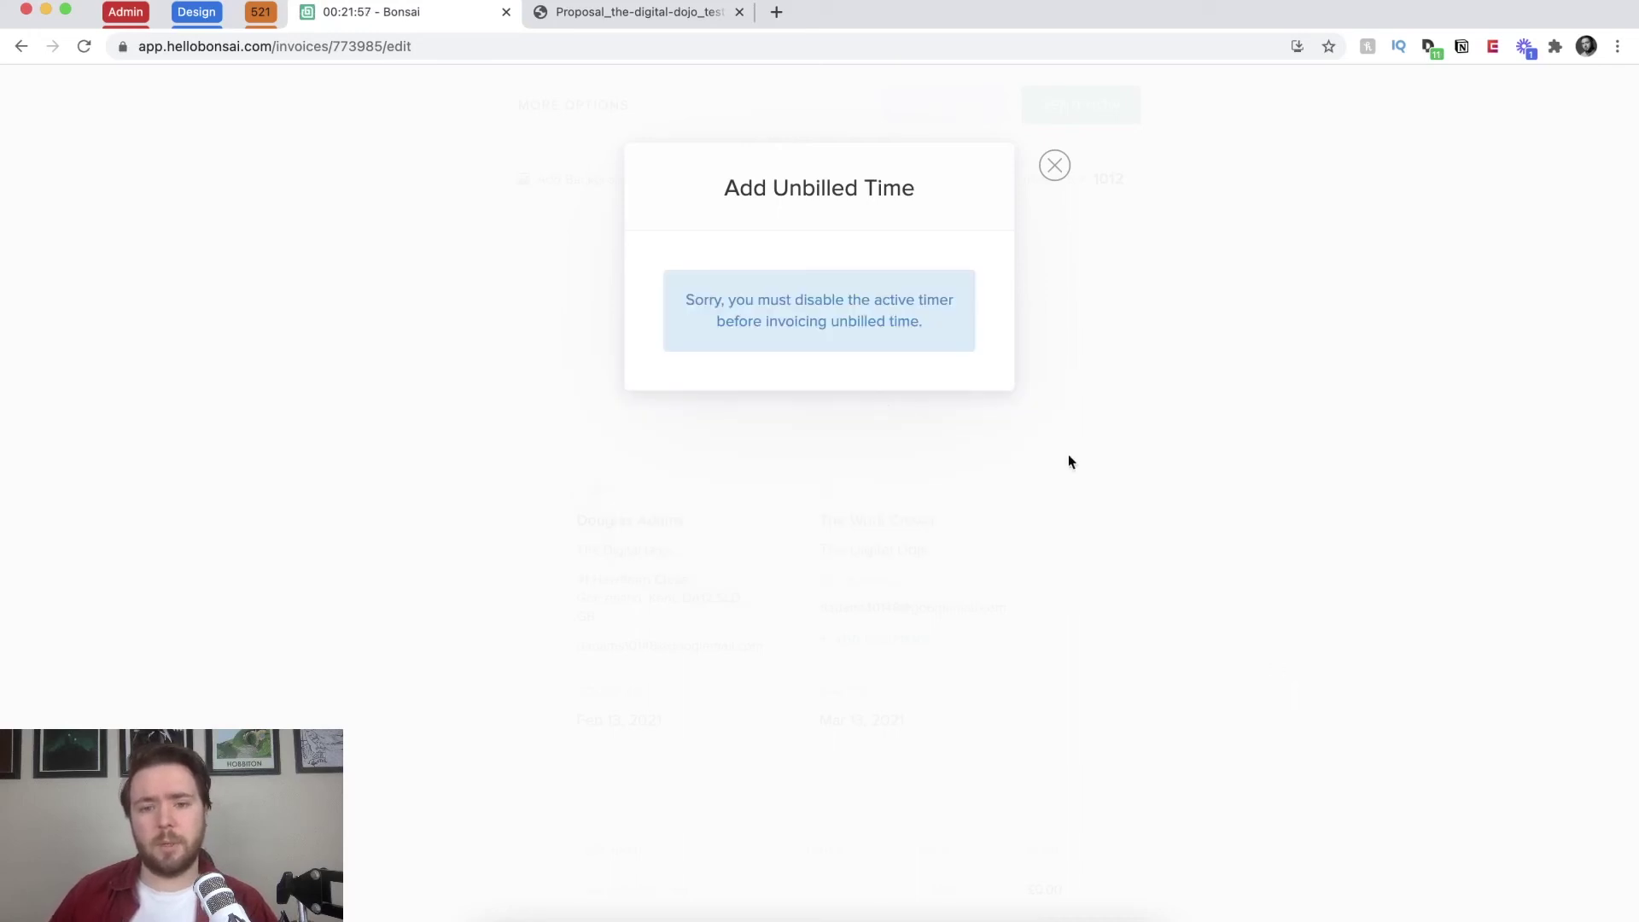
click(1055, 165)
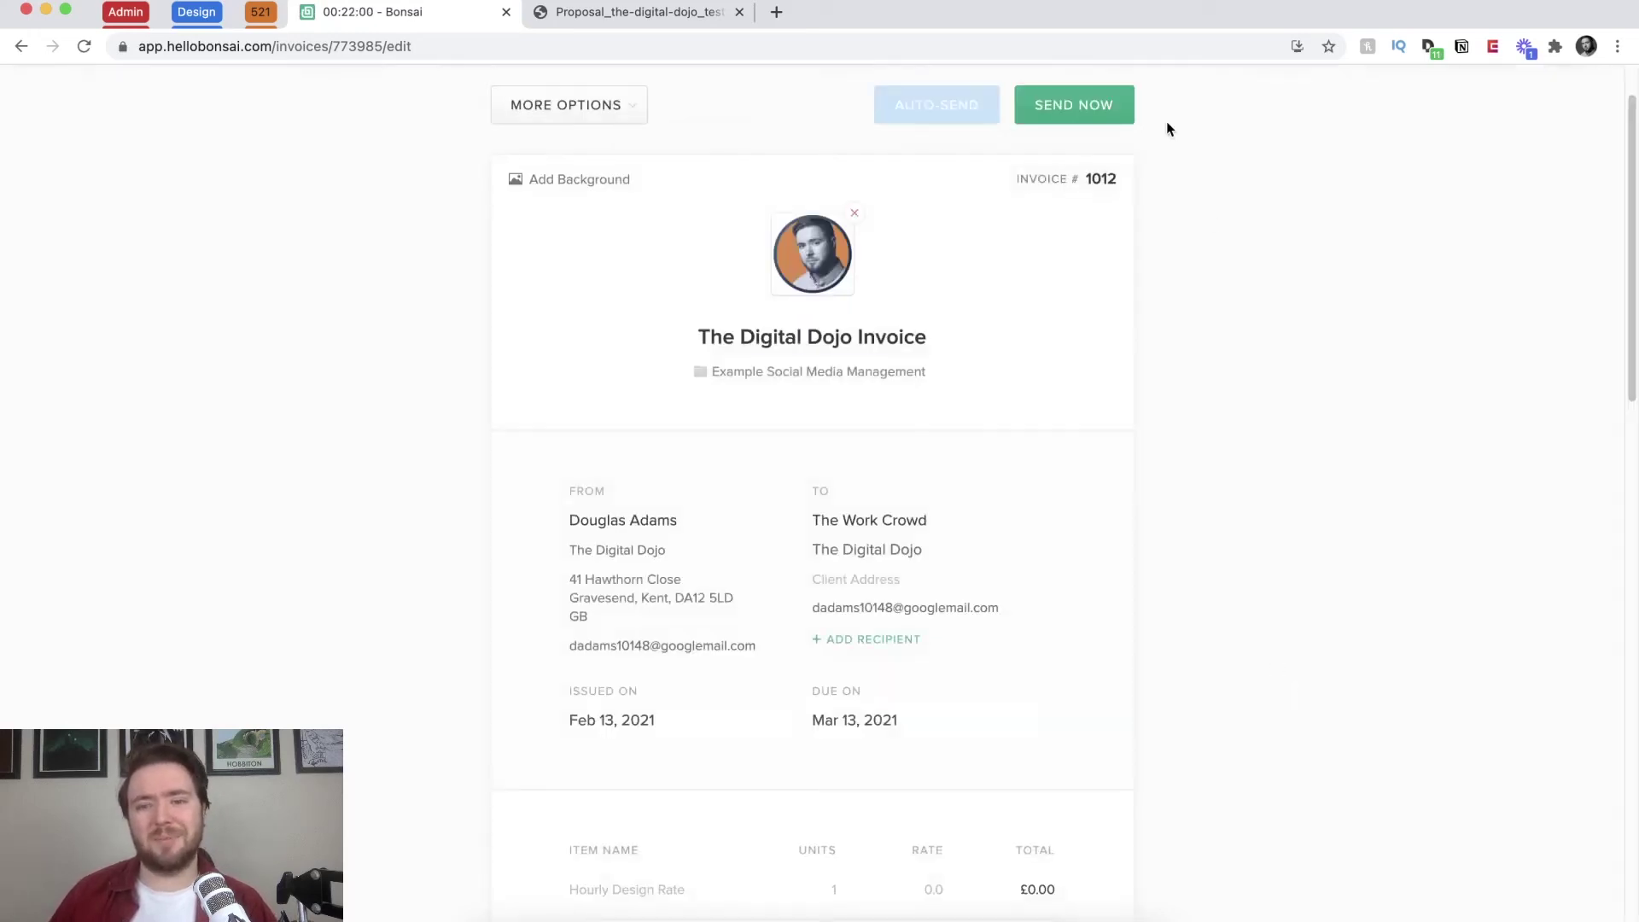
Step: Pause the active timer running on the Example Social Media Management project
click(1442, 101)
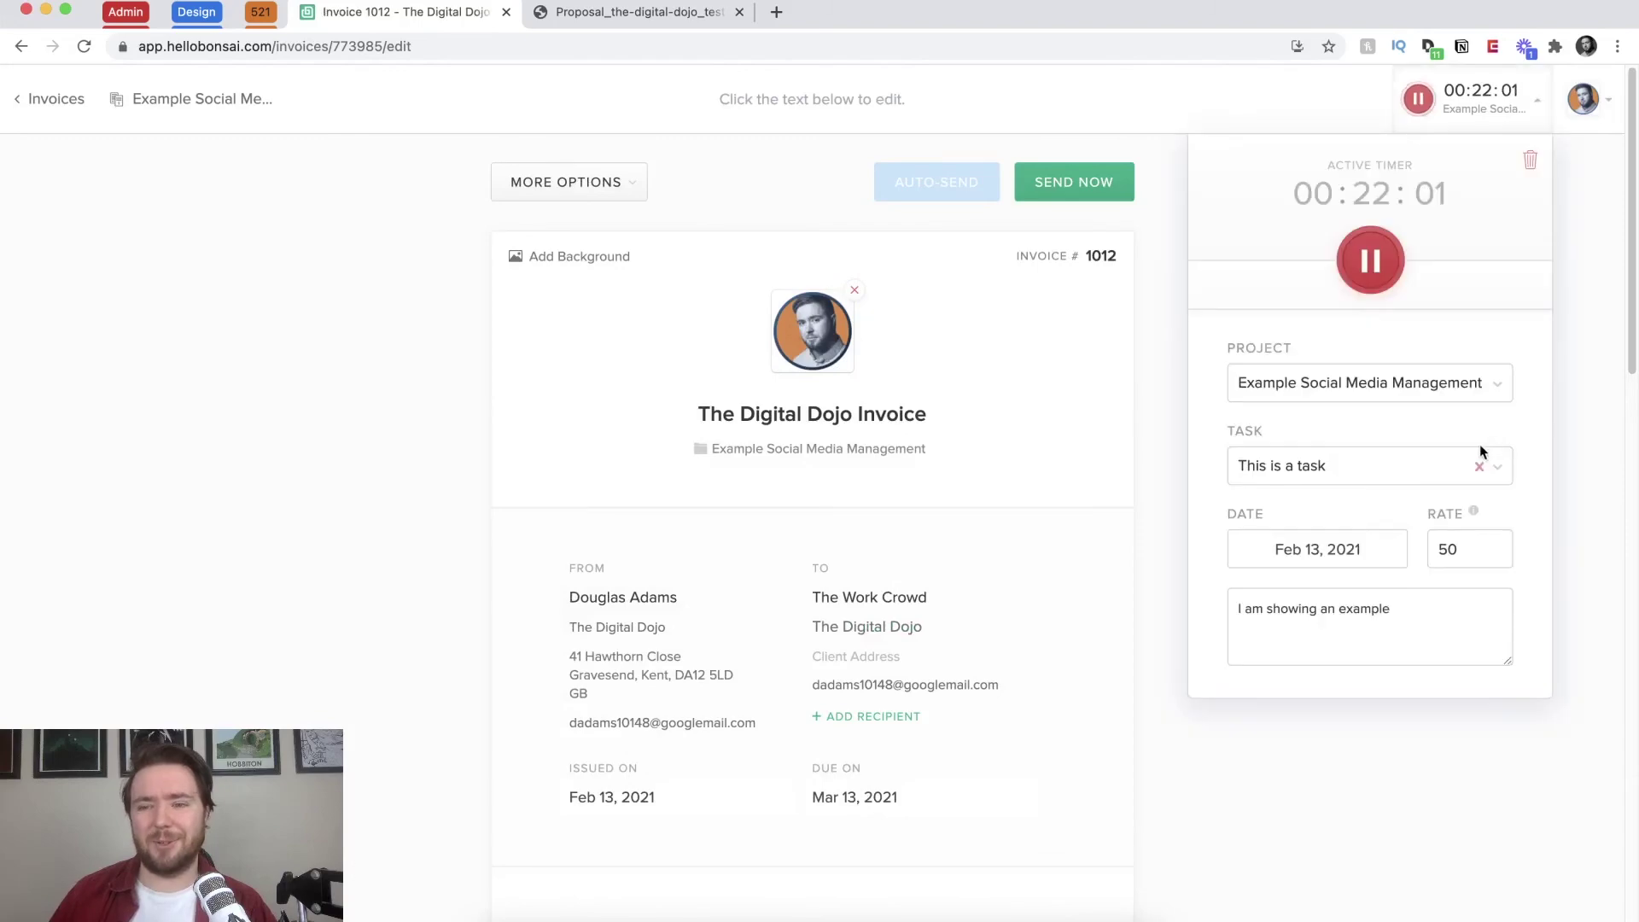
click(1371, 273)
scroll(1481, 356, down, 2)
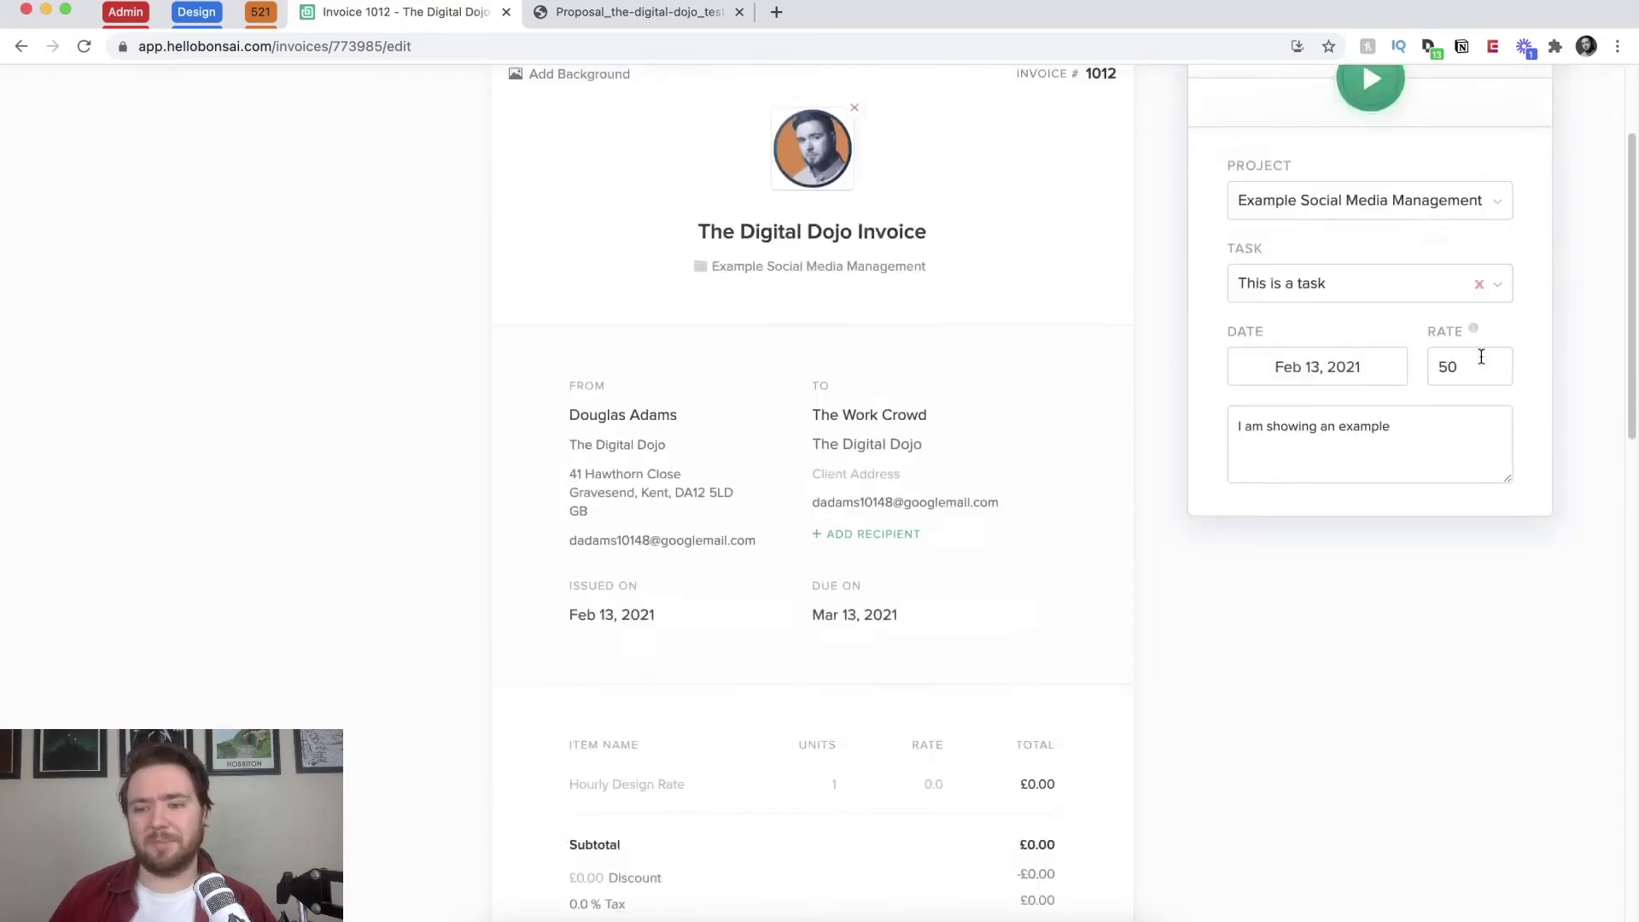
scroll(1480, 359, down, 2)
scroll(1480, 362, up, 4)
click(1118, 334)
Step: Add a "Social media management" line item to the invoice with 1 unit at a rate of 50
scroll(1127, 455, down, 4)
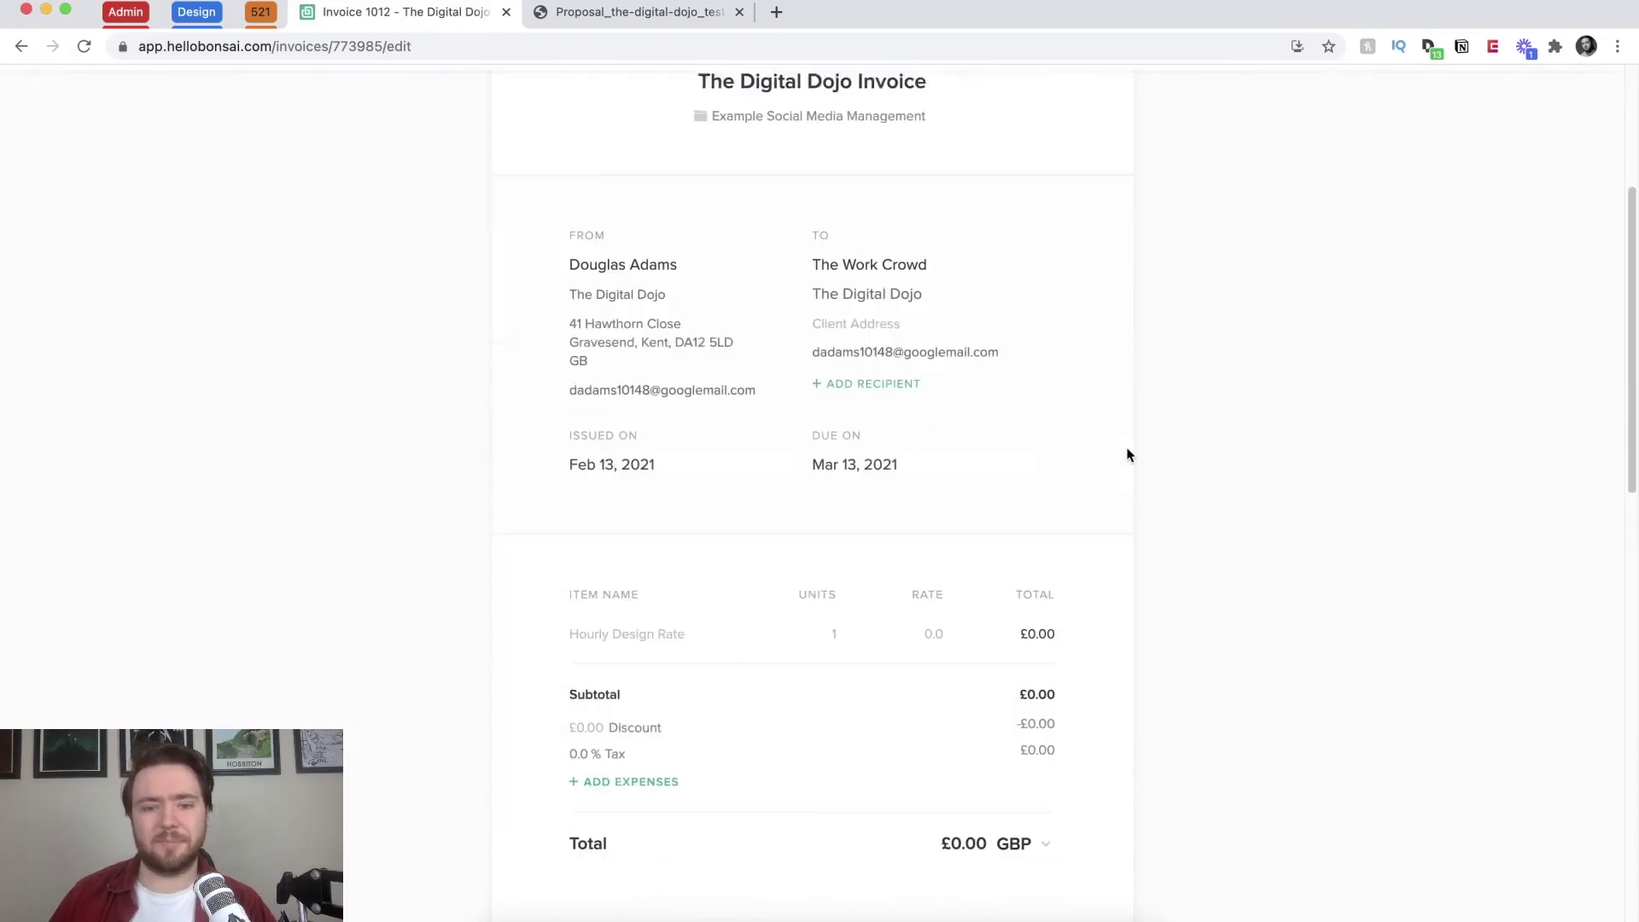
scroll(1130, 452, down, 2)
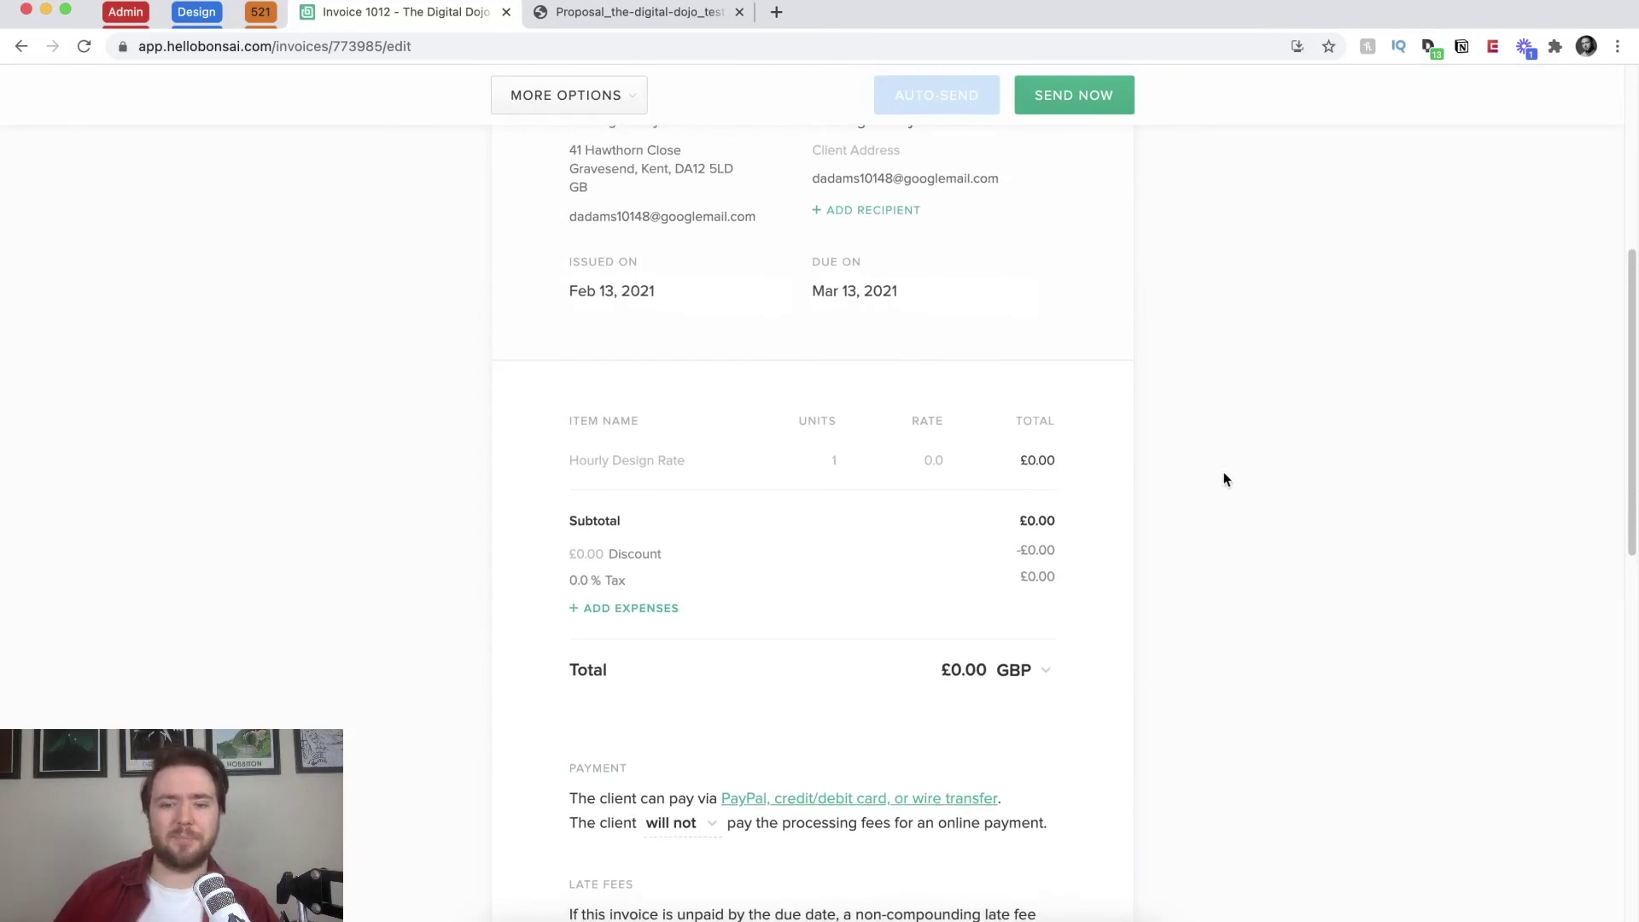
click(688, 468)
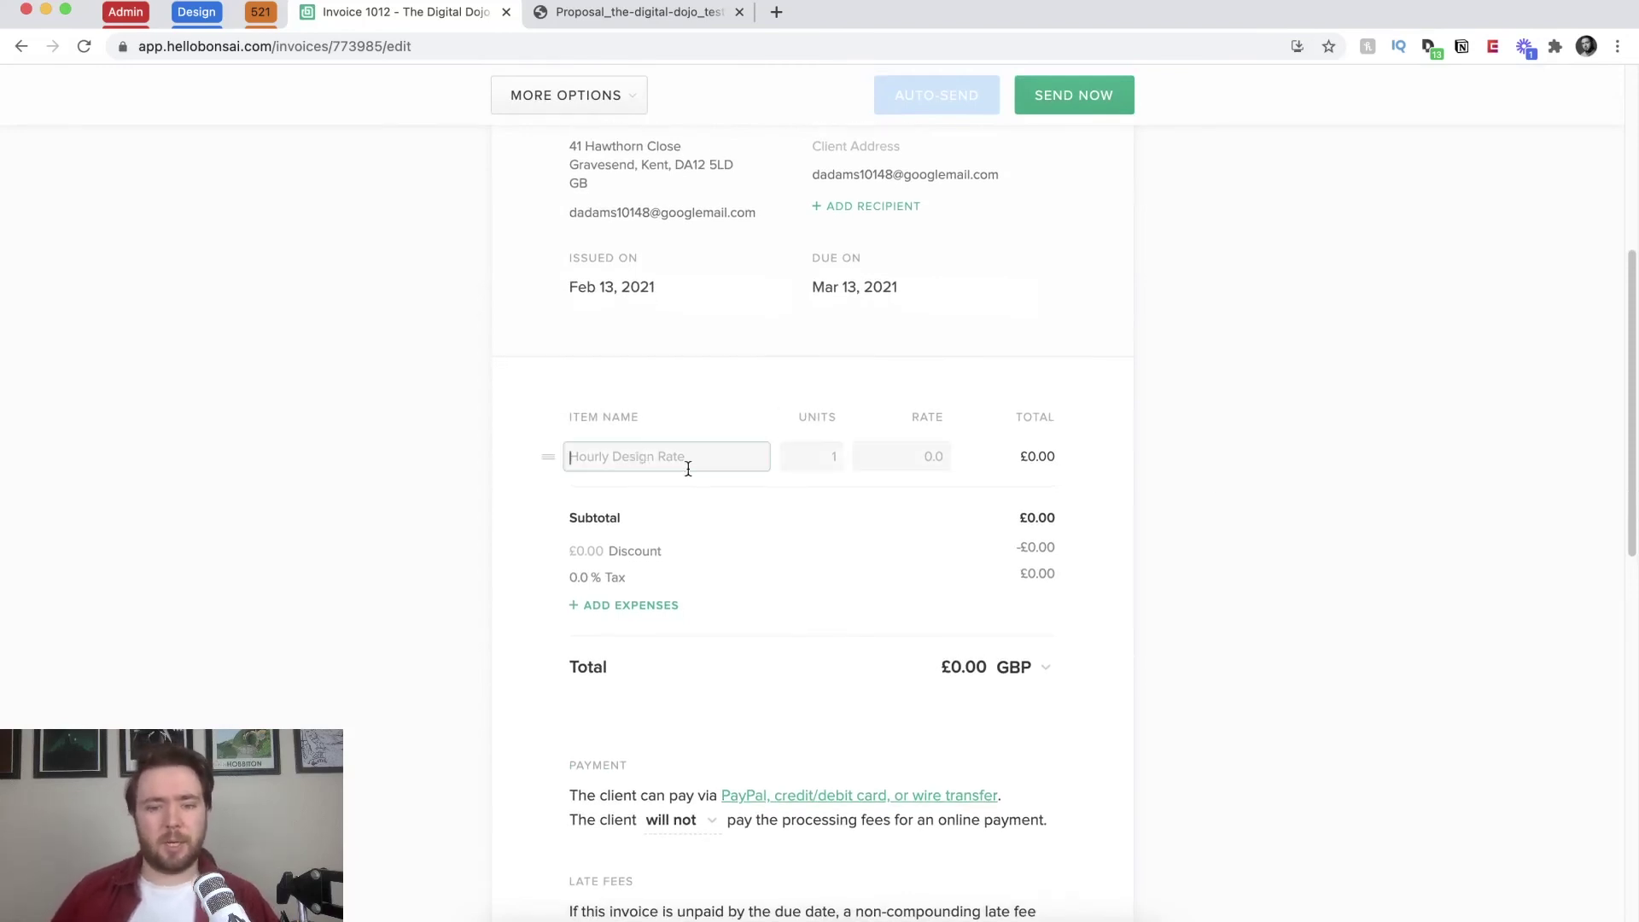
text(Social me)
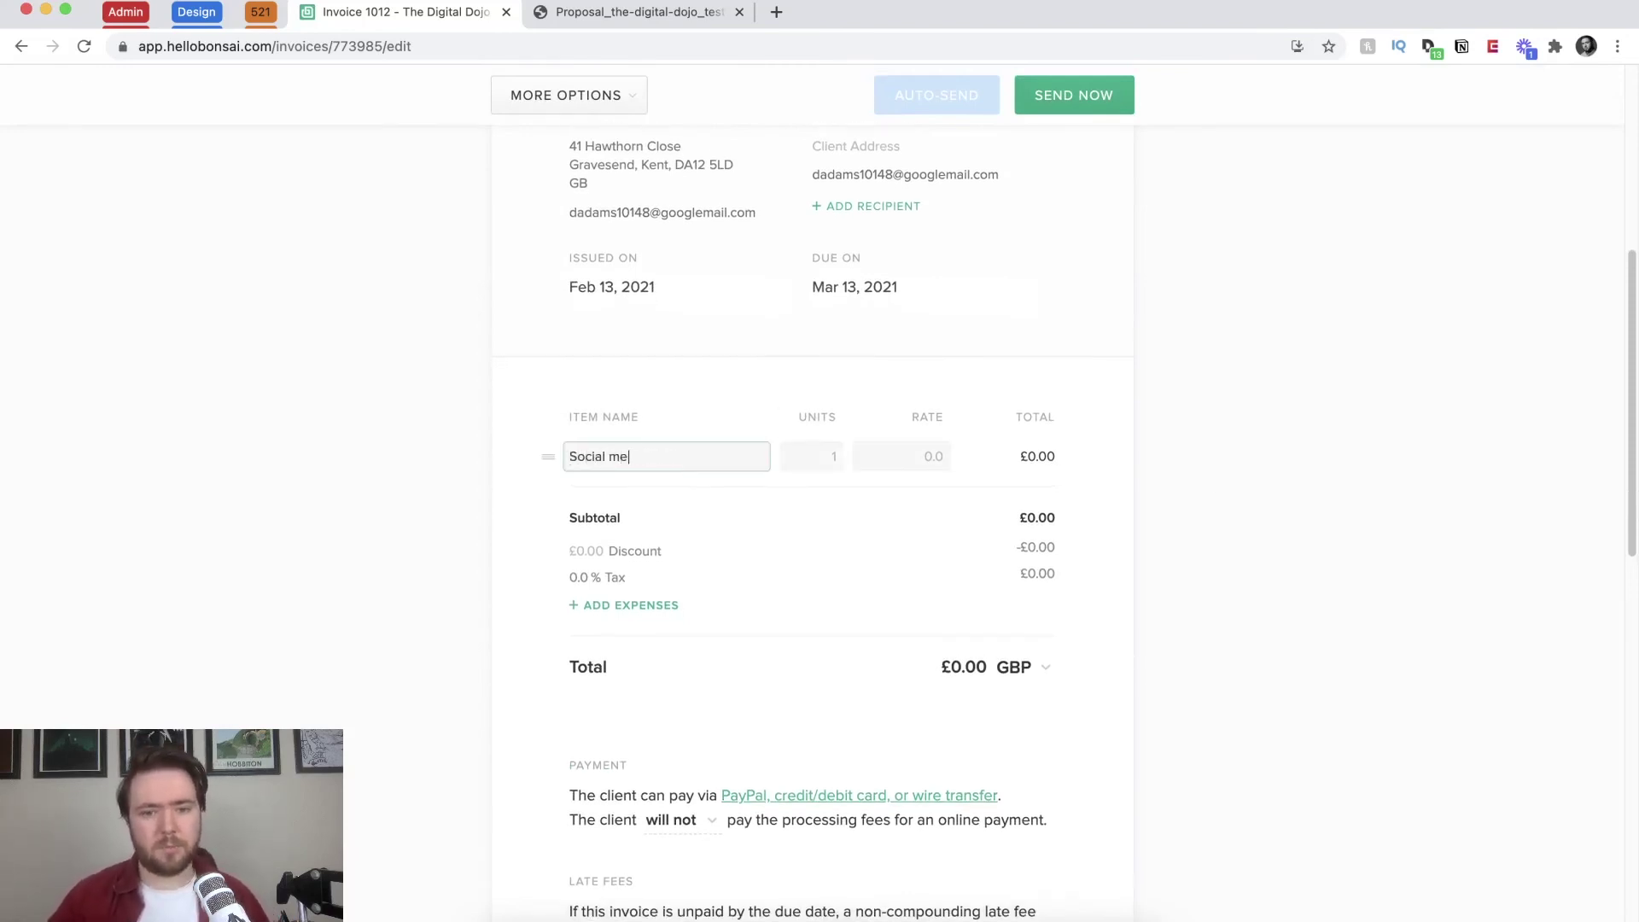
text(dia management)
key(Tab)
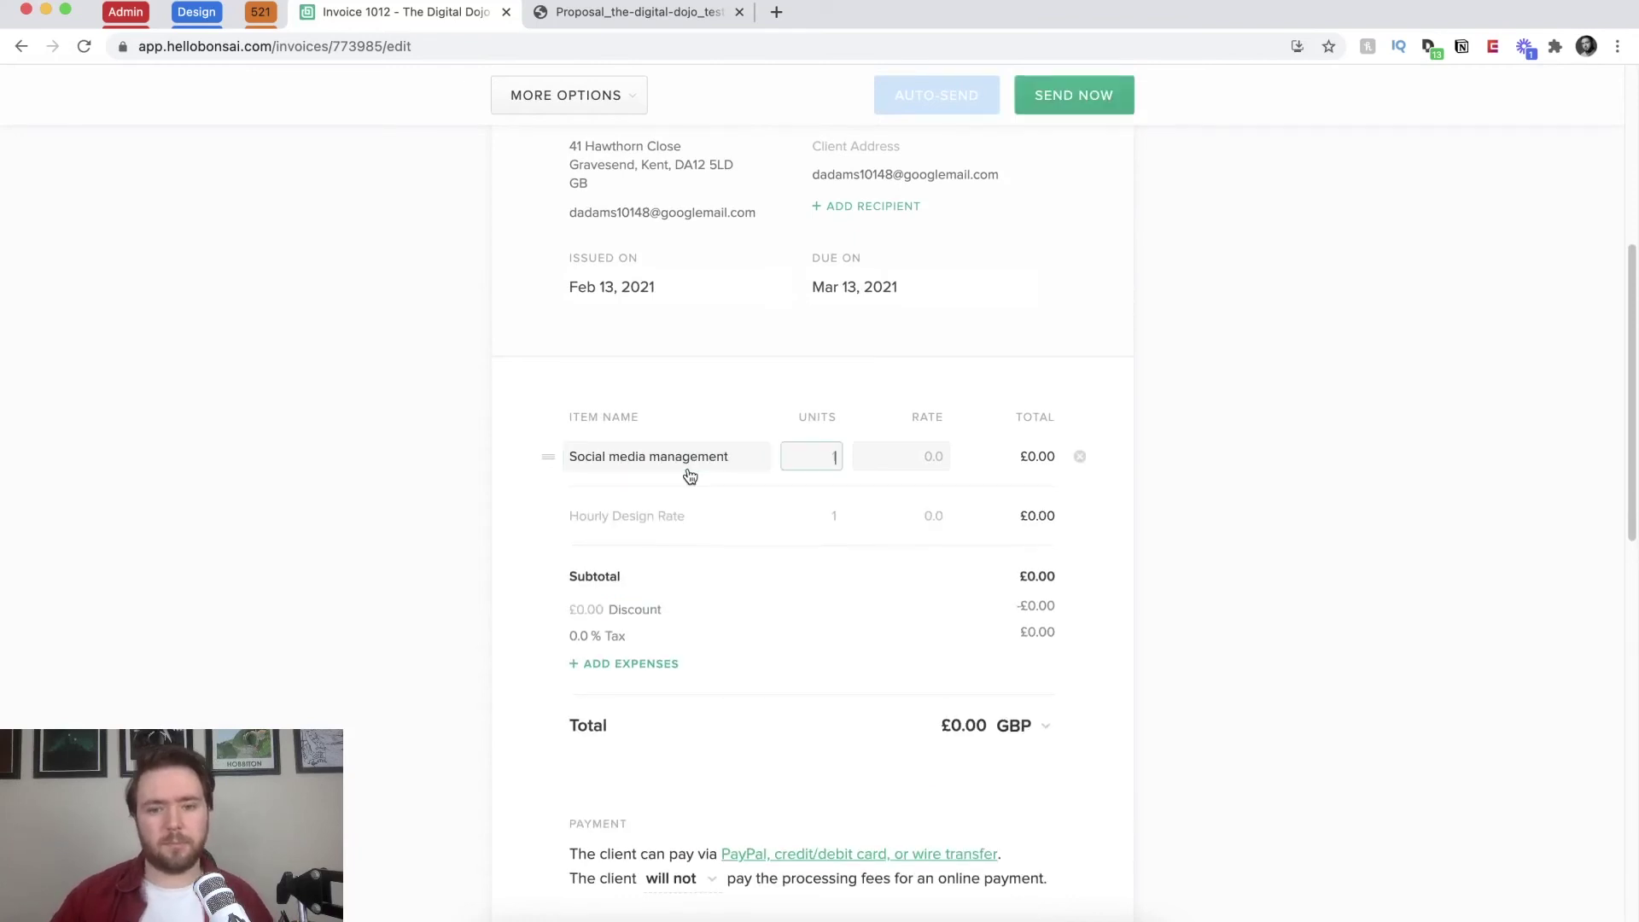
text(1)
click(929, 457)
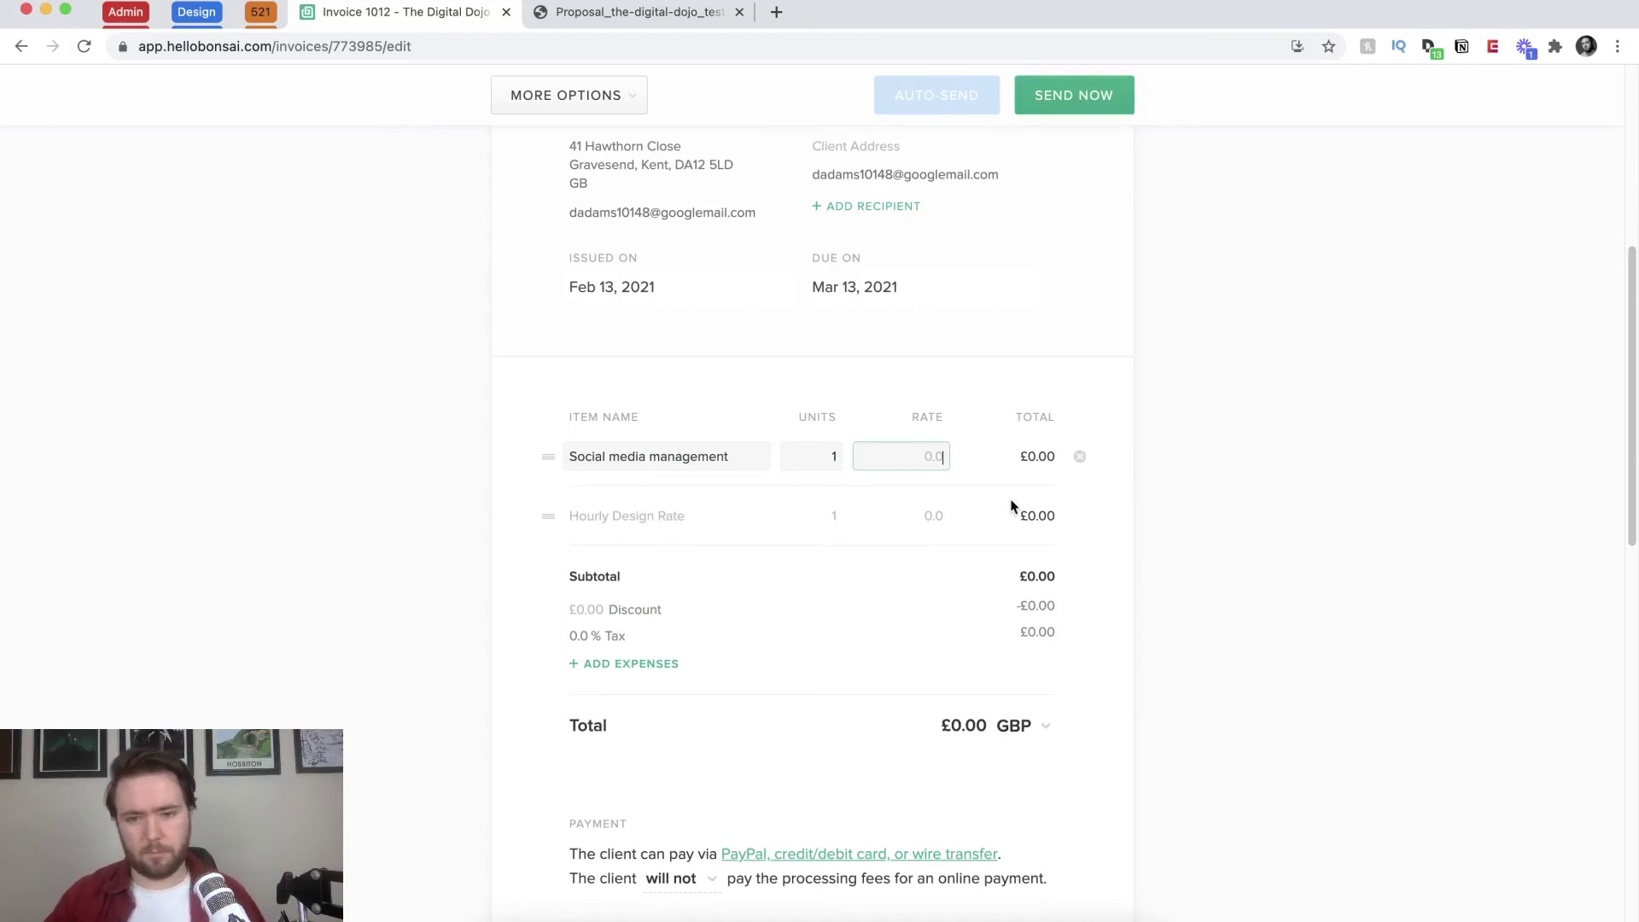
text(50)
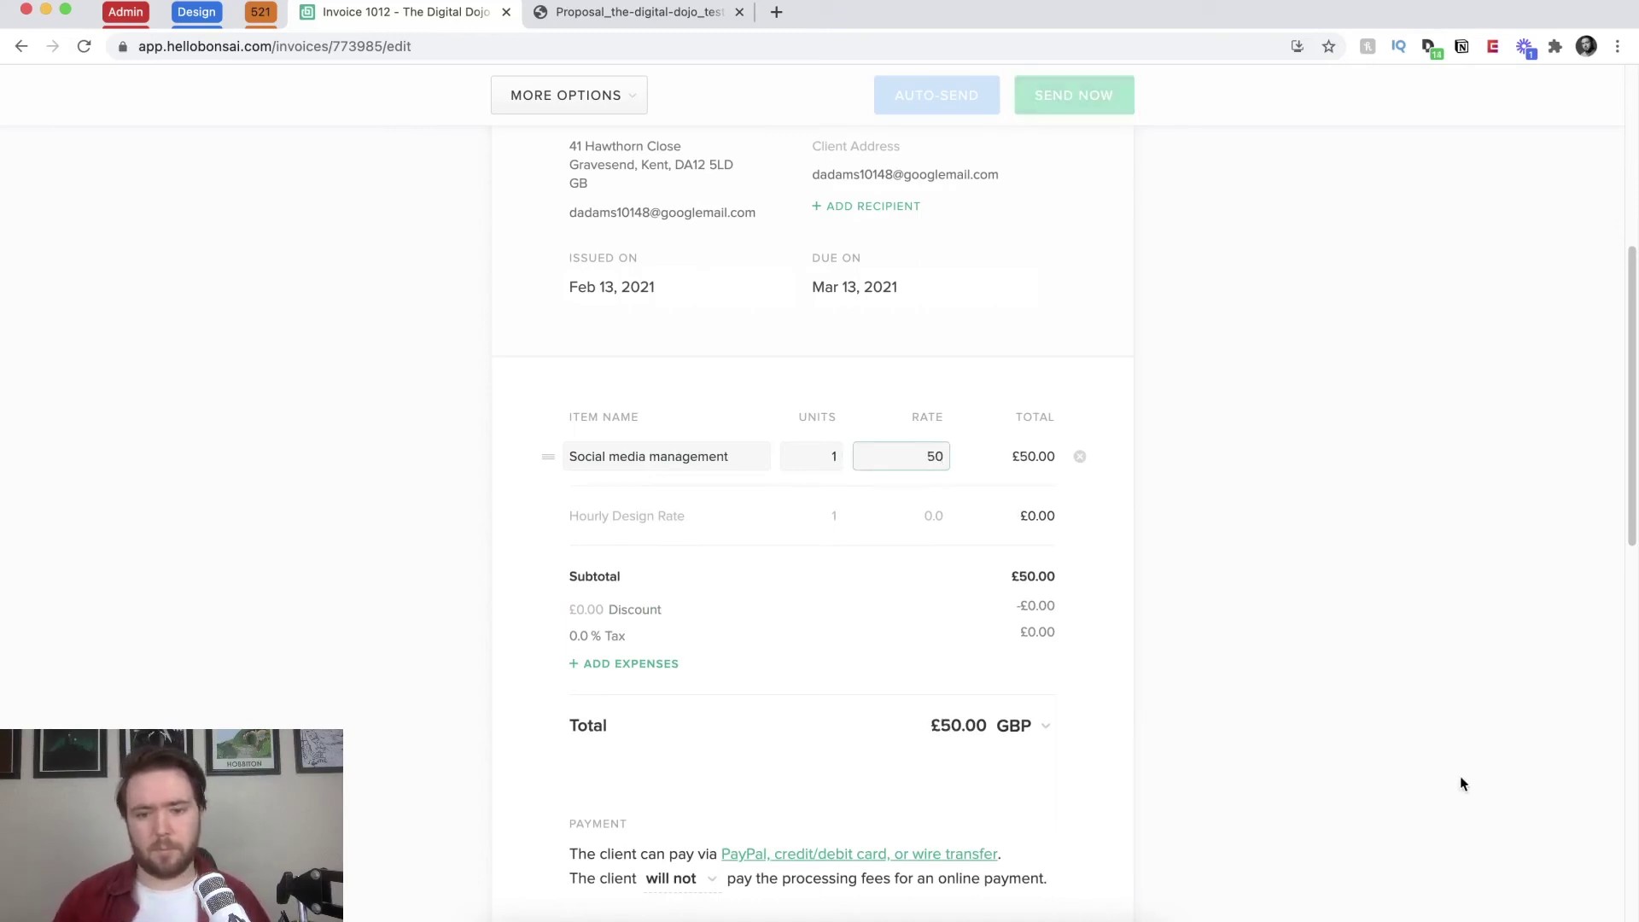
click(1386, 684)
Step: Add the project's unbilled time to the invoice, with the time entries rounded to the next hour
scroll(1077, 680, down, 1)
scroll(1077, 673, down, 10)
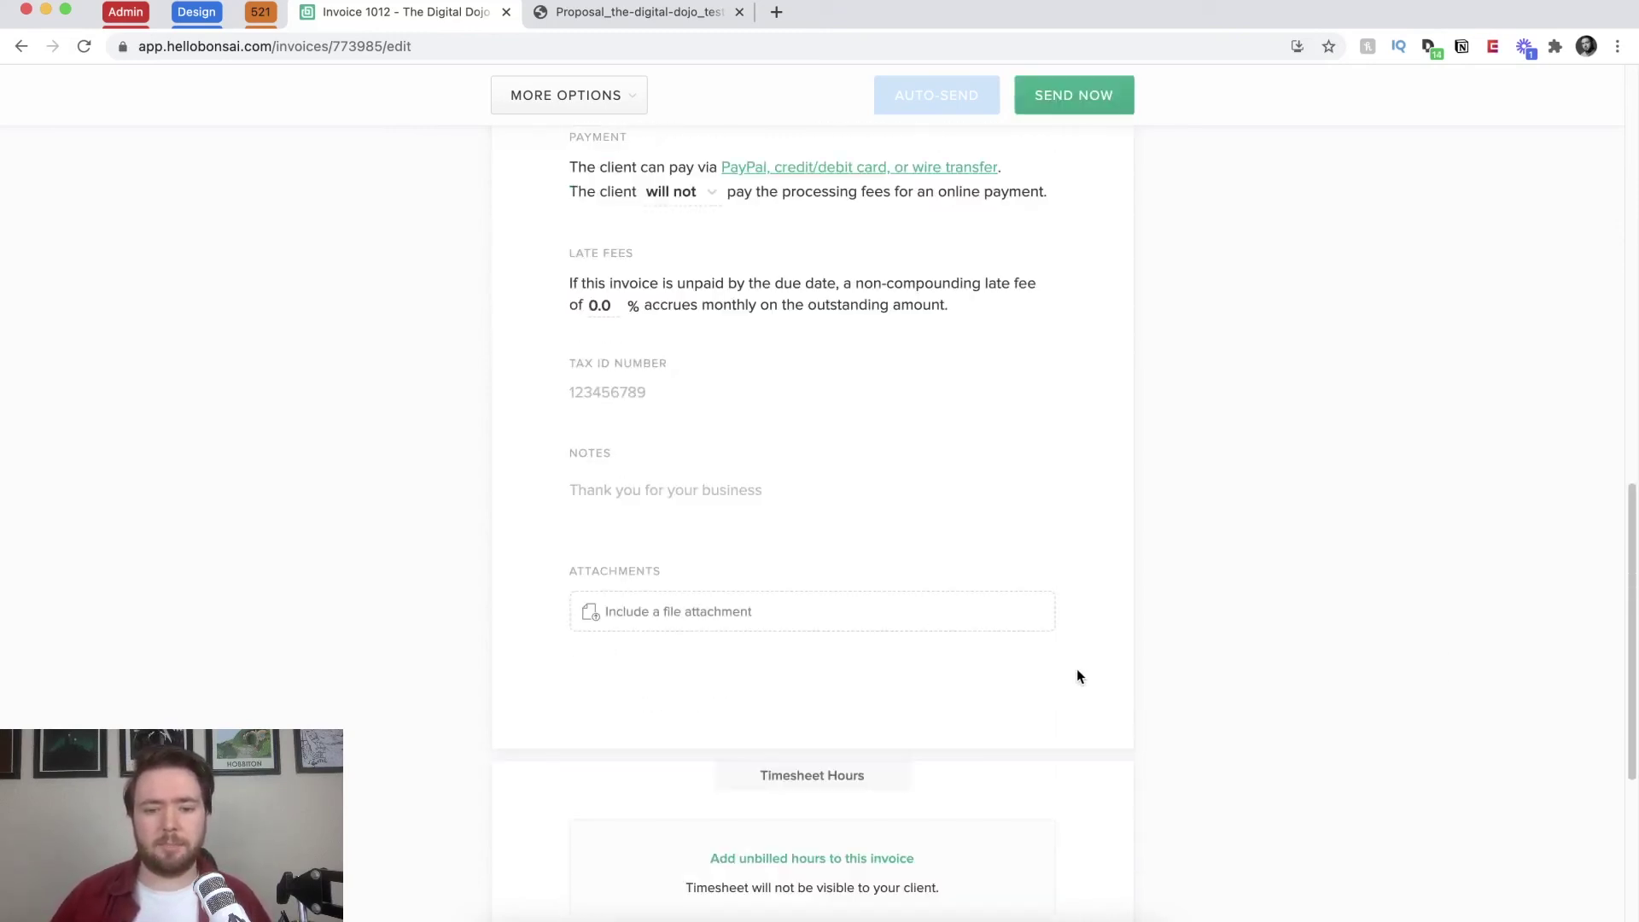
scroll(1086, 666, up, 5)
scroll(1086, 664, down, 7)
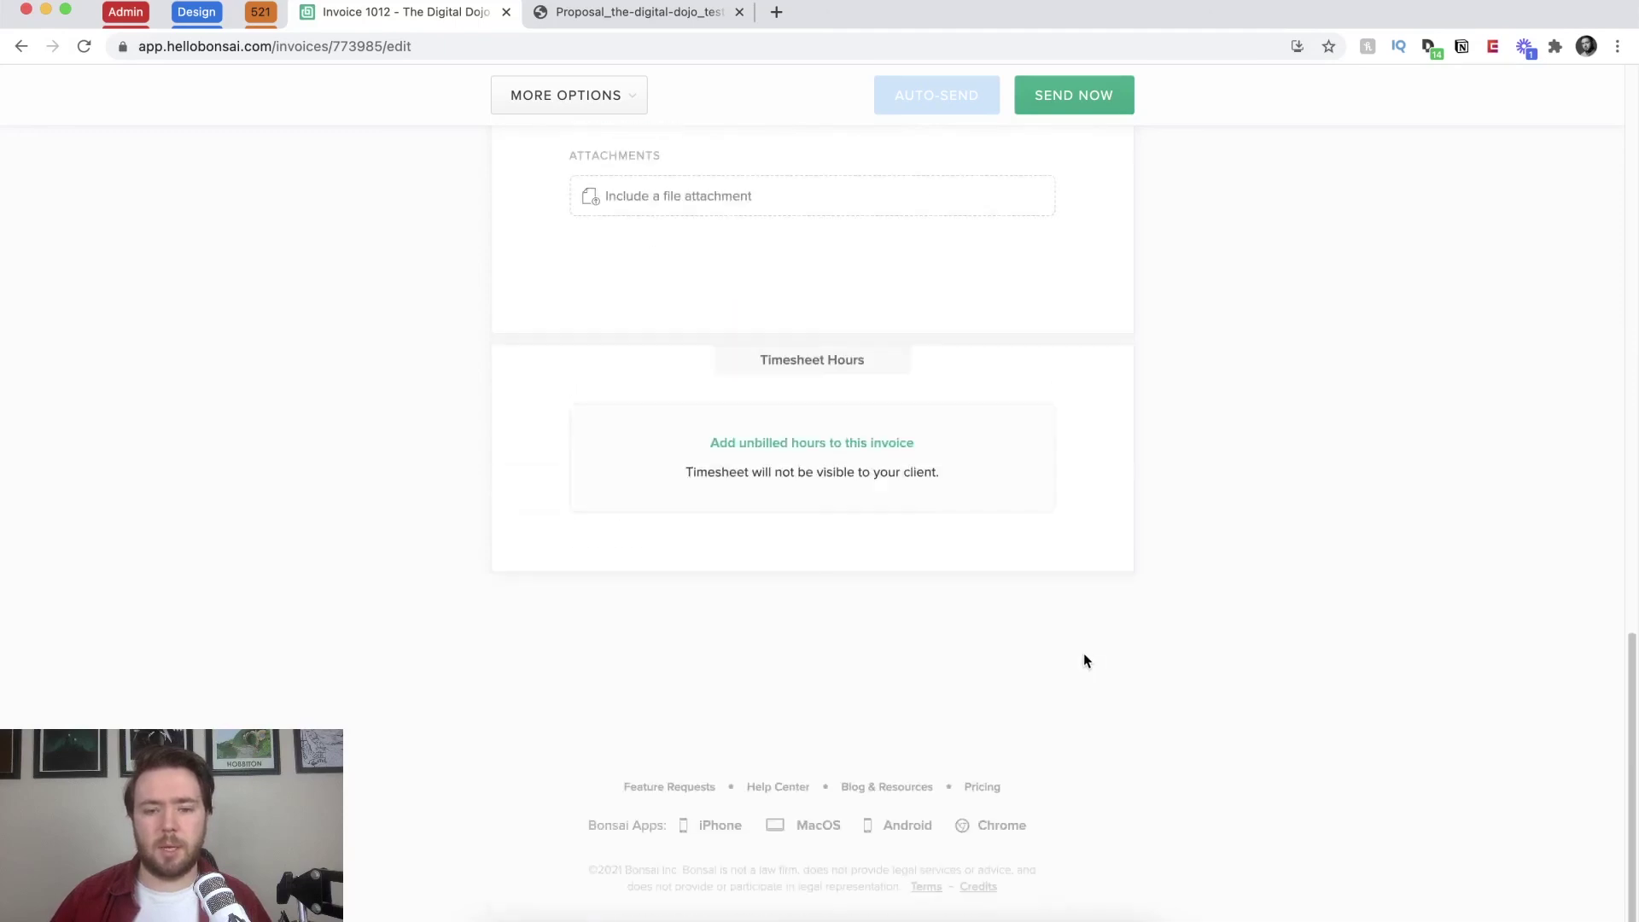
click(819, 442)
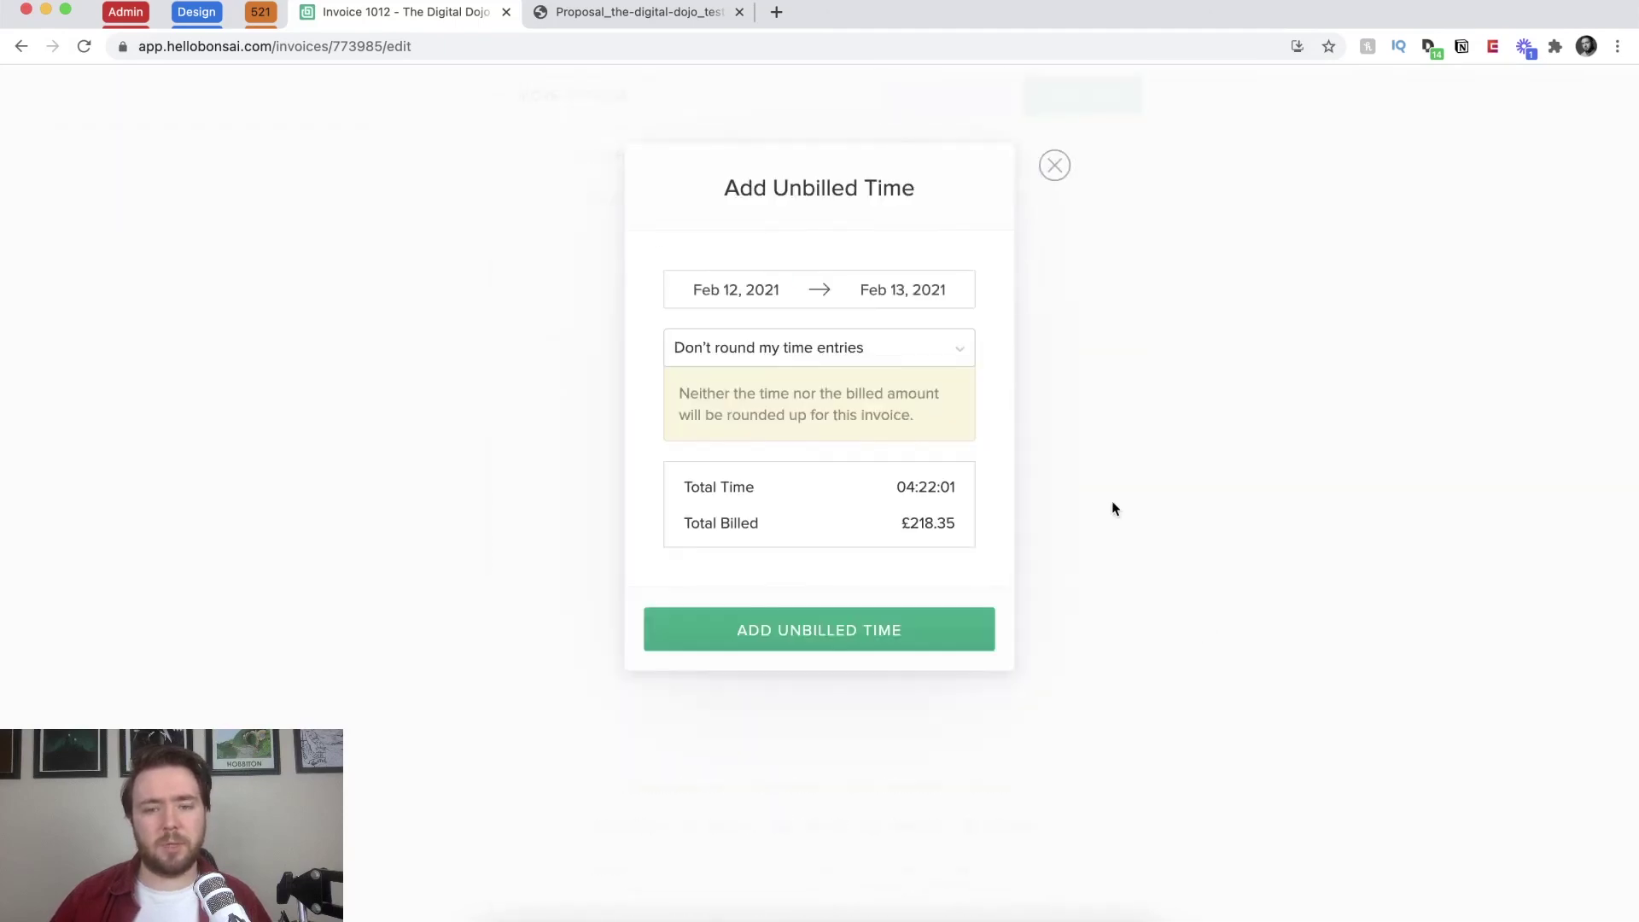
click(881, 350)
click(834, 533)
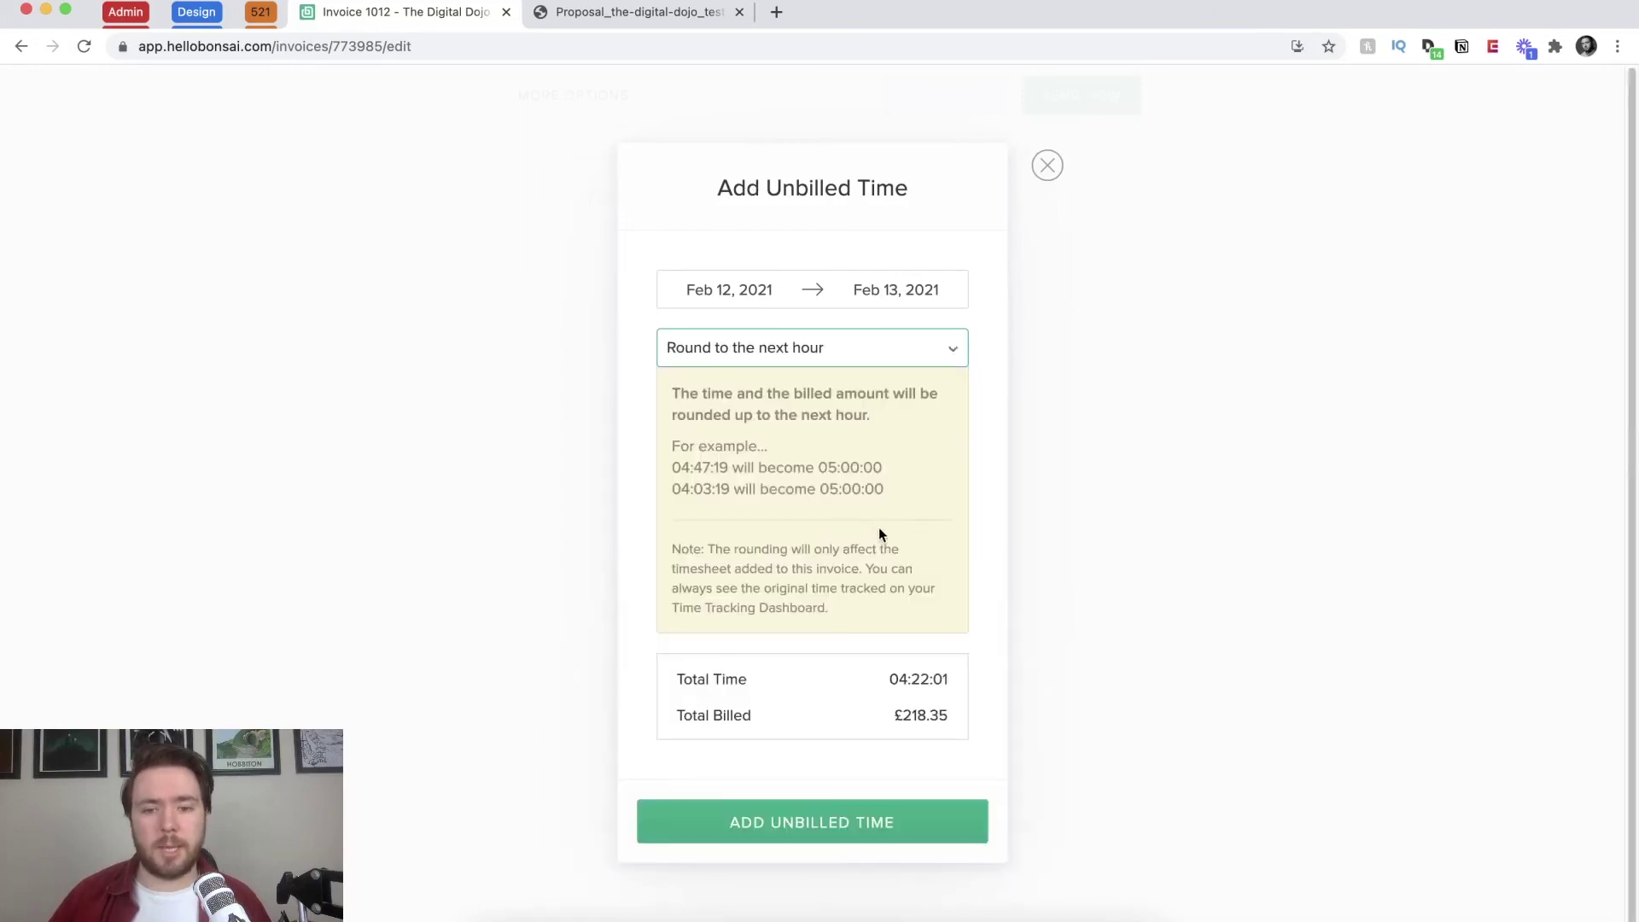
click(863, 821)
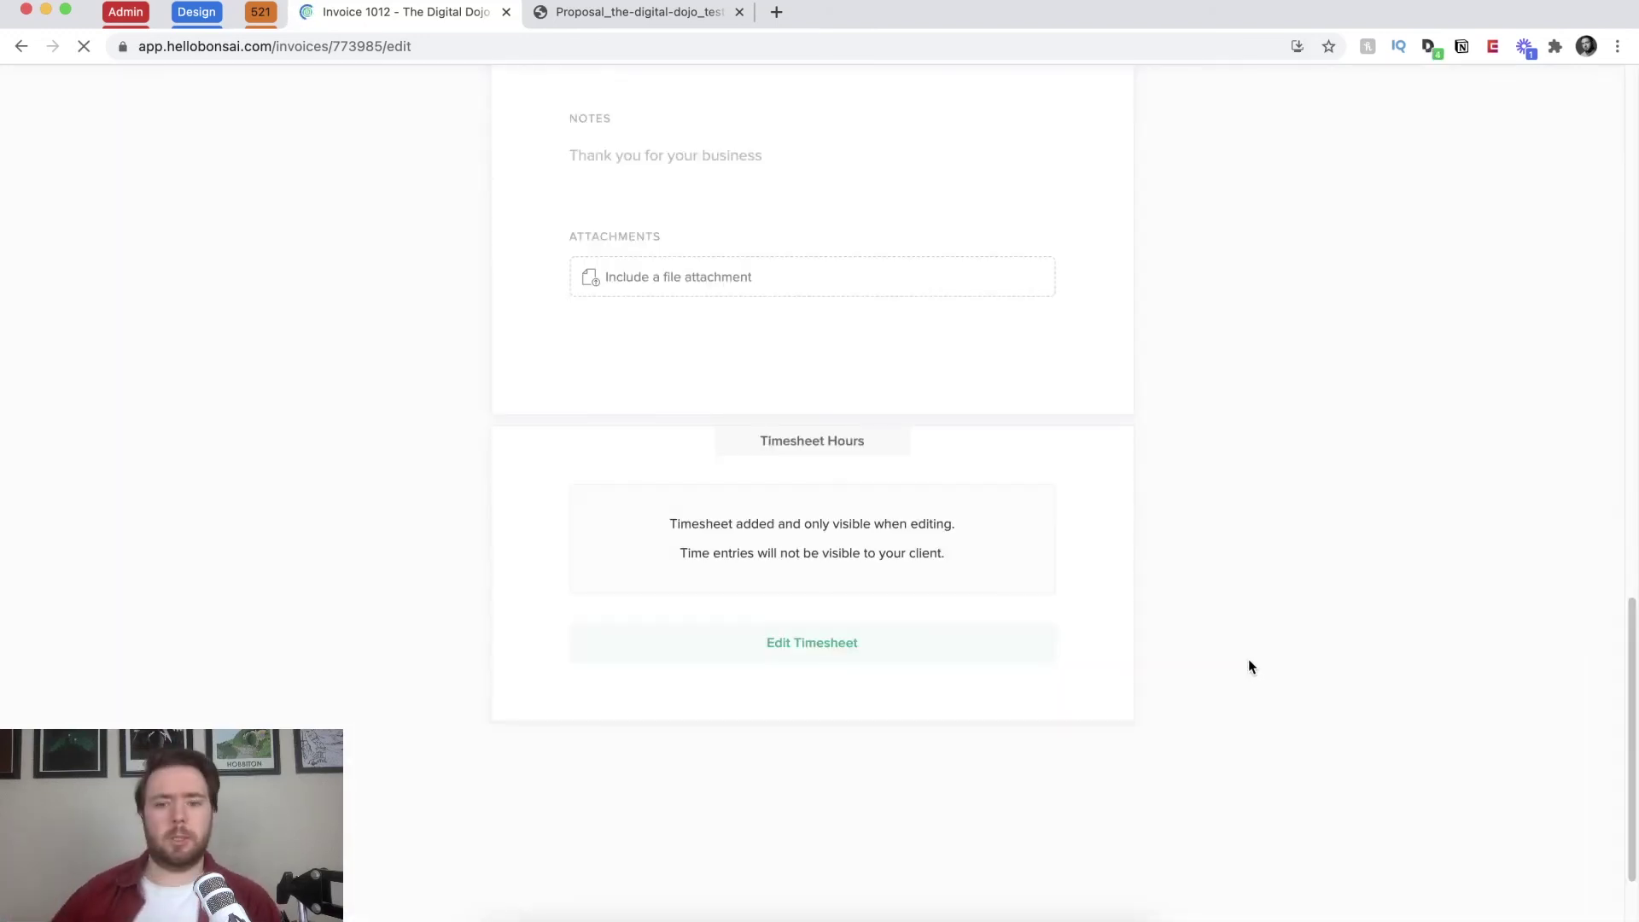
Step: Add the Video collateral (Feb 8) expense to the invoice below the line items
scroll(1115, 413, up, 3)
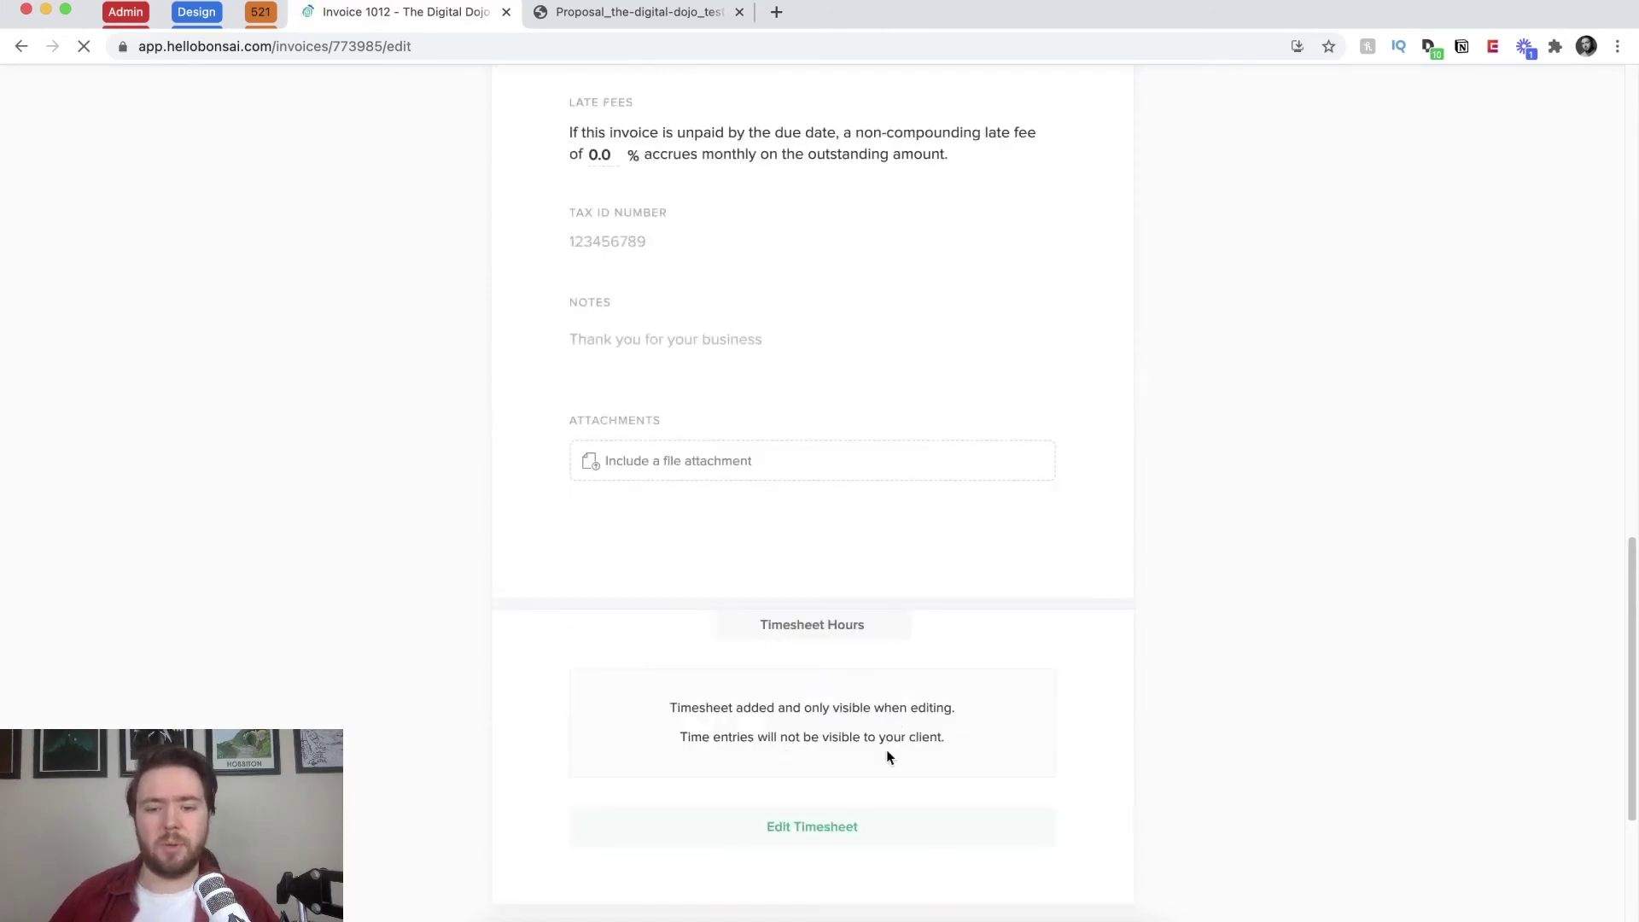
scroll(1104, 683, up, 12)
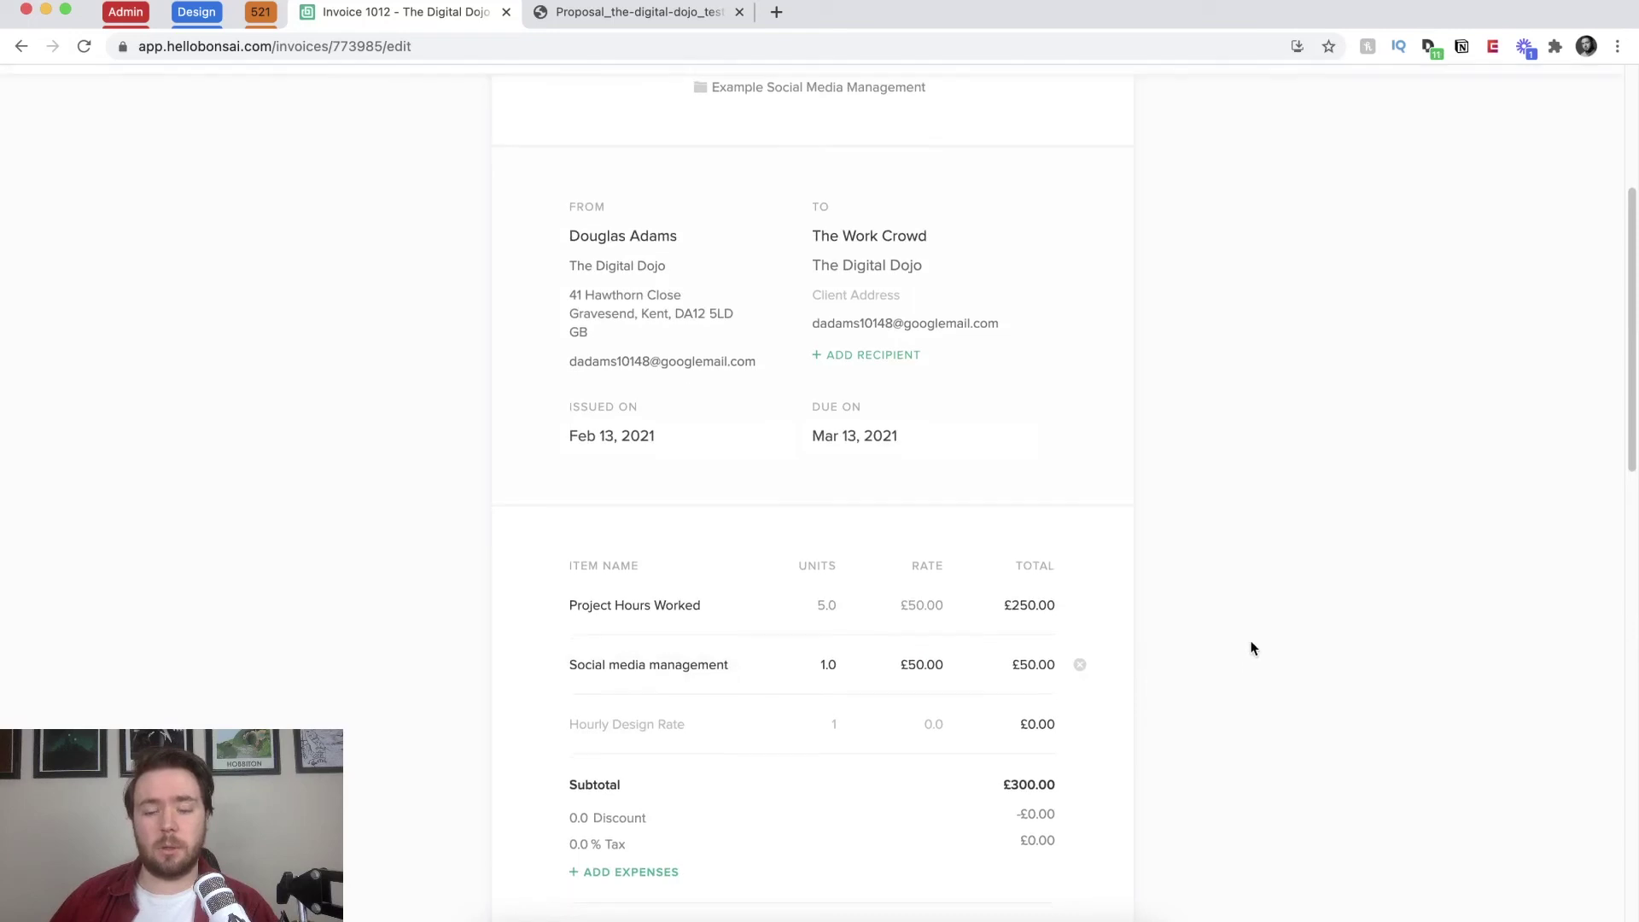
scroll(848, 524, down, 1)
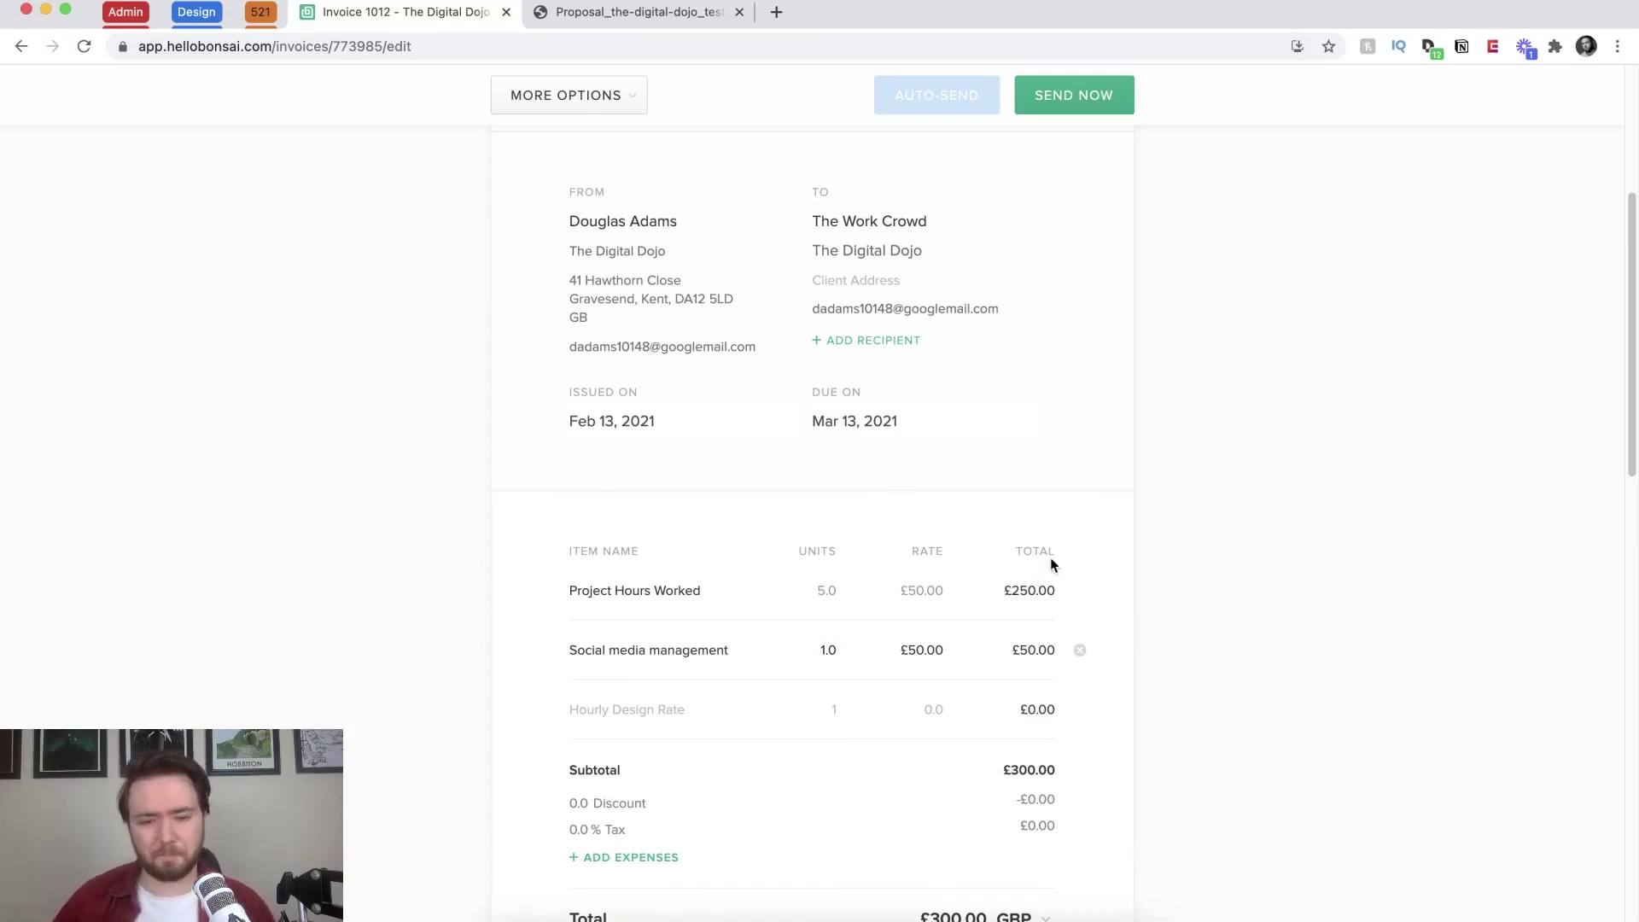
scroll(1062, 563, down, 3)
scroll(1070, 556, down, 1)
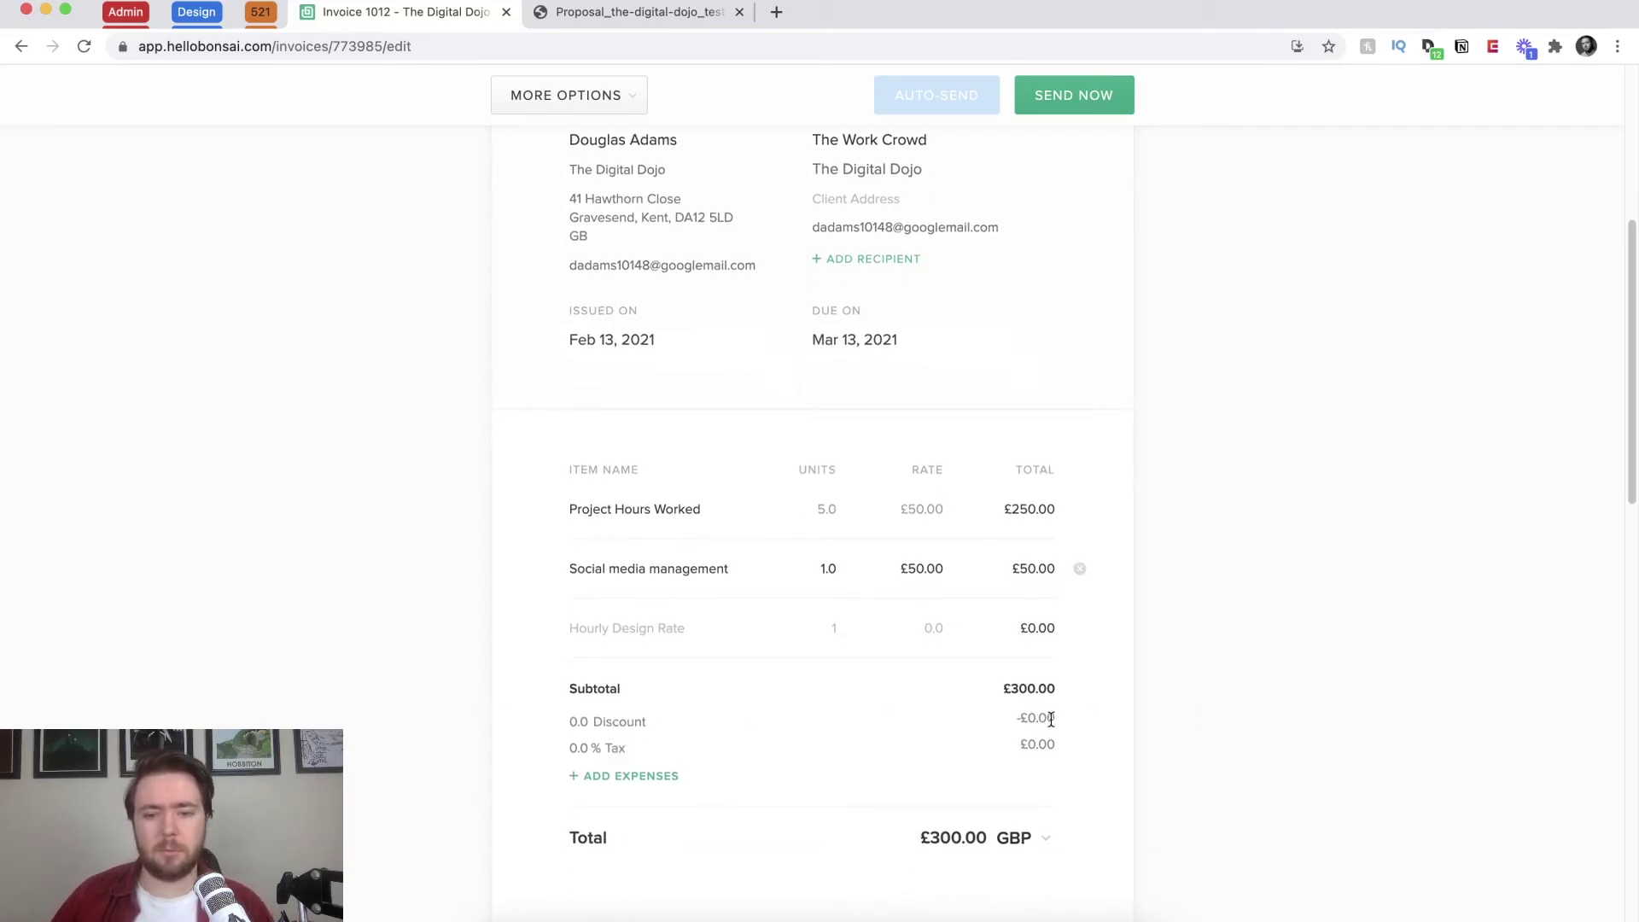
click(651, 775)
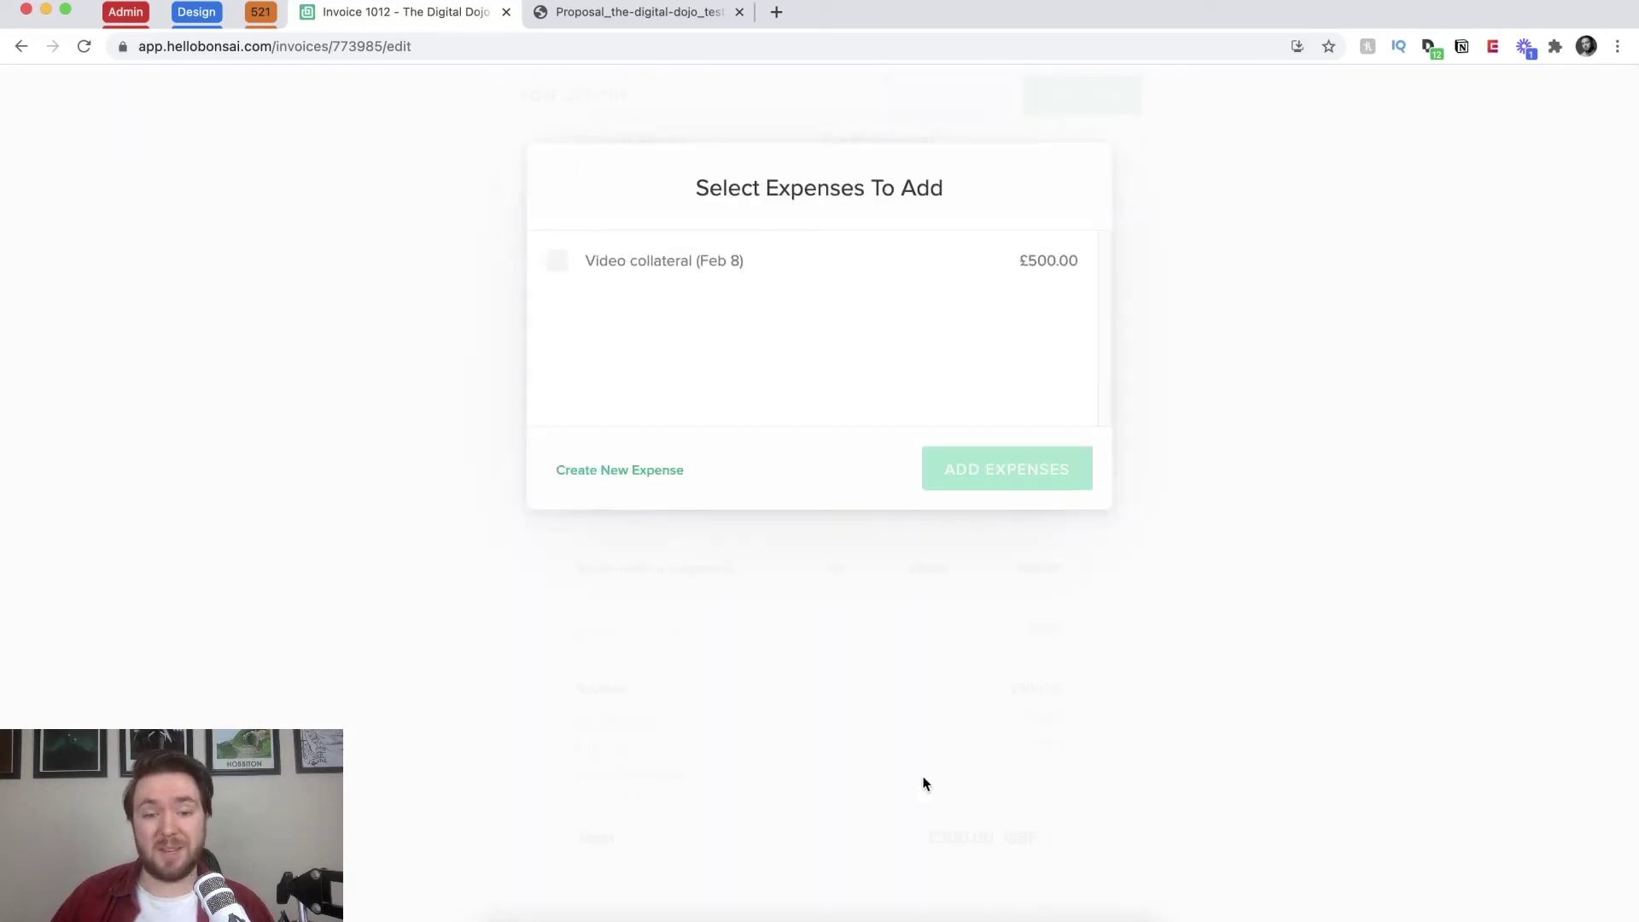
click(670, 265)
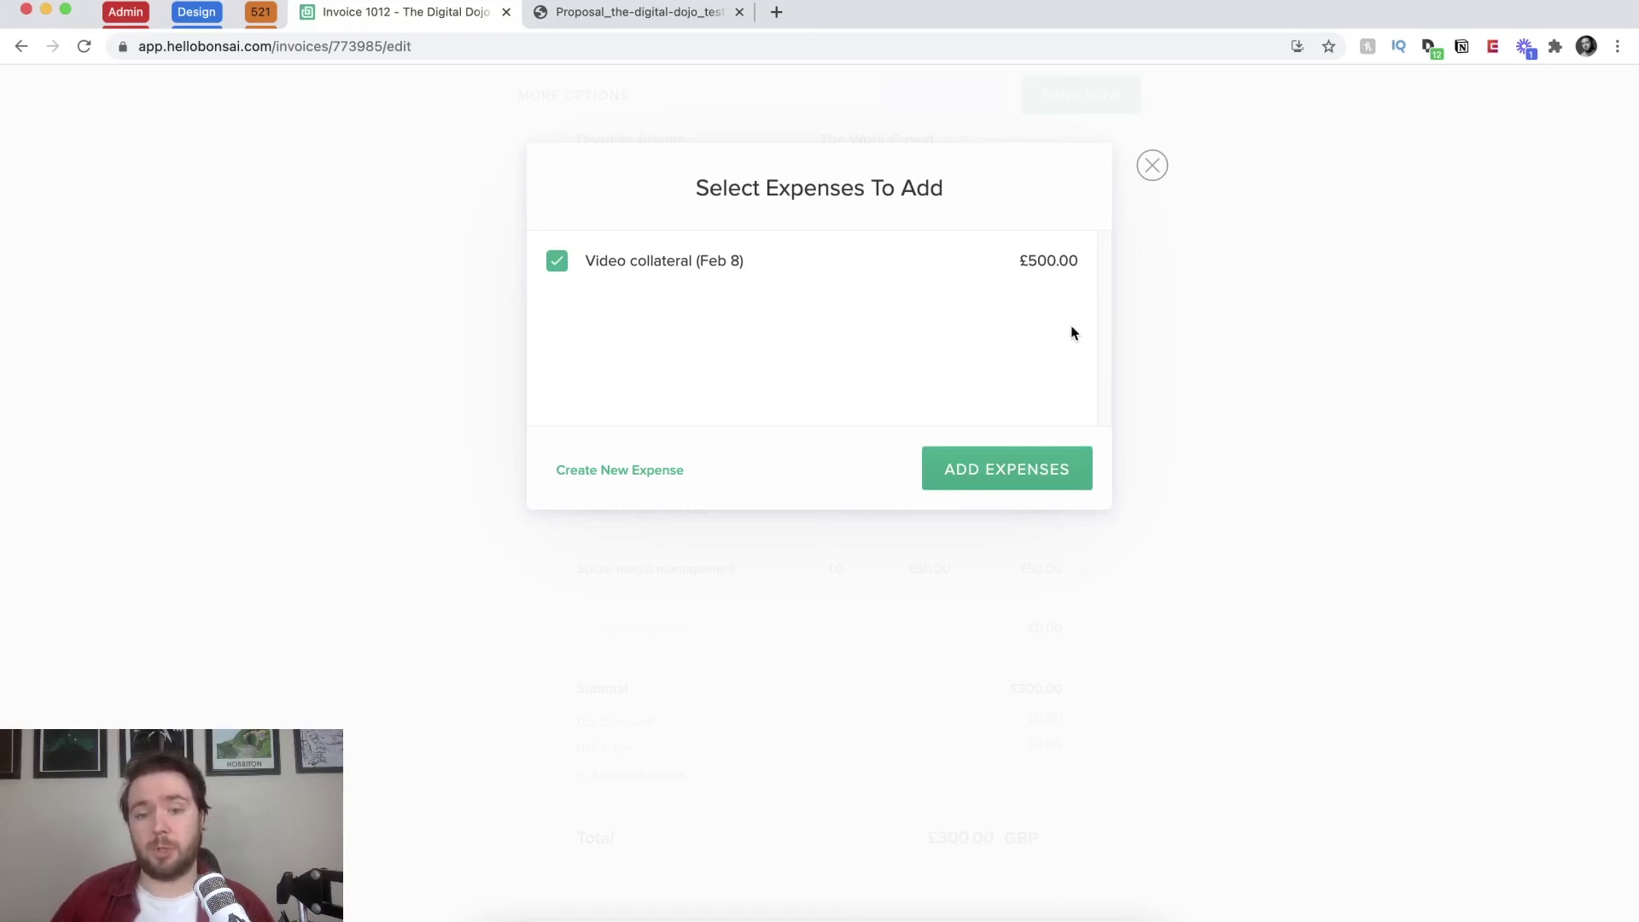
click(1019, 465)
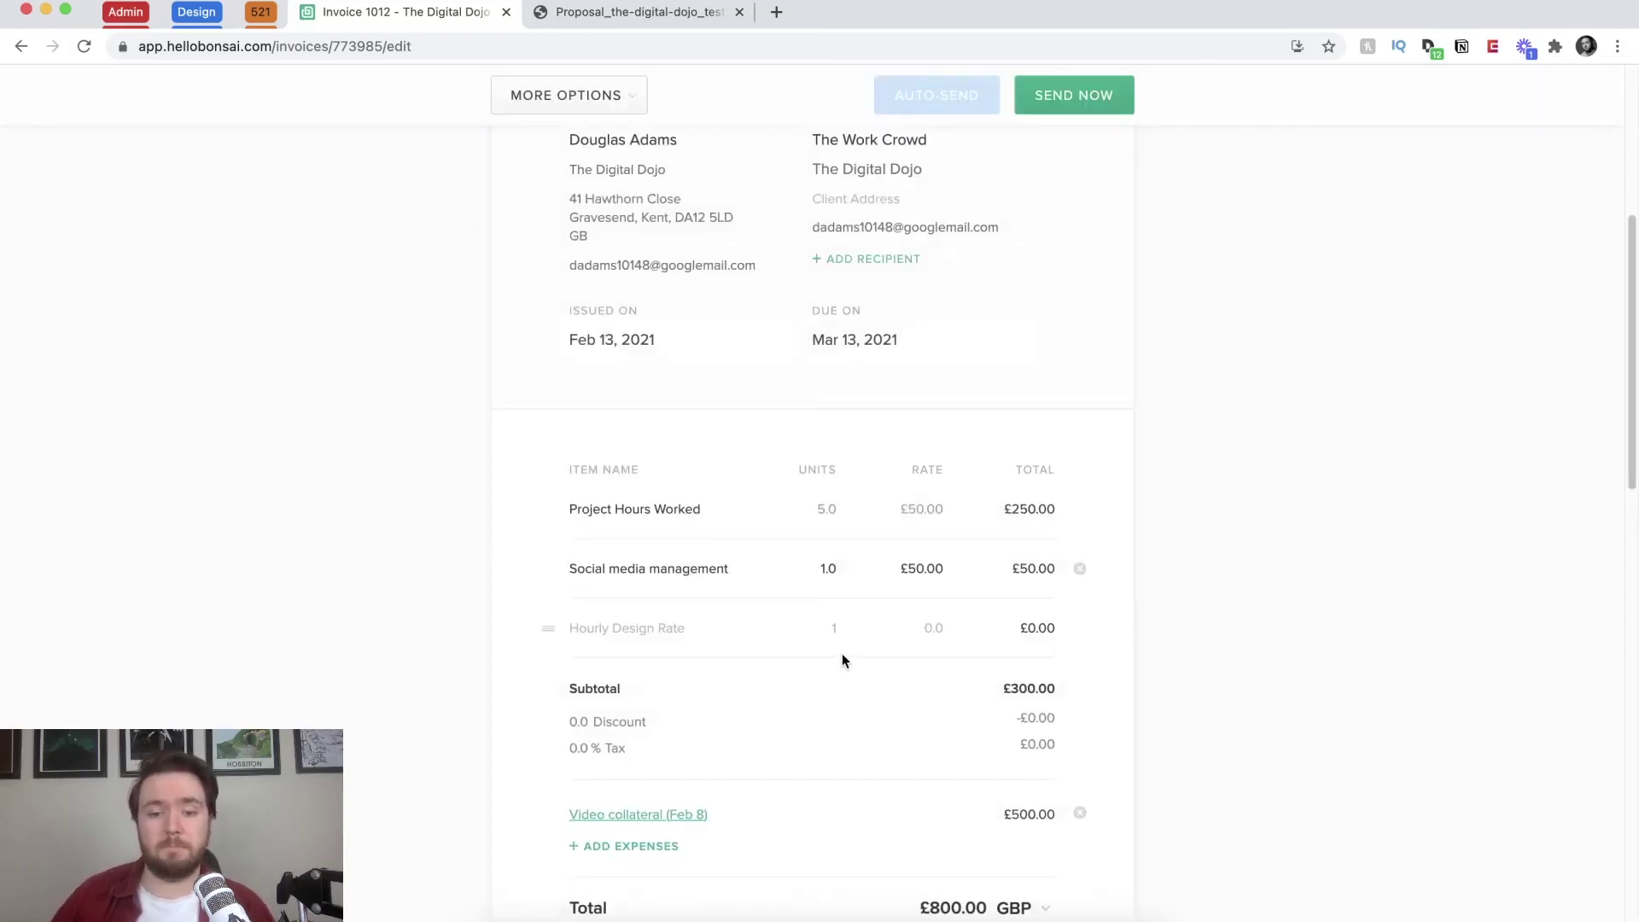
Step: Examine the invoice's line items, expense, total, and the editable tax and discount fields under the subtotal
scroll(823, 794, down, 2)
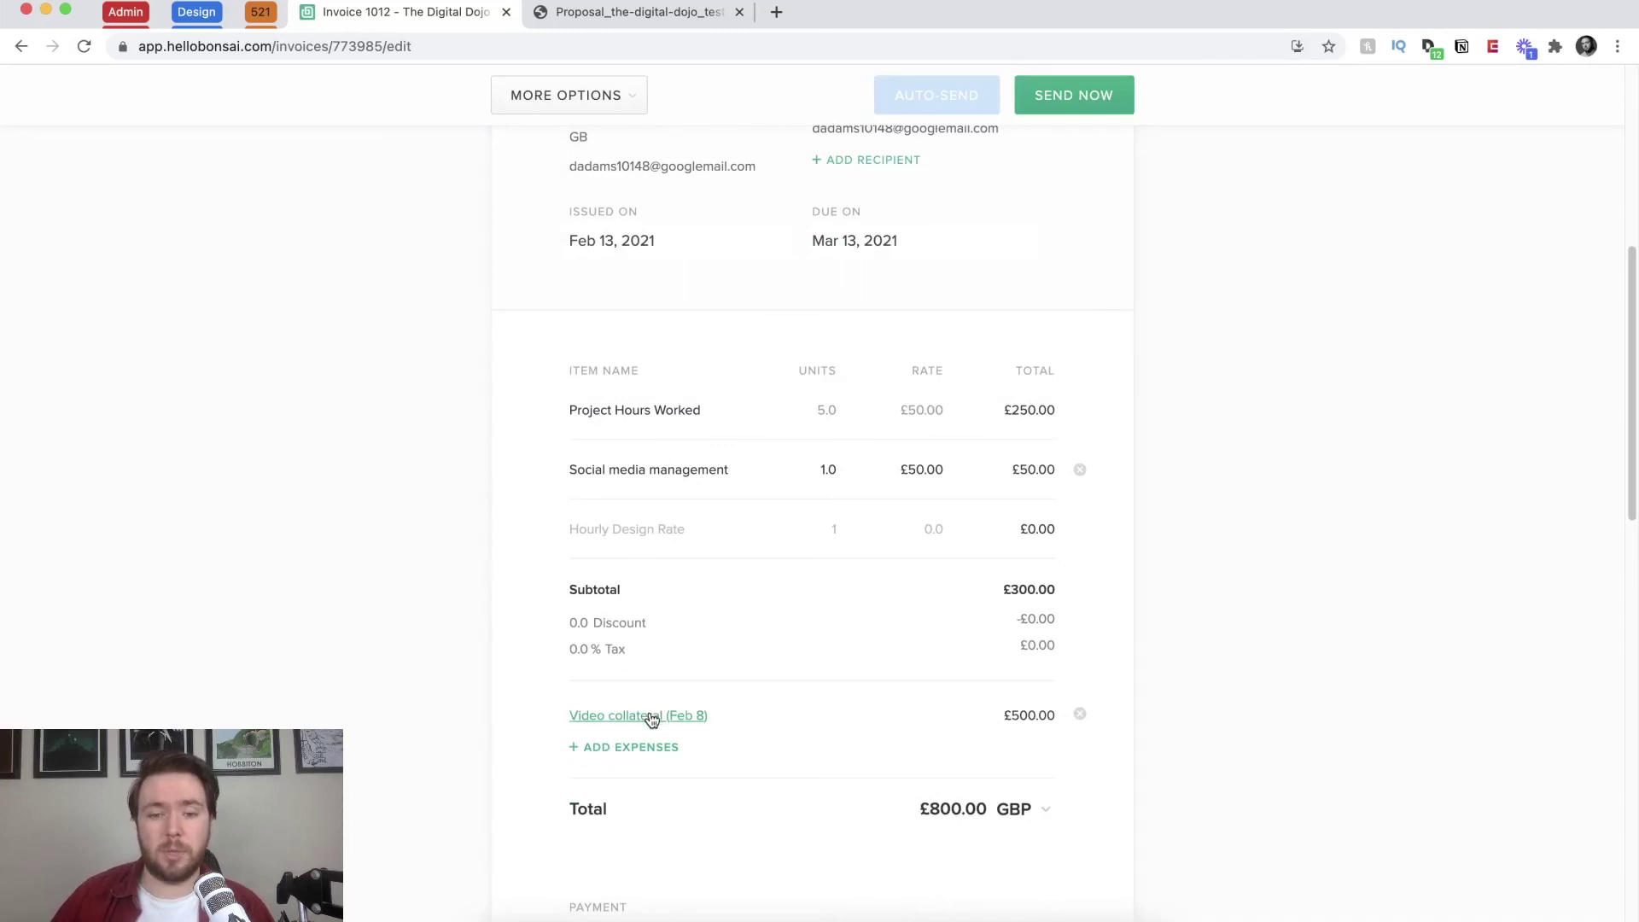
scroll(1089, 630, up, 1)
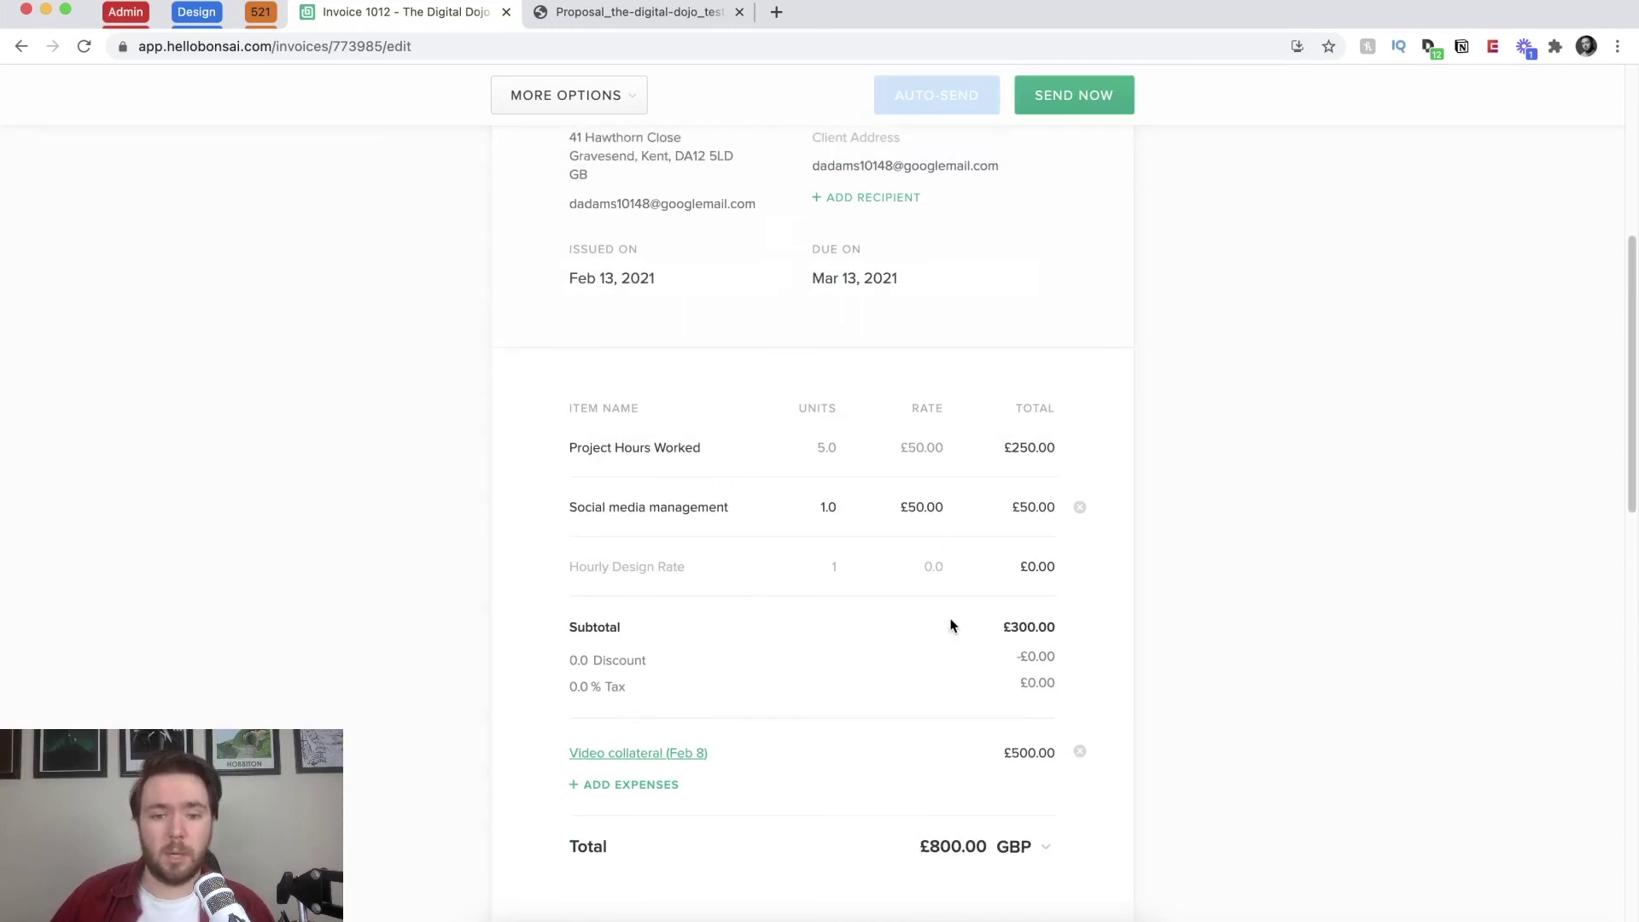
click(637, 563)
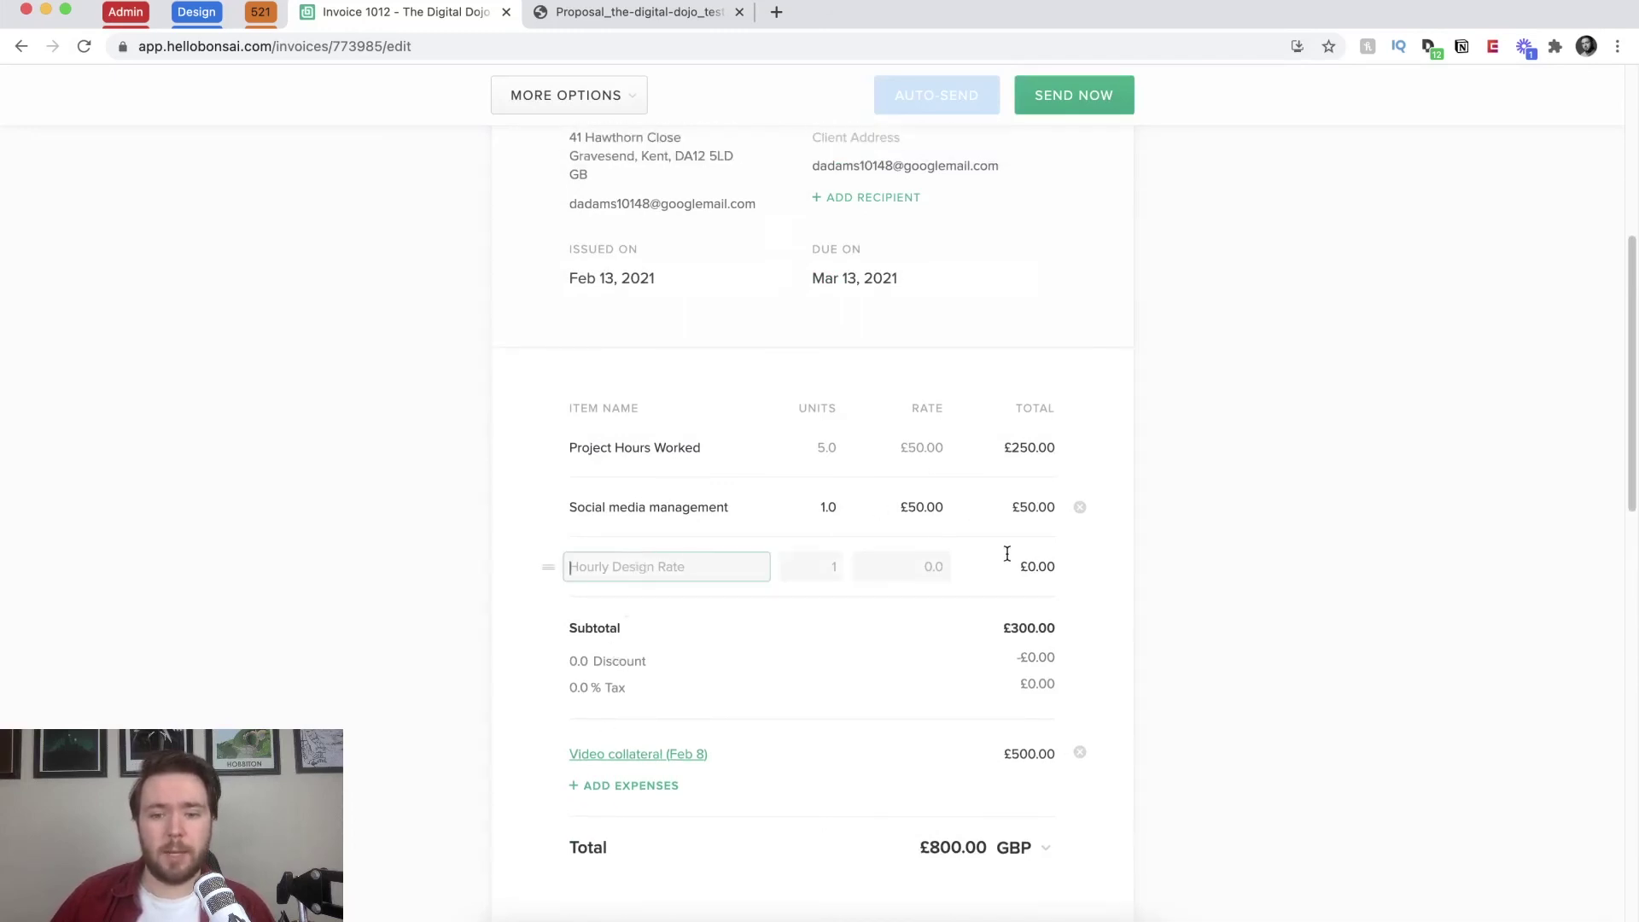
scroll(877, 709, down, 3)
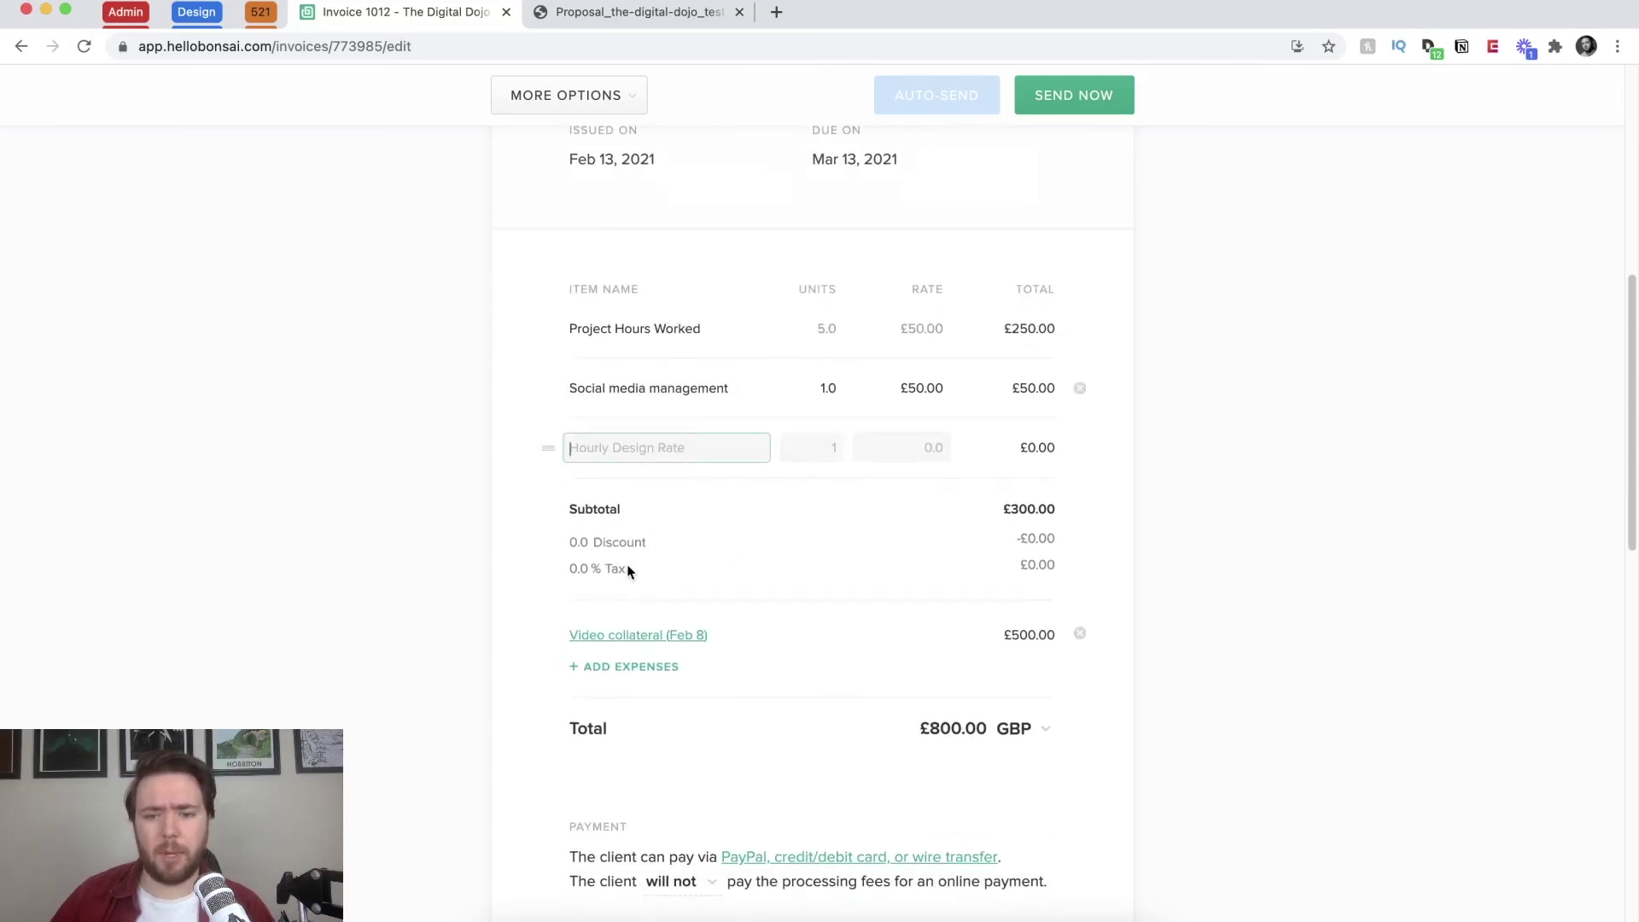
click(630, 570)
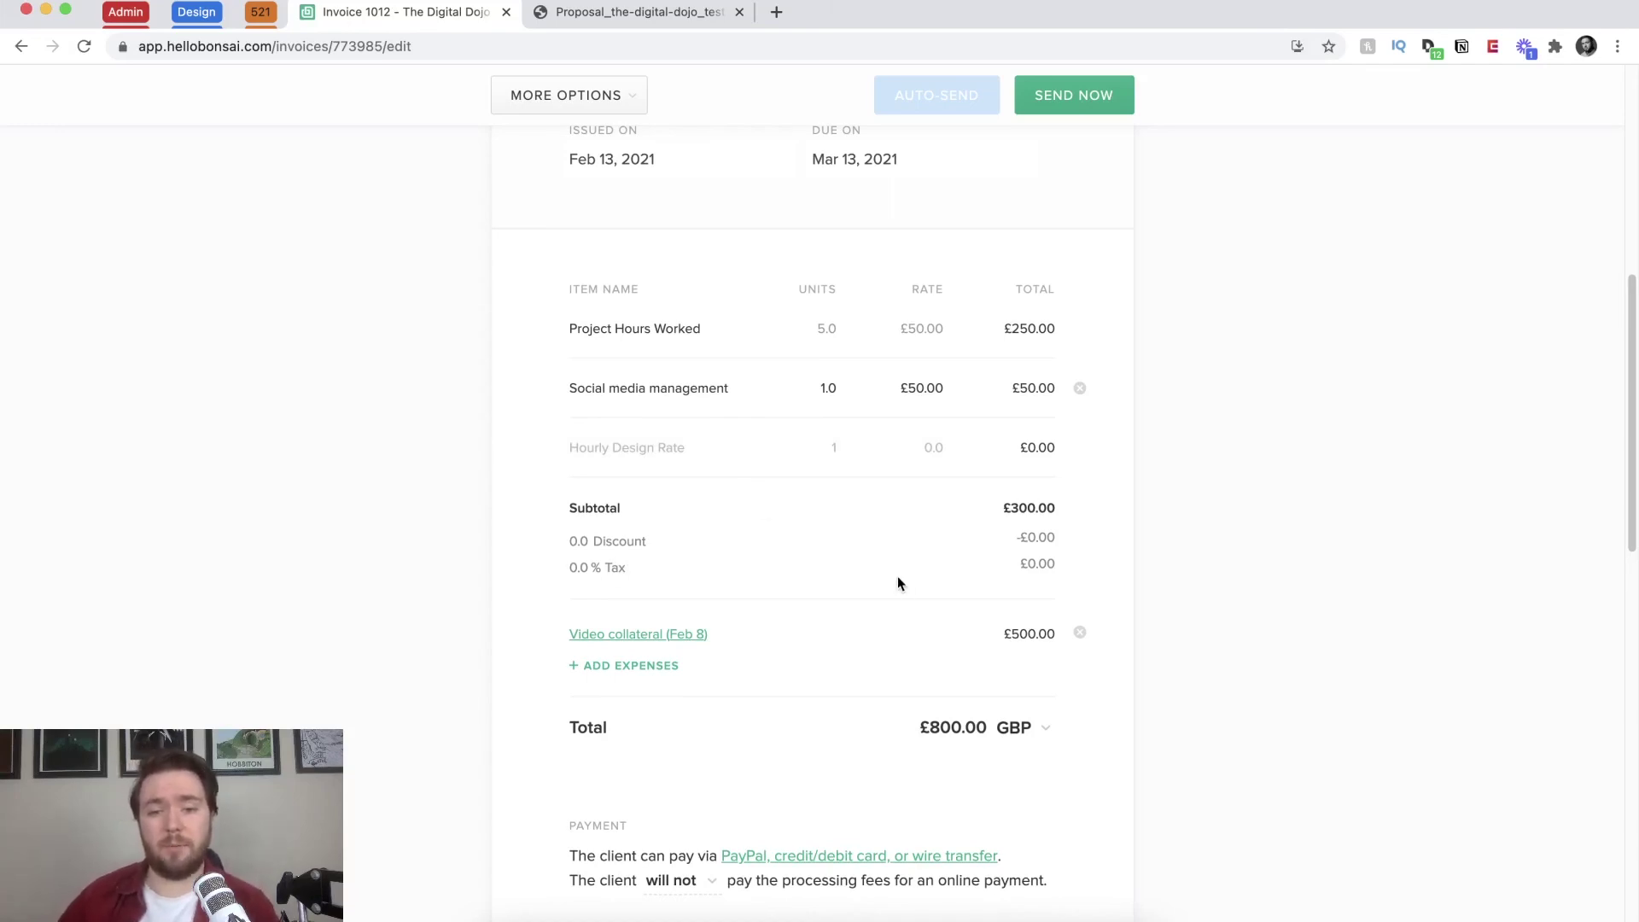
scroll(898, 575, down, 10)
scroll(897, 575, up, 15)
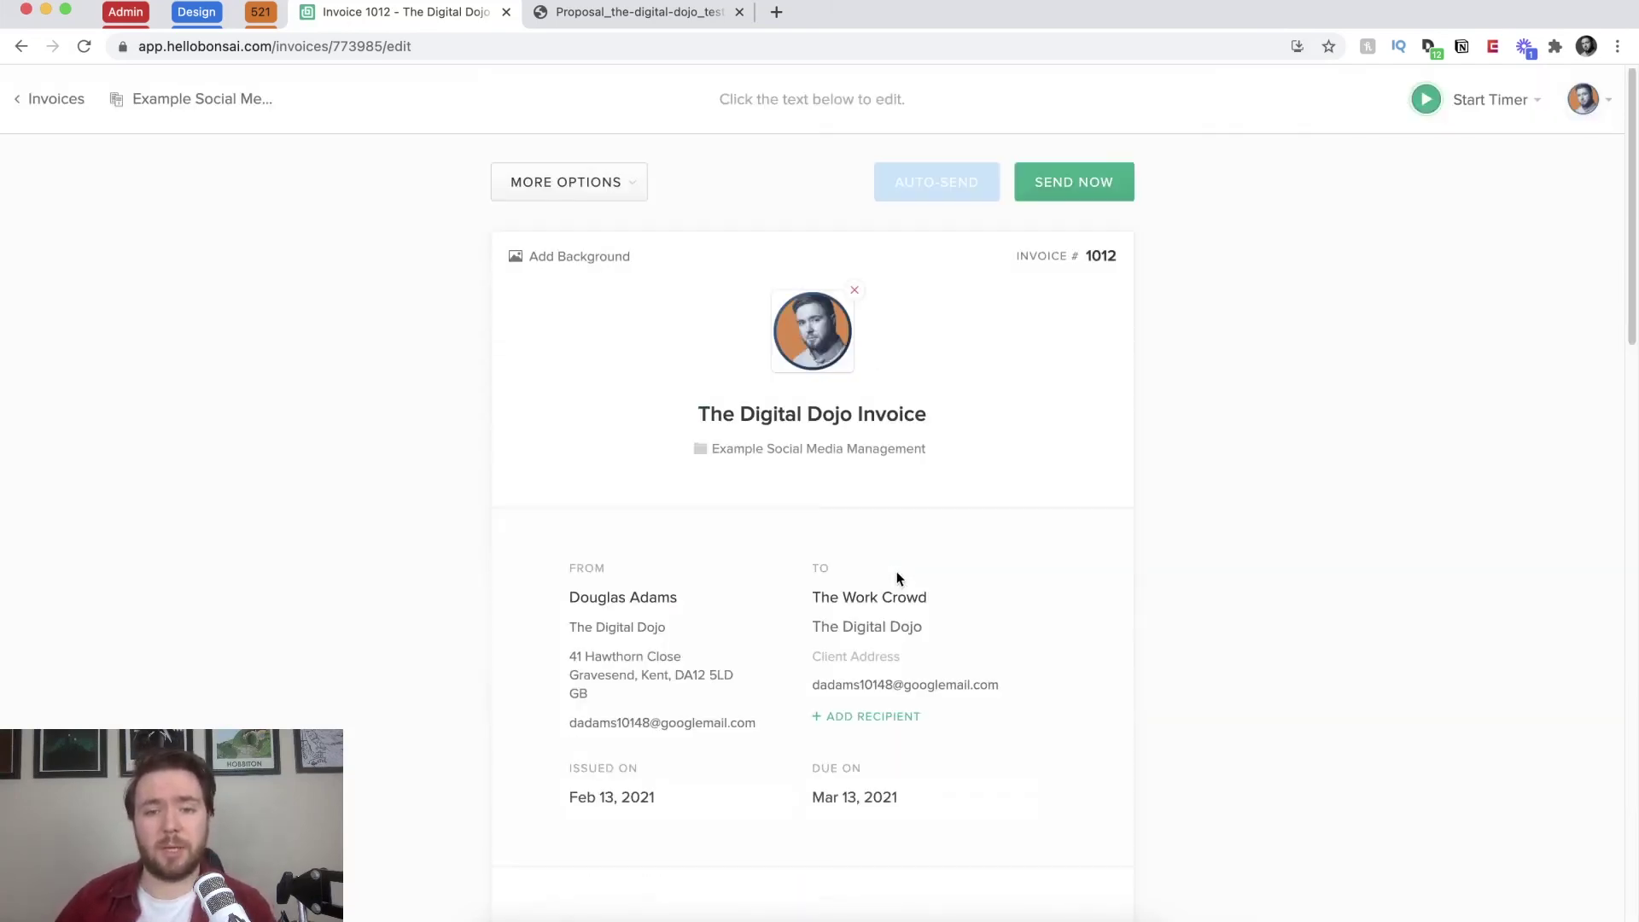
scroll(862, 476, down, 8)
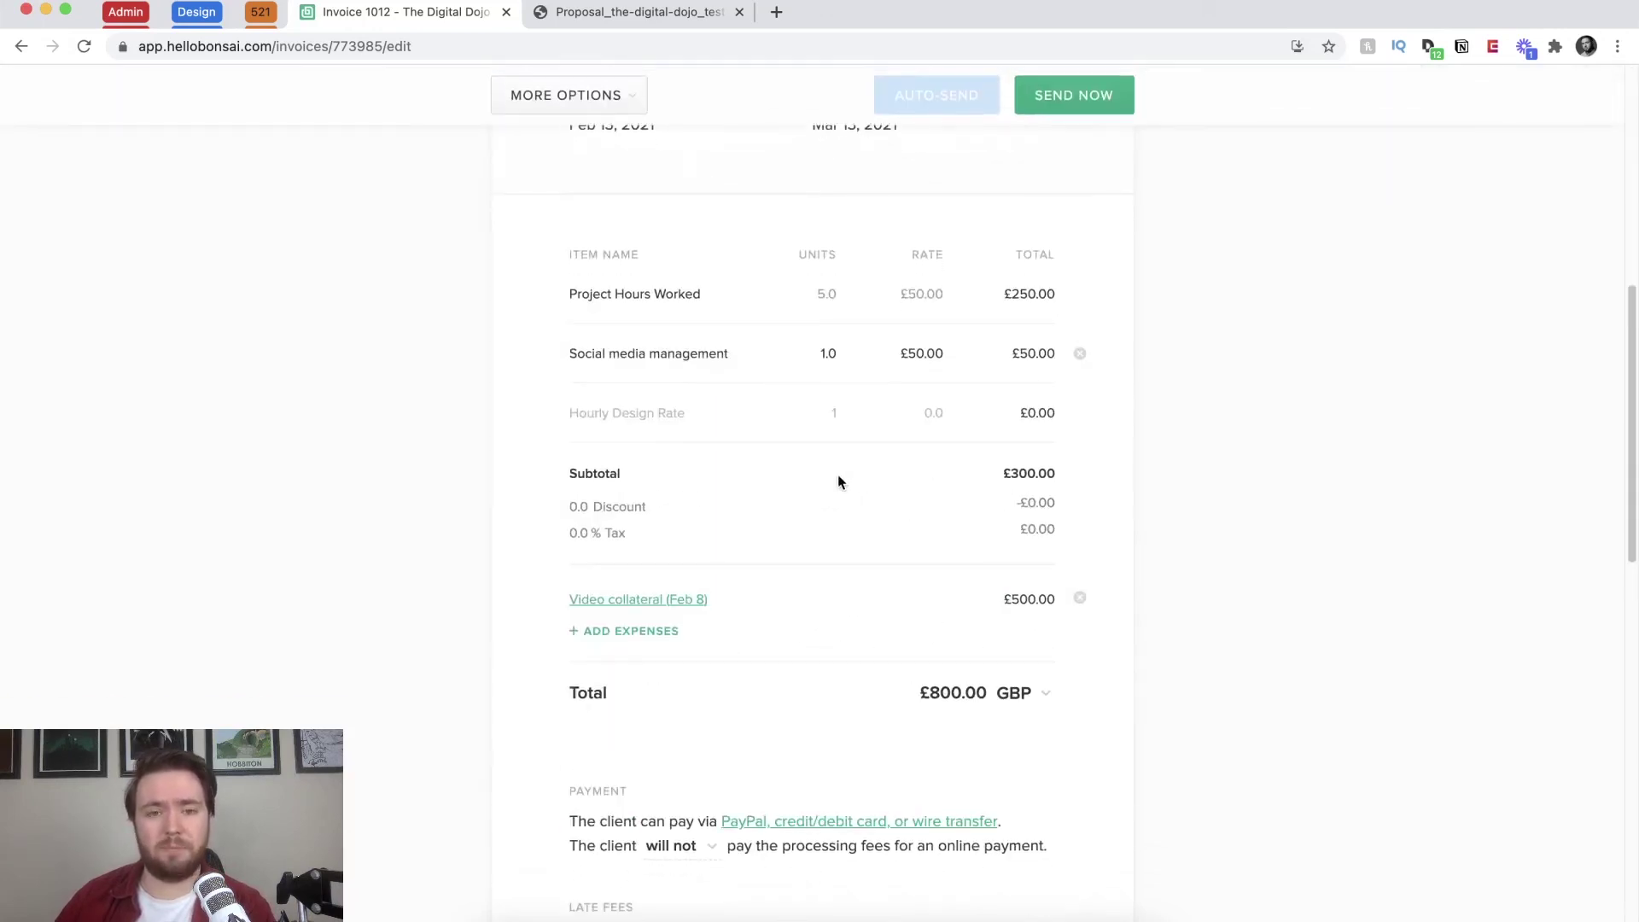
click(579, 532)
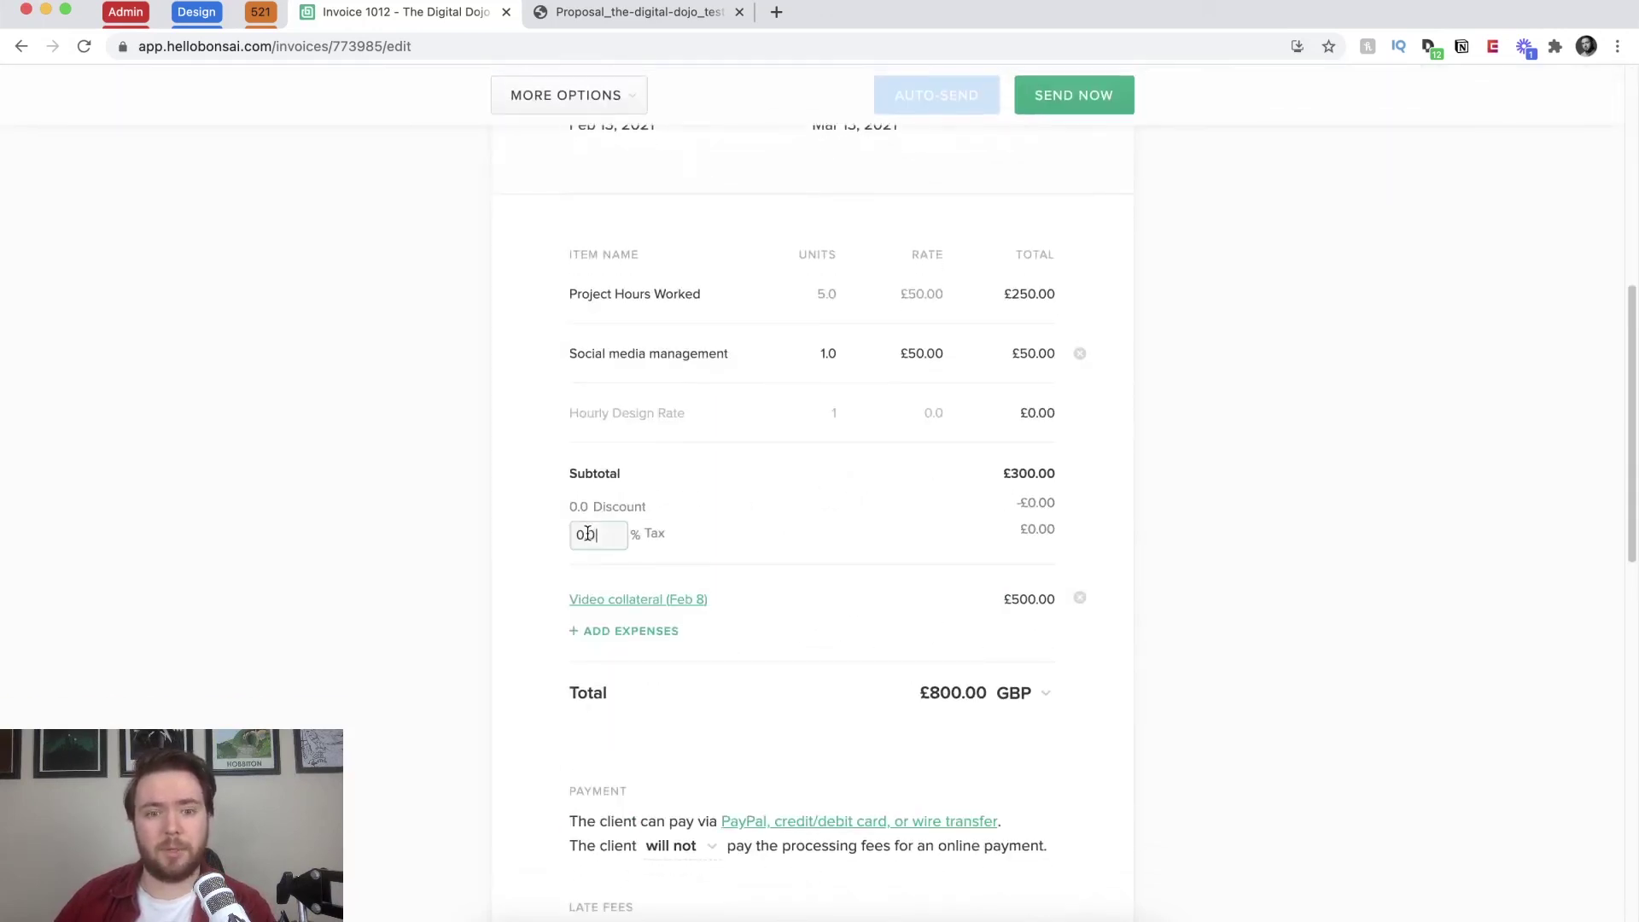
click(705, 513)
click(582, 507)
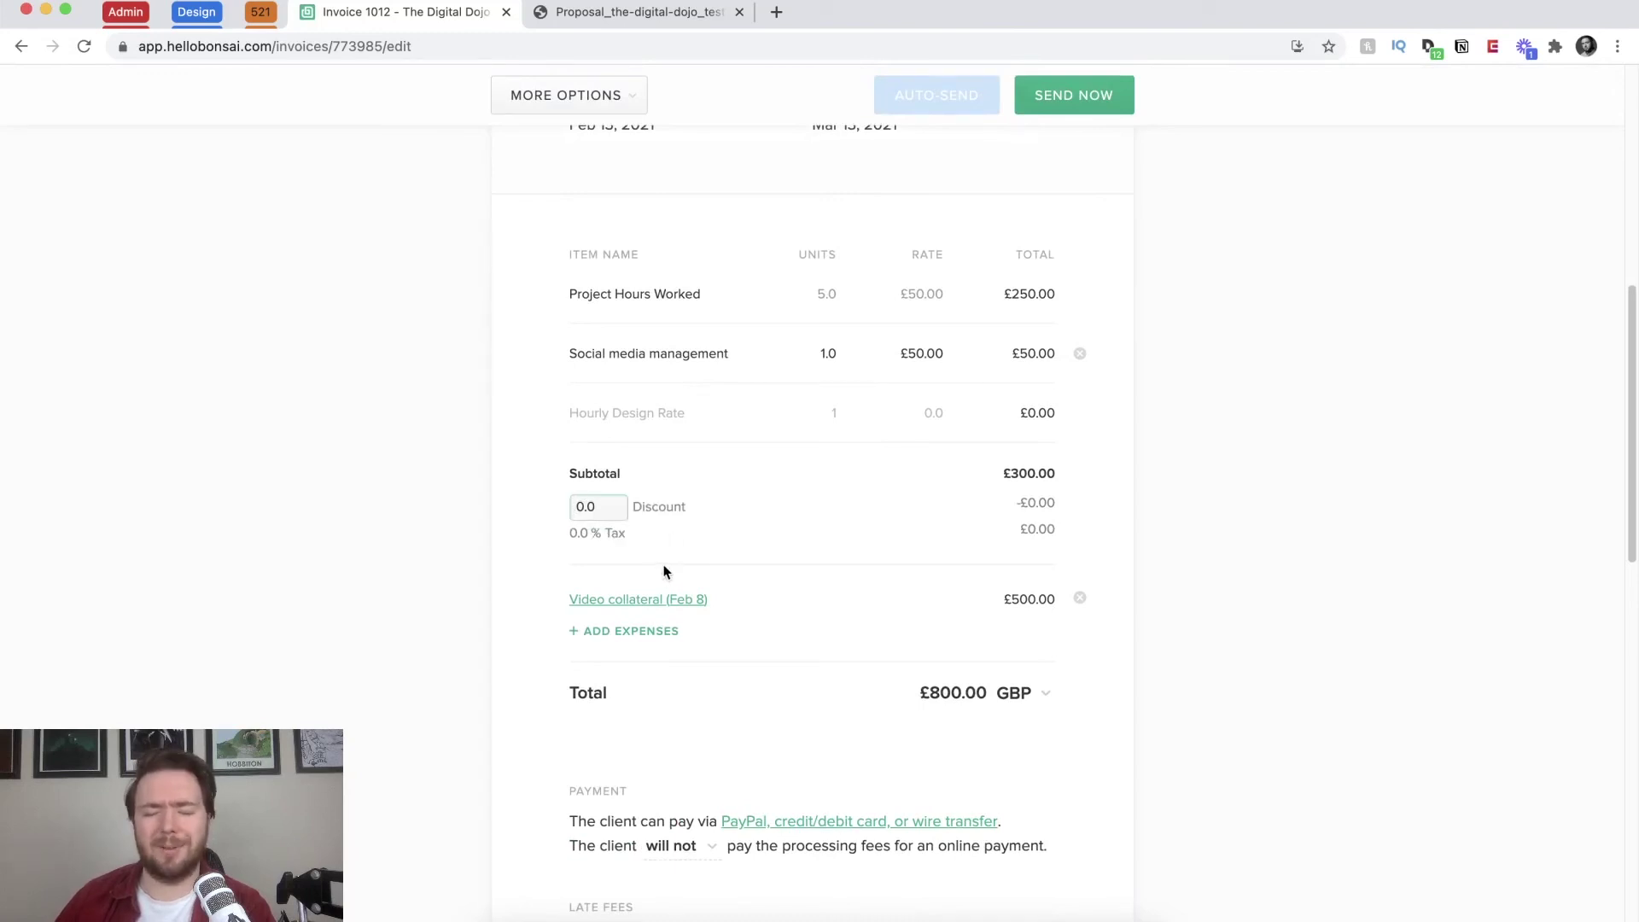
double_click(586, 507)
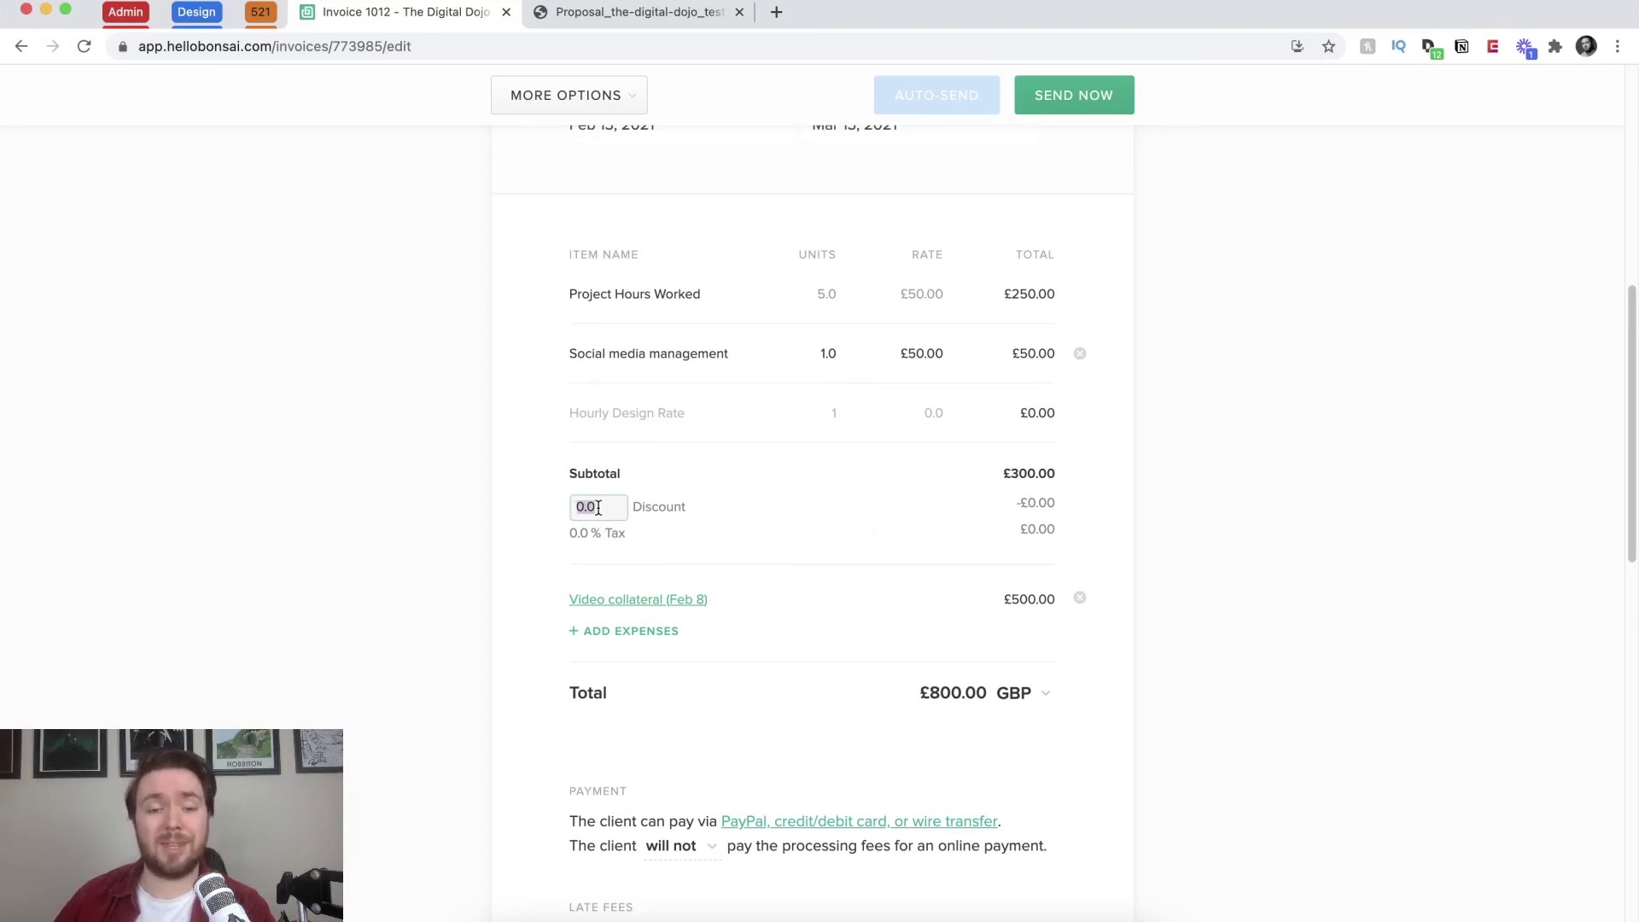
click(700, 476)
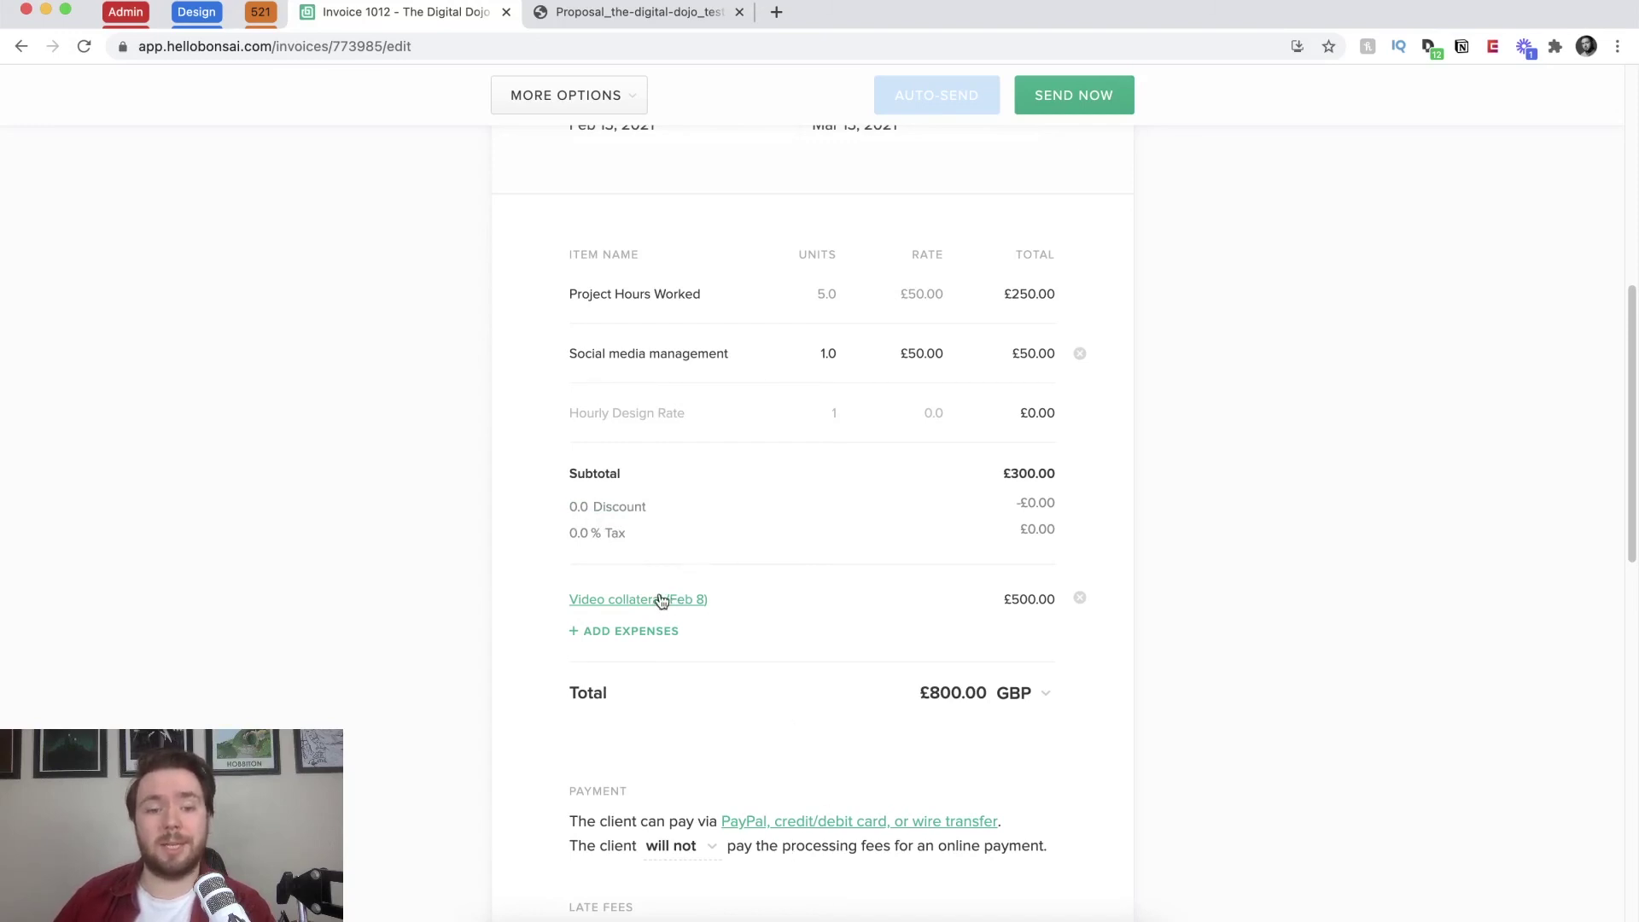
click(582, 544)
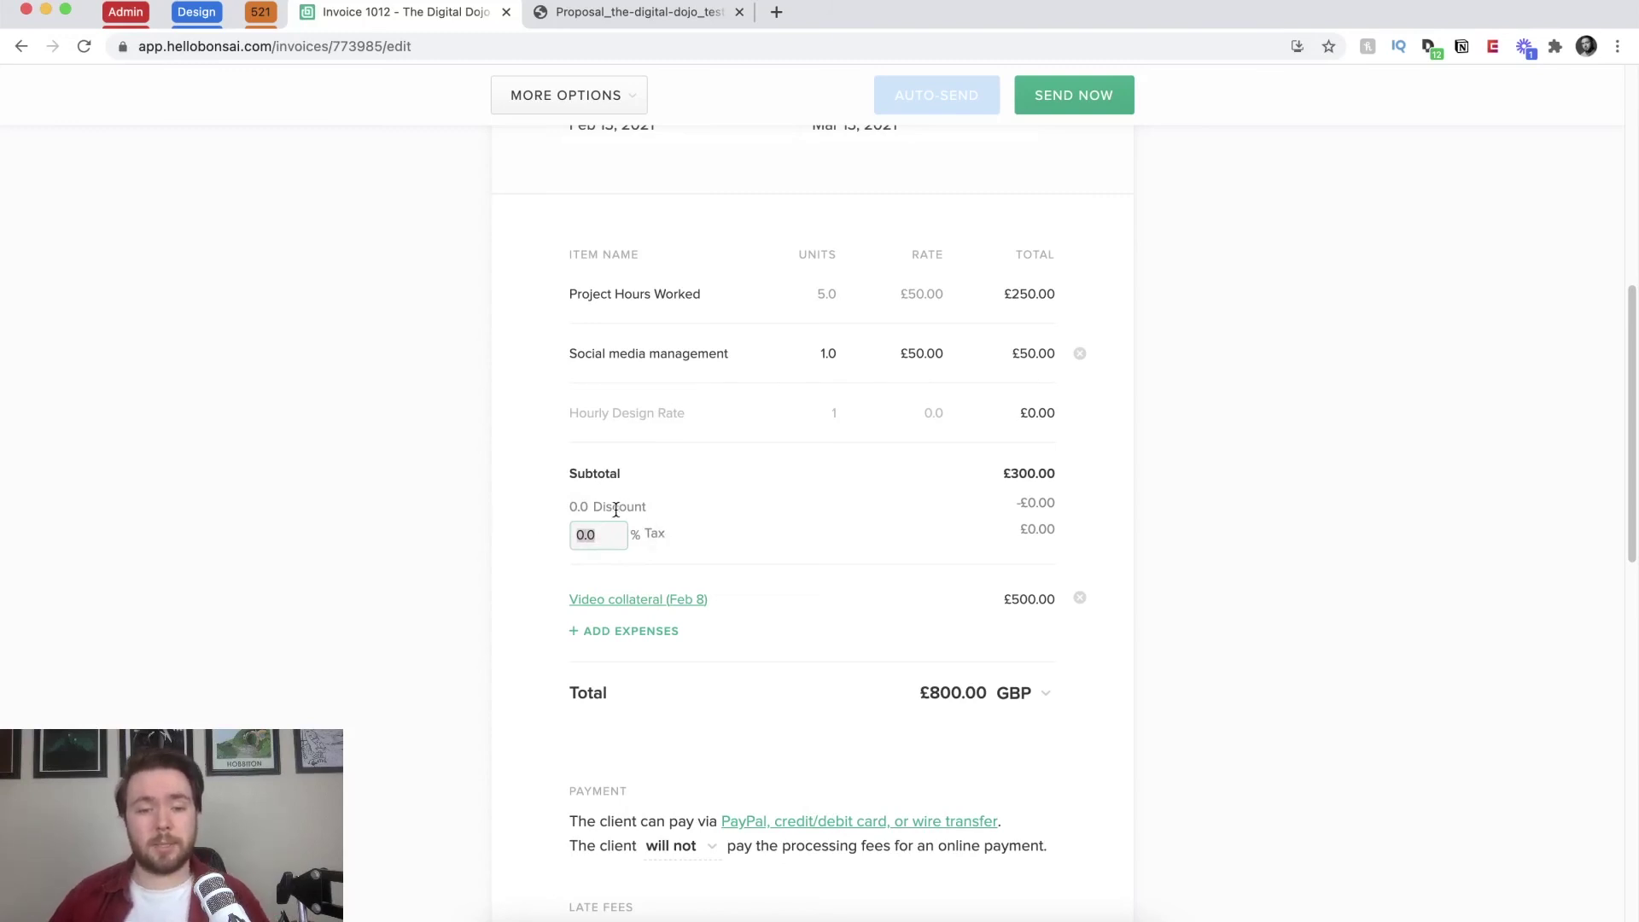
Step: Set the invoice's discount to 5
click(579, 507)
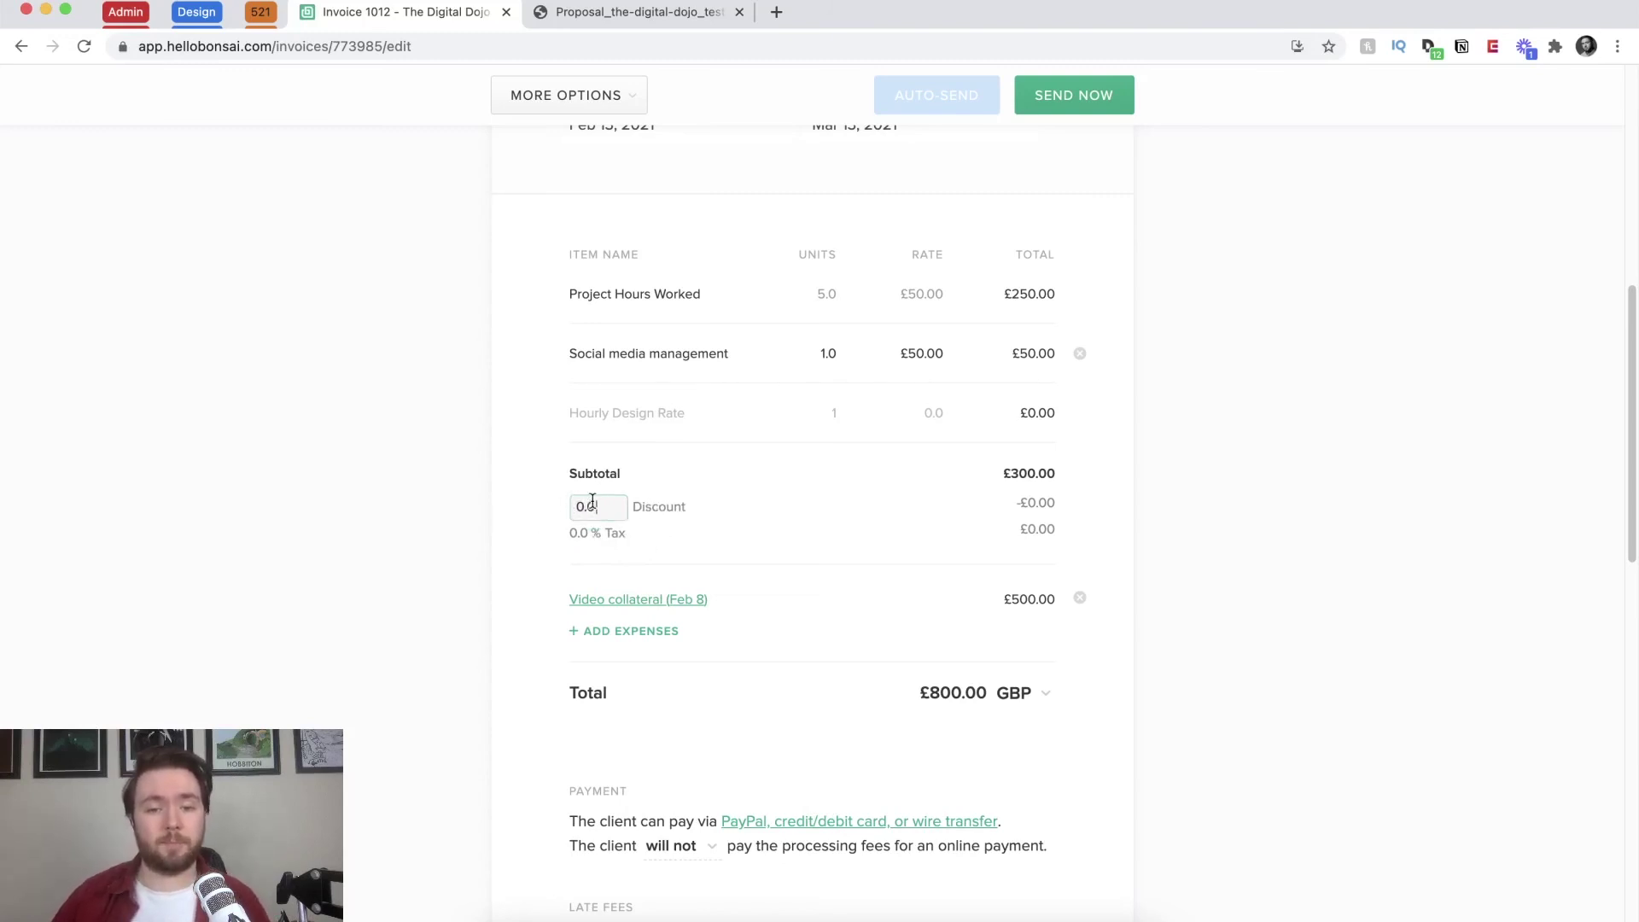
drag(600, 506, 555, 506)
text(5)
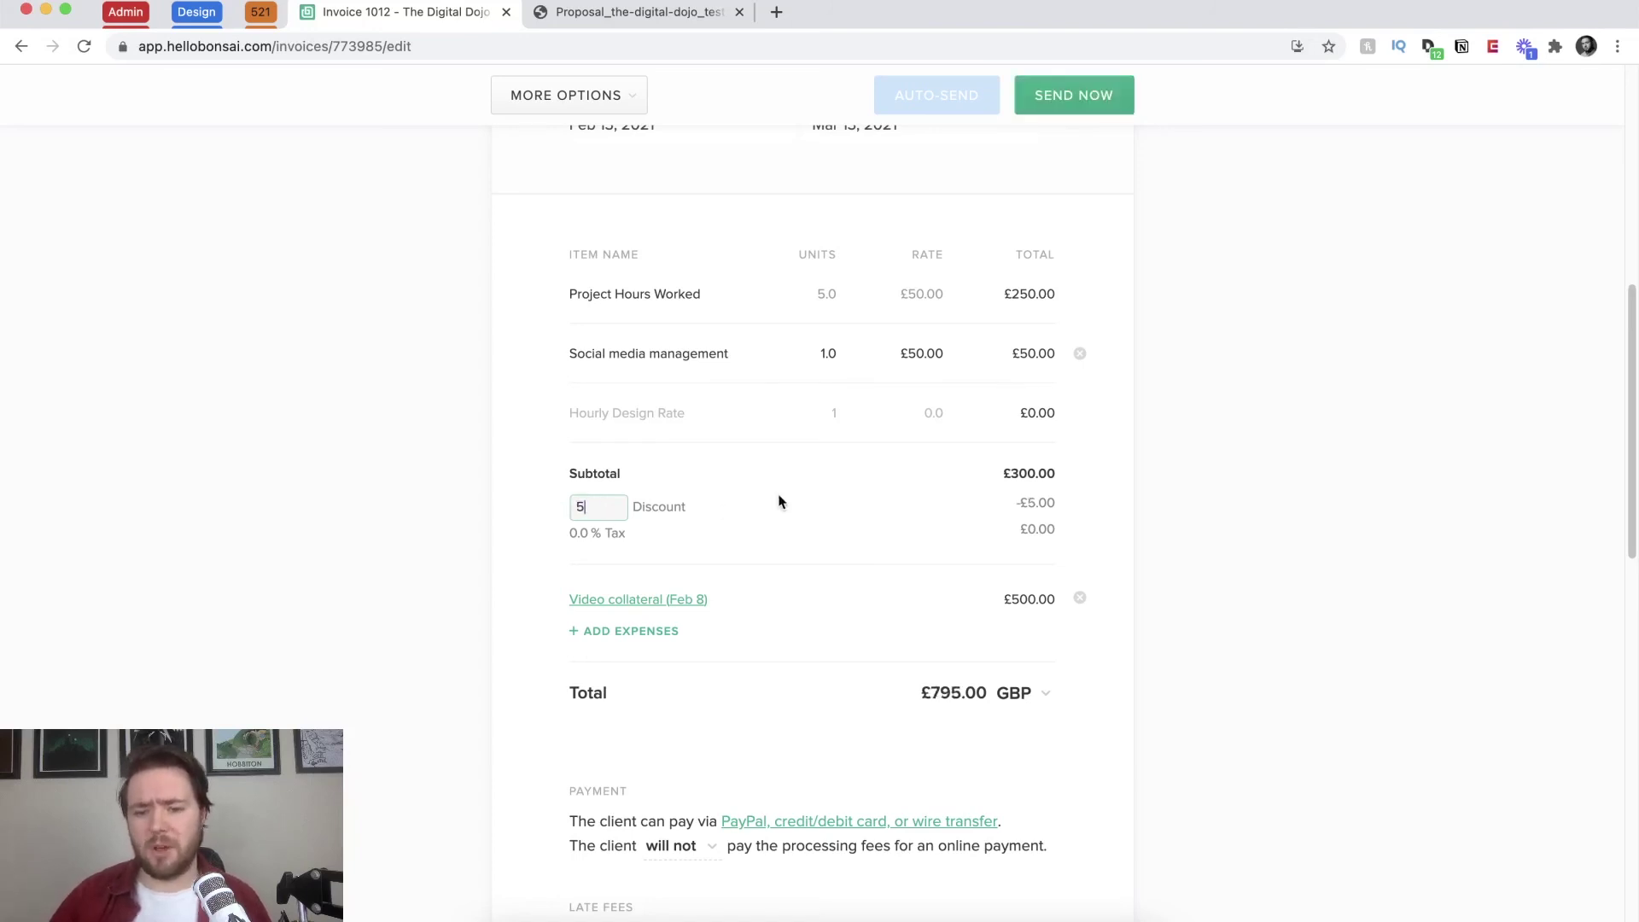
click(815, 483)
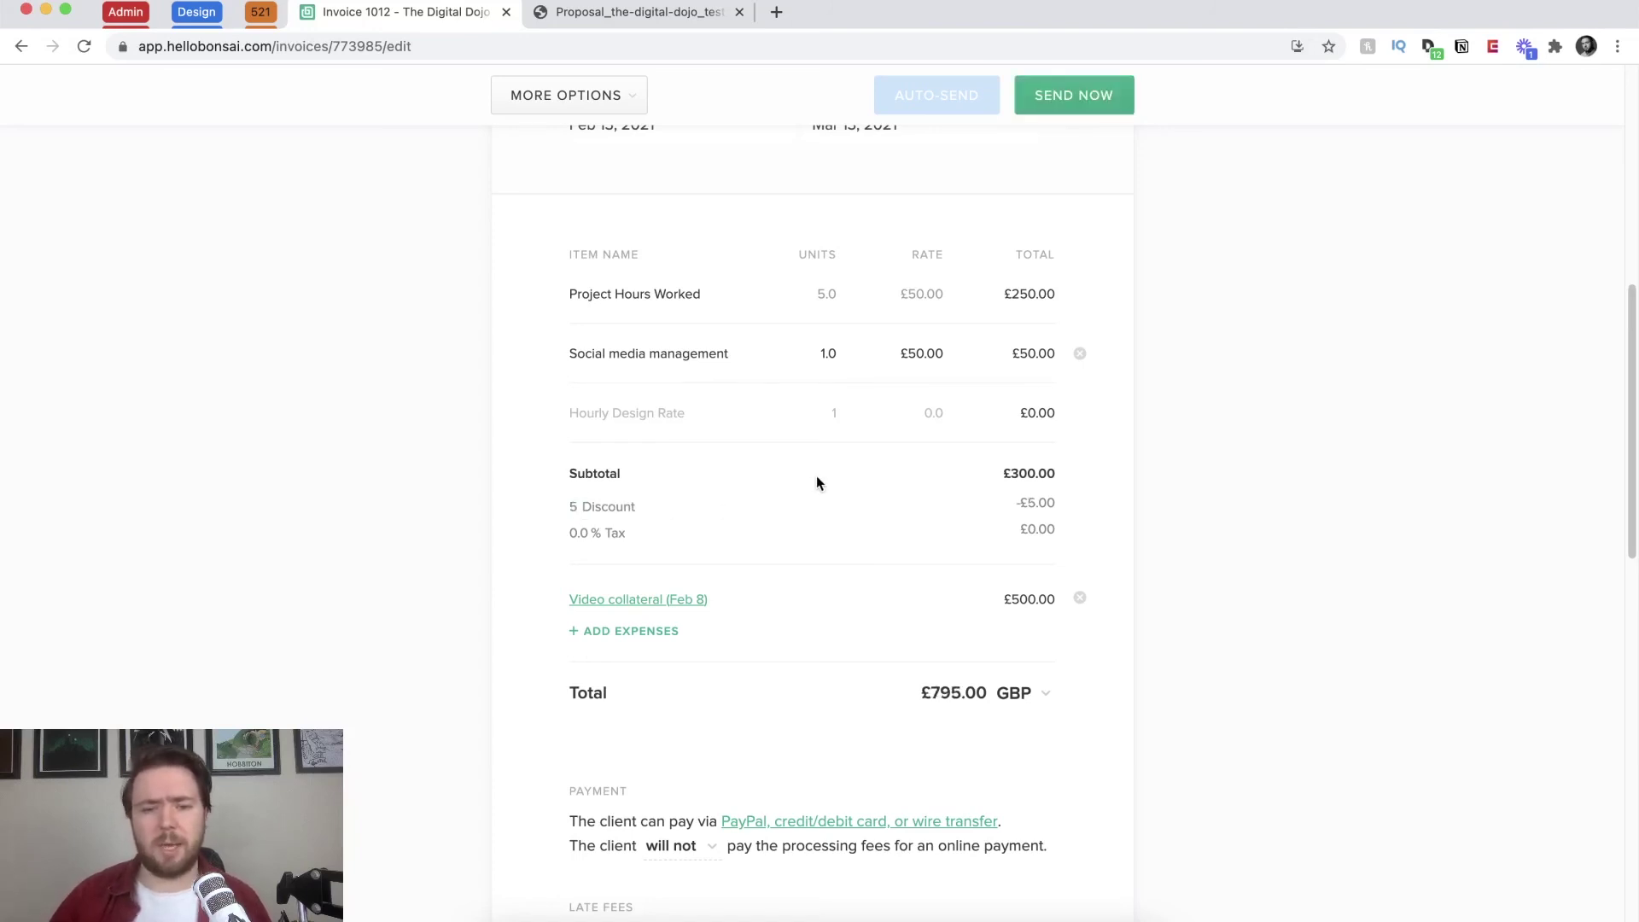
Step: Set the invoice's discount to 200 and check the totals and payment terms below it
click(578, 507)
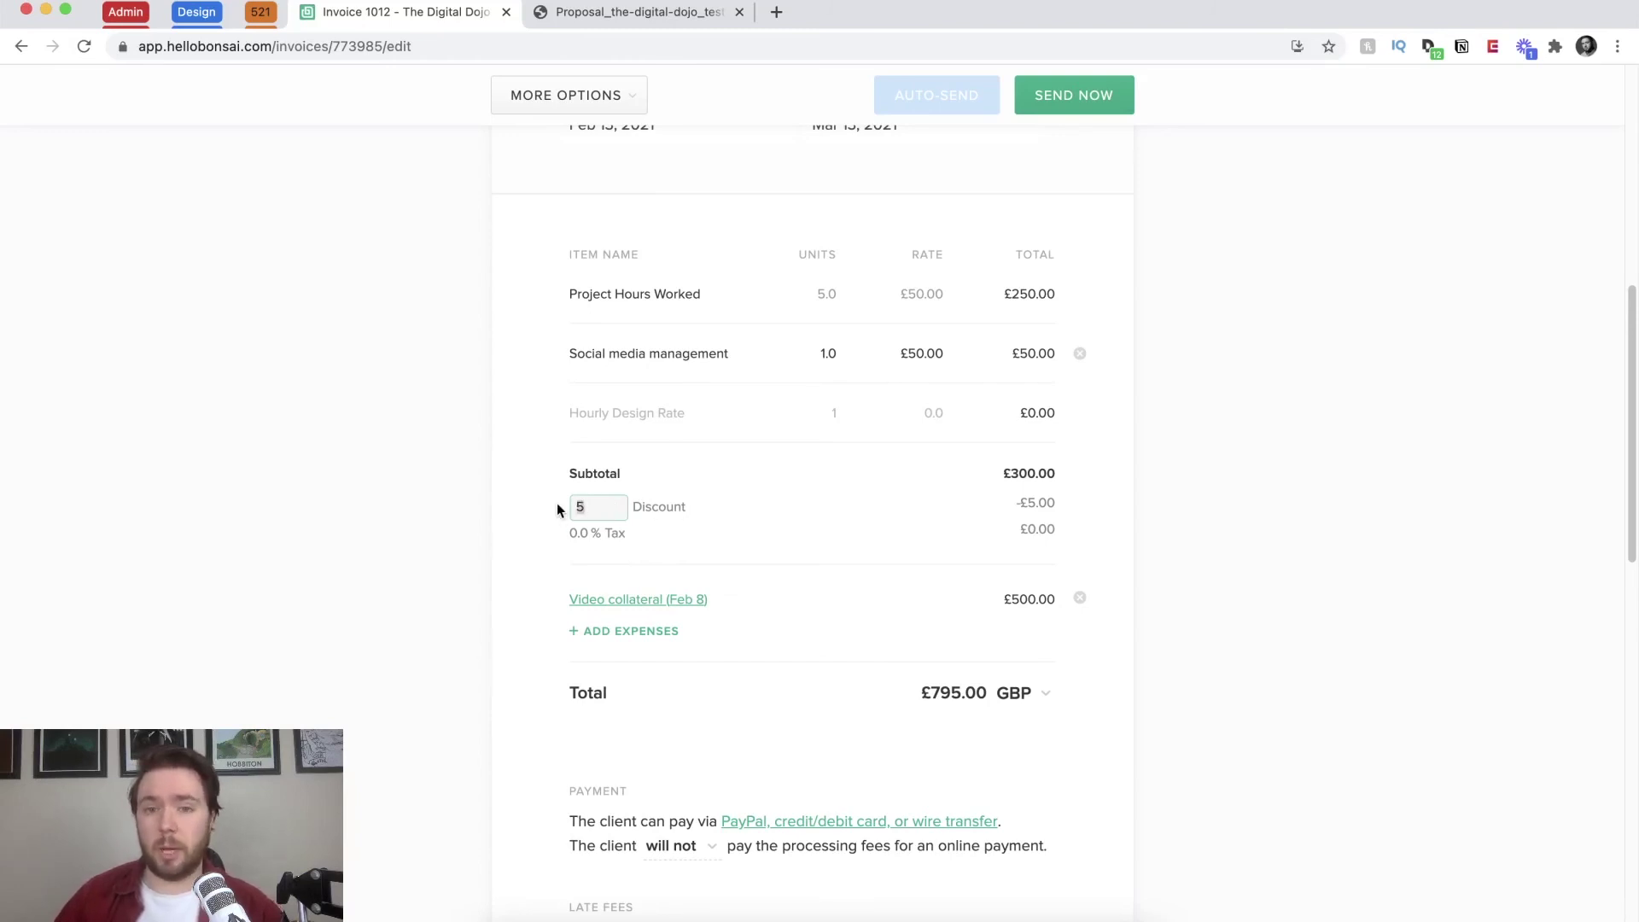
key(BackSpace)
text(200)
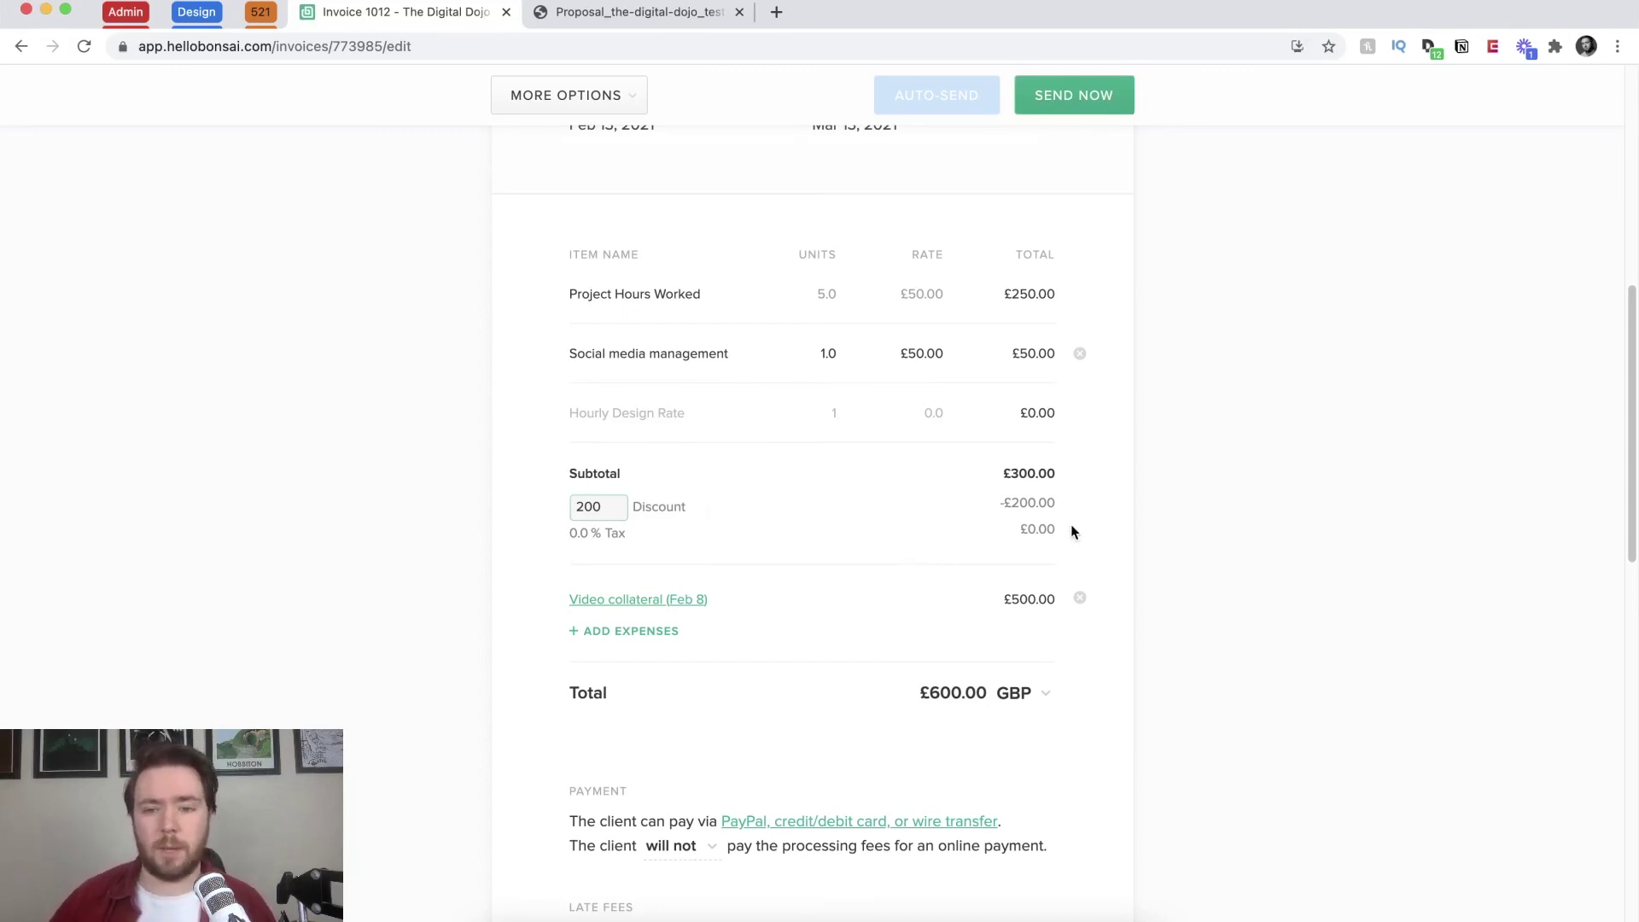
scroll(1074, 531, down, 2)
scroll(1075, 526, down, 2)
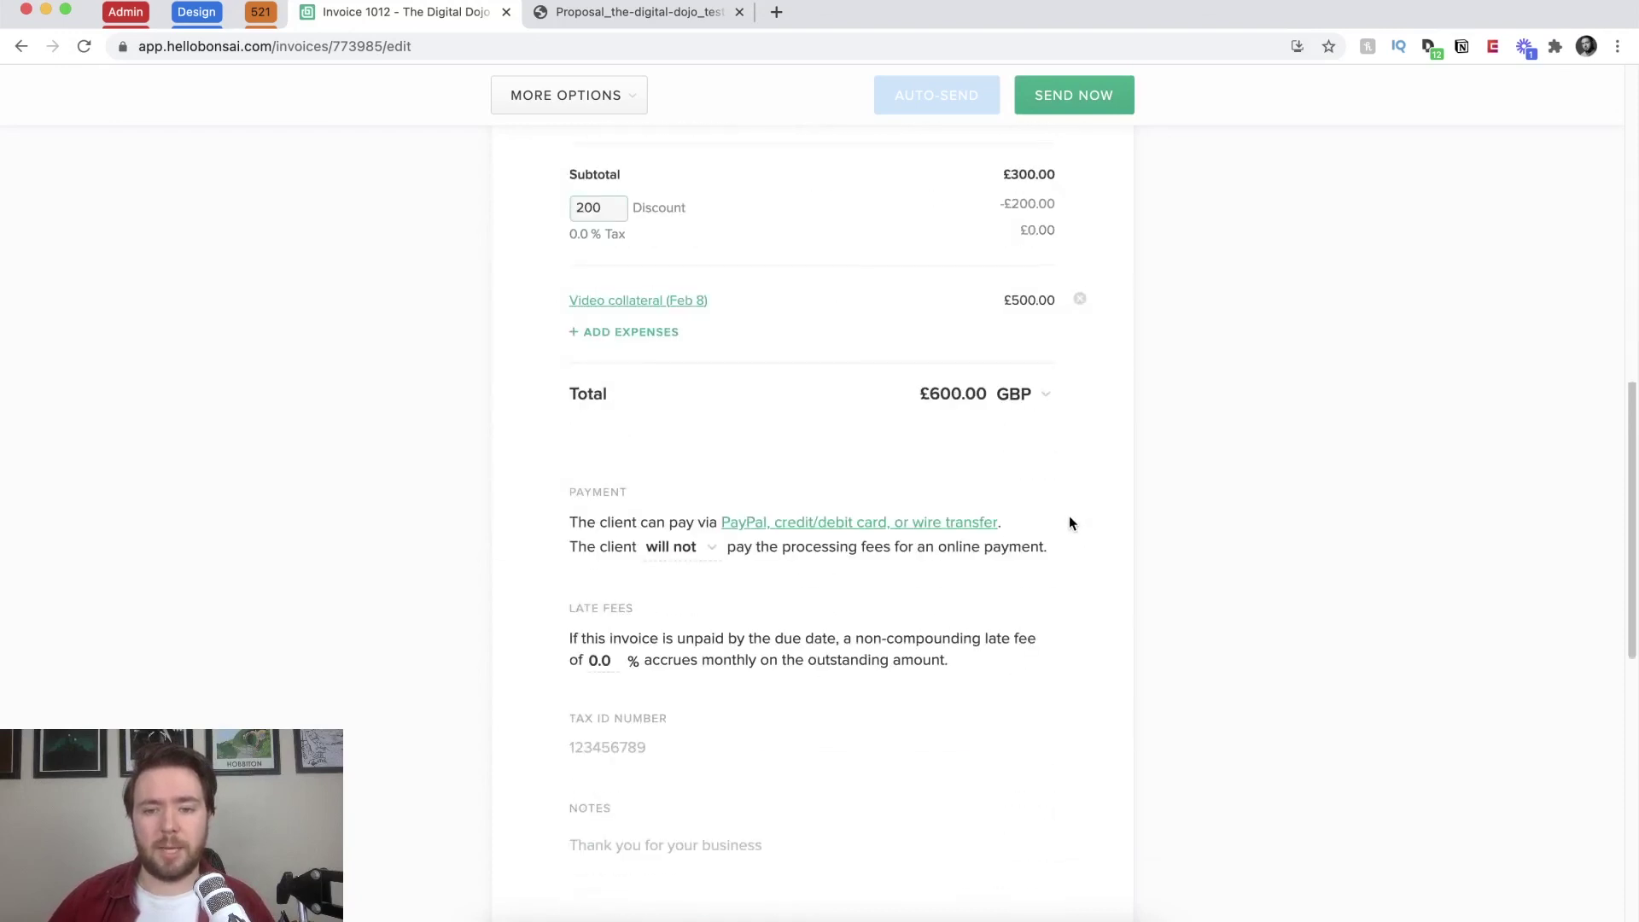
scroll(1066, 474, up, 4)
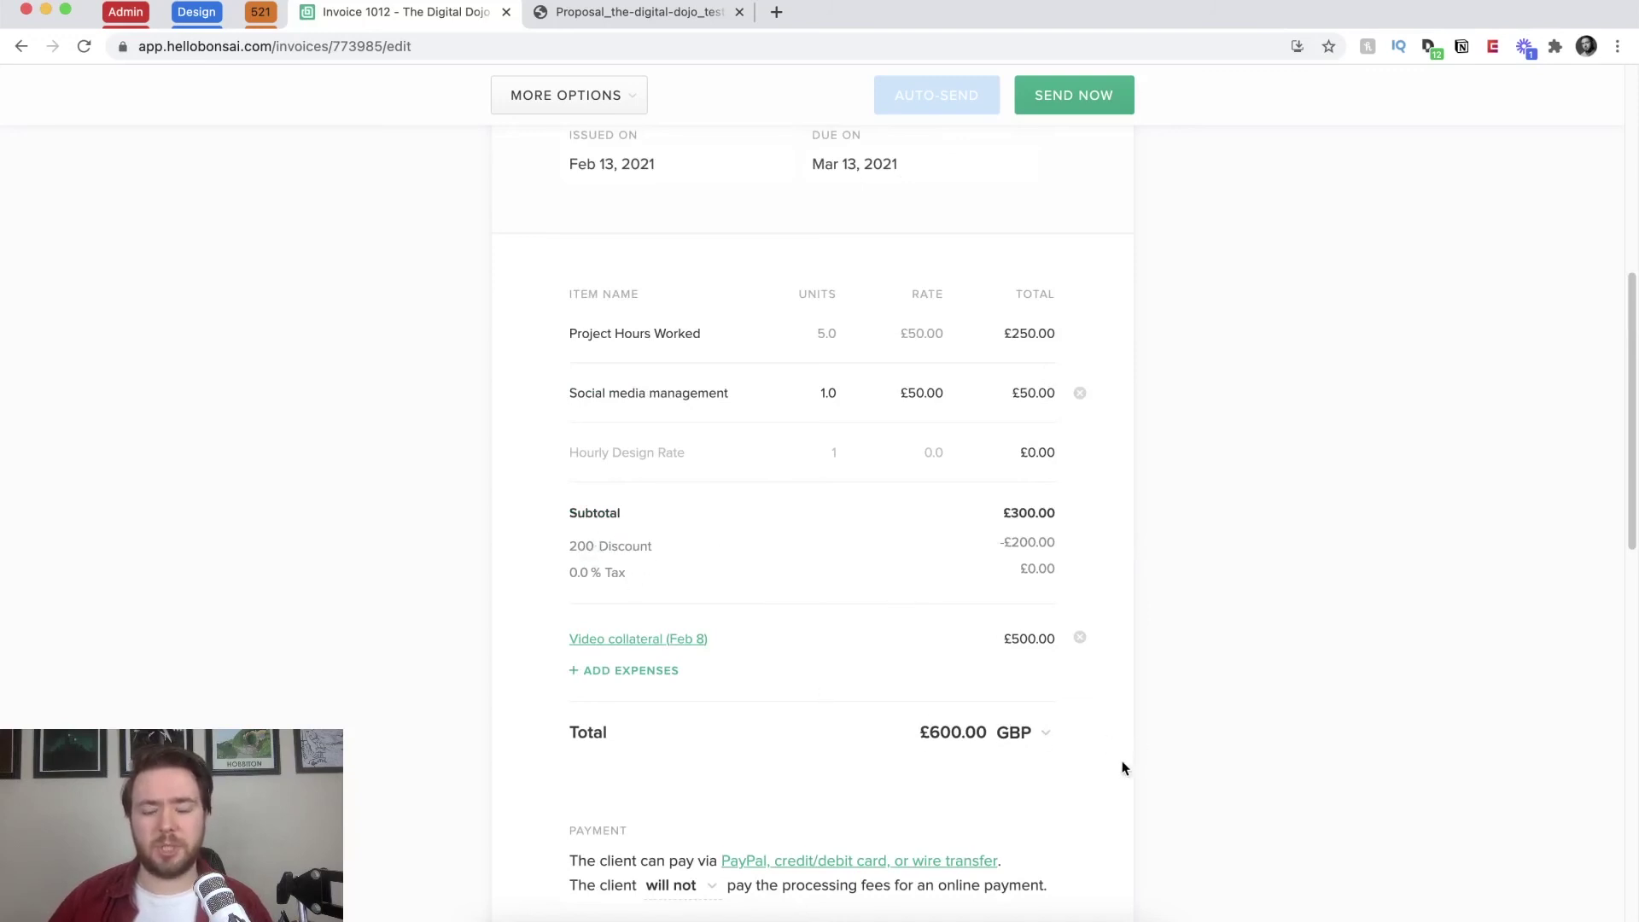
Step: Add the blue 2021-01 screenshot ending in 18.59.57 from the Desktop as the invoice's background image
scroll(1066, 726, up, 7)
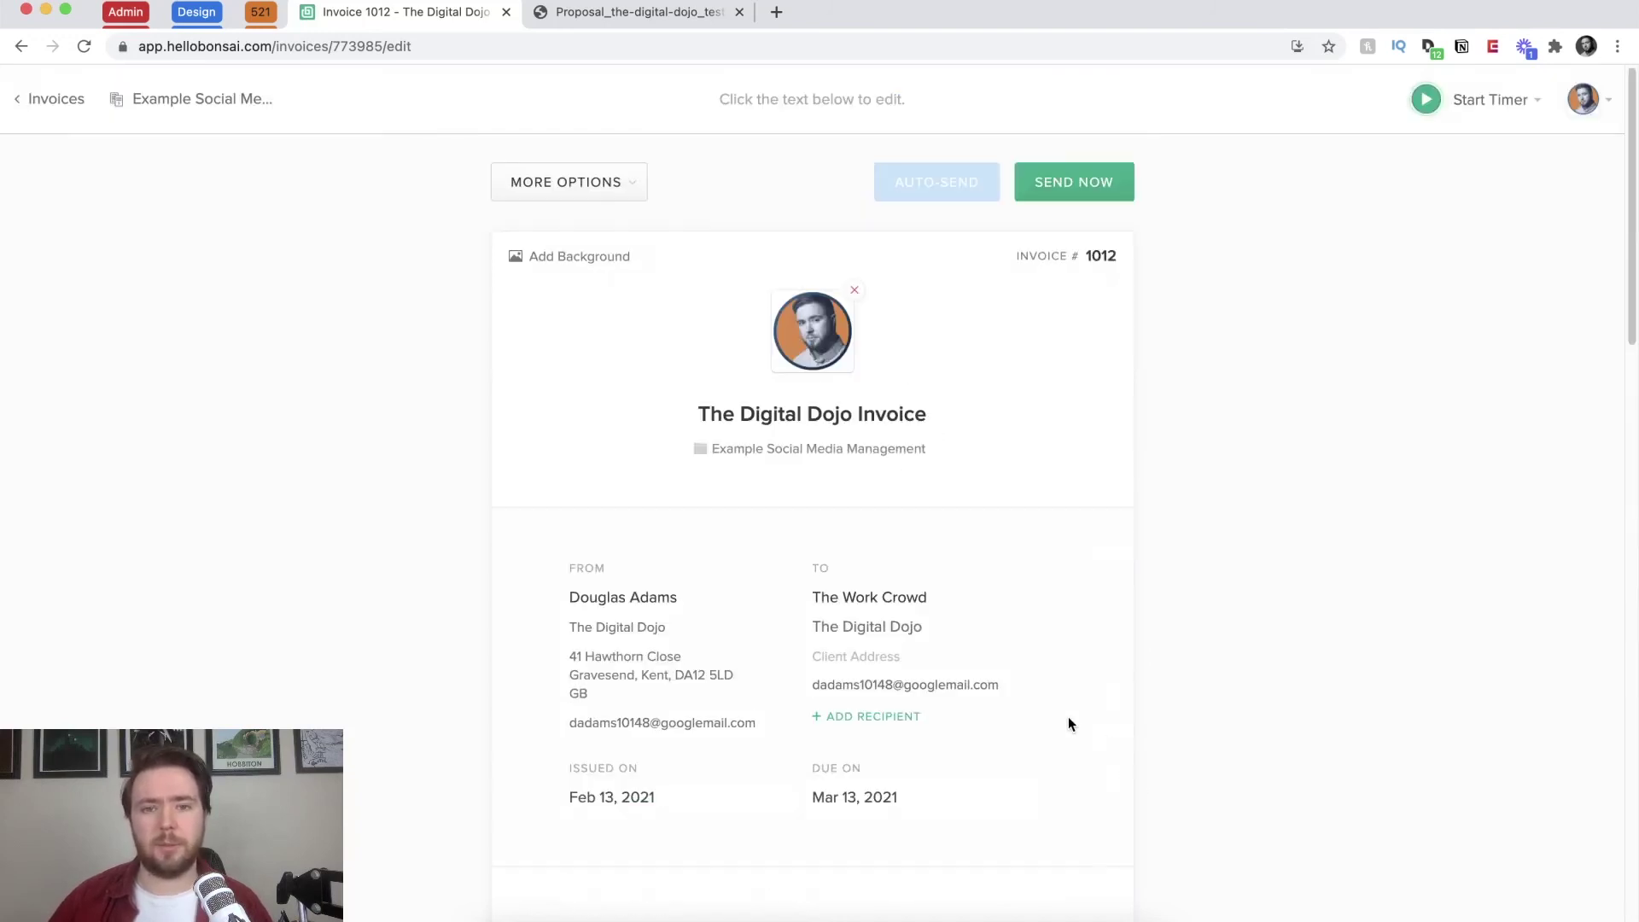
click(575, 180)
click(1232, 373)
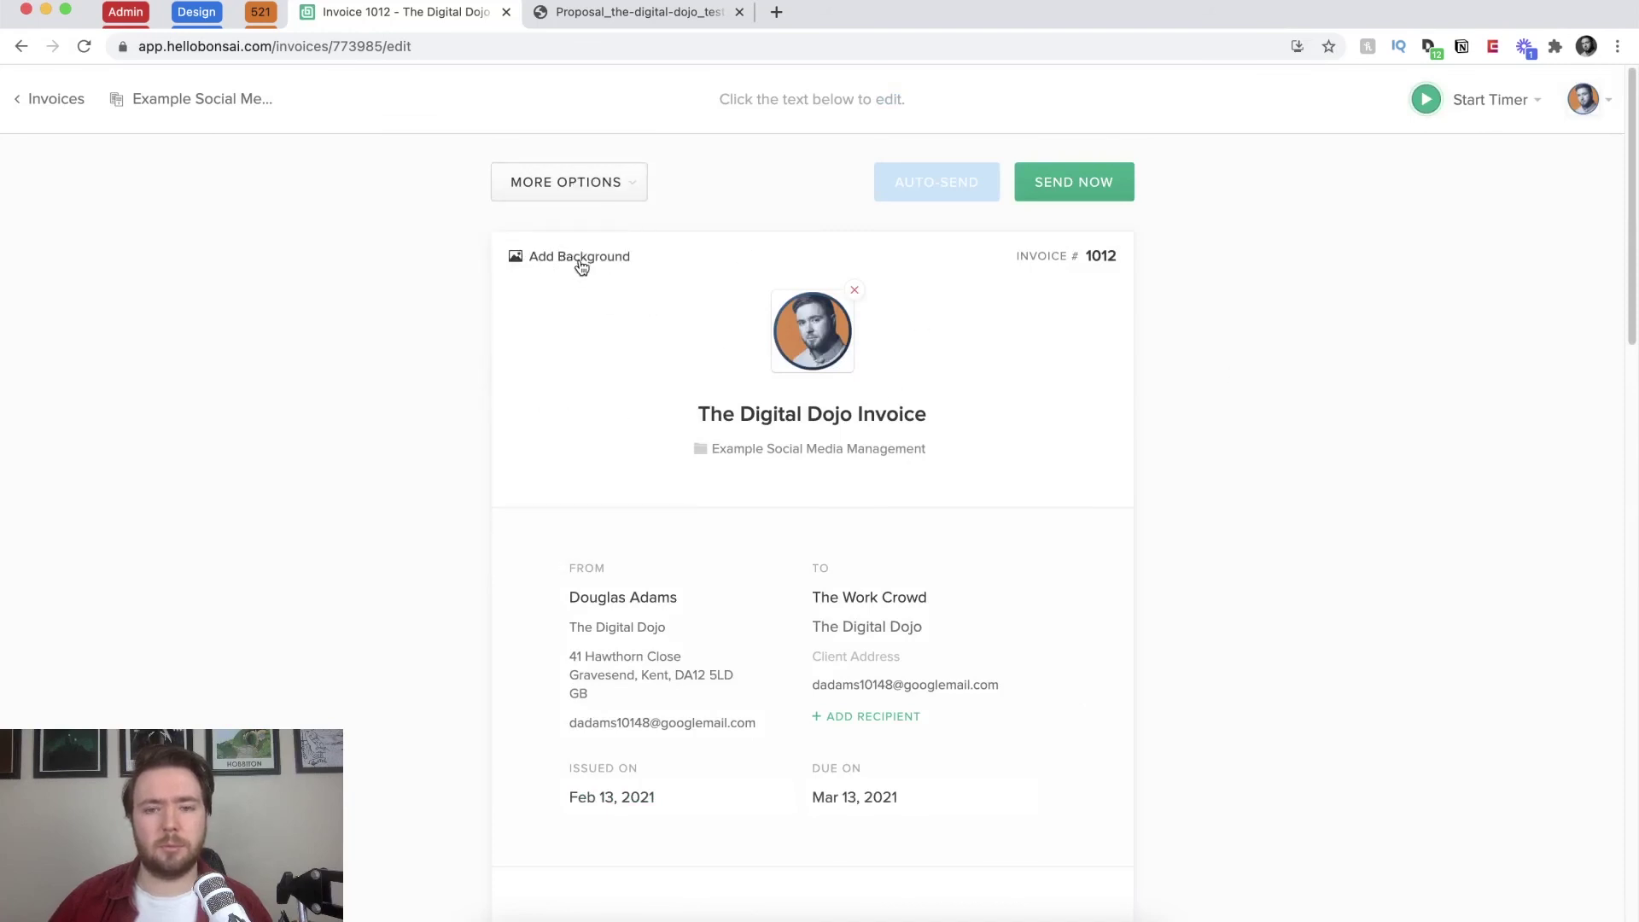
click(563, 255)
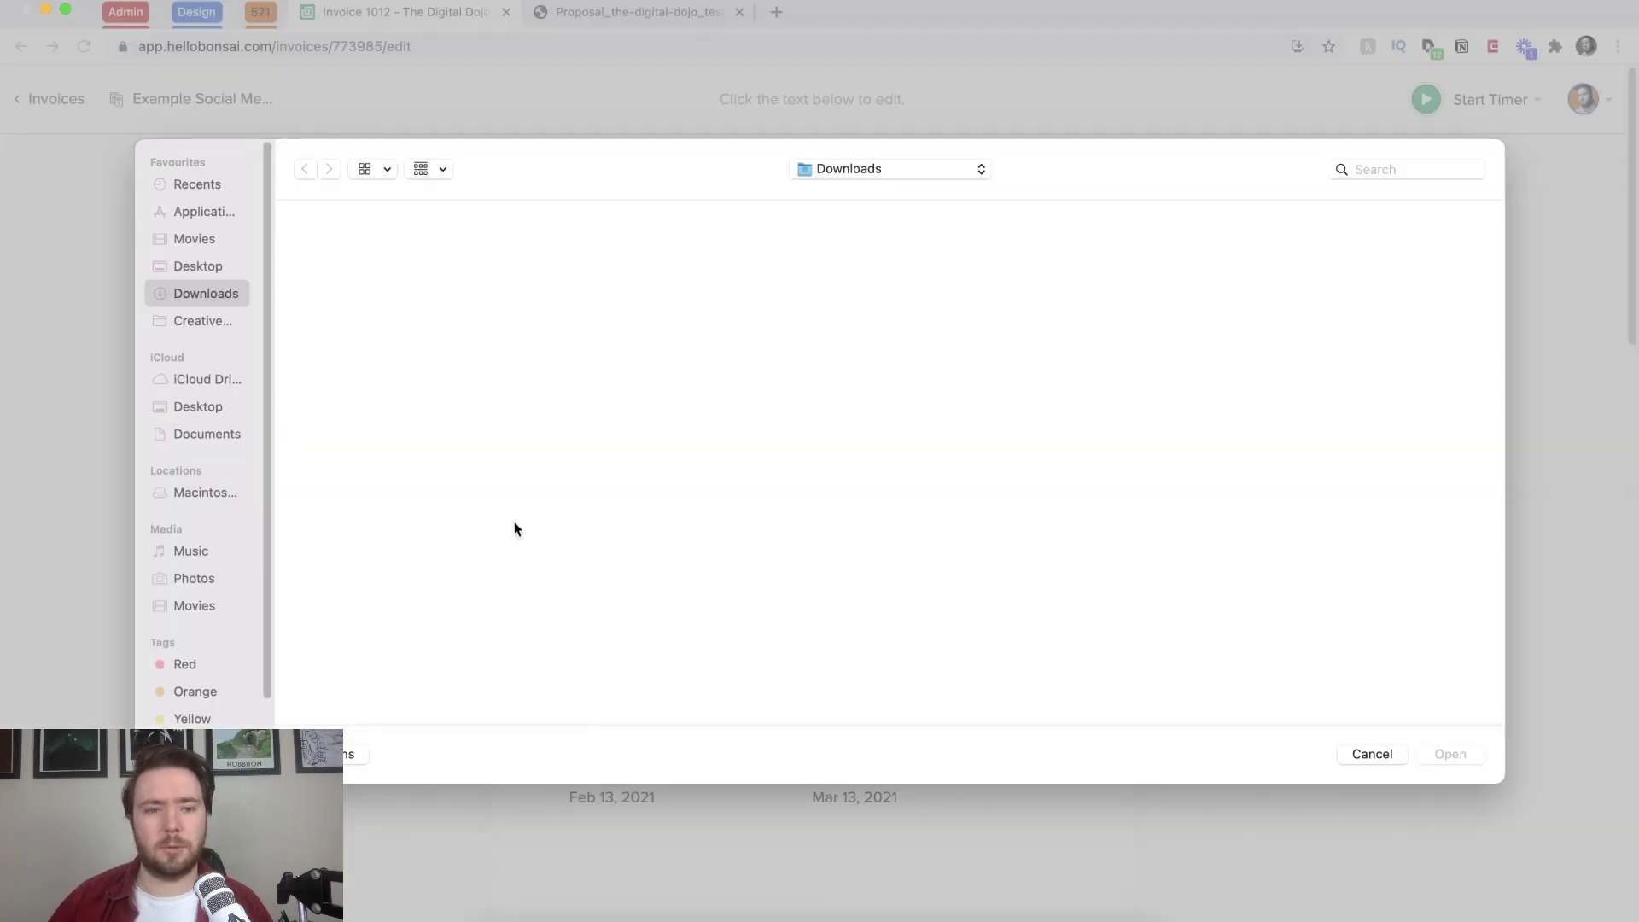
click(189, 267)
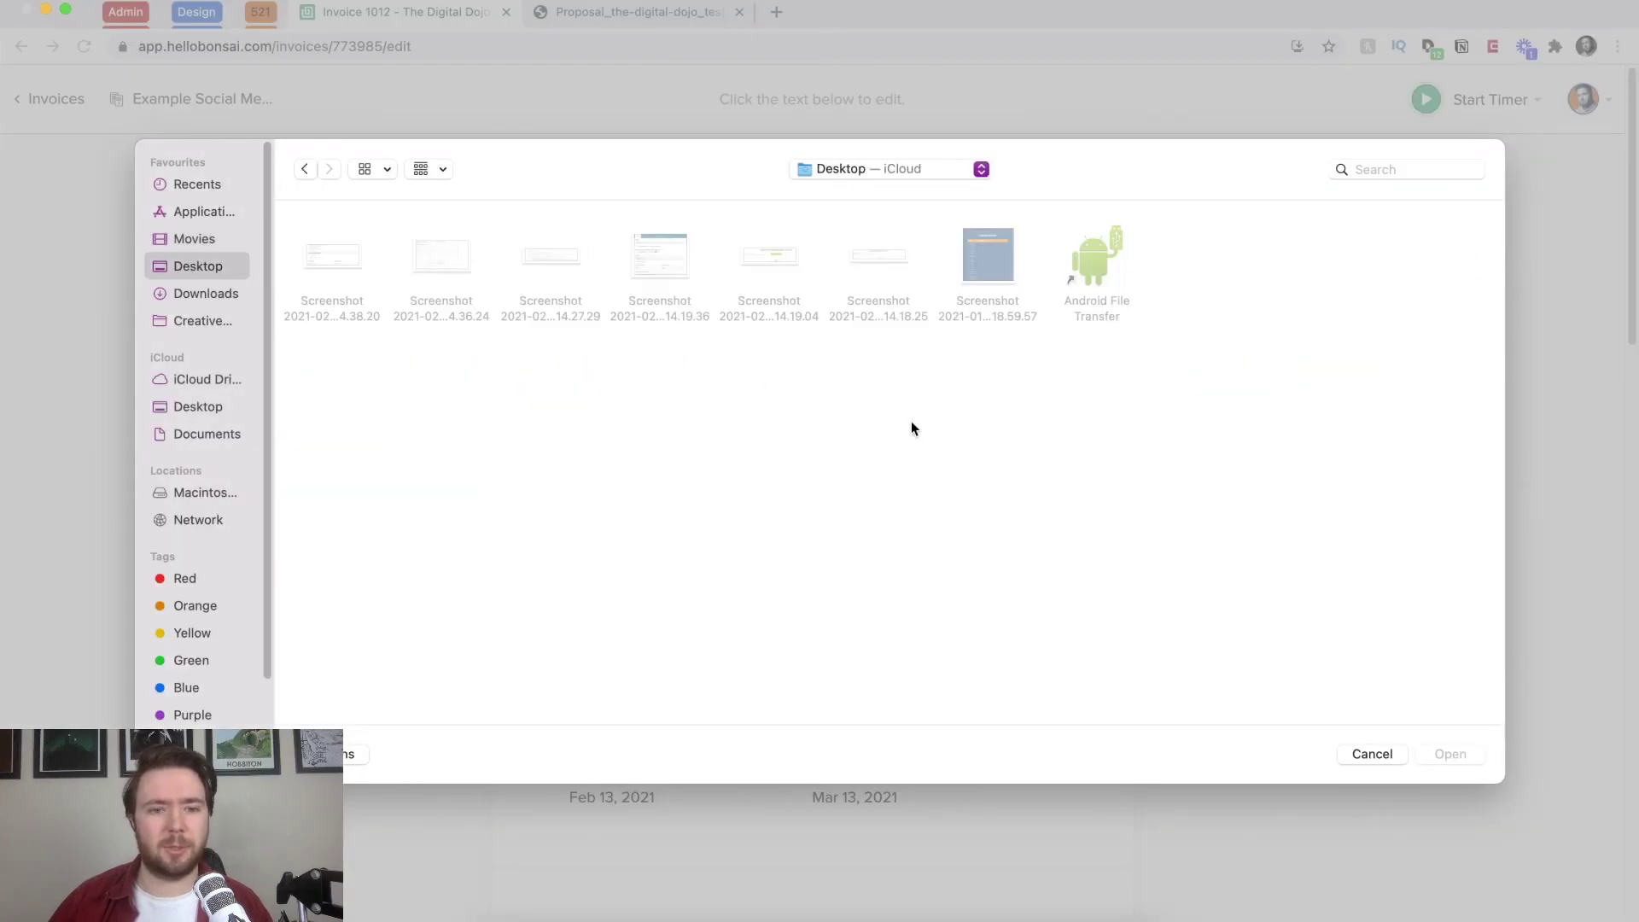
click(879, 261)
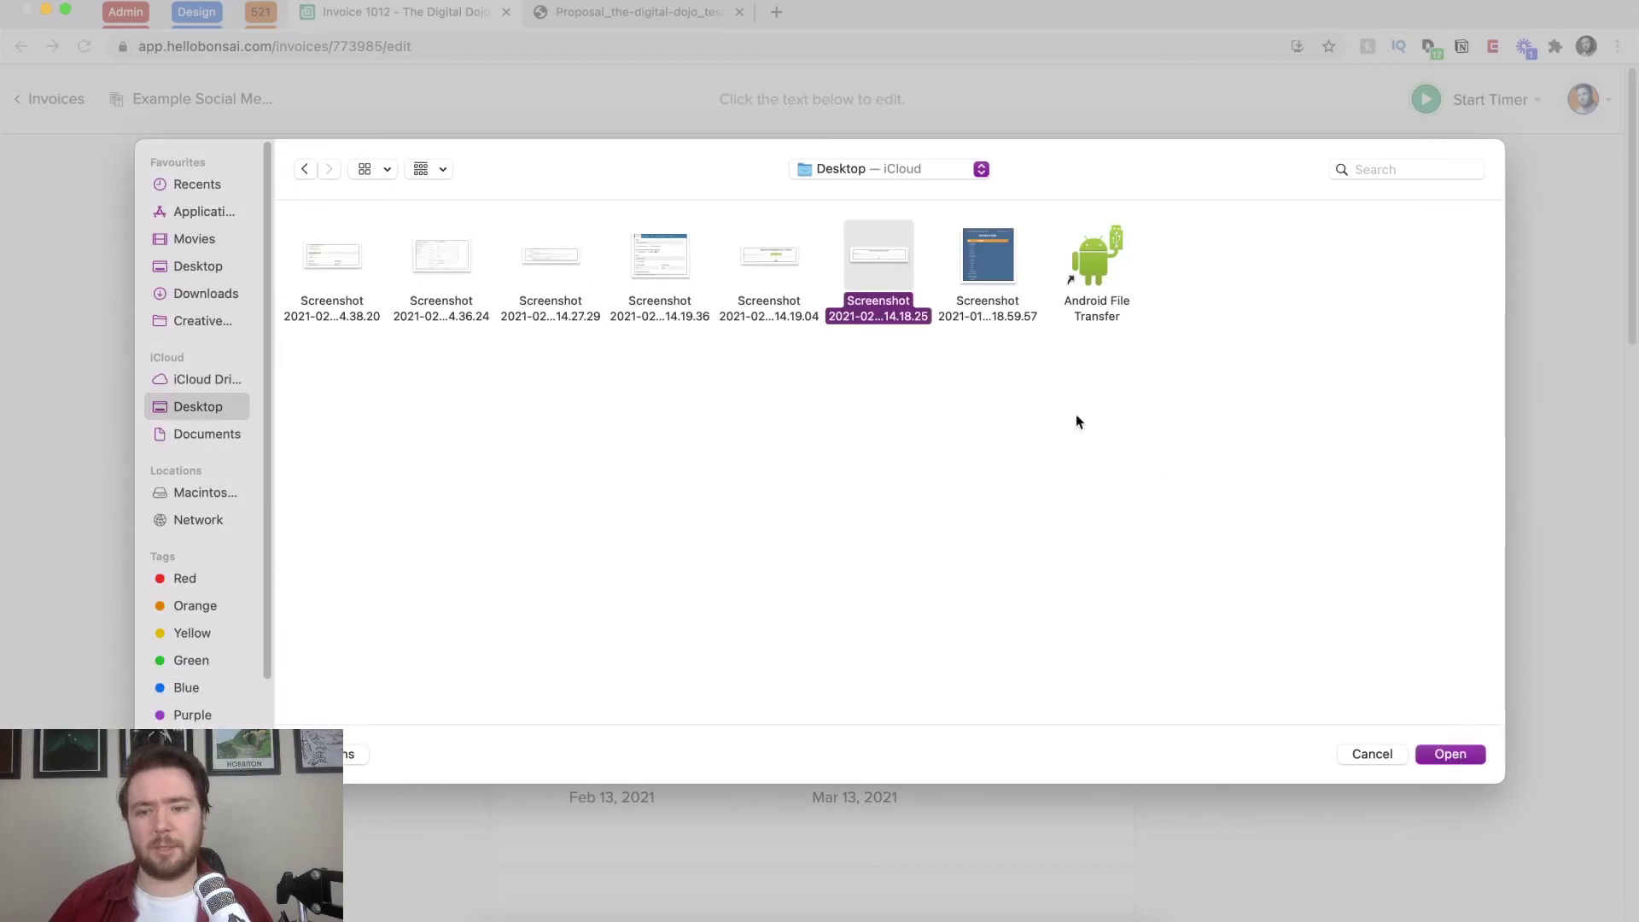
click(980, 243)
click(1450, 754)
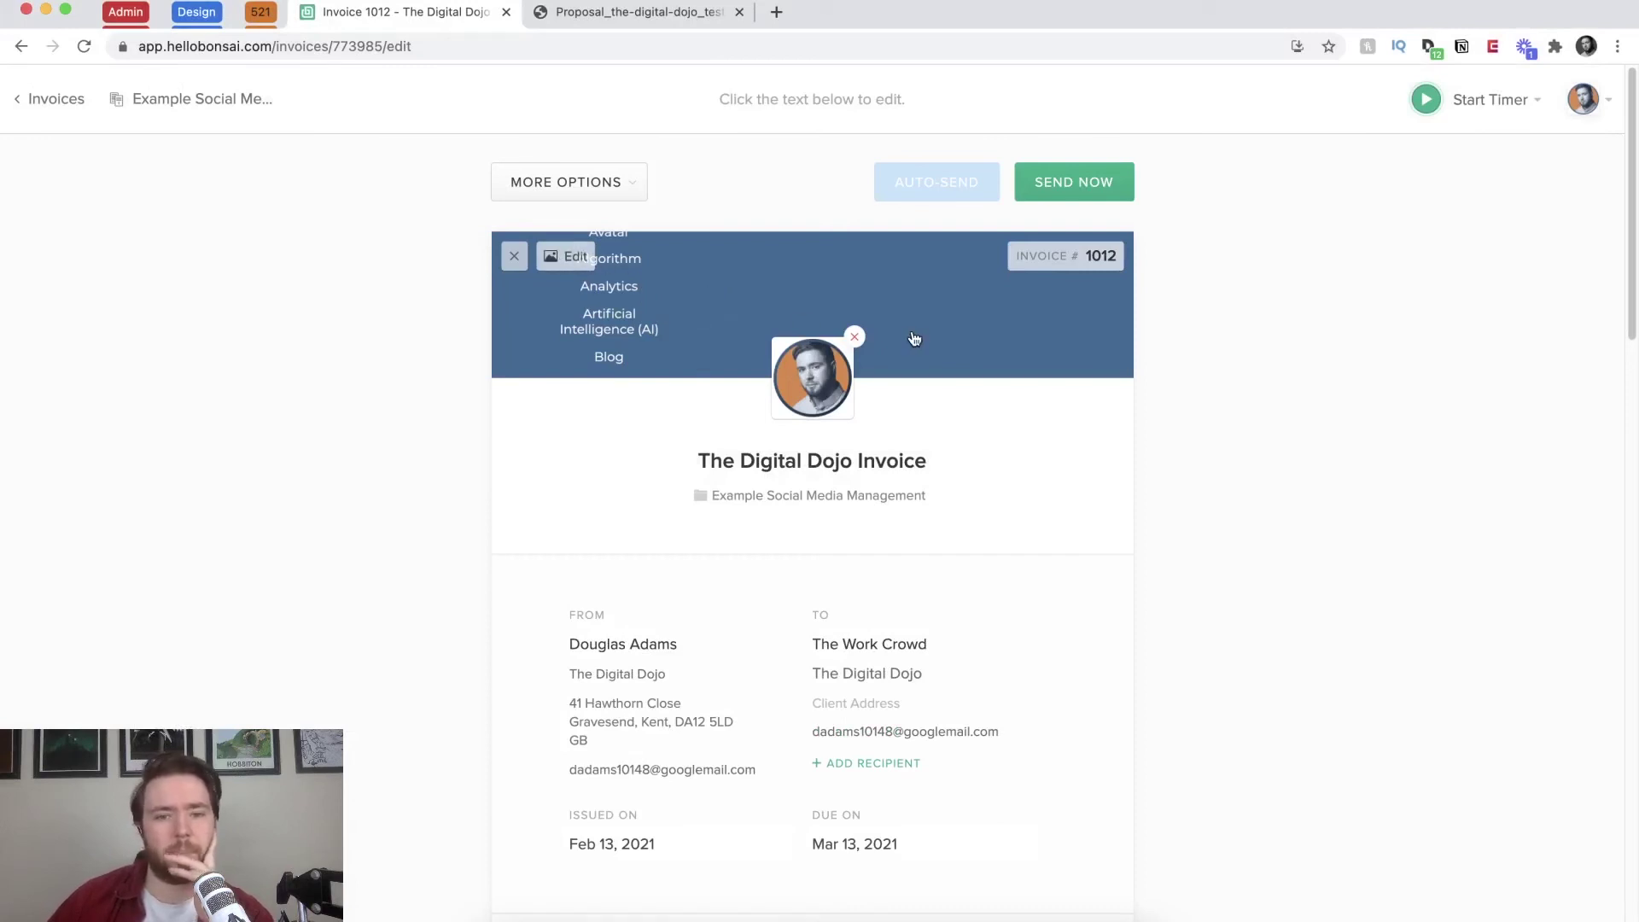
click(943, 380)
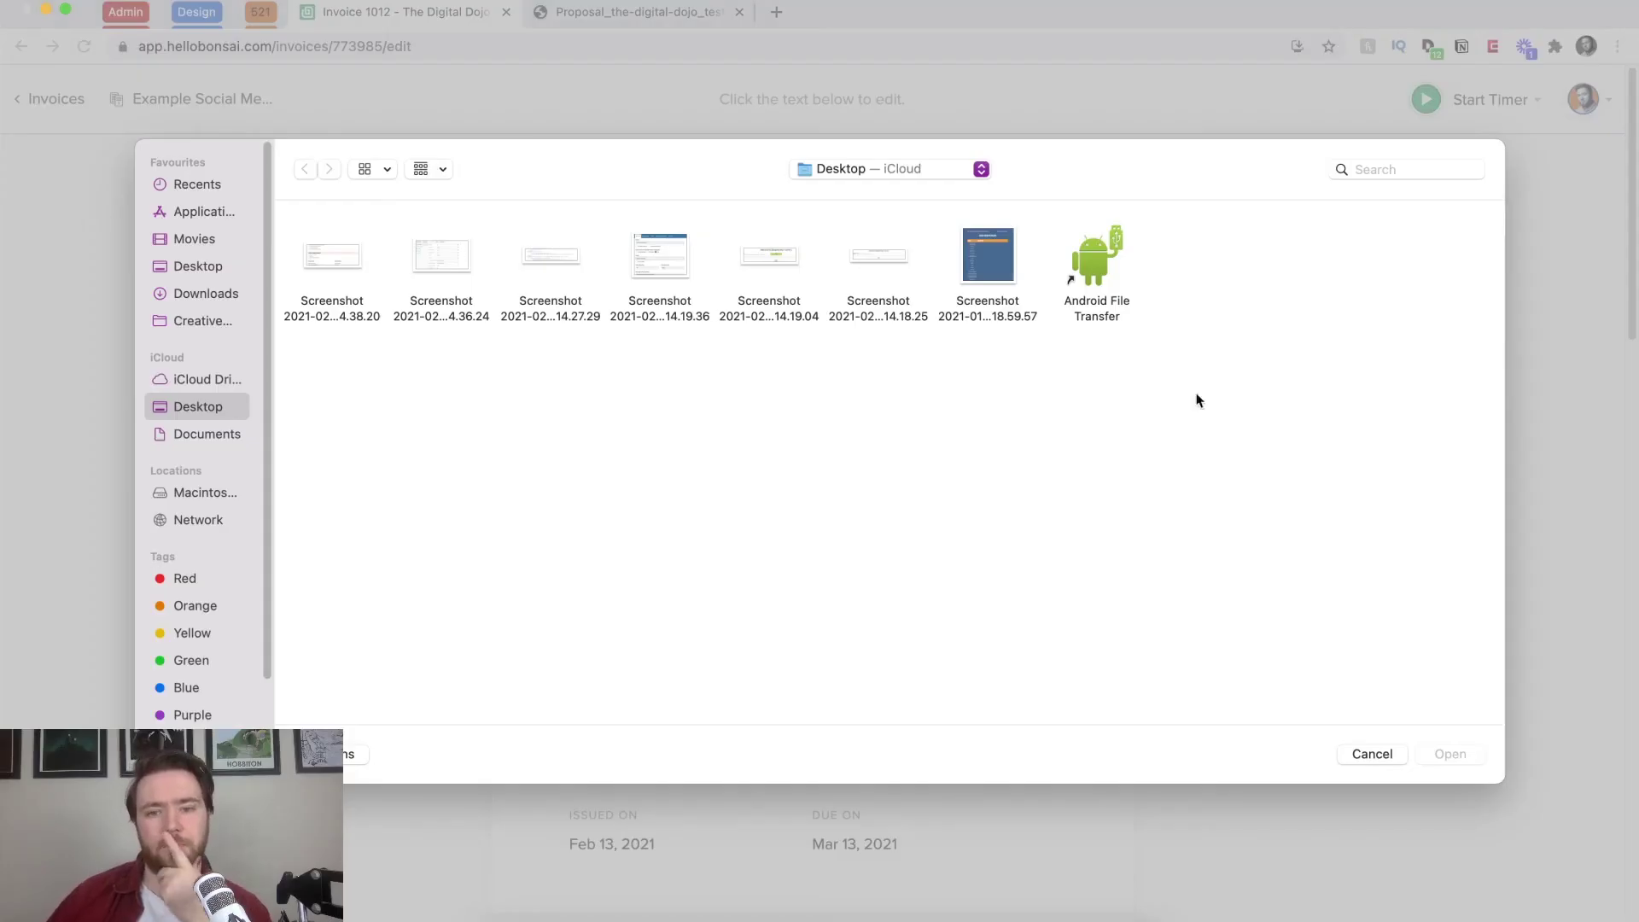
click(1371, 754)
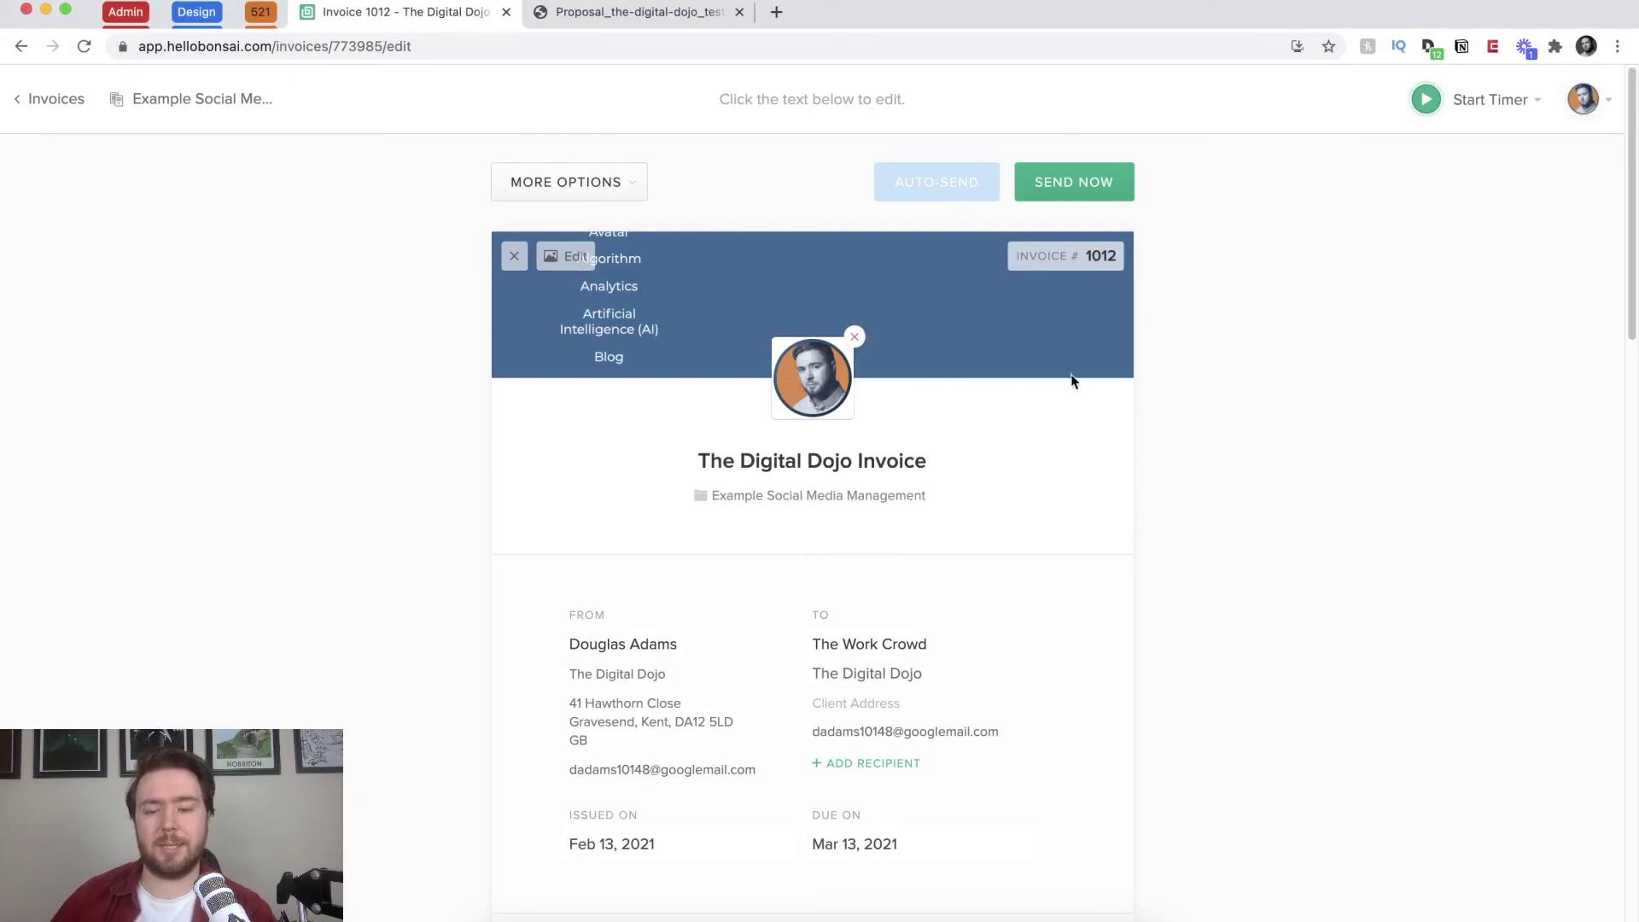
scroll(1164, 657, down, 15)
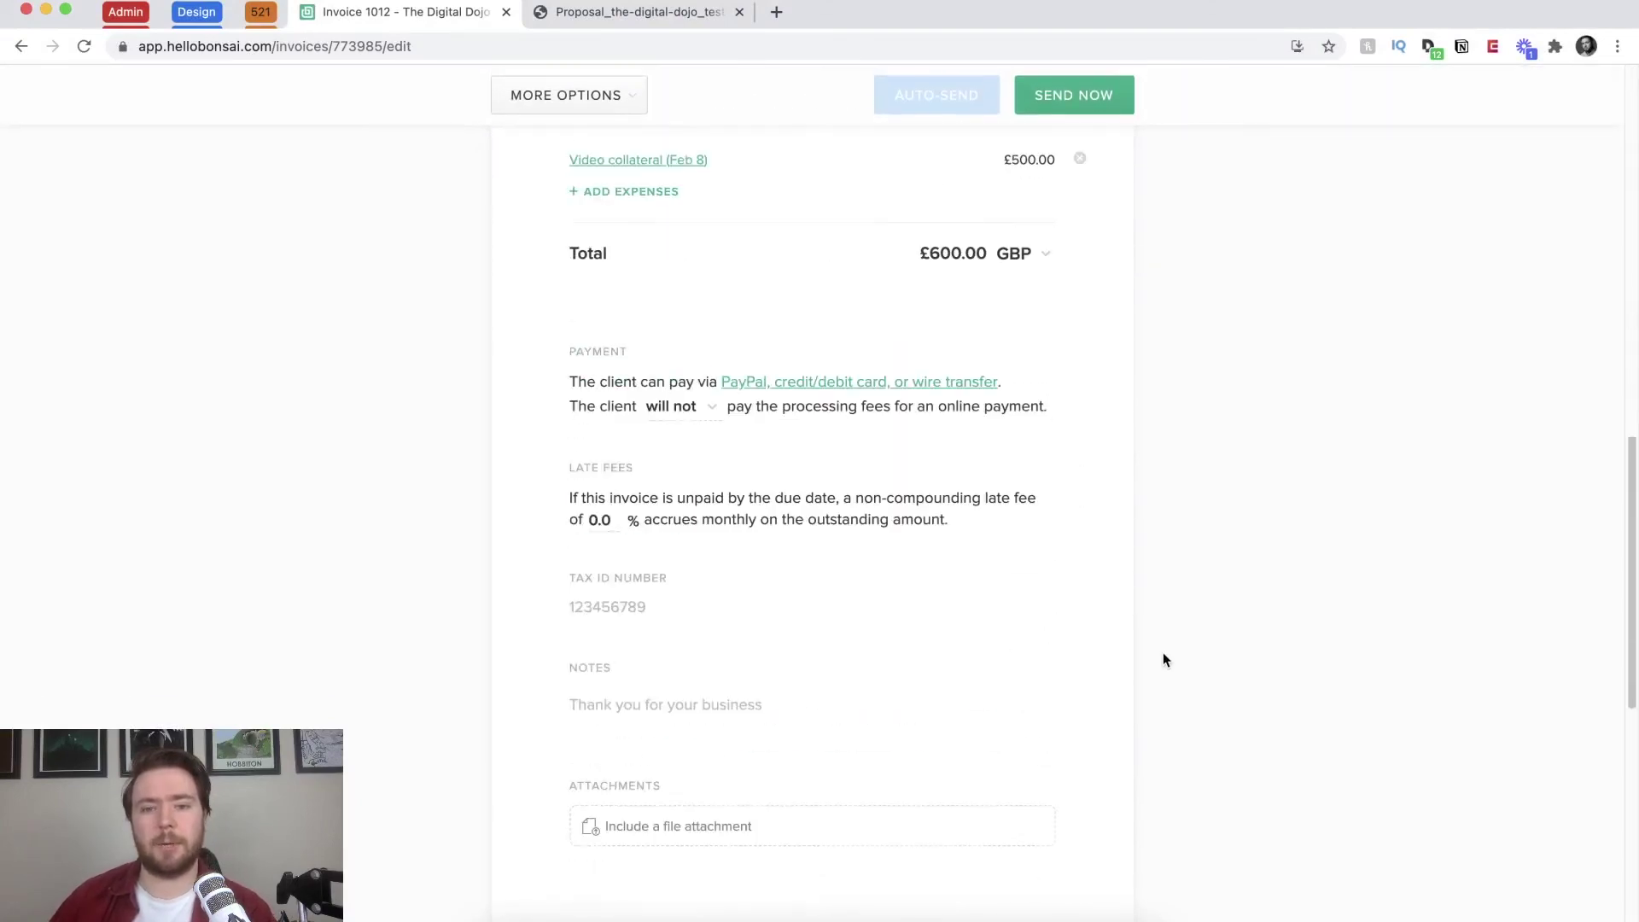
scroll(926, 638, up, 15)
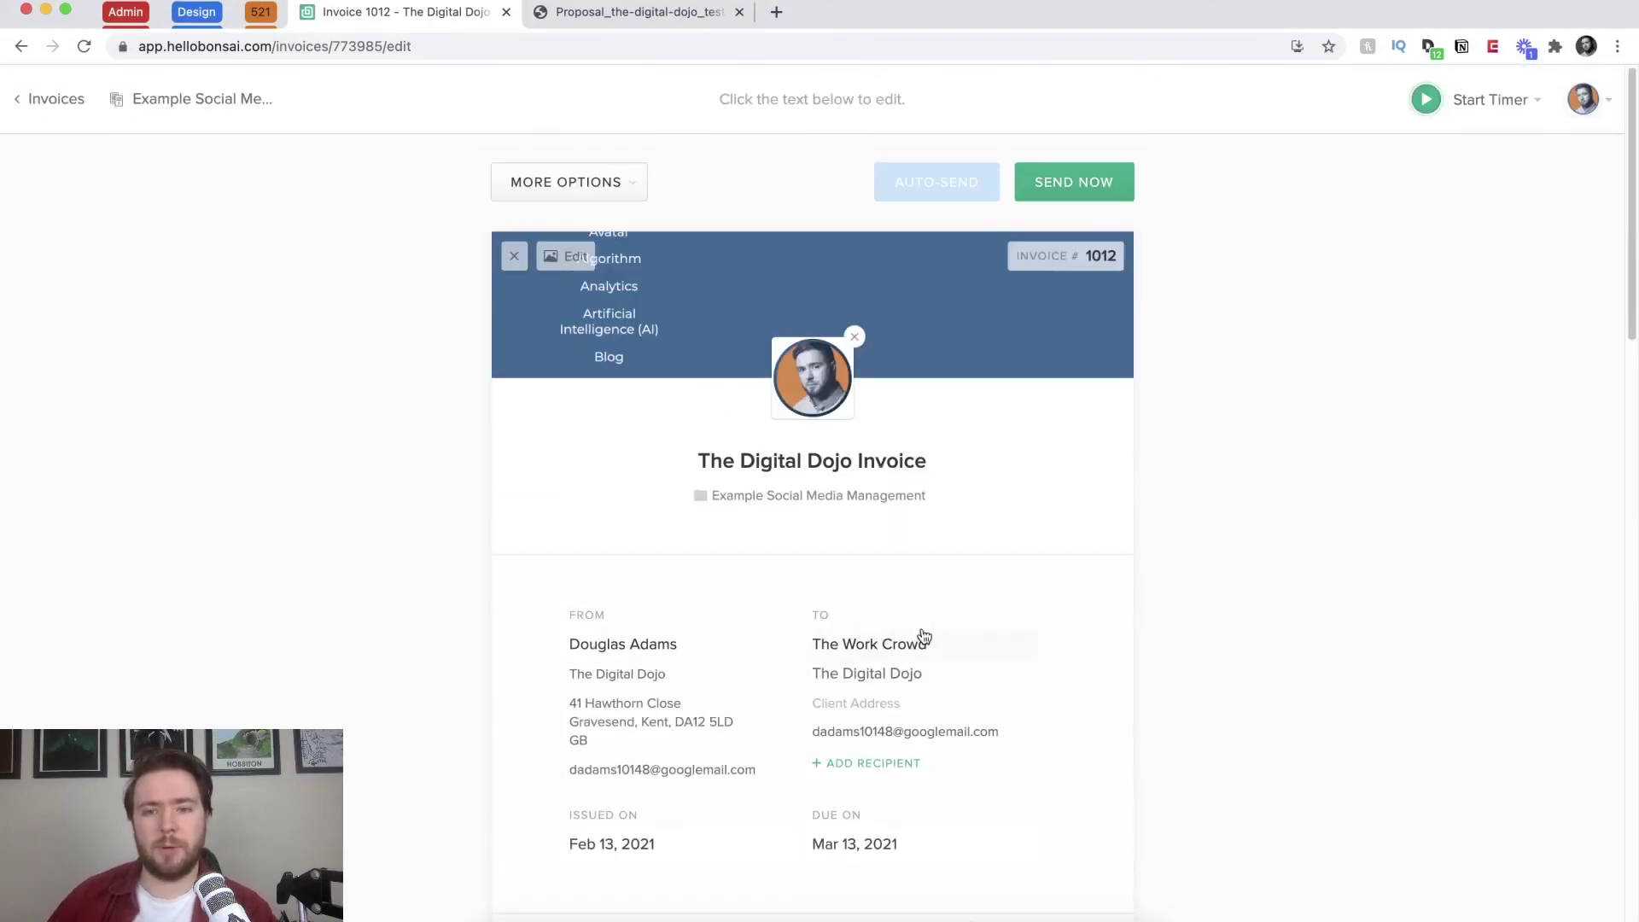
click(613, 192)
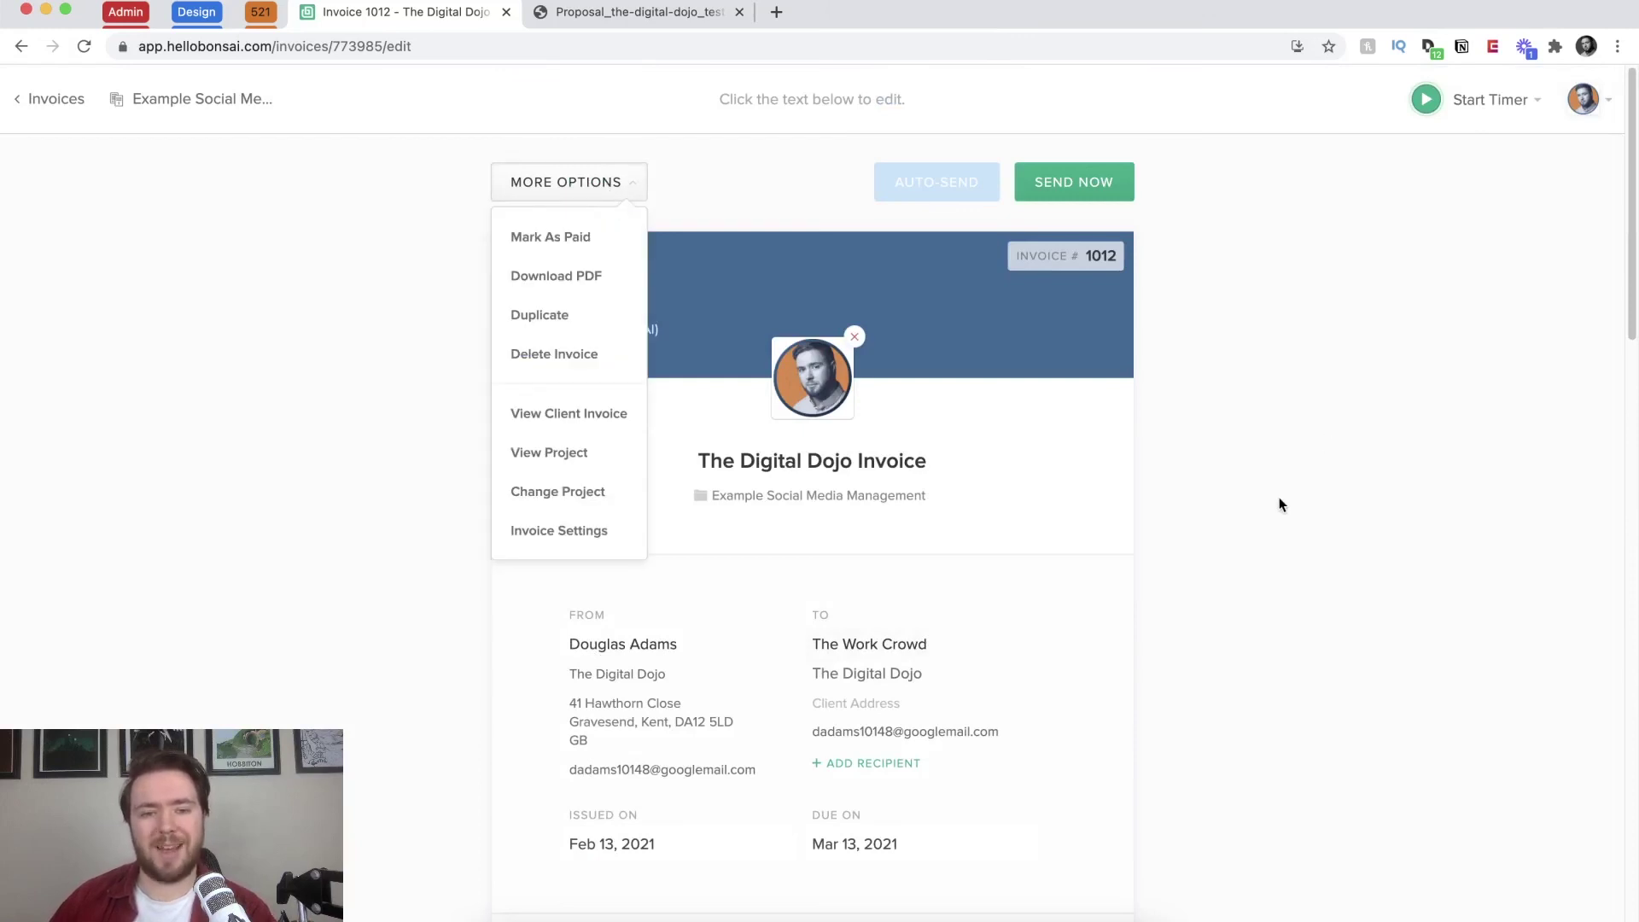
click(1122, 236)
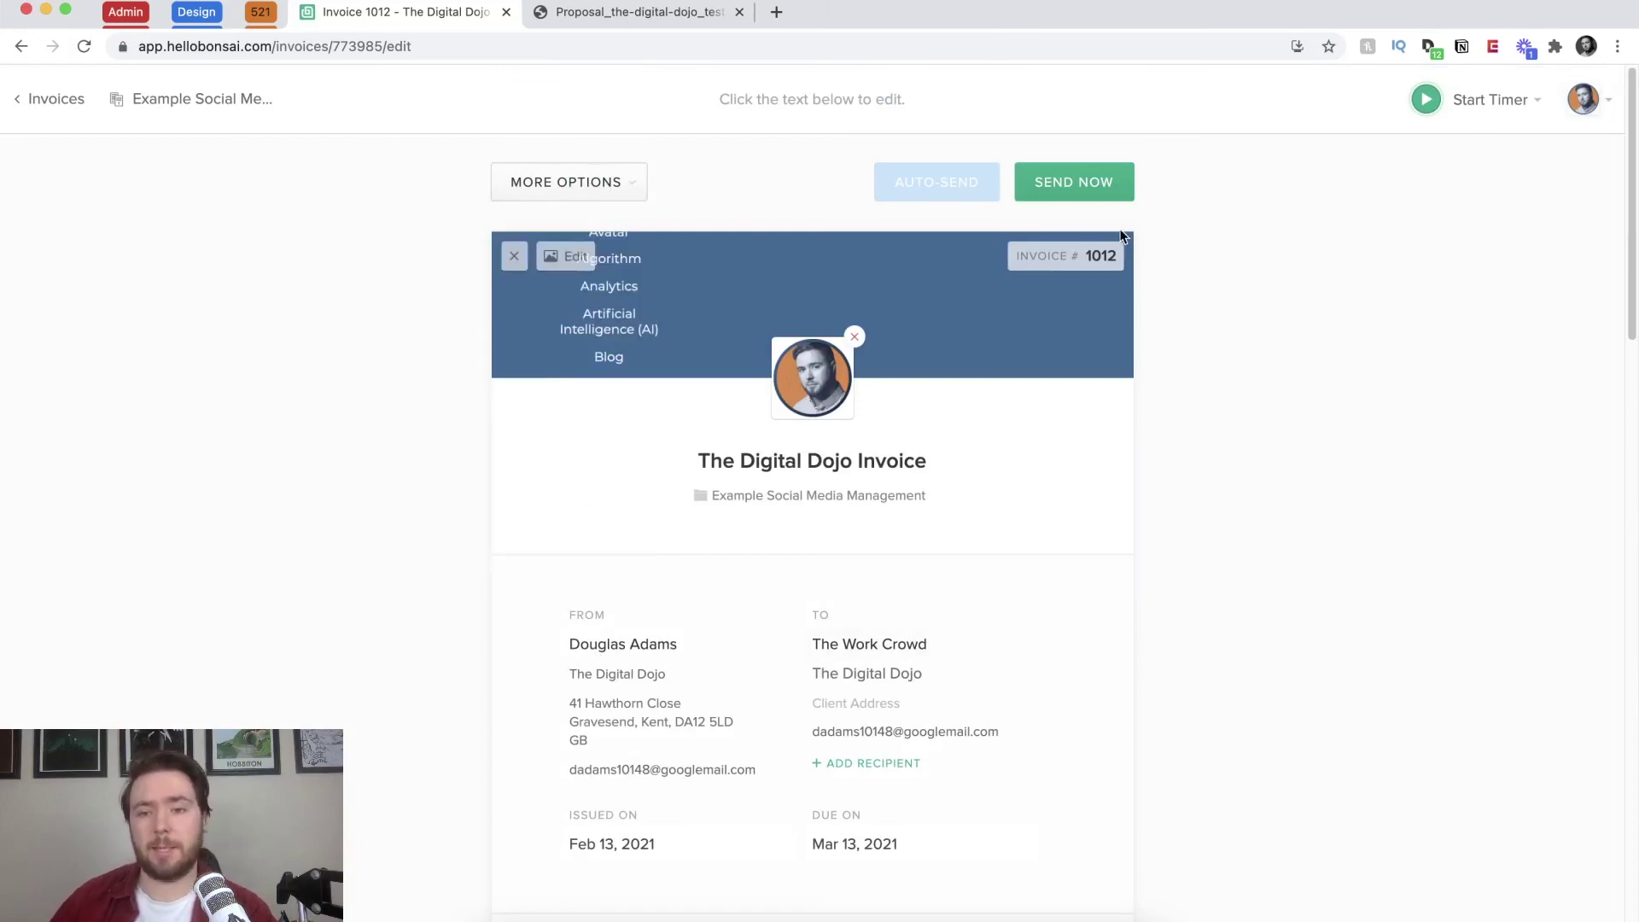
Step: Send the invoice to the client by email with the default message, and return to the invoices list
click(1099, 206)
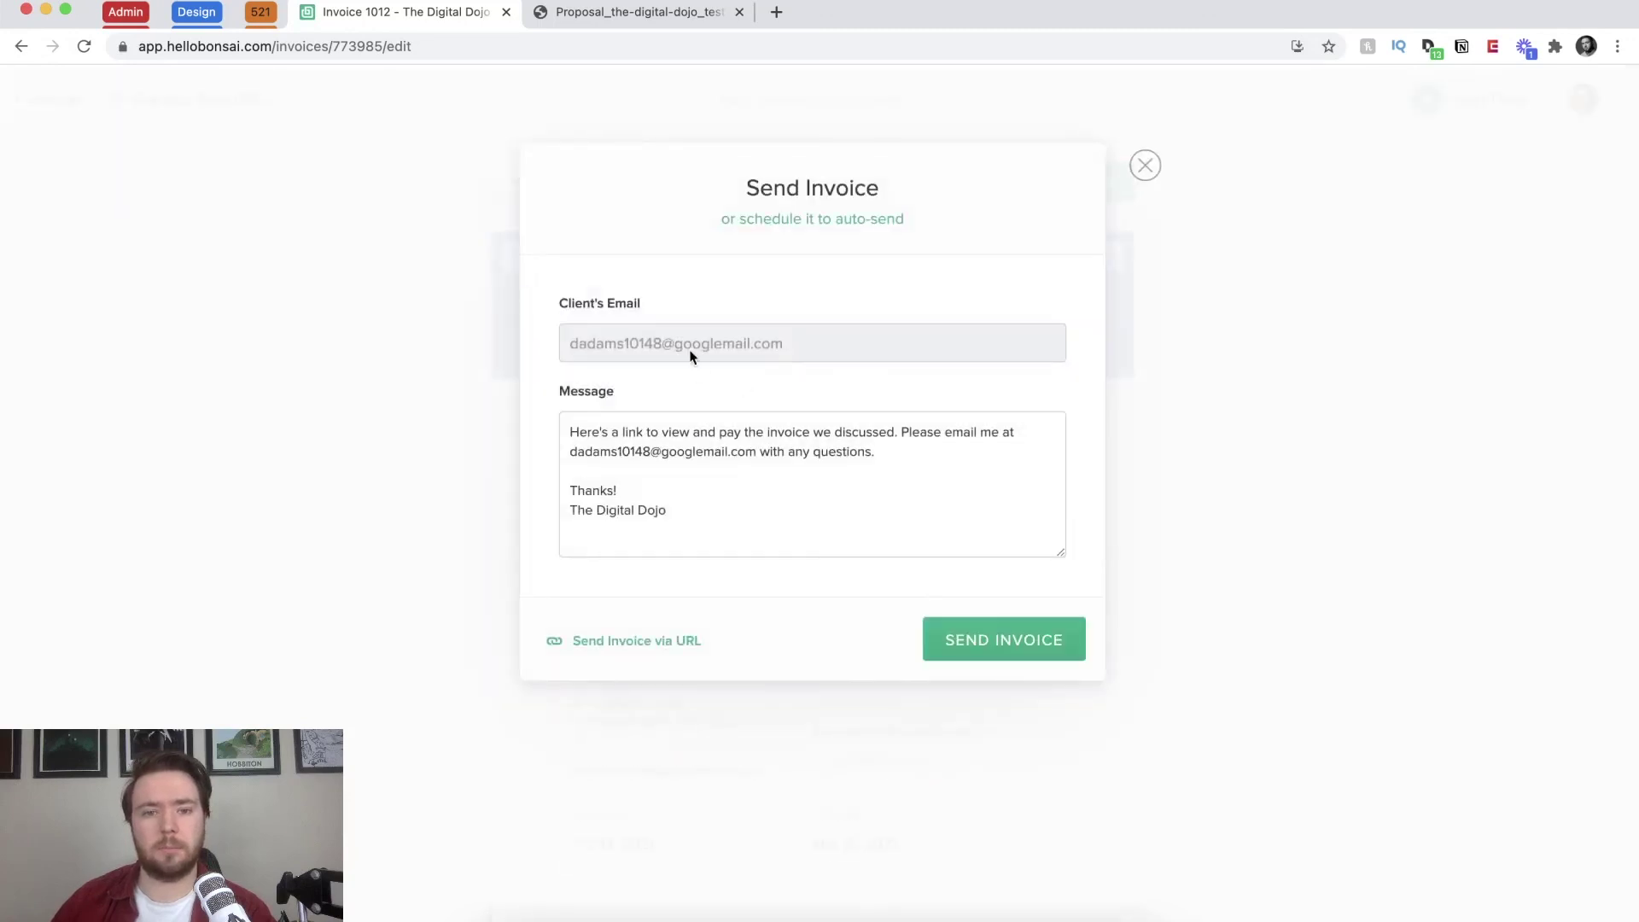
click(824, 446)
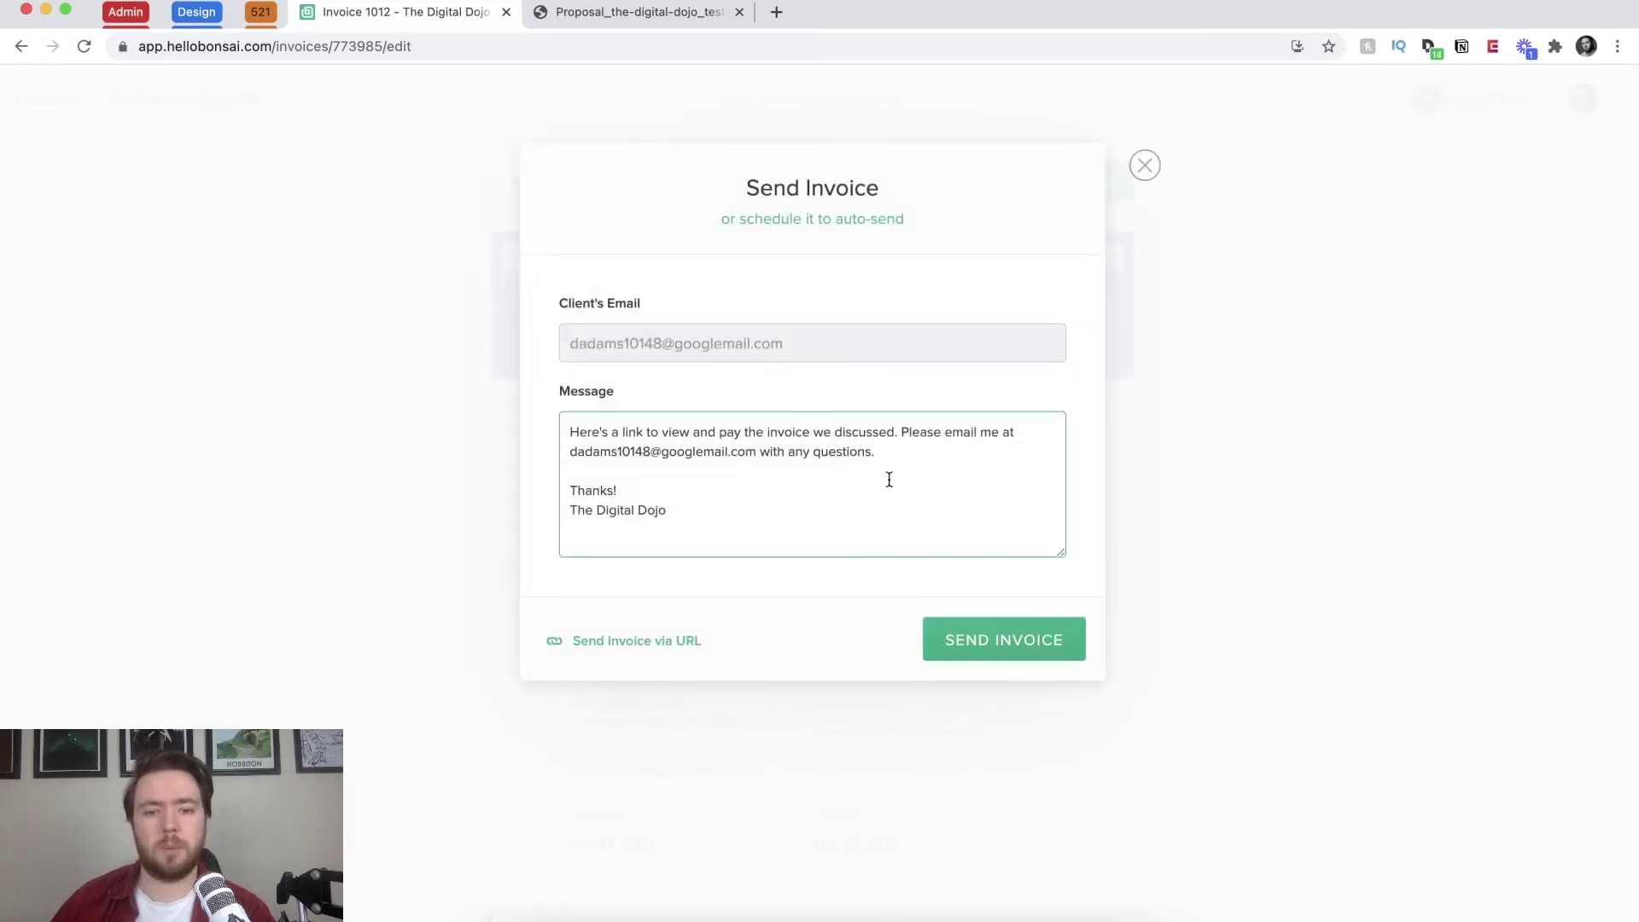
click(1005, 642)
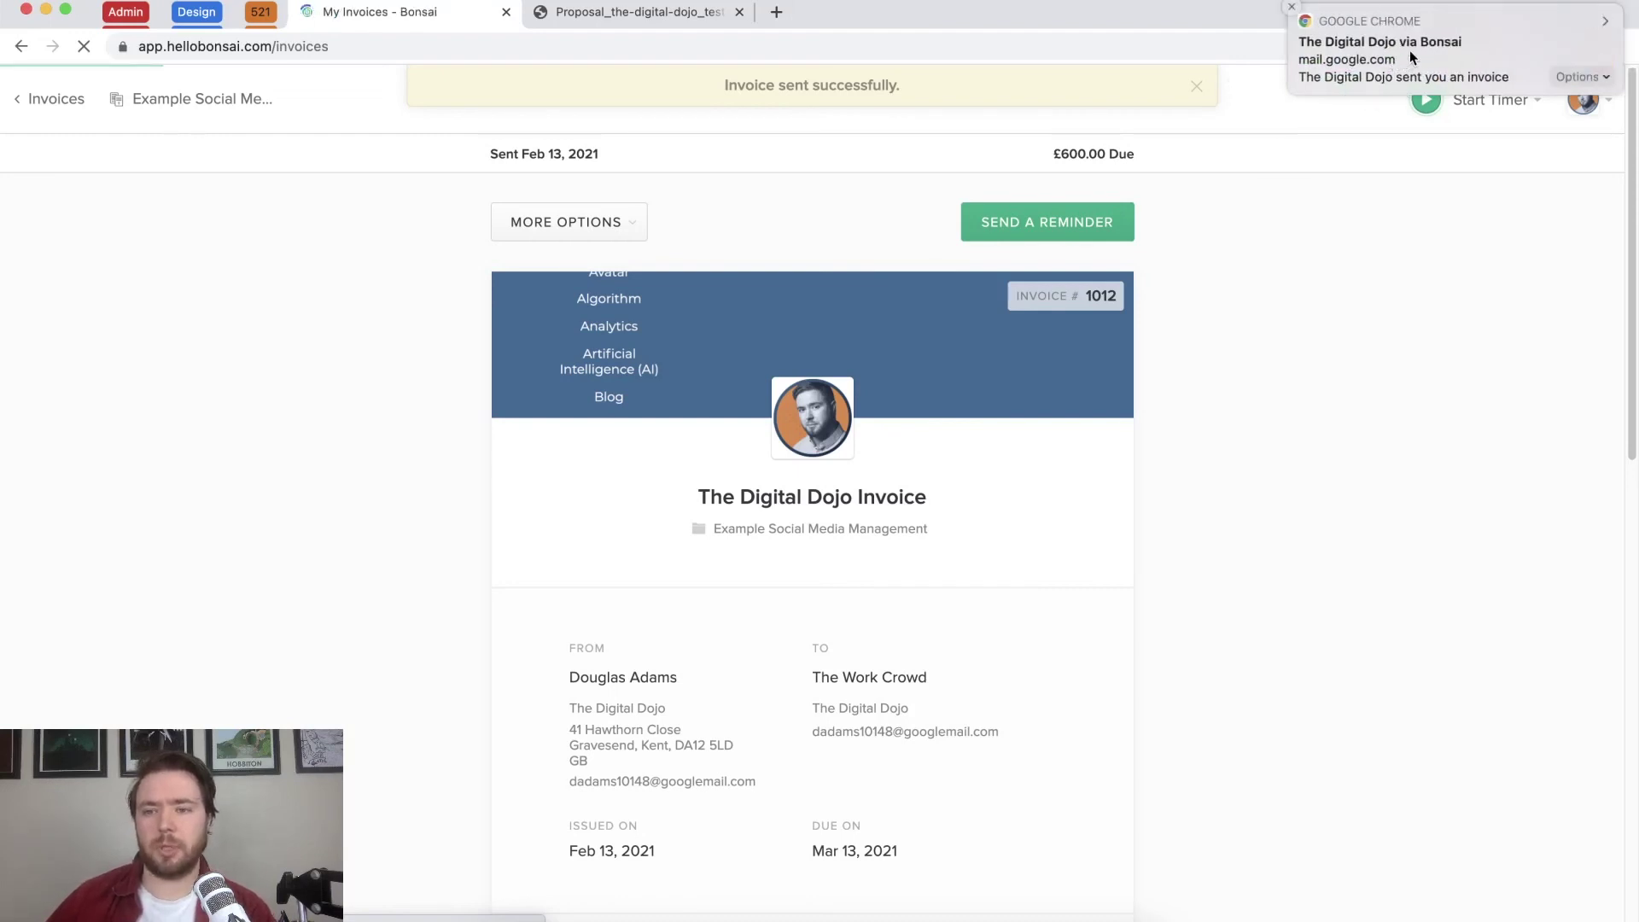
click(1288, 9)
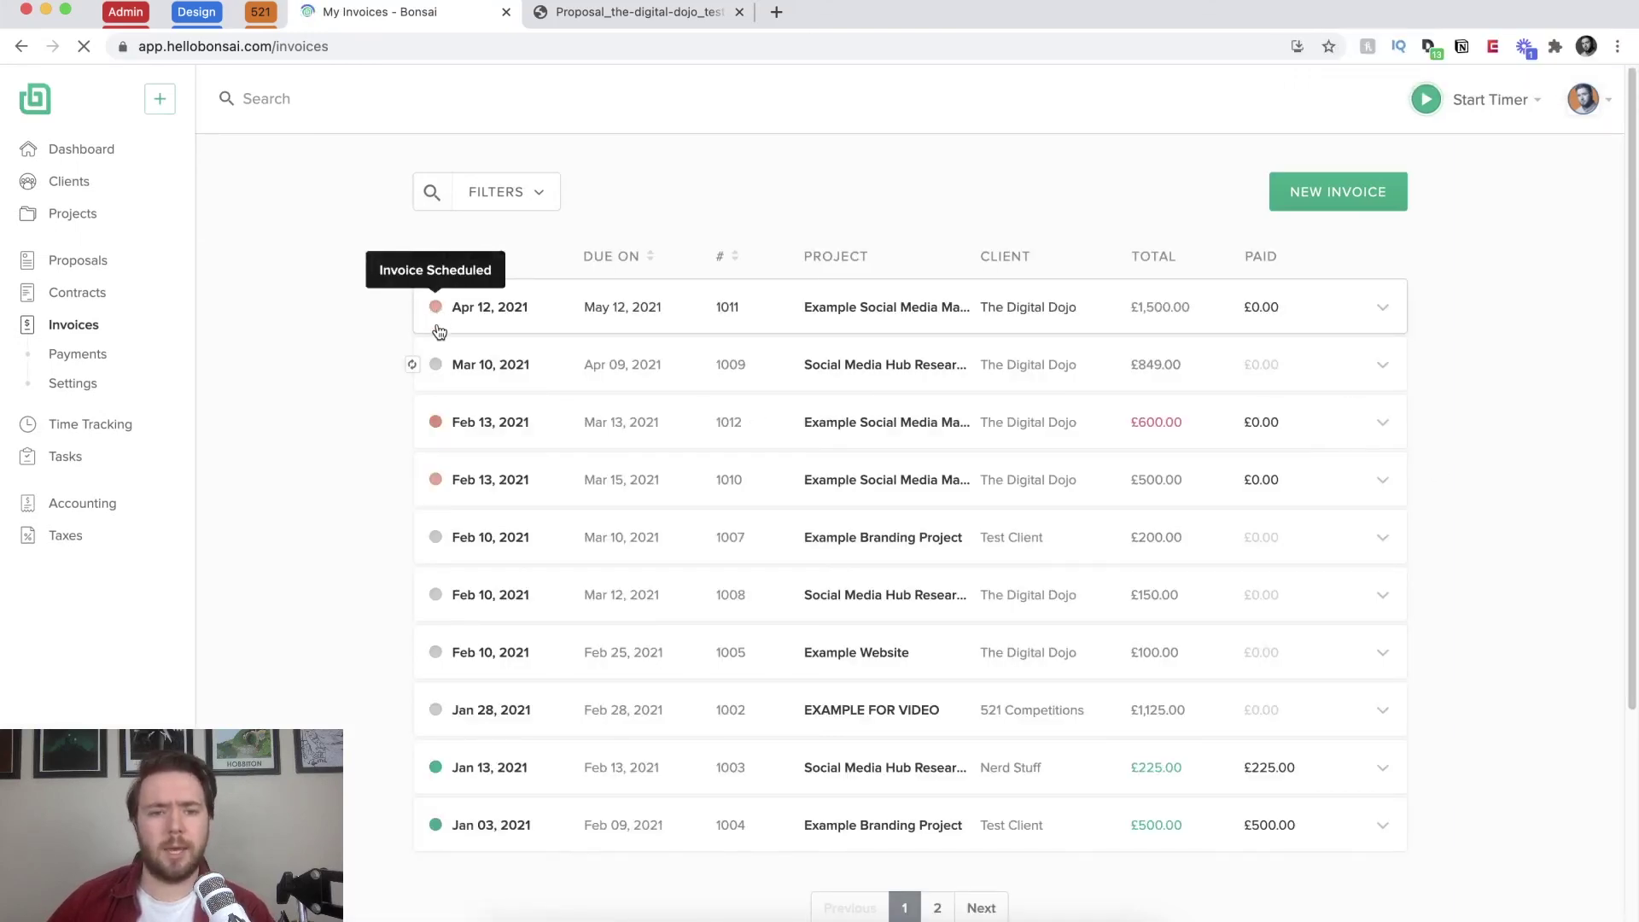
Step: Check the status and available actions of the outstanding £600.00 invoice in the invoices list
mouse_move(435, 427)
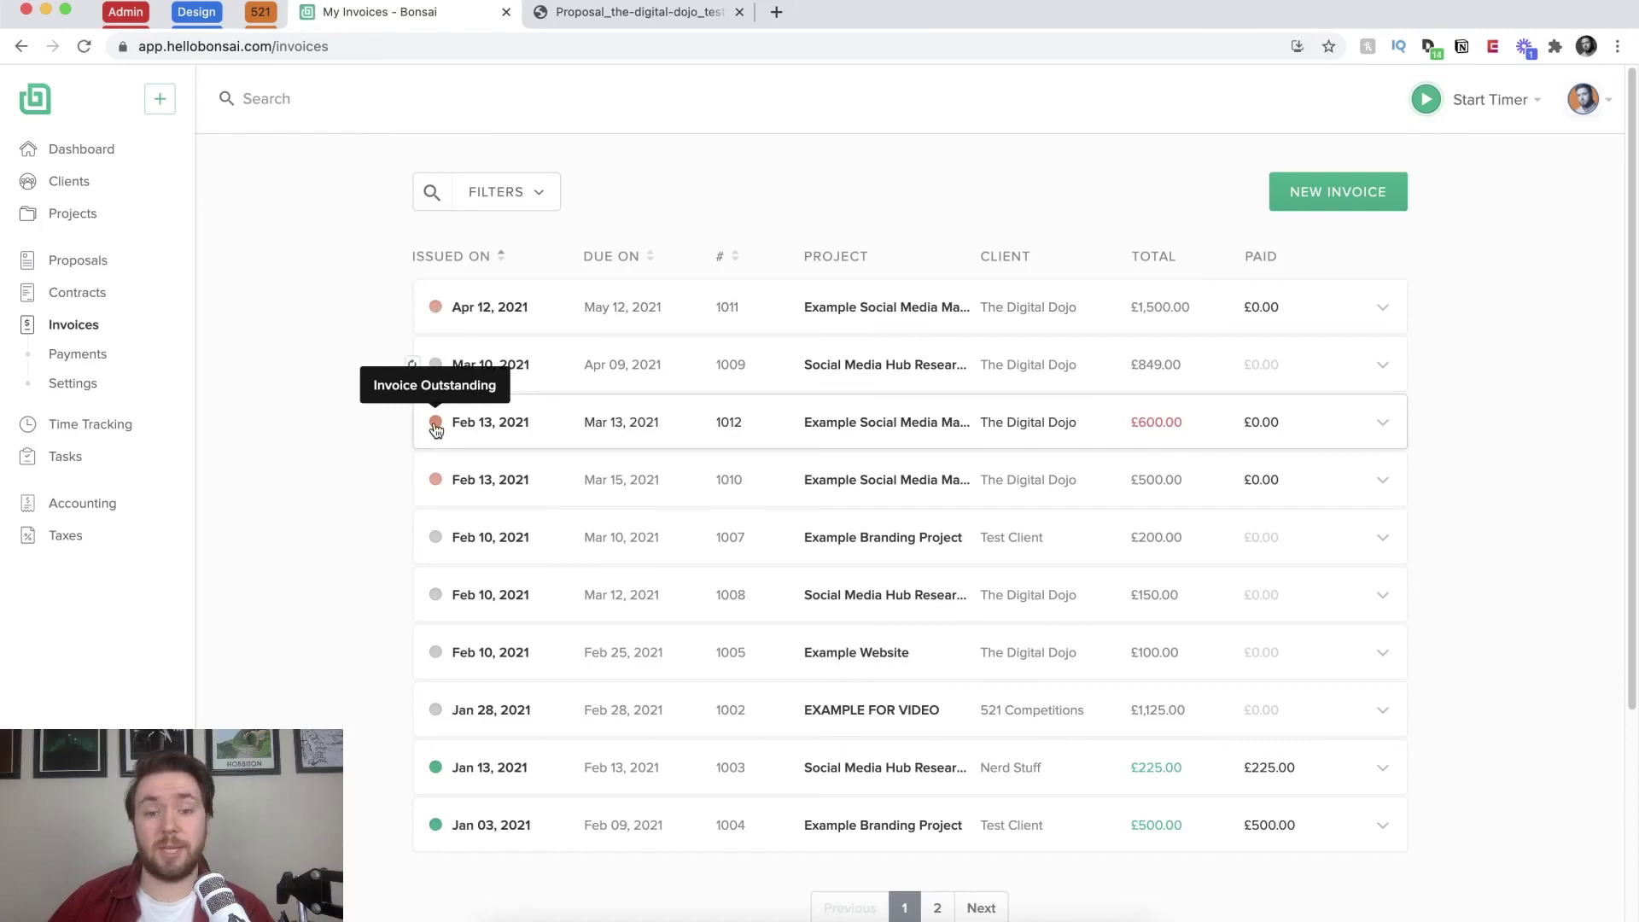
click(1380, 424)
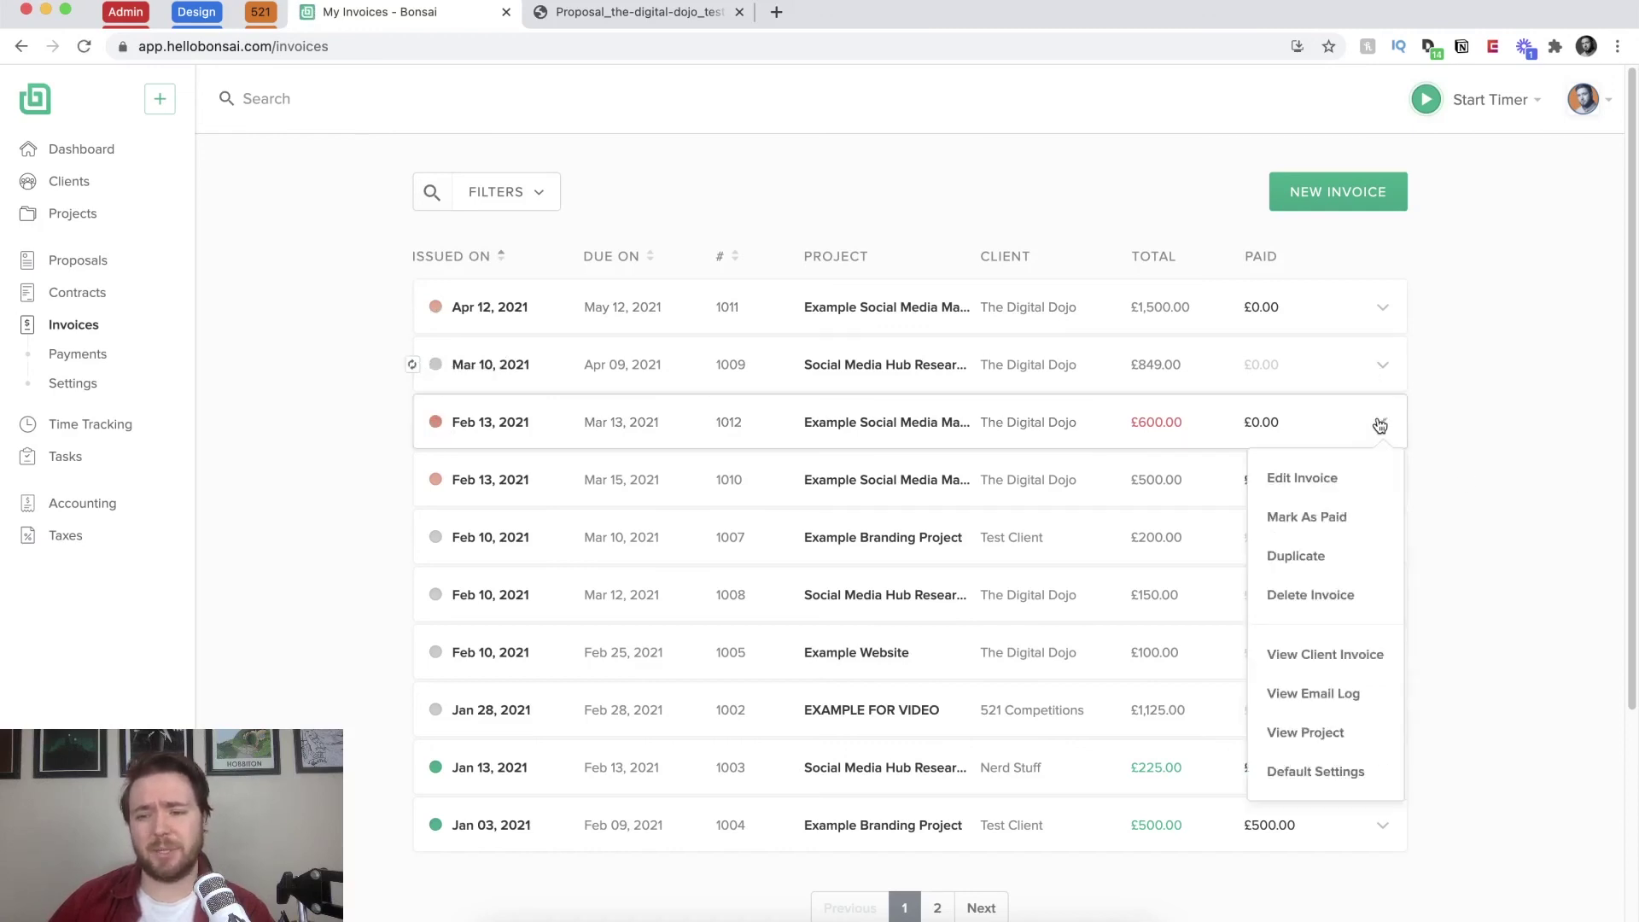
click(1449, 433)
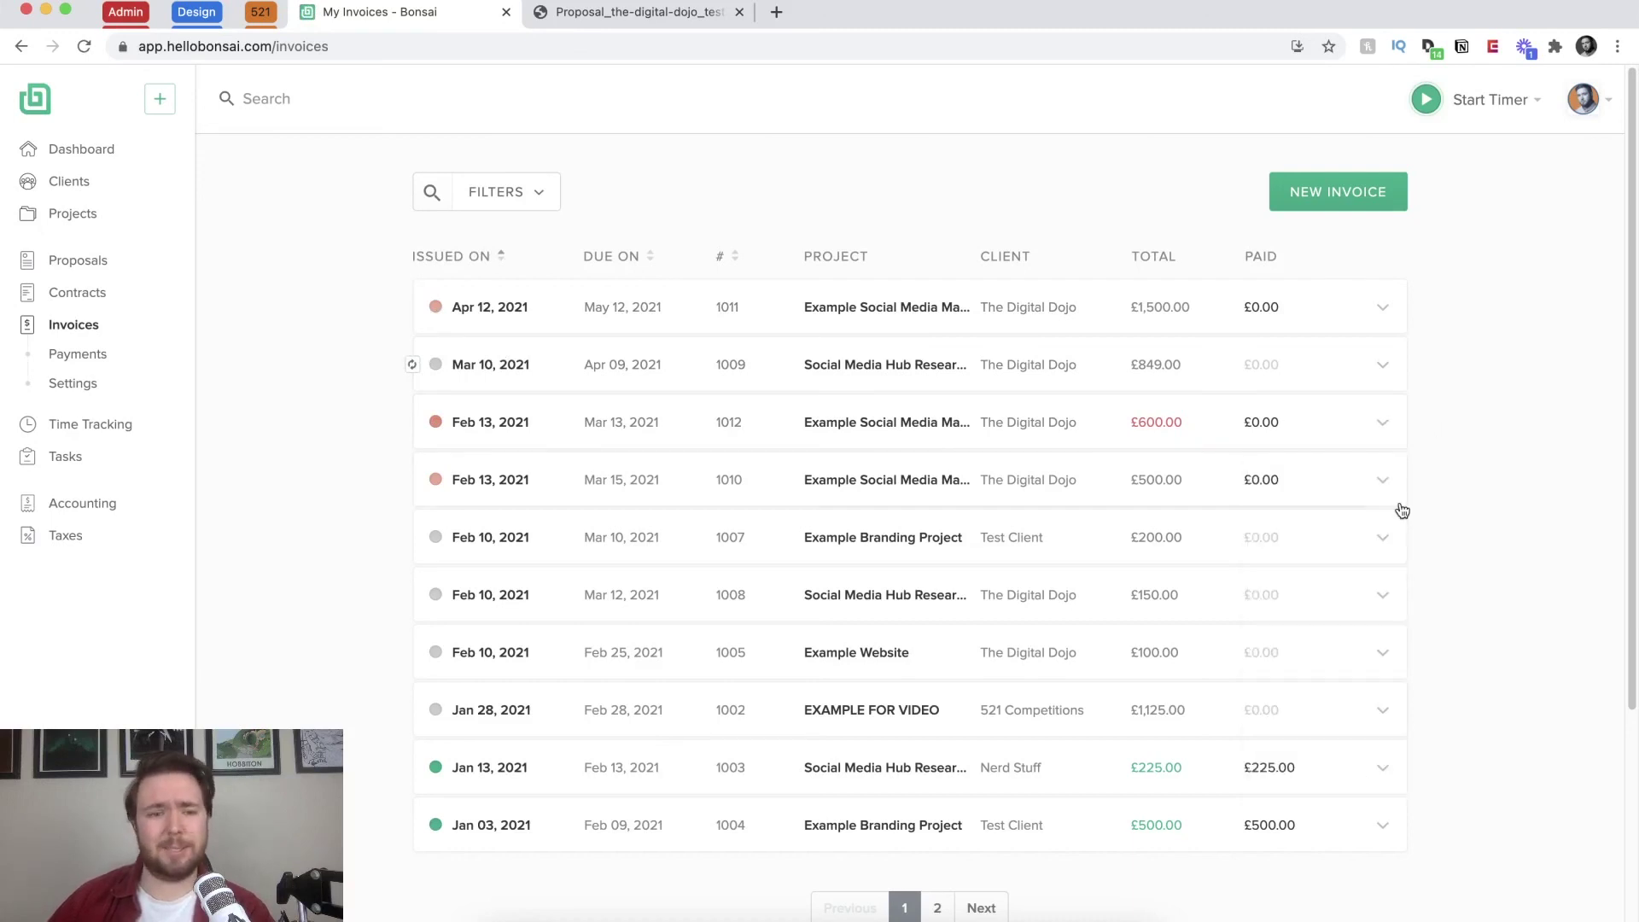
Step: Go to the dashboard, show Income & Expenses for the Last 90 Days, and review the chart and its totals
click(59, 148)
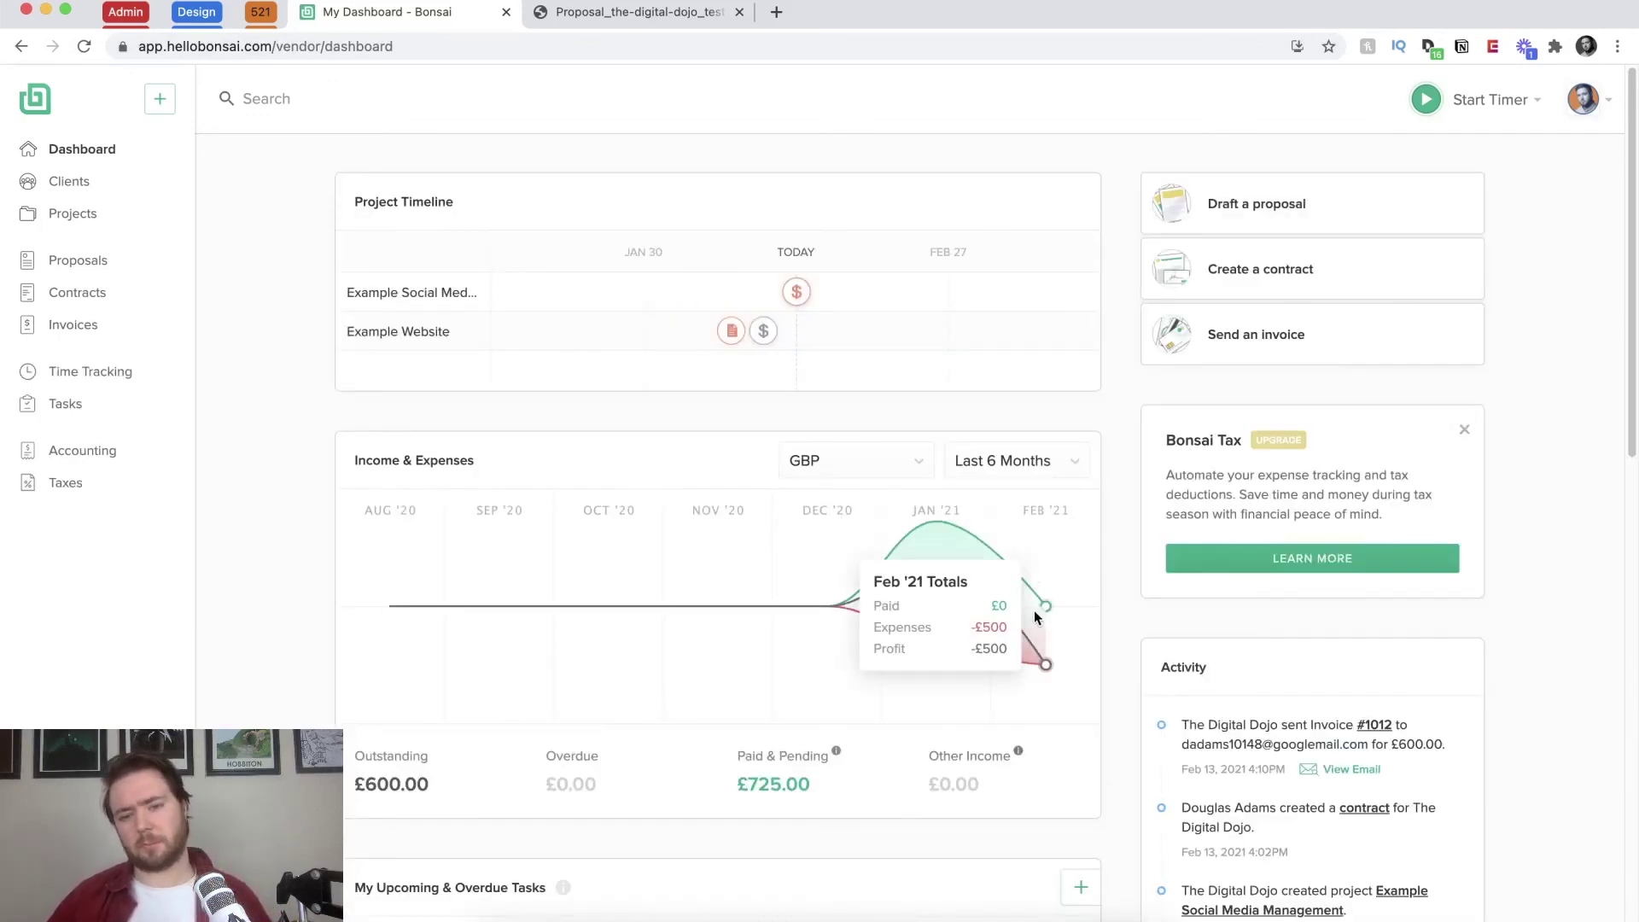
click(1055, 455)
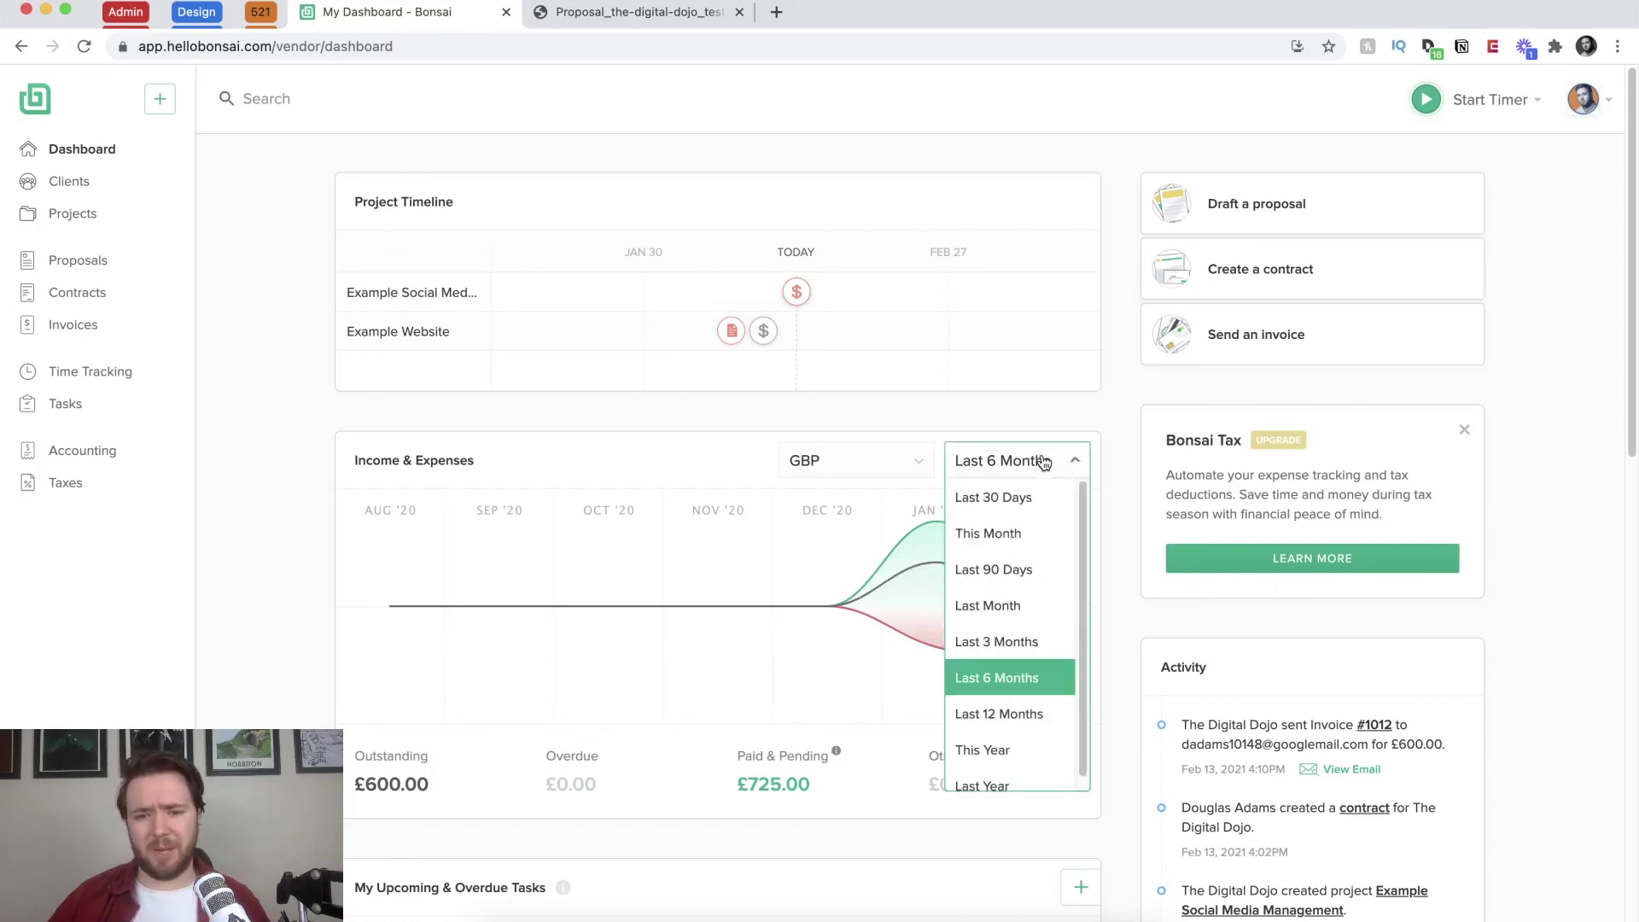
click(998, 567)
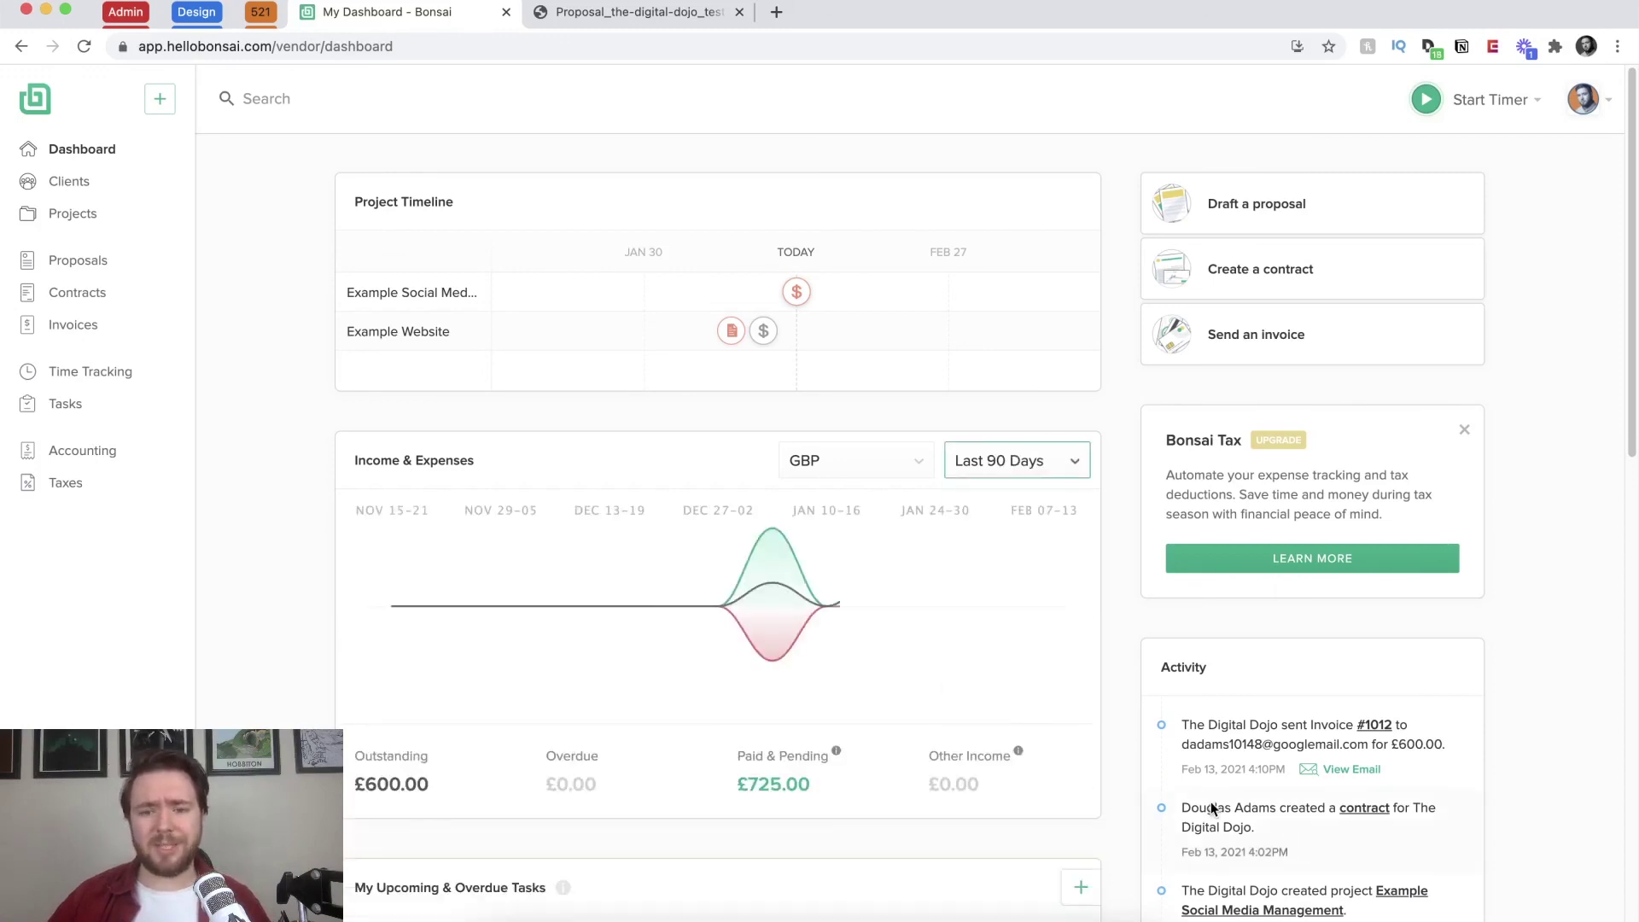
mouse_move(1046, 683)
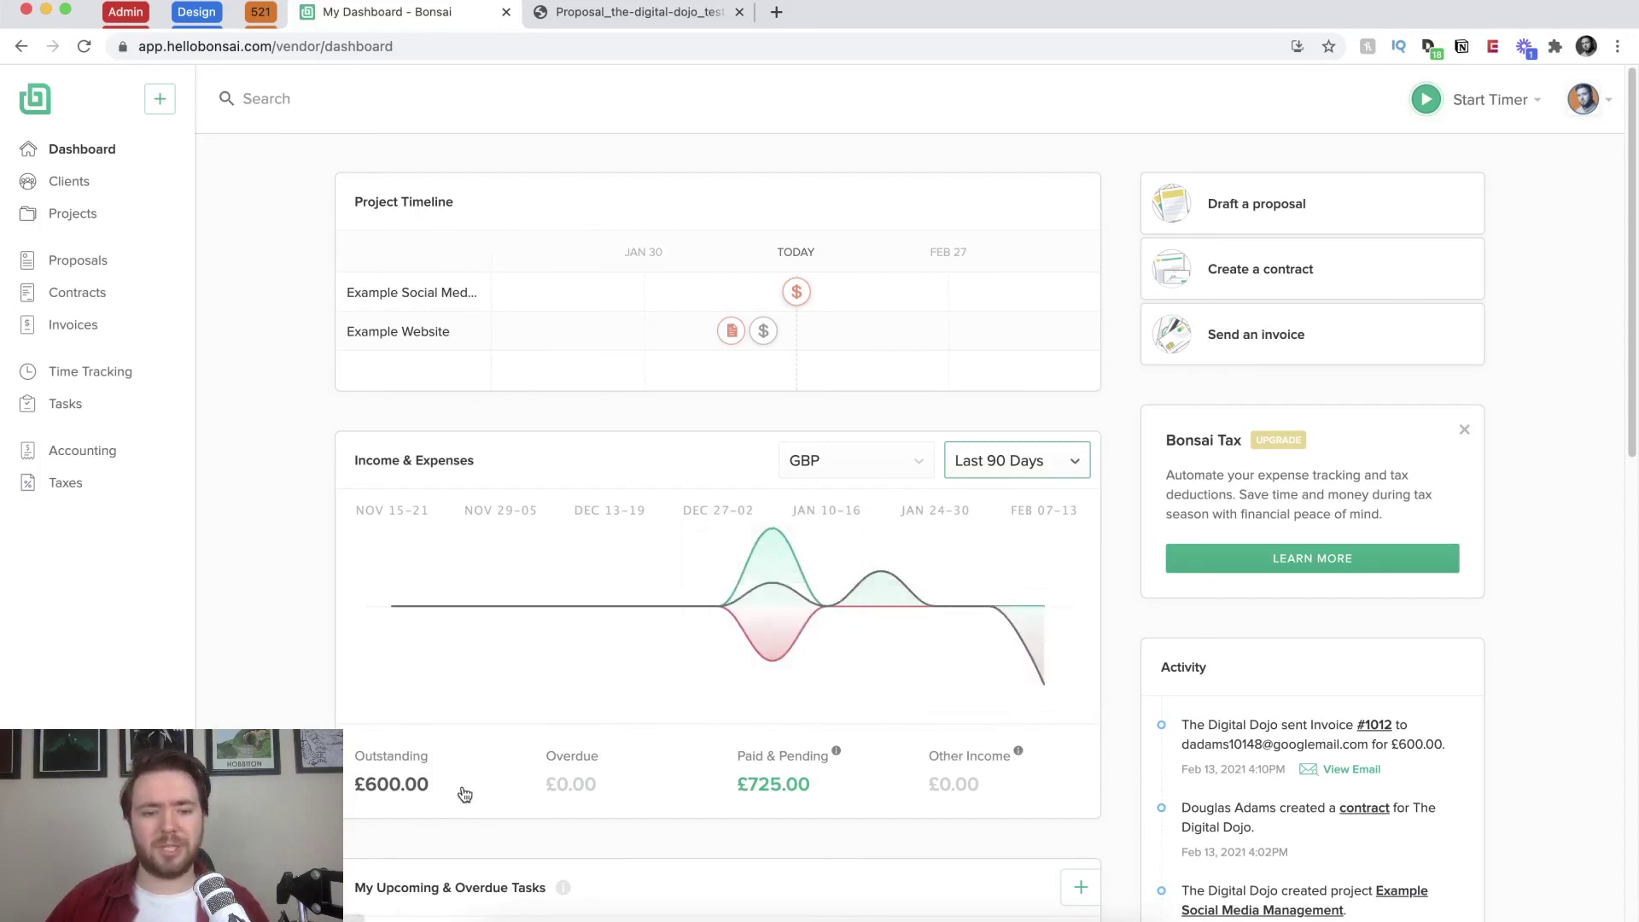
scroll(496, 820, down, 1)
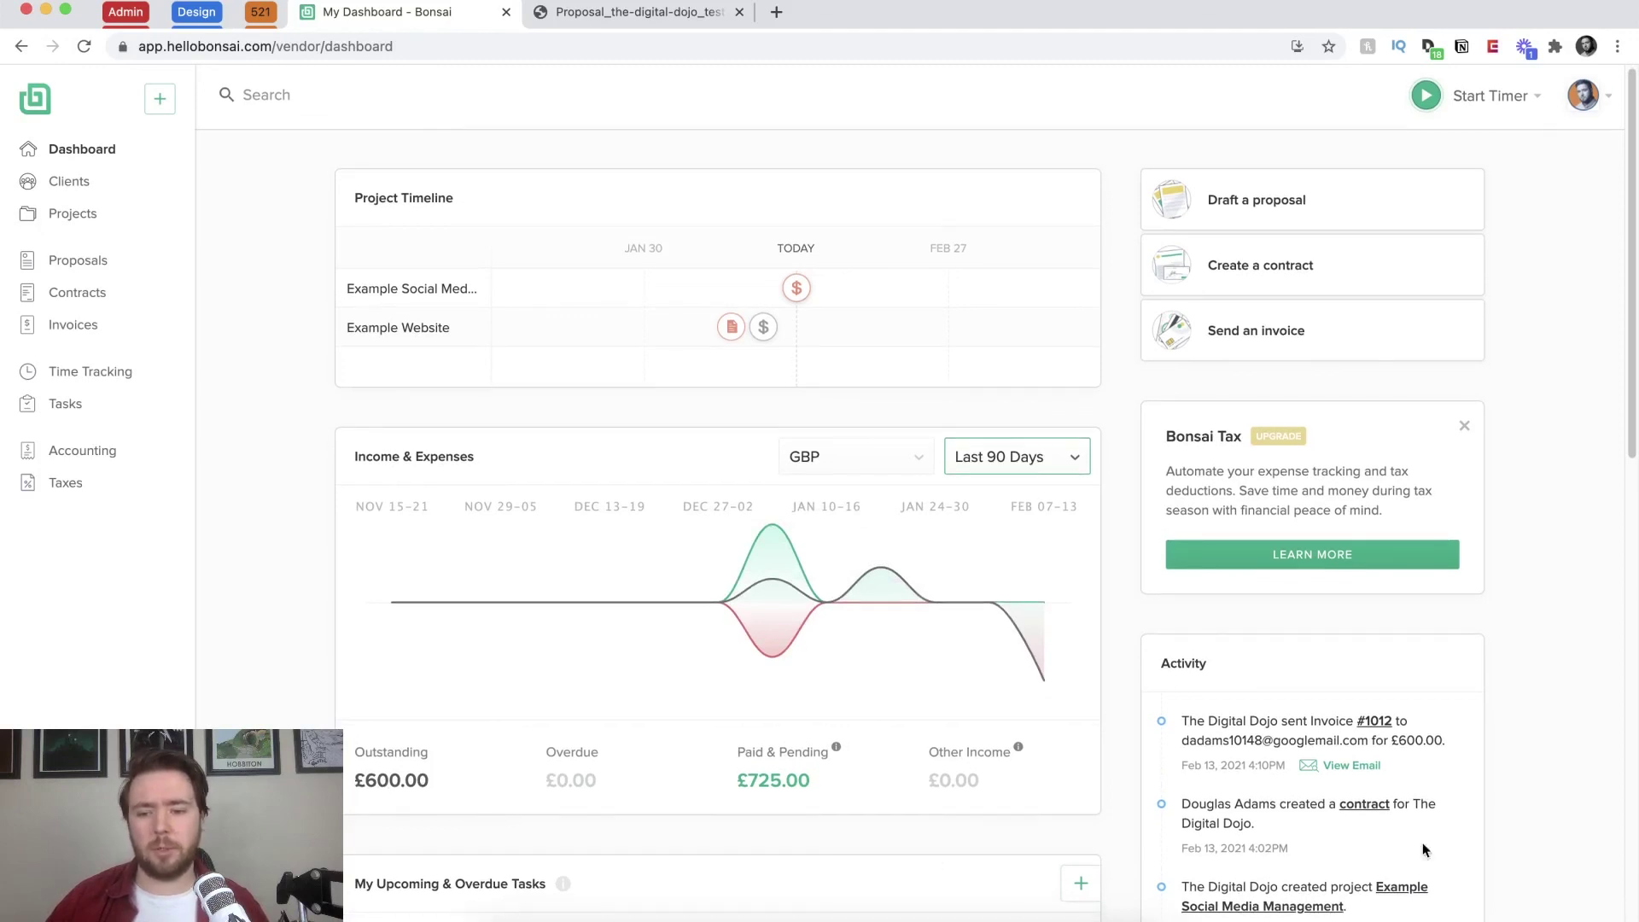
scroll(1506, 659, down, 3)
scroll(1508, 664, down, 1)
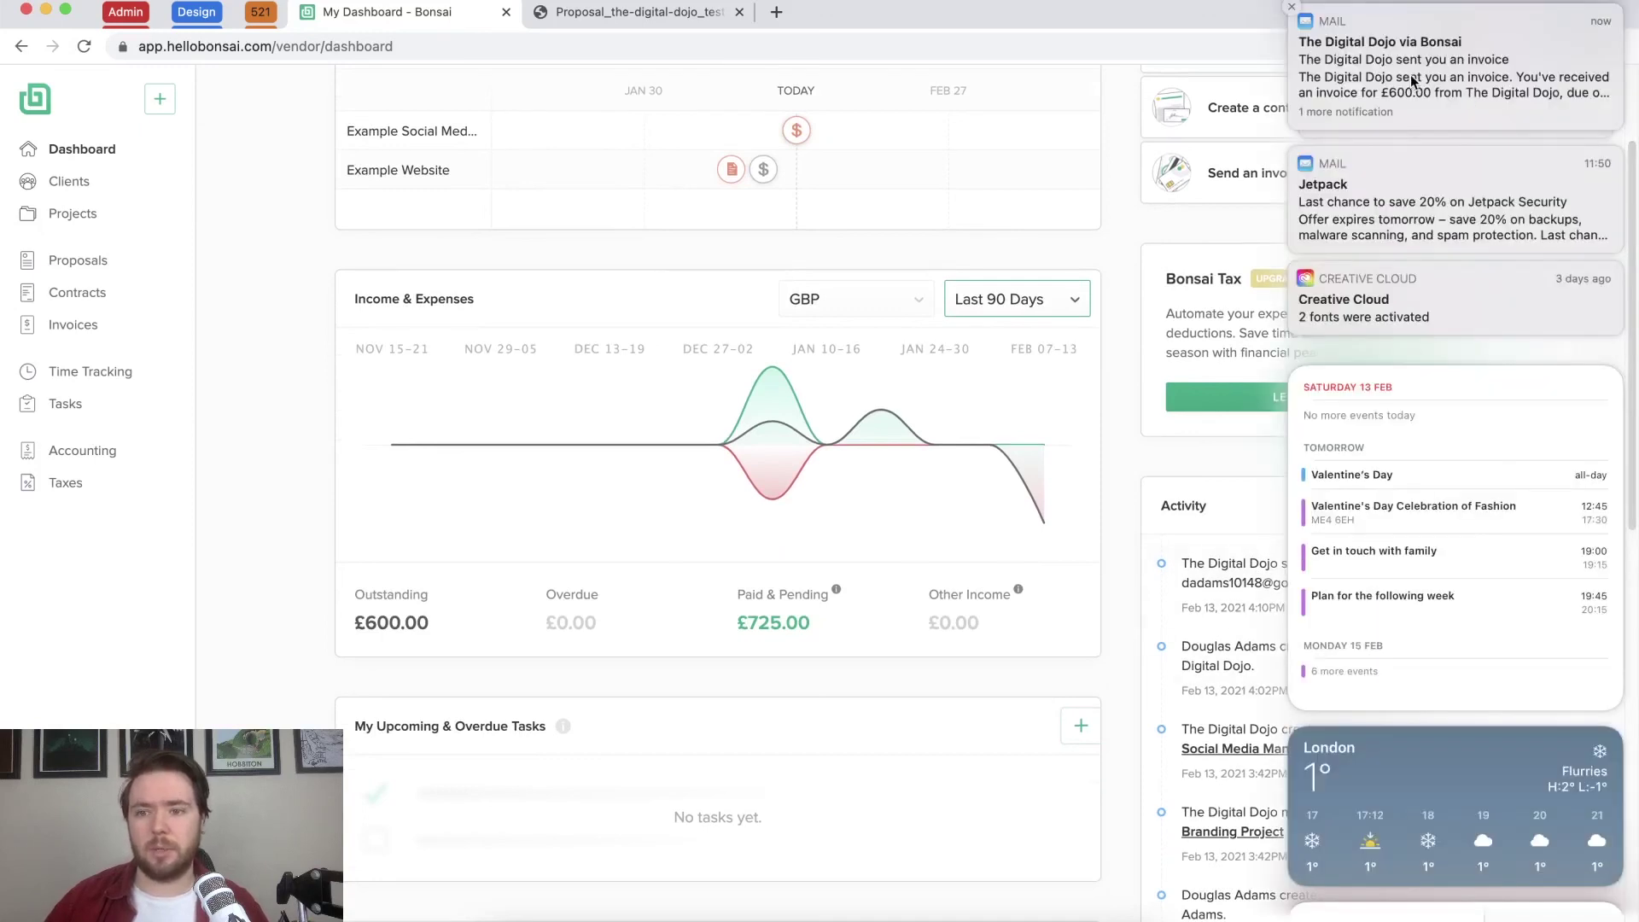
Step: Switch to Mail through the notification of the received invoice and read the email the client gets
click(1410, 74)
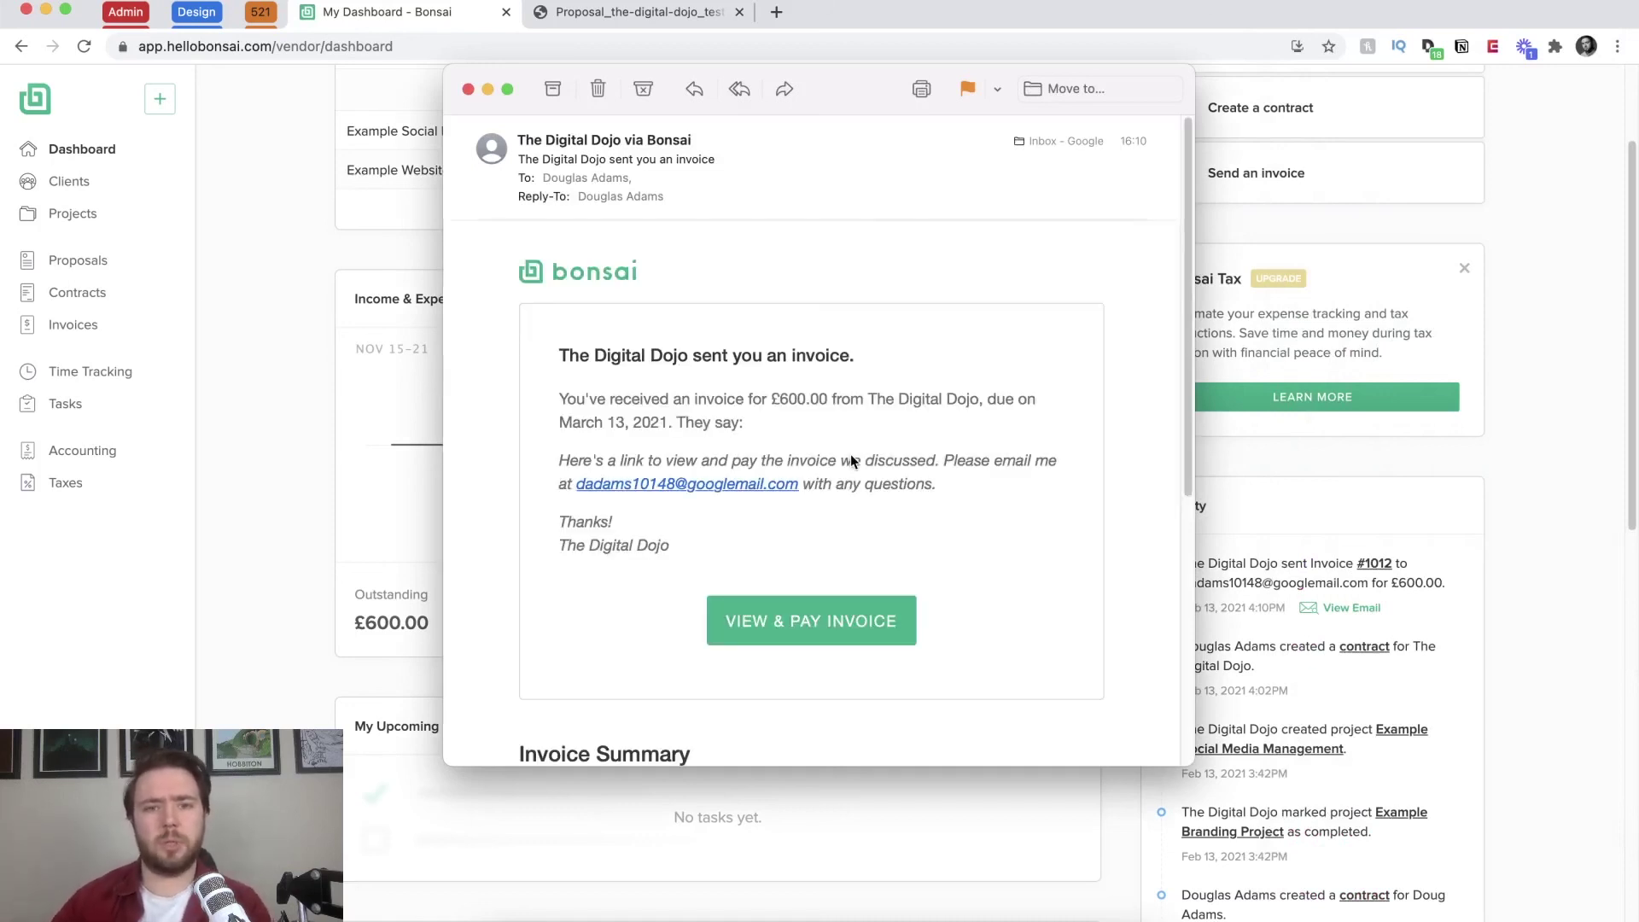
scroll(894, 454, down, 1)
scroll(894, 453, down, 7)
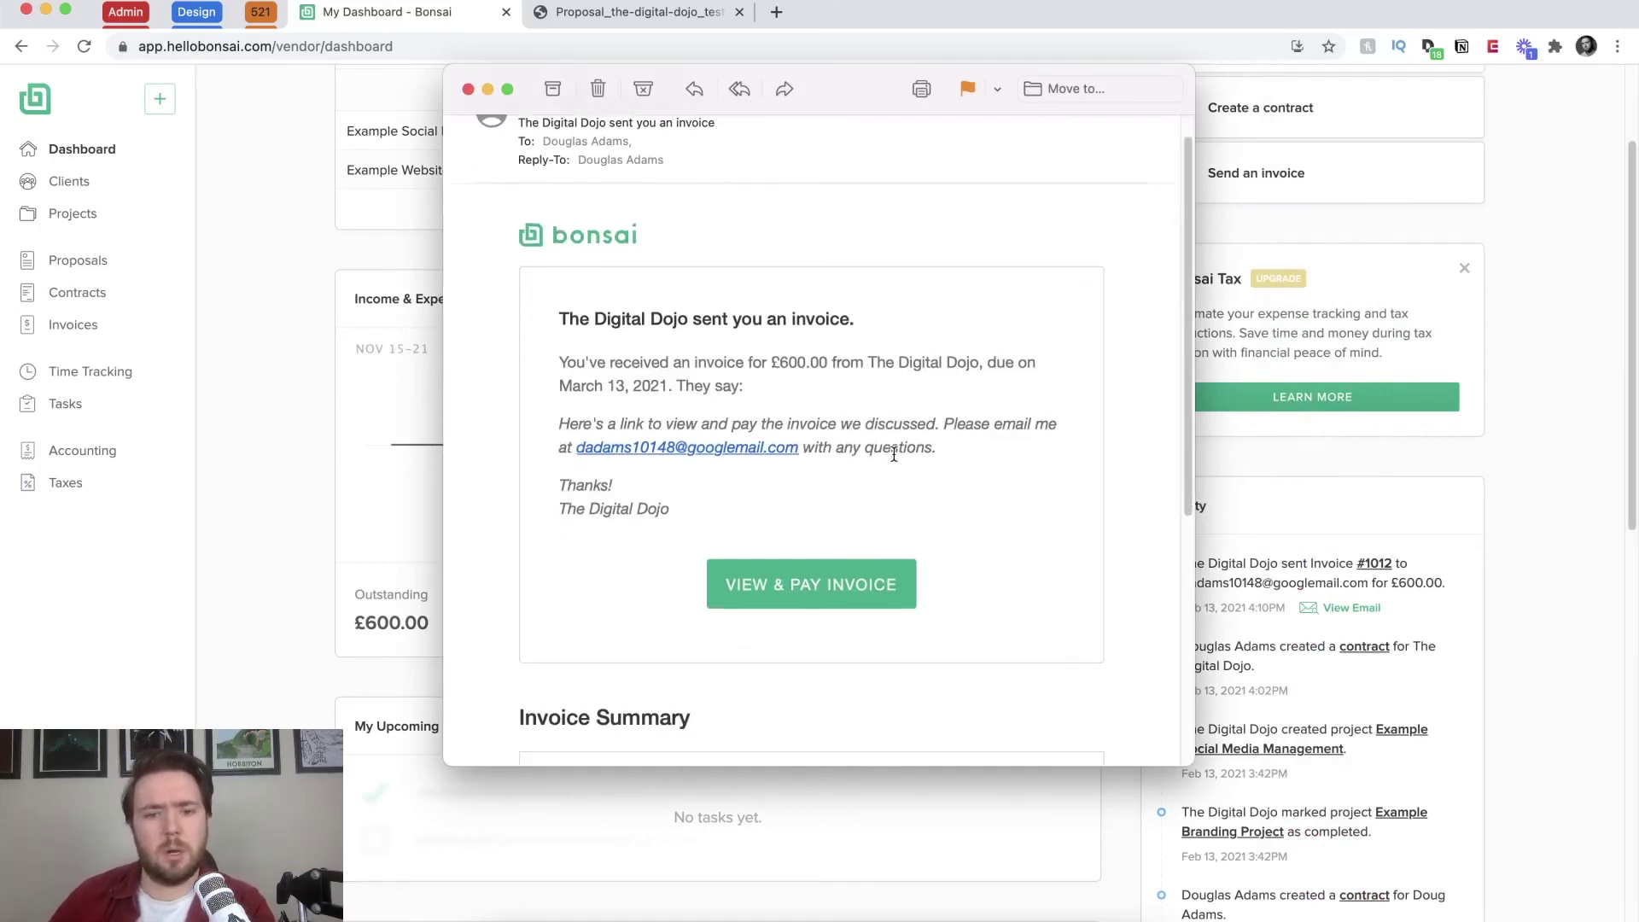
scroll(961, 450, up, 7)
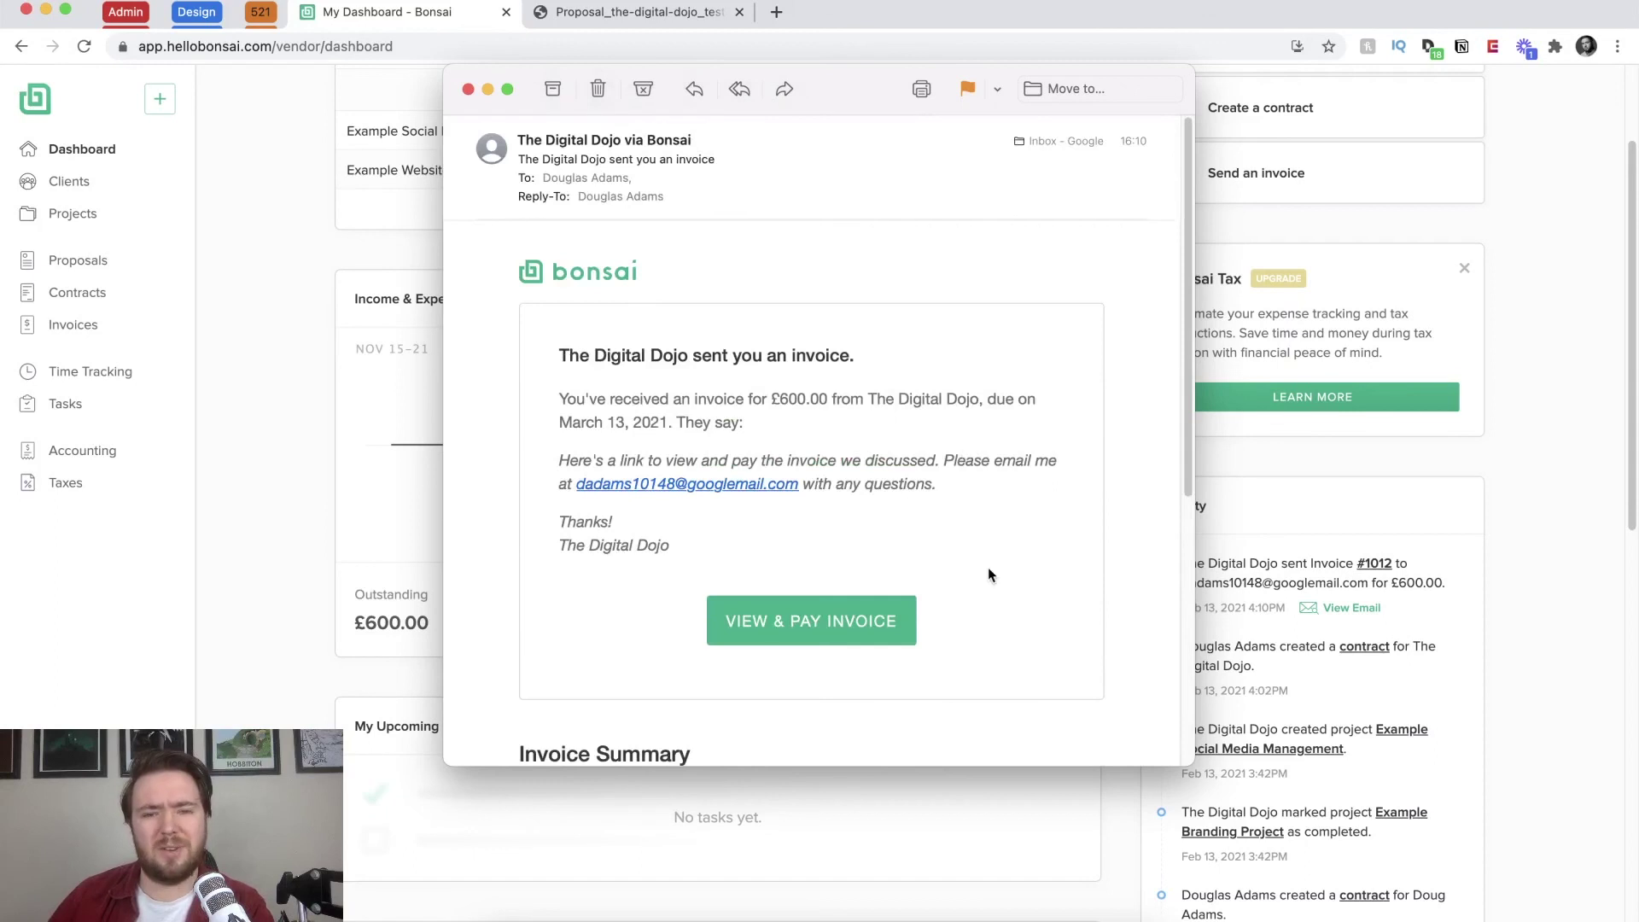
Step: Open the invoice from the email and inspect the client's view with its payment options
click(799, 639)
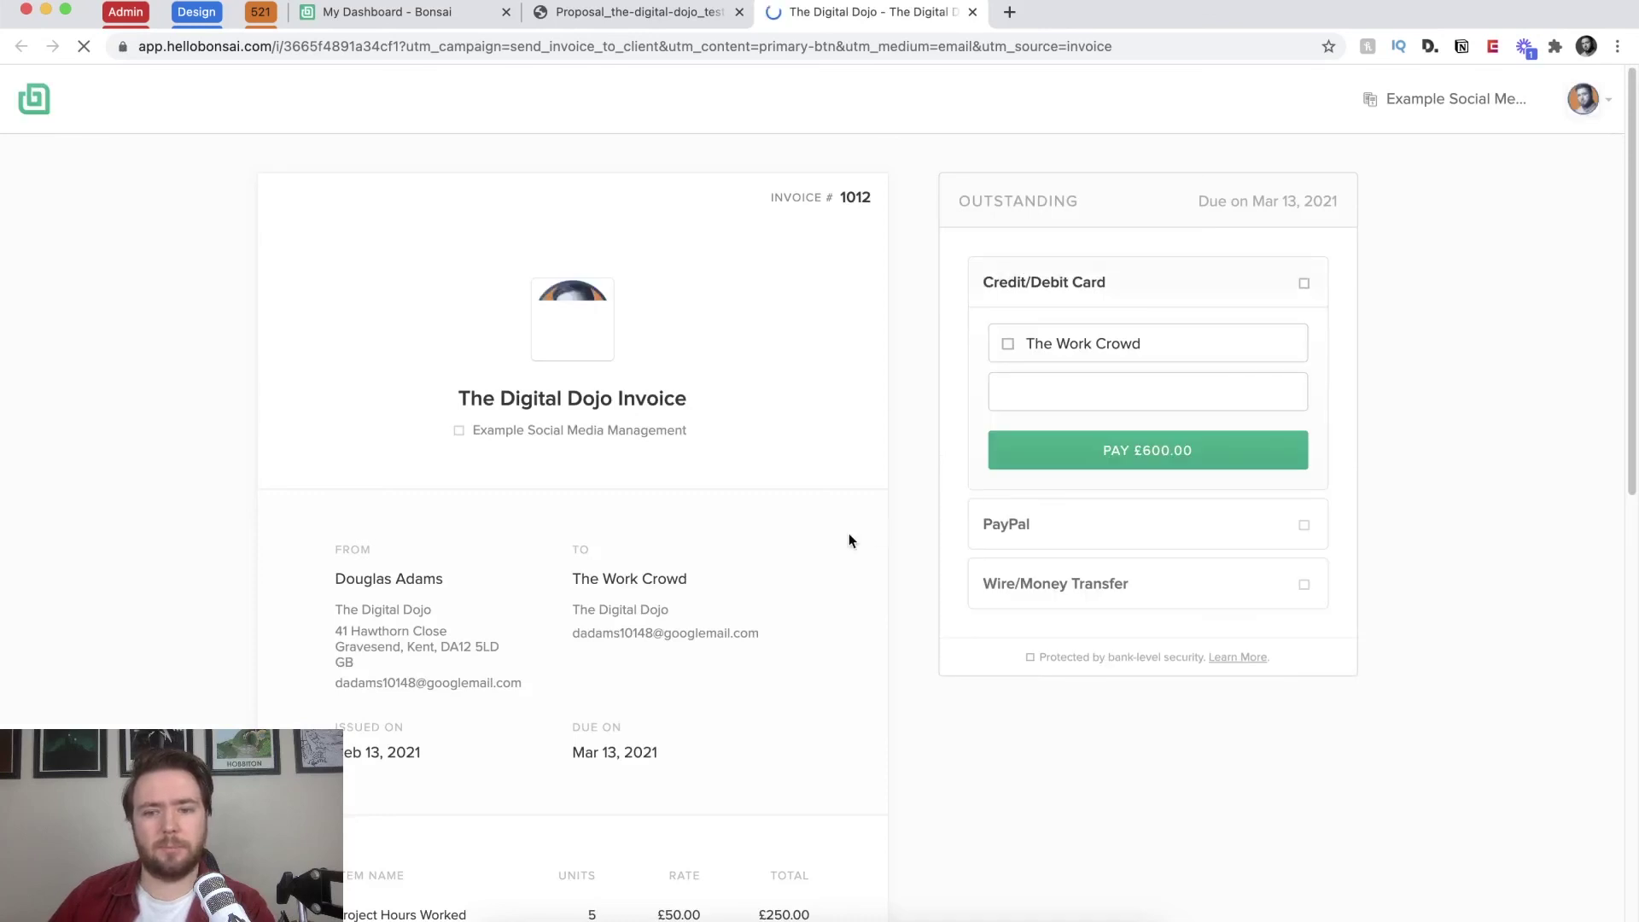
scroll(855, 529, down, 3)
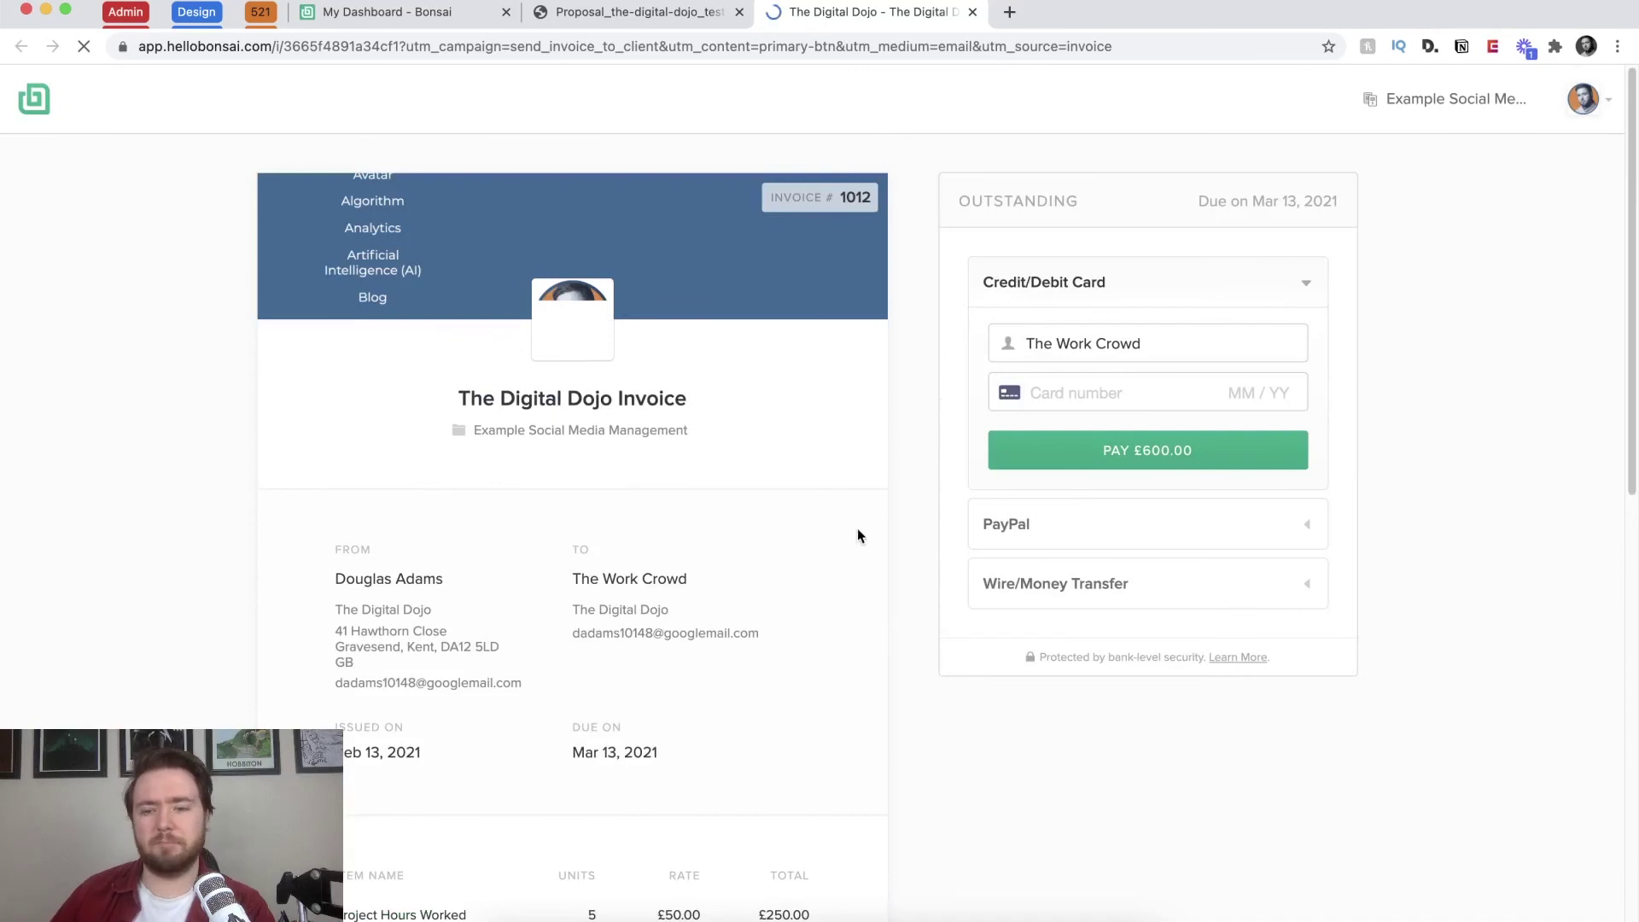
click(1113, 411)
click(1258, 245)
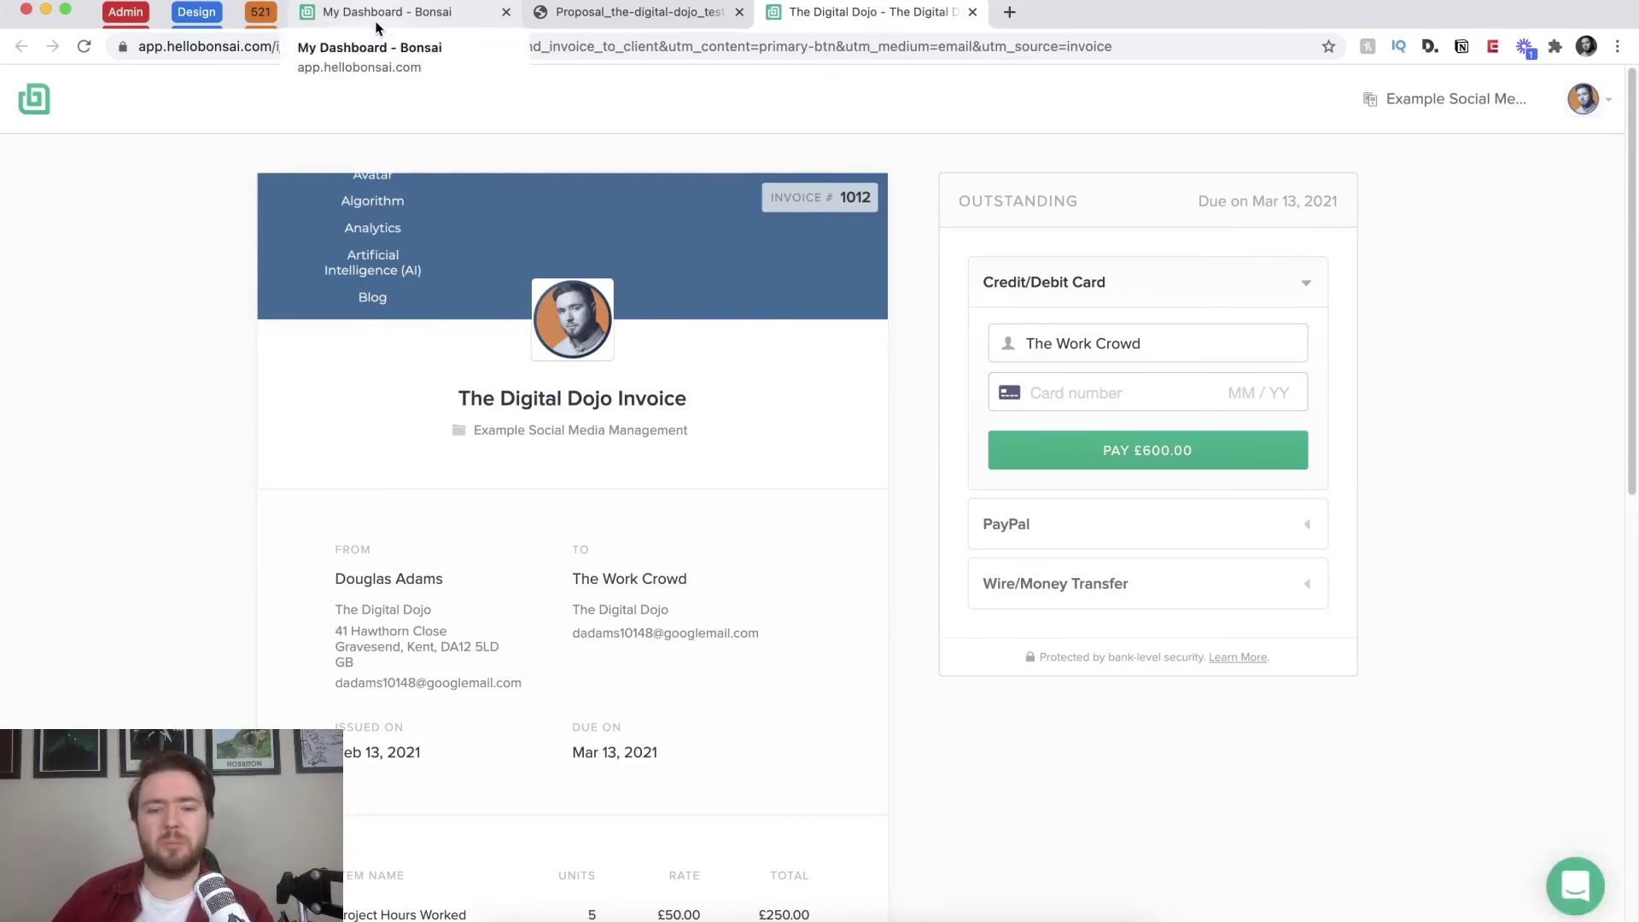
Step: Close the client's invoice page in the browser and reload the Bonsai dashboard
click(408, 23)
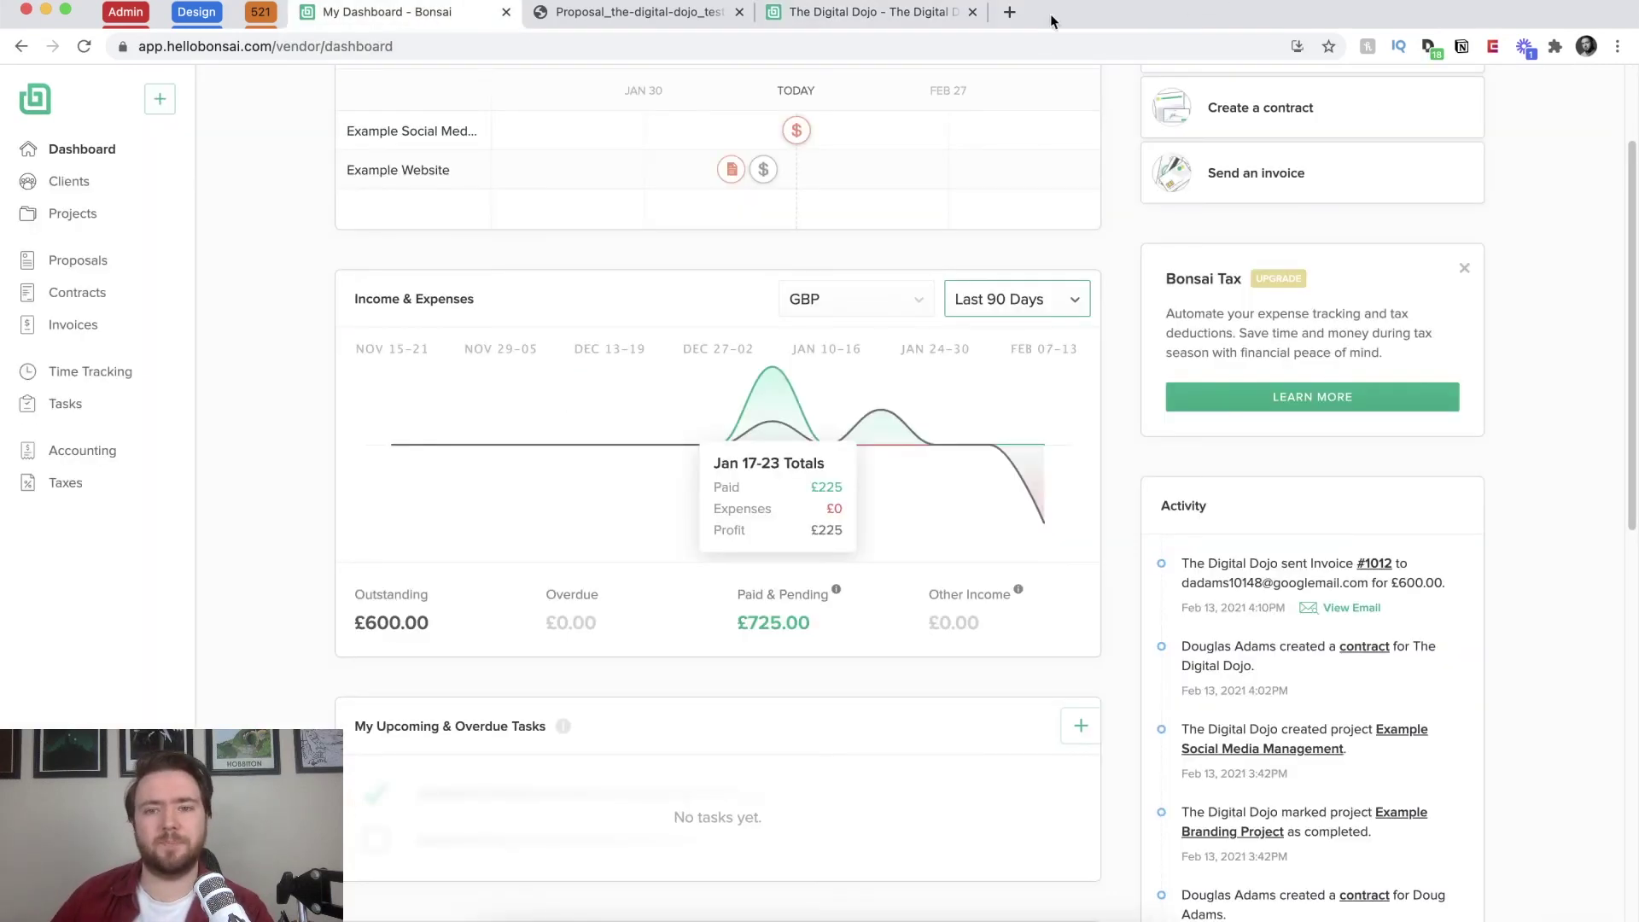
click(972, 12)
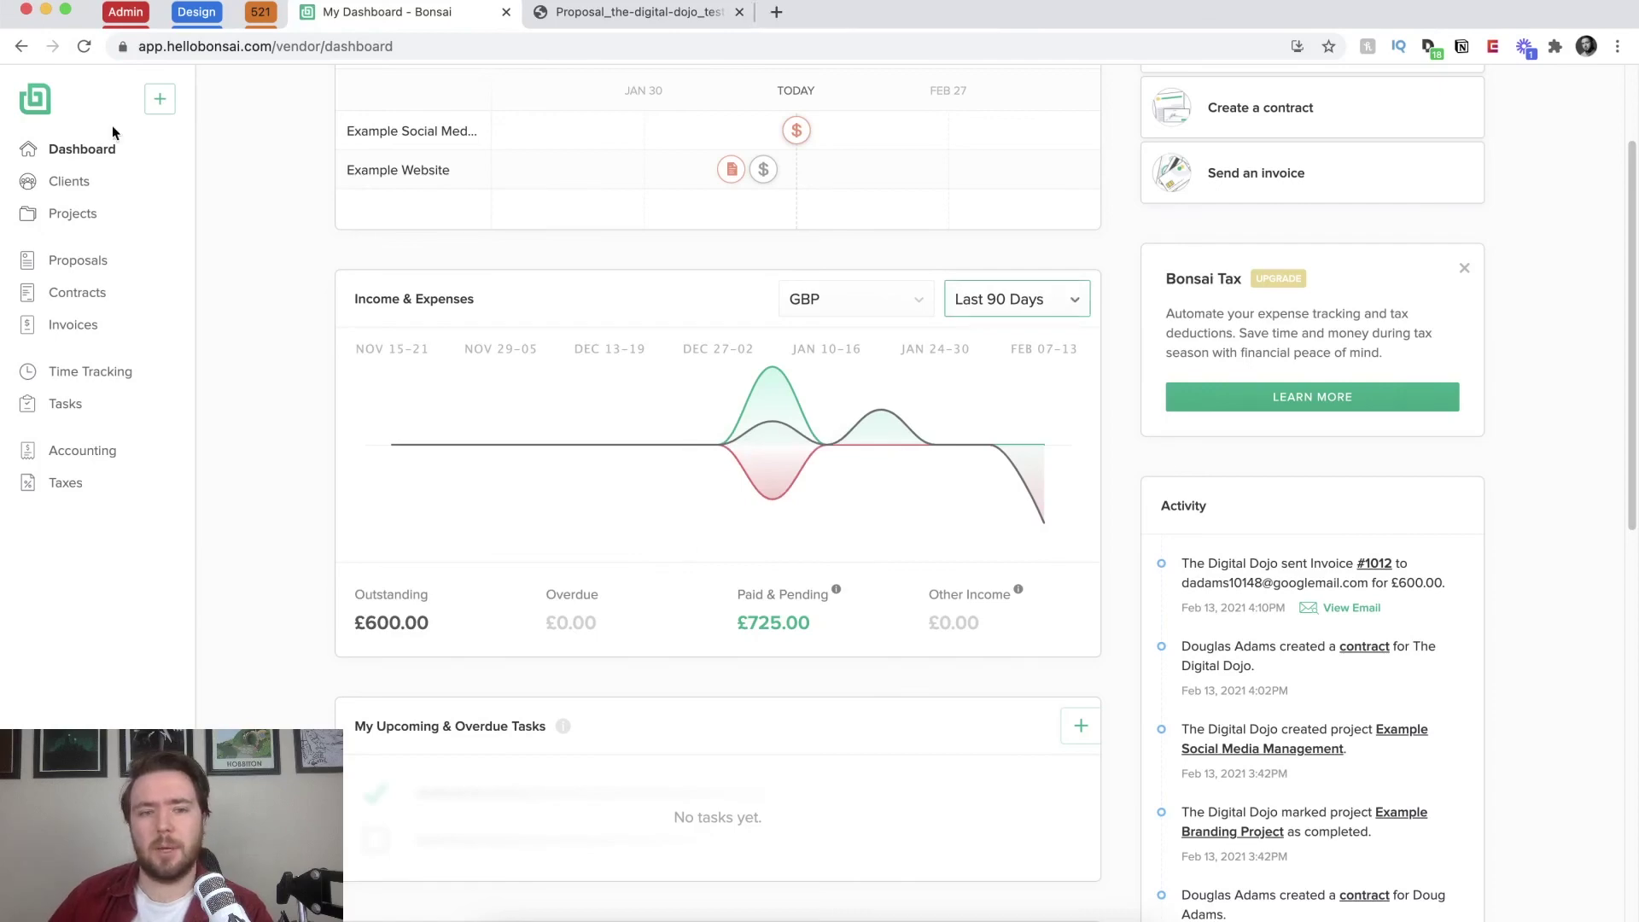
key(ctrl+Up)
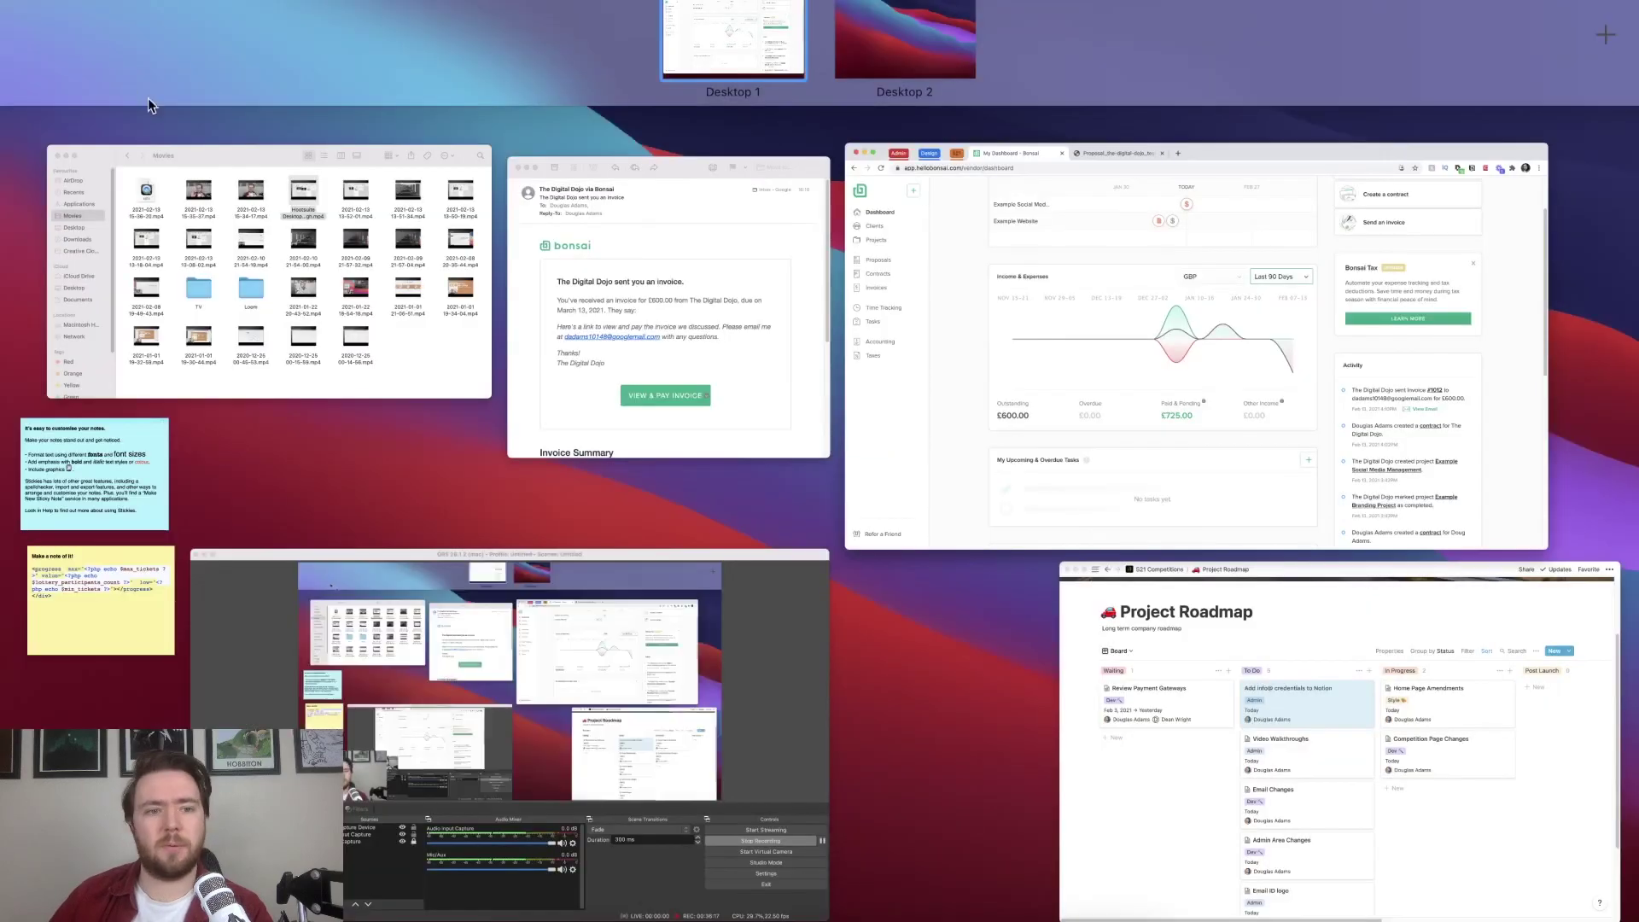
click(1097, 279)
click(80, 47)
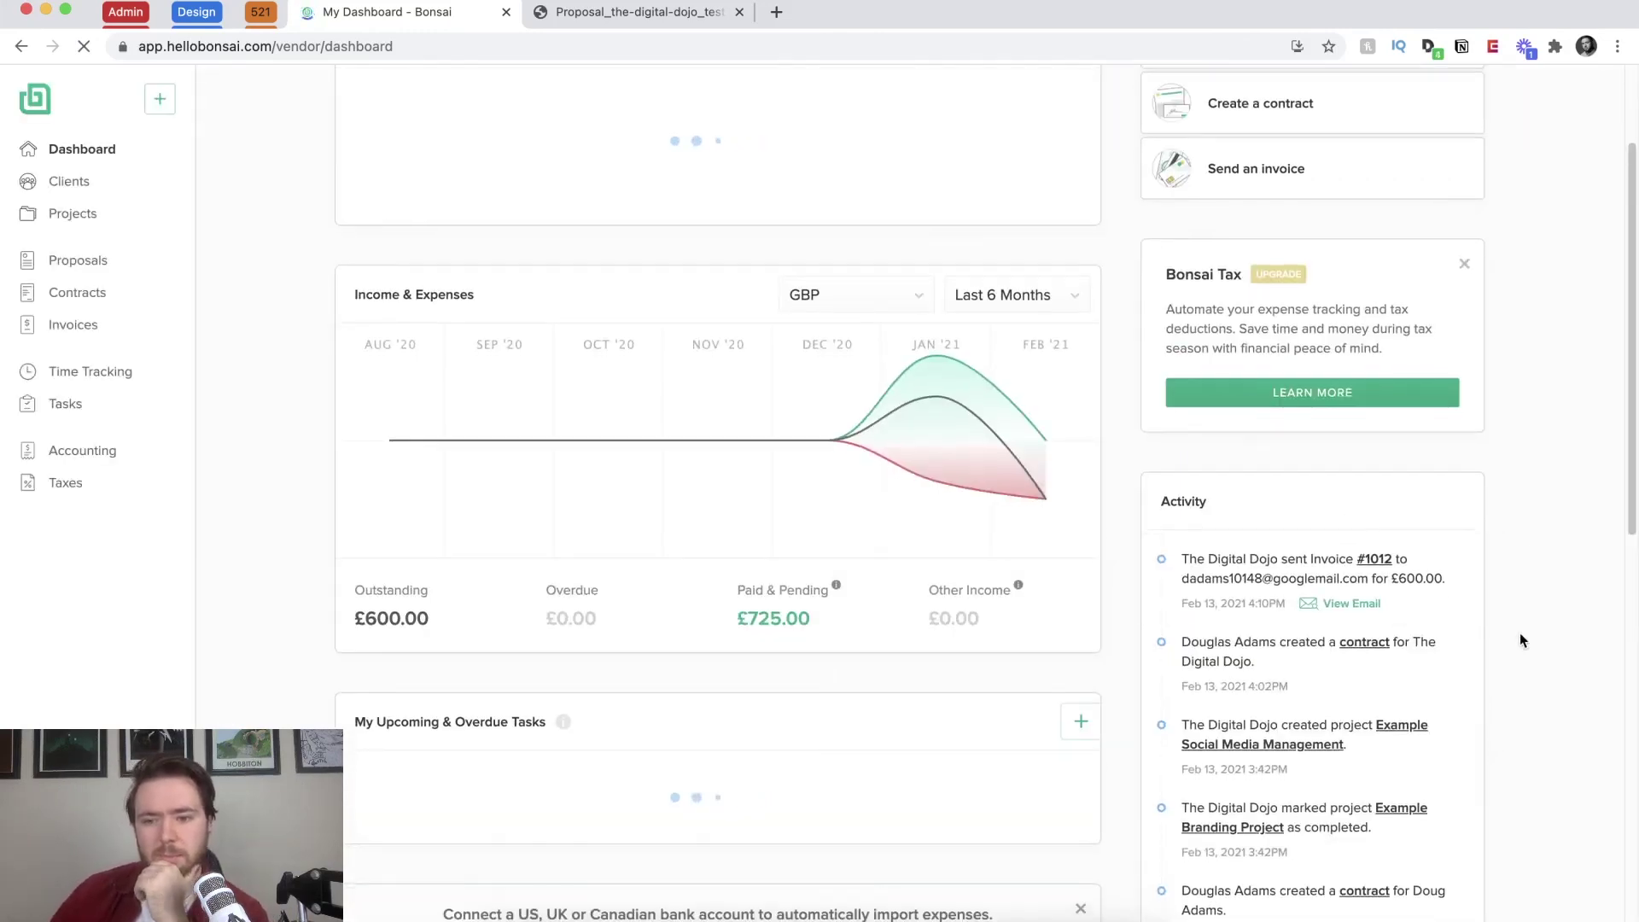
Step: Examine the dashboard's activity feed, tracked time chart, and the Example Social Media Management items on the project timeline
scroll(1519, 633, down, 3)
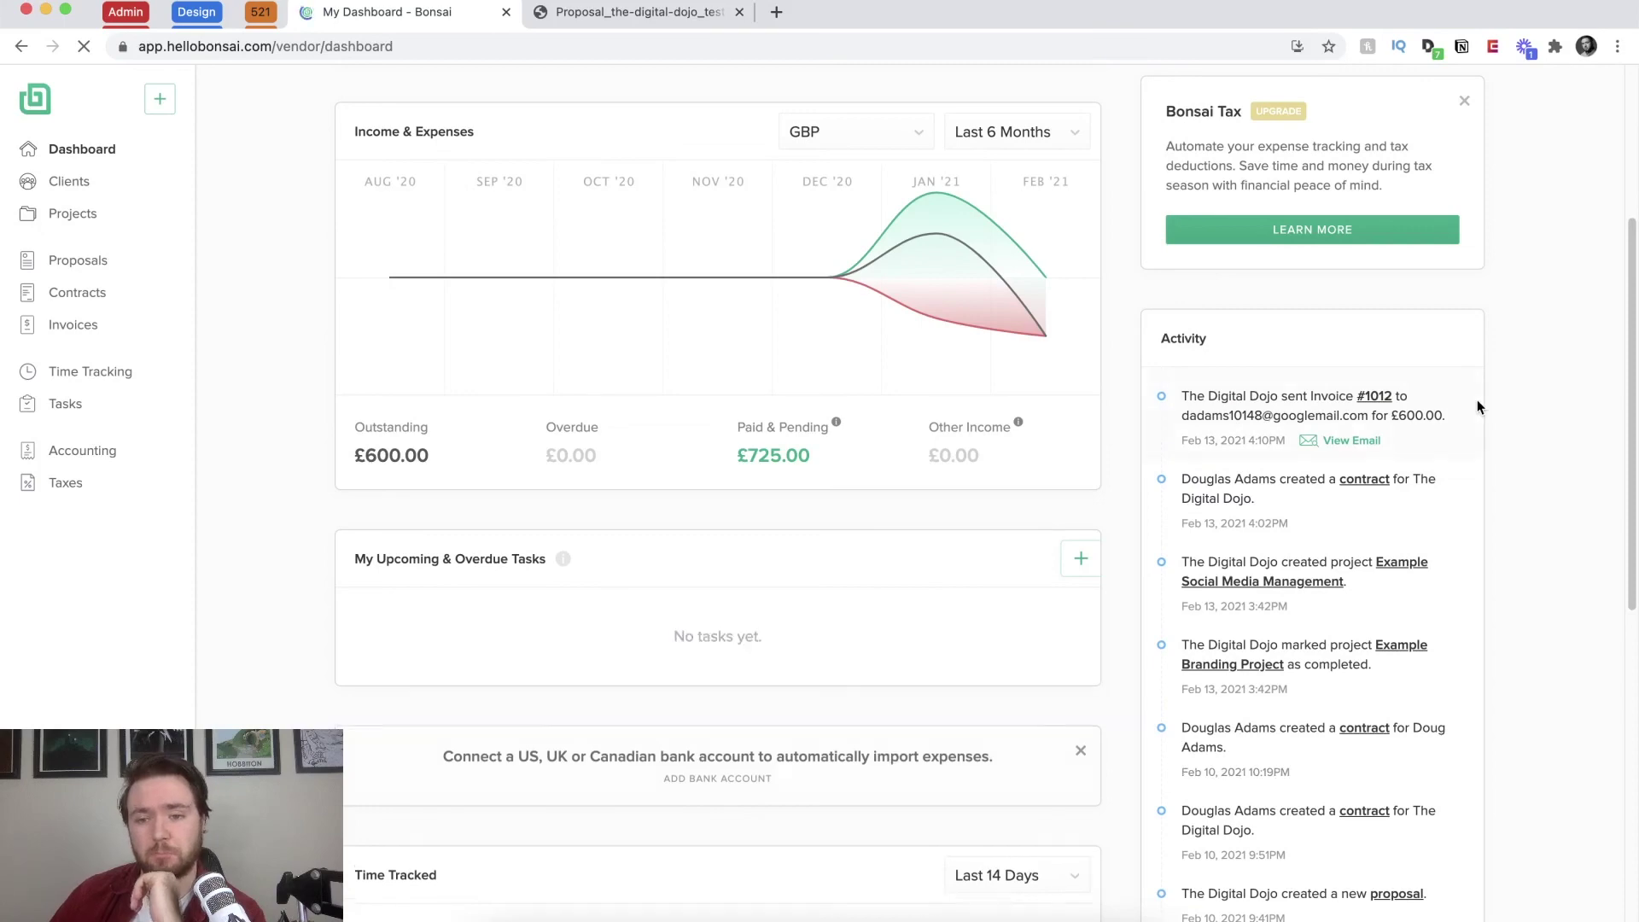
scroll(1476, 400, down, 5)
scroll(1476, 400, down, 2)
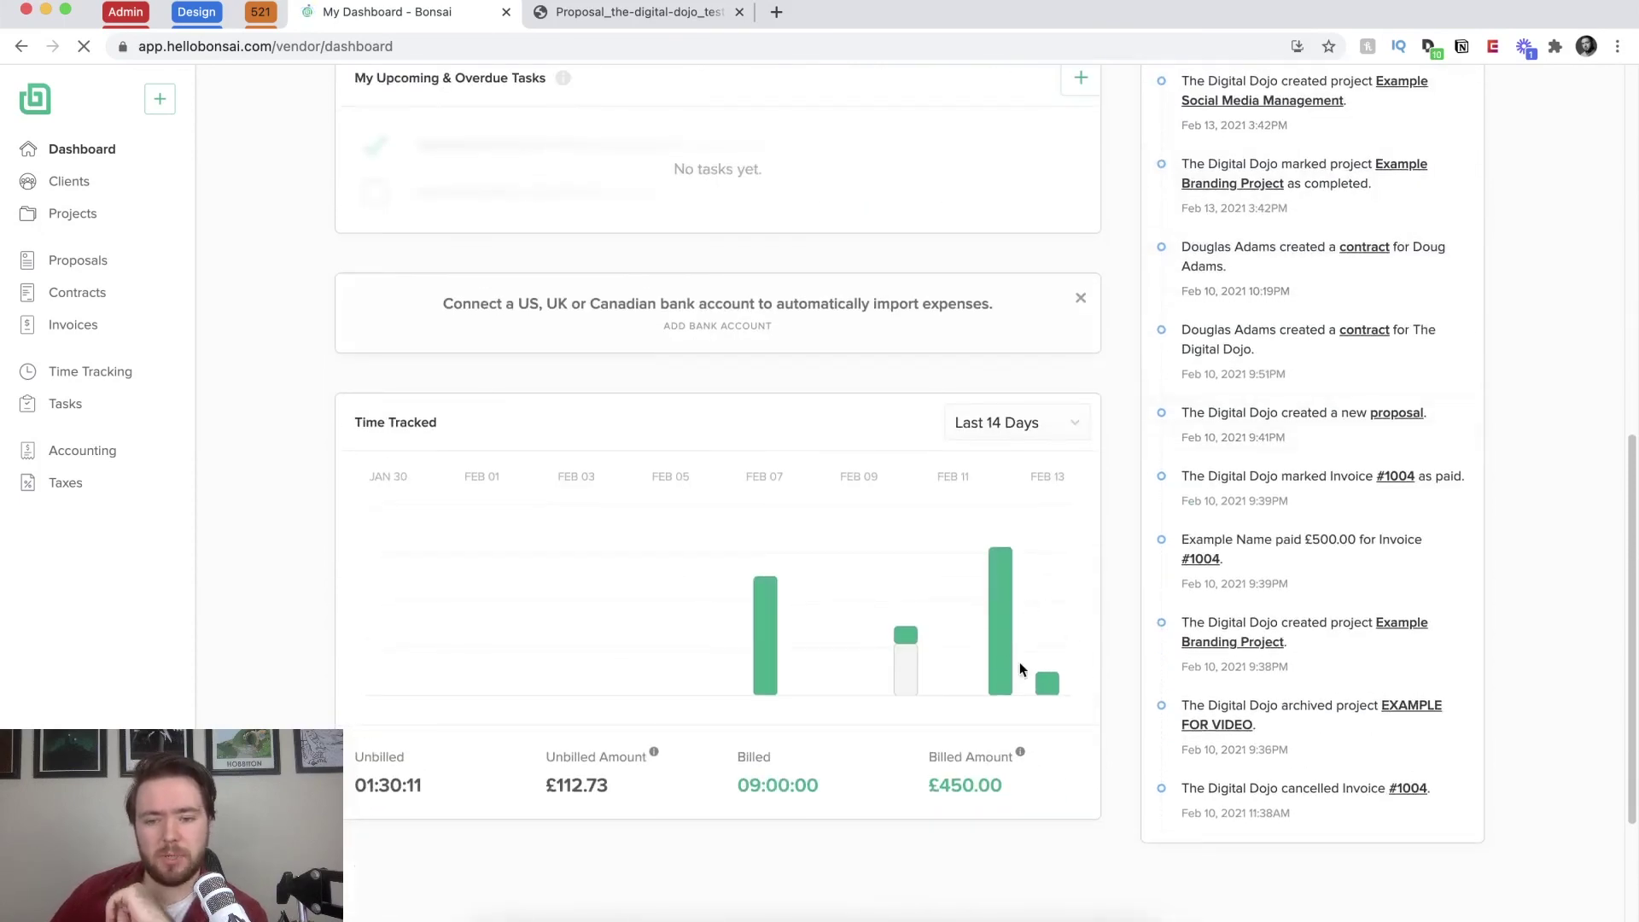
scroll(1040, 658, up, 12)
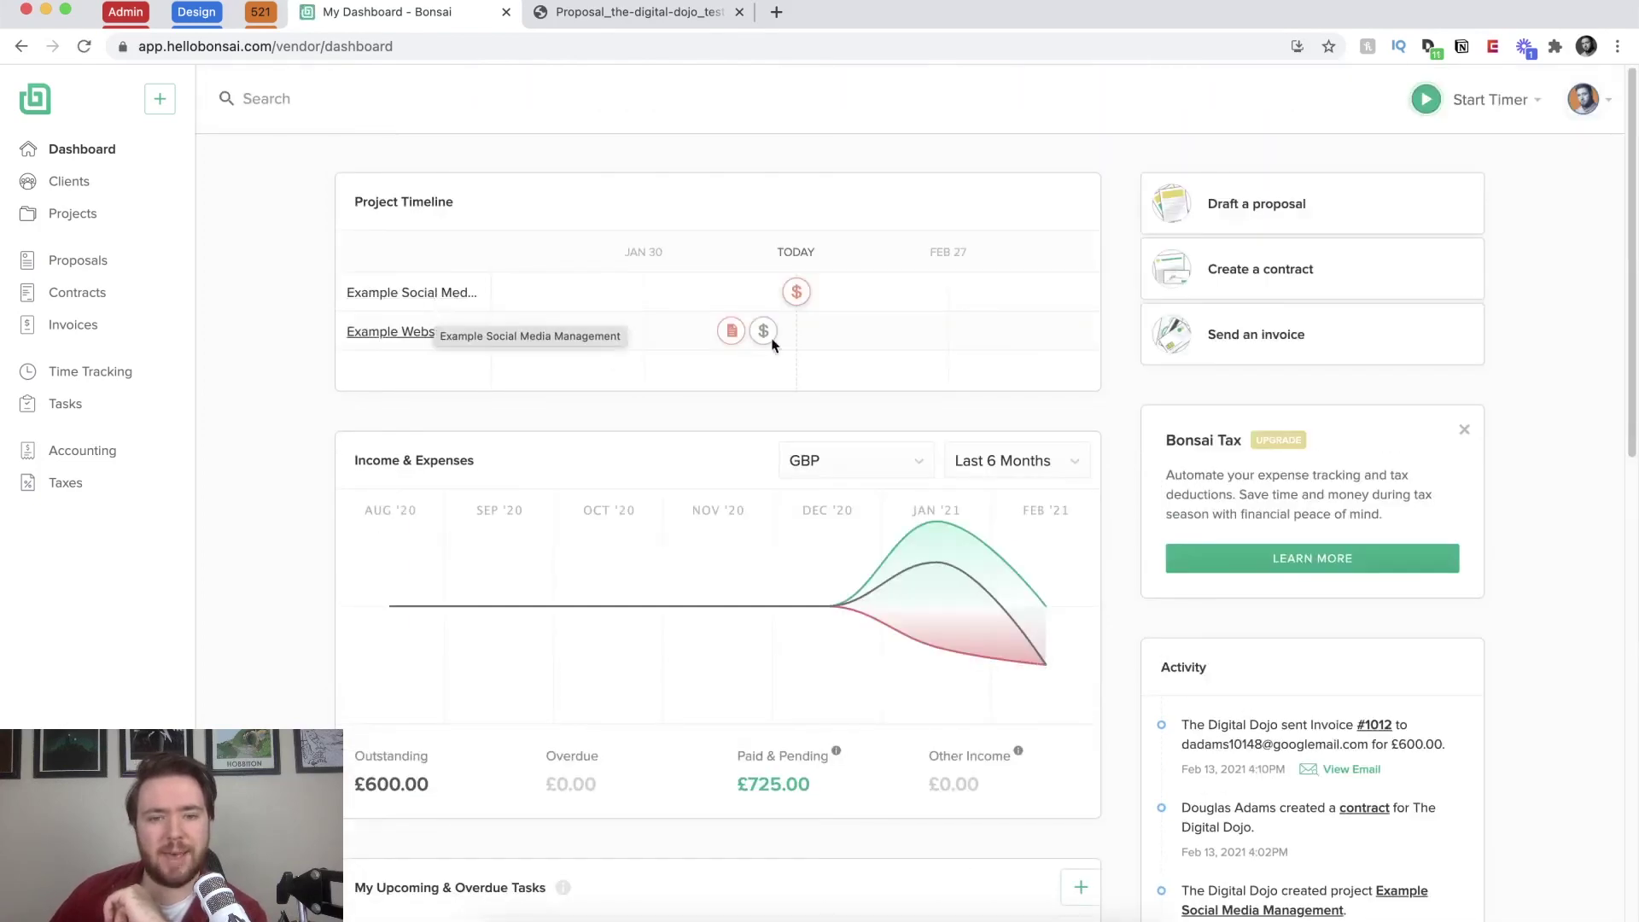
mouse_move(798, 301)
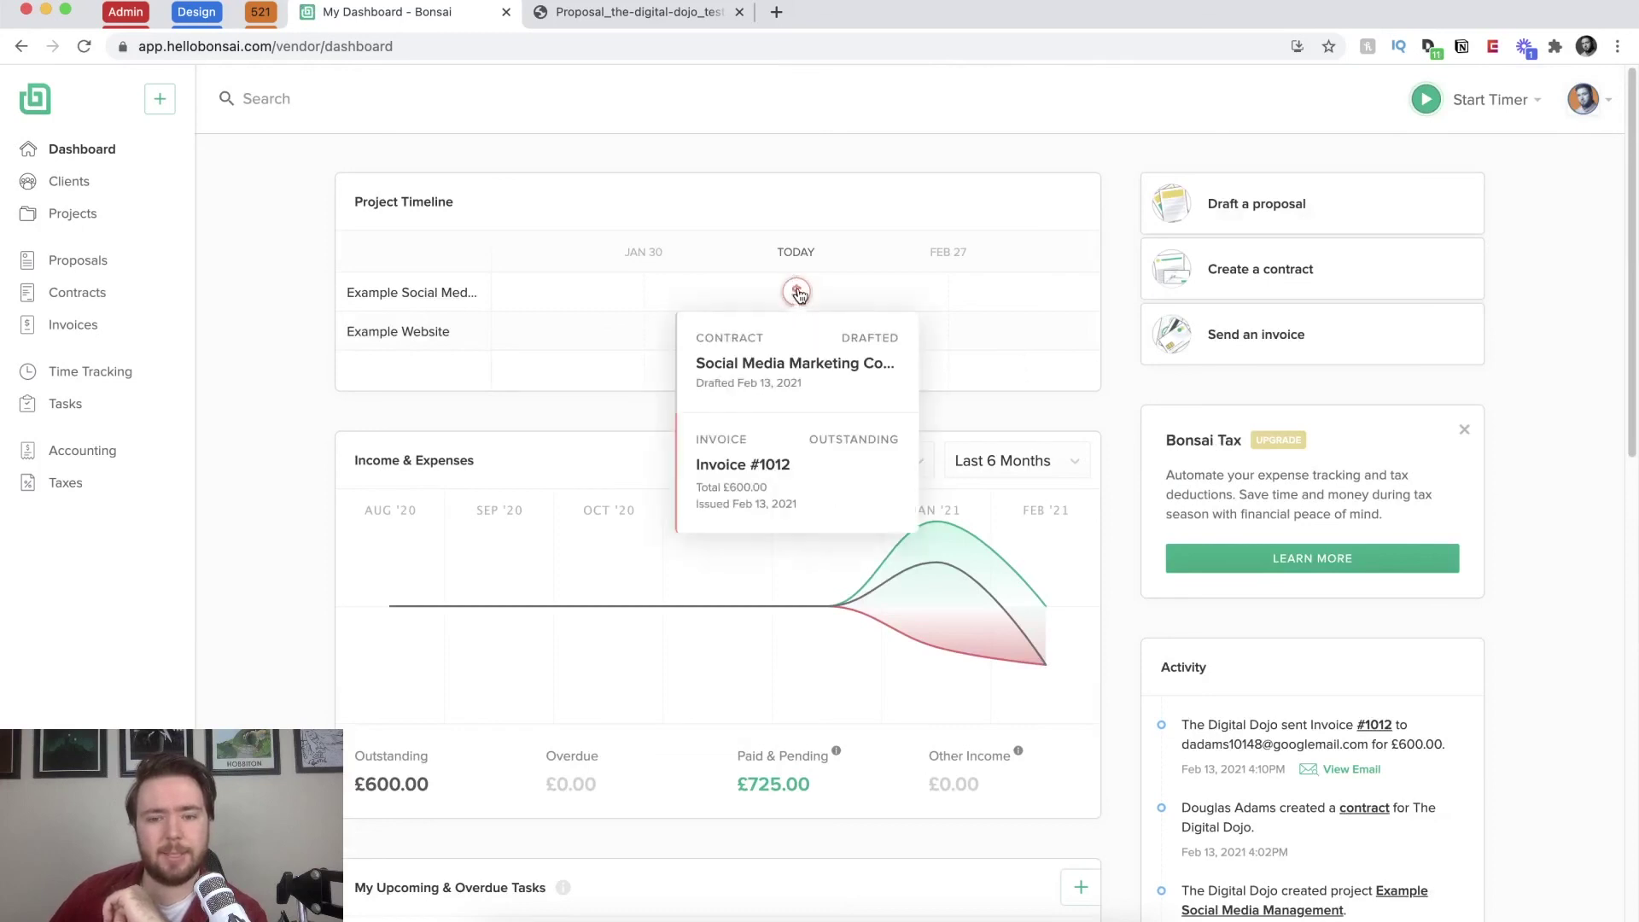